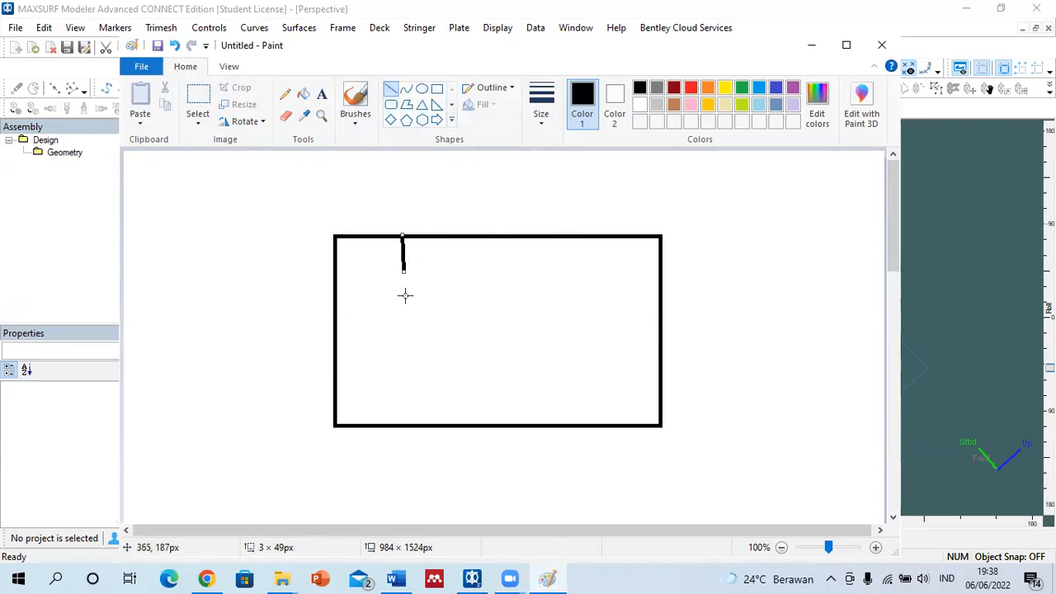
Complete the tank cross-section inside the rectangle freehand with the Pencil, adding sloped upper wing tanks and a lower hopper outline.
{"action": "left_click", "coordinate": [285, 93]}
{"action": "left_click_drag", "start_coordinate": [403, 273], "coordinate": [336, 327]}
{"action": "mouse_move", "coordinate": [570, 242]}
{"action": "left_mouse_down"}
{"action": "mouse_move", "coordinate": [565, 276]}
{"action": "mouse_move", "coordinate": [659, 347]}
{"action": "left_mouse_up"}
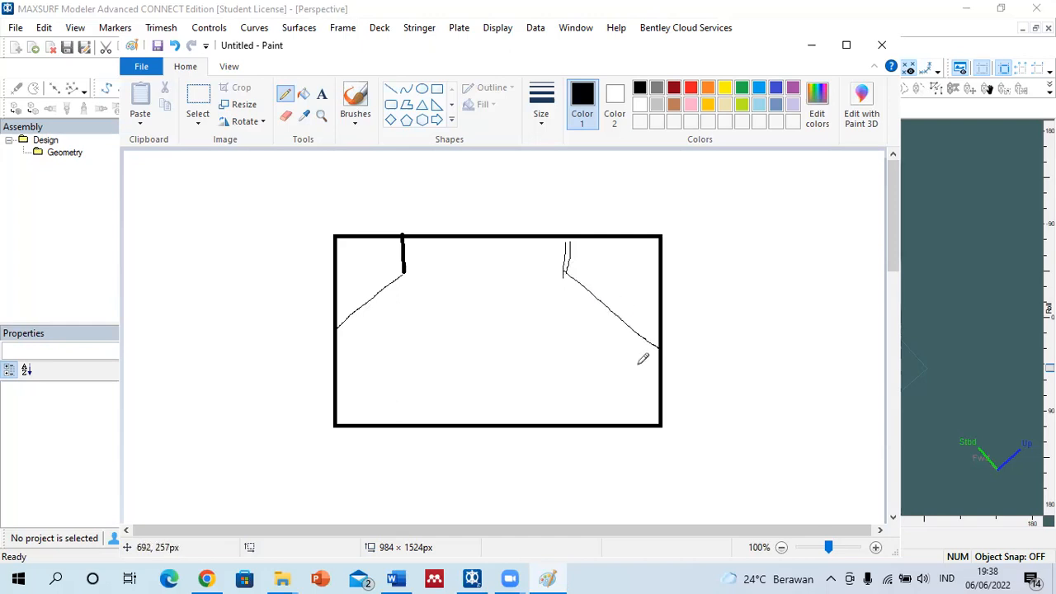
{"action": "mouse_move", "coordinate": [333, 354]}
{"action": "left_mouse_down"}
{"action": "mouse_move", "coordinate": [409, 407]}
{"action": "mouse_move", "coordinate": [591, 403]}
{"action": "mouse_move", "coordinate": [659, 357]}
{"action": "left_mouse_up"}
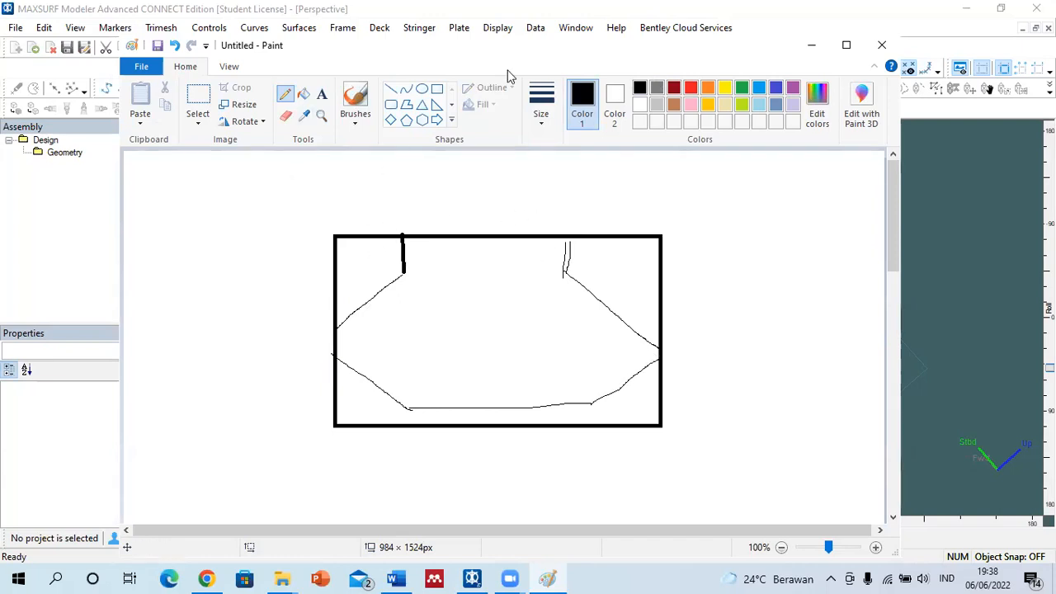
Mark both upper corner compartments of the section sketch with lime brush scribbles.
{"action": "left_click", "coordinate": [742, 104]}
{"action": "left_click", "coordinate": [357, 99]}
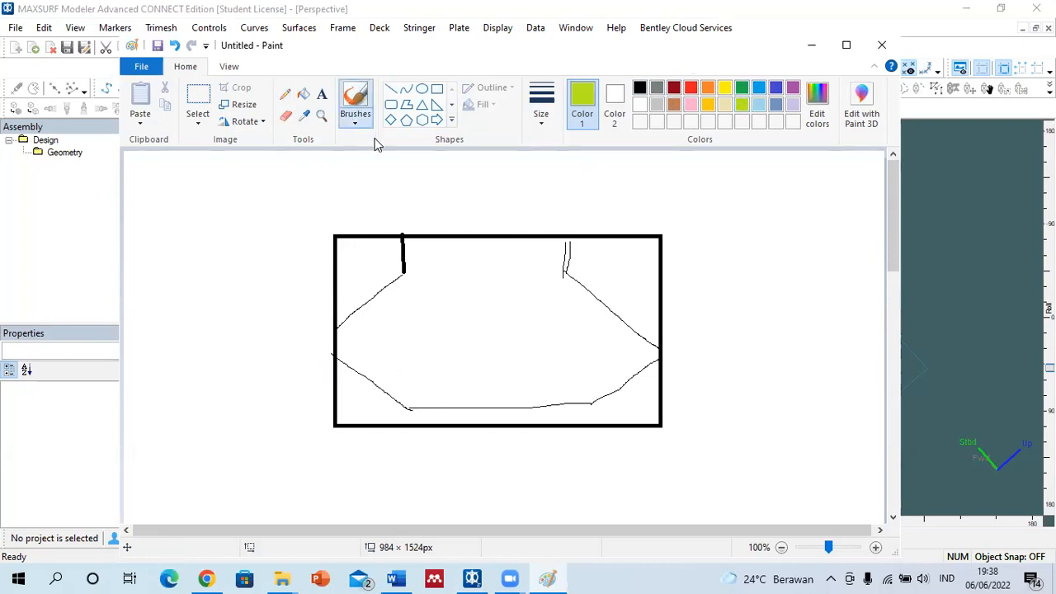
{"action": "left_click", "coordinate": [354, 123]}
{"action": "left_click", "coordinate": [358, 148]}
{"action": "left_click_drag", "start_coordinate": [375, 261], "coordinate": [376, 251]}
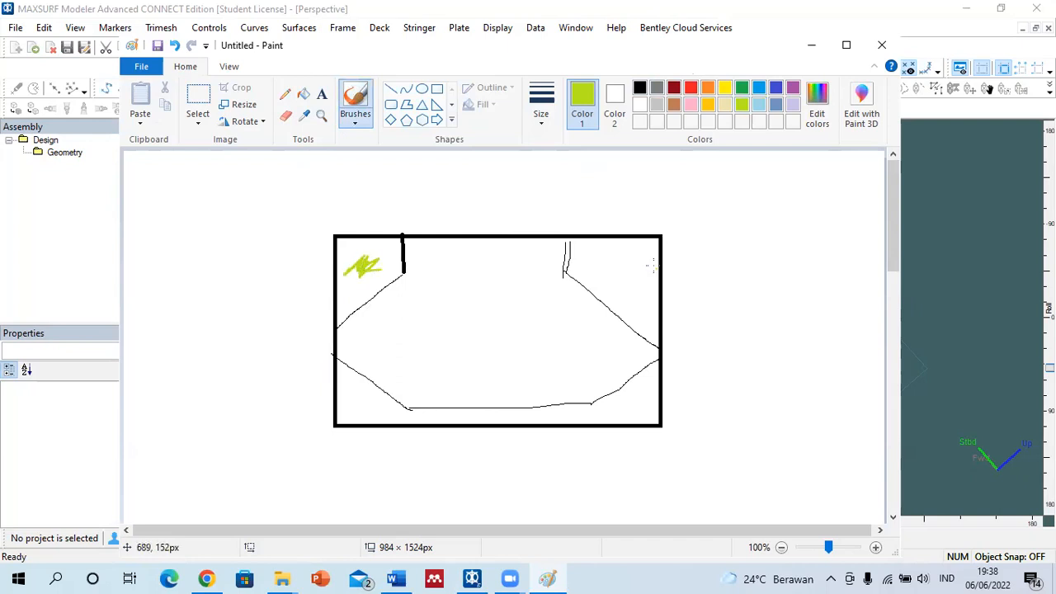
{"action": "left_click_drag", "start_coordinate": [607, 258], "coordinate": [591, 245]}
{"action": "mouse_move", "coordinate": [620, 284]}
{"action": "left_mouse_down"}
{"action": "mouse_move", "coordinate": [607, 264]}
{"action": "mouse_move", "coordinate": [617, 285]}
{"action": "mouse_move", "coordinate": [639, 264]}
{"action": "left_mouse_up"}
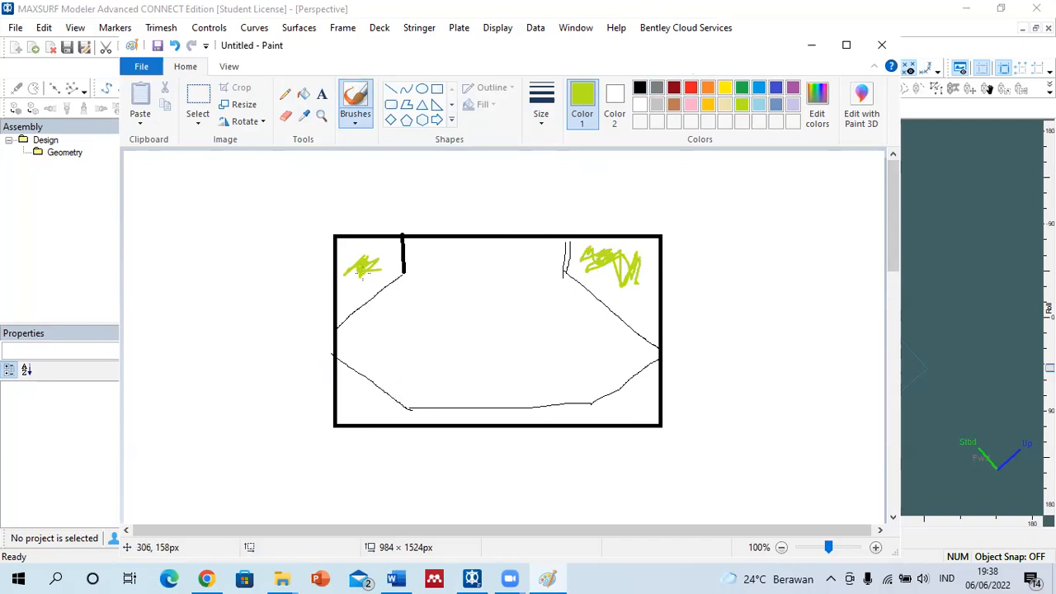
Trace the section in lime with two horizontal level lines, both upper corner slopes and the lower hopper outline.
{"action": "left_click_drag", "start_coordinate": [336, 272], "coordinate": [651, 273]}
{"action": "left_click_drag", "start_coordinate": [337, 330], "coordinate": [660, 314]}
{"action": "mouse_move", "coordinate": [339, 327]}
{"action": "left_mouse_down"}
{"action": "mouse_move", "coordinate": [412, 233]}
{"action": "mouse_move", "coordinate": [412, 217]}
{"action": "left_mouse_up"}
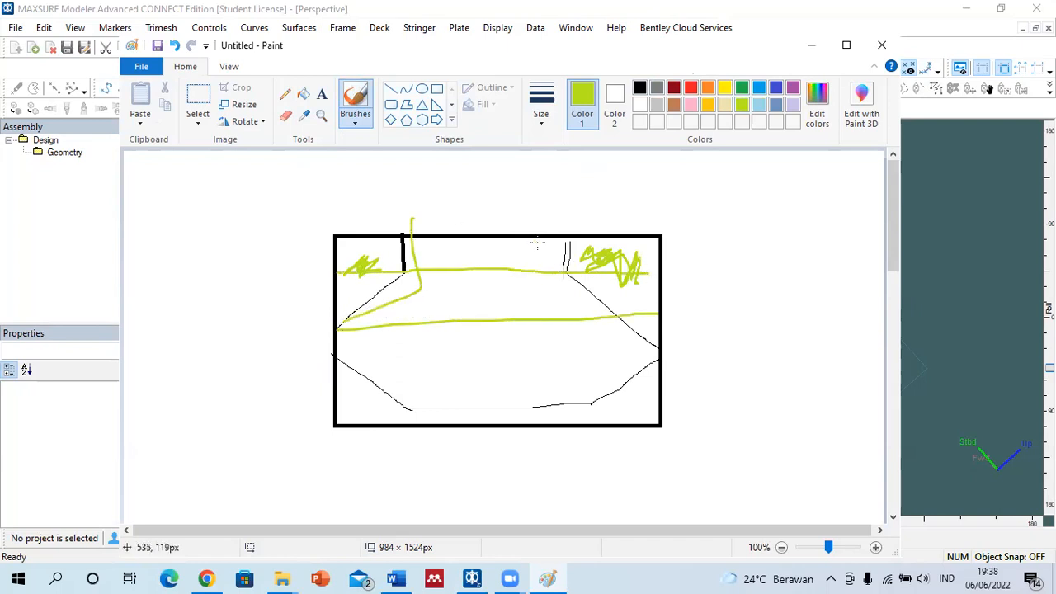
{"action": "left_click_drag", "start_coordinate": [572, 280], "coordinate": [665, 319]}
{"action": "mouse_move", "coordinate": [340, 345]}
{"action": "left_mouse_down"}
{"action": "mouse_move", "coordinate": [421, 388]}
{"action": "mouse_move", "coordinate": [561, 404]}
{"action": "mouse_move", "coordinate": [679, 355]}
{"action": "left_mouse_up"}
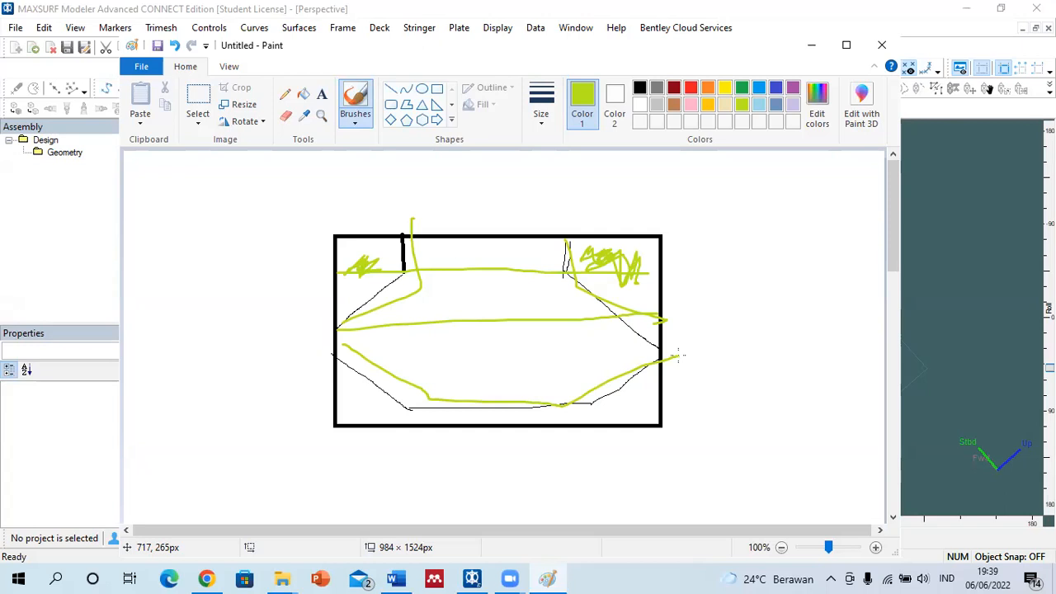
Close the Paint sketch without saving it and return to the MAXSURF perspective view.
{"action": "left_click", "coordinate": [874, 30]}
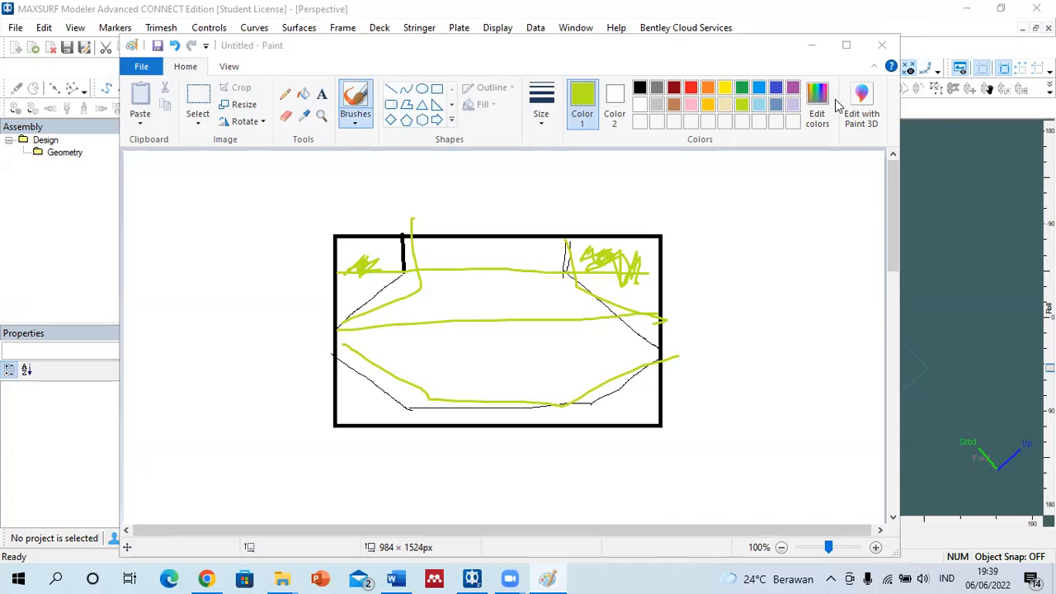
{"action": "left_click", "coordinate": [691, 132]}
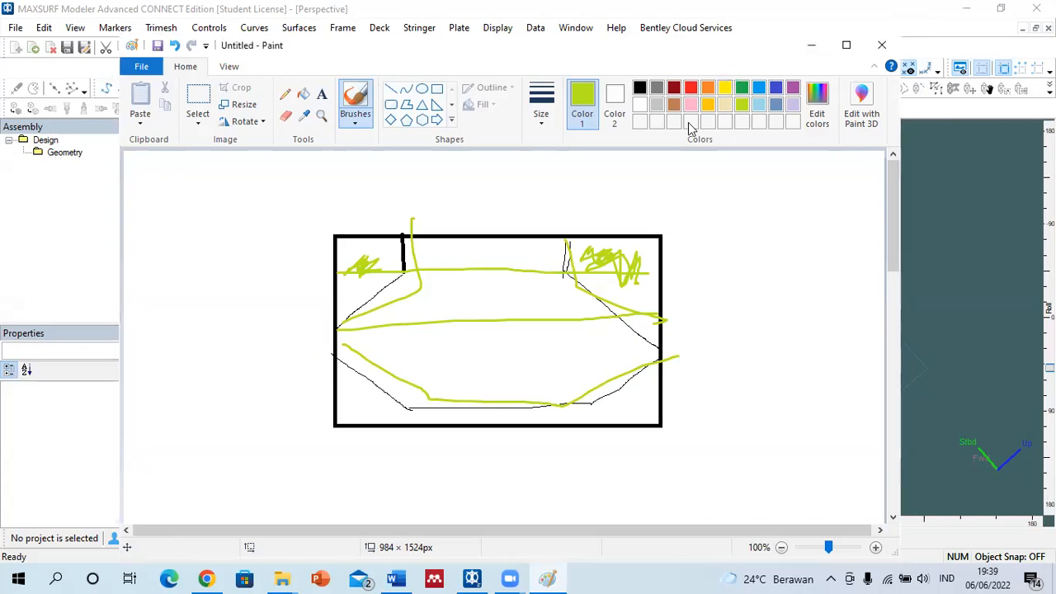
{"action": "left_click", "coordinate": [879, 51]}
{"action": "left_click", "coordinate": [538, 304]}
{"action": "scroll", "coordinate": [358, 248], "scroll_direction": "down", "scroll_amount": 6}
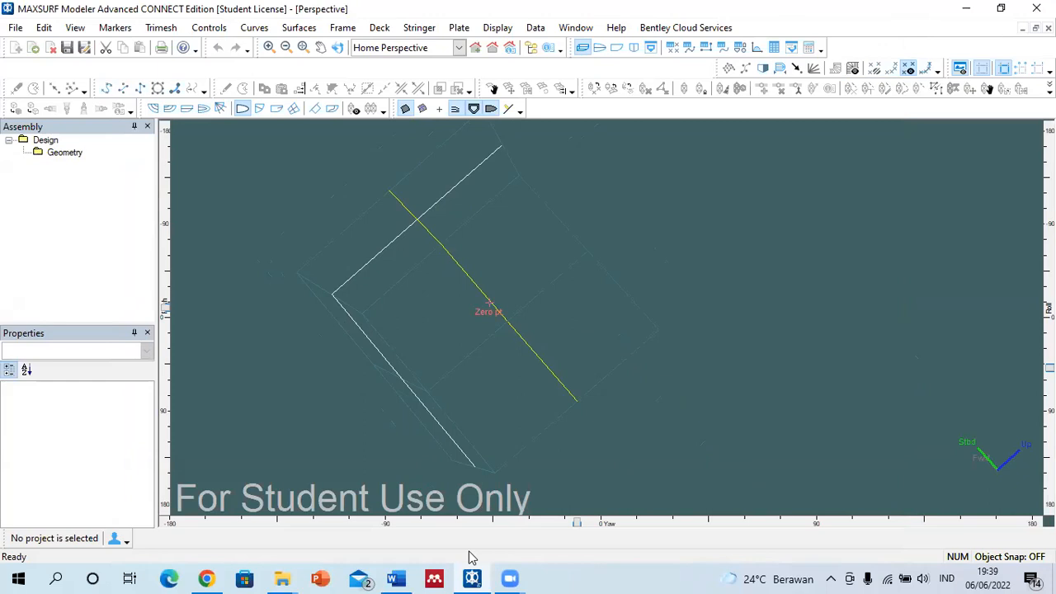
Add a Default surface to the empty design as the hull.
{"action": "left_click", "coordinate": [302, 28]}
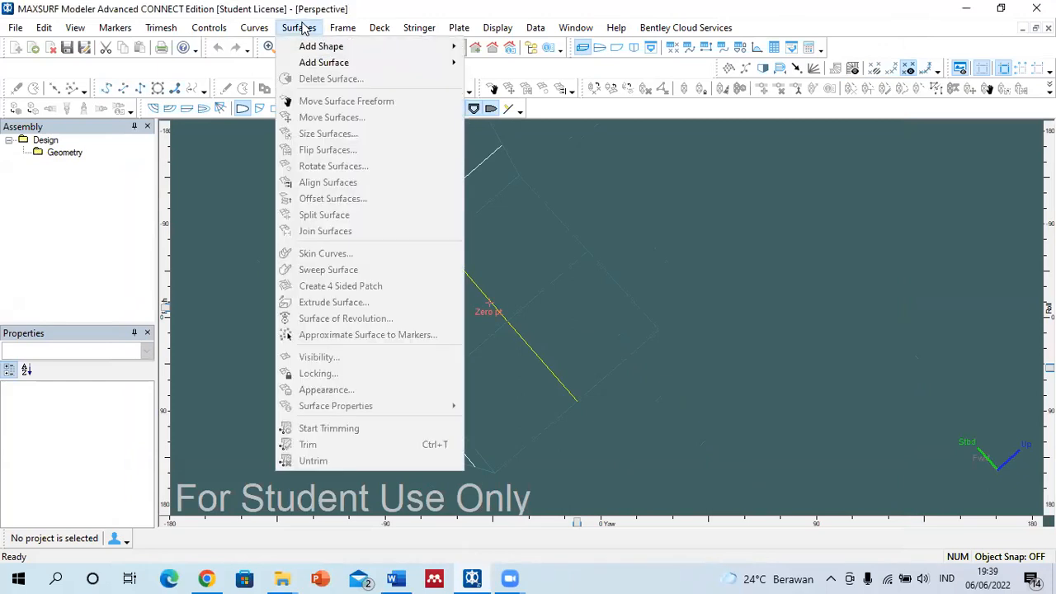
{"action": "mouse_move", "coordinate": [322, 49]}
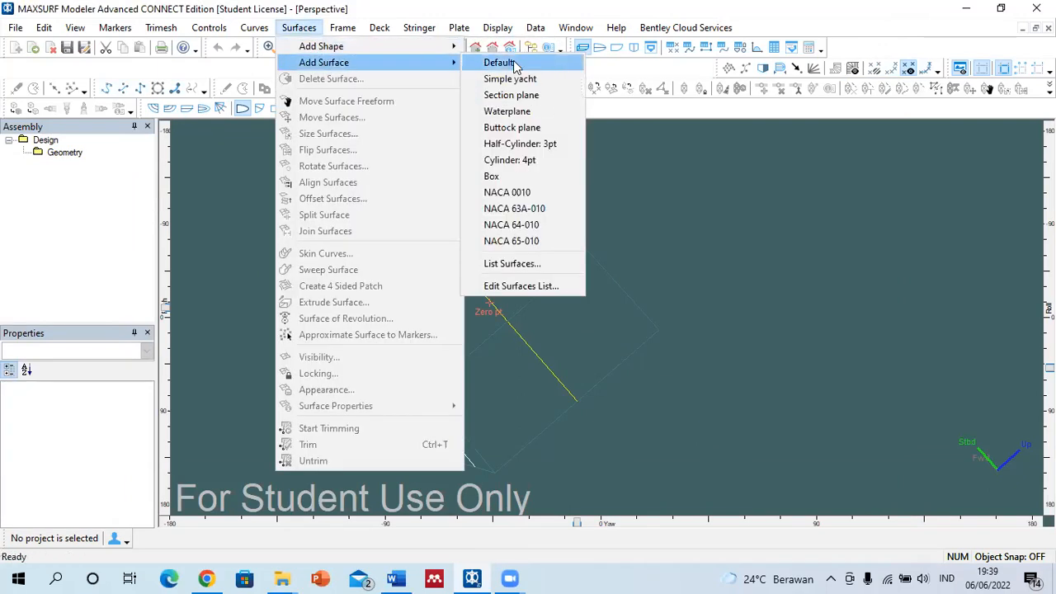
{"action": "left_click", "coordinate": [504, 60]}
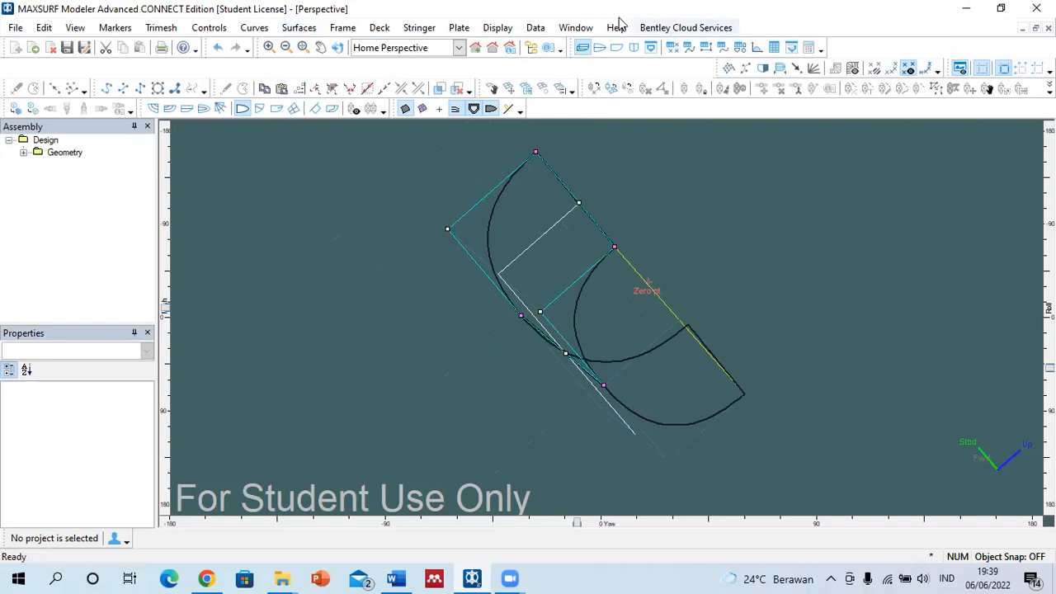
Set the frame of reference to perpendiculars at -10 m and 10 m and baseline at -5 m, with the zero point at aft perpendicular and baseline.
{"action": "left_click", "coordinate": [536, 29]}
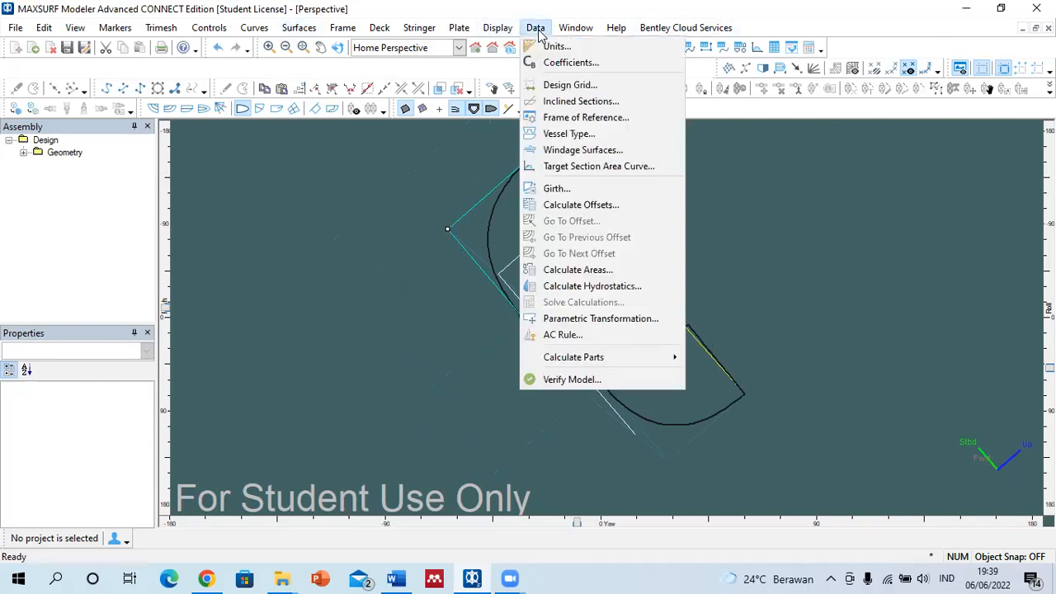
{"action": "left_click", "coordinate": [561, 117]}
{"action": "left_click", "coordinate": [371, 327]}
{"action": "left_click", "coordinate": [596, 343]}
{"action": "left_click", "coordinate": [684, 342]}
{"action": "left_click", "coordinate": [483, 362]}
{"action": "left_click", "coordinate": [483, 323]}
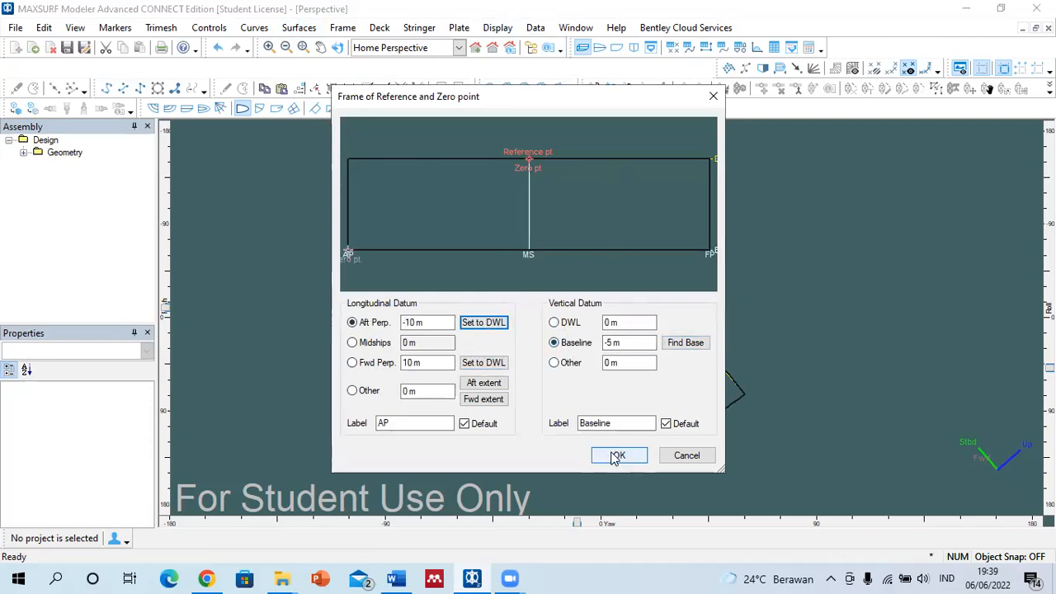
{"action": "left_click", "coordinate": [617, 456]}
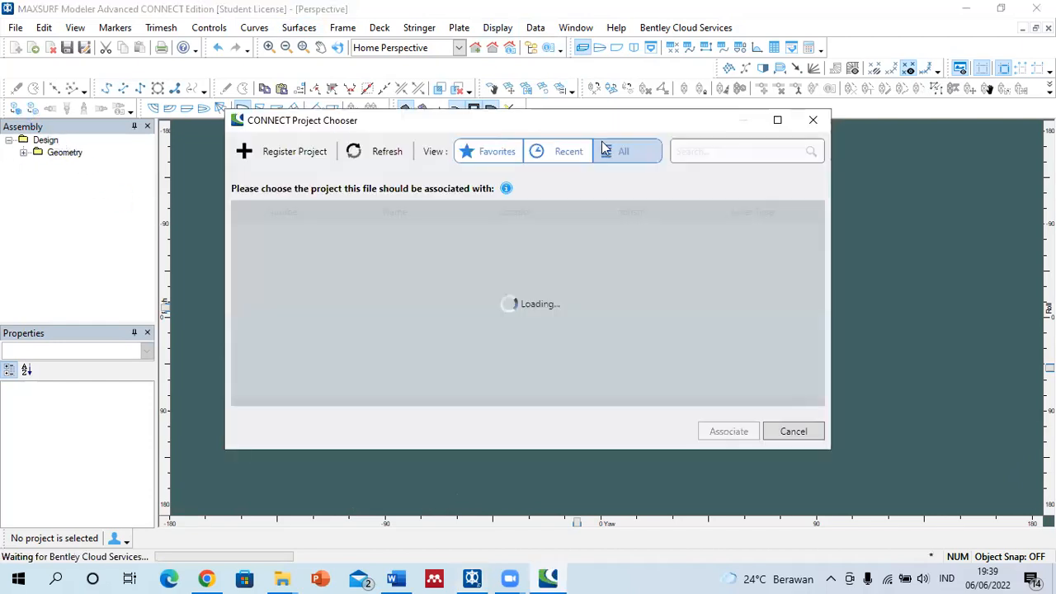
{"action": "left_click", "coordinate": [813, 119]}
Turn on rendering for the hull surface and check its shape in the profile and perspective views.
{"action": "left_click", "coordinate": [17, 109]}
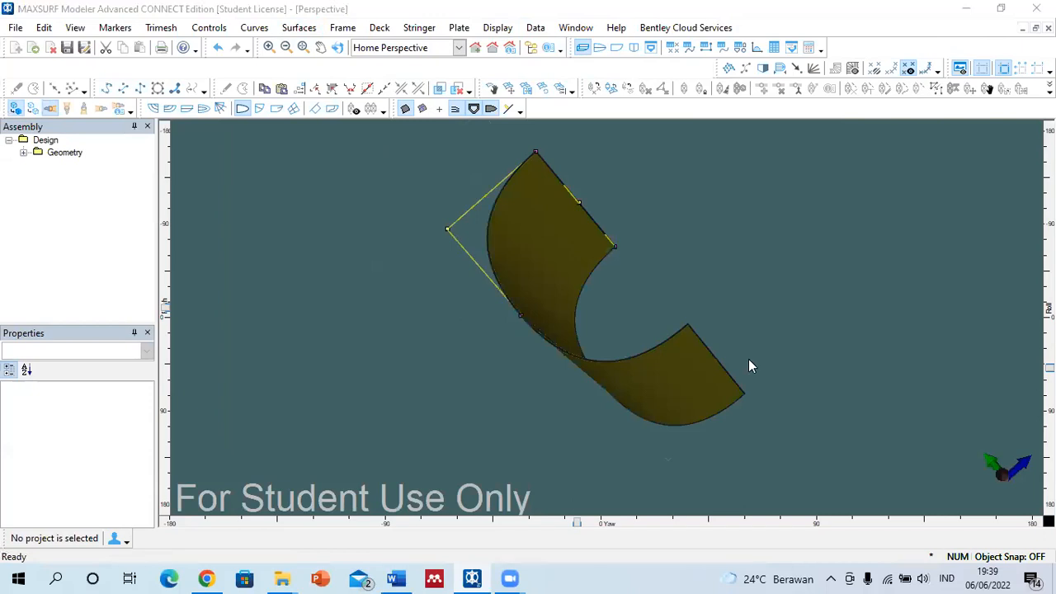
{"action": "left_click", "coordinate": [616, 47]}
{"action": "scroll", "coordinate": [550, 217], "scroll_direction": "down", "scroll_amount": 2}
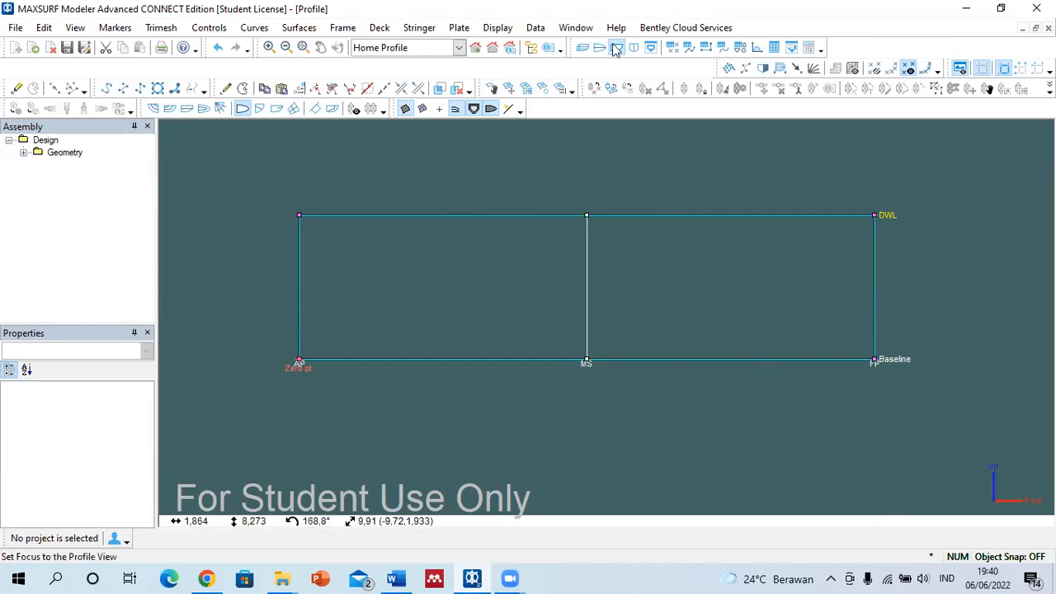
{"action": "left_click", "coordinate": [581, 47]}
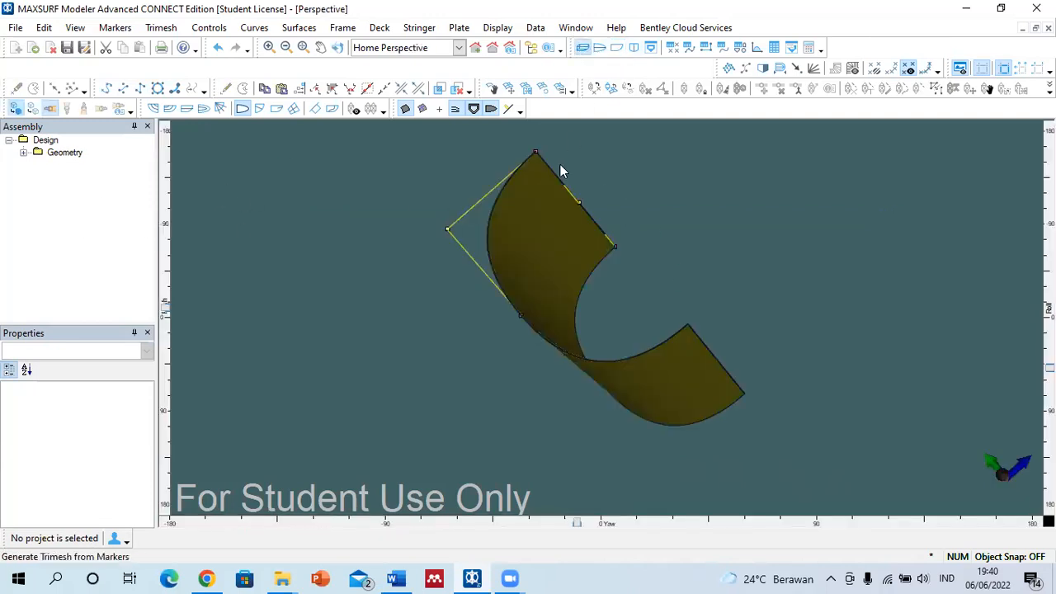
Select the Default hull surface and lock it against editing.
{"action": "left_click", "coordinate": [544, 235]}
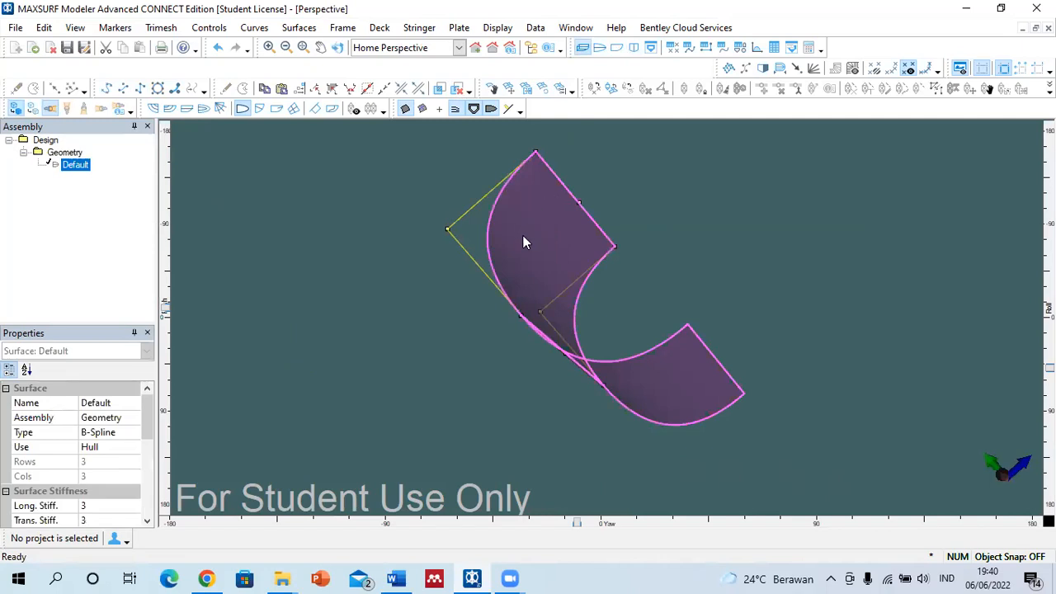
{"action": "left_click", "coordinate": [616, 47]}
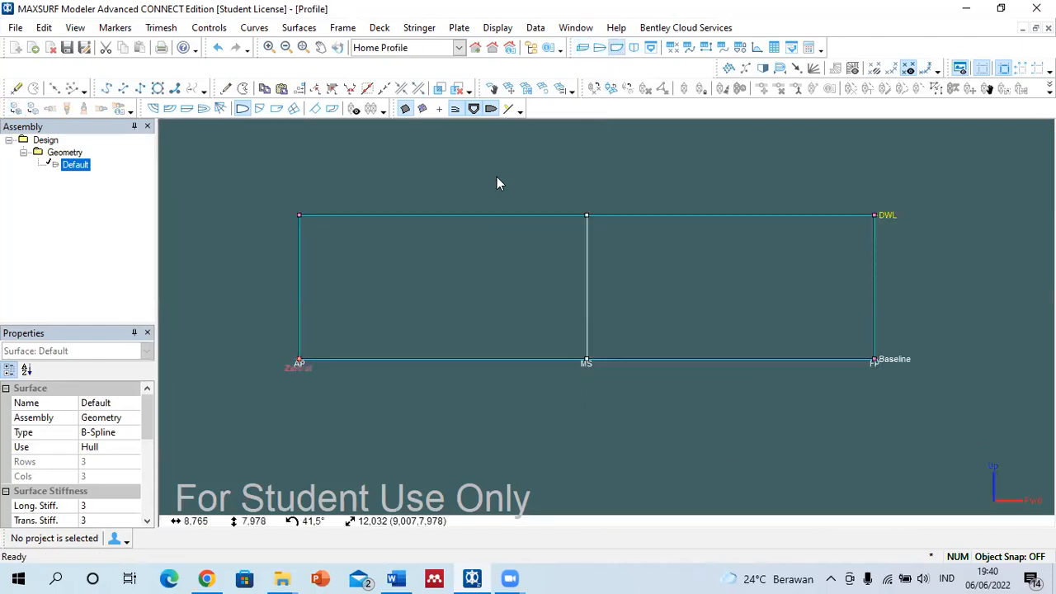
{"action": "right_click", "coordinate": [74, 165]}
{"action": "left_click", "coordinate": [124, 334]}
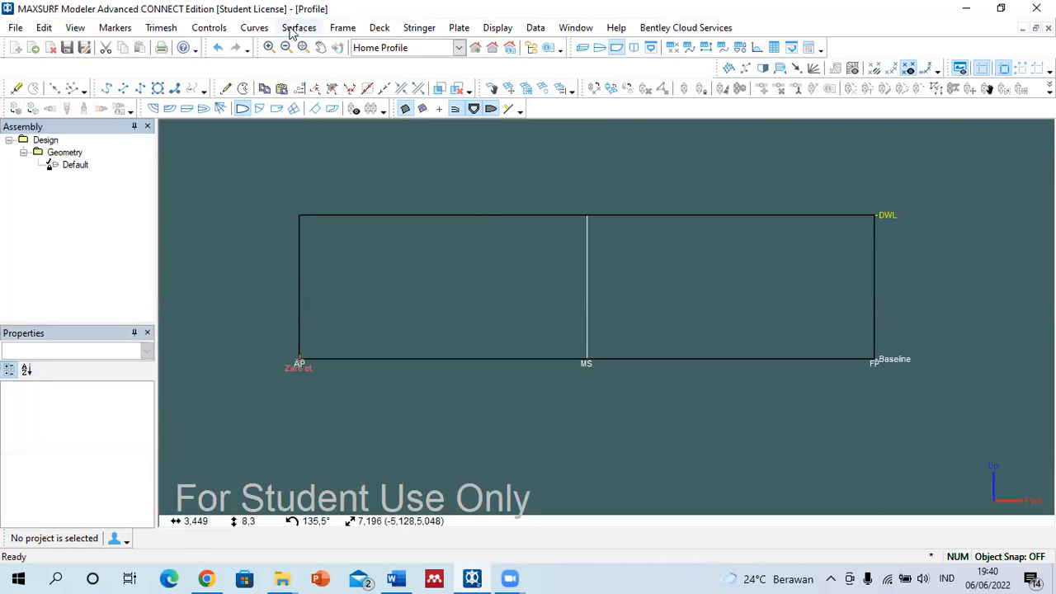
Add a Waterplane surface to the design.
{"action": "left_click", "coordinate": [297, 28]}
{"action": "mouse_move", "coordinate": [391, 56]}
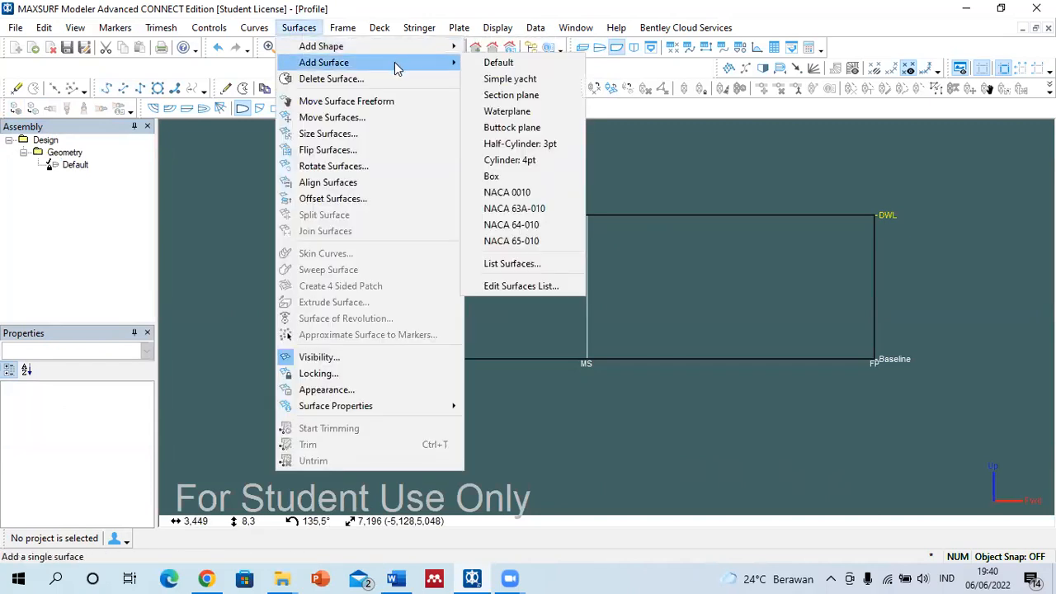
{"action": "left_click", "coordinate": [520, 113]}
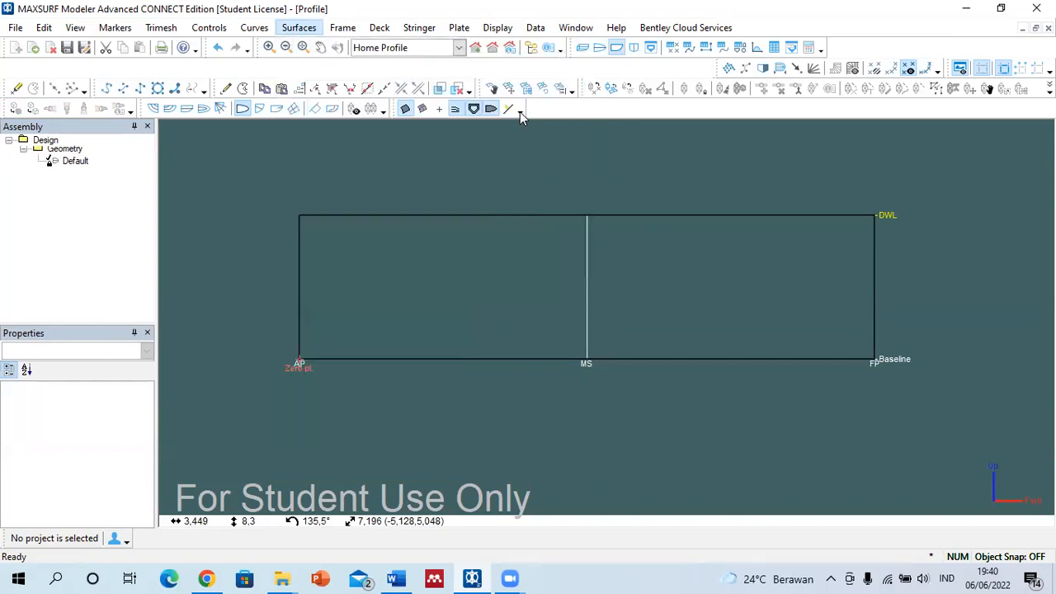
In the plan view, widen the Waterplane surface by moving its outboard control points to an offset of about 6.02 m.
{"action": "left_click", "coordinate": [599, 47]}
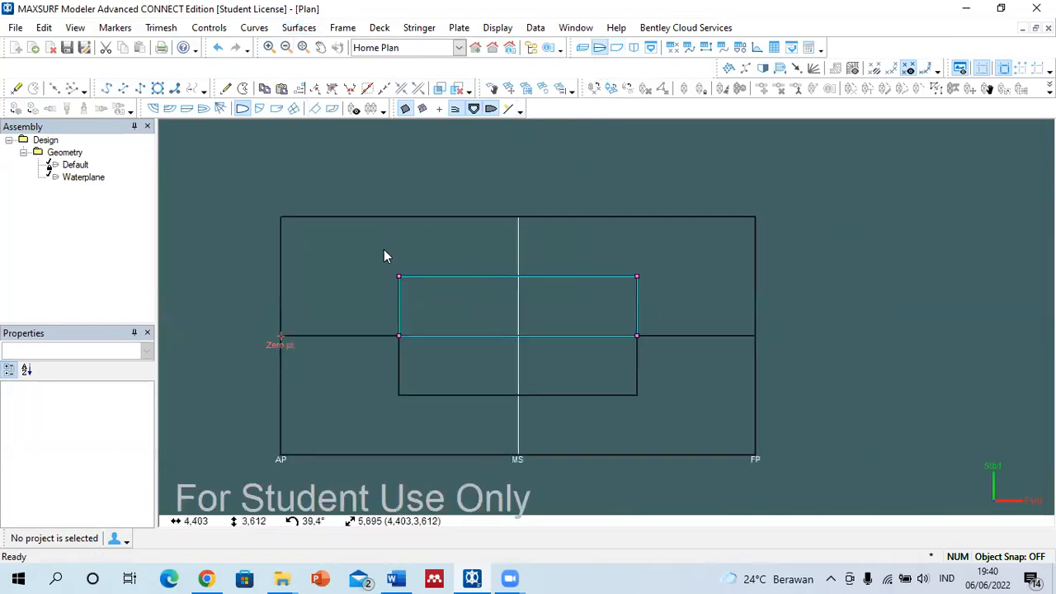
{"action": "left_click", "coordinate": [636, 277]}
{"action": "left_click_drag", "start_coordinate": [636, 277], "coordinate": [644, 195]}
{"action": "left_click_drag", "start_coordinate": [379, 173], "coordinate": [521, 216]}
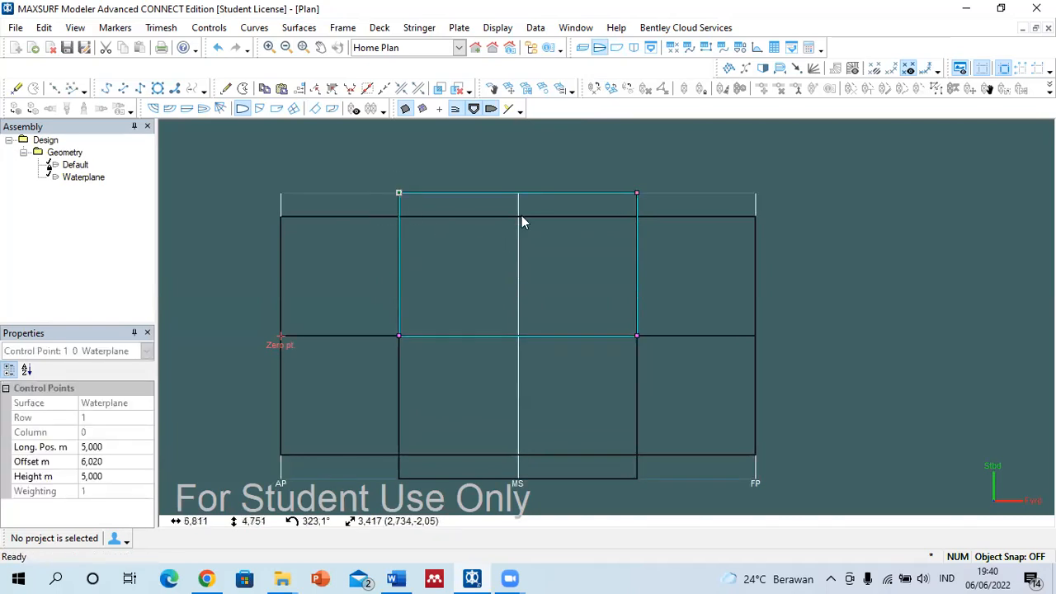
{"action": "left_click", "coordinate": [733, 141]}
In the body plan, insert four control points along the Waterplane surface between the centreline and its outboard edge.
{"action": "left_click", "coordinate": [633, 48]}
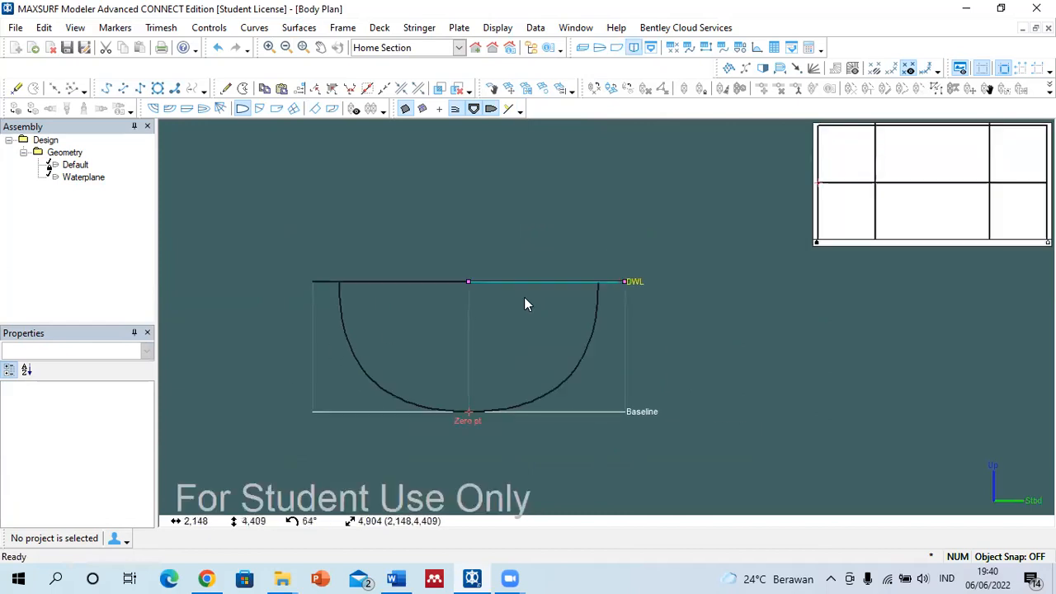
{"action": "key", "text": "ctrl+a"}
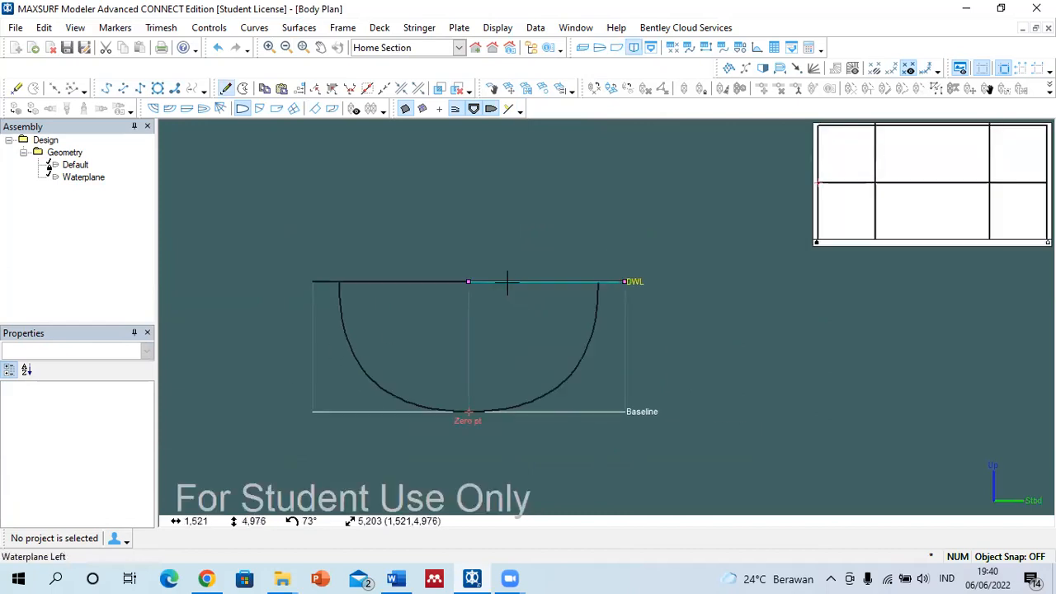
{"action": "left_click", "coordinate": [508, 282]}
{"action": "key", "text": "ctrl+a"}
{"action": "left_click", "coordinate": [538, 281]}
{"action": "key", "text": "ctrl+a"}
{"action": "left_click", "coordinate": [565, 282]}
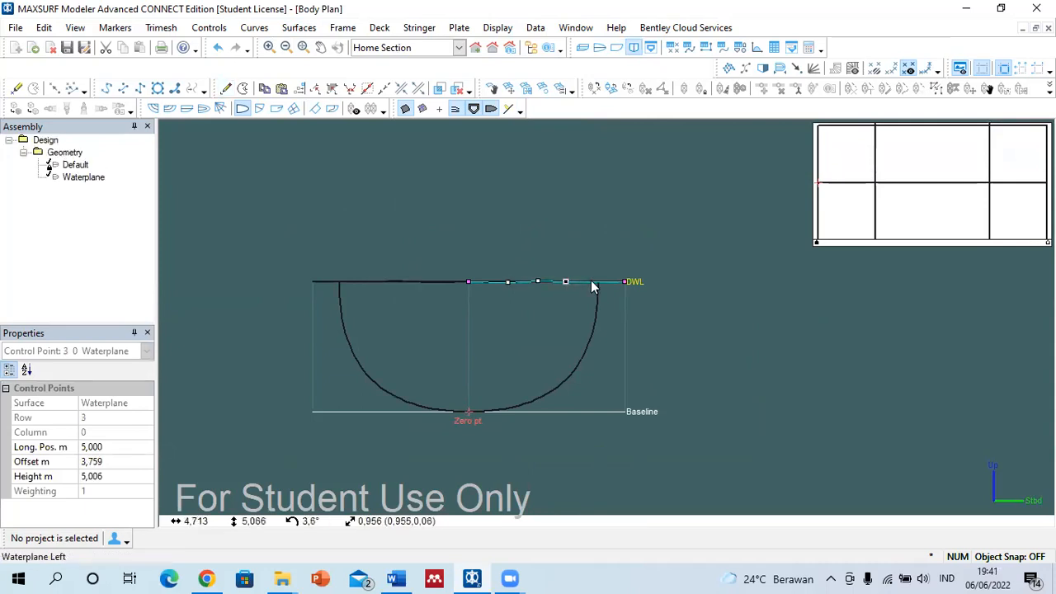
{"action": "left_click", "coordinate": [594, 282]}
{"action": "left_click", "coordinate": [559, 251]}
Select all of the Waterplane's control points and set their height to 5 m.
{"action": "left_click_drag", "start_coordinate": [454, 251], "coordinate": [638, 312]}
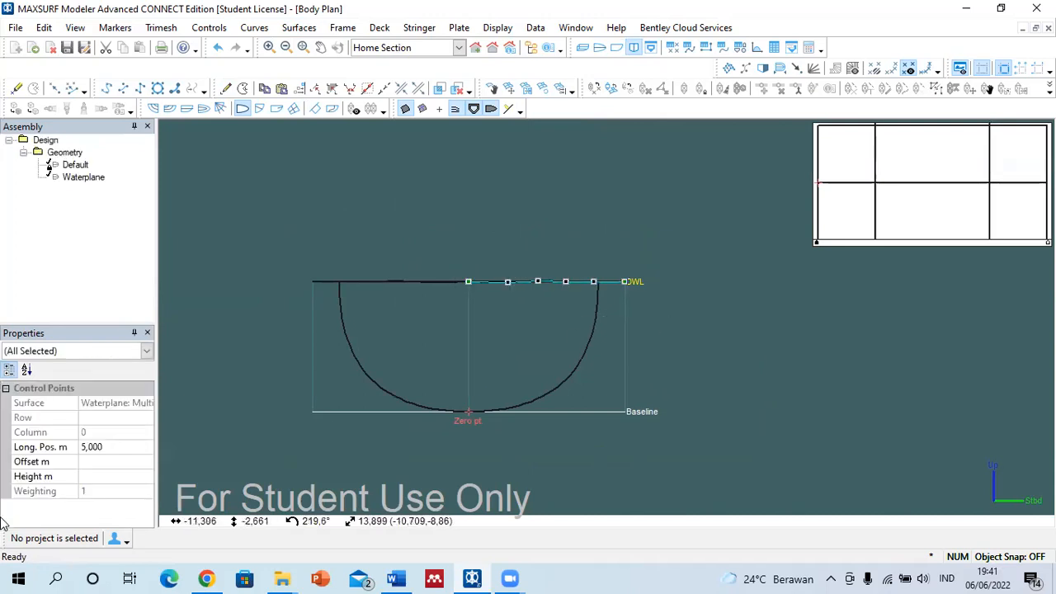
{"action": "left_click", "coordinate": [112, 478]}
{"action": "type", "text": "5"}
{"action": "key", "text": "Return"}
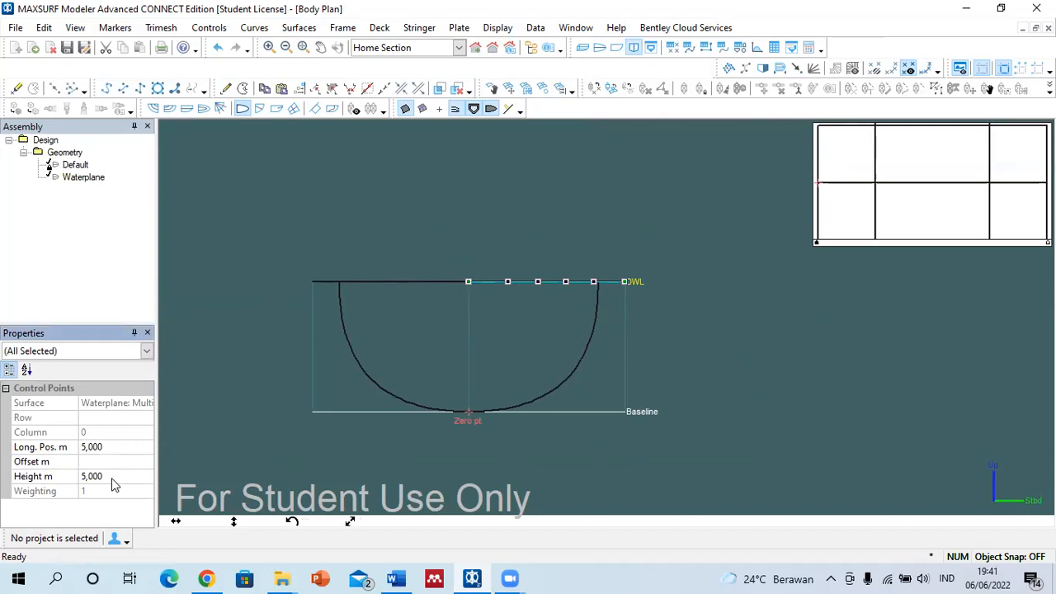
Move the Waterplane's outermost inserted control point to about 4.36 m offset and 3.48 m height, and check the shape in perspective.
{"action": "left_click_drag", "start_coordinate": [621, 260], "coordinate": [634, 344]}
{"action": "key", "text": "ctrl+z"}
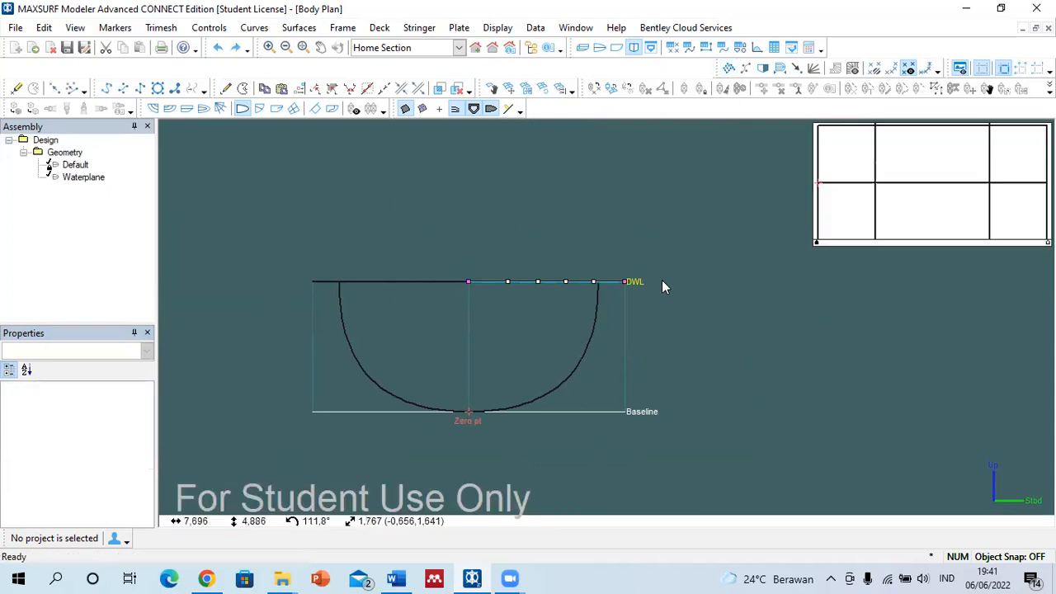
{"action": "left_click_drag", "start_coordinate": [594, 282], "coordinate": [582, 321]}
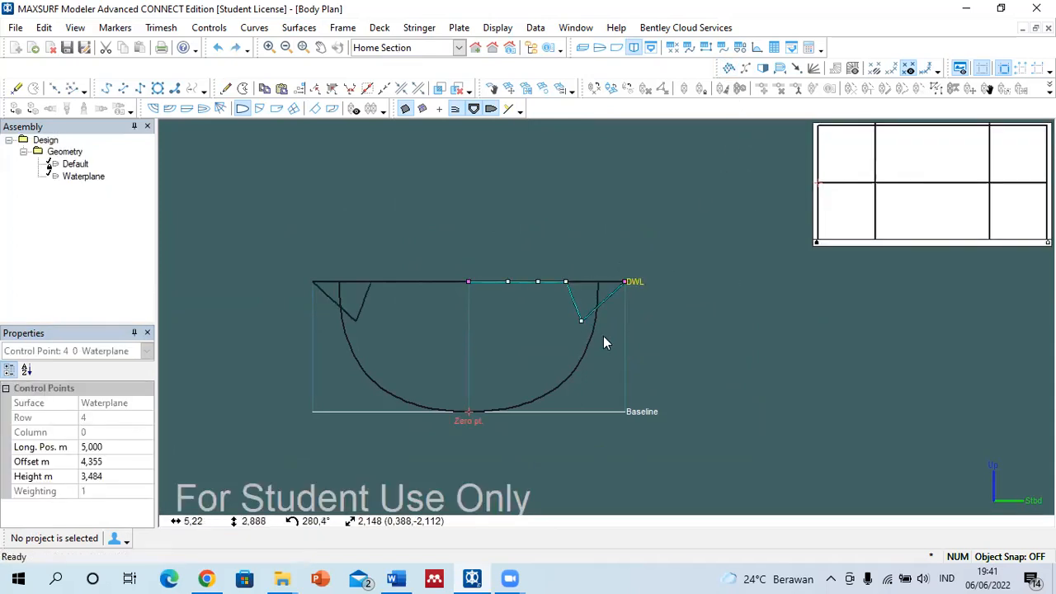
{"action": "left_click", "coordinate": [583, 48]}
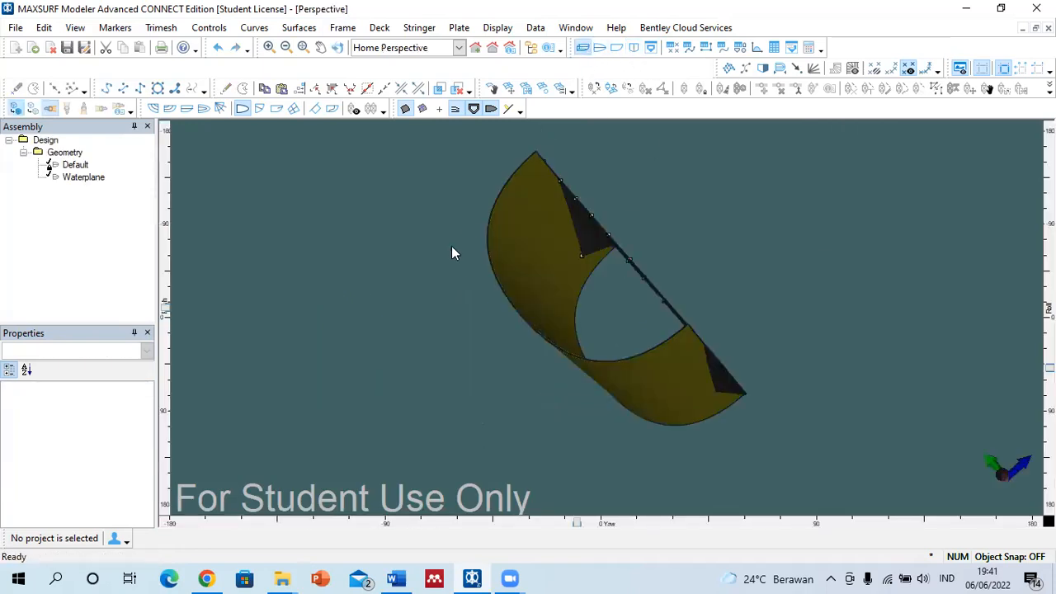
{"action": "left_click", "coordinate": [914, 570]}
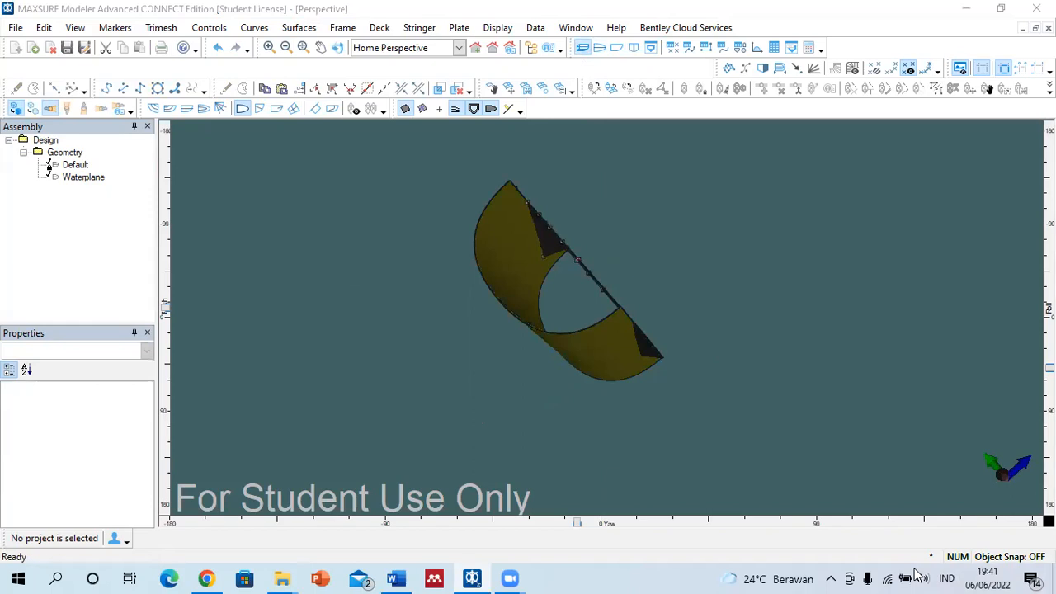
Try to lower the Waterplane's innermost inserted control point to about 1.67 m offset and 0.26 m height, and check it in perspective.
{"action": "left_click_drag", "start_coordinate": [580, 532], "coordinate": [372, 485]}
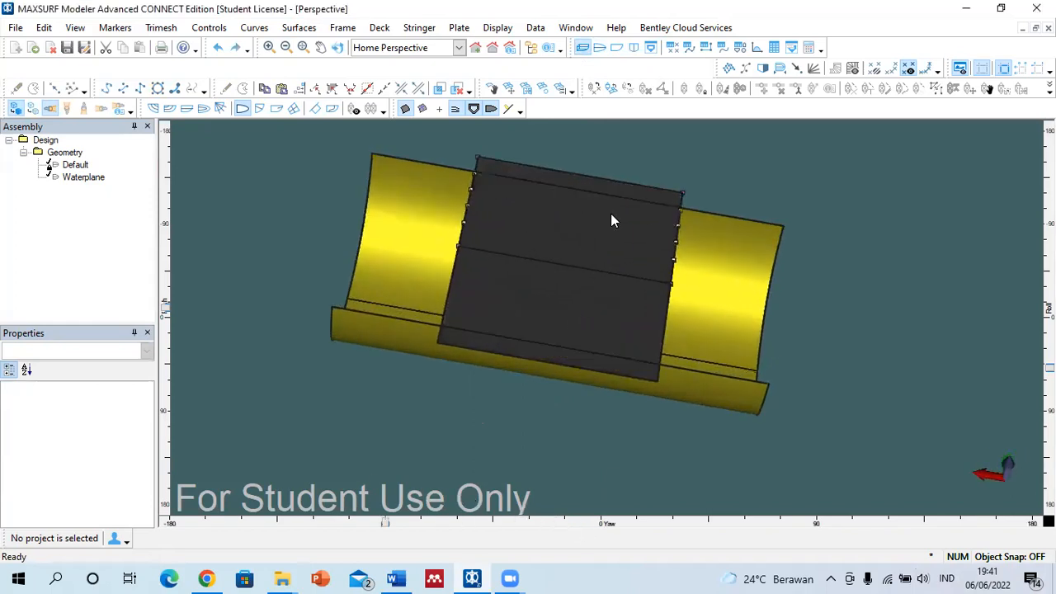
{"action": "left_click", "coordinate": [634, 48]}
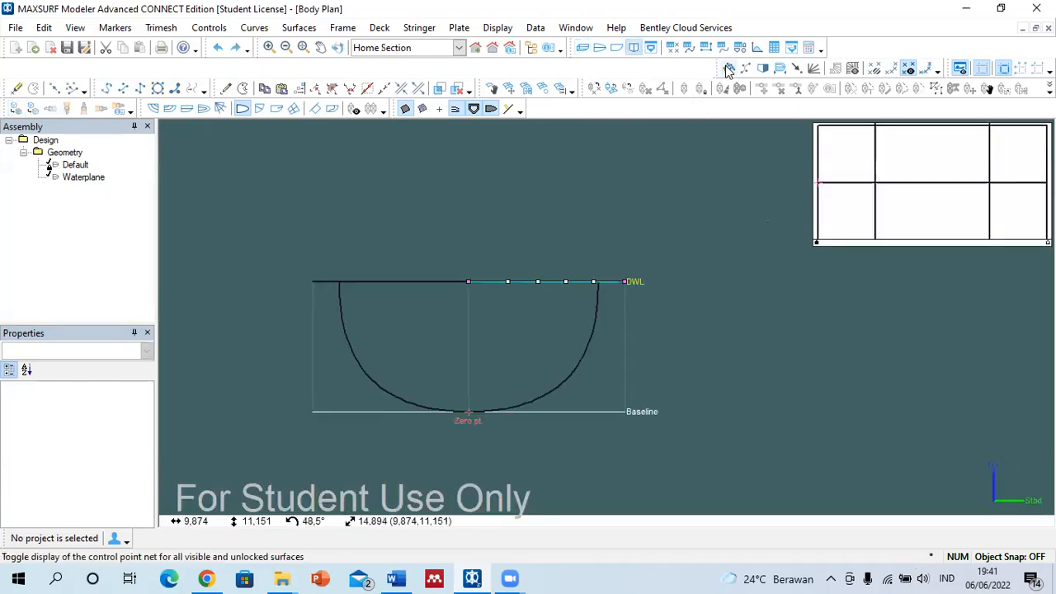
{"action": "left_click_drag", "start_coordinate": [508, 281], "coordinate": [512, 404]}
{"action": "left_click", "coordinate": [582, 48]}
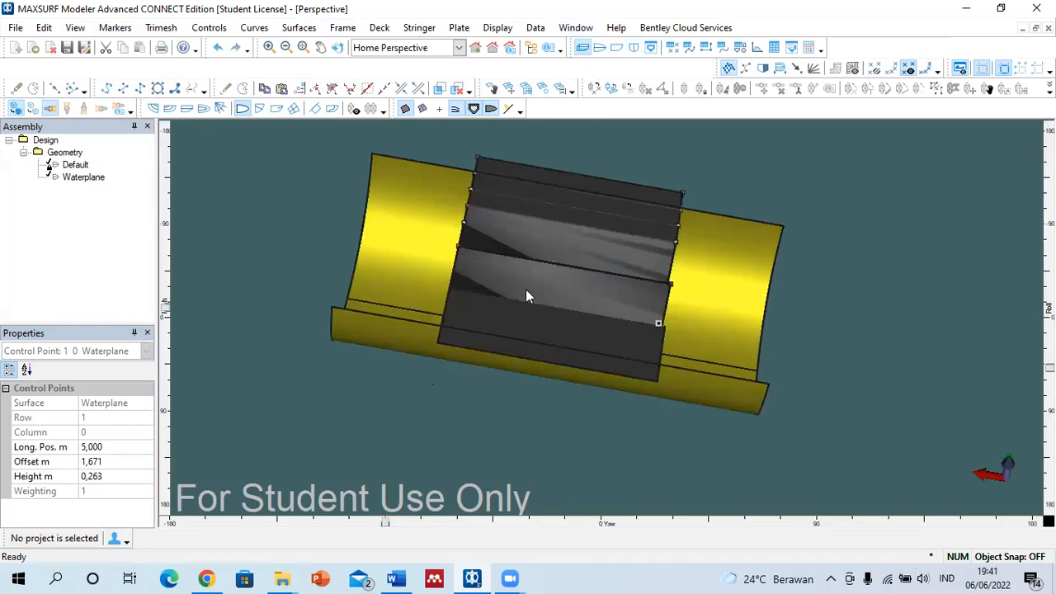
{"action": "left_click", "coordinate": [599, 426]}
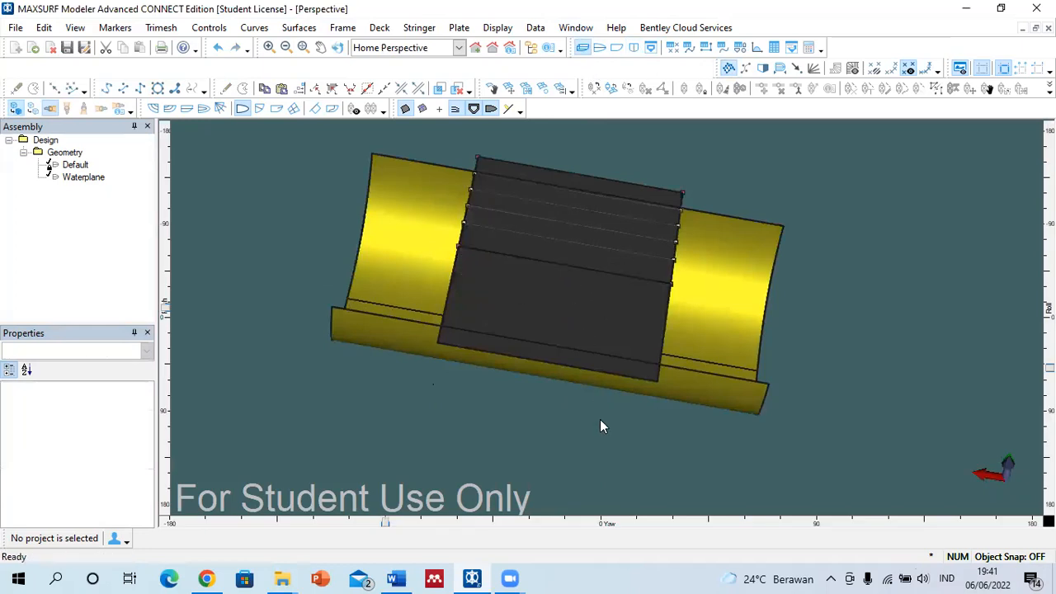
In the body plan, lower the Waterplane's outboard edge point below the DWL, keeping it at about 6.02 m offset.
{"action": "left_click", "coordinate": [633, 48]}
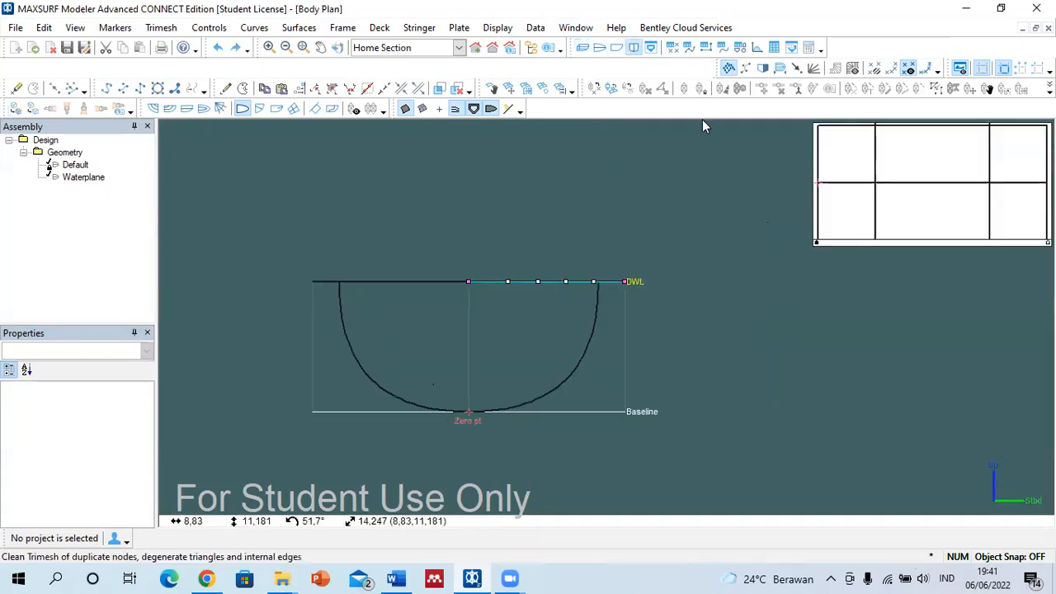
{"action": "left_click", "coordinate": [630, 282]}
{"action": "left_click_drag", "start_coordinate": [630, 283], "coordinate": [623, 308]}
{"action": "key", "text": "ctrl+z"}
{"action": "left_click_drag", "start_coordinate": [636, 379], "coordinate": [619, 339]}
{"action": "key", "text": "Right"}
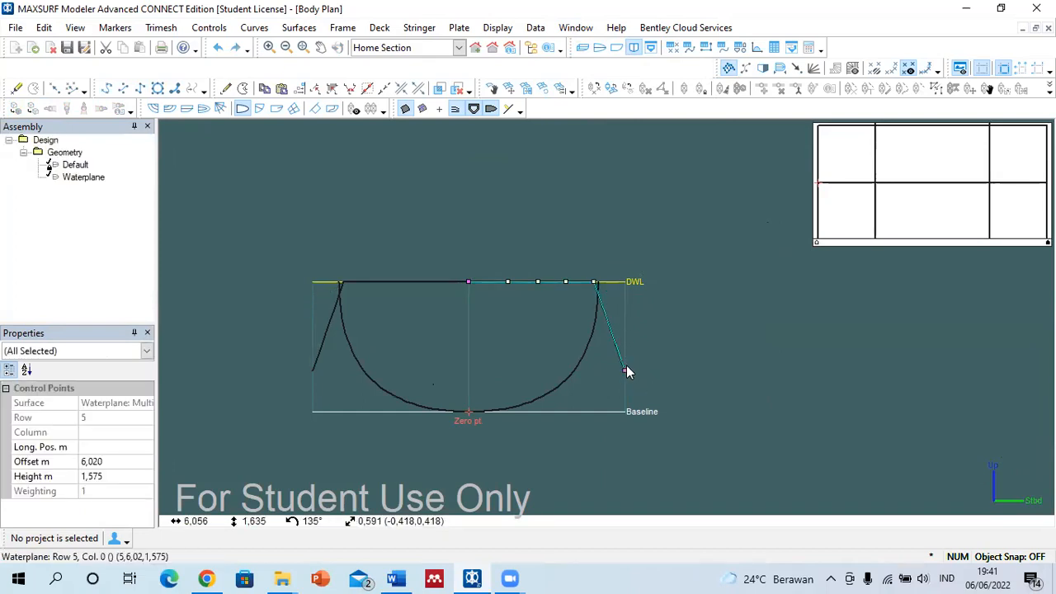
Move the outermost inserted control point along the DWL to about 6.28 m offset, and shift the other three inserted points outboard.
{"action": "scroll", "coordinate": [589, 289], "scroll_direction": "up", "scroll_amount": 3}
{"action": "left_click", "coordinate": [598, 279]}
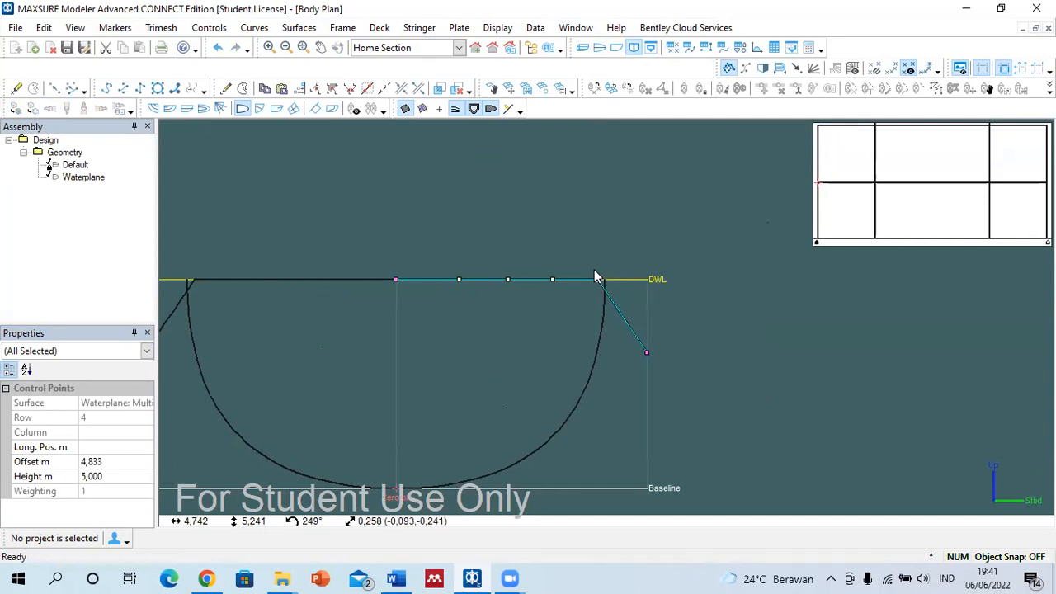
{"action": "left_click_drag", "start_coordinate": [572, 252], "coordinate": [658, 278]}
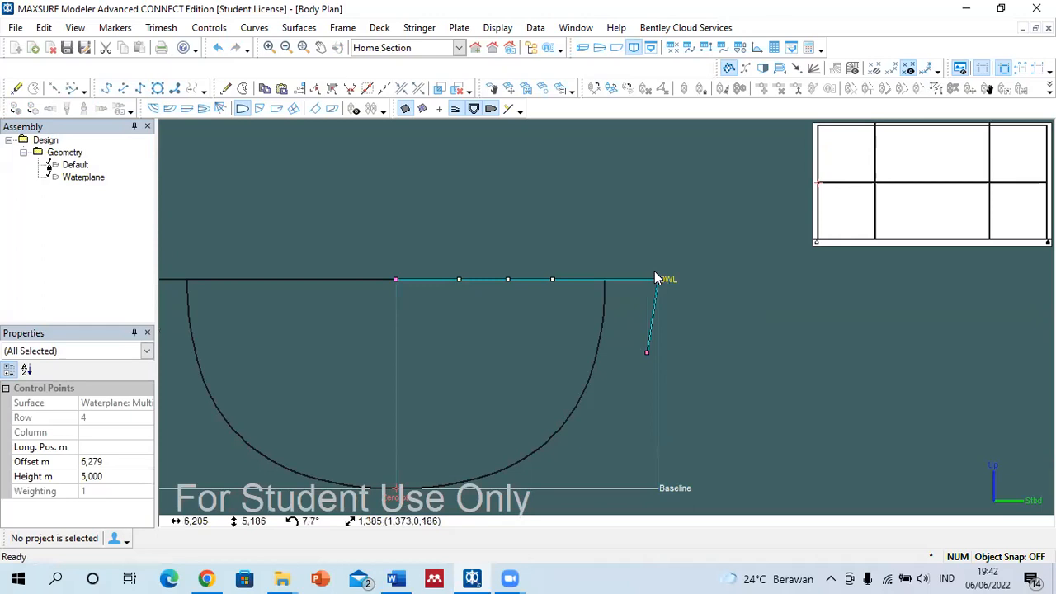
{"action": "left_click_drag", "start_coordinate": [450, 255], "coordinate": [612, 278]}
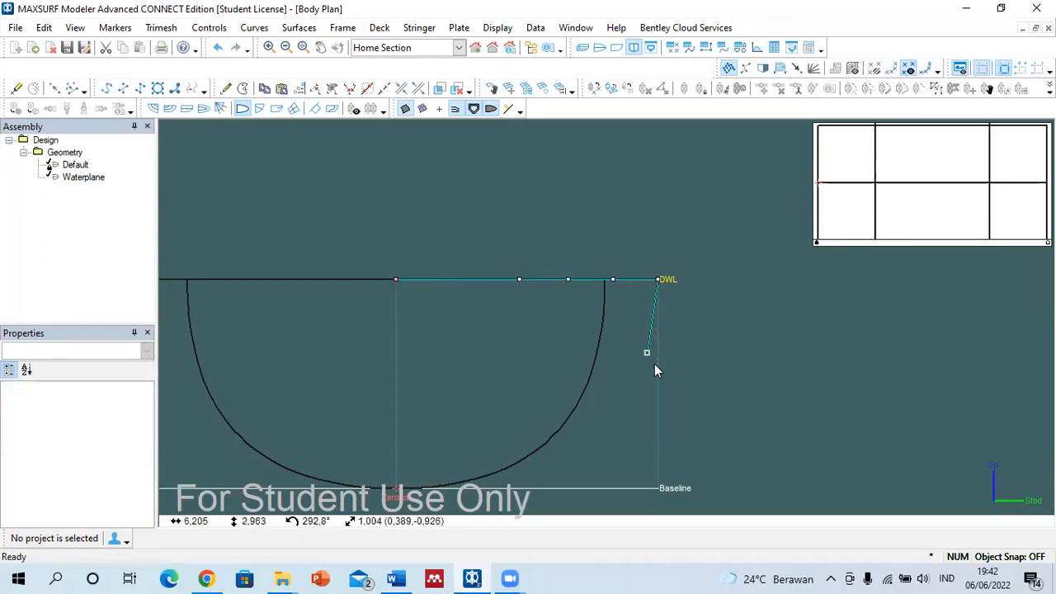
Move the lowered edge point inboard inside the hull, and lower the outermost inserted point to about 3.63 m height at 6.28 m offset.
{"action": "left_click", "coordinate": [644, 353]}
{"action": "left_click_drag", "start_coordinate": [643, 353], "coordinate": [577, 352]}
{"action": "left_click", "coordinate": [658, 280]}
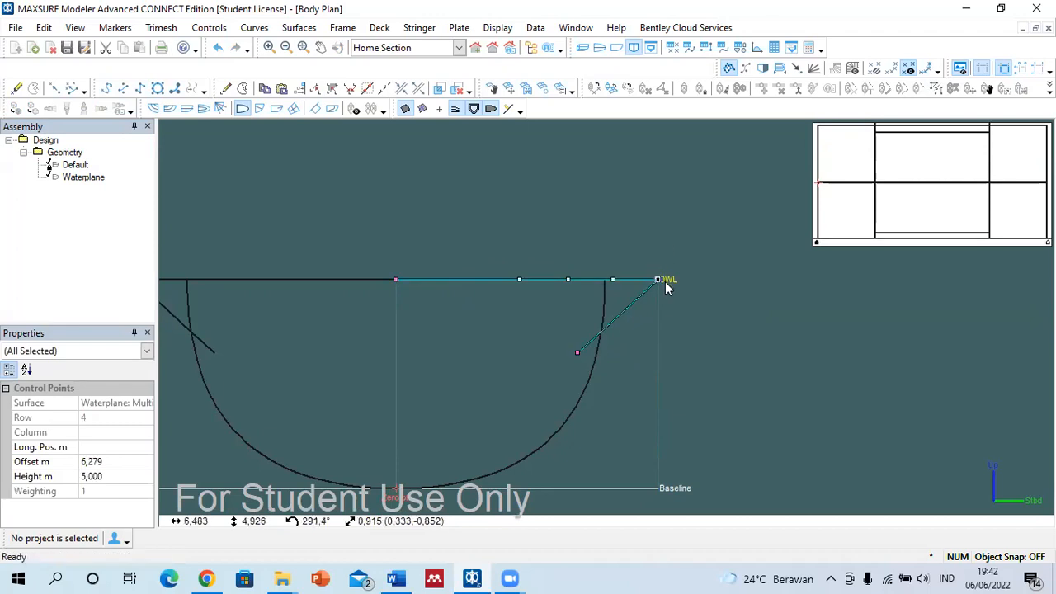
{"action": "left_click_drag", "start_coordinate": [657, 280], "coordinate": [658, 336]}
Move the outermost inserted point remaining on the DWL outboard to about 6.17 m offset at 5 m height.
{"action": "left_click", "coordinate": [632, 306]}
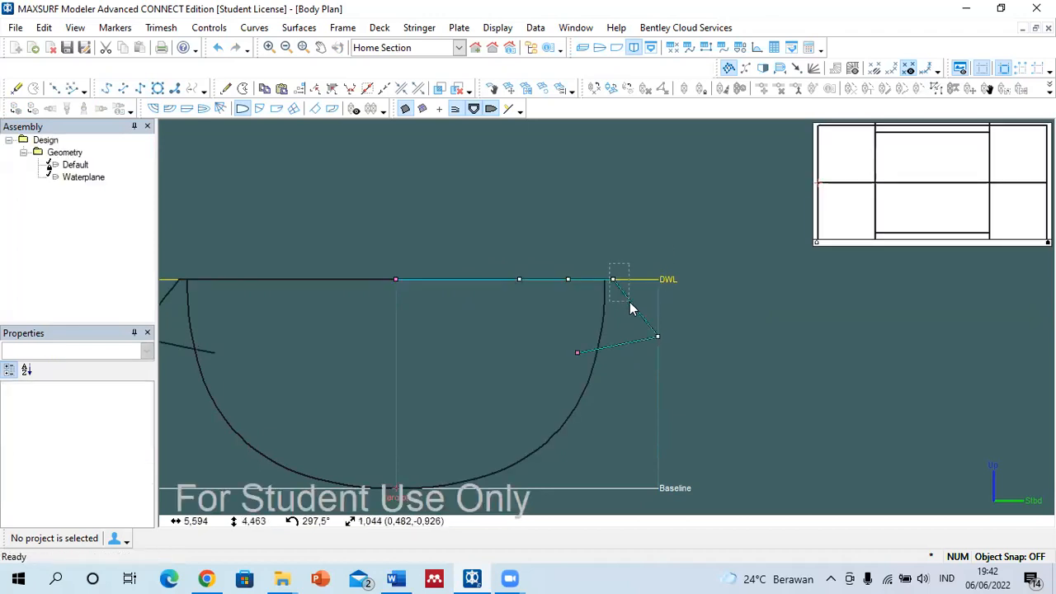
{"action": "left_click", "coordinate": [612, 280]}
{"action": "left_click_drag", "start_coordinate": [612, 279], "coordinate": [653, 279]}
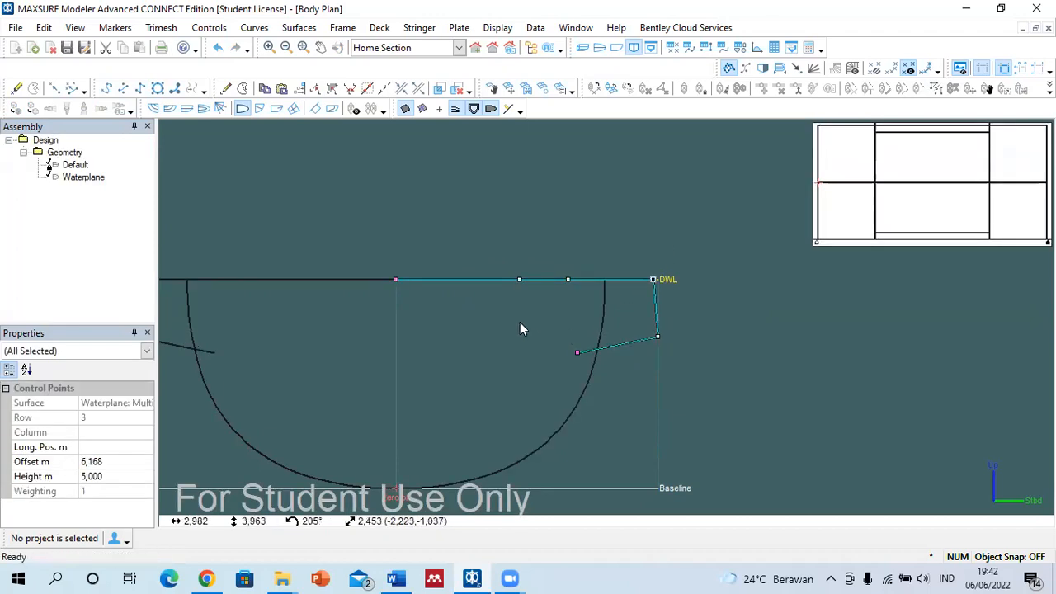
Move the centreline edge point along the DWL to about 2.52 m offset, and shift the two neighbouring inserted points outboard.
{"action": "left_click", "coordinate": [521, 322]}
{"action": "left_click", "coordinate": [396, 280]}
{"action": "left_click_drag", "start_coordinate": [396, 279], "coordinate": [500, 279]}
{"action": "left_click", "coordinate": [538, 294]}
{"action": "left_click_drag", "start_coordinate": [587, 304], "coordinate": [610, 280]}
{"action": "left_click", "coordinate": [567, 330]}
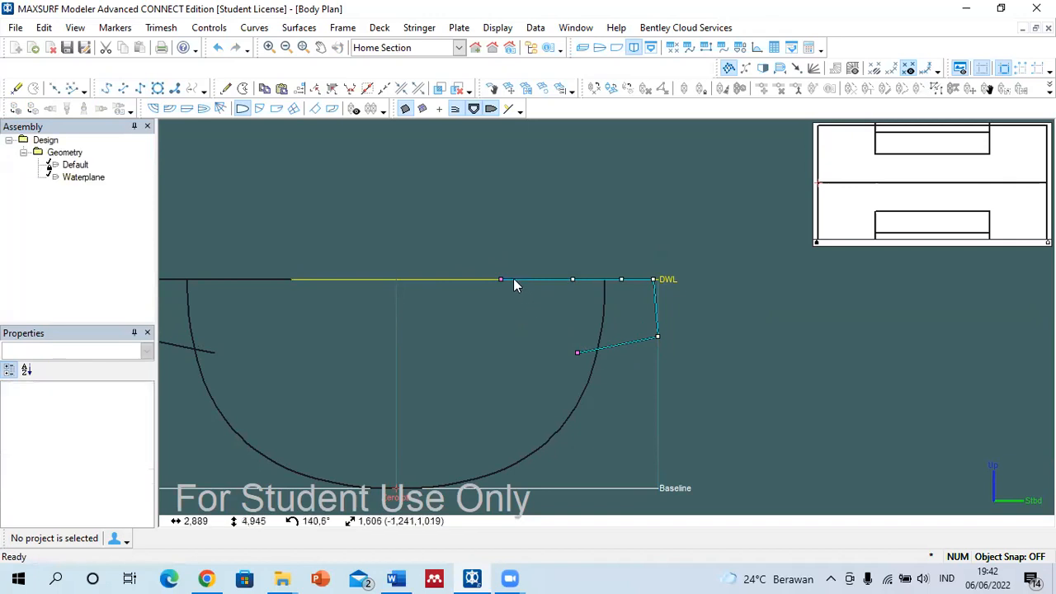
In perspective, try to compact the Waterplane's two open edge corner points together at the 15 m longitudinal position.
{"action": "left_click", "coordinate": [583, 47]}
{"action": "left_click_drag", "start_coordinate": [404, 527], "coordinate": [514, 525]}
{"action": "scroll", "coordinate": [567, 203], "scroll_direction": "up", "scroll_amount": 2}
{"action": "left_click", "coordinate": [476, 208]}
{"action": "left_click", "coordinate": [414, 206], "text": "shift"}
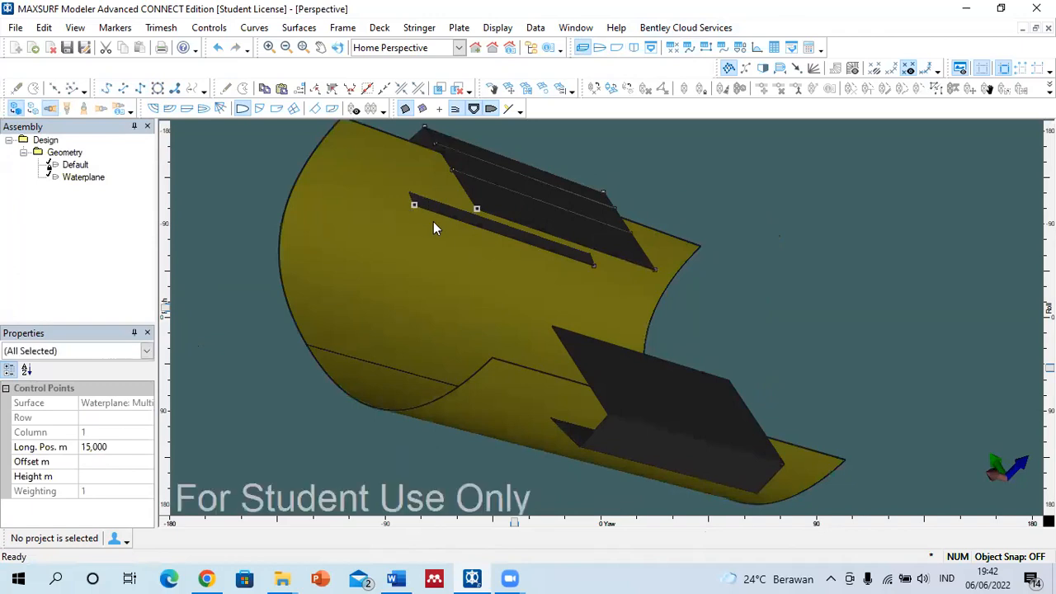
{"action": "key", "text": "ctrl+k"}
{"action": "left_click", "coordinate": [727, 244]}
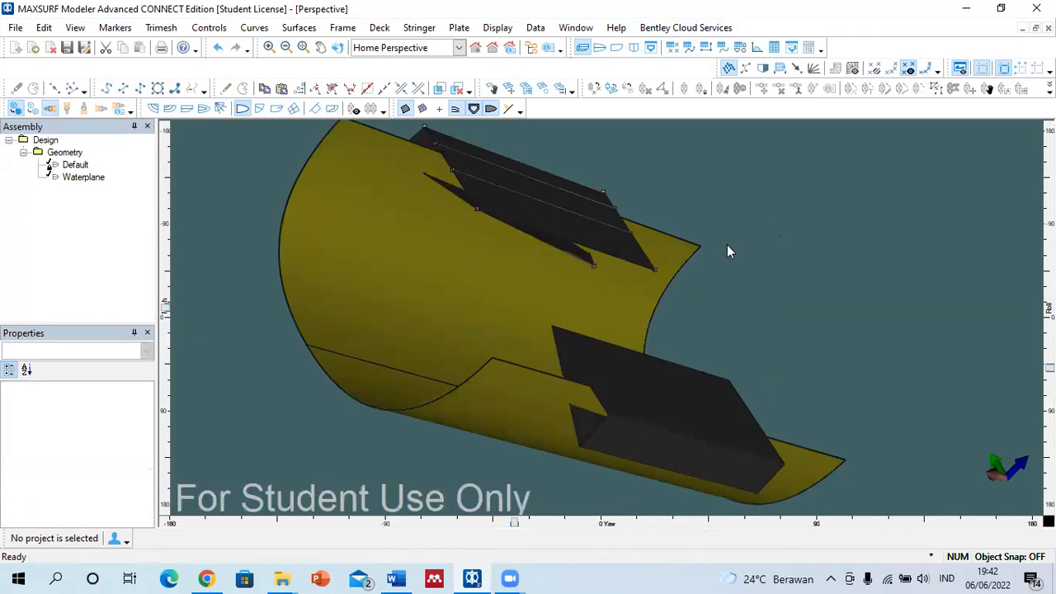
Try to compact the matching pair of open edge corner points at the 5 m longitudinal position.
{"action": "scroll", "coordinate": [649, 261], "scroll_direction": "up", "scroll_amount": 3}
{"action": "left_click", "coordinate": [656, 272]}
{"action": "left_click", "coordinate": [575, 265], "text": "shift"}
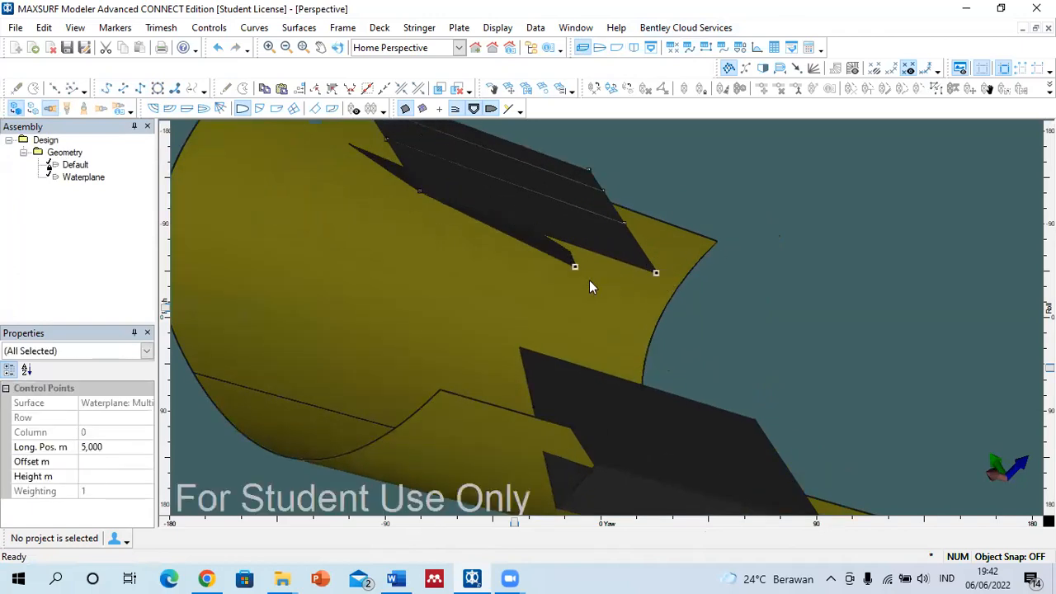
{"action": "key", "text": "ctrl+k"}
Return to the body plan and undo both compactions of the edge corner points.
{"action": "left_click", "coordinate": [634, 47]}
{"action": "key", "text": "ctrl+z"}
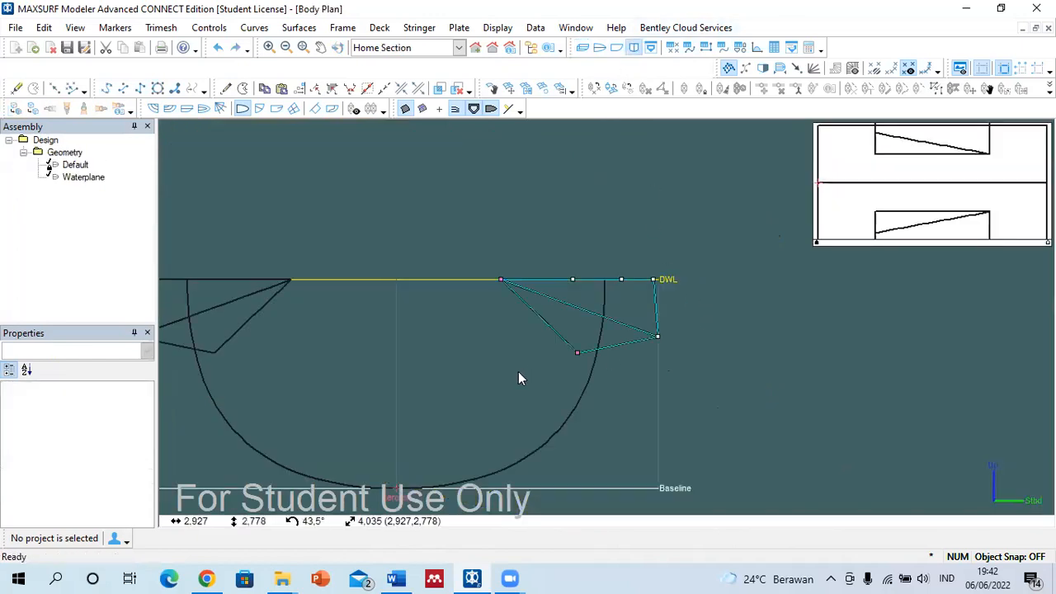
{"action": "key", "text": "ctrl+z"}
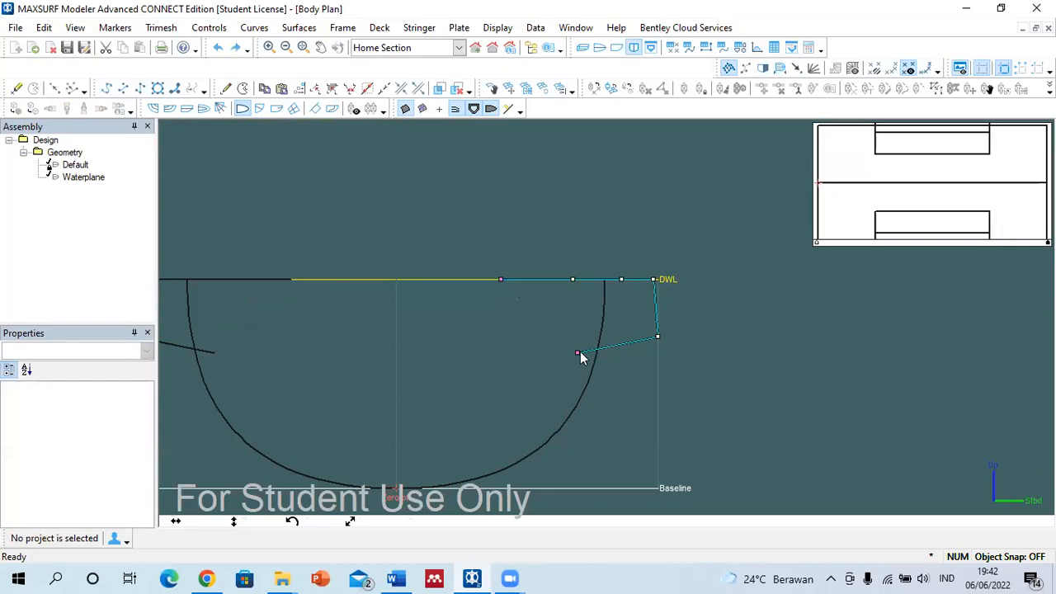
Move the free edge point just below the inner top corner, and the adjacent point to the tank's inner lower corner at about 3.63 m height.
{"action": "left_click", "coordinate": [577, 352]}
{"action": "left_click_drag", "start_coordinate": [577, 353], "coordinate": [499, 299]}
{"action": "left_click", "coordinate": [658, 336]}
{"action": "left_click_drag", "start_coordinate": [660, 338], "coordinate": [509, 348]}
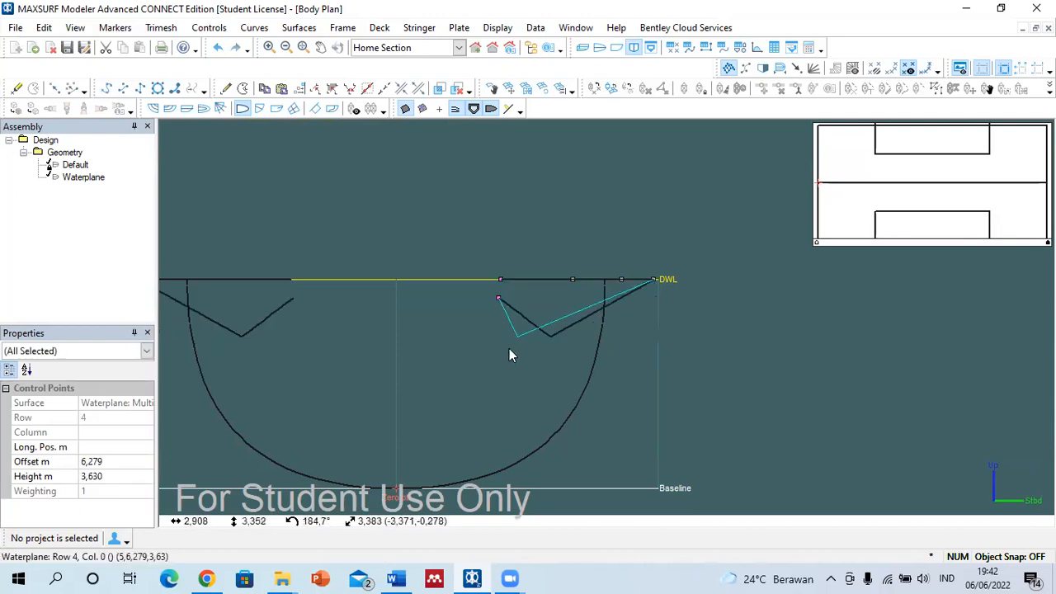
Lower the outer top control point to form the tank's outer lower corner, and move the next DWL point outboard as the outer top corner.
{"action": "left_click", "coordinate": [655, 279]}
{"action": "left_click_drag", "start_coordinate": [654, 279], "coordinate": [652, 357]}
{"action": "left_click", "coordinate": [622, 280]}
{"action": "left_click_drag", "start_coordinate": [622, 280], "coordinate": [647, 280]}
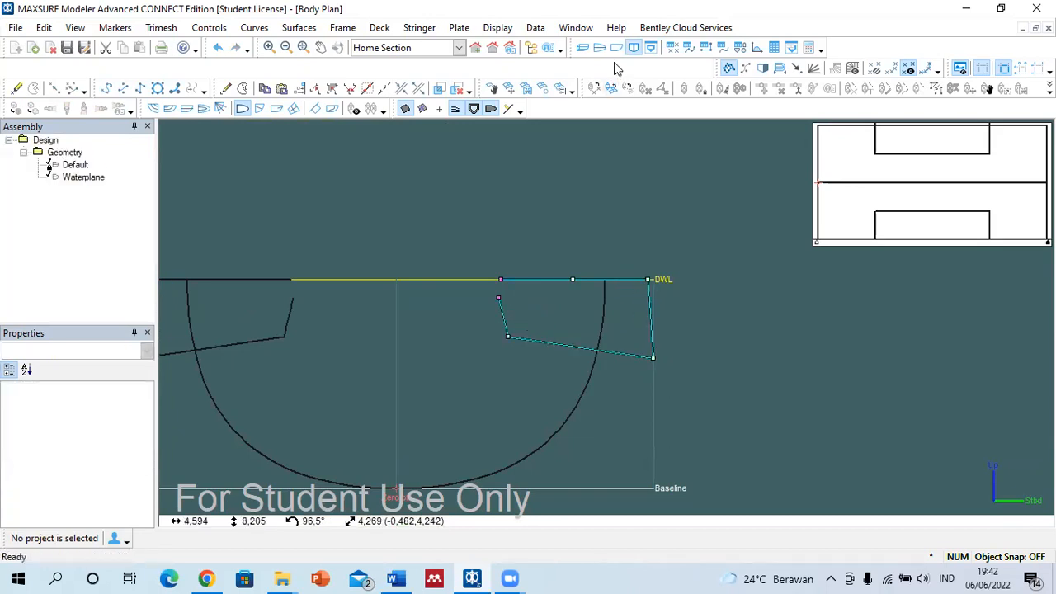
In perspective, close the tank section by compacting its two inner top corner points at both the 15 m and 5 m ends.
{"action": "left_click", "coordinate": [582, 47]}
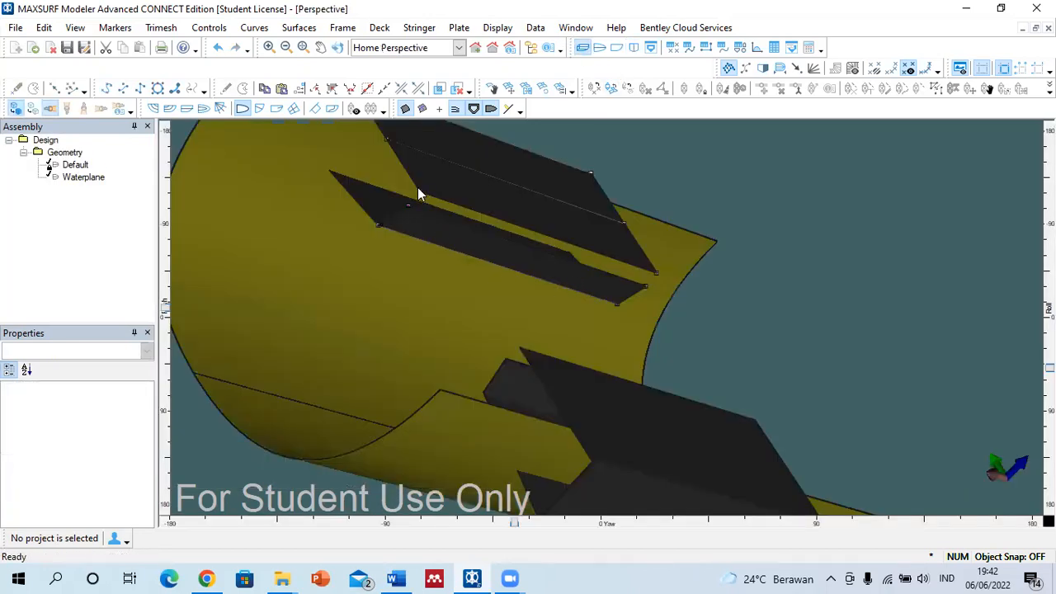
{"action": "left_click_drag", "start_coordinate": [404, 174], "coordinate": [440, 222]}
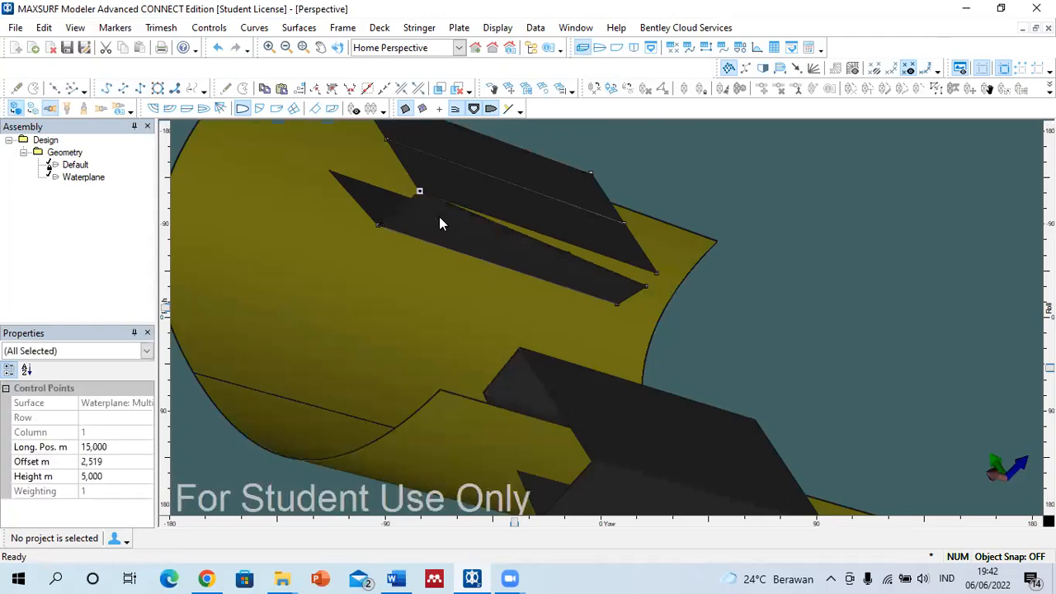
{"action": "left_click", "coordinate": [654, 270]}
{"action": "left_click", "coordinate": [733, 260]}
{"action": "left_click_drag", "start_coordinate": [630, 250], "coordinate": [669, 294]}
{"action": "key", "text": "ctrl+k"}
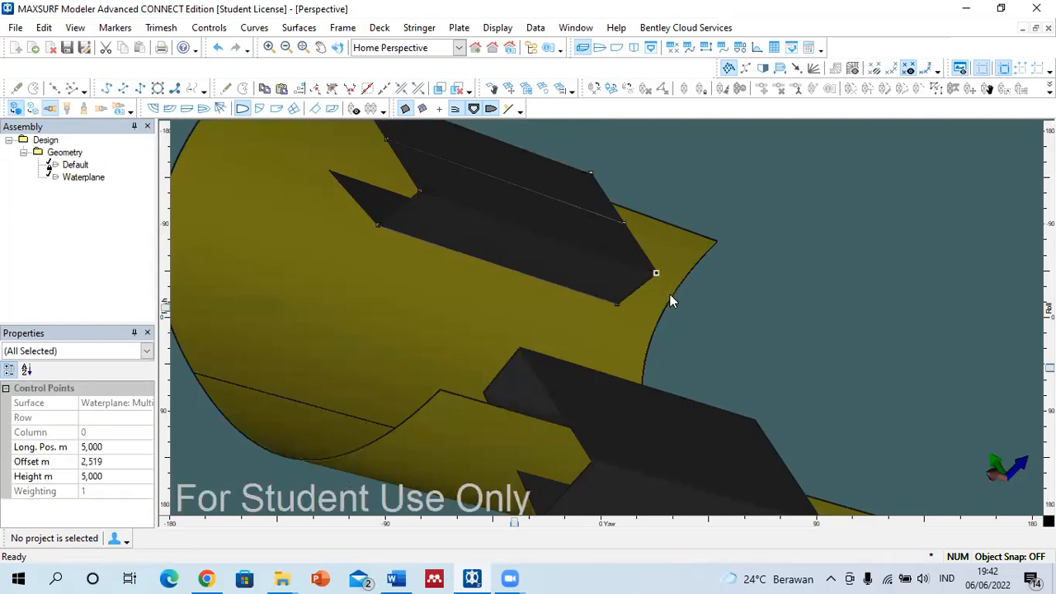
Rename the Waterplane surface as Side Tank.
{"action": "left_click", "coordinate": [75, 178]}
{"action": "right_click", "coordinate": [73, 177]}
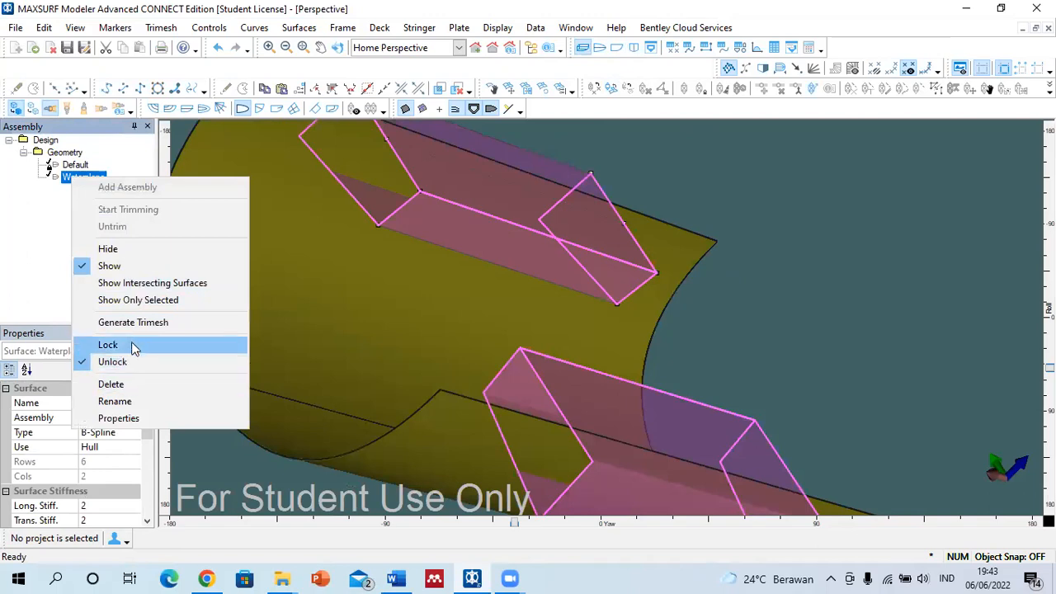
{"action": "left_click", "coordinate": [115, 402]}
{"action": "type", "text": "Side"}
{"action": "key", "text": "Return"}
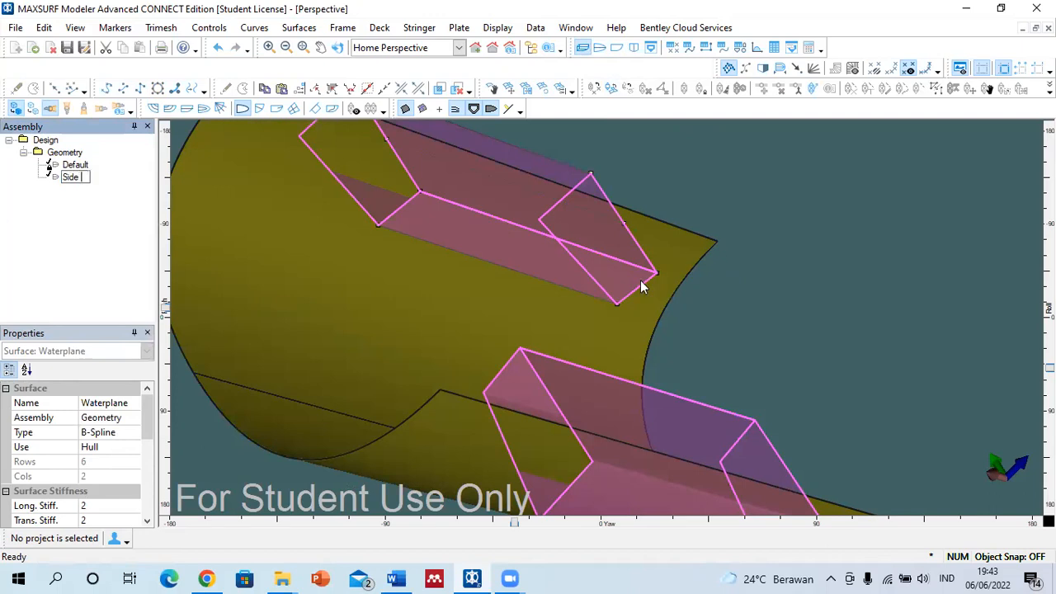
{"action": "left_click", "coordinate": [891, 237]}
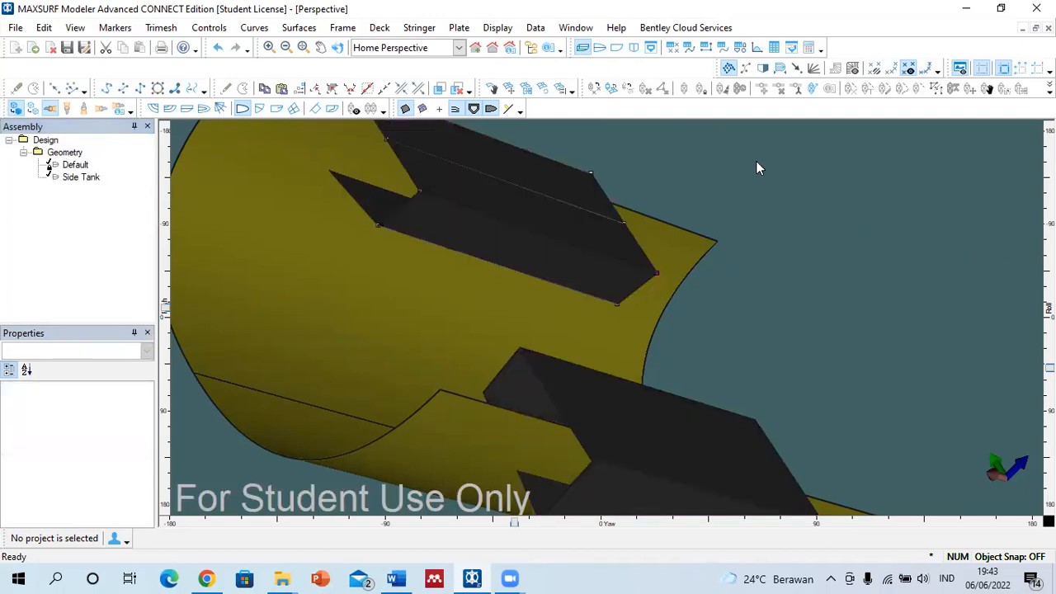
In the body plan, shift the Side Tank's inner side points together outboard, placing the top corner at about 3.48 m offset.
{"action": "left_click", "coordinate": [634, 48]}
{"action": "left_click_drag", "start_coordinate": [496, 269], "coordinate": [542, 329]}
{"action": "left_click", "coordinate": [517, 245]}
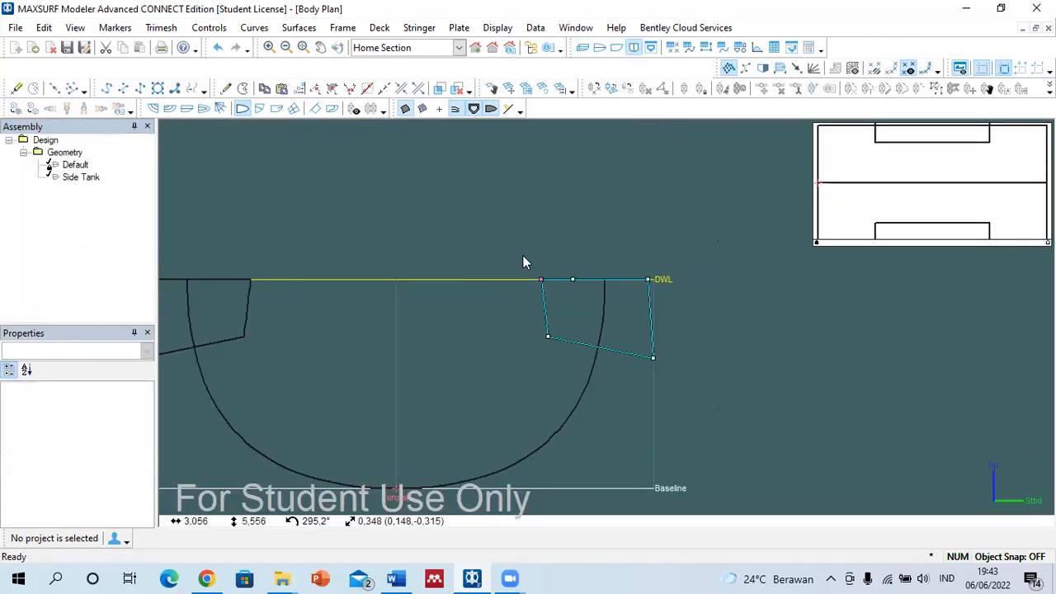
Copy the inner top corner's offset to the Side Tank's inner lower corner, setting it to 3,482 m.
{"action": "left_click_drag", "start_coordinate": [529, 265], "coordinate": [549, 287]}
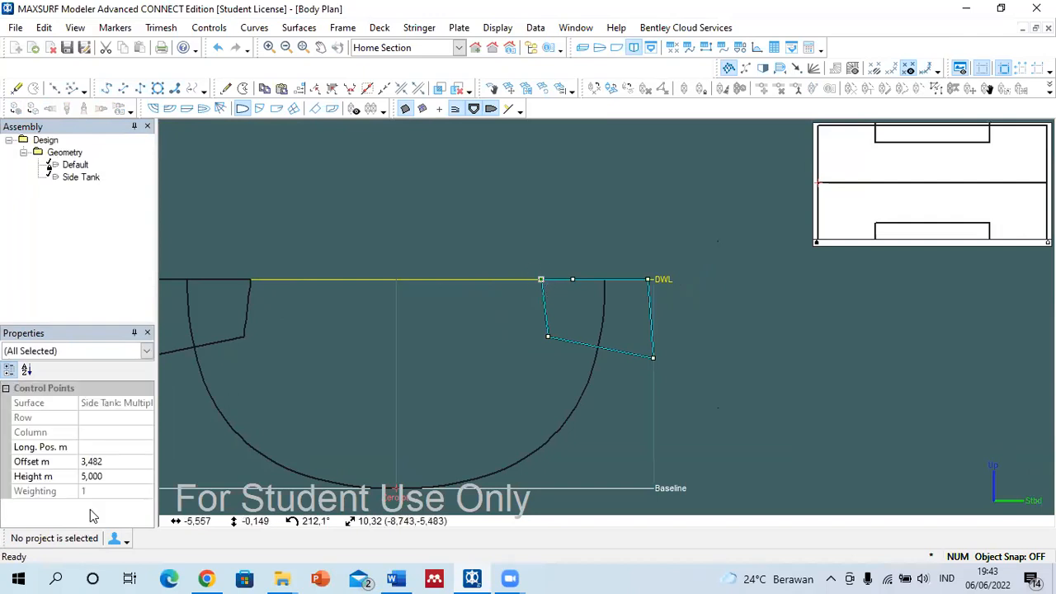
{"action": "left_click", "coordinate": [136, 462]}
{"action": "key", "text": "ctrl+c"}
{"action": "left_click", "coordinate": [547, 336]}
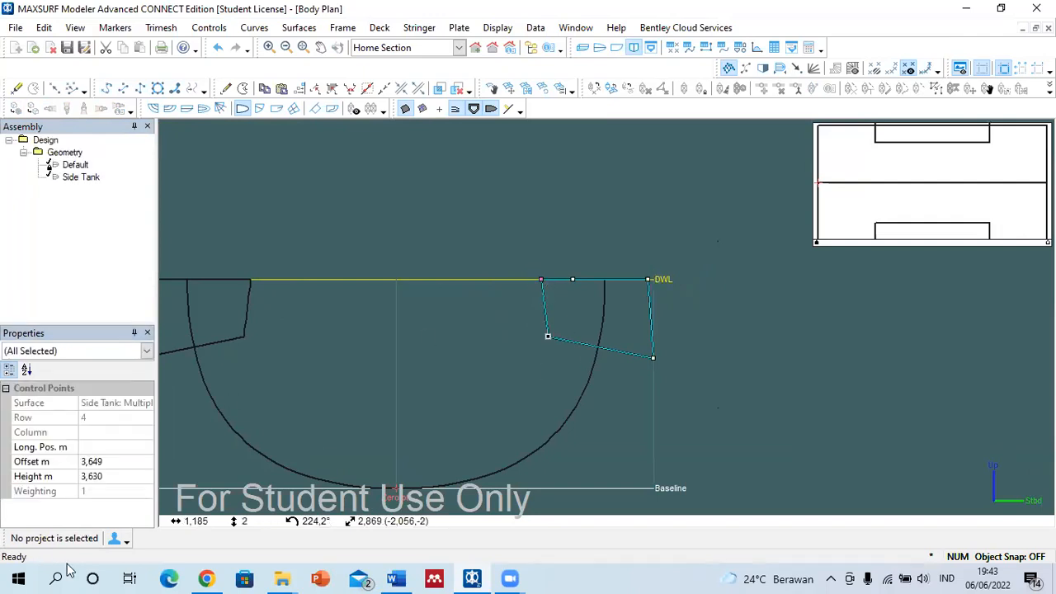
{"action": "left_click", "coordinate": [128, 462]}
{"action": "key", "text": "ctrl+v"}
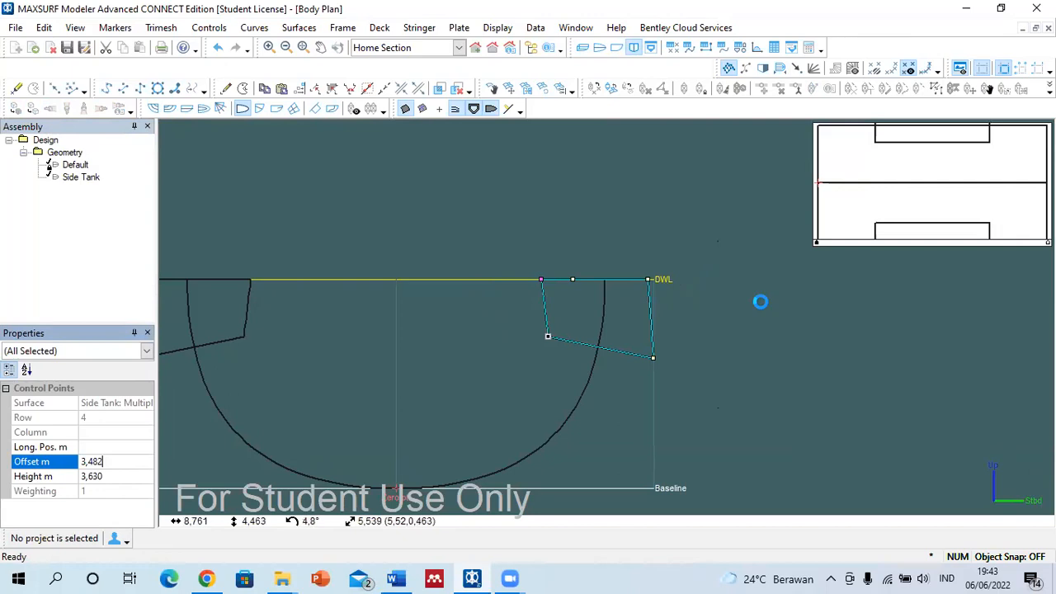
{"action": "left_click", "coordinate": [761, 302]}
Set the offset of the Side Tank's outer top and lower corner points to 6 m.
{"action": "left_click_drag", "start_coordinate": [640, 261], "coordinate": [670, 376]}
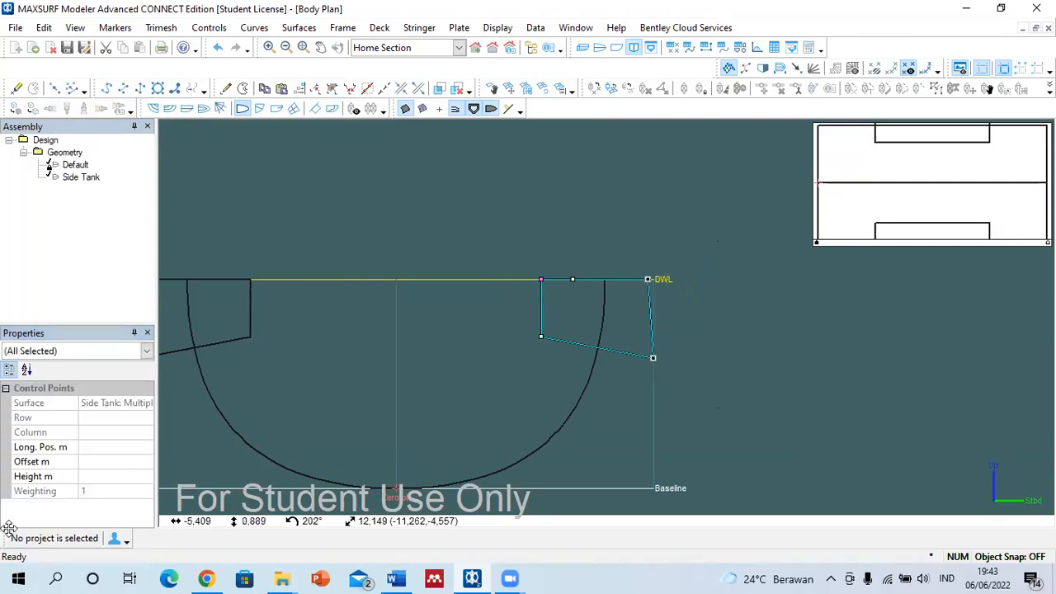
{"action": "left_click", "coordinate": [99, 461]}
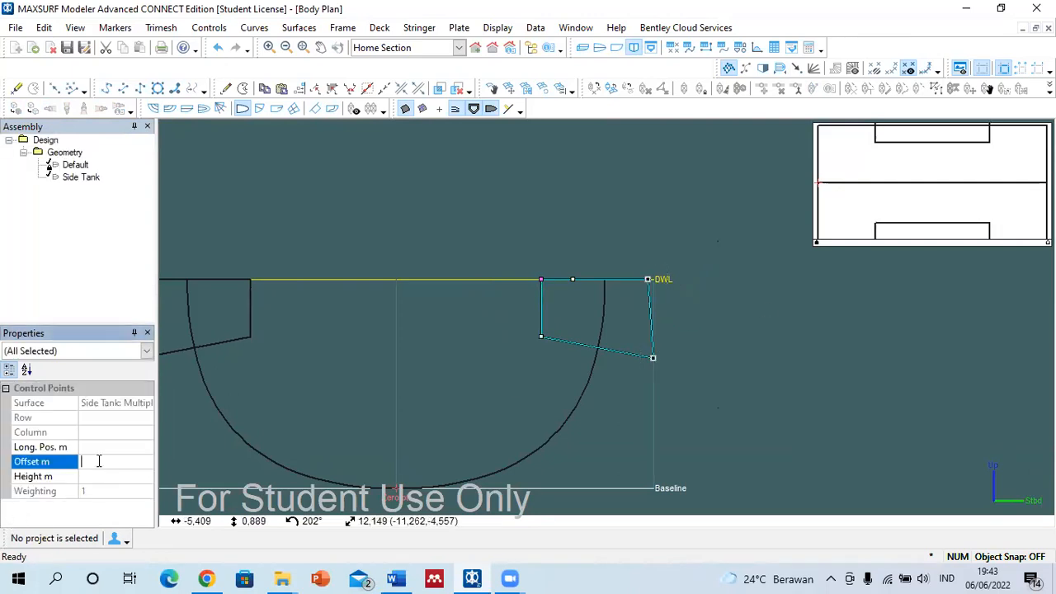
{"action": "type", "text": "6"}
{"action": "key", "text": "Return"}
{"action": "left_click", "coordinate": [701, 335]}
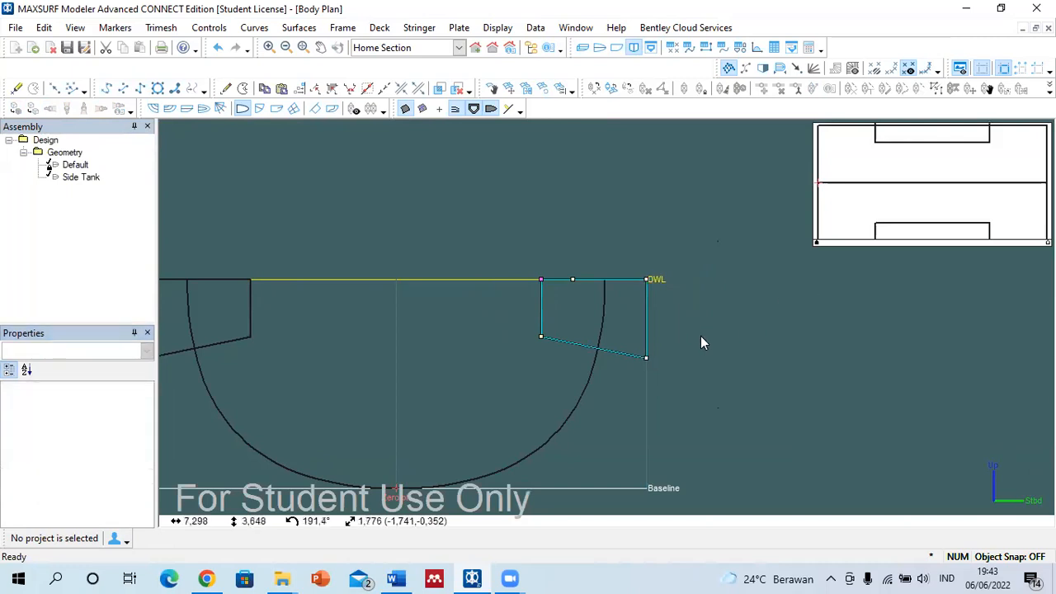
Lock the Side Tank surface against further editing.
{"action": "scroll", "coordinate": [708, 285], "scroll_direction": "down", "scroll_amount": 1}
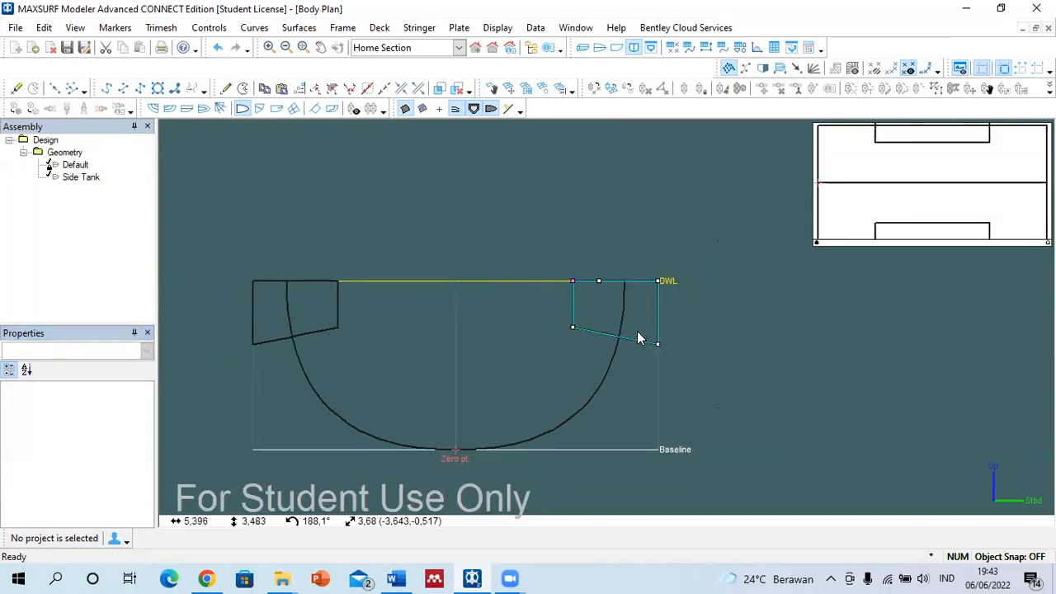
{"action": "right_click", "coordinate": [88, 178]}
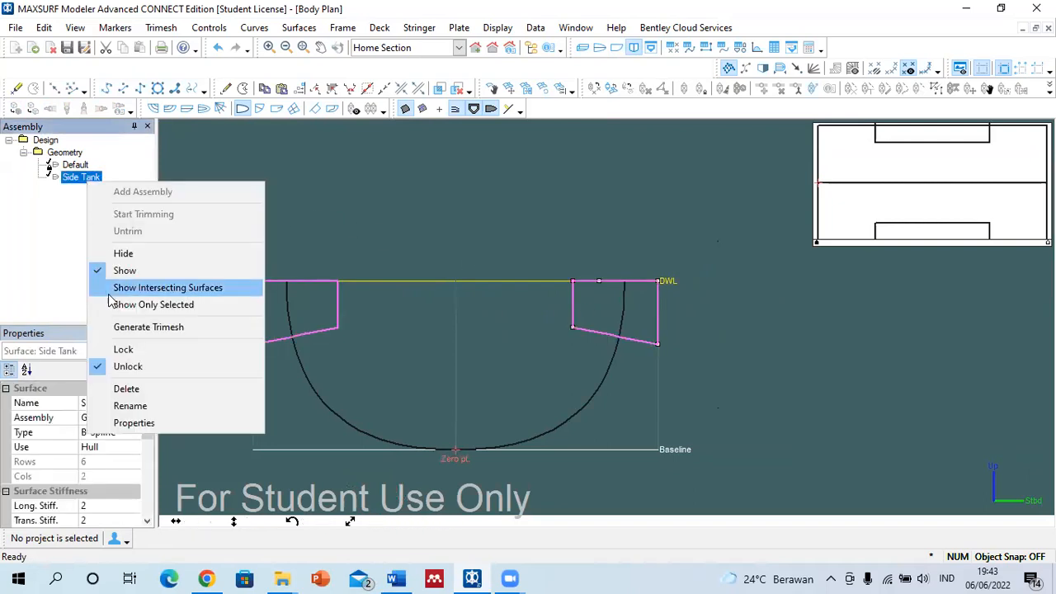
{"action": "left_click", "coordinate": [123, 349]}
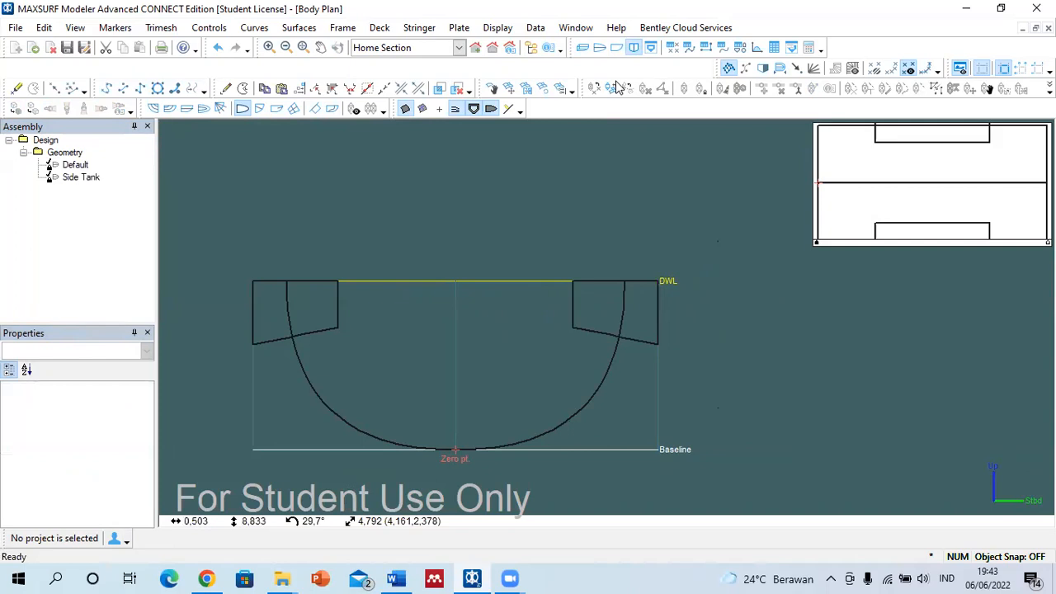
Add a Waterplane surface and stretch its outer edge in the body plan until it extends beyond the side tank.
{"action": "left_click", "coordinate": [300, 29]}
{"action": "mouse_move", "coordinate": [397, 54]}
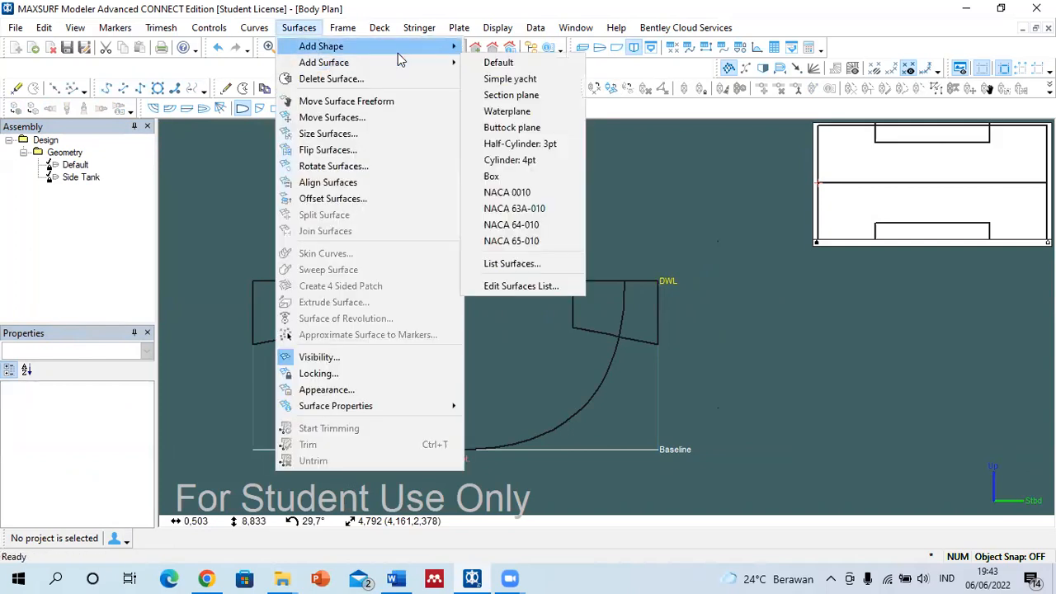
{"action": "left_click", "coordinate": [503, 112]}
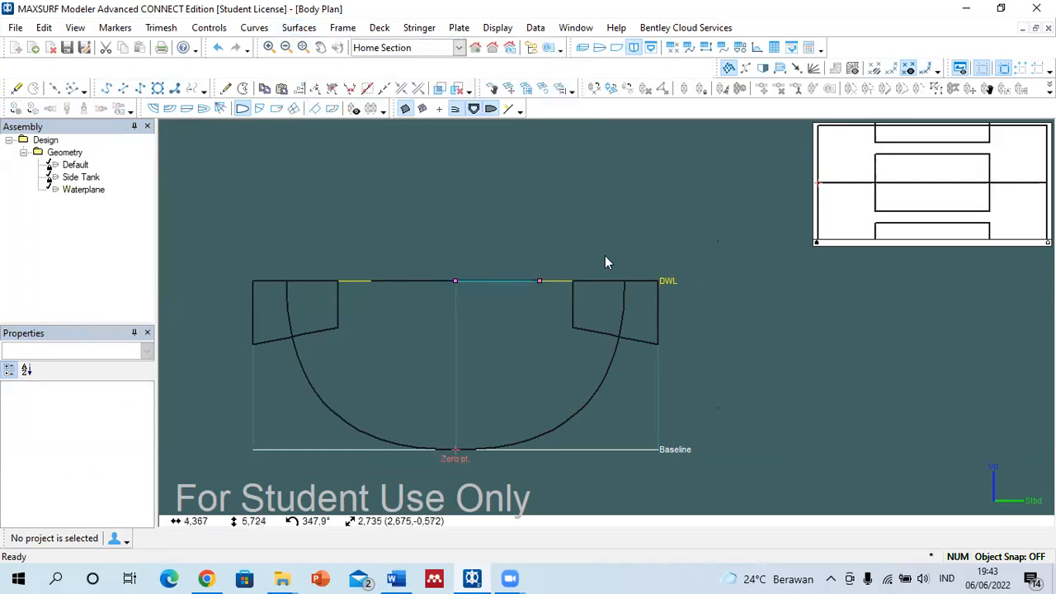
{"action": "left_click", "coordinate": [539, 281]}
{"action": "left_click_drag", "start_coordinate": [541, 282], "coordinate": [693, 281]}
{"action": "left_click", "coordinate": [724, 339]}
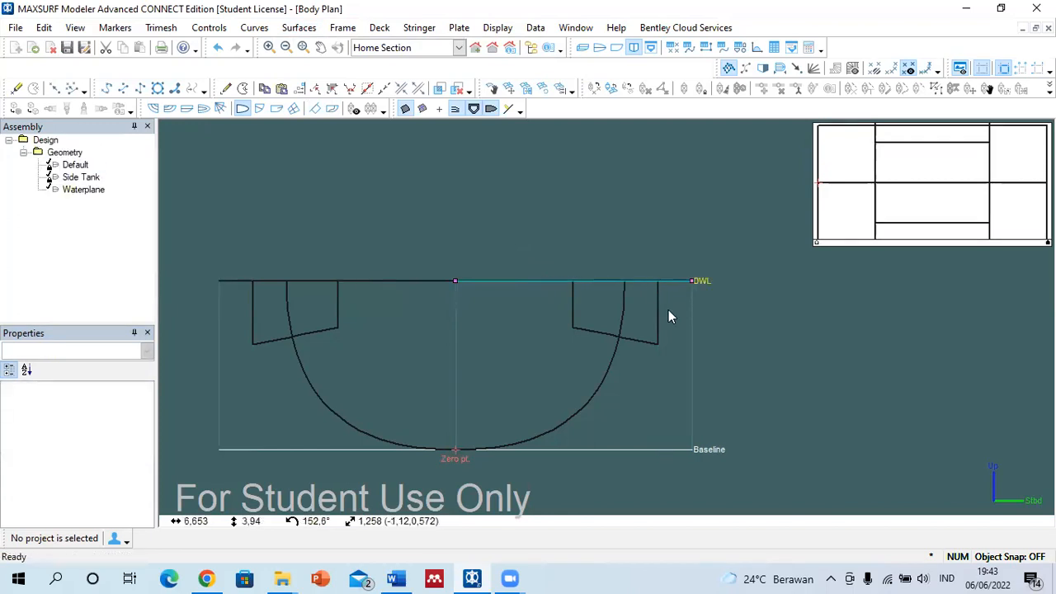
Insert four control points along the new Waterplane surface between the centreline and its outer edge.
{"action": "left_click", "coordinate": [531, 280]}
{"action": "left_click", "coordinate": [583, 281]}
{"action": "left_click", "coordinate": [617, 281]}
{"action": "key", "text": "ctrl+a"}
{"action": "left_click", "coordinate": [652, 281]}
Set the height of all the Waterplane's control points to 0 m.
{"action": "left_click", "coordinate": [433, 239]}
{"action": "left_click_drag", "start_coordinate": [433, 239], "coordinate": [697, 326]}
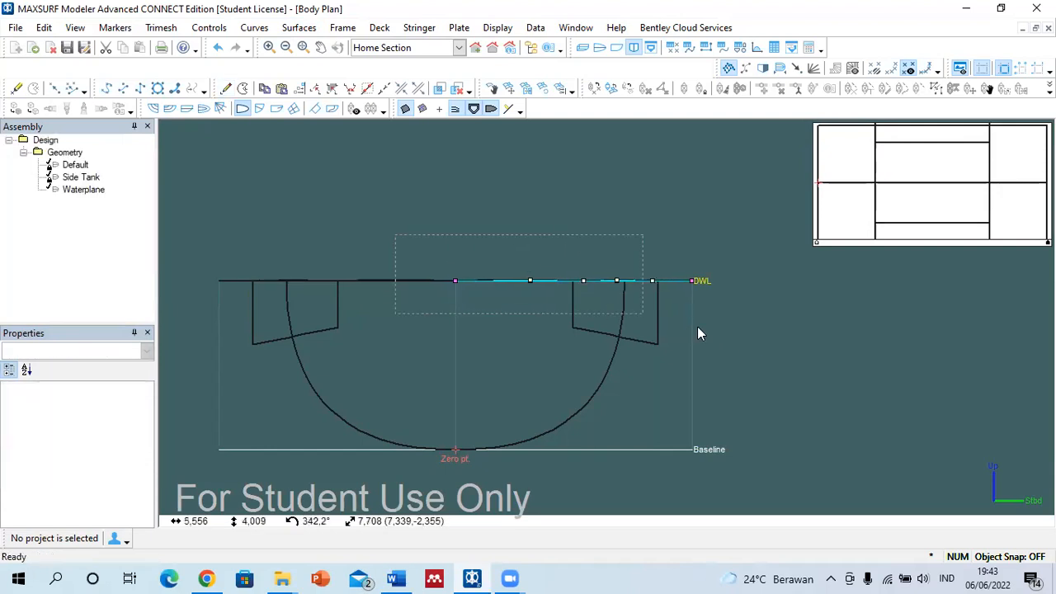
{"action": "left_click", "coordinate": [111, 478]}
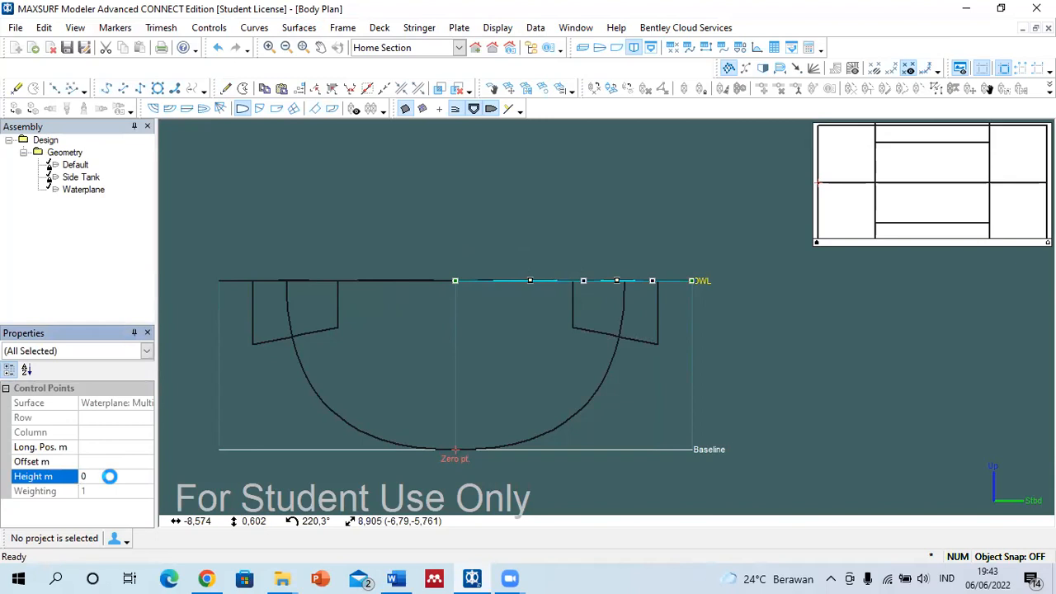
{"action": "left_click", "coordinate": [797, 372]}
Fold the Waterplane's outer part back above the baseline, placing its end point near the centreline and the adjacent point outboard of the hull.
{"action": "left_click_drag", "start_coordinate": [431, 438], "coordinate": [467, 460]}
{"action": "scroll", "coordinate": [443, 437], "scroll_direction": "up", "scroll_amount": 2}
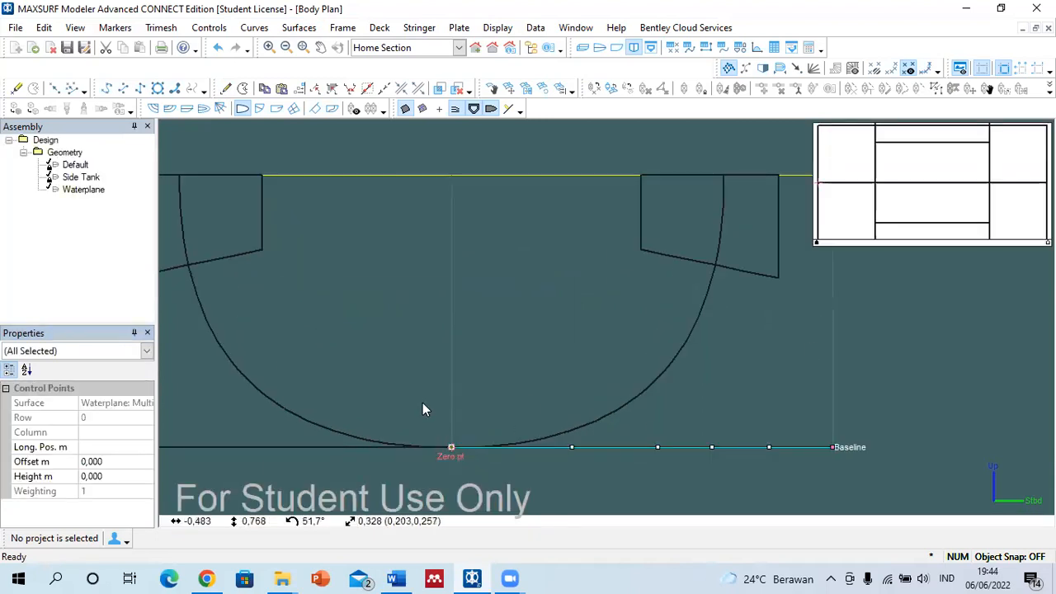
{"action": "left_click_drag", "start_coordinate": [812, 415], "coordinate": [822, 362]}
{"action": "left_click_drag", "start_coordinate": [733, 423], "coordinate": [840, 446]}
{"action": "left_click_drag", "start_coordinate": [832, 348], "coordinate": [541, 394]}
{"action": "left_click_drag", "start_coordinate": [840, 447], "coordinate": [839, 407]}
{"action": "left_click", "coordinate": [437, 305]}
Set the height of the Waterplane's two raised control points to 1 m.
{"action": "left_click_drag", "start_coordinate": [436, 298], "coordinate": [557, 375]}
{"action": "left_click_drag", "start_coordinate": [818, 385], "coordinate": [860, 424], "text": "shift"}
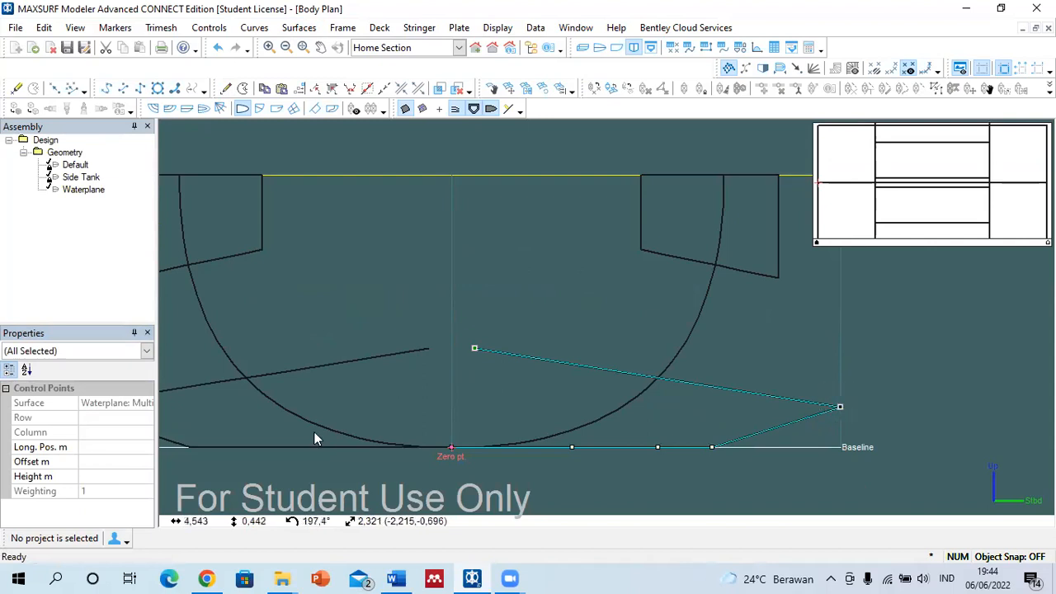
{"action": "left_click", "coordinate": [110, 474]}
{"action": "type", "text": "1"}
{"action": "key", "text": "Return"}
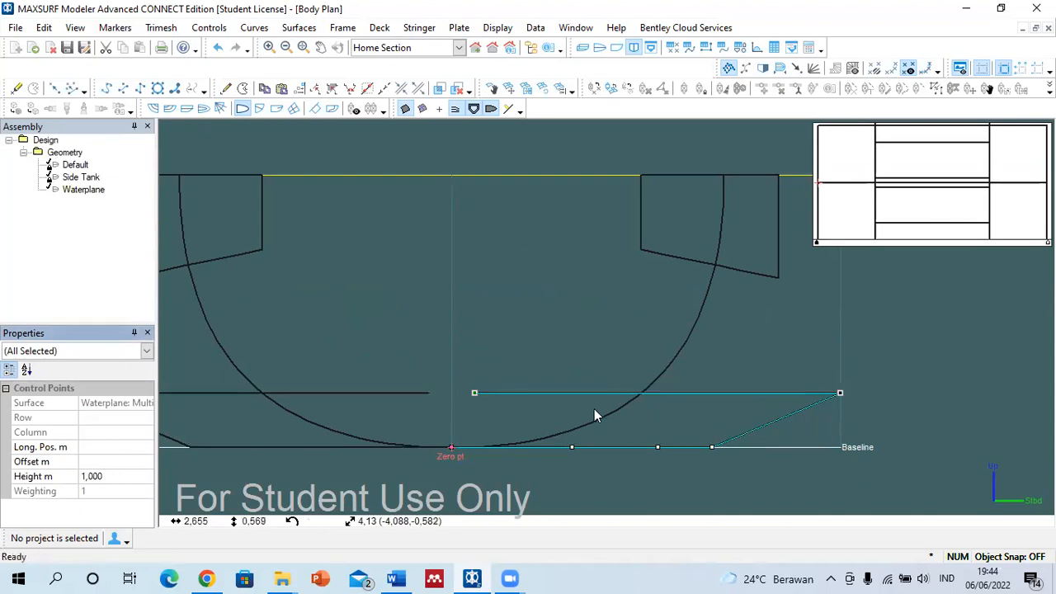
Move the Waterplane's inner raised end point close to the centreline, roughly midway between the baseline and the 1 m level.
{"action": "left_click_drag", "start_coordinate": [457, 360], "coordinate": [494, 404]}
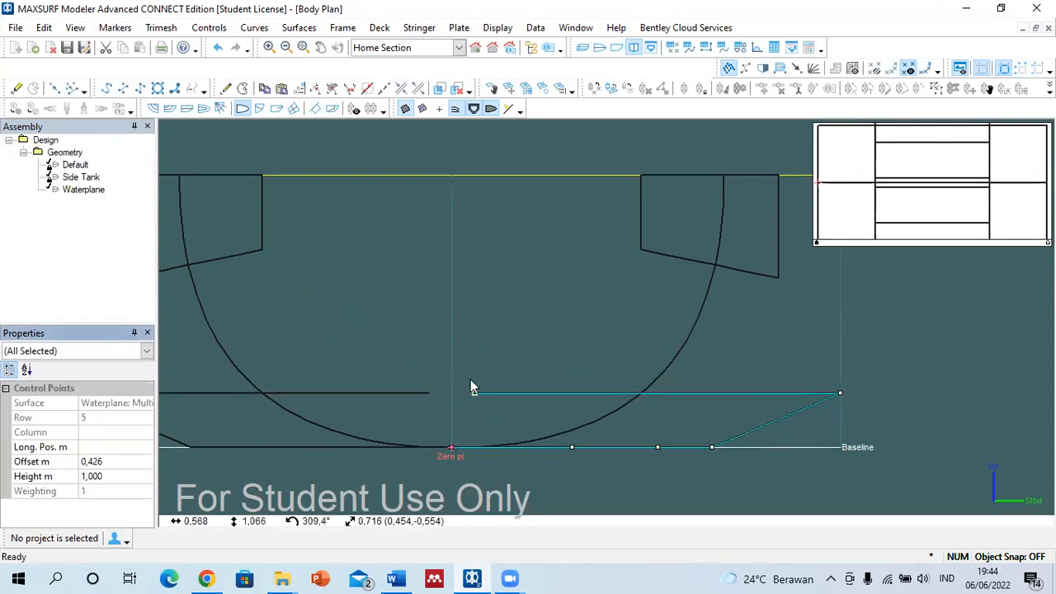
{"action": "left_click", "coordinate": [453, 426]}
{"action": "left_click", "coordinate": [474, 393]}
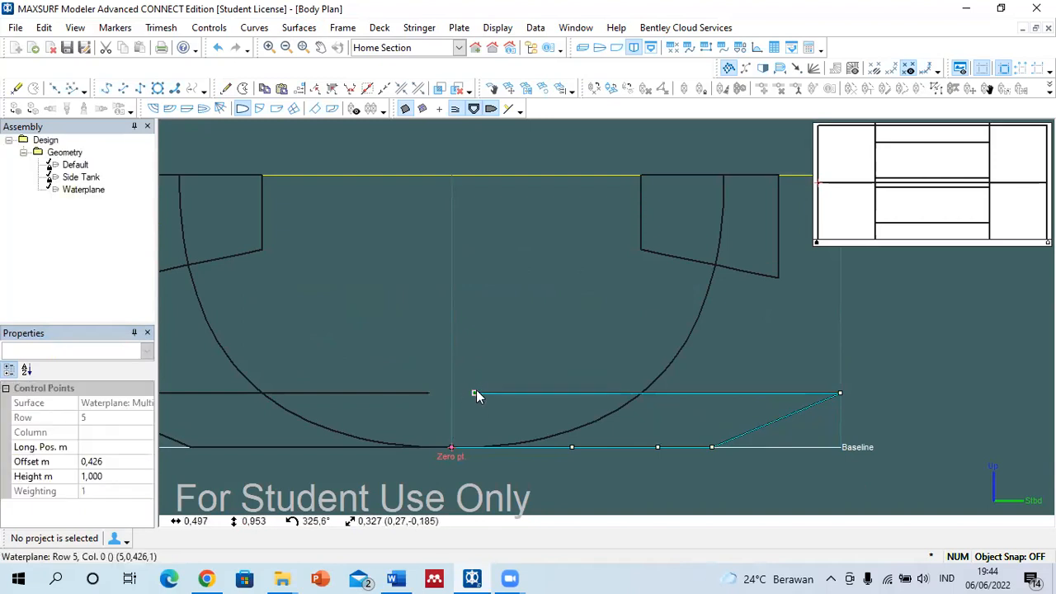
{"action": "left_click_drag", "start_coordinate": [473, 393], "coordinate": [453, 423]}
Bring the outer raised control point onto the centreline by setting its offset to 0 m.
{"action": "left_click_drag", "start_coordinate": [829, 380], "coordinate": [846, 409]}
{"action": "left_click", "coordinate": [105, 477]}
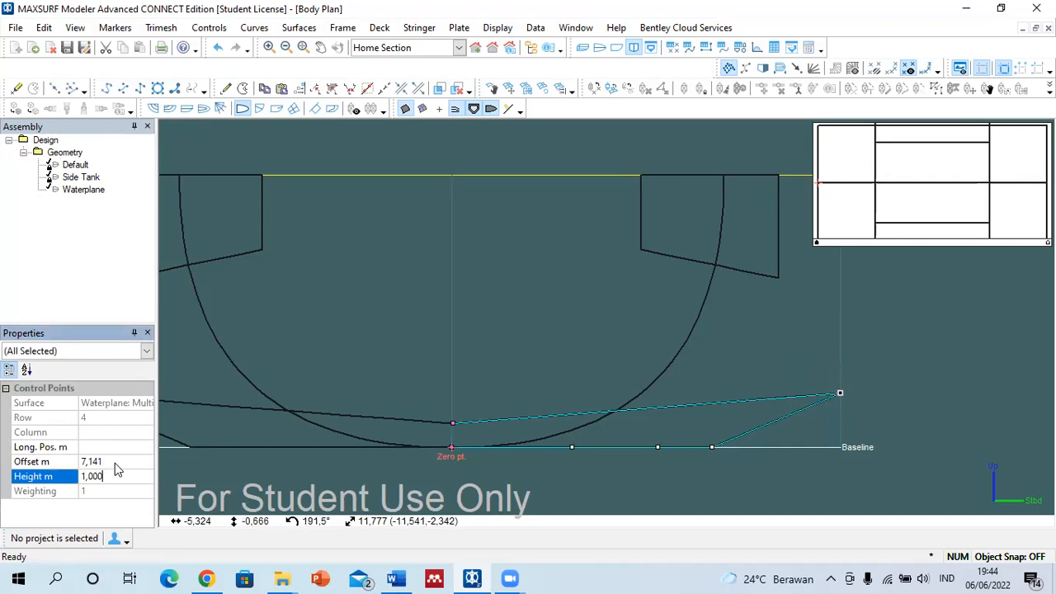
{"action": "left_click", "coordinate": [114, 462]}
{"action": "type", "text": "0"}
{"action": "key", "text": "Return"}
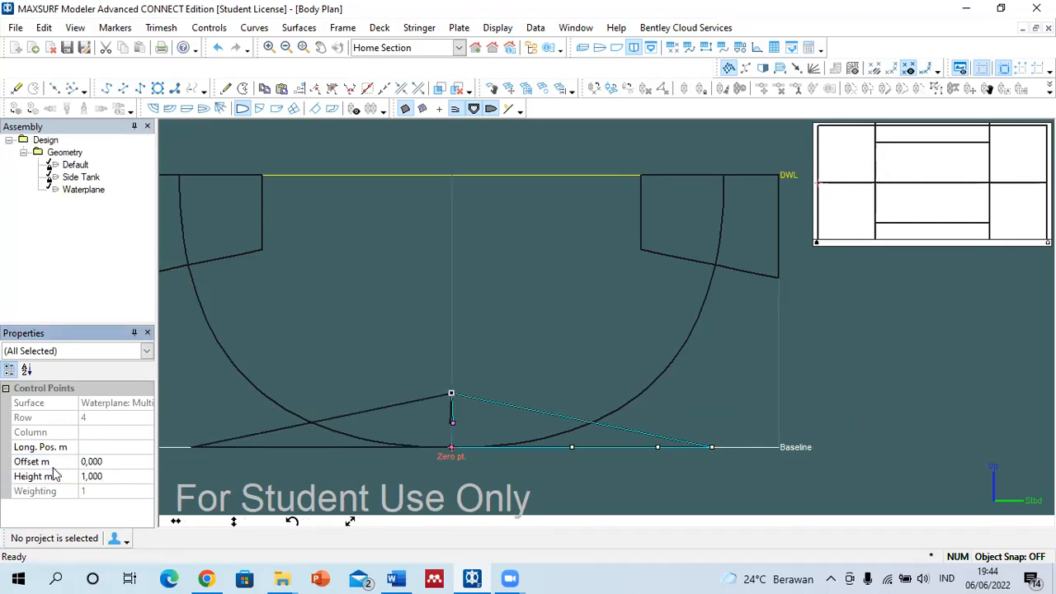
Set the offset of both raised control points at the centreline to 0 m.
{"action": "left_click", "coordinate": [669, 365]}
{"action": "left_click_drag", "start_coordinate": [436, 370], "coordinate": [465, 433]}
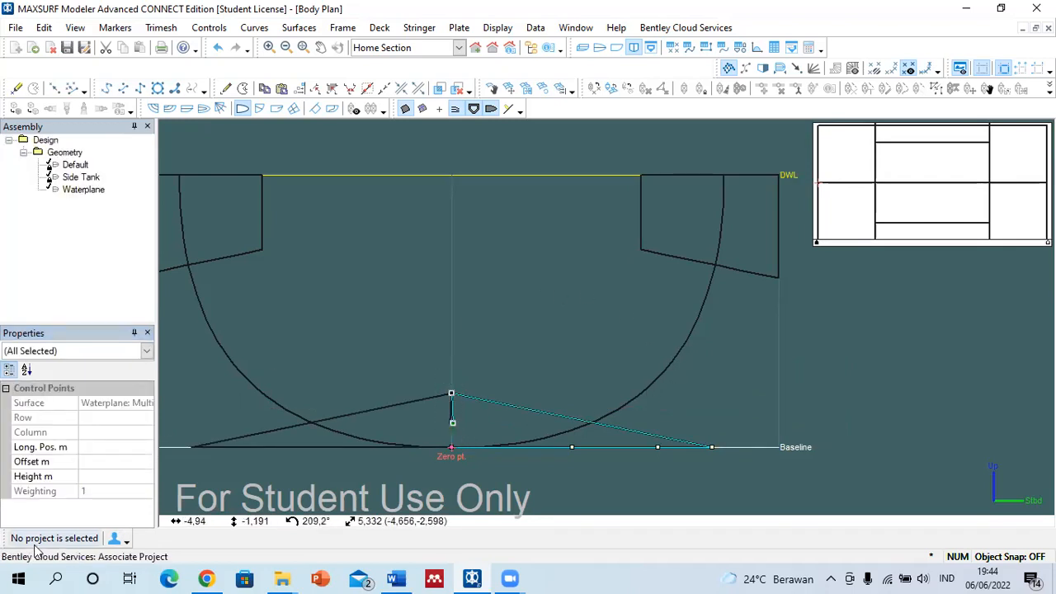
{"action": "left_click", "coordinate": [113, 462]}
{"action": "type", "text": "0"}
{"action": "key", "text": "Return"}
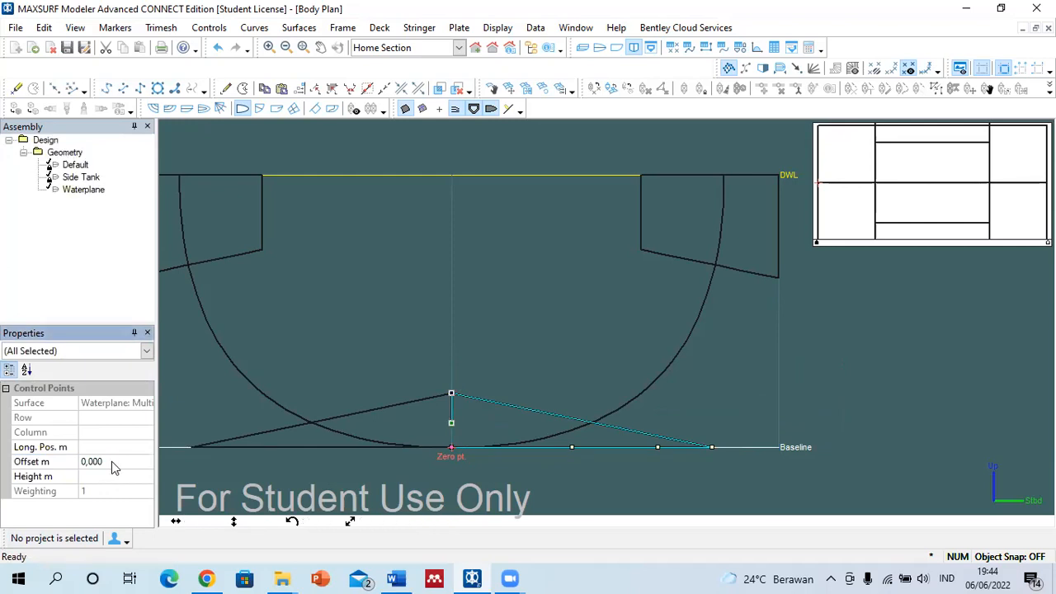
Pull the two outermost baseline points outboard to form the upper and lower outer corners, and set their offset to 6 m.
{"action": "left_click_drag", "start_coordinate": [712, 446], "coordinate": [827, 384]}
{"action": "left_click_drag", "start_coordinate": [658, 447], "coordinate": [735, 447]}
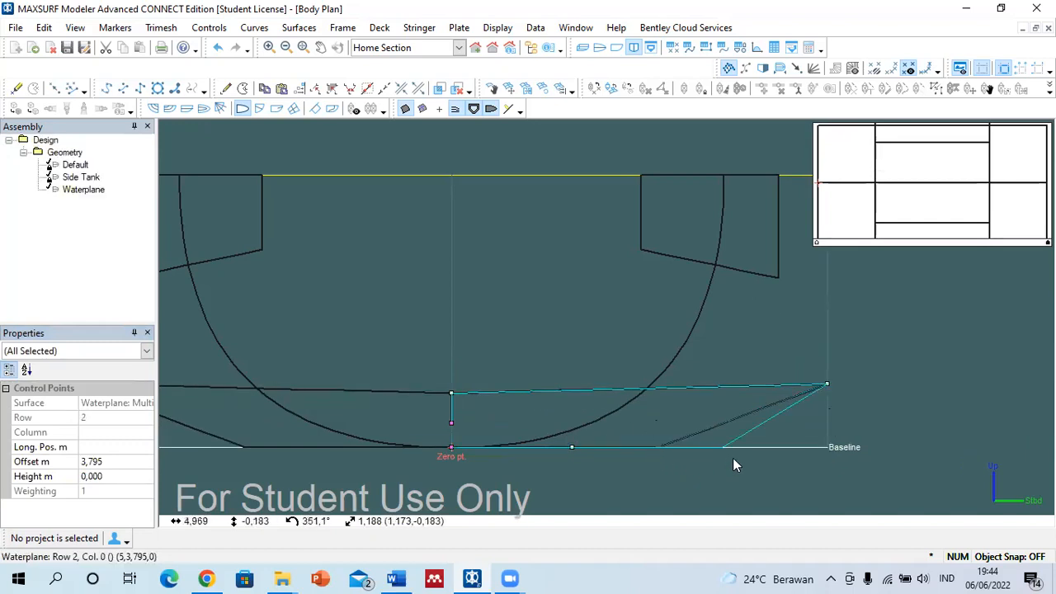
{"action": "left_click_drag", "start_coordinate": [722, 350], "coordinate": [867, 468]}
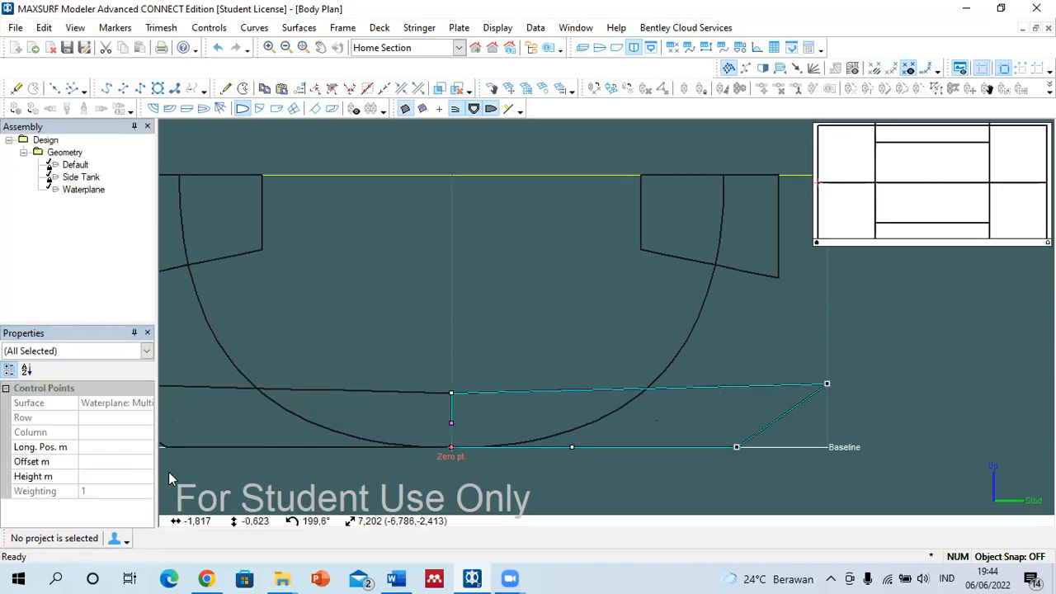
{"action": "left_click", "coordinate": [108, 461]}
{"action": "type", "text": "6"}
{"action": "key", "text": "Return"}
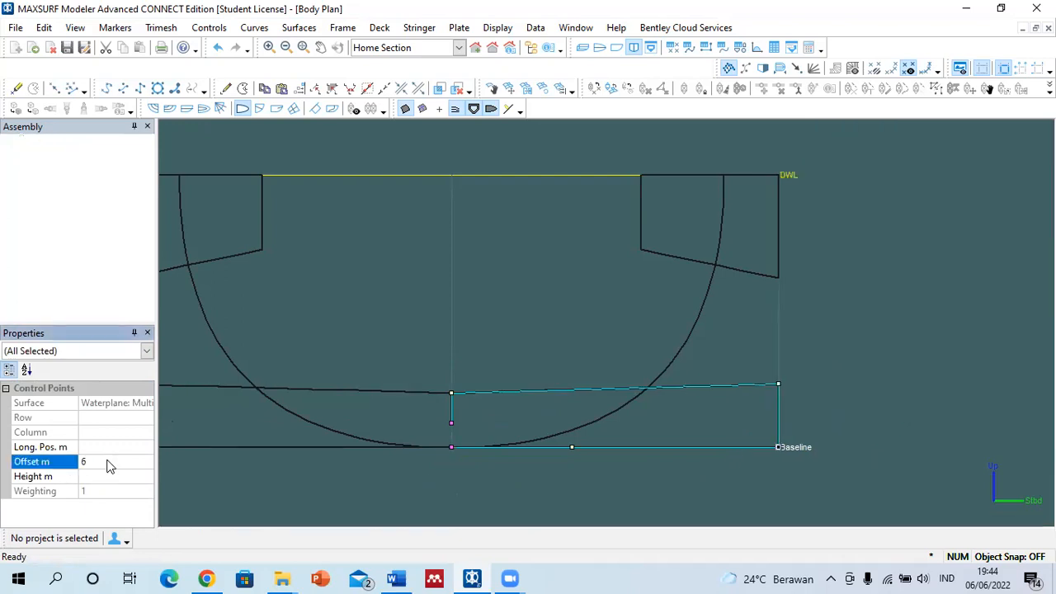
Examine the Waterplane surface's centreline edges in the perspective view, and return to the body plan.
{"action": "left_click", "coordinate": [582, 47]}
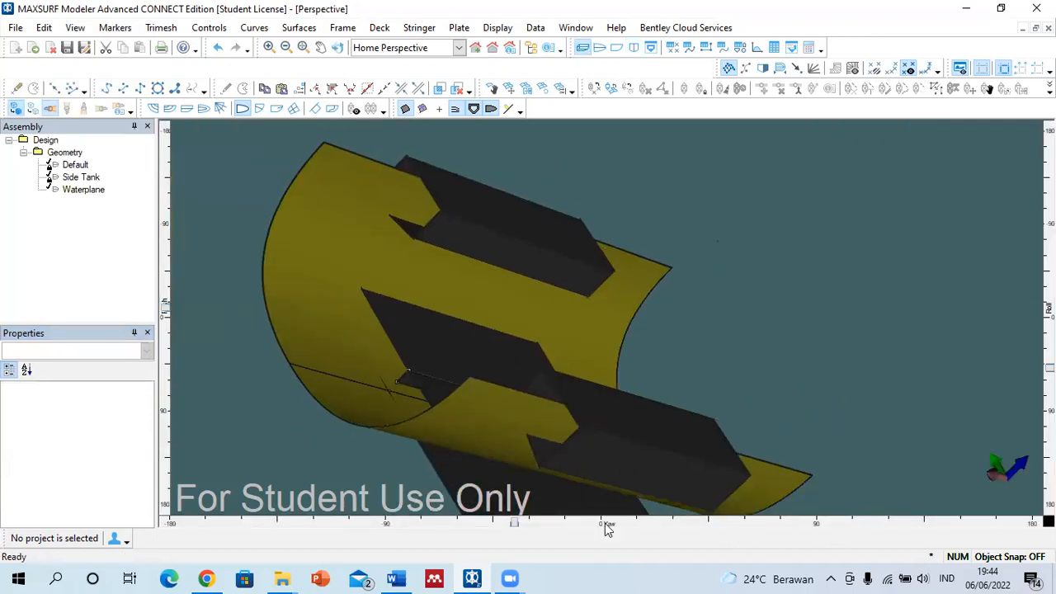
{"action": "left_click_drag", "start_coordinate": [516, 522], "coordinate": [589, 500]}
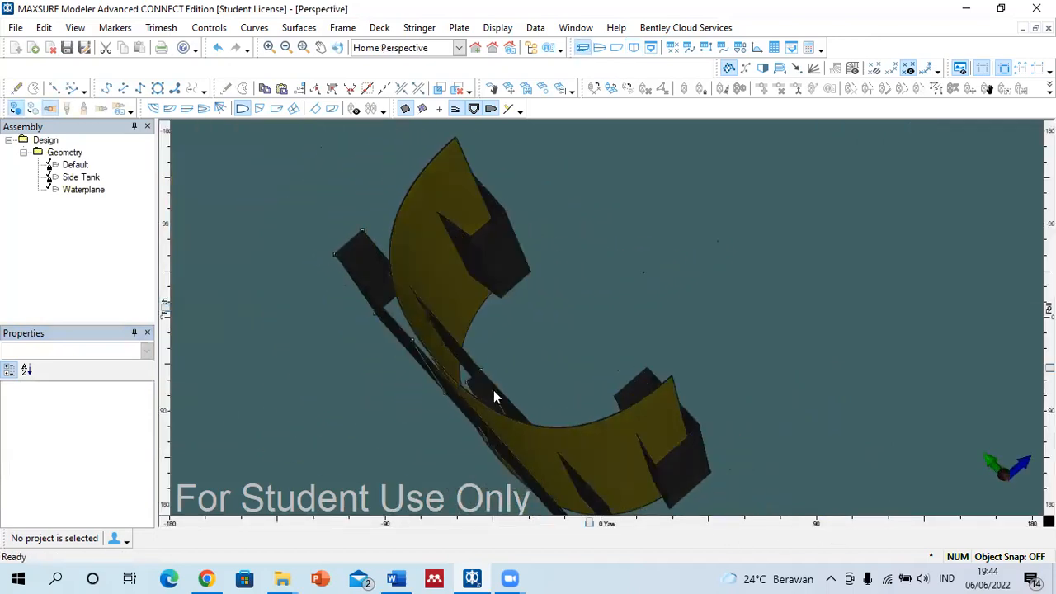
{"action": "scroll", "coordinate": [459, 383], "scroll_direction": "up", "scroll_amount": 4}
{"action": "left_click", "coordinate": [443, 414]}
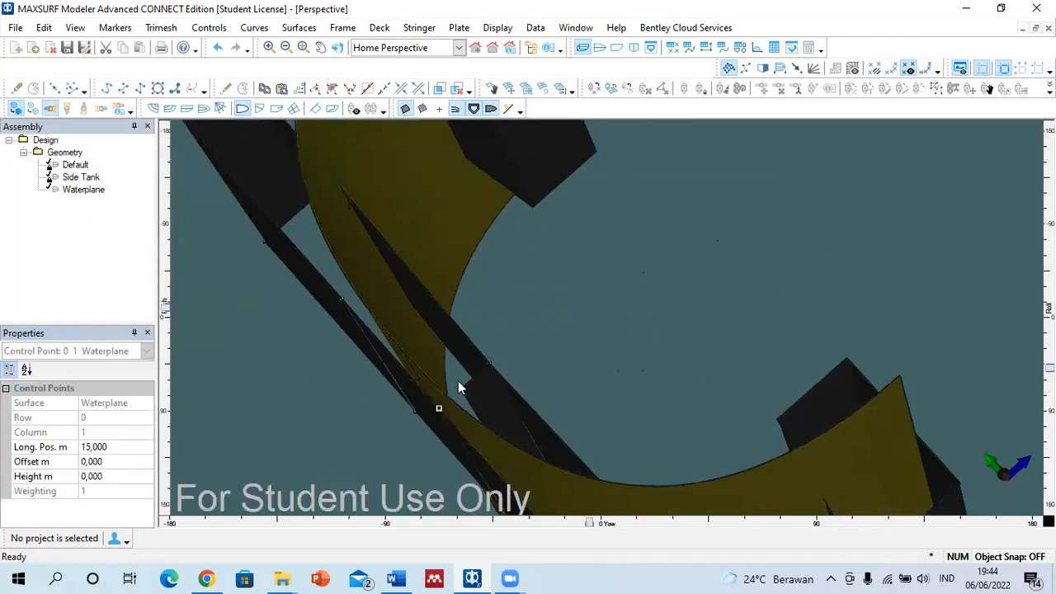
{"action": "left_click", "coordinate": [465, 392], "text": "shift"}
{"action": "left_click", "coordinate": [638, 266]}
{"action": "left_click", "coordinate": [619, 46]}
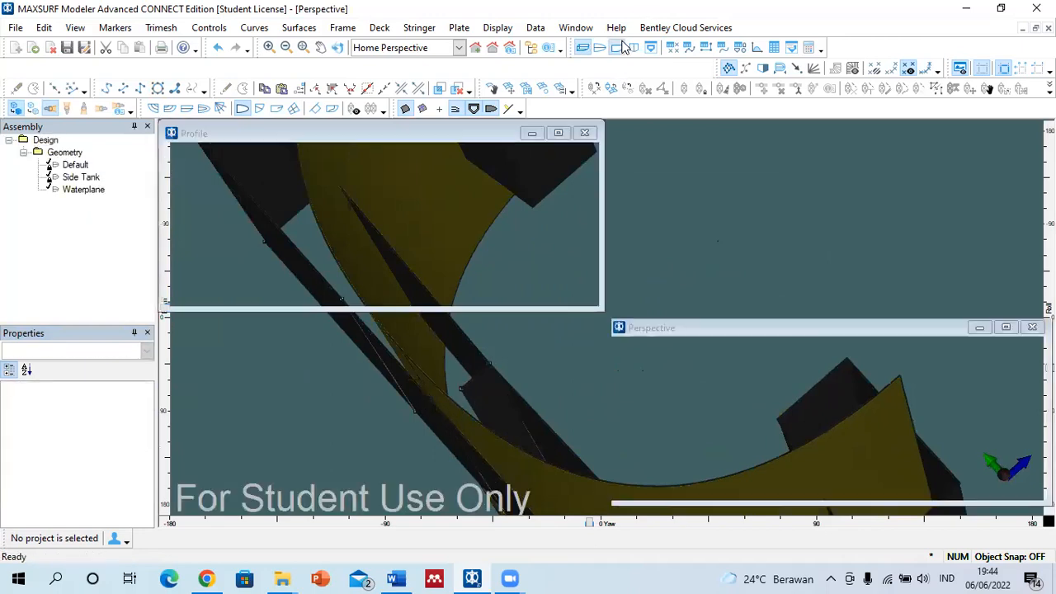
{"action": "left_click", "coordinate": [633, 47]}
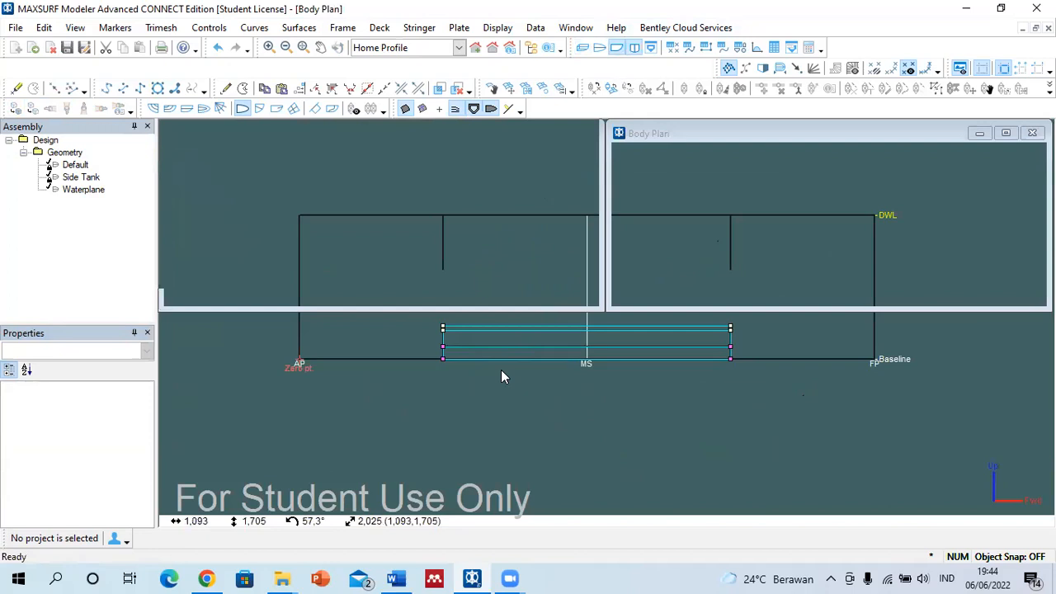
Lower the Waterplane's bottom points to a height of -0,112 m and bring the open edge point onto the bottom centreline point at both ends.
{"action": "left_click_drag", "start_coordinate": [440, 438], "coordinate": [778, 454]}
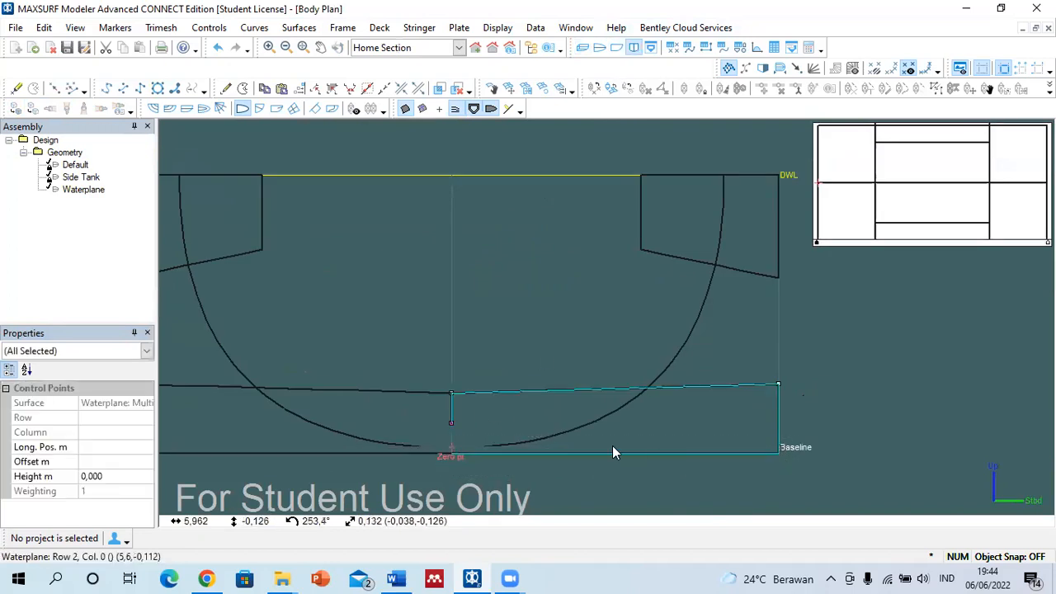
{"action": "left_click", "coordinate": [550, 431]}
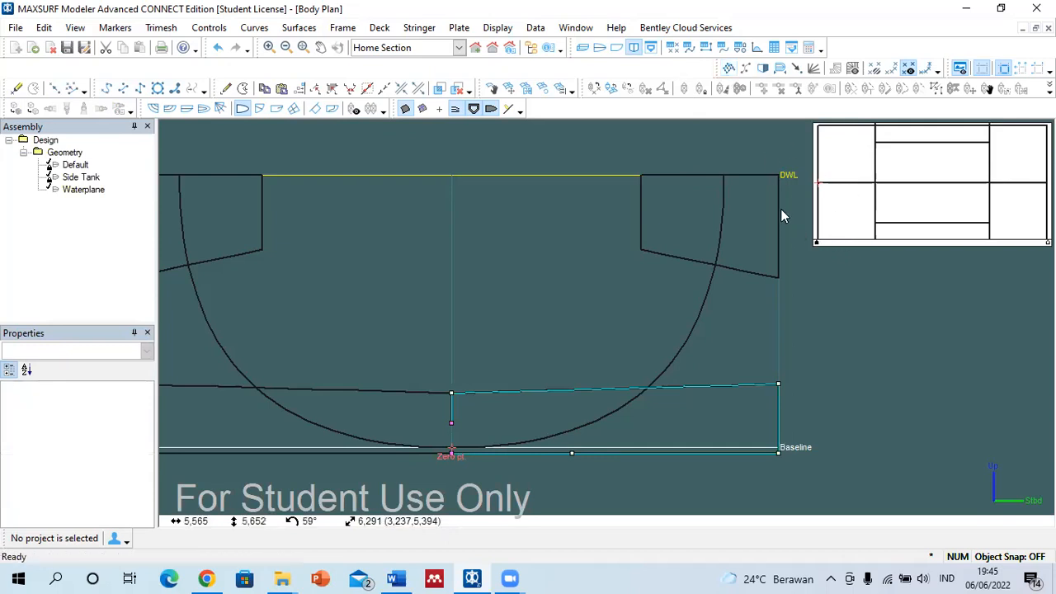
{"action": "left_click", "coordinate": [815, 242]}
{"action": "mouse_move", "coordinate": [437, 414]}
{"action": "left_mouse_down"}
{"action": "mouse_move", "coordinate": [473, 469]}
{"action": "mouse_move", "coordinate": [435, 417]}
{"action": "left_mouse_up"}
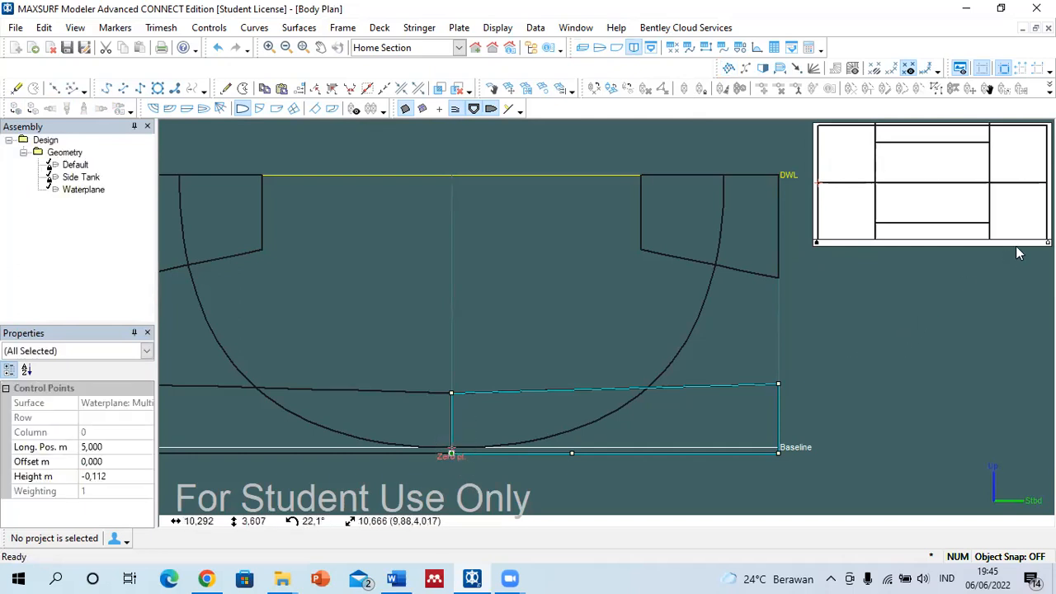
{"action": "left_click", "coordinate": [1046, 242]}
{"action": "left_click_drag", "start_coordinate": [454, 467], "coordinate": [428, 420]}
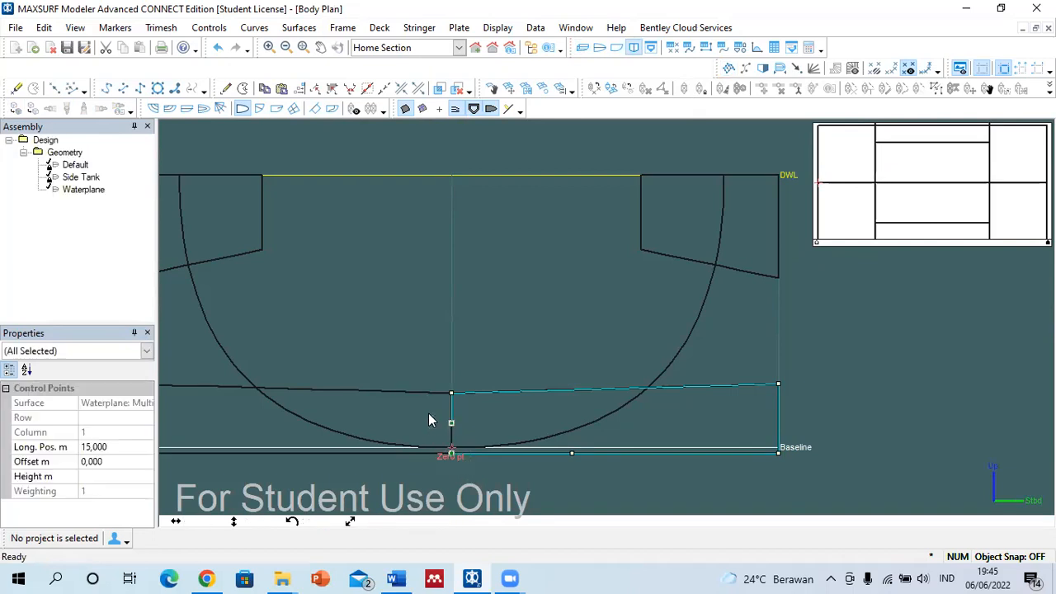
Try to move the Waterplane's upper outer corner point inboard.
{"action": "left_click", "coordinate": [751, 359]}
{"action": "left_click_drag", "start_coordinate": [758, 356], "coordinate": [589, 384]}
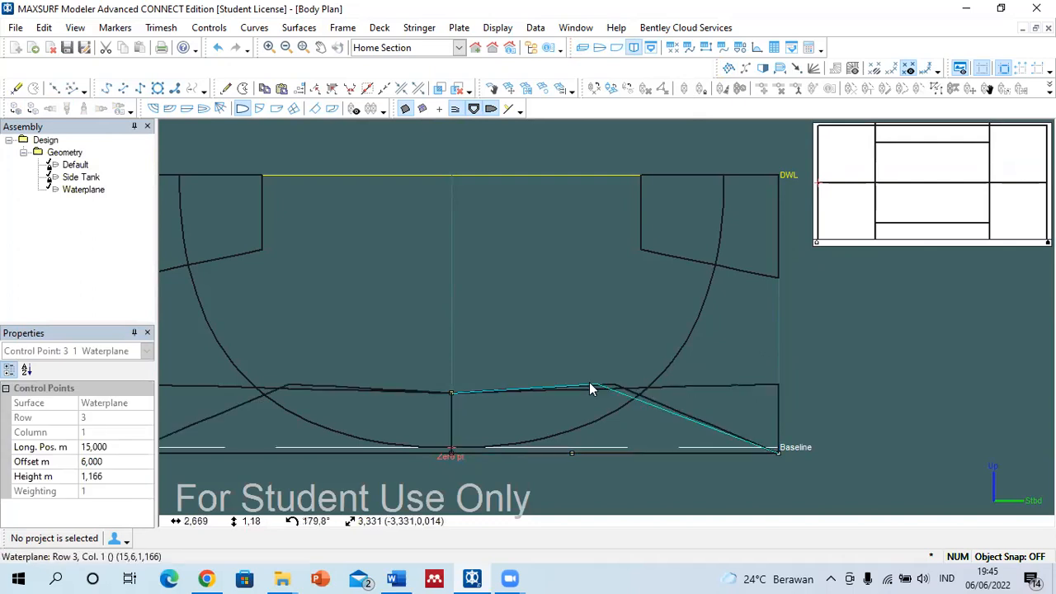
{"action": "key", "text": "ctrl+z"}
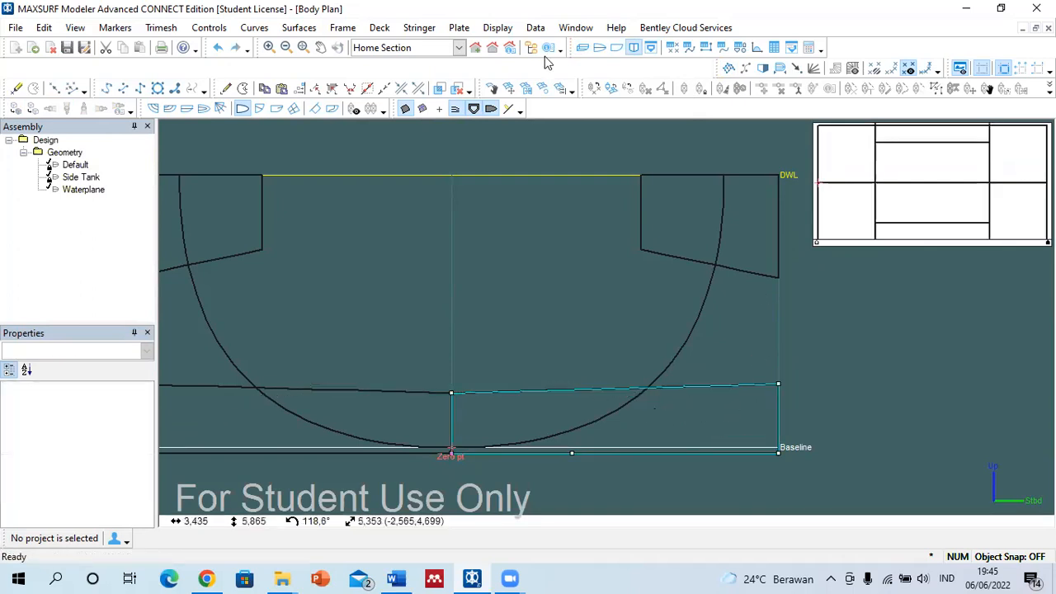
Restore joint editing of both point columns, raise the lower outer corner to the upper corner, and shift the remaining bottom point outboard.
{"action": "left_click", "coordinate": [729, 70]}
{"action": "left_click_drag", "start_coordinate": [747, 356], "coordinate": [778, 379]}
{"action": "left_click_drag", "start_coordinate": [561, 438], "coordinate": [697, 460]}
Move the intermediate top point inboard and set its height and that of the top centreline point to 1 m.
{"action": "left_click", "coordinate": [429, 359]}
{"action": "left_click_drag", "start_coordinate": [428, 358], "coordinate": [642, 415]}
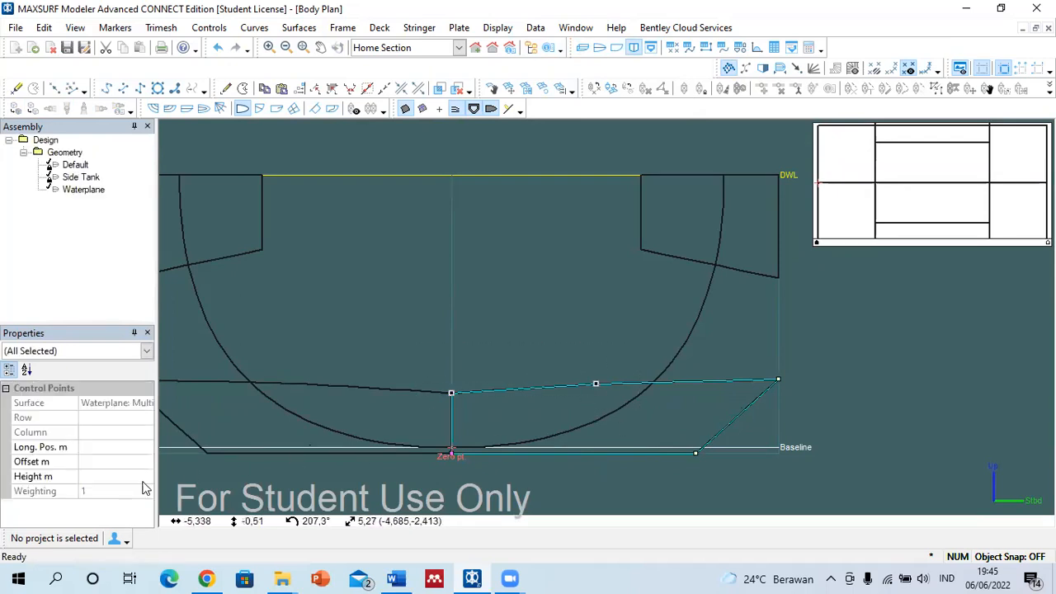
{"action": "left_click", "coordinate": [114, 476]}
{"action": "type", "text": "1"}
{"action": "key", "text": "Return"}
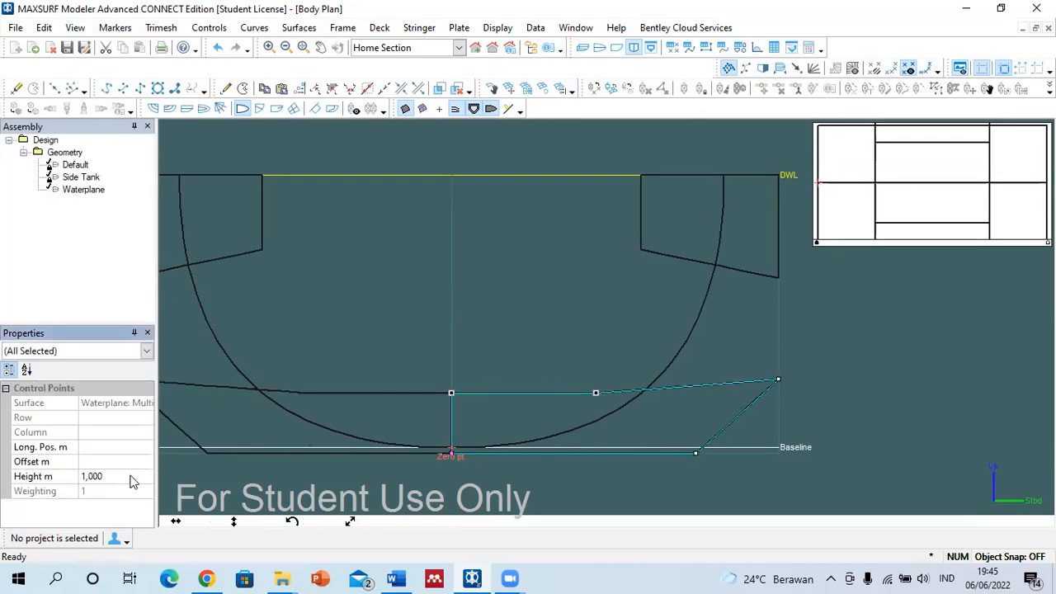
Shift the intermediate top point closer to the centreline along the 1 m level, and move the outer top corner upward and inboard.
{"action": "left_click_drag", "start_coordinate": [595, 392], "coordinate": [538, 392]}
{"action": "left_click_drag", "start_coordinate": [778, 379], "coordinate": [720, 345]}
{"action": "left_click", "coordinate": [536, 394]}
{"action": "left_click_drag", "start_coordinate": [536, 394], "coordinate": [564, 392]}
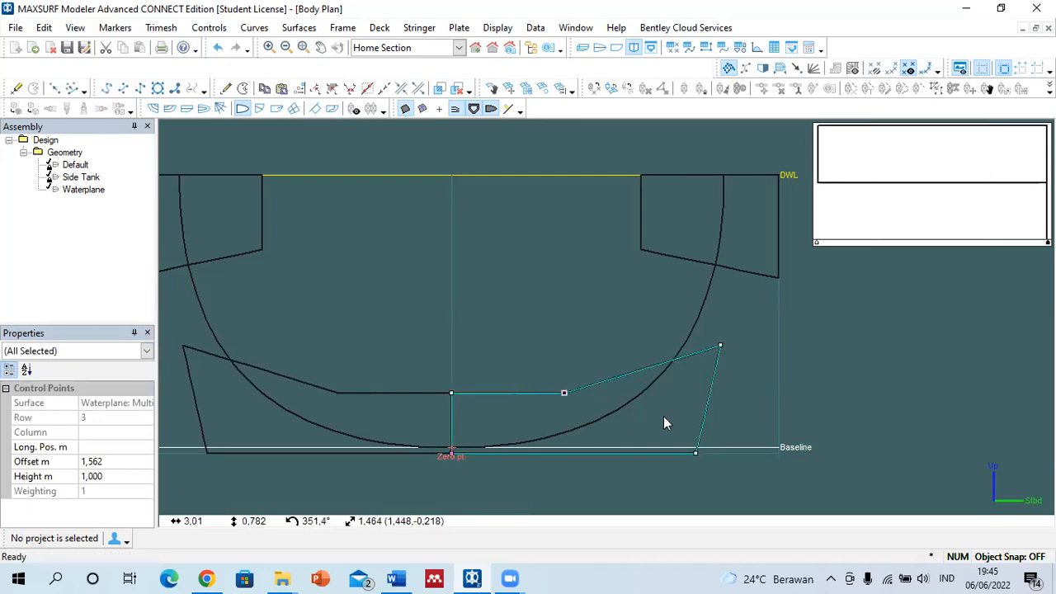
Set the height of the centreline and intermediate top points of the Waterplane section to 0.7 m.
{"action": "left_click_drag", "start_coordinate": [421, 340], "coordinate": [612, 419]}
{"action": "left_click", "coordinate": [134, 474]}
{"action": "type", "text": "0"}
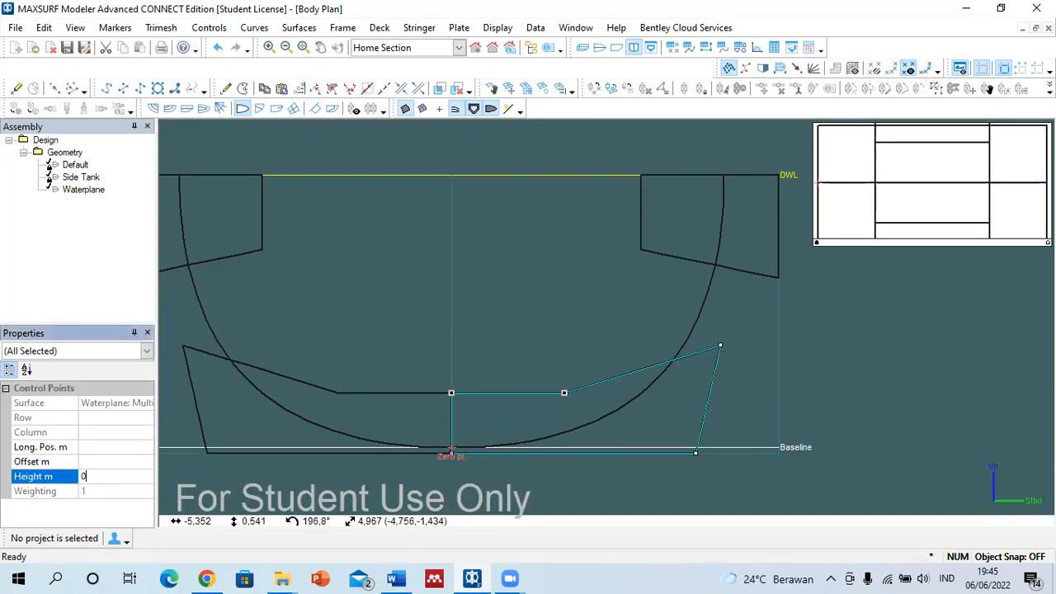
{"action": "type", "text": ".7"}
{"action": "key", "text": "Return"}
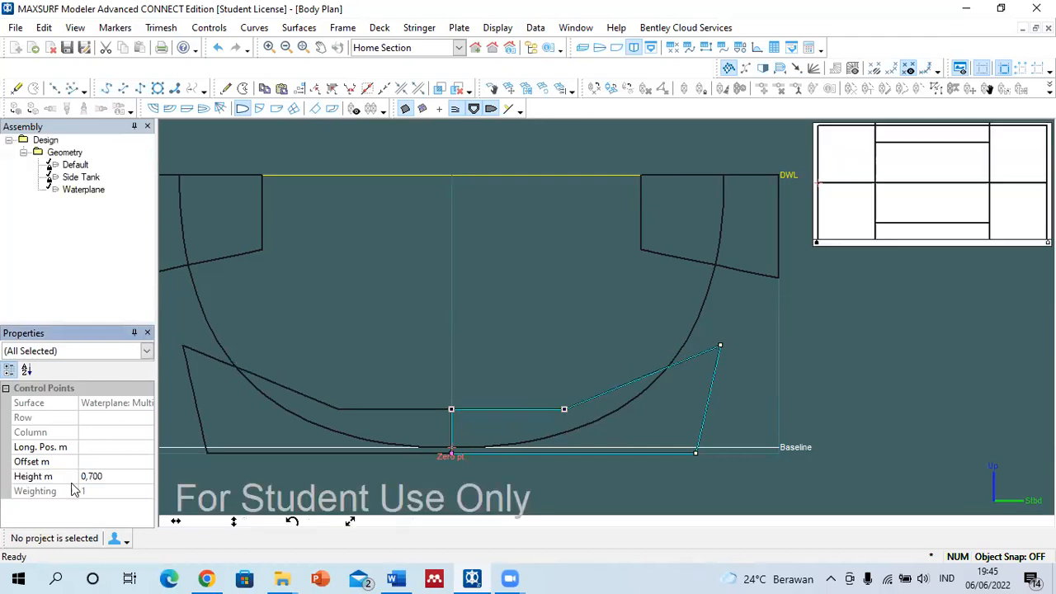
{"action": "left_click", "coordinate": [626, 400]}
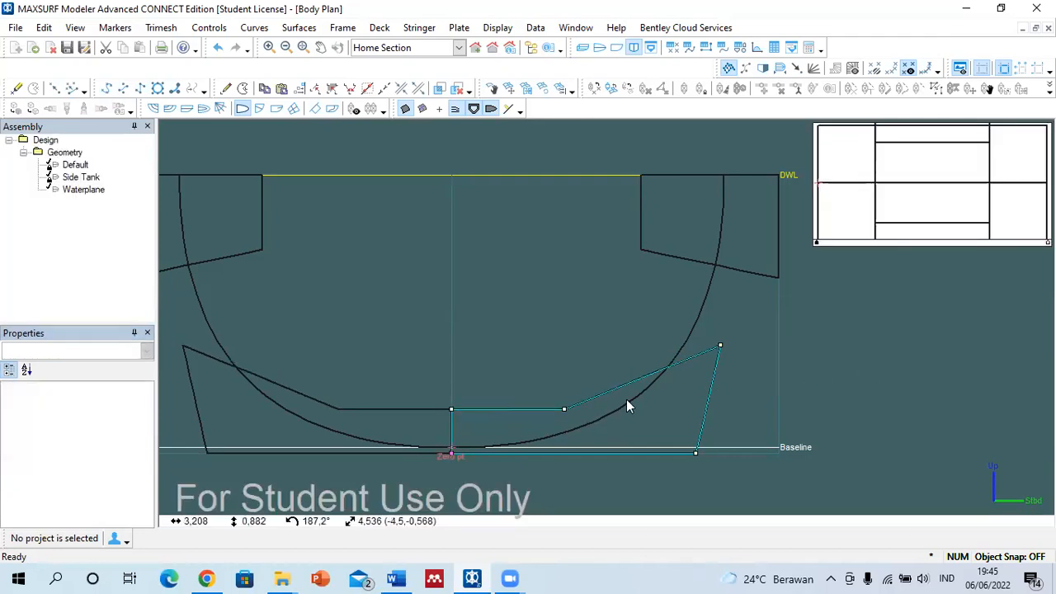
Try to rename the Waterplane surface as Hopper Tank.
{"action": "right_click", "coordinate": [97, 192]}
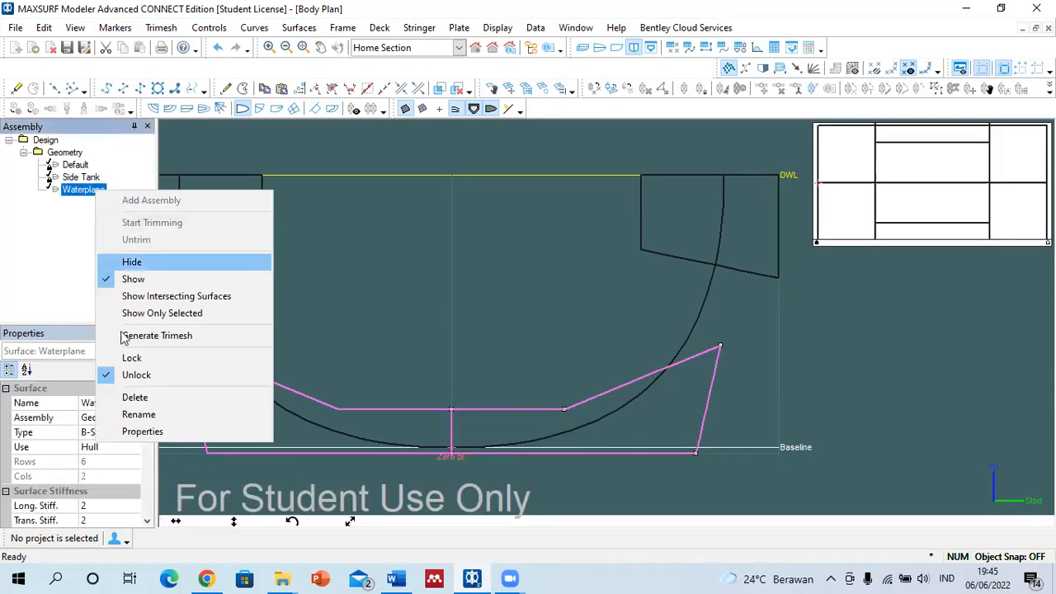
{"action": "left_click", "coordinate": [138, 414]}
{"action": "type", "text": "Hopper Tank"}
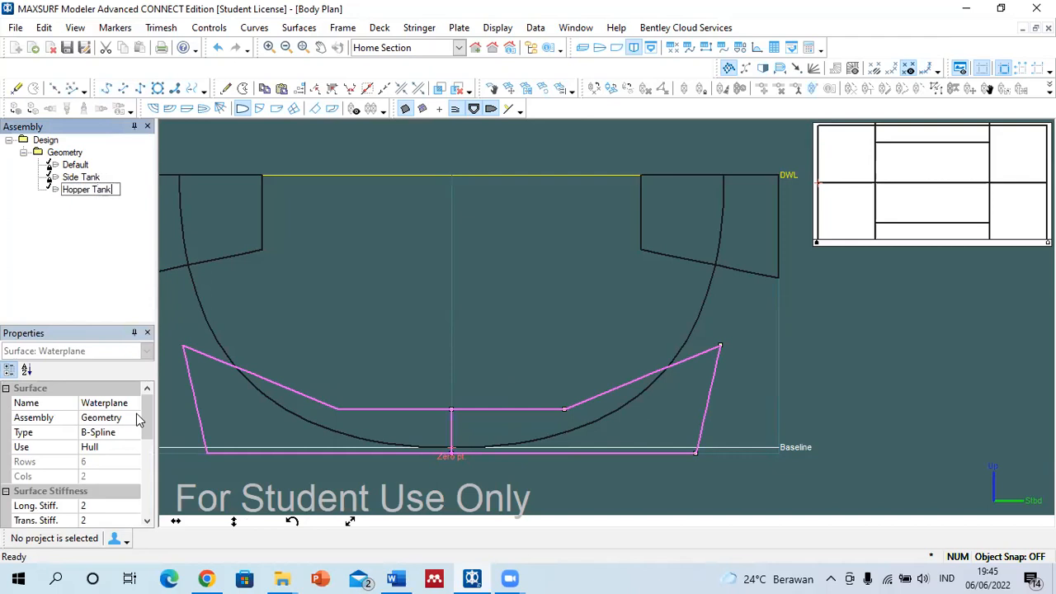
{"action": "left_click", "coordinate": [485, 304]}
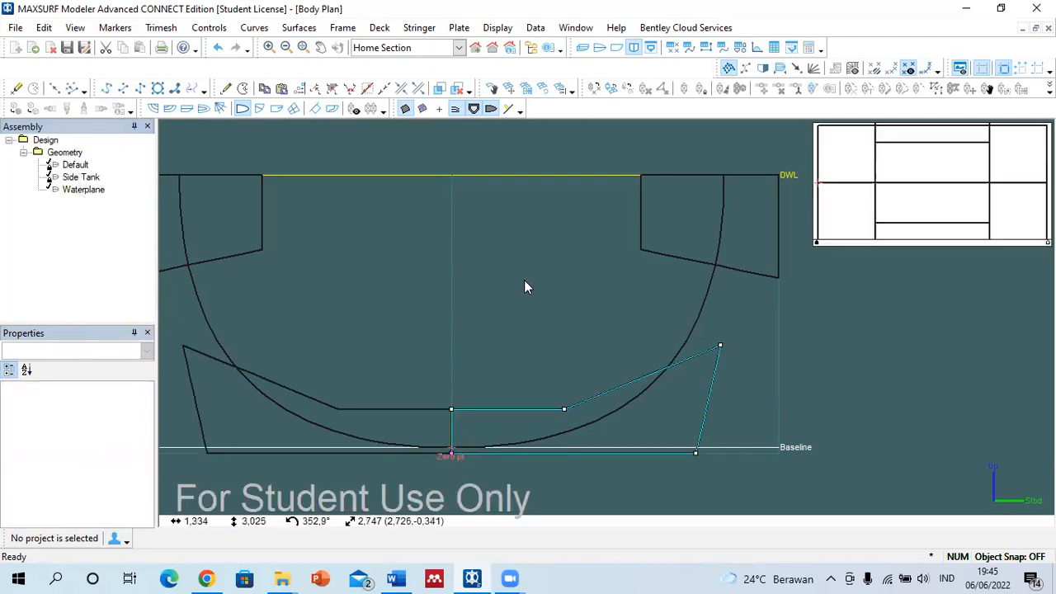
Show the model in perspective and start MAXSURF Stability with the MAXSURF Ultimate license.
{"action": "left_click", "coordinate": [585, 50]}
{"action": "scroll", "coordinate": [608, 285], "scroll_direction": "down", "scroll_amount": 3}
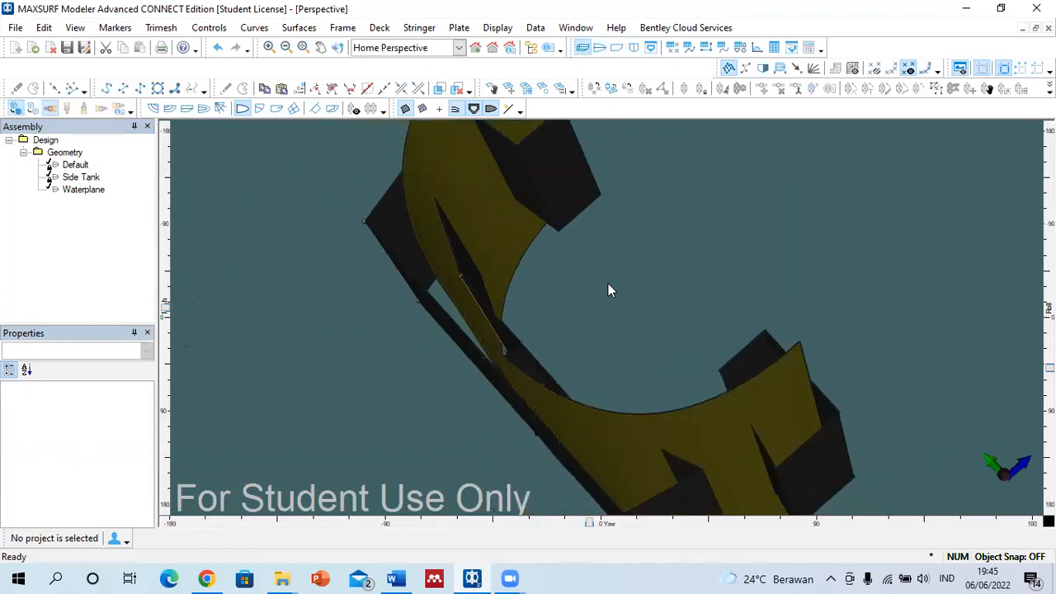
{"action": "left_click_drag", "start_coordinate": [586, 521], "coordinate": [456, 460]}
{"action": "mouse_move", "coordinate": [282, 578]}
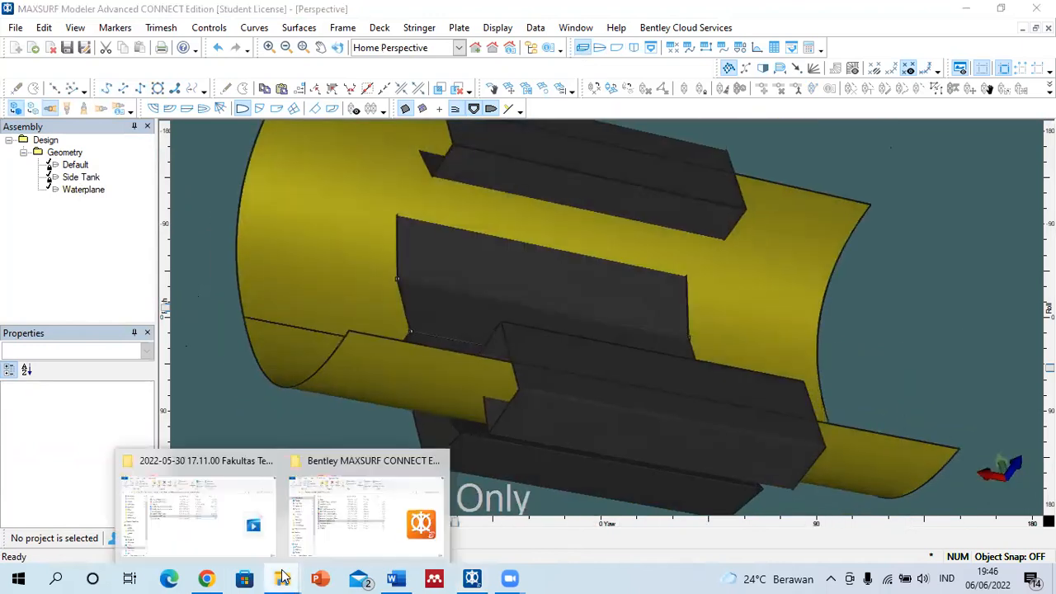
{"action": "left_click", "coordinate": [346, 477]}
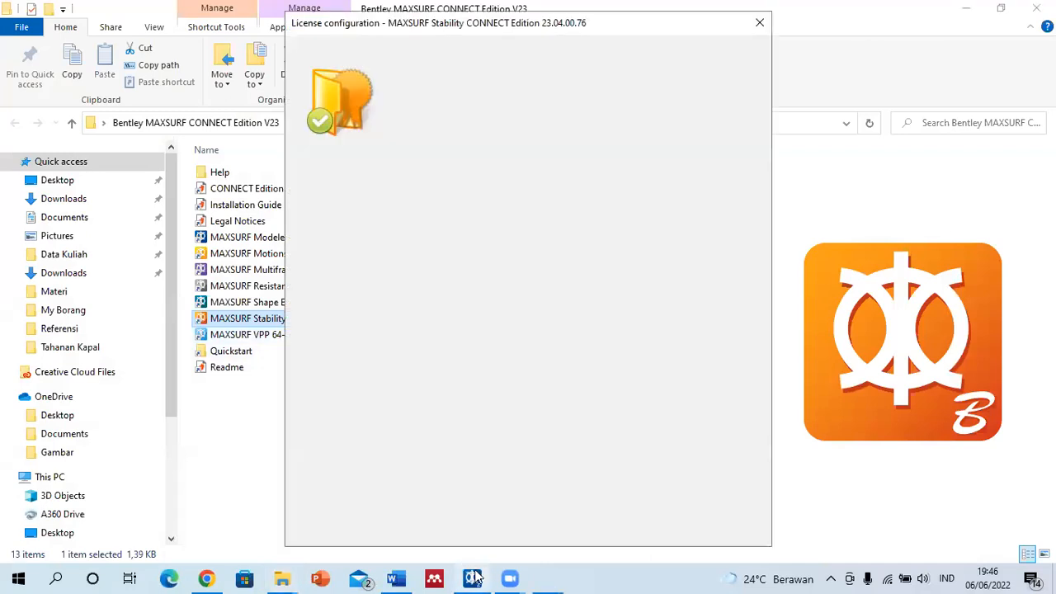
{"action": "left_click", "coordinate": [472, 577]}
{"action": "scroll", "coordinate": [313, 382], "scroll_direction": "down", "scroll_amount": 3}
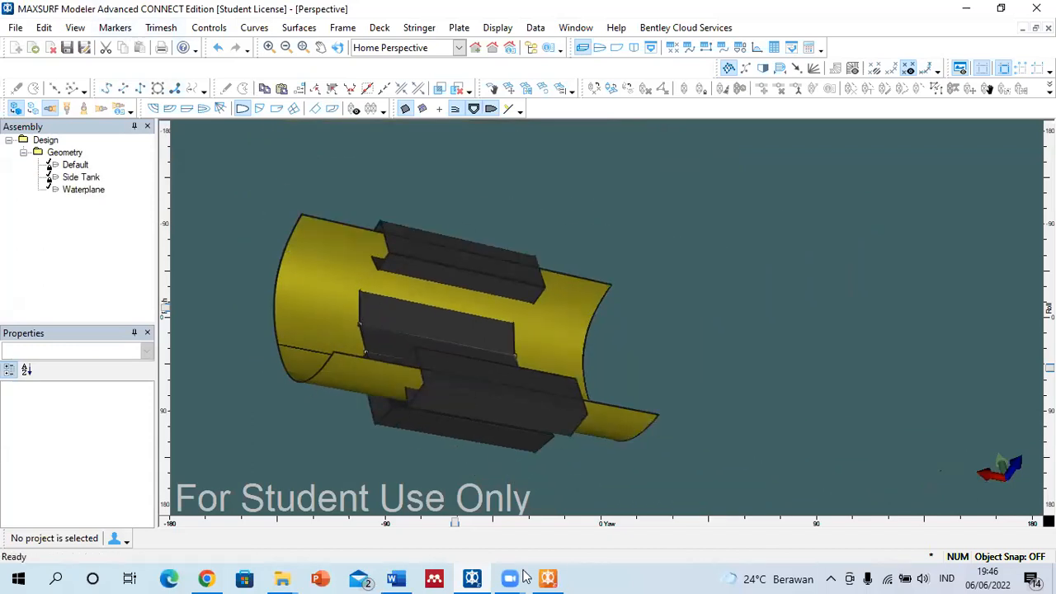
{"action": "left_click", "coordinate": [548, 578]}
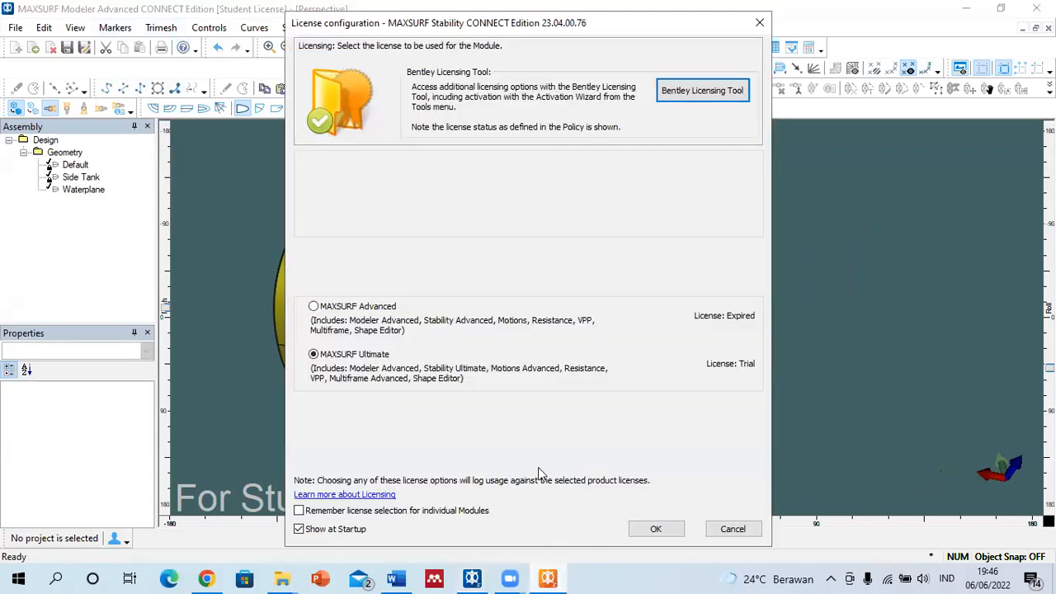
{"action": "left_click", "coordinate": [655, 528]}
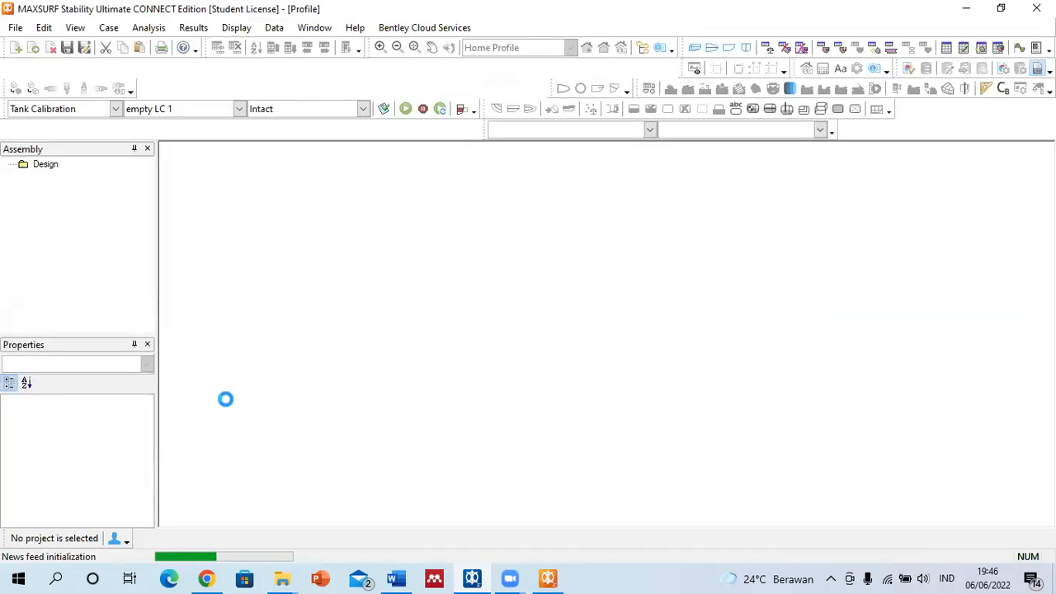
Switch back to MAXSURF Modeler and set the Side Tank surface's use to Structure.
{"action": "left_click", "coordinate": [472, 578]}
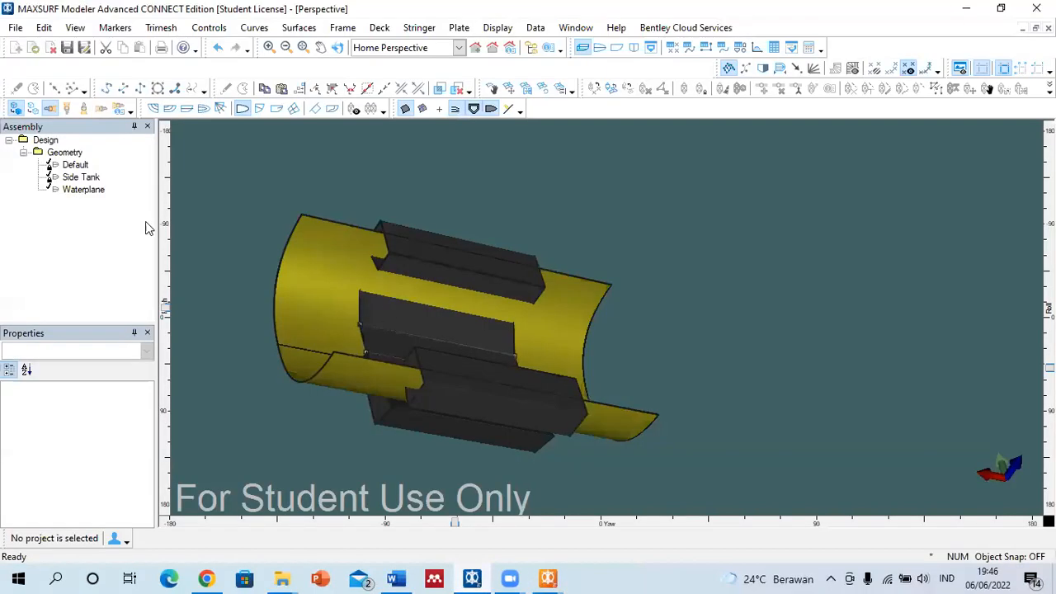
{"action": "left_click", "coordinate": [81, 177]}
{"action": "right_click", "coordinate": [80, 176]}
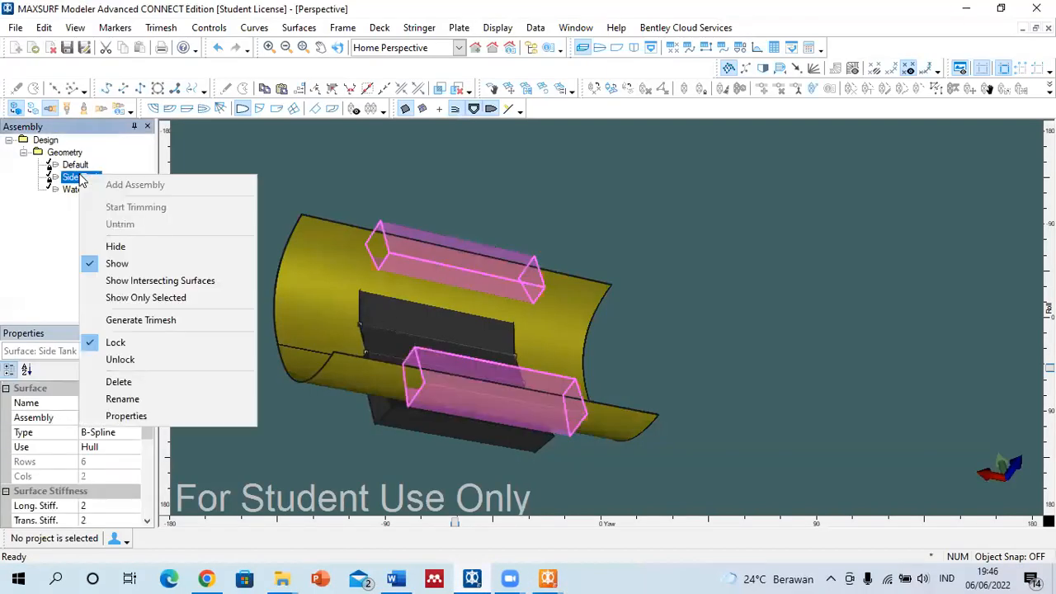
{"action": "left_click", "coordinate": [258, 452]}
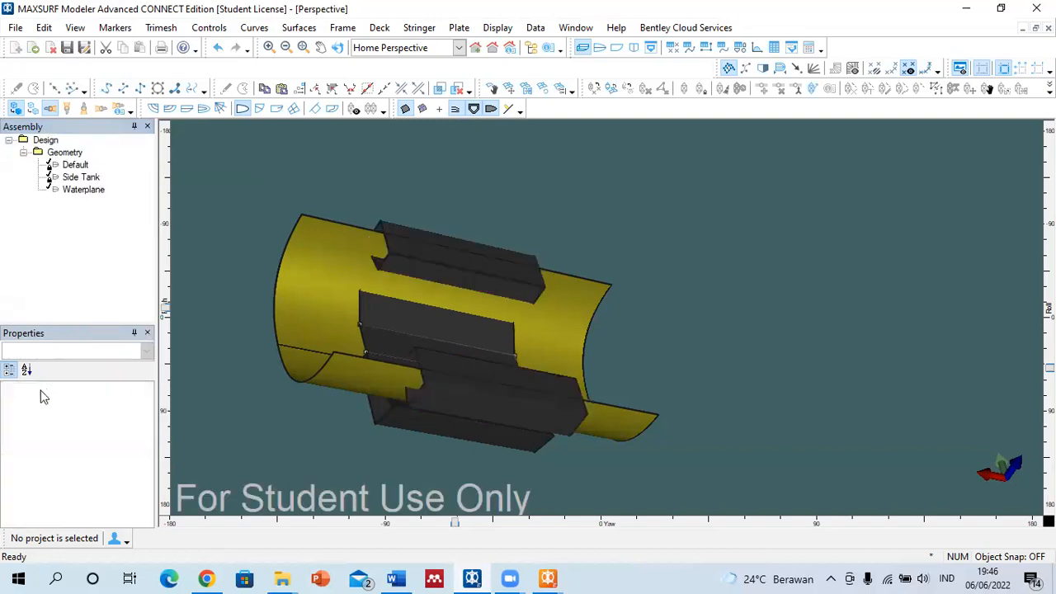
{"action": "left_click", "coordinate": [81, 177]}
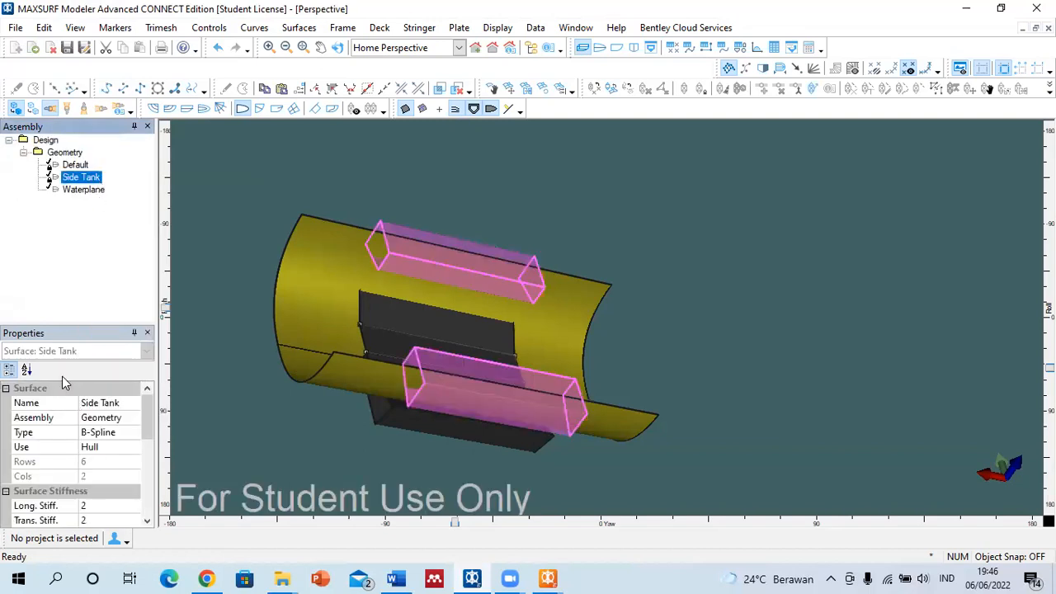
{"action": "left_click", "coordinate": [110, 446]}
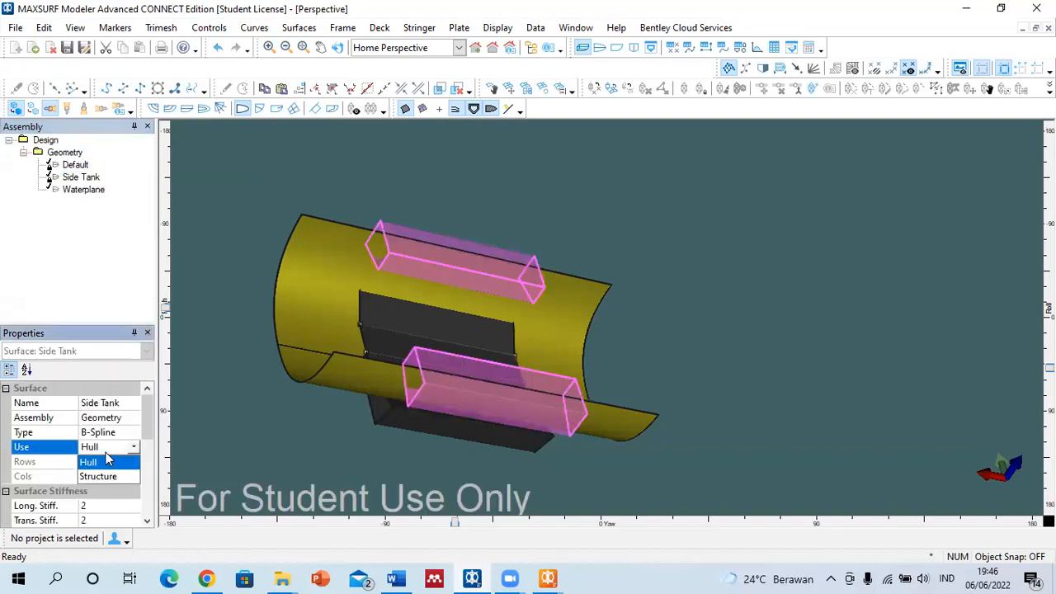
{"action": "left_click", "coordinate": [98, 477]}
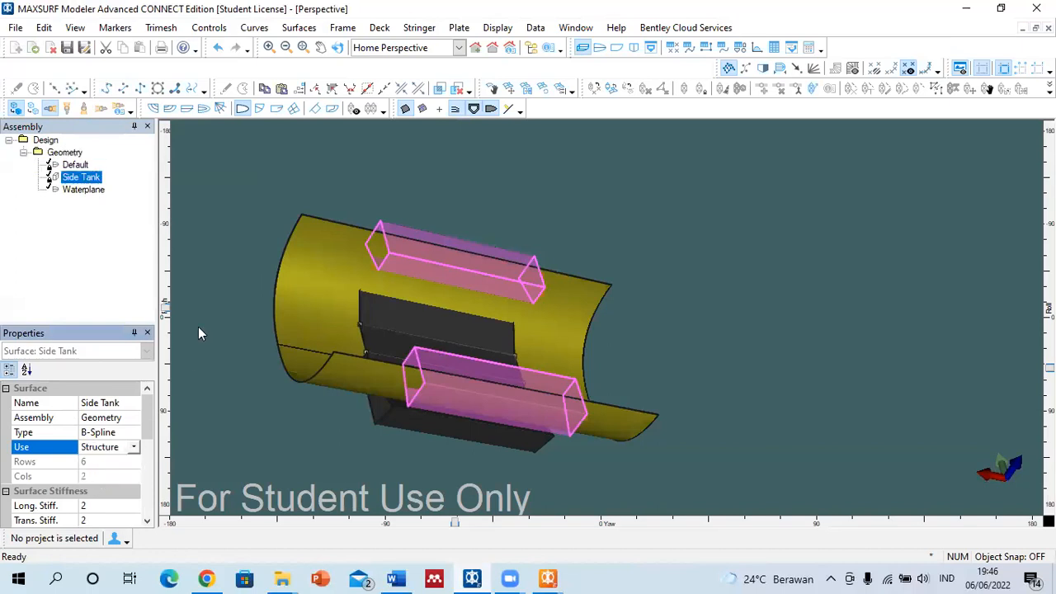
{"action": "left_click", "coordinate": [207, 246]}
Set the Waterplane surface's use to Internal Structure in its surface properties.
{"action": "left_click", "coordinate": [85, 191]}
{"action": "right_click", "coordinate": [86, 193]}
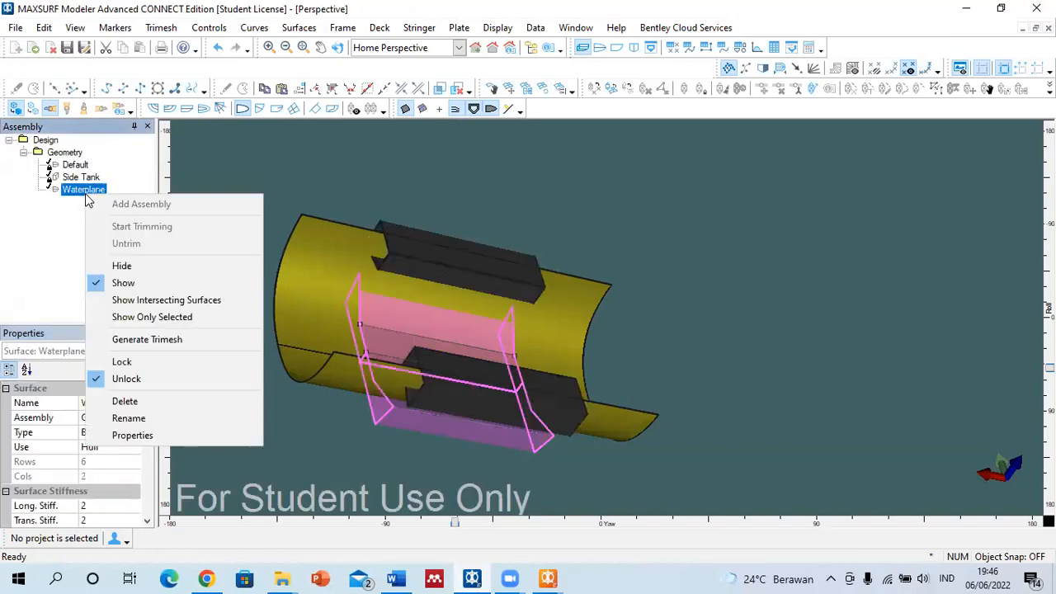
{"action": "left_click", "coordinate": [132, 435]}
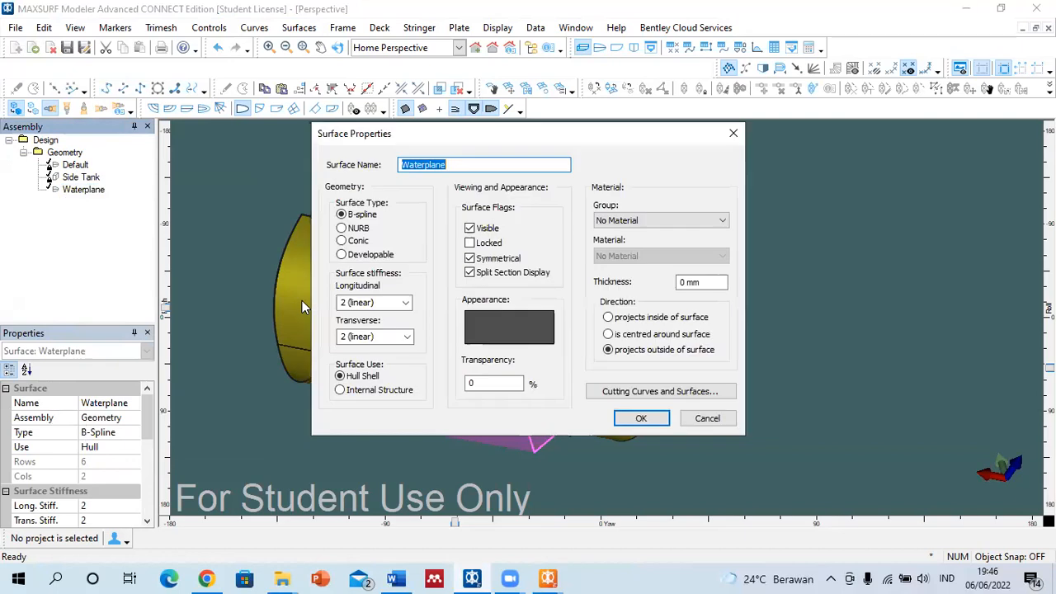
{"action": "left_click", "coordinate": [373, 393]}
{"action": "left_click", "coordinate": [642, 419]}
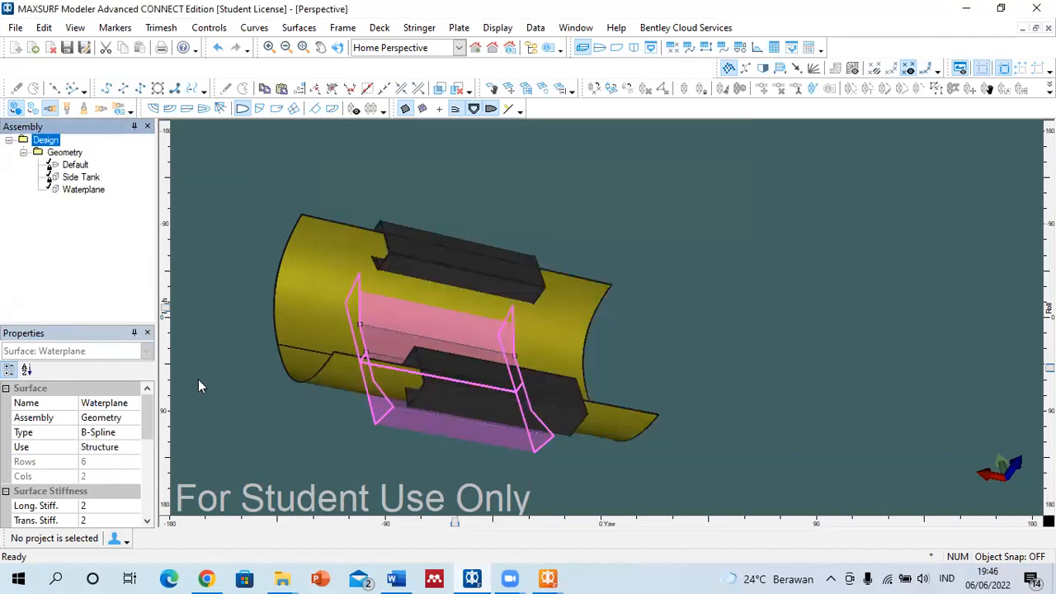
{"action": "left_click", "coordinate": [96, 201]}
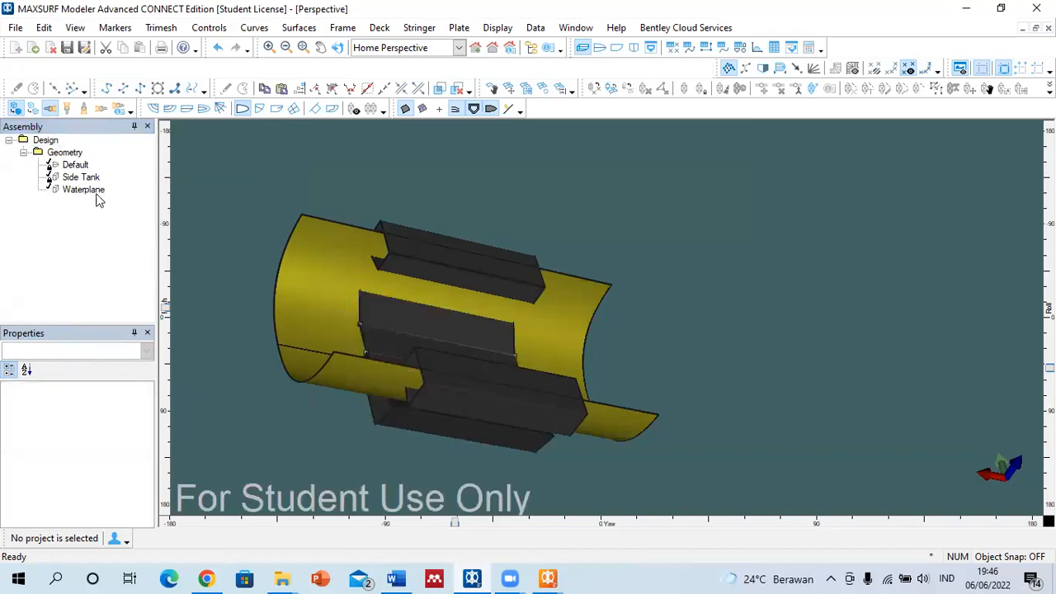
{"action": "left_click", "coordinate": [80, 177]}
{"action": "left_click", "coordinate": [66, 190]}
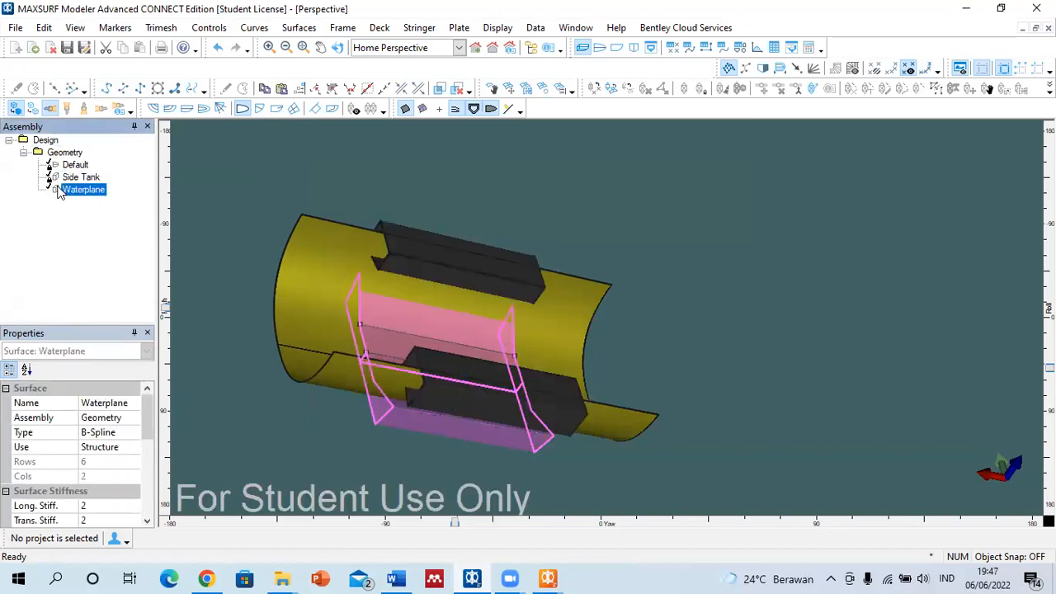
{"action": "left_click", "coordinate": [764, 308]}
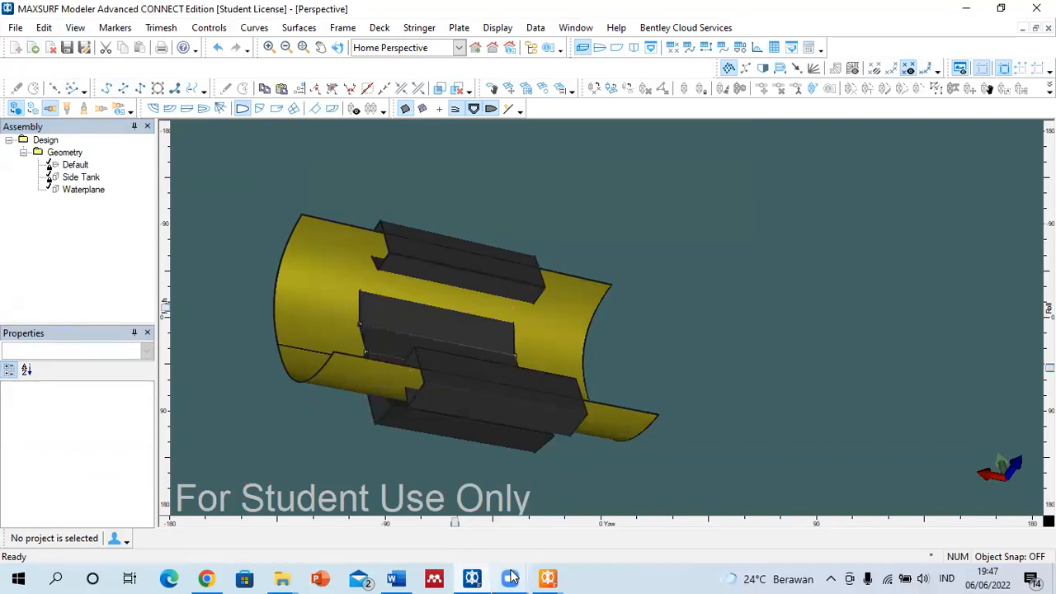
Close the MAXSURF Stability News window and switch to the main MAXSURF Stability window.
{"action": "left_click", "coordinate": [552, 577]}
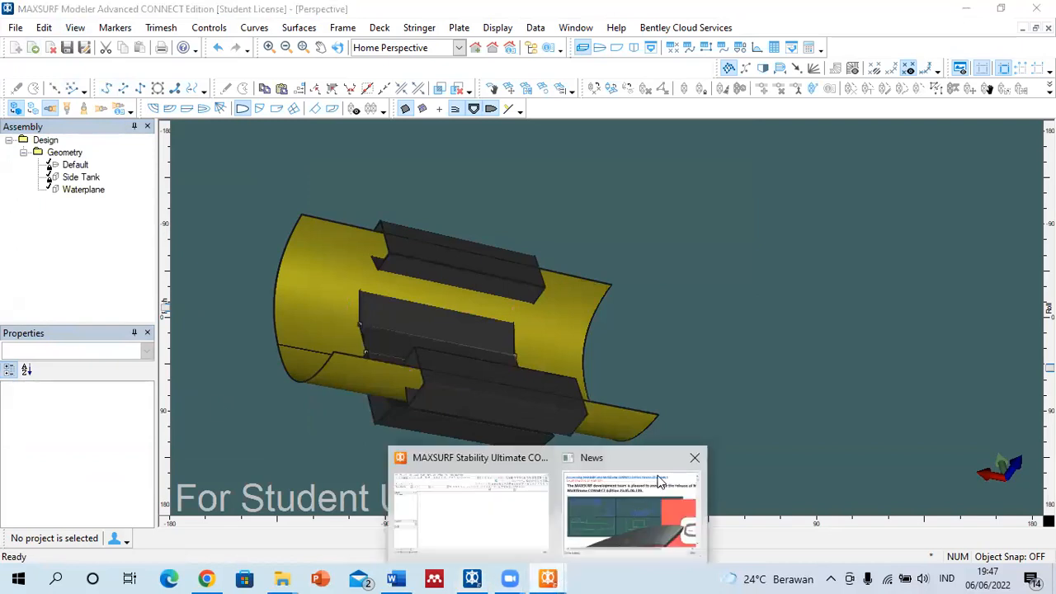
{"action": "left_click", "coordinate": [694, 459]}
{"action": "left_click", "coordinate": [598, 512]}
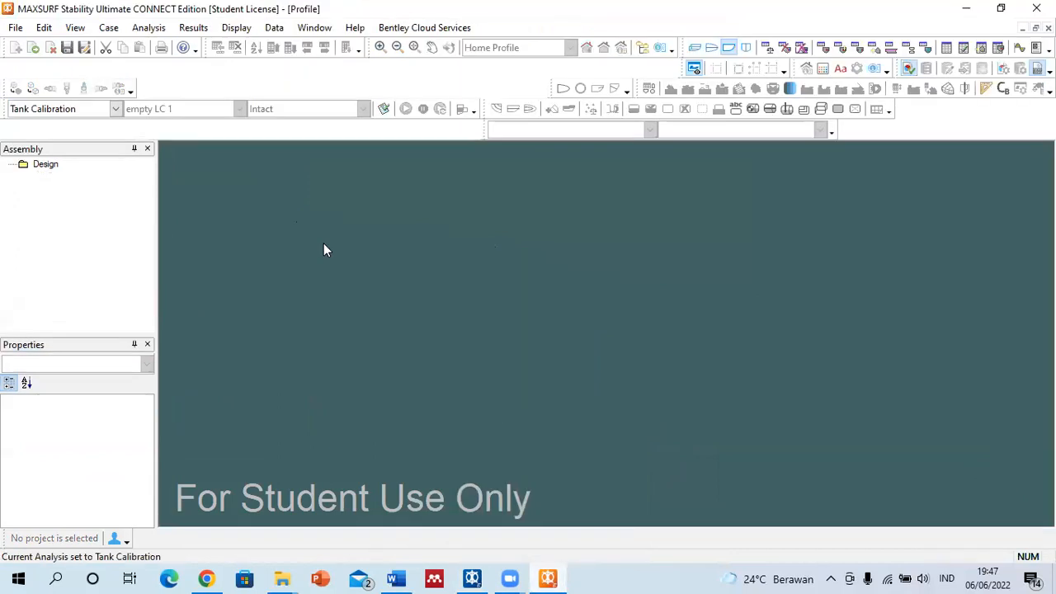
Open the Modeler design file Untitled.msd from the Desktop.
{"action": "left_click", "coordinate": [37, 49]}
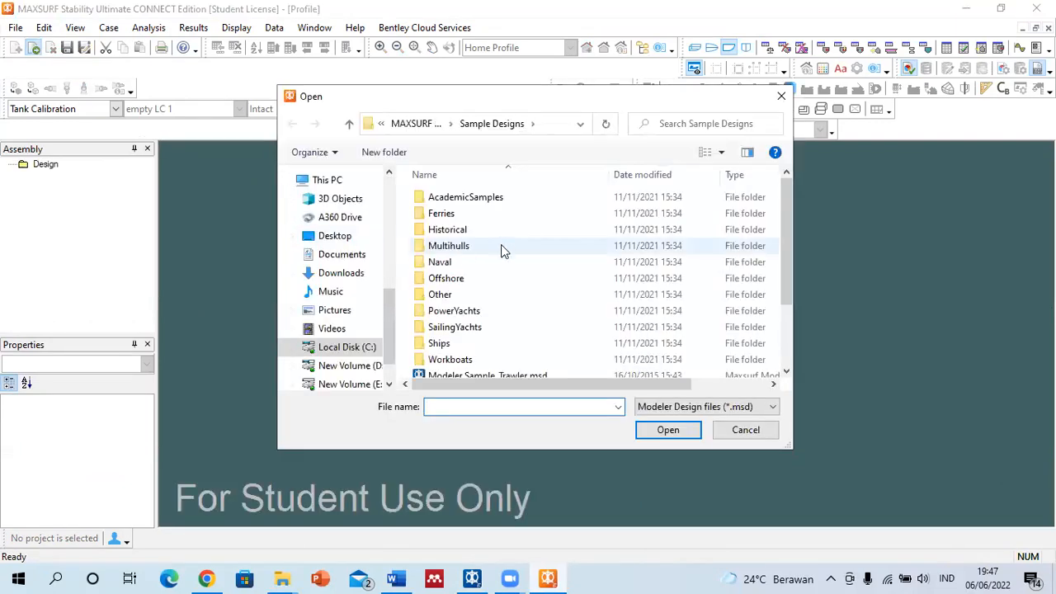
{"action": "left_click", "coordinate": [348, 238]}
{"action": "left_click", "coordinate": [642, 337]}
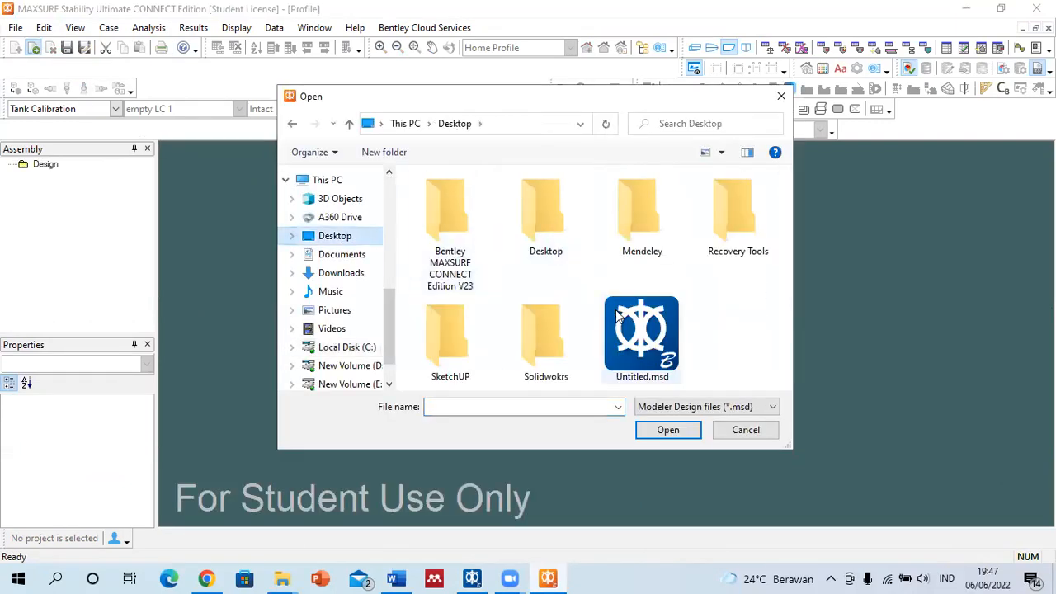
{"action": "left_click", "coordinate": [668, 430]}
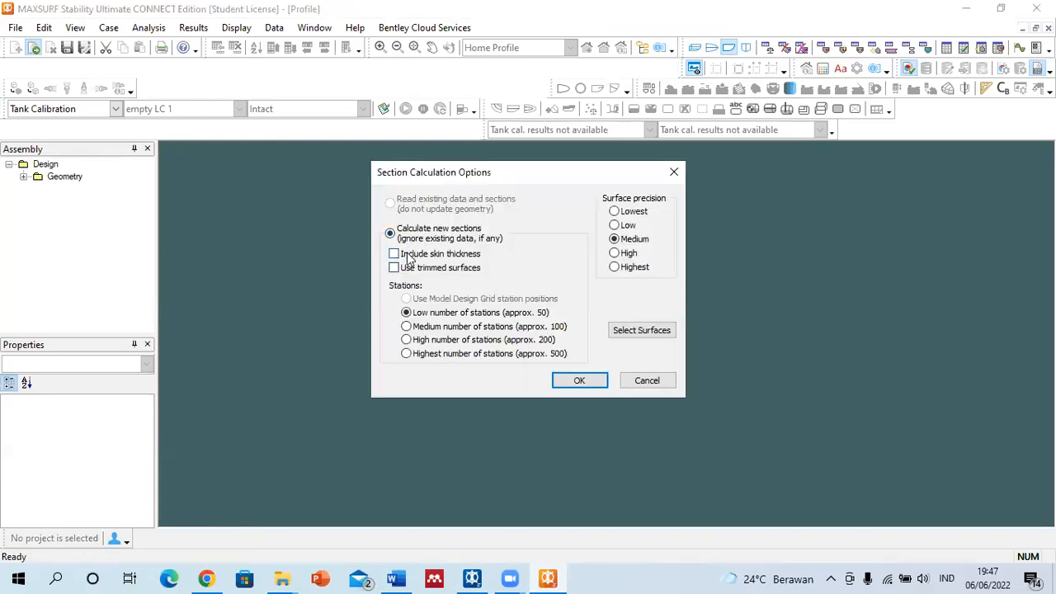
Calculate new sections with a medium number of stations, skin thickness and trimmed surfaces included, keeping the Default hull surface selected.
{"action": "left_click", "coordinate": [406, 326]}
{"action": "left_click", "coordinate": [402, 254]}
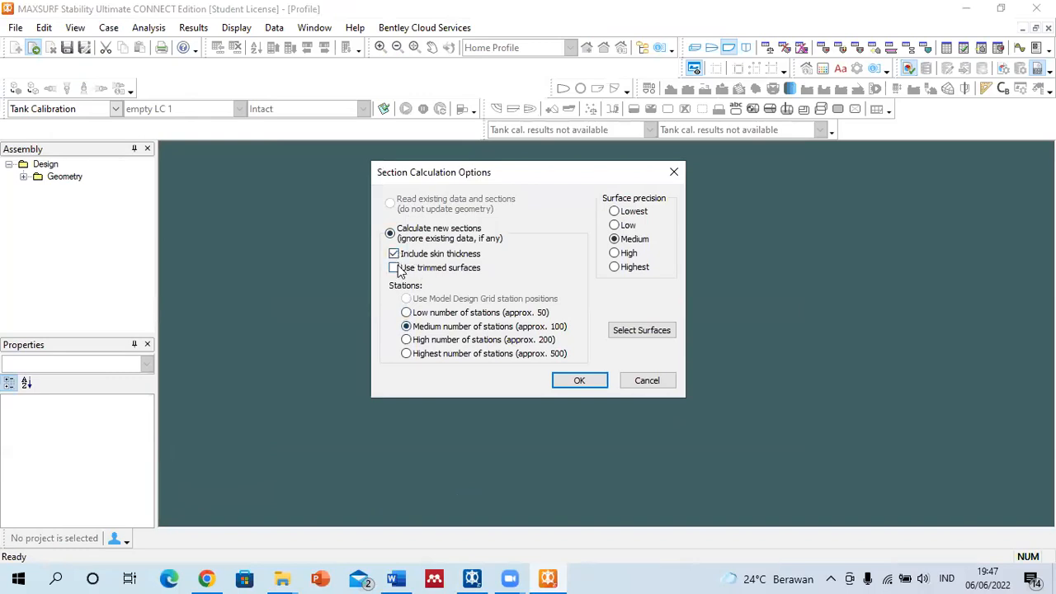
{"action": "left_click", "coordinate": [641, 333]}
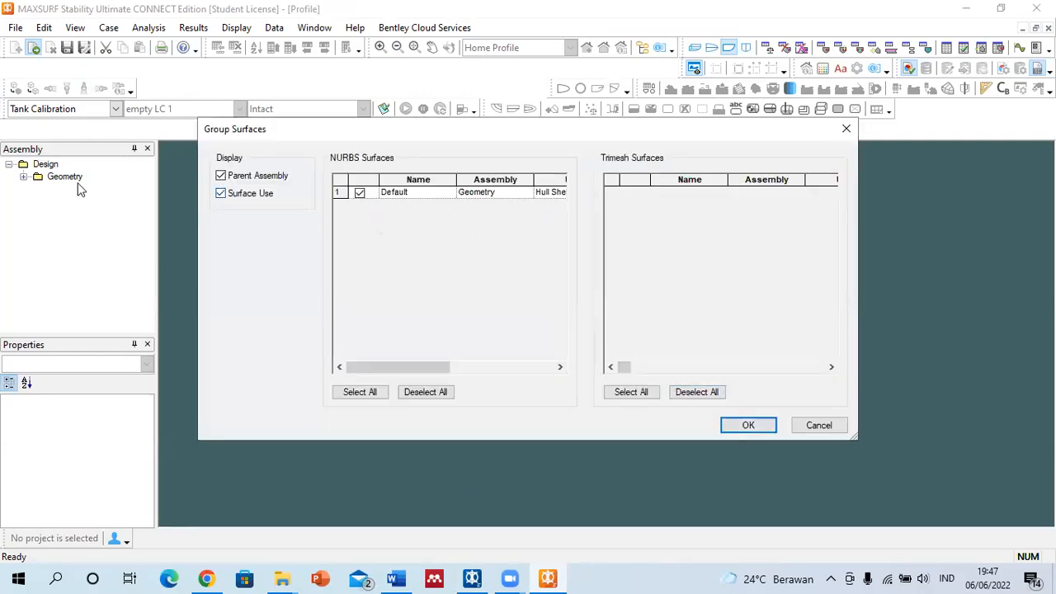
{"action": "left_click", "coordinate": [766, 427]}
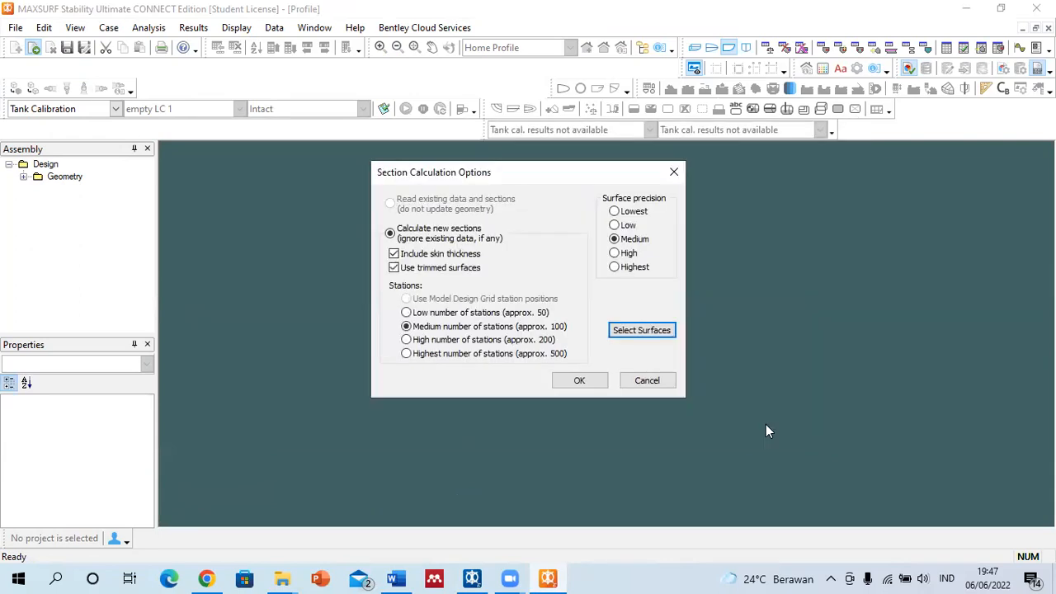
{"action": "left_click", "coordinate": [580, 382]}
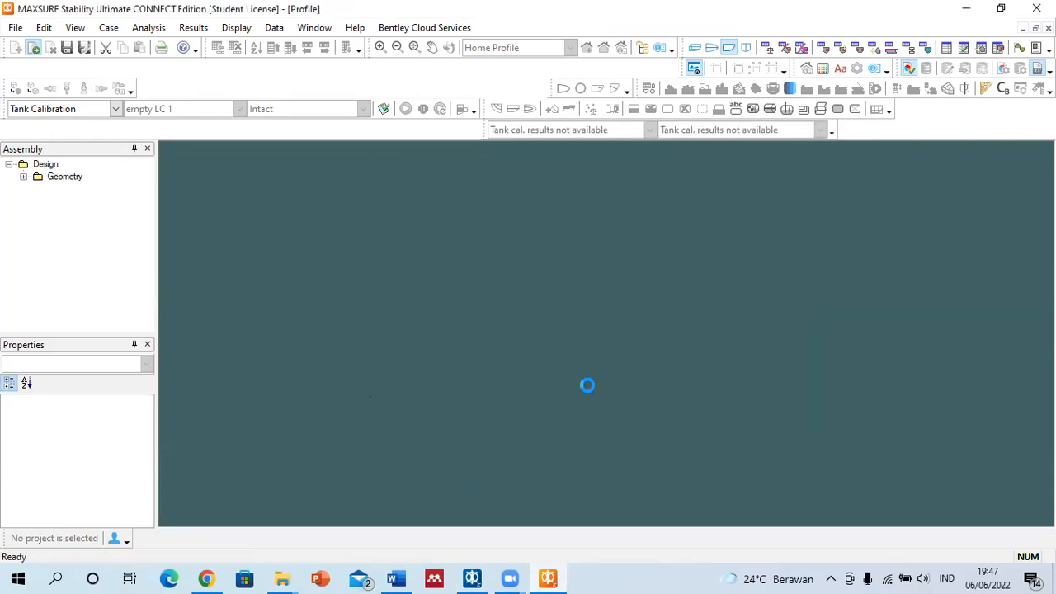
Expand the Geometry assembly and check the Waterplane surfaces listed in it.
{"action": "left_click", "coordinate": [24, 177]}
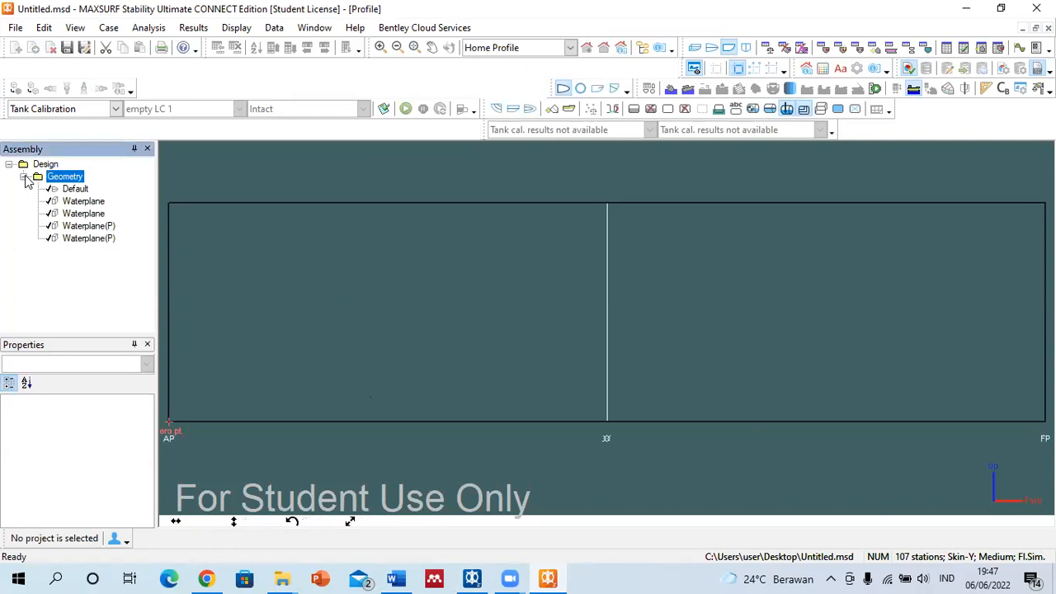
{"action": "left_click", "coordinate": [89, 226]}
{"action": "left_click", "coordinate": [89, 238]}
{"action": "left_click", "coordinate": [82, 213]}
{"action": "left_click", "coordinate": [79, 202]}
{"action": "right_click", "coordinate": [78, 205]}
{"action": "left_click", "coordinate": [63, 238]}
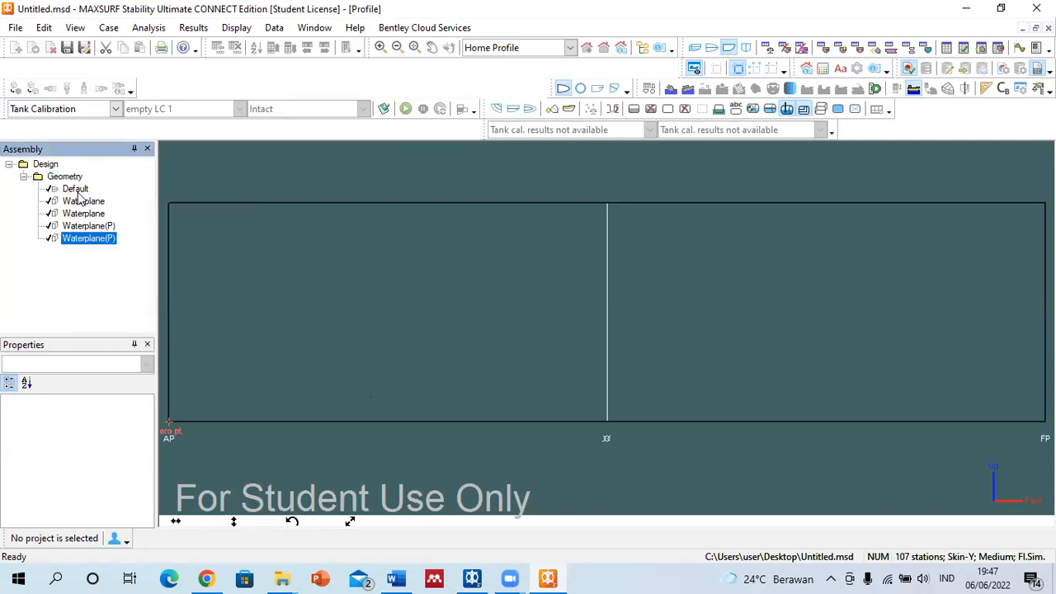
{"action": "left_click", "coordinate": [80, 203]}
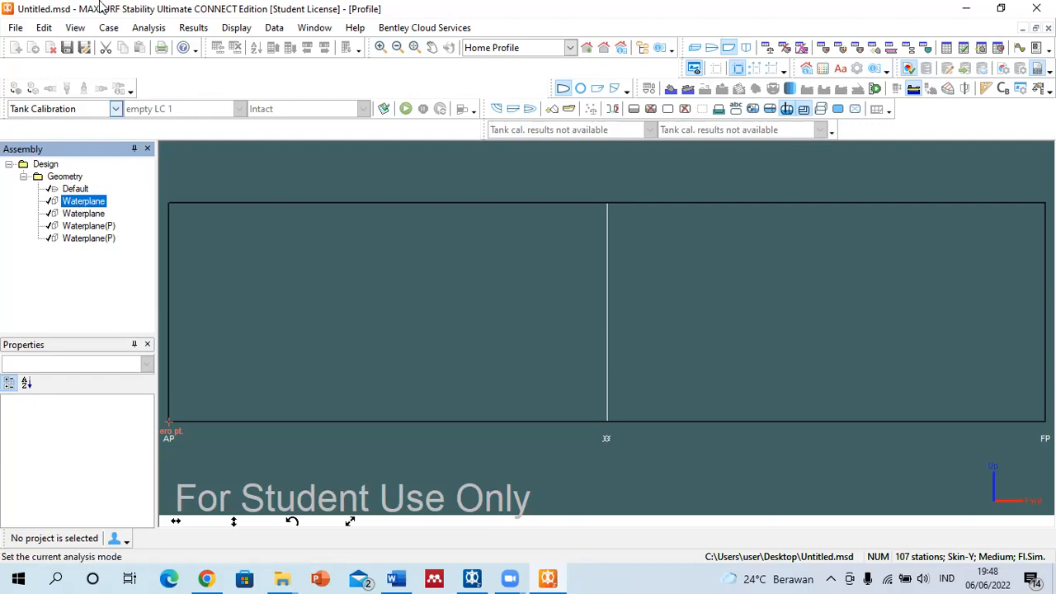
{"action": "left_click", "coordinate": [474, 577]}
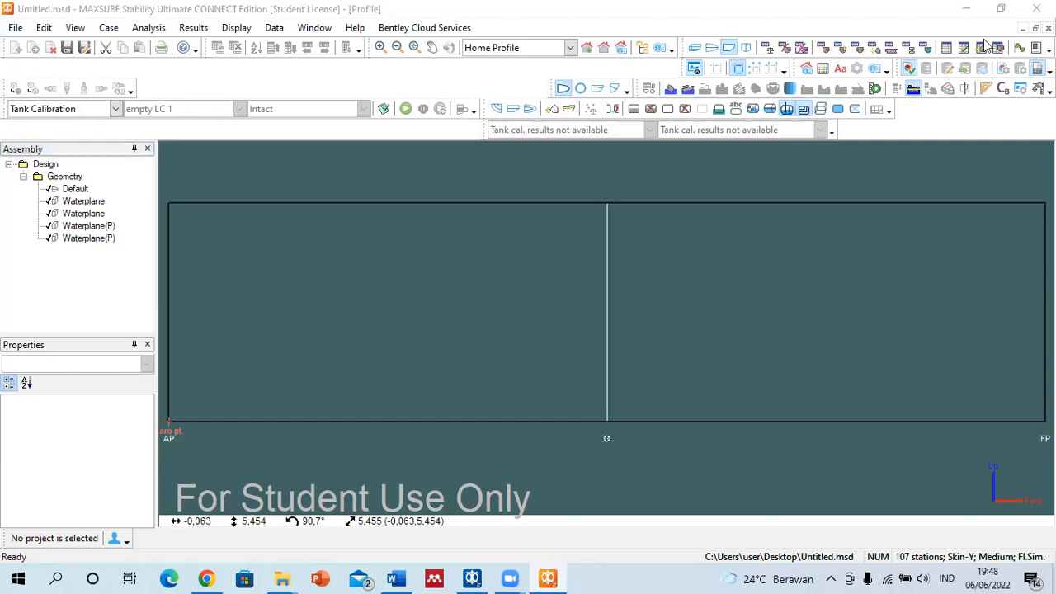
Add a tank to the room definition table, name it BWT and set its fluid type to Water Ballast.
{"action": "left_click", "coordinate": [822, 48]}
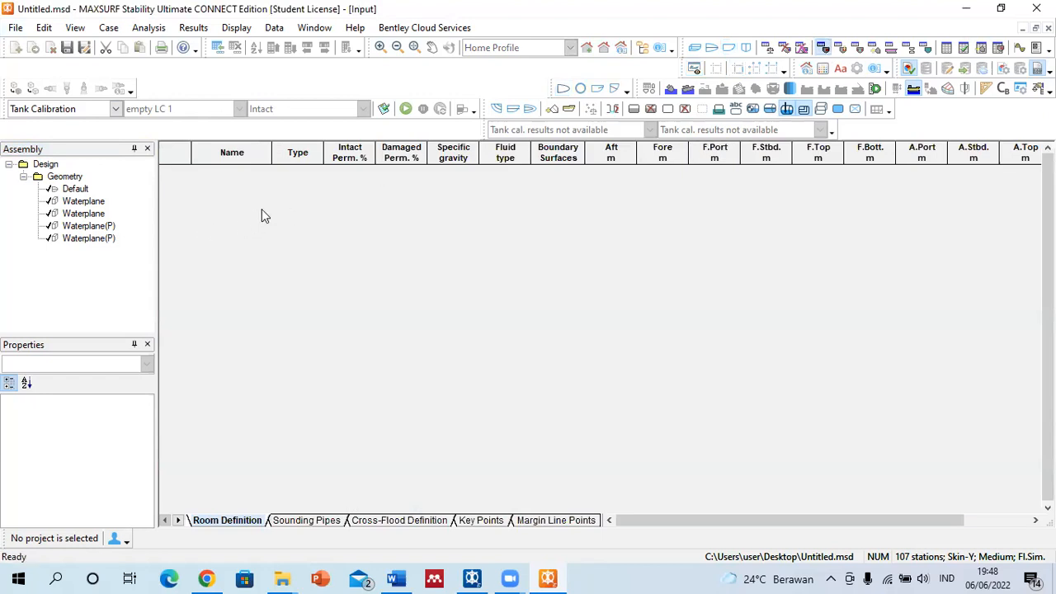
{"action": "left_click", "coordinate": [224, 48]}
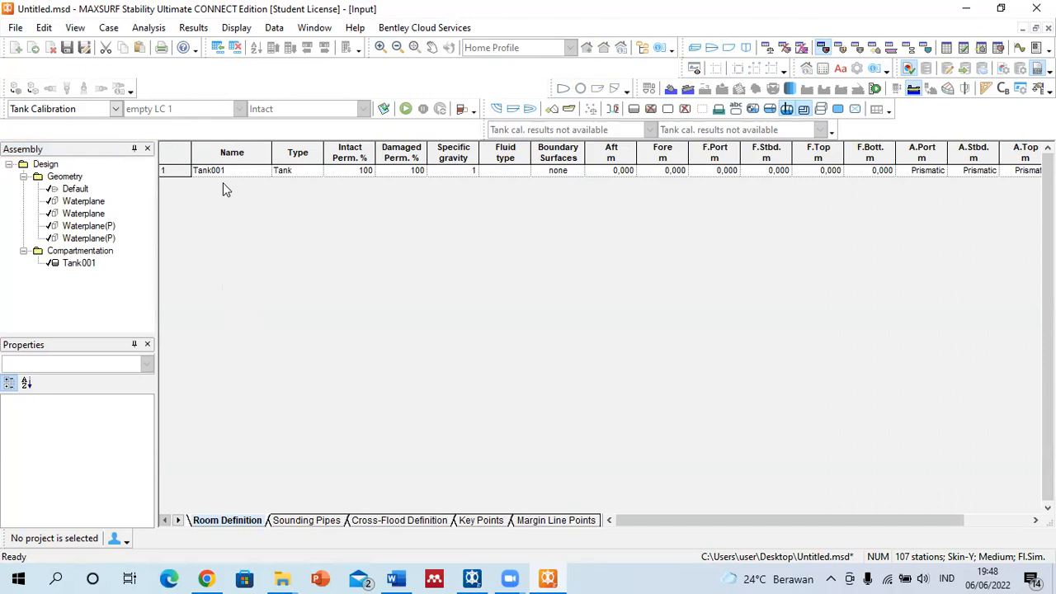
{"action": "left_click", "coordinate": [227, 175]}
{"action": "type", "text": "F"}
{"action": "left_click", "coordinate": [499, 171]}
{"action": "left_click", "coordinate": [512, 169]}
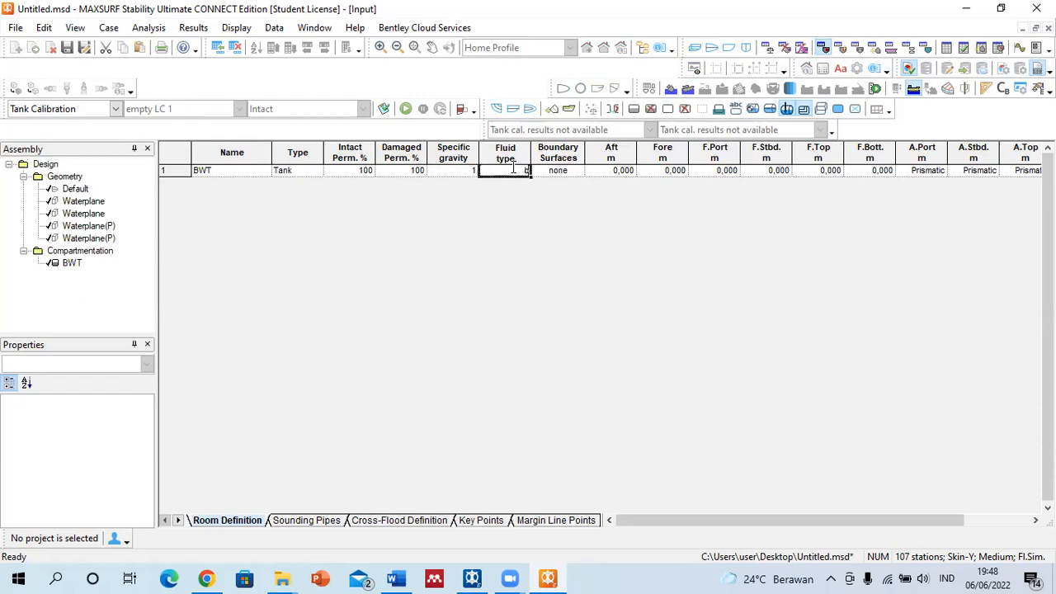
Set the BWT tank's limits to aft 8 m, fore 12 m, port -6 m, starboard 6 m and top 1 m, keeping the bottom at 0.
{"action": "left_click", "coordinate": [614, 170]}
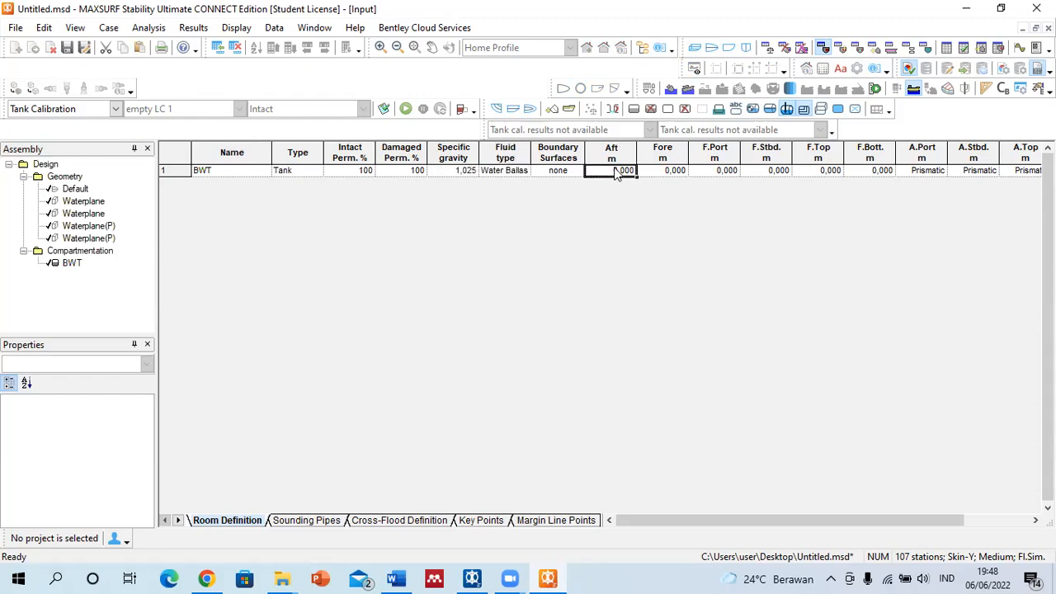
{"action": "key", "text": "Tab"}
{"action": "type", "text": "12"}
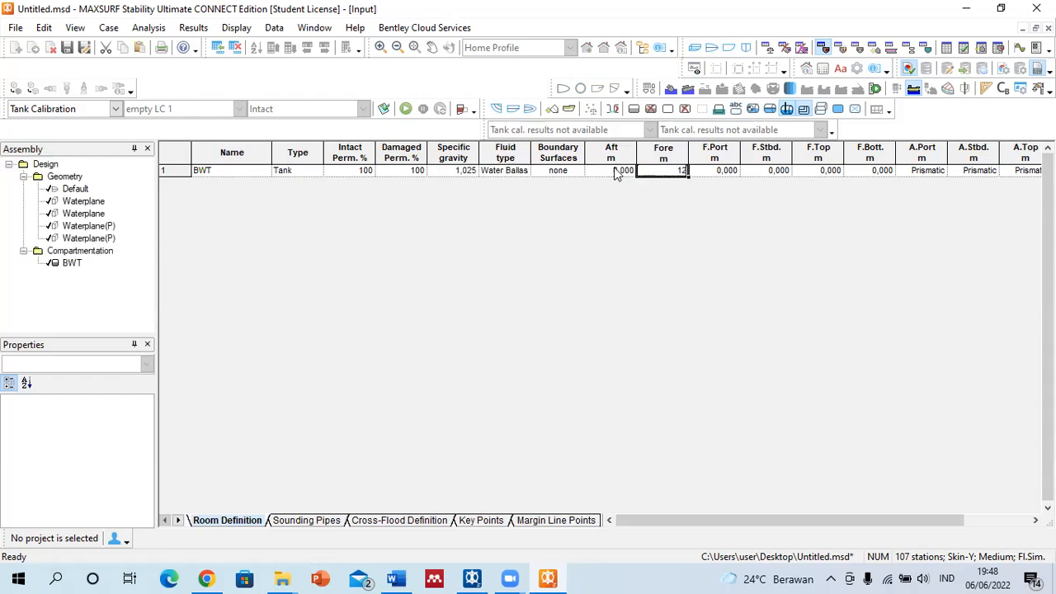
{"action": "left_click", "coordinate": [715, 171]}
{"action": "left_click", "coordinate": [714, 171]}
{"action": "type", "text": "-6"}
{"action": "key", "text": "Tab"}
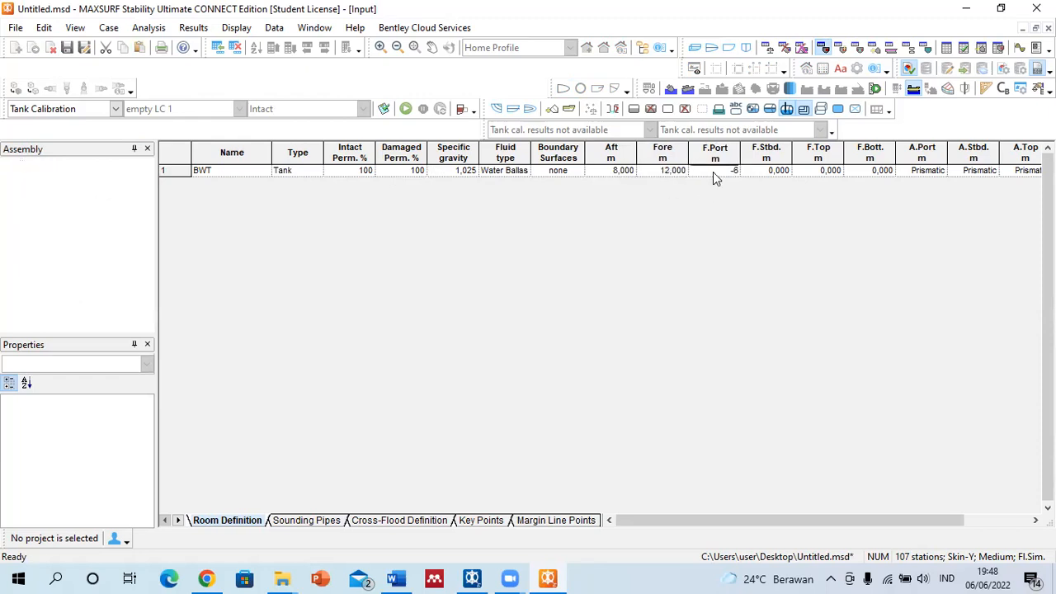
{"action": "type", "text": "6"}
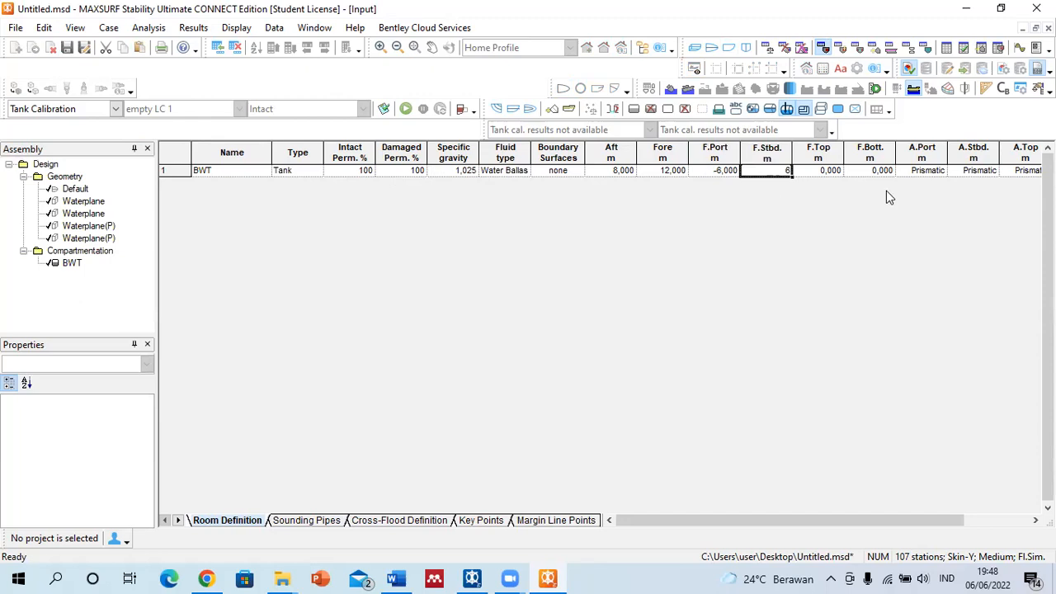
{"action": "left_click", "coordinate": [840, 177]}
{"action": "left_click", "coordinate": [840, 176]}
{"action": "type", "text": "1"}
{"action": "left_click", "coordinate": [878, 173]}
Render the hull and BWT tank in the perspective view and examine how the tank sits in the hull from several angles.
{"action": "left_click", "coordinate": [694, 48]}
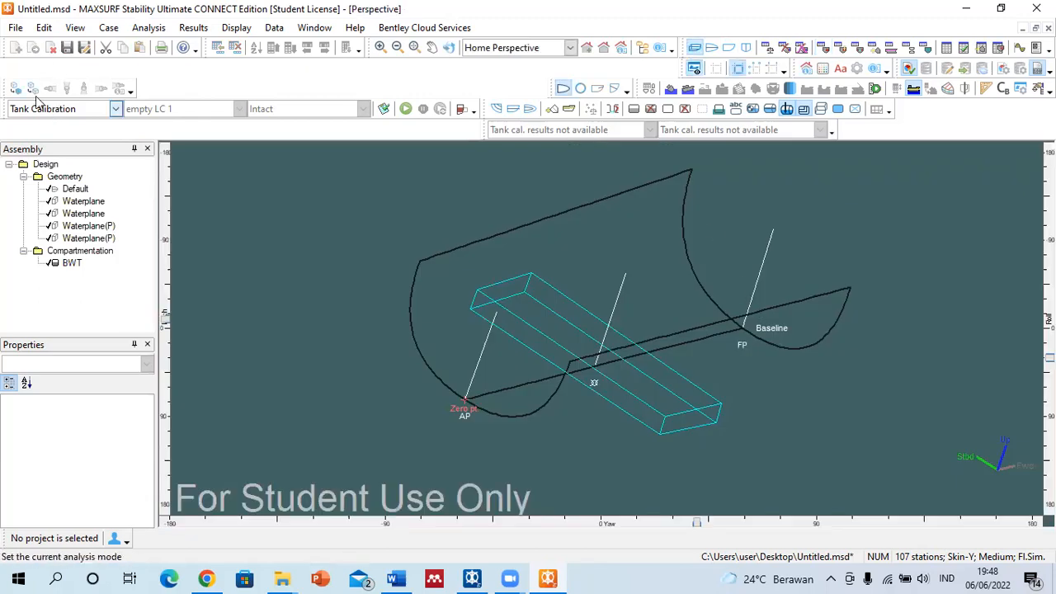
{"action": "left_click", "coordinate": [16, 88]}
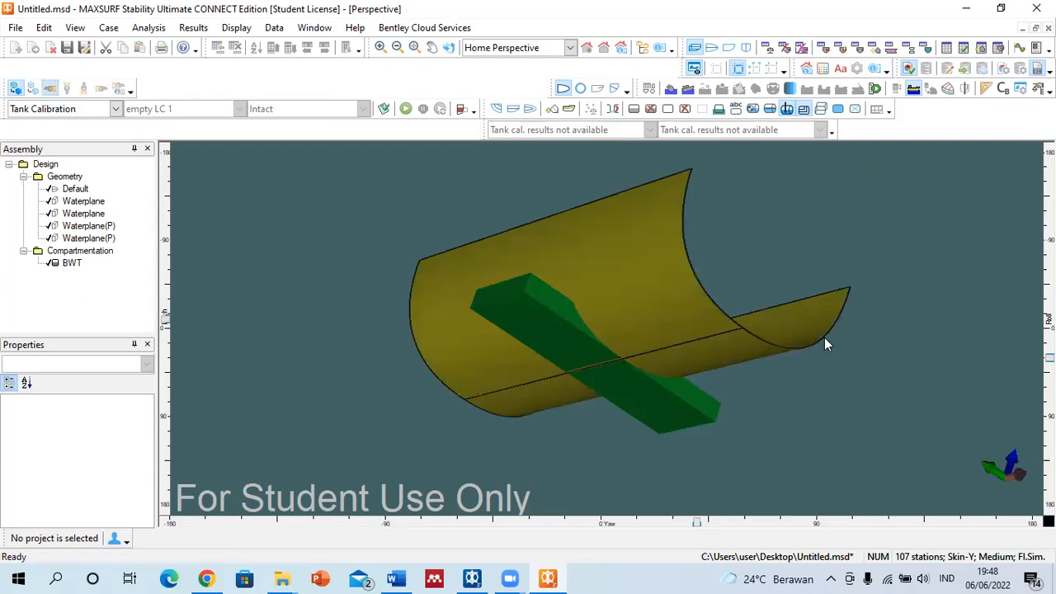
{"action": "left_click_drag", "start_coordinate": [1050, 357], "coordinate": [1049, 296]}
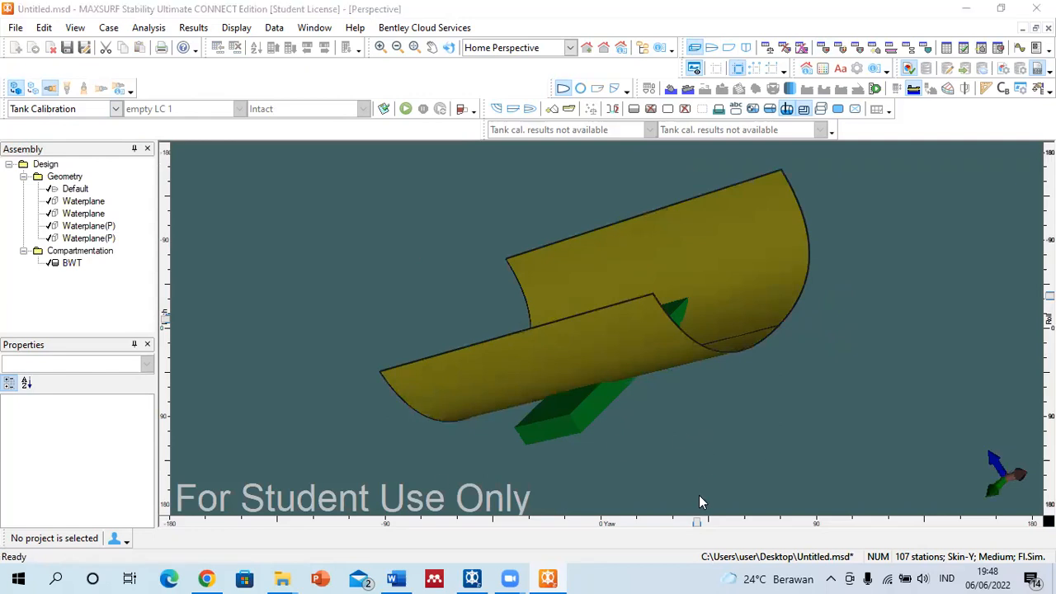
{"action": "left_click_drag", "start_coordinate": [701, 528], "coordinate": [842, 478]}
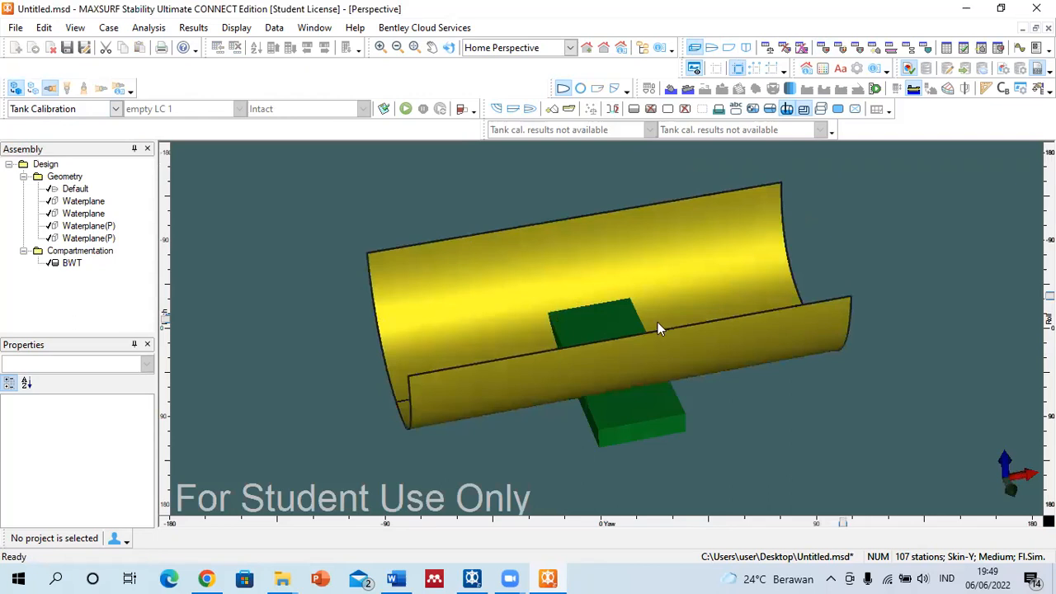
{"action": "left_click_drag", "start_coordinate": [842, 522], "coordinate": [993, 446]}
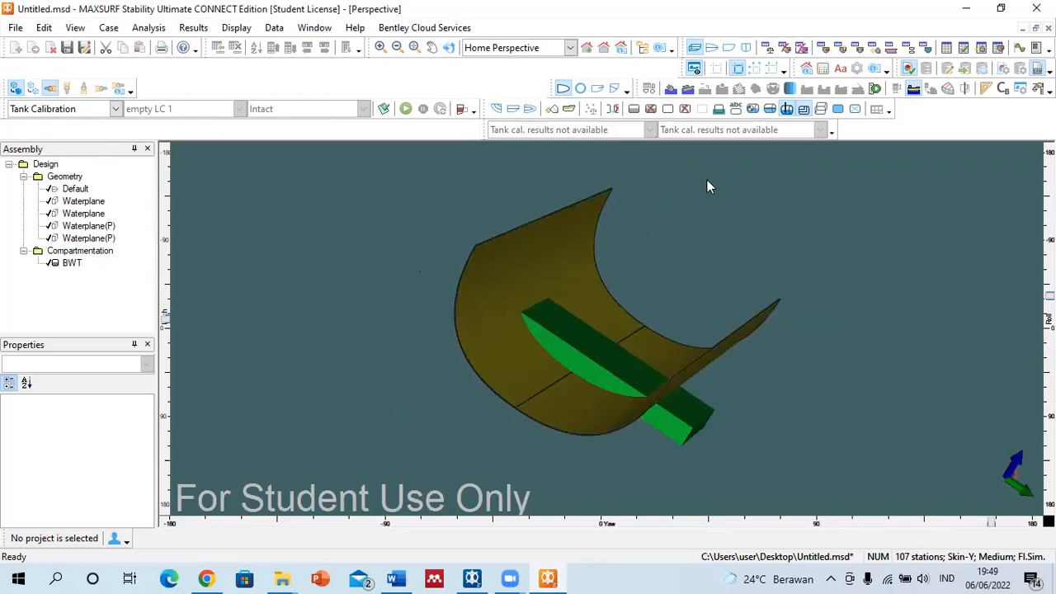
Run the tank calibration and inspect the BWT tank in the body plan, profile, plan and perspective views.
{"action": "left_click", "coordinate": [405, 109]}
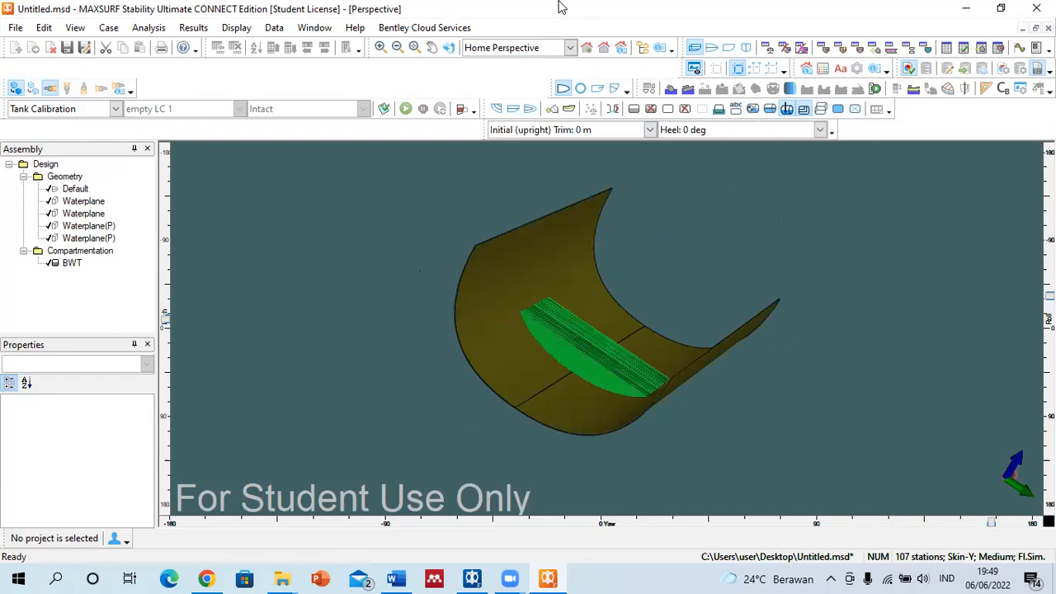
{"action": "left_click", "coordinate": [749, 49]}
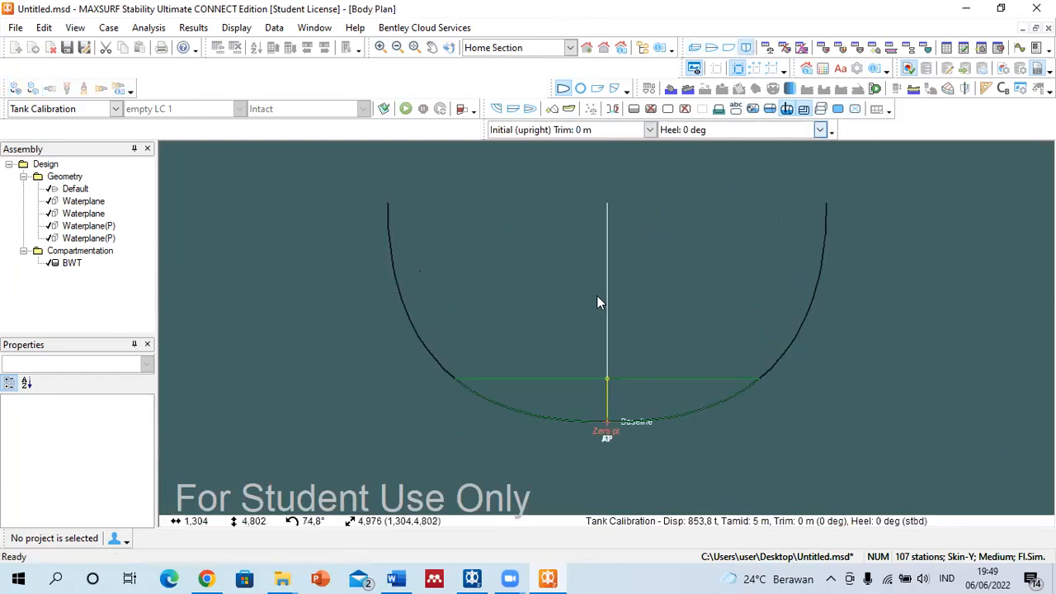
{"action": "left_click", "coordinate": [529, 378]}
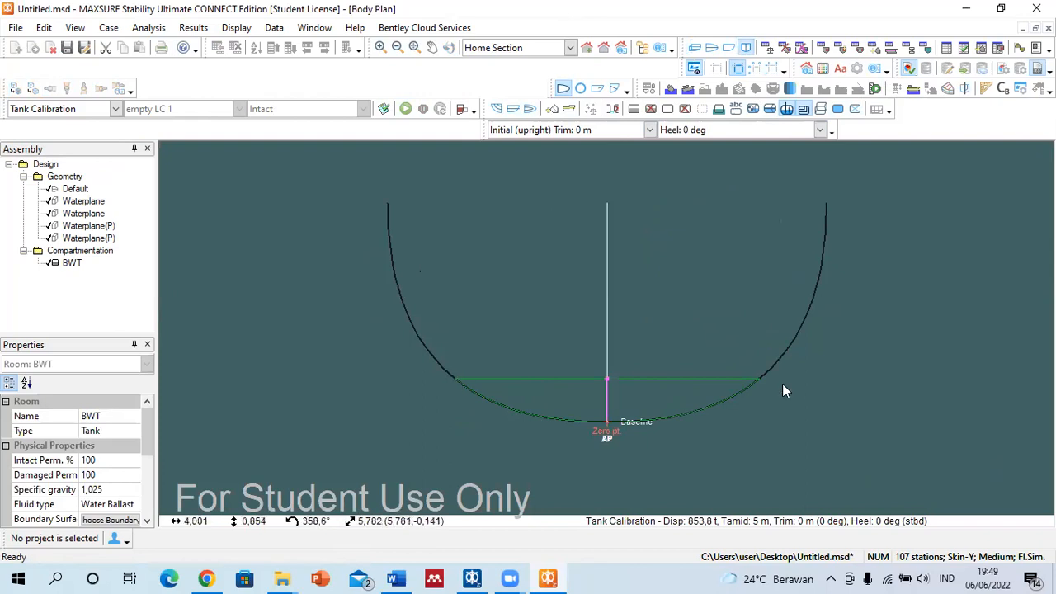
{"action": "left_click", "coordinate": [713, 47]}
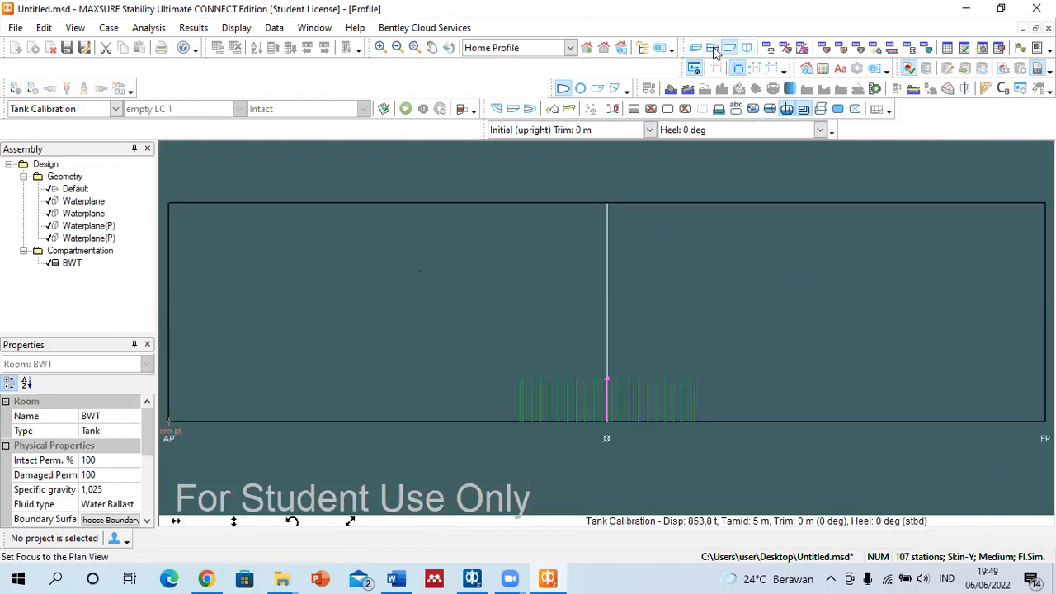
{"action": "left_click", "coordinate": [714, 49]}
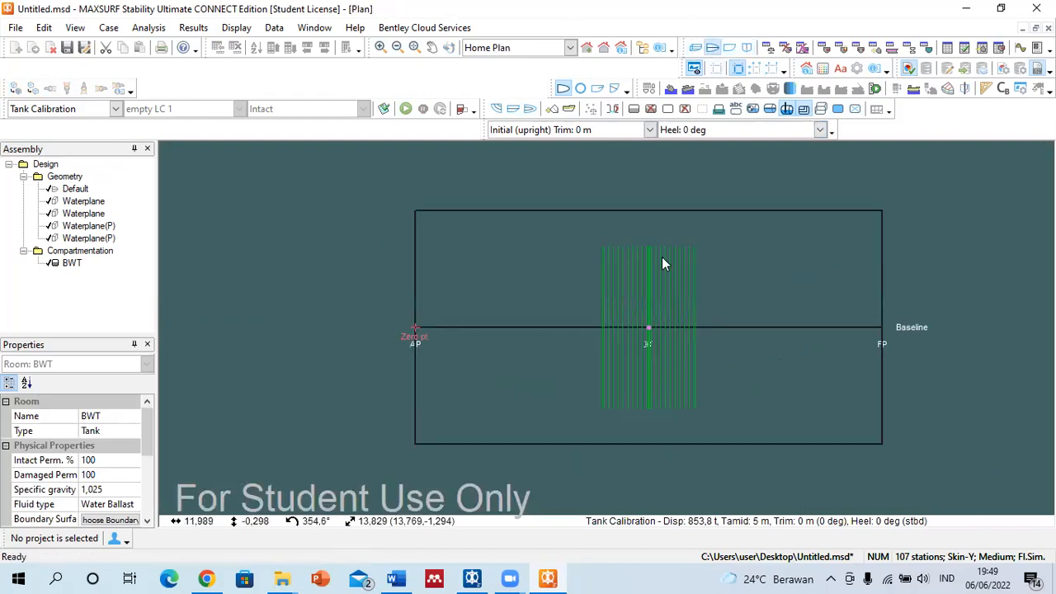
{"action": "left_click", "coordinate": [696, 48]}
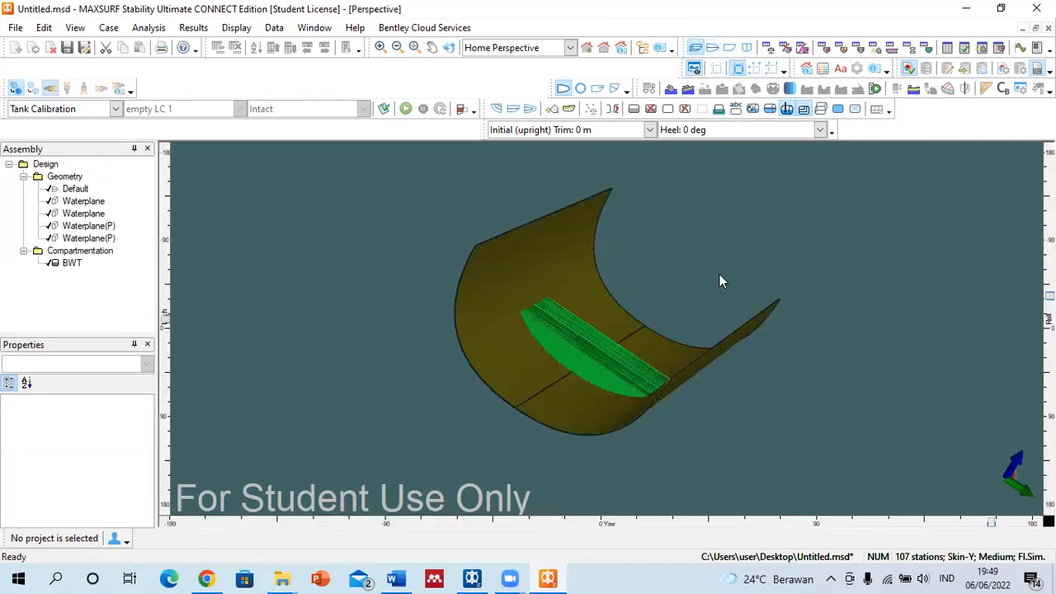
{"action": "left_click", "coordinate": [746, 48]}
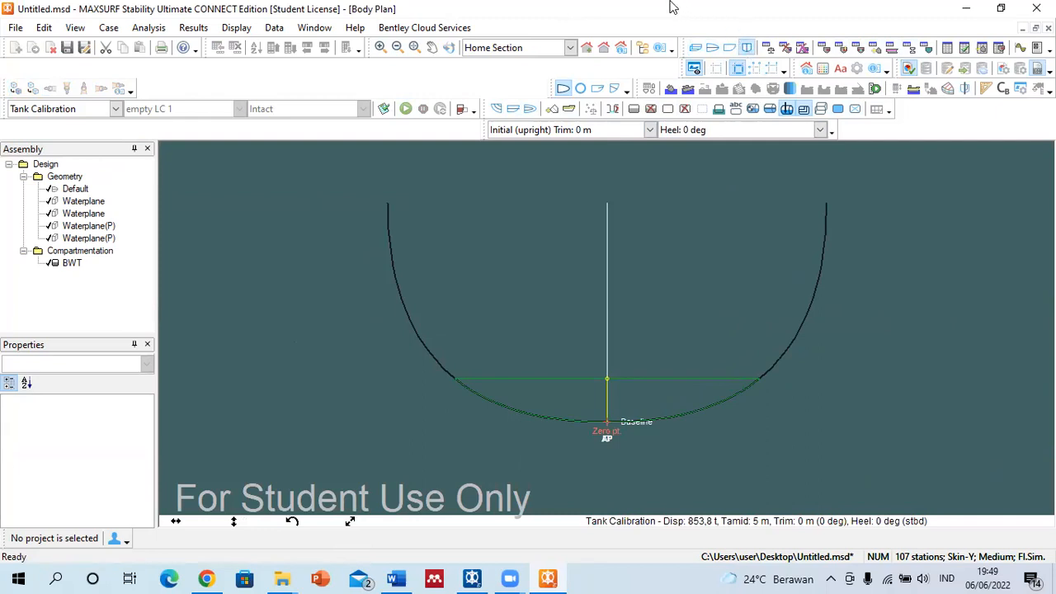
Assign the second Waterplane surface and its port counterpart as BWT's boundary surfaces and rerun the tank calibration.
{"action": "left_click", "coordinate": [823, 49]}
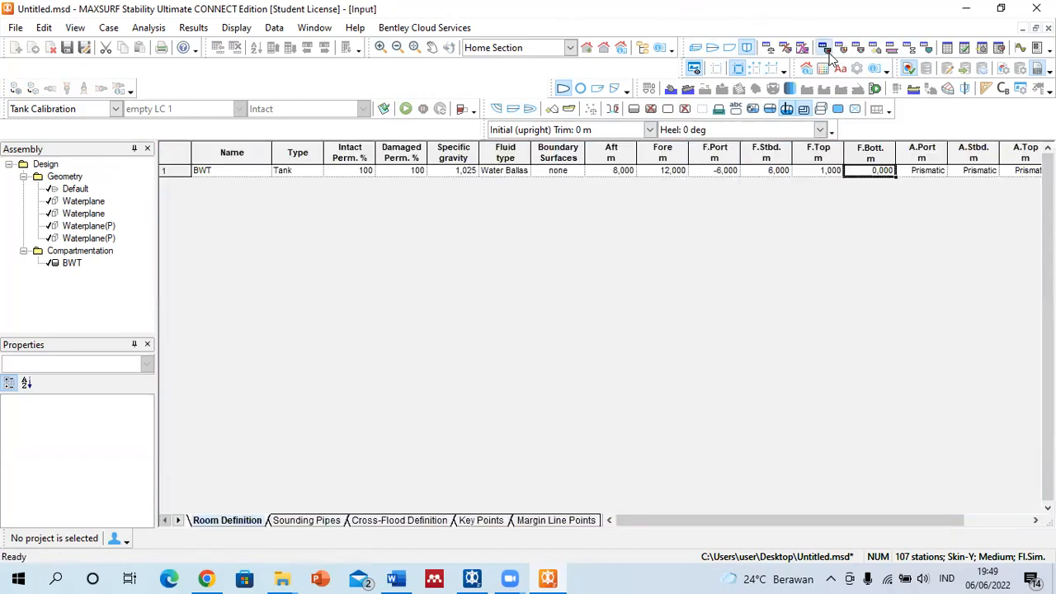
{"action": "left_click", "coordinate": [561, 174]}
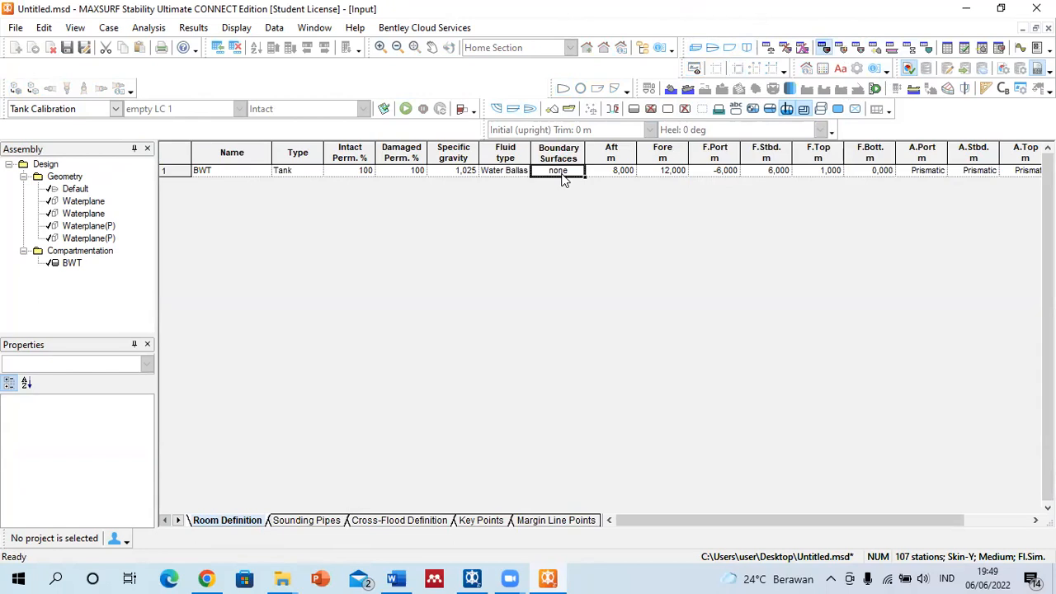
{"action": "double_click", "coordinate": [564, 173]}
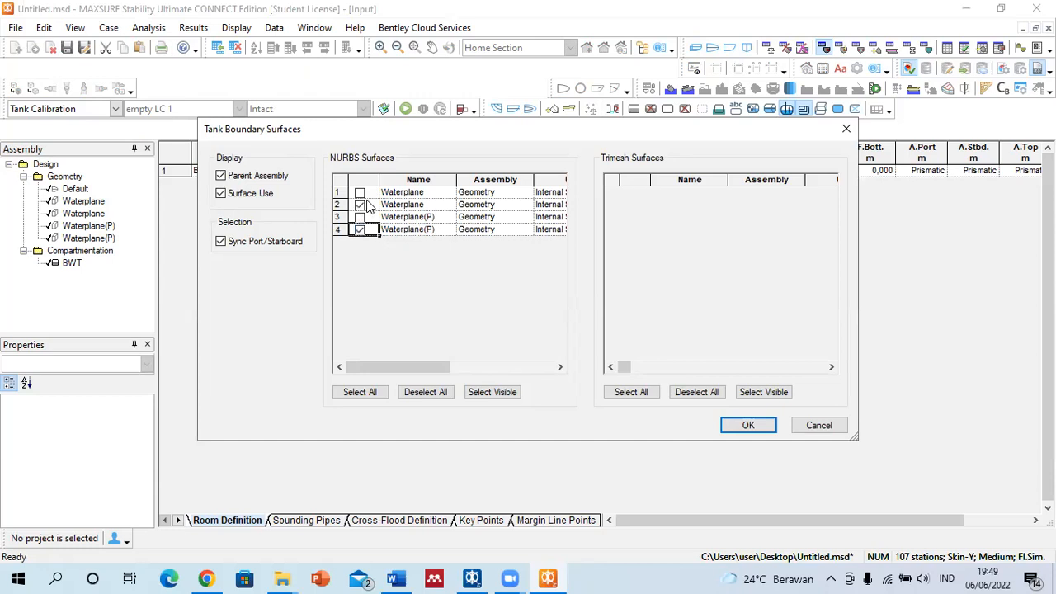
{"action": "left_click", "coordinate": [740, 432]}
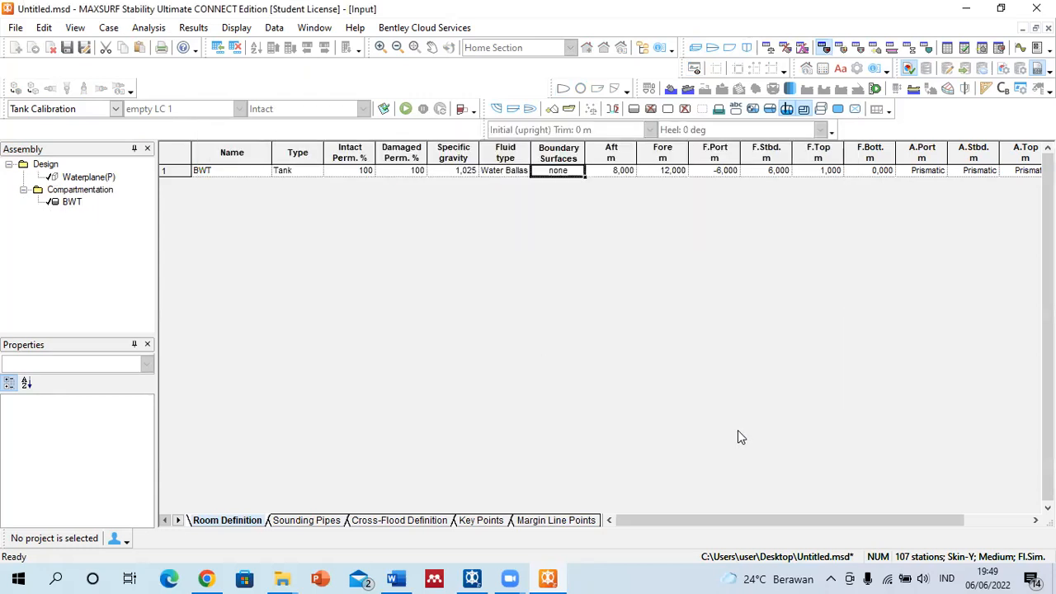
{"action": "left_click", "coordinate": [697, 48]}
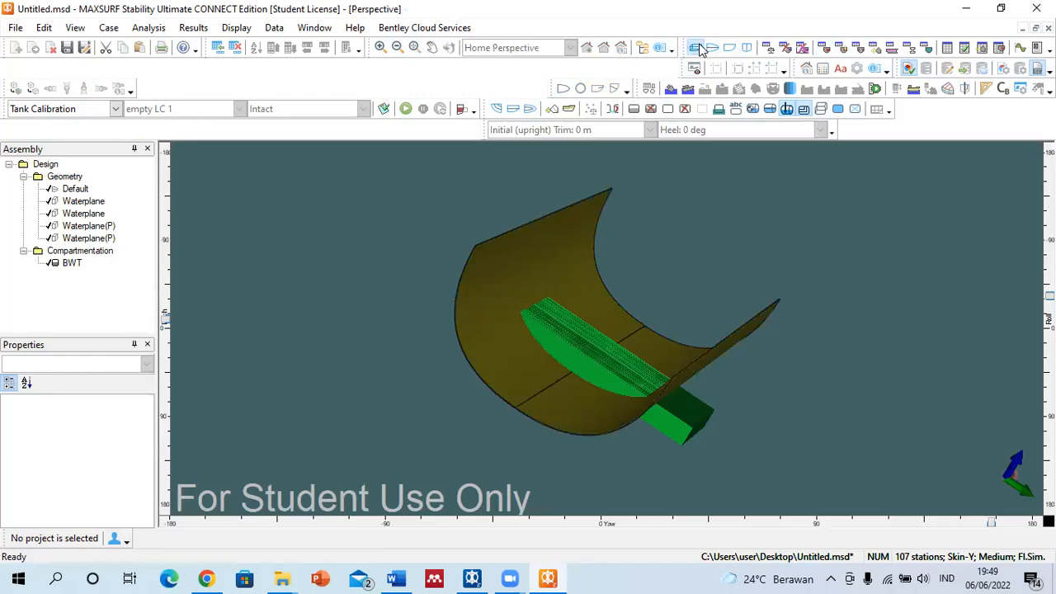
{"action": "left_click", "coordinate": [405, 108]}
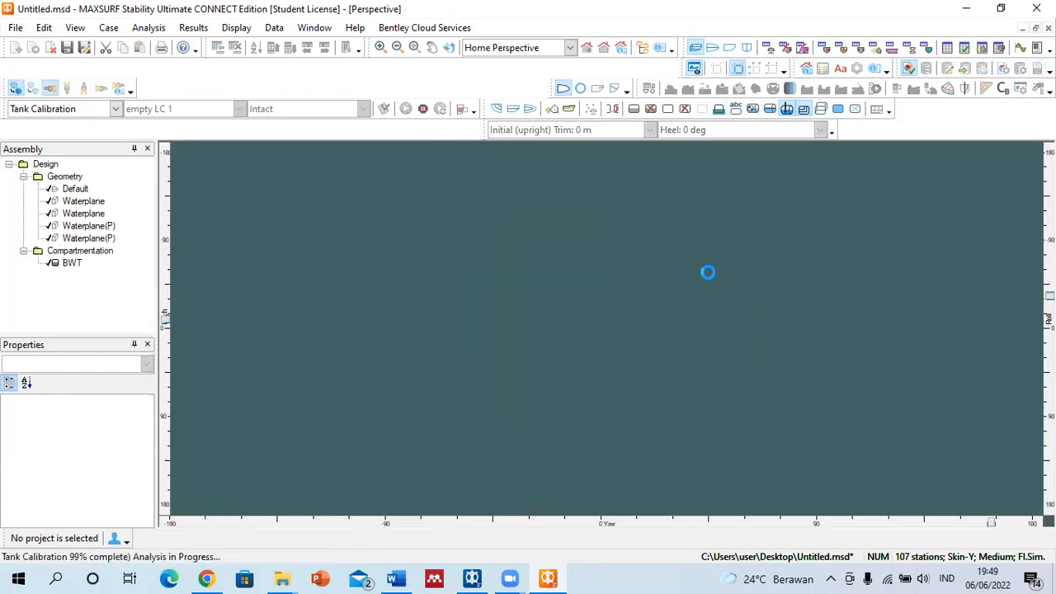
Include the first Waterplane surface pair in BWT's boundary surfaces as well and recalibrate the tank.
{"action": "left_click", "coordinate": [824, 47]}
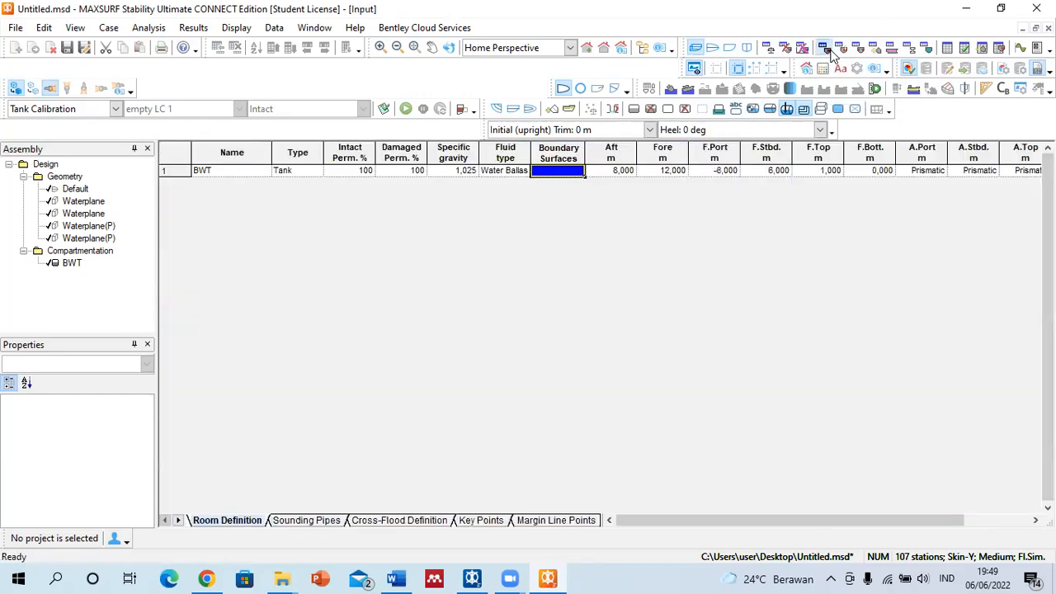
{"action": "double_click", "coordinate": [566, 172]}
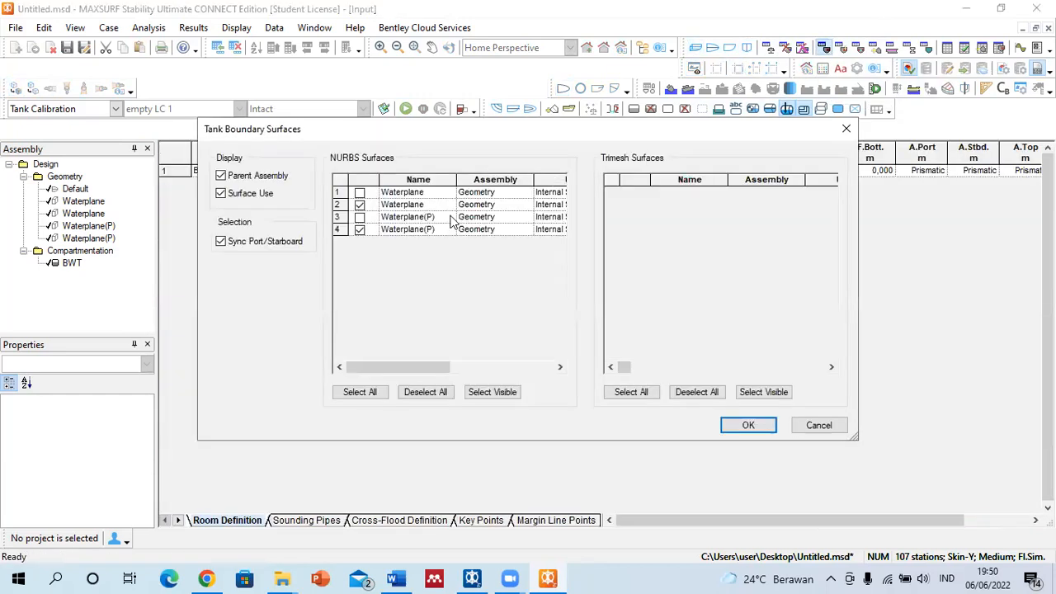
{"action": "left_click", "coordinate": [359, 216]}
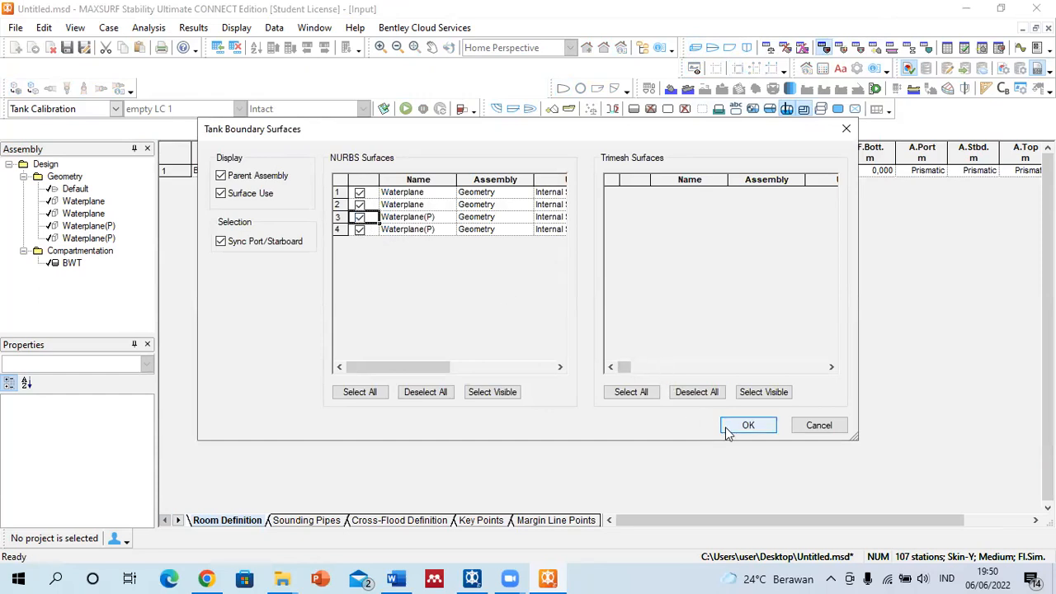
{"action": "left_click", "coordinate": [746, 425]}
{"action": "left_click", "coordinate": [407, 110]}
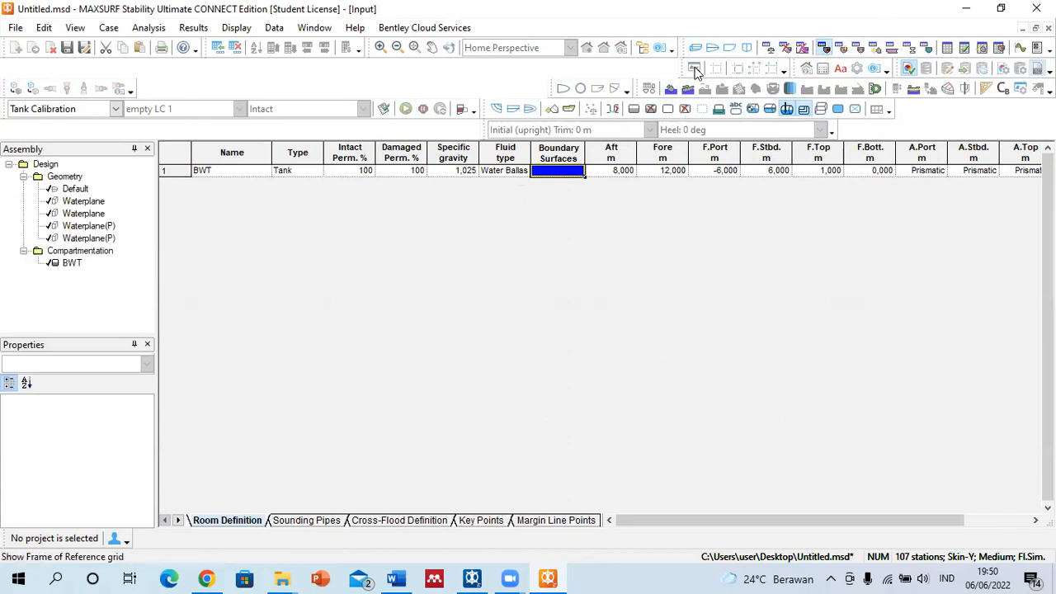
Check the BWT tank's extent in the body plan and profile views and return to the room definition table.
{"action": "left_click", "coordinate": [738, 47]}
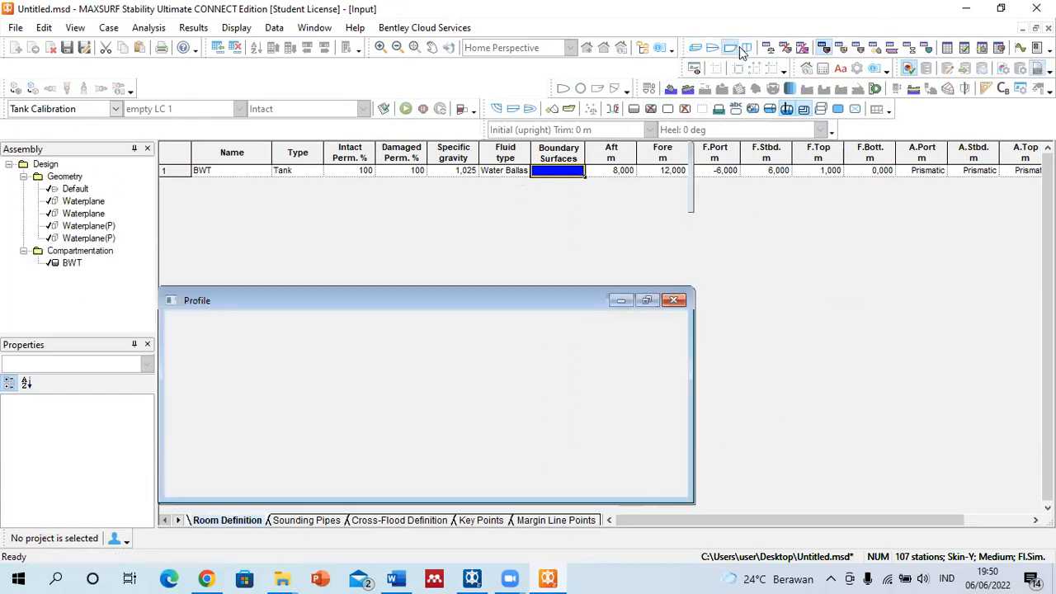
{"action": "left_click", "coordinate": [747, 47]}
{"action": "left_click", "coordinate": [730, 47]}
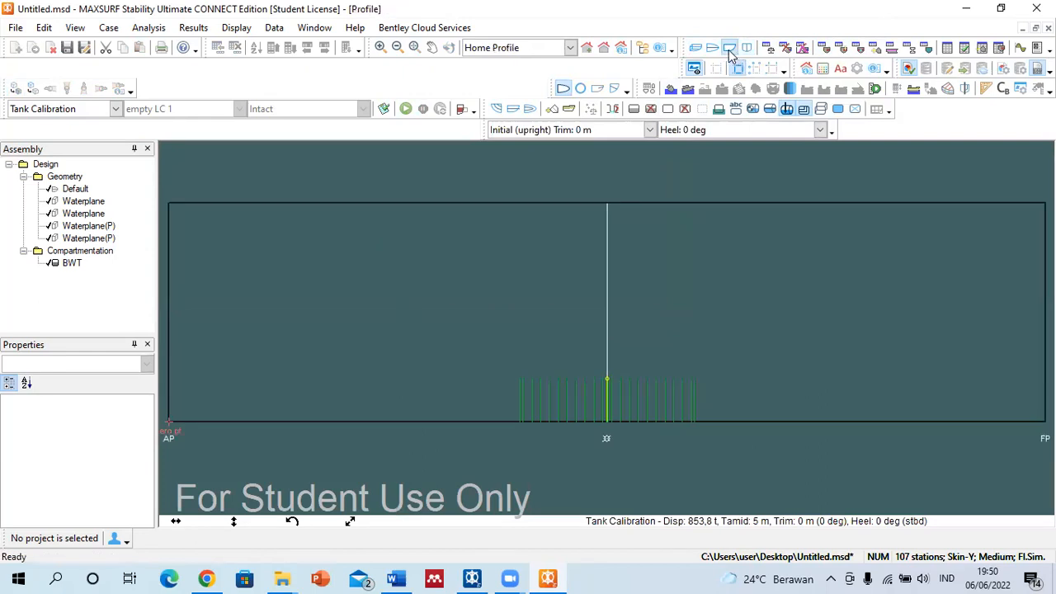
{"action": "left_click", "coordinate": [71, 239]}
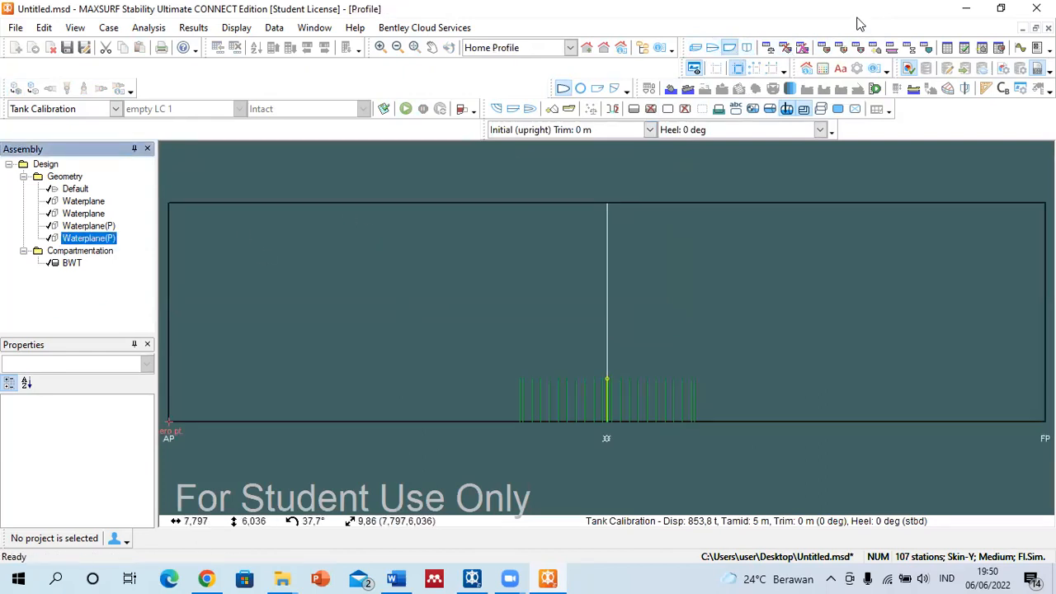
{"action": "left_click", "coordinate": [824, 47]}
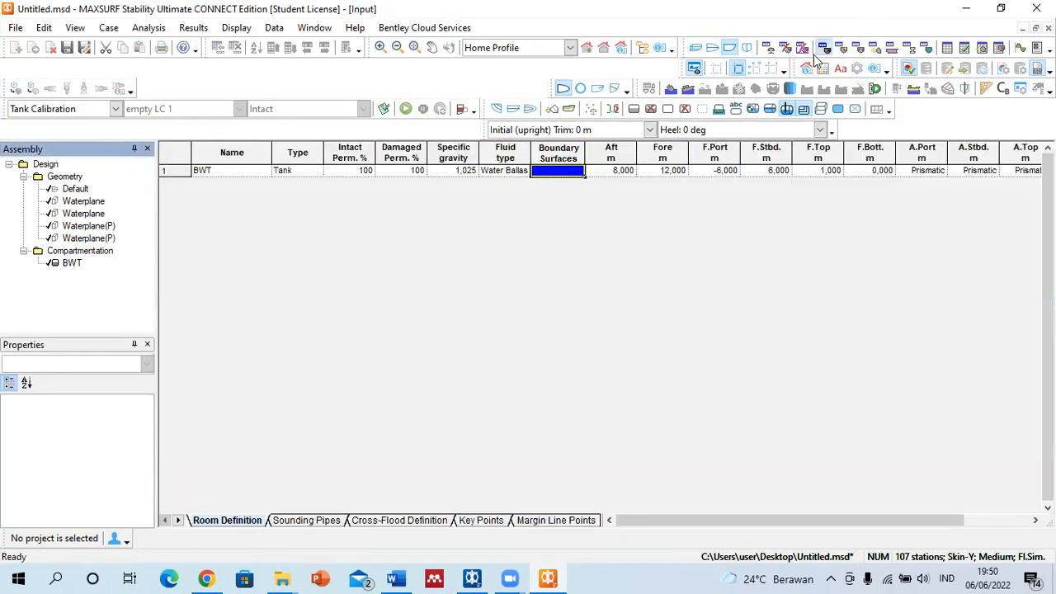
Set BWT's F.Top to 2 m, rerun the tank calibration and check the tank in the body plan.
{"action": "left_click", "coordinate": [821, 172]}
{"action": "type", "text": "2"}
{"action": "key", "text": "Return"}
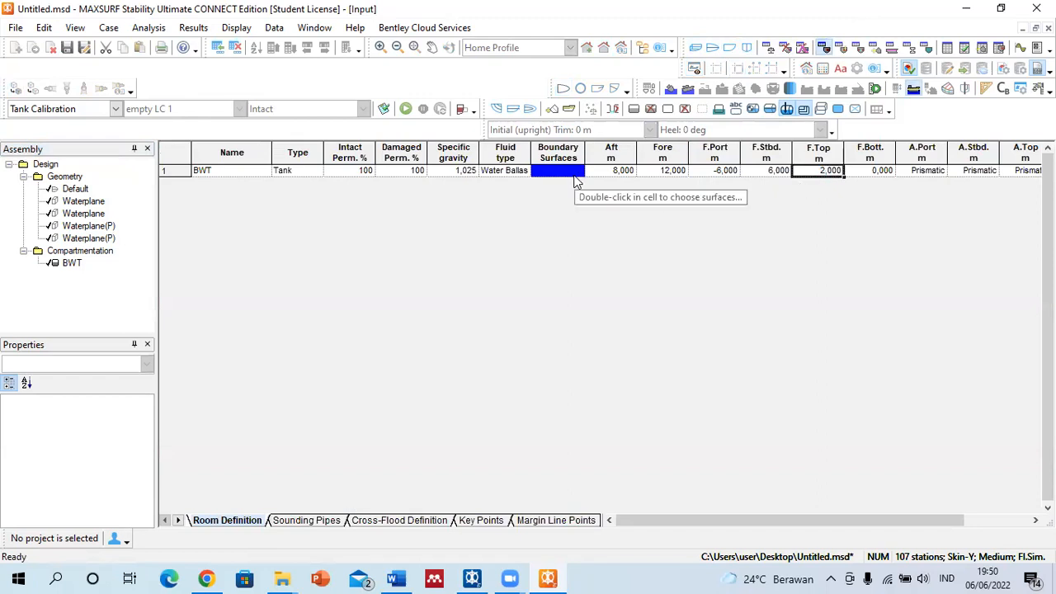
{"action": "left_click", "coordinate": [408, 110]}
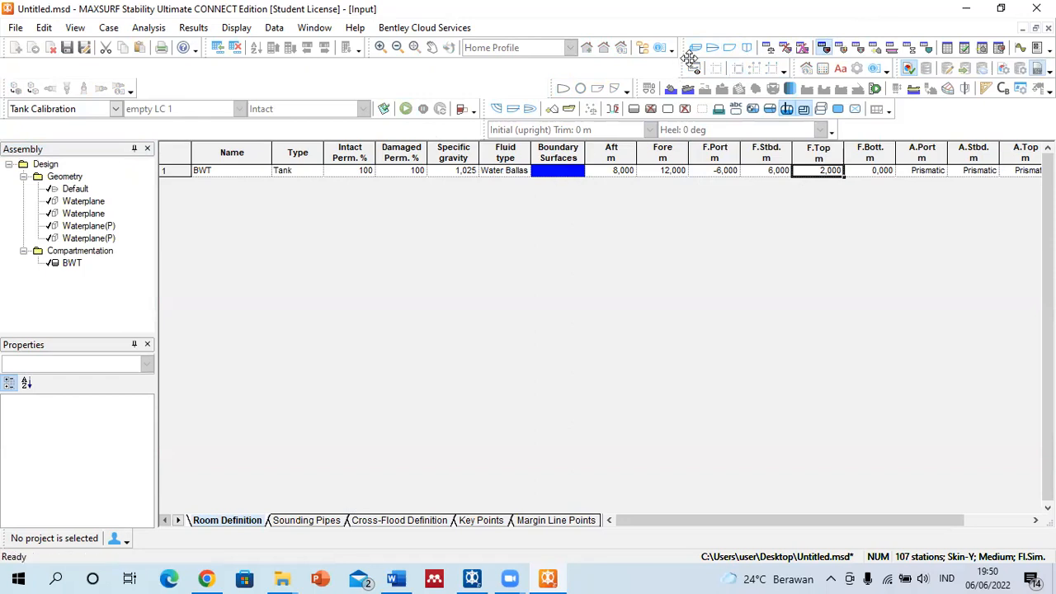
{"action": "left_click", "coordinate": [747, 47]}
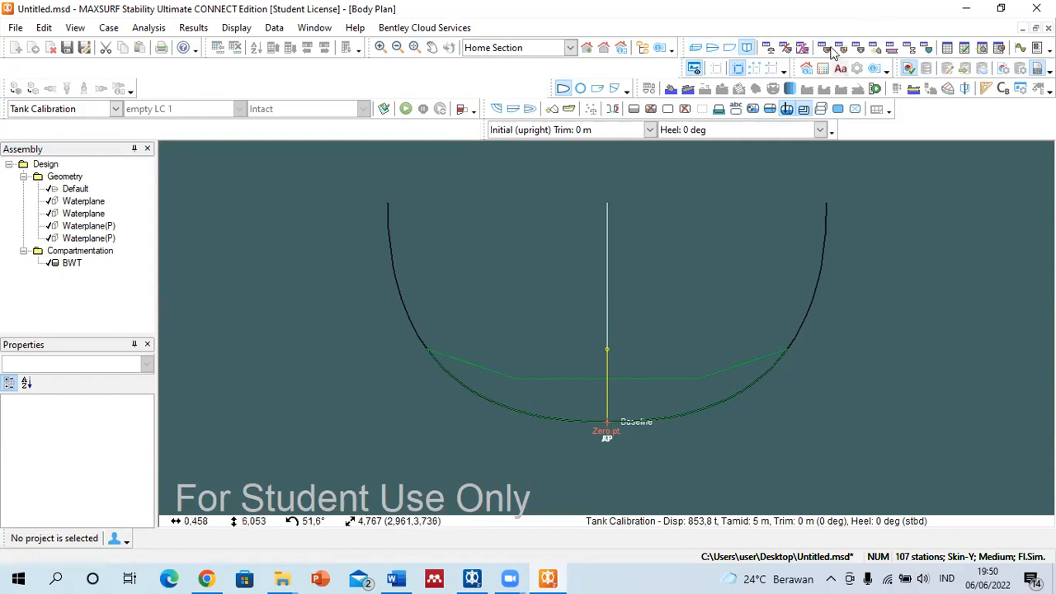
Set BWT's F.Top to 3 m, keep only the second Waterplane surface pair as its boundaries, and rerun the tank calibration.
{"action": "left_click", "coordinate": [824, 48]}
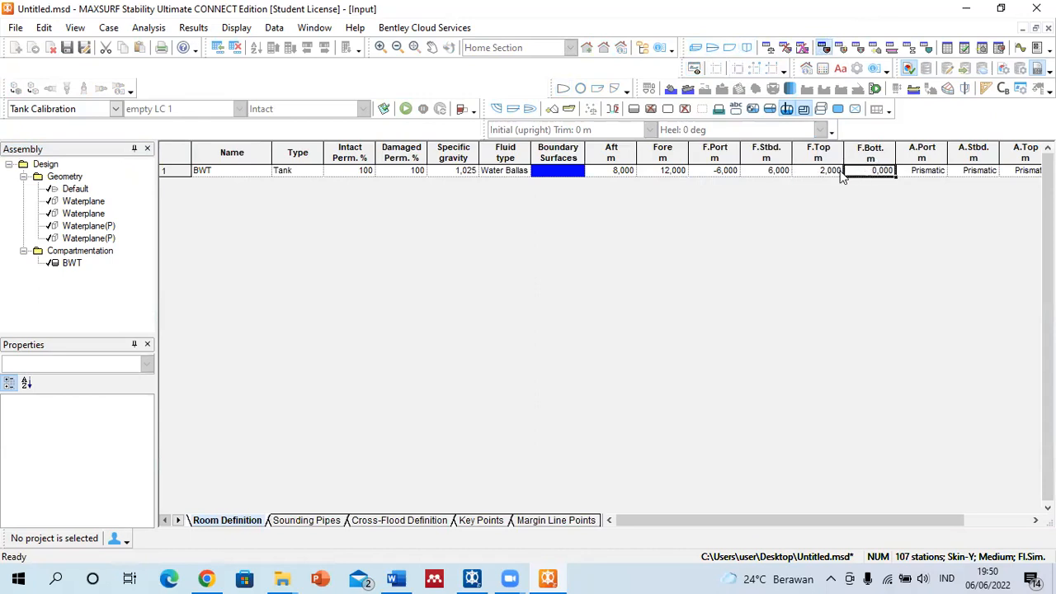
{"action": "type", "text": "3"}
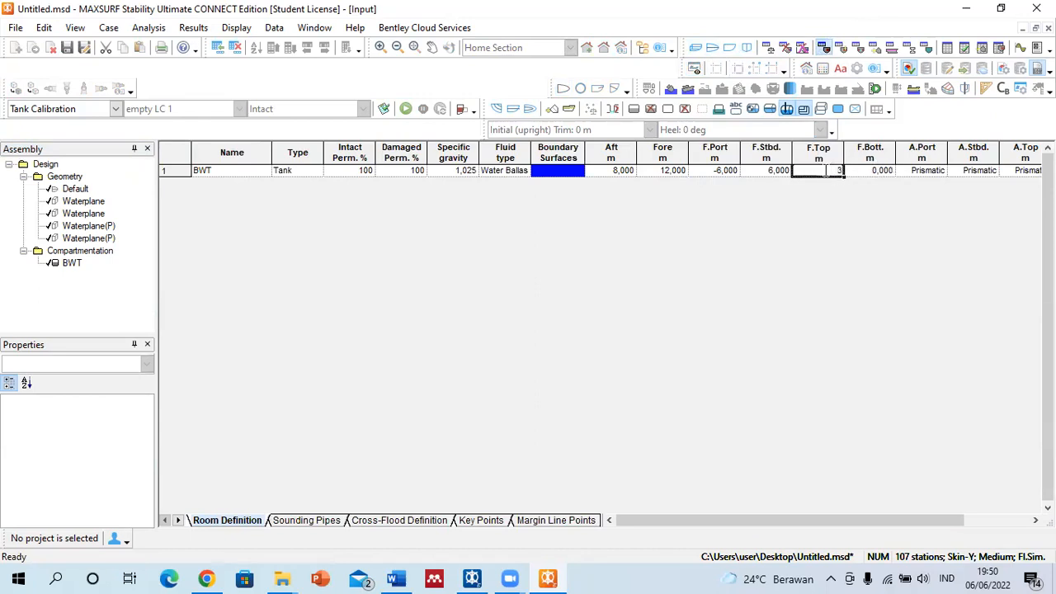
{"action": "double_click", "coordinate": [551, 171]}
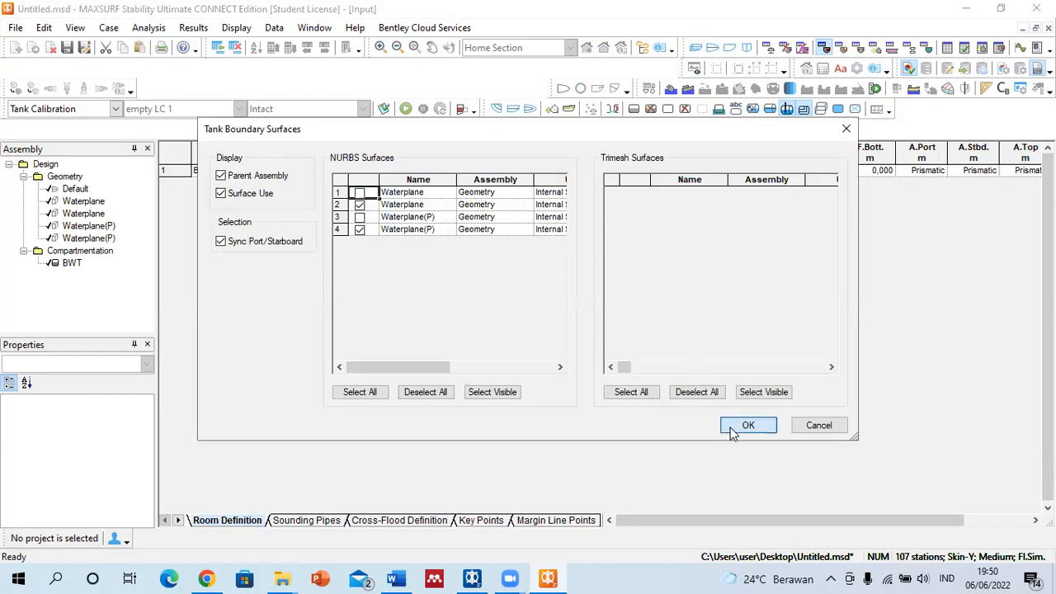
{"action": "left_click", "coordinate": [732, 429]}
{"action": "left_click", "coordinate": [405, 108]}
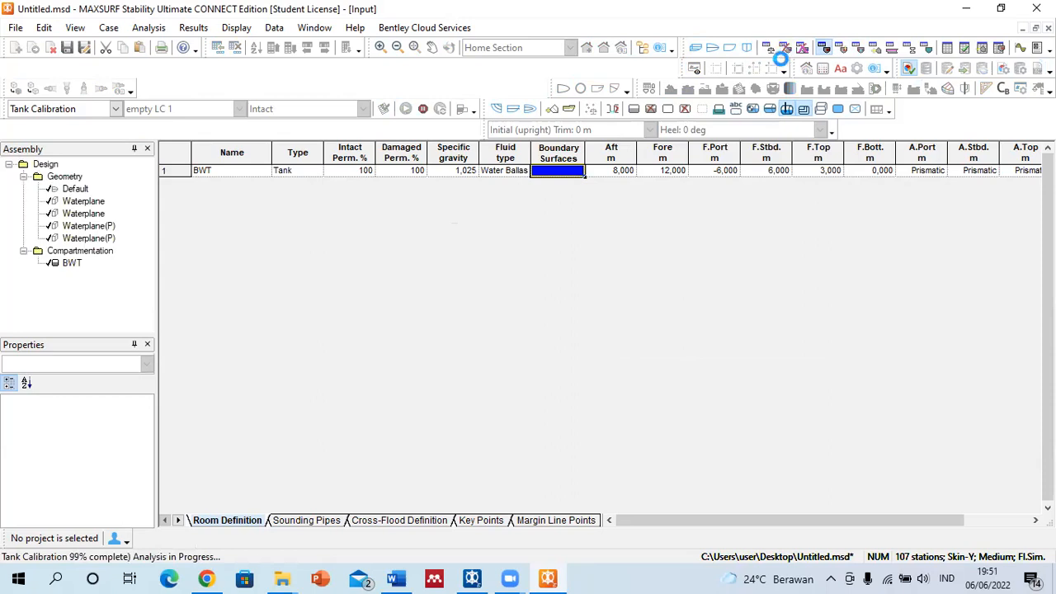
{"action": "left_click", "coordinate": [748, 47]}
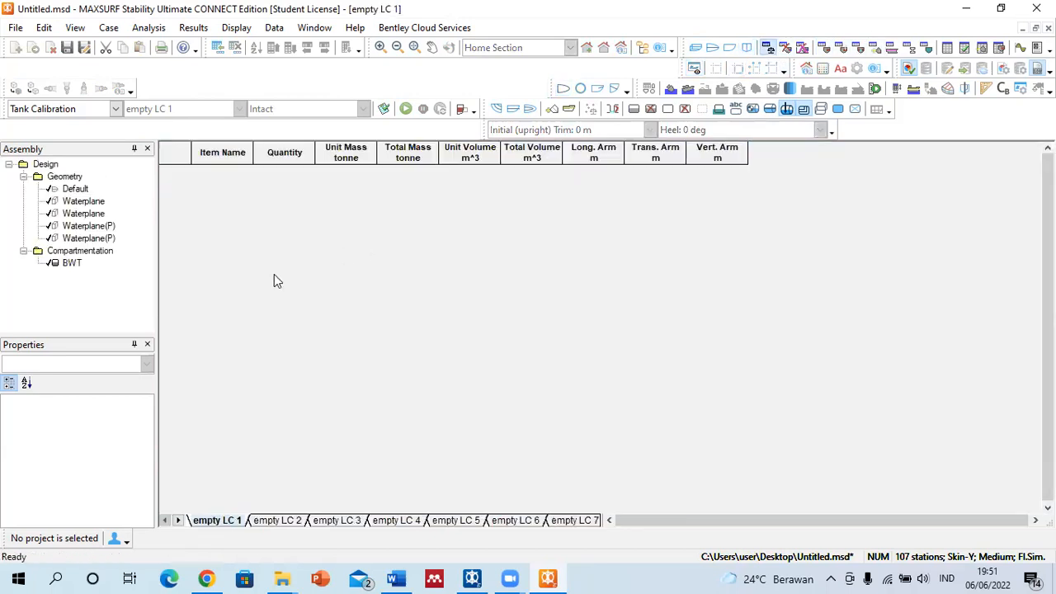
Add a second tank to the room definition table, name it BWT and set its fluid type to water ballast.
{"action": "left_click", "coordinate": [826, 48]}
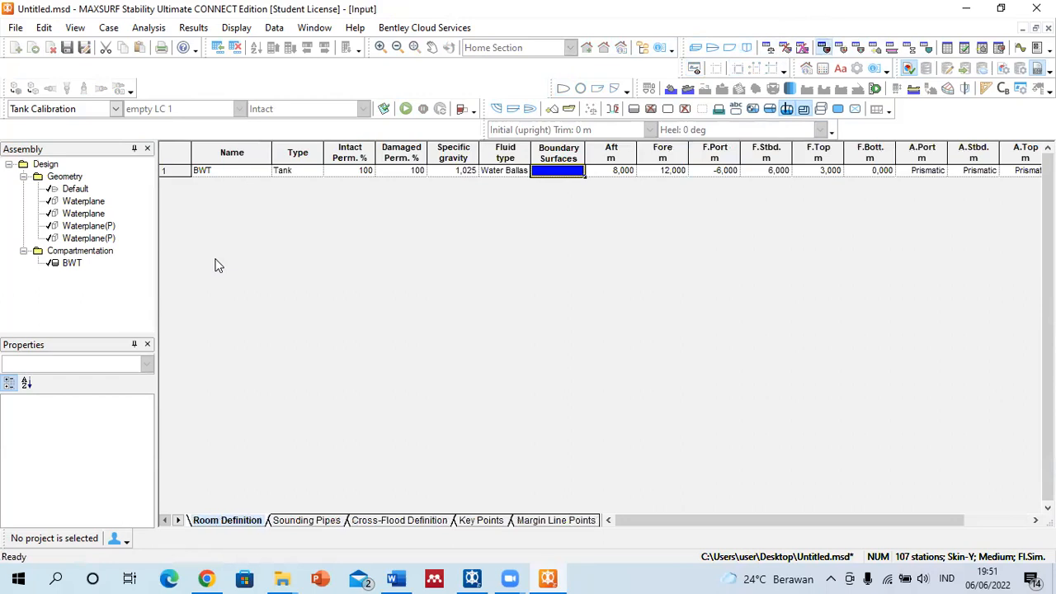
{"action": "key", "text": "ctrl+a"}
{"action": "left_click", "coordinate": [243, 186]}
{"action": "type", "text": "B"}
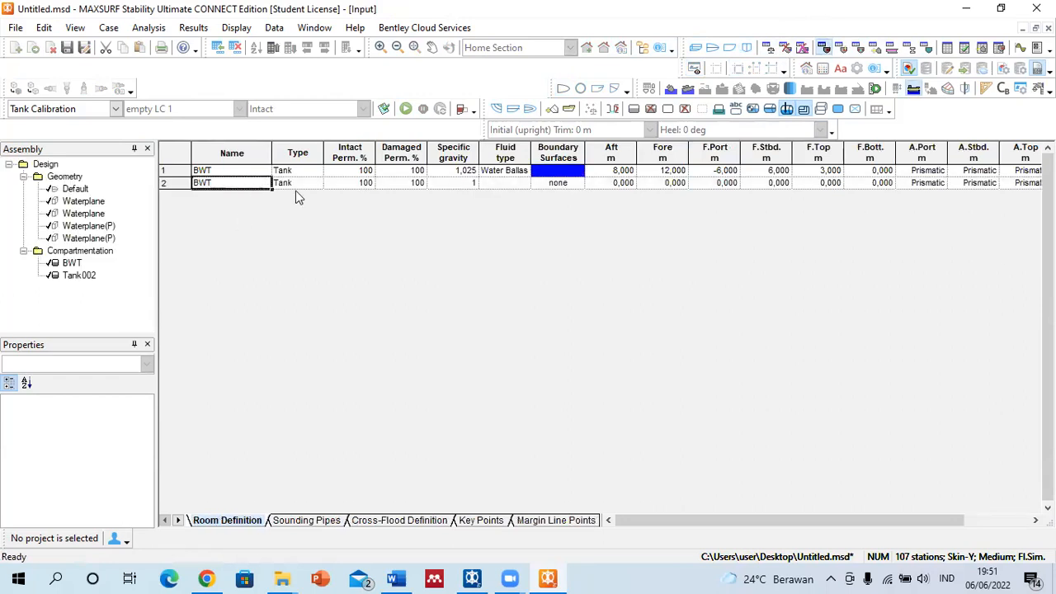
{"action": "left_click", "coordinate": [500, 183]}
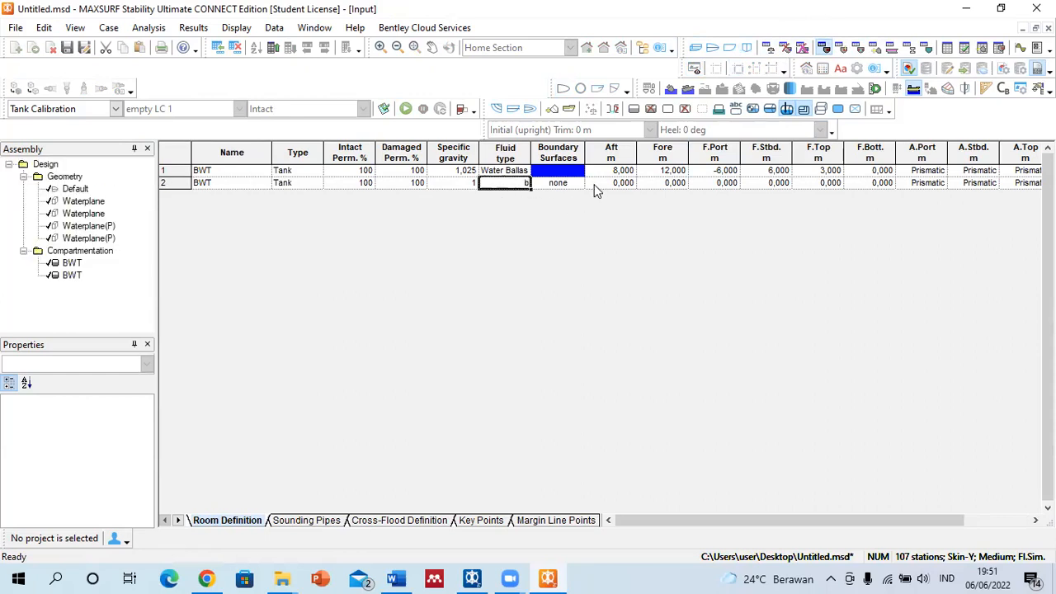
Set the second BWT's limits to Aft 8 m, Fore 12 m, F.Port -6 m, F.Stbd. 6 m and F.Top 6 m.
{"action": "left_click", "coordinate": [603, 183]}
{"action": "type", "text": "8"}
{"action": "key", "text": "Tab"}
{"action": "type", "text": "12"}
{"action": "key", "text": "Tab"}
{"action": "type", "text": "-6"}
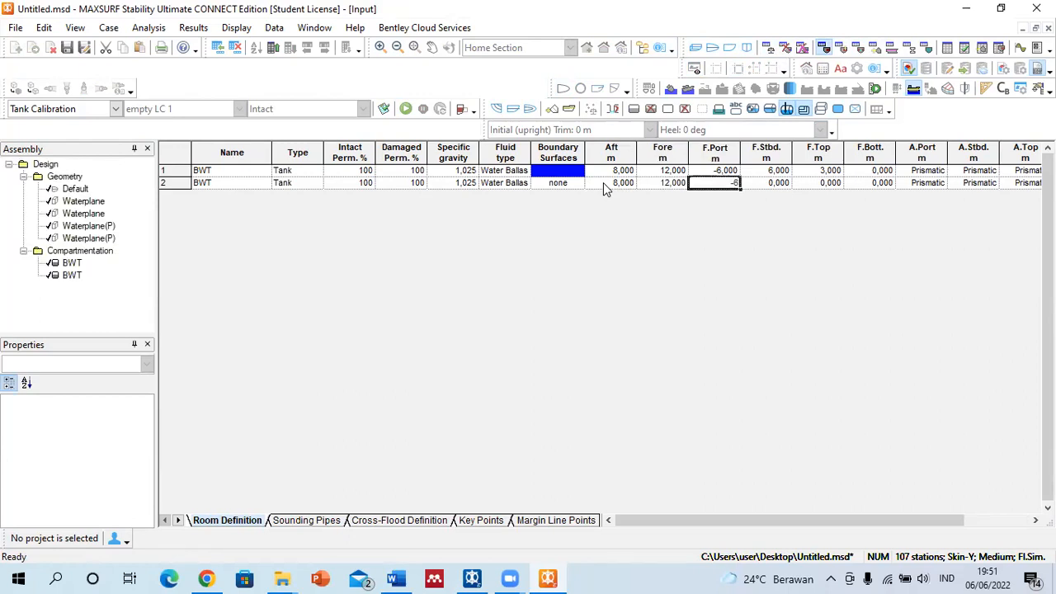
{"action": "key", "text": "Tab"}
{"action": "type", "text": "6"}
{"action": "key", "text": "Tab"}
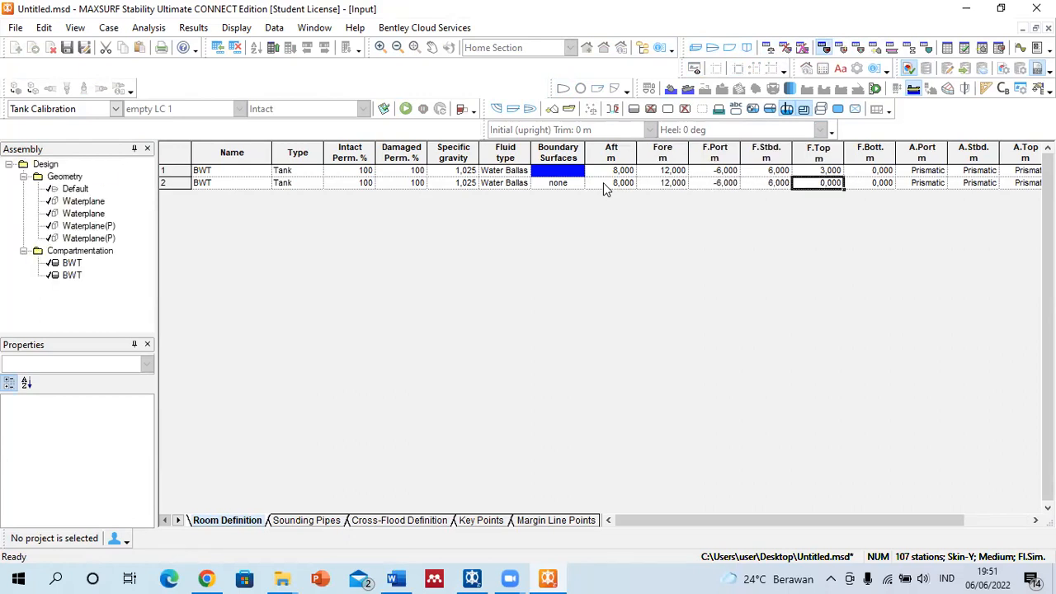
{"action": "type", "text": "6"}
Assign the first Waterplane surface and its port counterpart as the second BWT's boundary surfaces.
{"action": "double_click", "coordinate": [568, 183]}
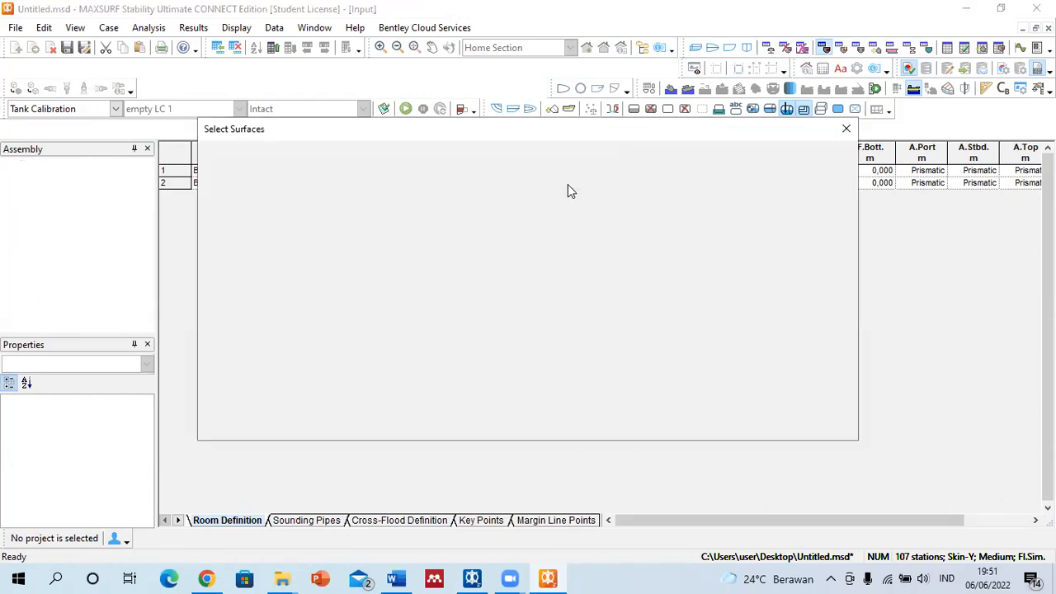
{"action": "left_click", "coordinate": [361, 193]}
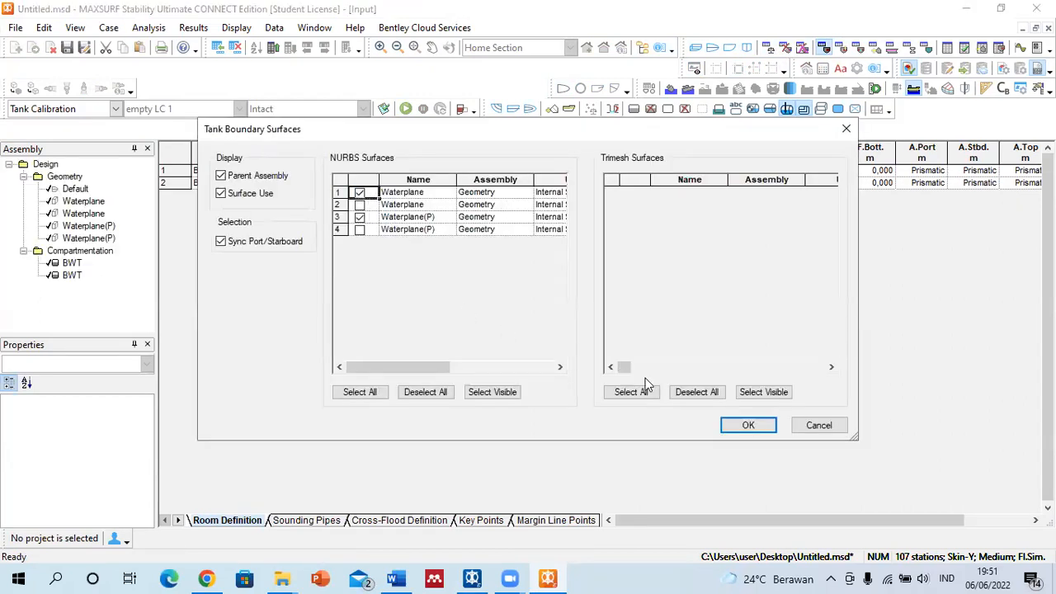
{"action": "left_click", "coordinate": [748, 425]}
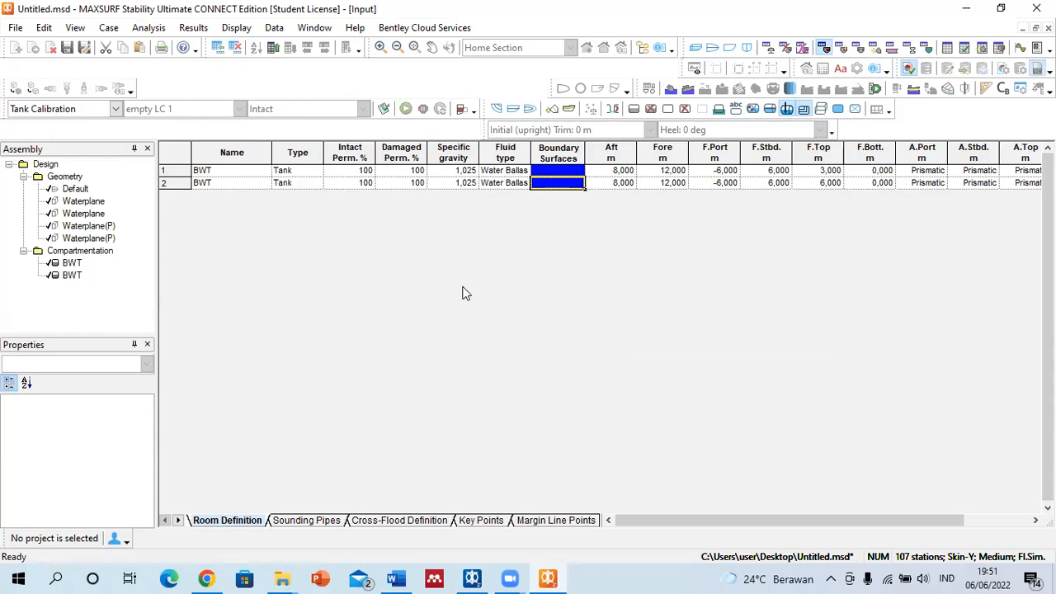
Inspect both BWT tanks in the body plan, profile, plan and perspective views.
{"action": "left_click", "coordinate": [748, 48]}
{"action": "scroll", "coordinate": [455, 302], "scroll_direction": "down", "scroll_amount": 2}
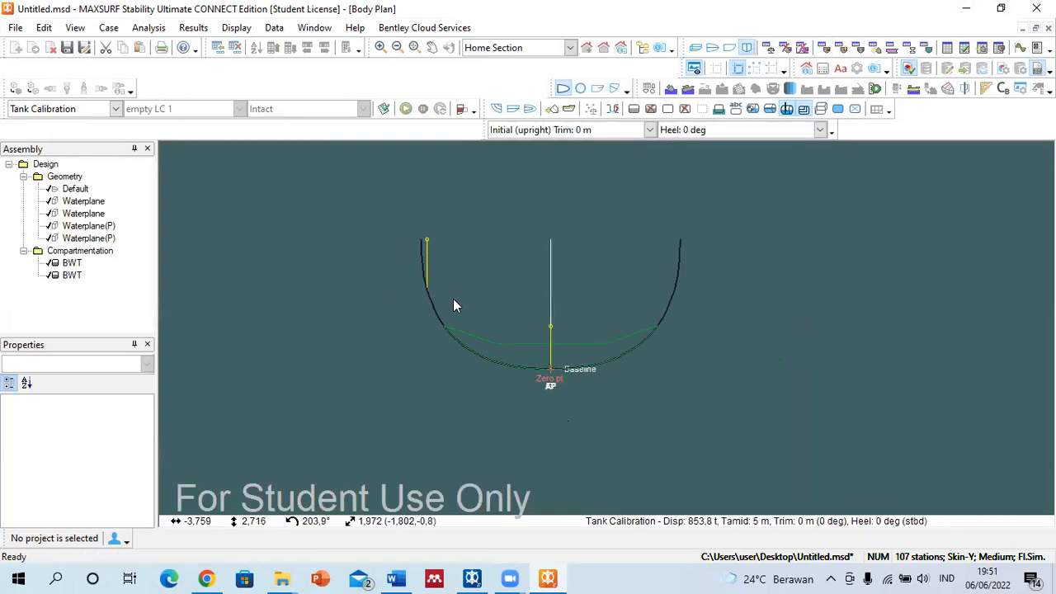
{"action": "left_click", "coordinate": [730, 47]}
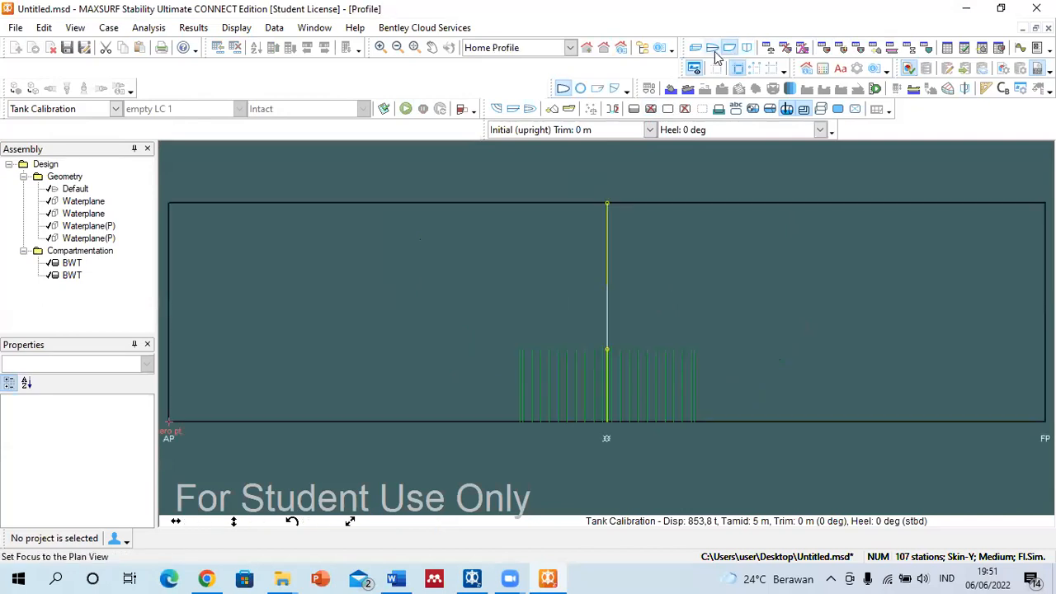
{"action": "left_click", "coordinate": [713, 47]}
{"action": "left_click", "coordinate": [695, 47]}
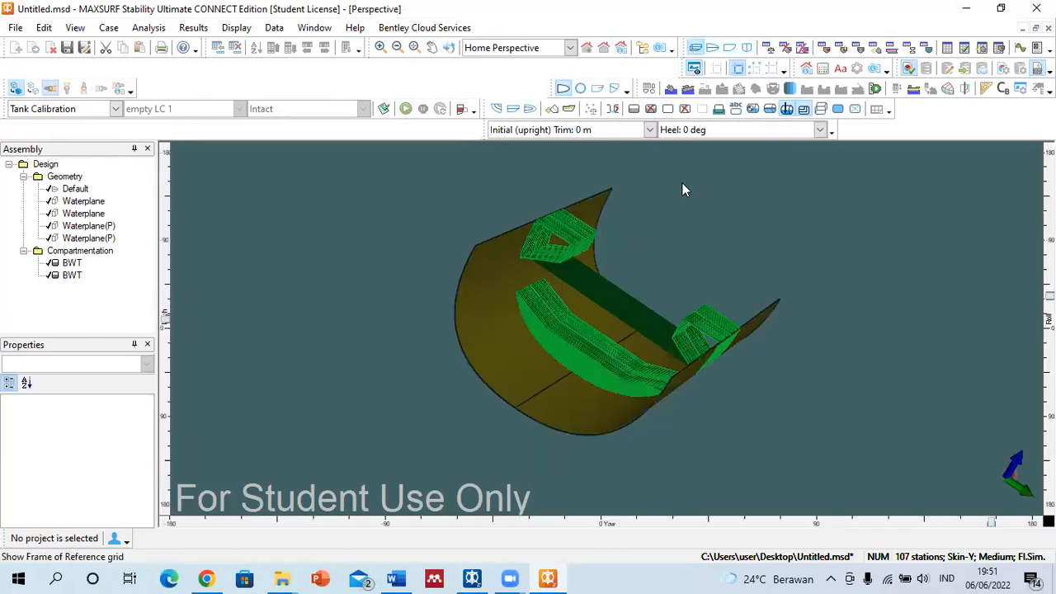
{"action": "scroll", "coordinate": [612, 293], "scroll_direction": "up", "scroll_amount": 2}
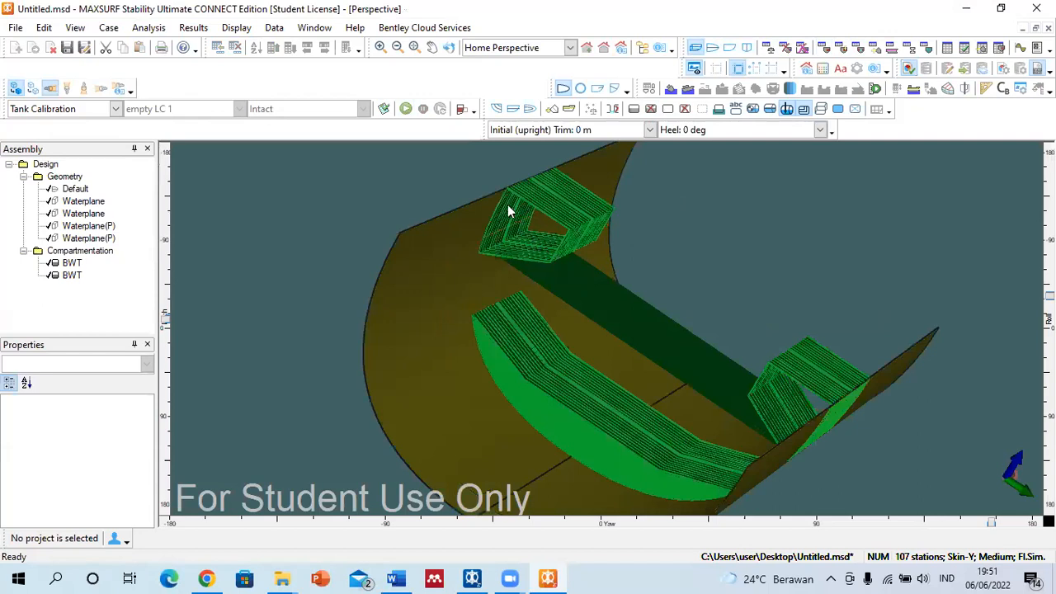
{"action": "scroll", "coordinate": [508, 207], "scroll_direction": "up", "scroll_amount": 2}
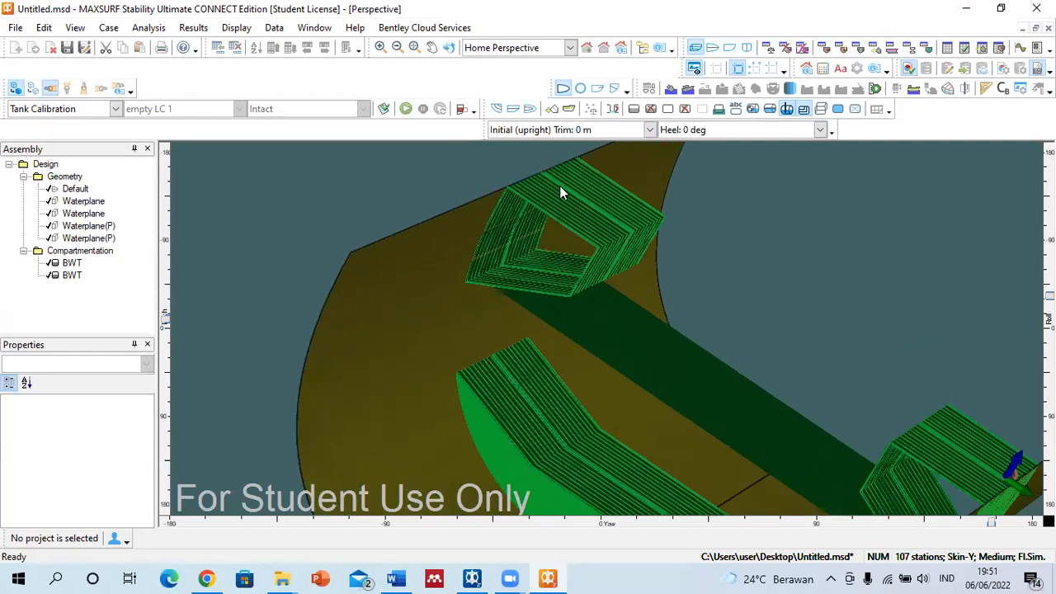
Show the tank section outlines and tank labels in the body plan and hide the sounding pipes.
{"action": "left_click", "coordinate": [747, 47]}
{"action": "left_click", "coordinate": [819, 100]}
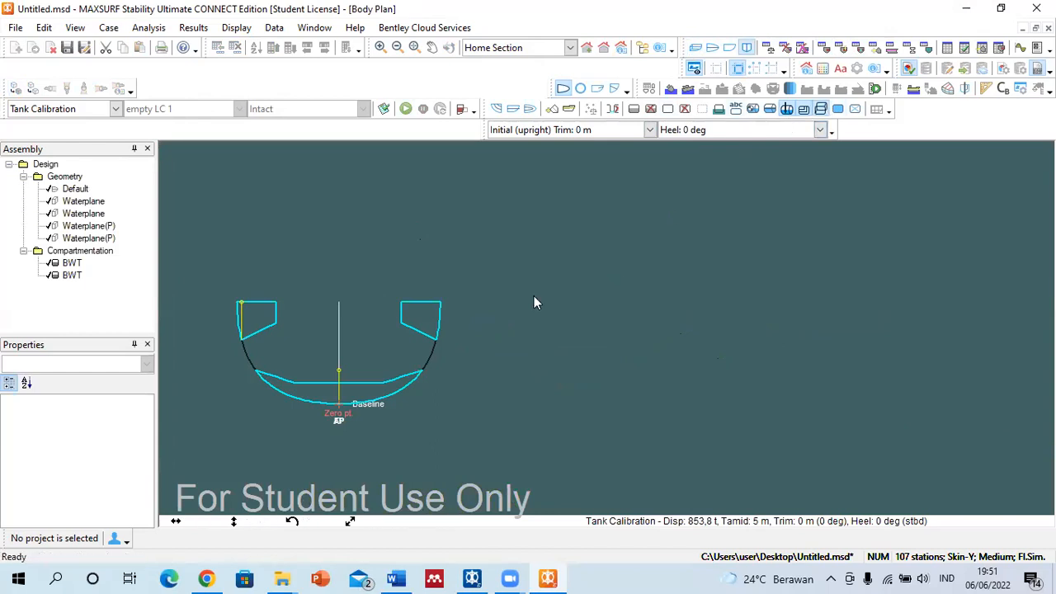
{"action": "scroll", "coordinate": [224, 346], "scroll_direction": "up", "scroll_amount": 2}
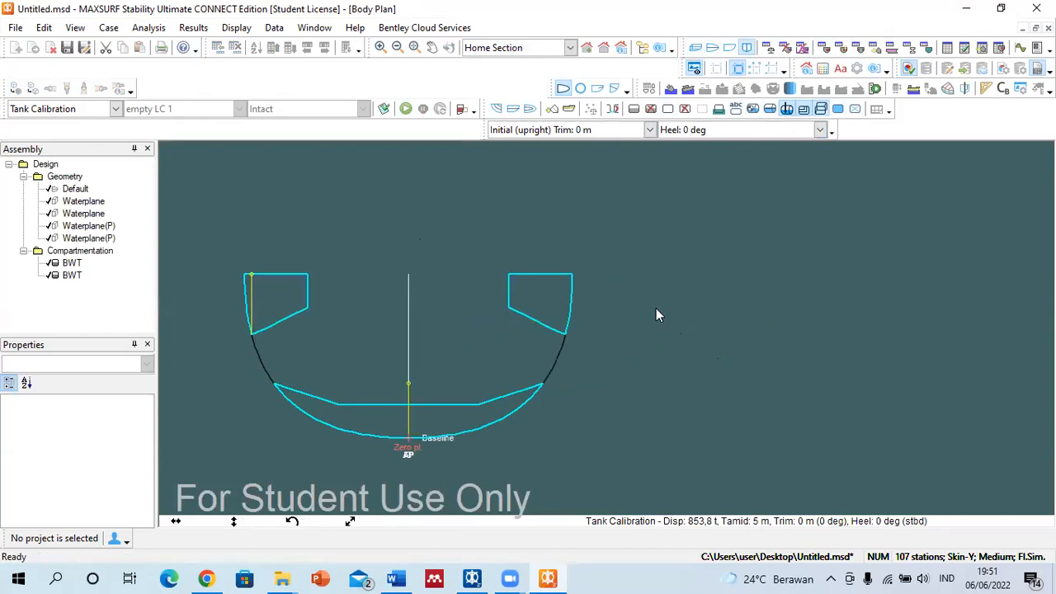
{"action": "left_click", "coordinate": [703, 109]}
{"action": "left_click", "coordinate": [752, 111]}
{"action": "left_click", "coordinate": [785, 108]}
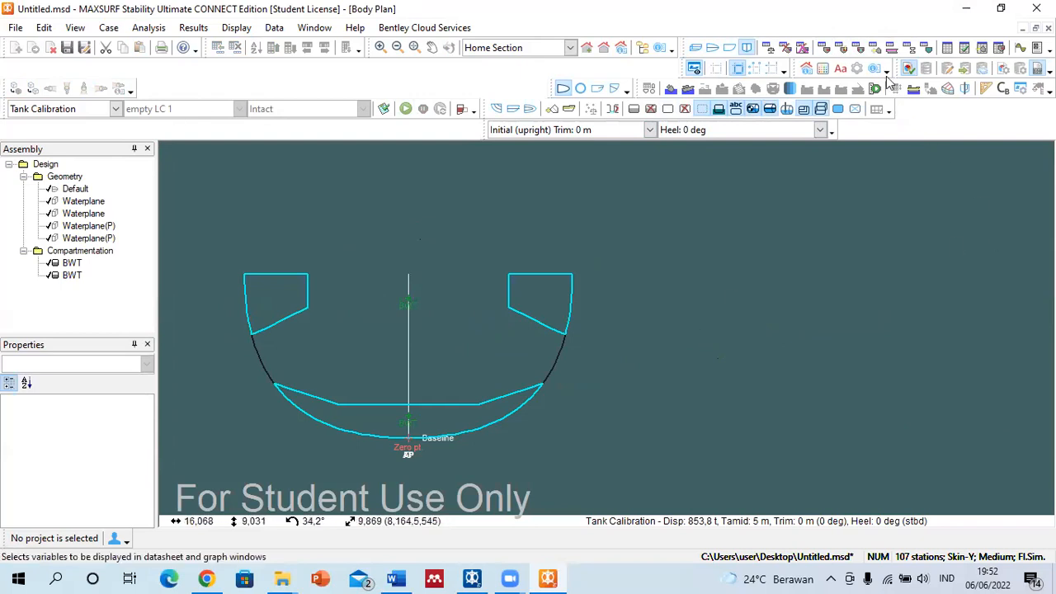
Review the two tanks' room definitions and examine their shapes inside the hull in perspective from another angle.
{"action": "left_click", "coordinate": [767, 48]}
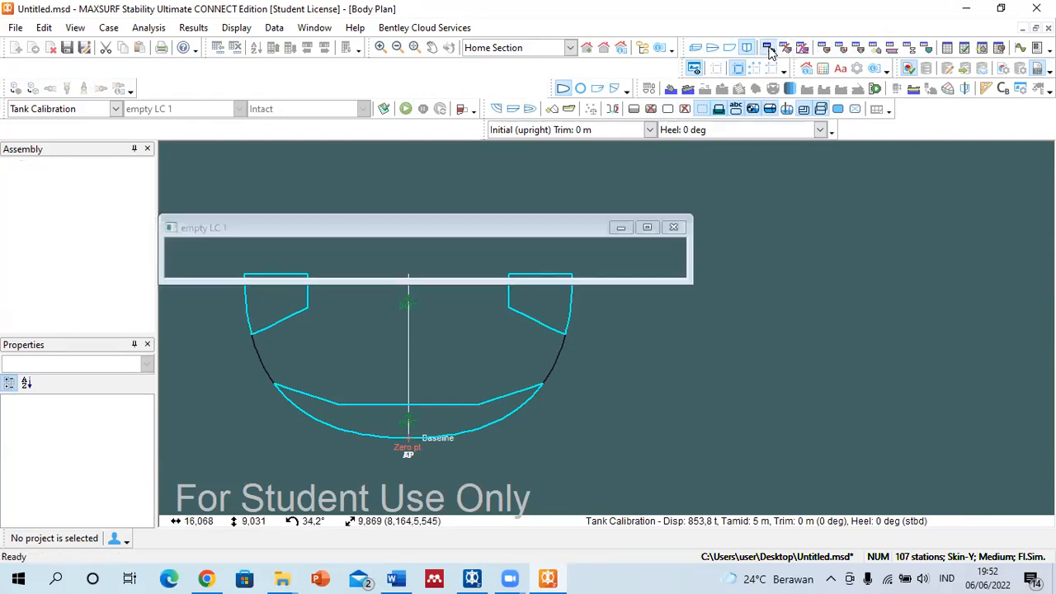
{"action": "left_click", "coordinate": [824, 48]}
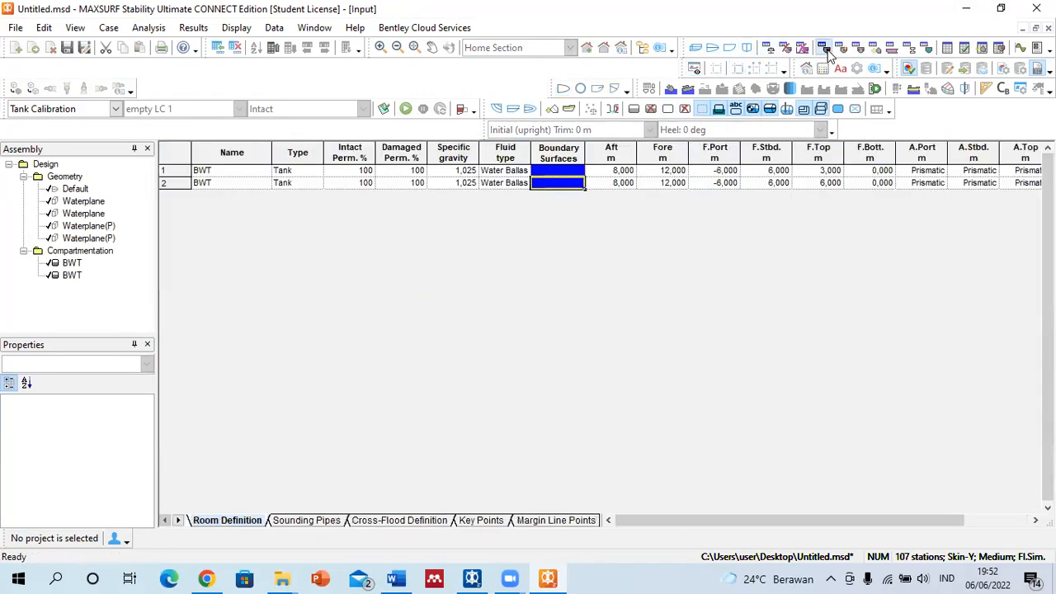
{"action": "mouse_move", "coordinate": [792, 520]}
{"action": "left_mouse_down"}
{"action": "mouse_move", "coordinate": [859, 518]}
{"action": "mouse_move", "coordinate": [788, 520]}
{"action": "left_mouse_up"}
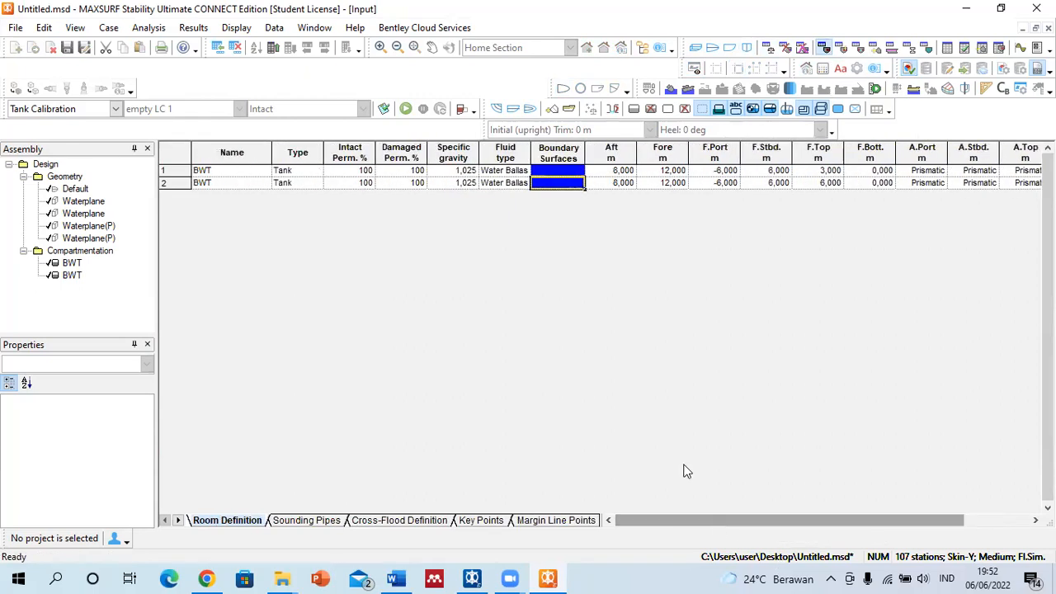
{"action": "left_click", "coordinate": [767, 47]}
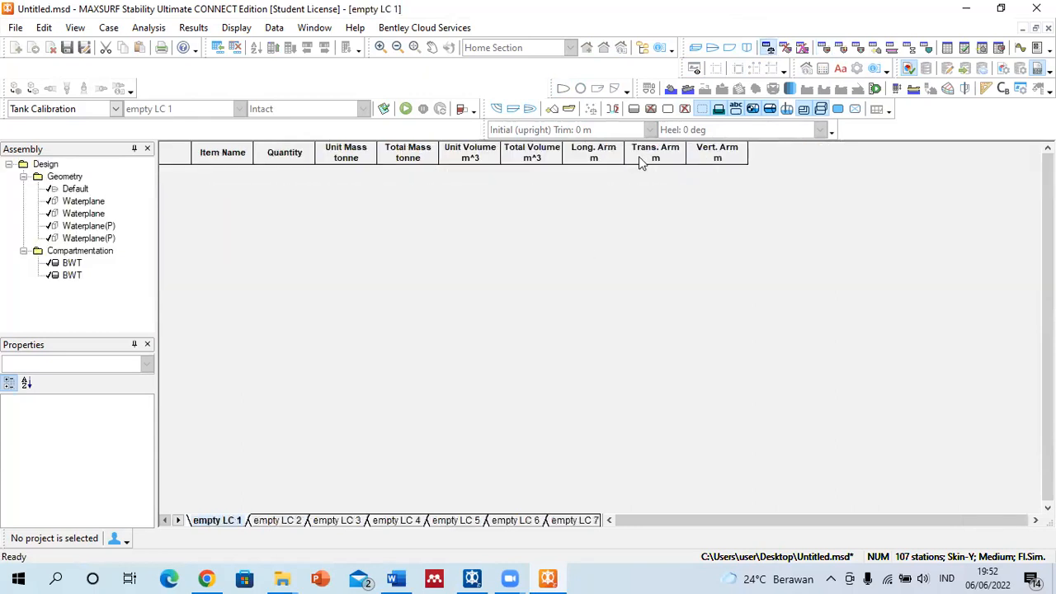
{"action": "left_click", "coordinate": [695, 50]}
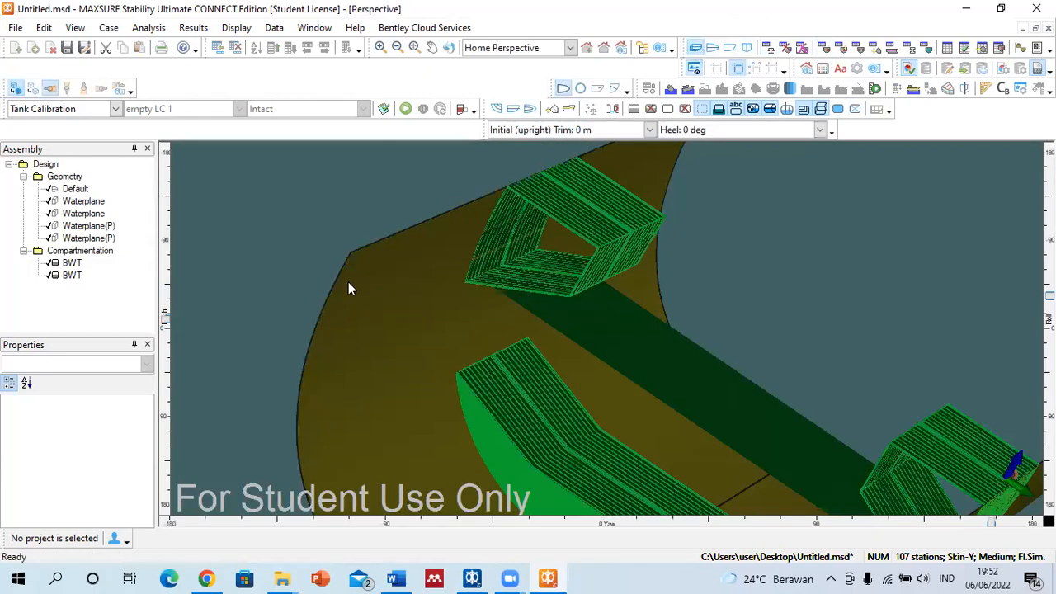
{"action": "scroll", "coordinate": [348, 282], "scroll_direction": "down", "scroll_amount": 3}
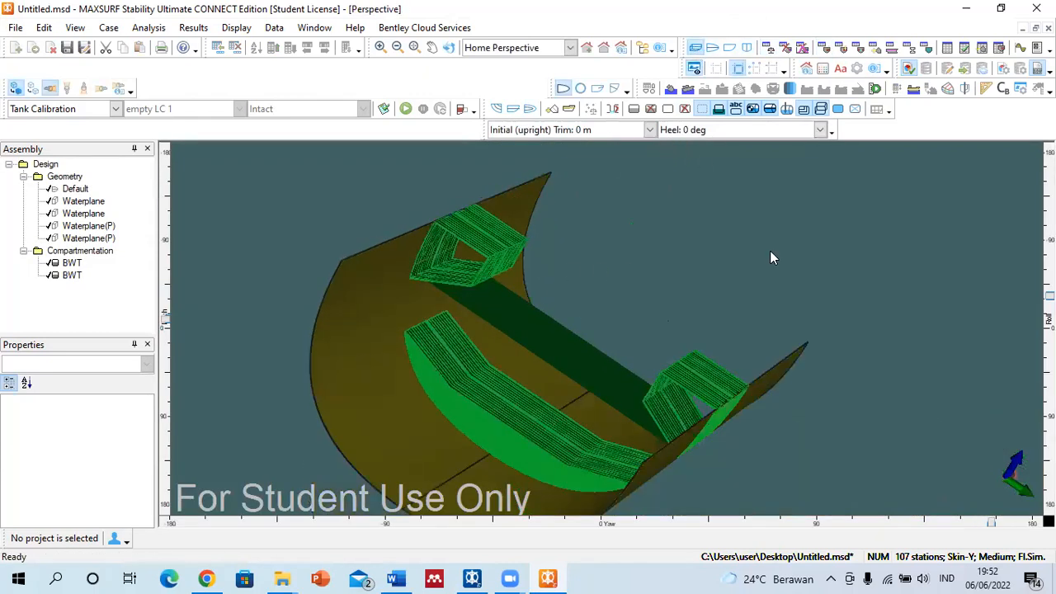
{"action": "left_click", "coordinate": [523, 349]}
{"action": "left_click", "coordinate": [673, 264]}
{"action": "mouse_move", "coordinate": [994, 526]}
{"action": "left_mouse_down"}
{"action": "mouse_move", "coordinate": [518, 495]}
{"action": "mouse_move", "coordinate": [657, 485]}
{"action": "mouse_move", "coordinate": [827, 440]}
{"action": "mouse_move", "coordinate": [1016, 362]}
{"action": "mouse_move", "coordinate": [956, 393]}
{"action": "mouse_move", "coordinate": [848, 249]}
{"action": "left_mouse_up"}
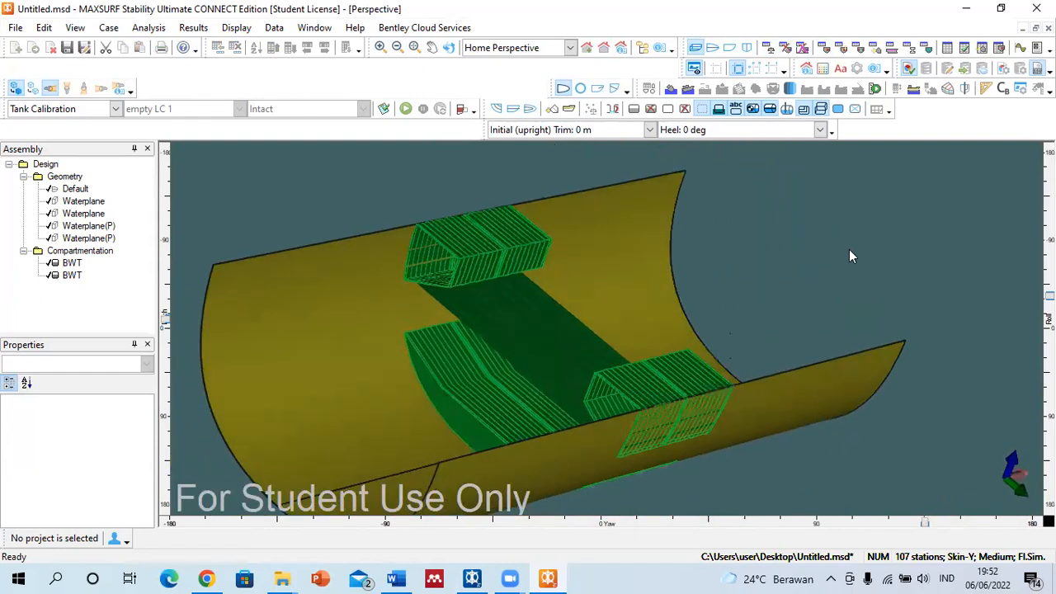
Review the tank calibration results for both BWT tanks and return to the body plan.
{"action": "left_click", "coordinate": [949, 48]}
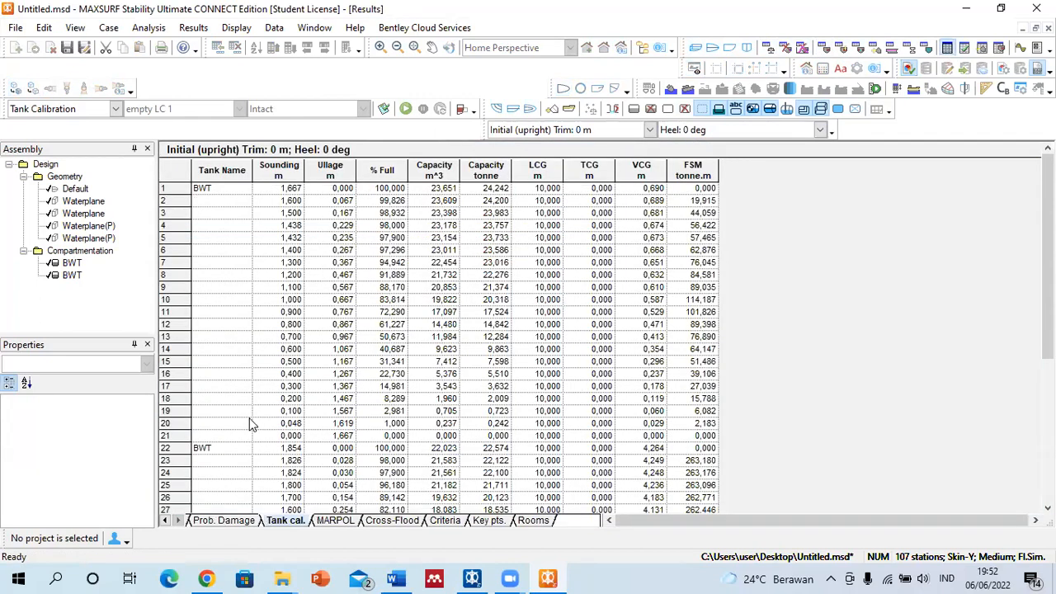
{"action": "left_click", "coordinate": [281, 448]}
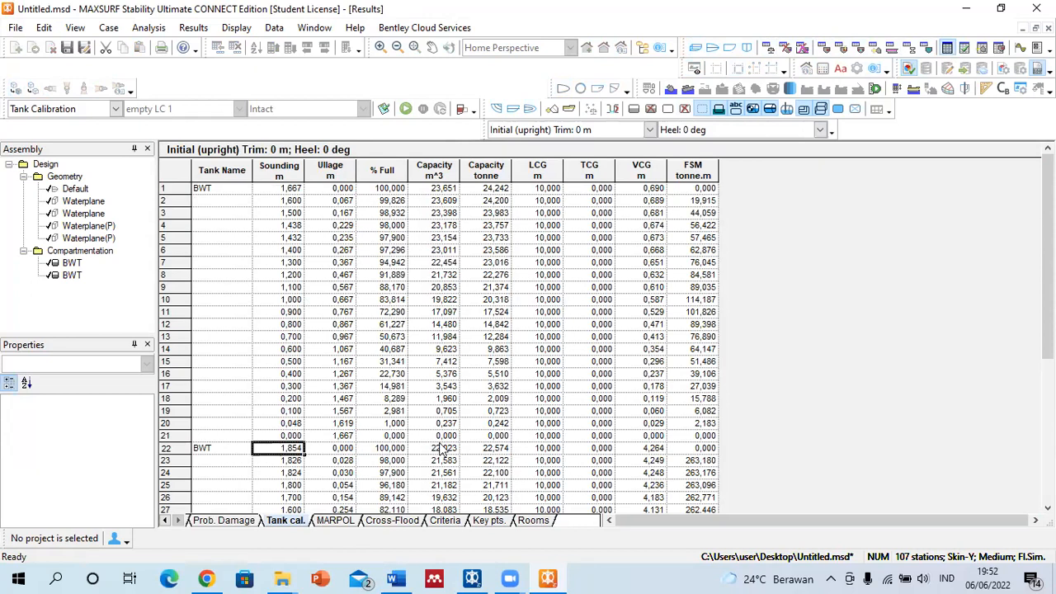
{"action": "left_click", "coordinate": [382, 448]}
{"action": "scroll", "coordinate": [379, 449], "scroll_direction": "down", "scroll_amount": 6}
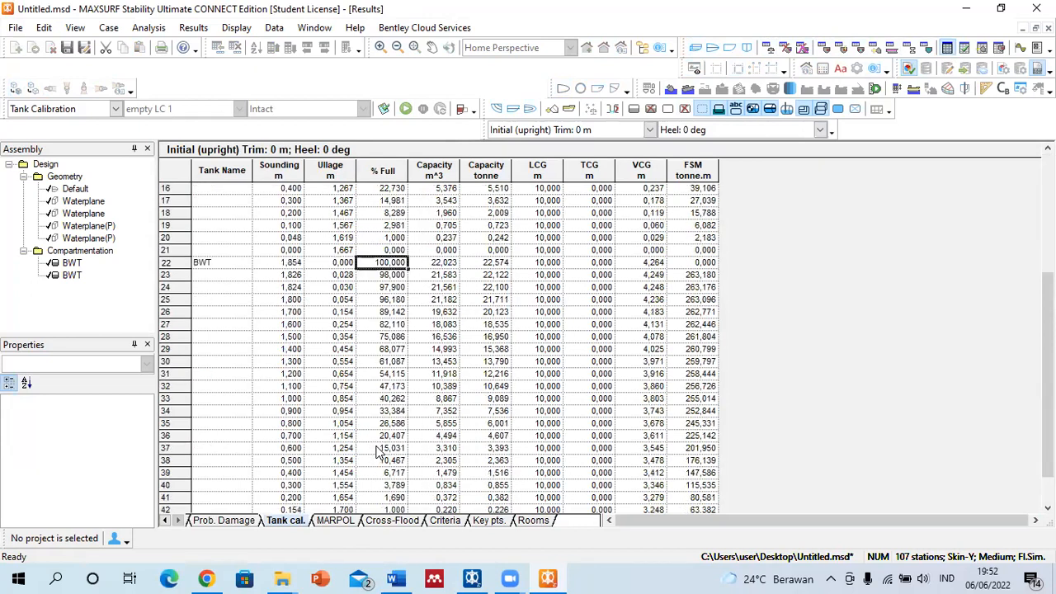
{"action": "left_click", "coordinate": [746, 47]}
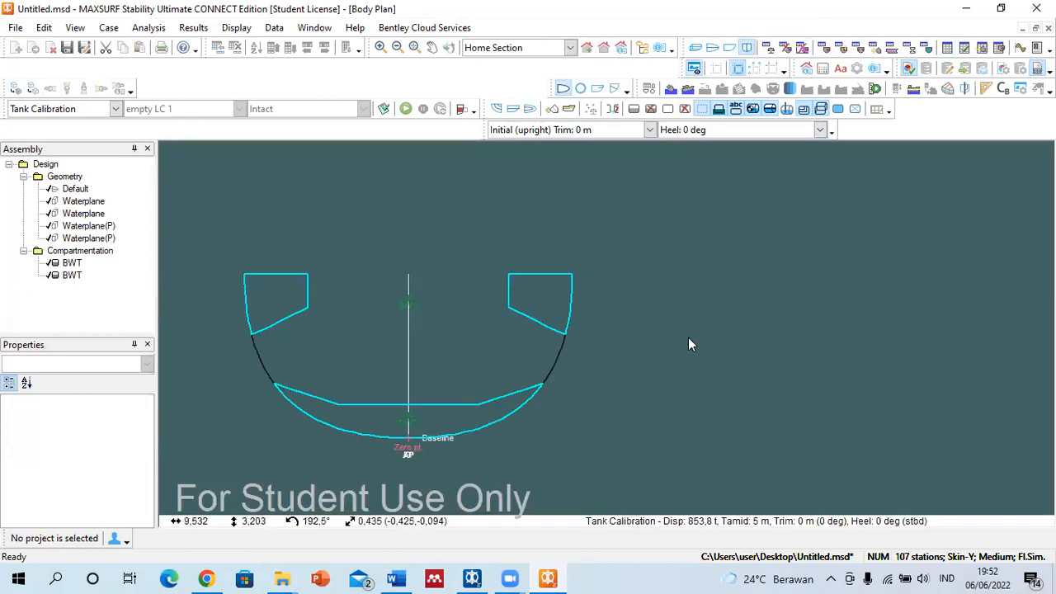
View the tanks in profile and plan, then set the analysis type to Large Angle Stability.
{"action": "left_click", "coordinate": [729, 48]}
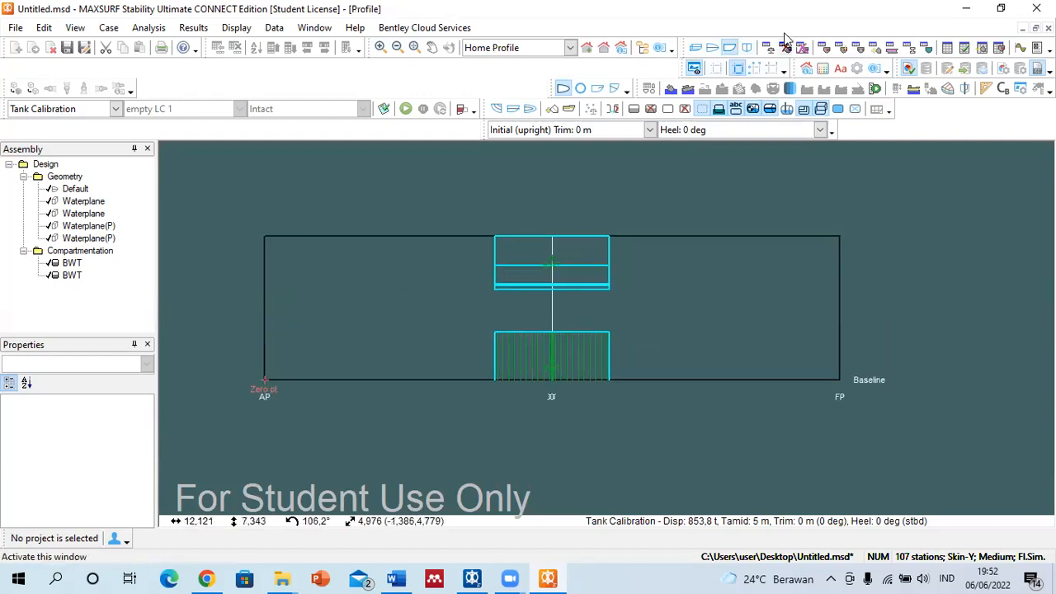
{"action": "left_click", "coordinate": [712, 48]}
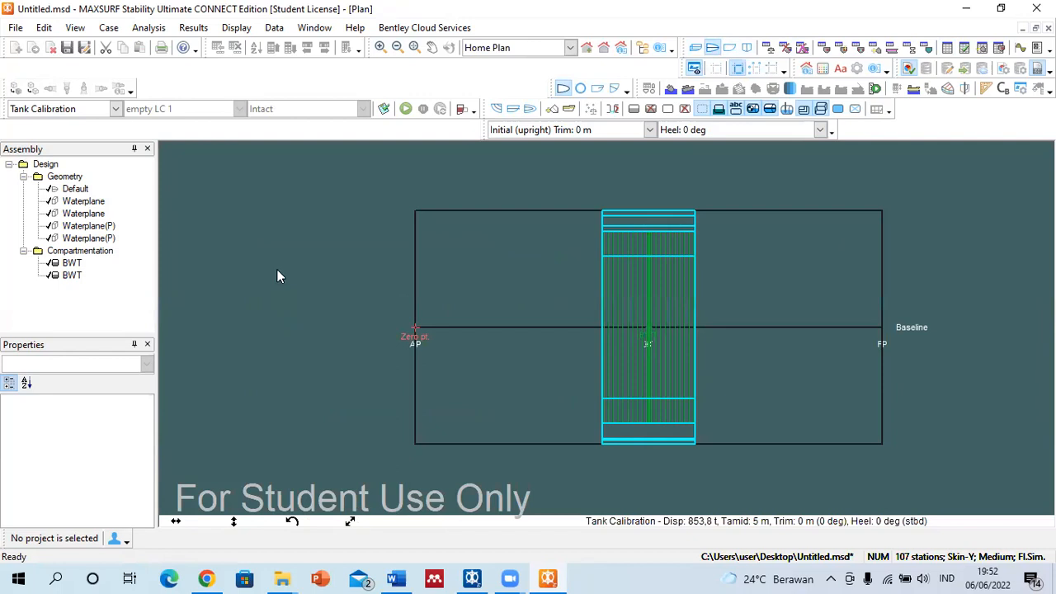
{"action": "left_click", "coordinate": [115, 108]}
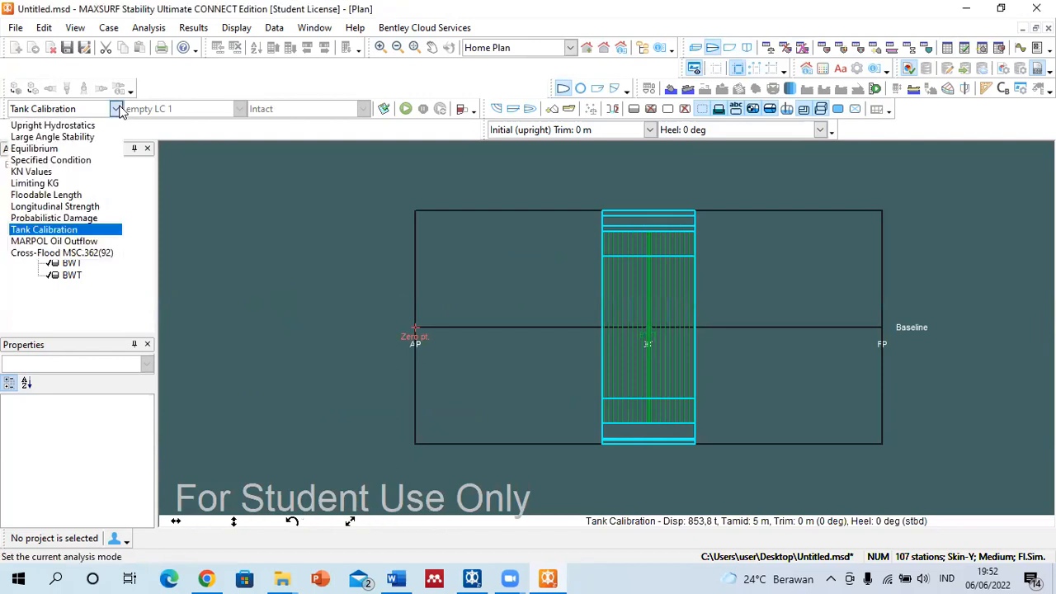
{"action": "left_click", "coordinate": [90, 140]}
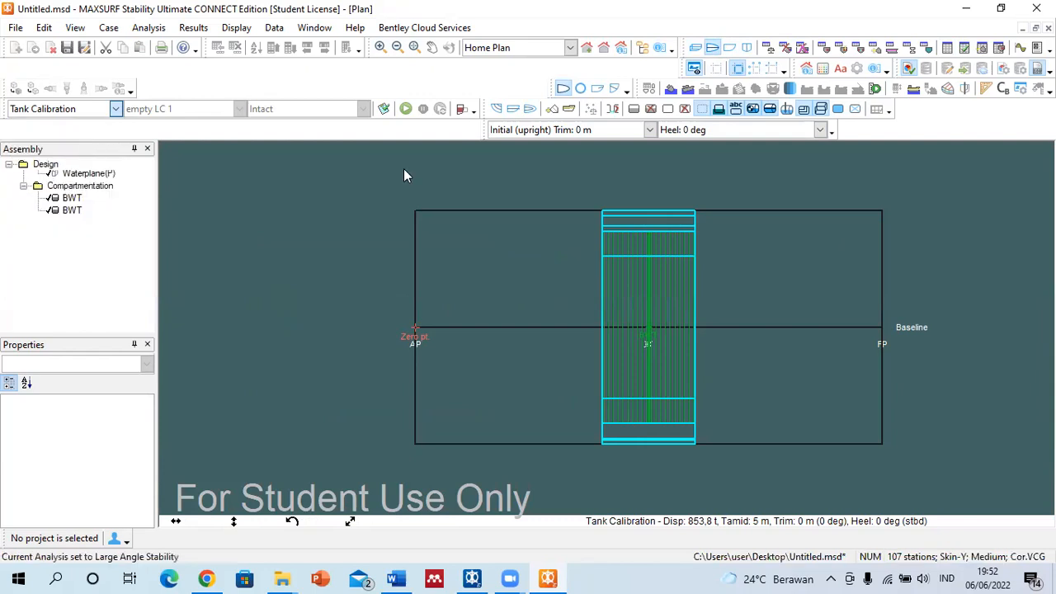
Add a loadcase named Loadcase 1 with the default tank loading set to 100 % full.
{"action": "left_click", "coordinate": [768, 51]}
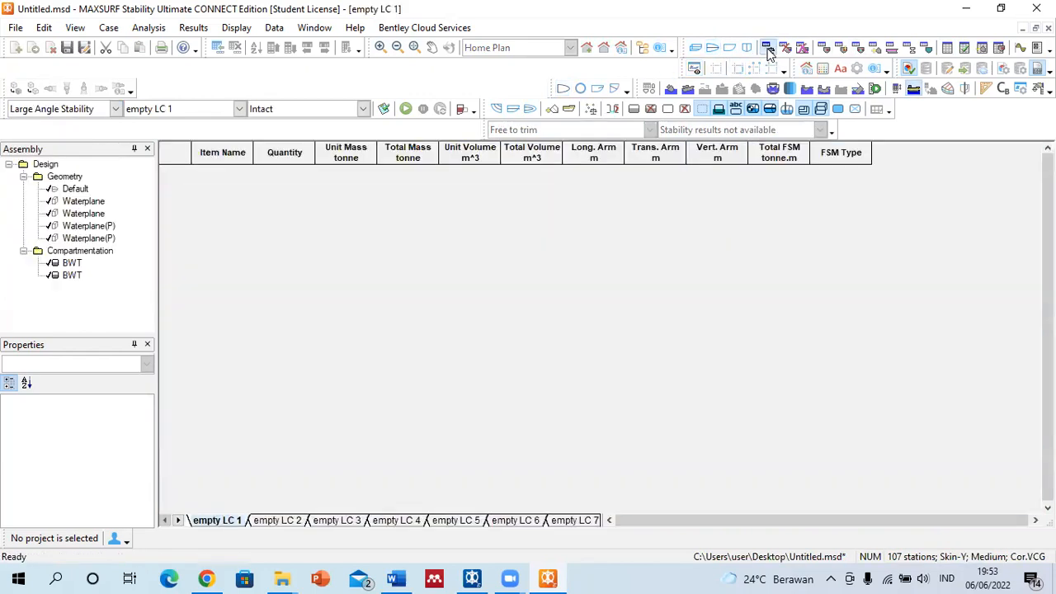
{"action": "left_click", "coordinate": [217, 50]}
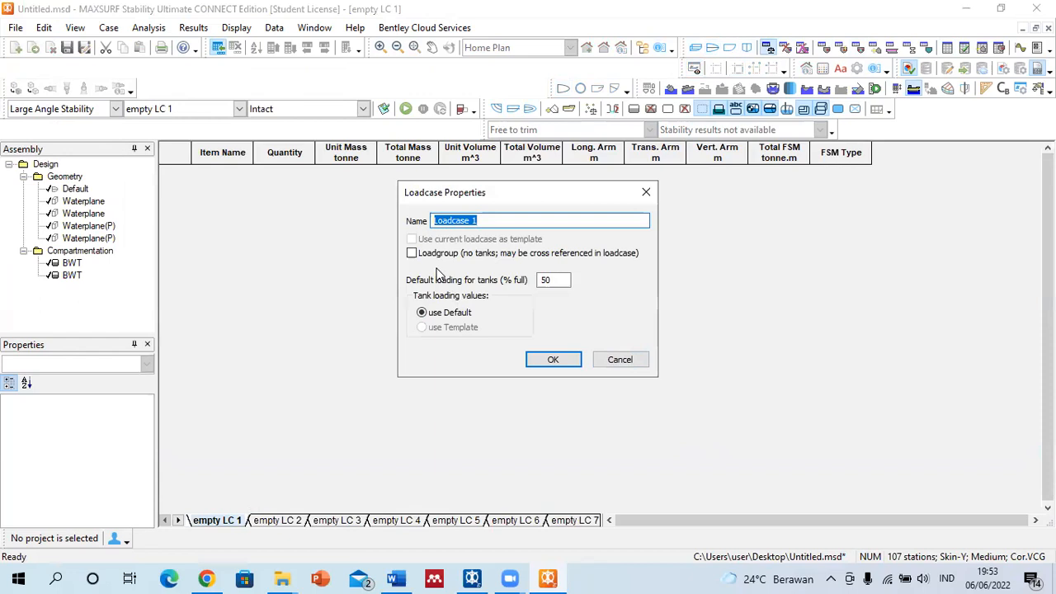
{"action": "double_click", "coordinate": [557, 277]}
{"action": "type", "text": "100"}
{"action": "key", "text": "Return"}
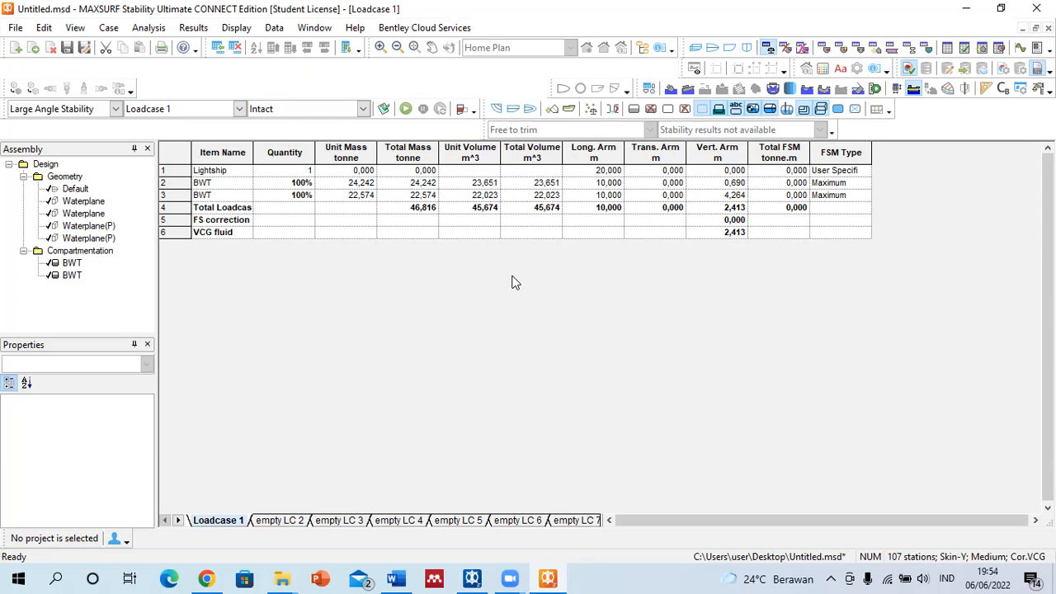
Review the damage cases and room definitions, widening the damage case table's Room column to fit its entries.
{"action": "left_click", "coordinate": [785, 47]}
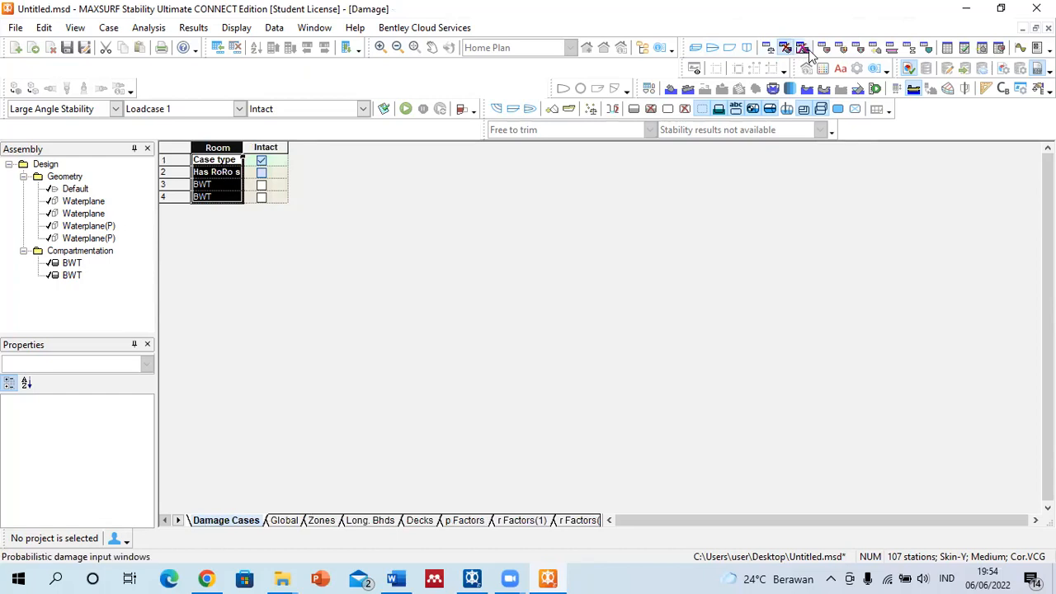
{"action": "left_click", "coordinate": [822, 47]}
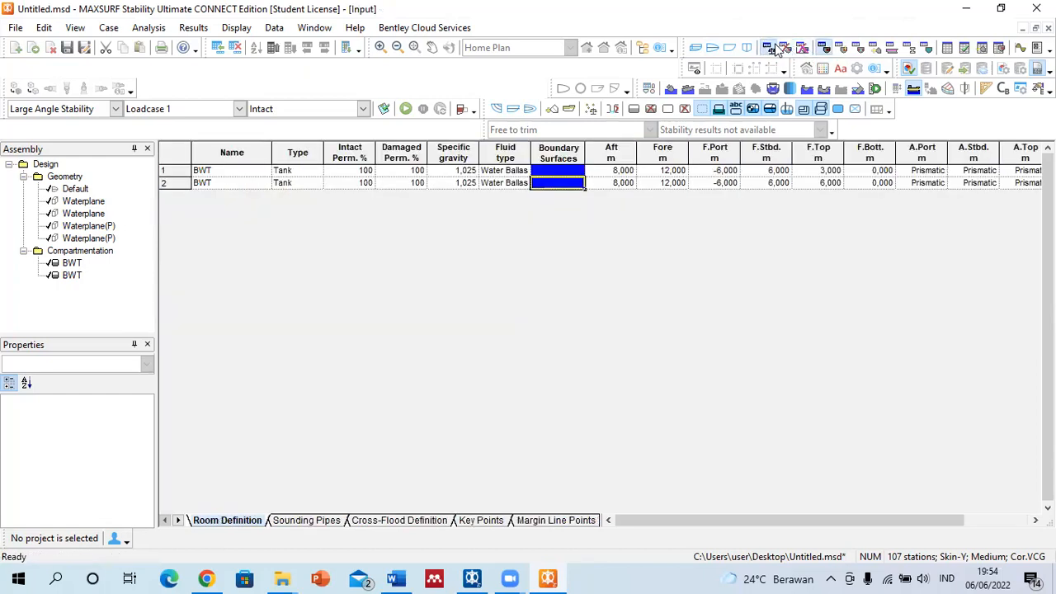
{"action": "left_click", "coordinate": [770, 47]}
{"action": "left_click", "coordinate": [785, 47]}
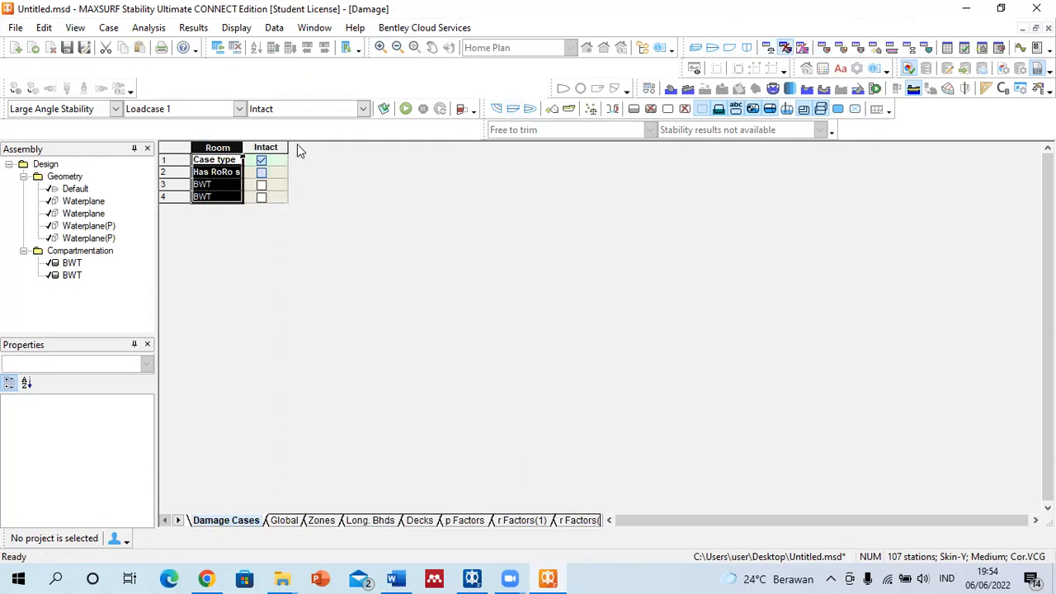
{"action": "double_click", "coordinate": [243, 147]}
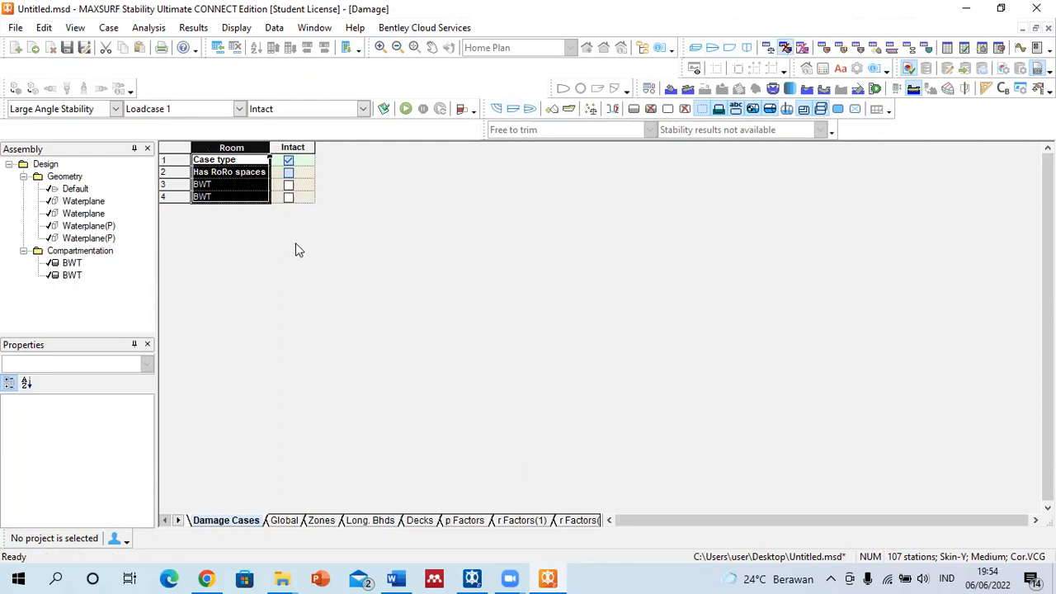
Review the global probabilistic damage settings and the damage cases, and return to the Loadcase 1 table.
{"action": "left_click", "coordinate": [802, 48]}
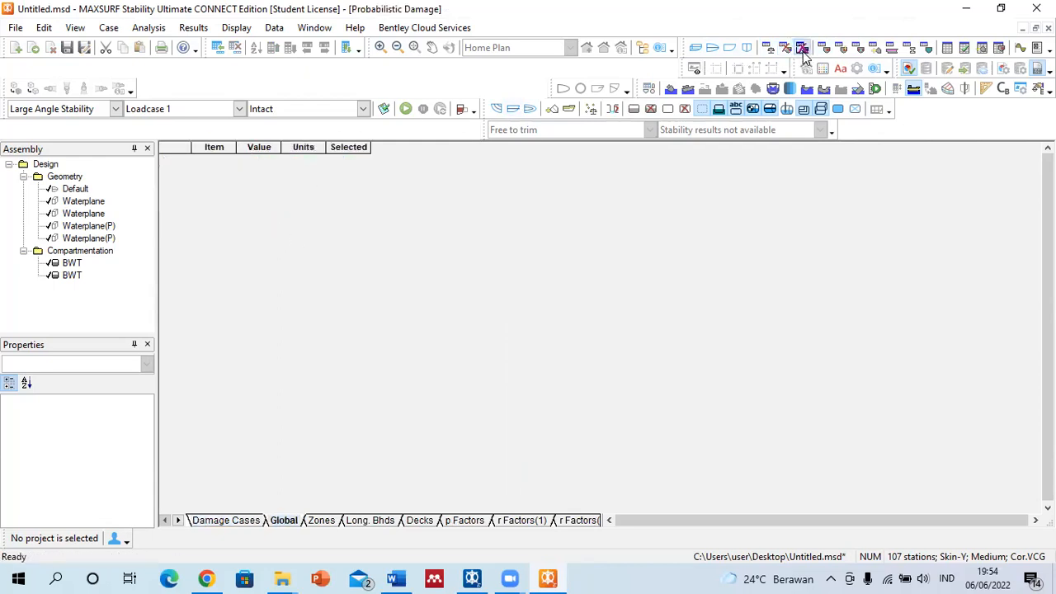
{"action": "left_click", "coordinate": [218, 48]}
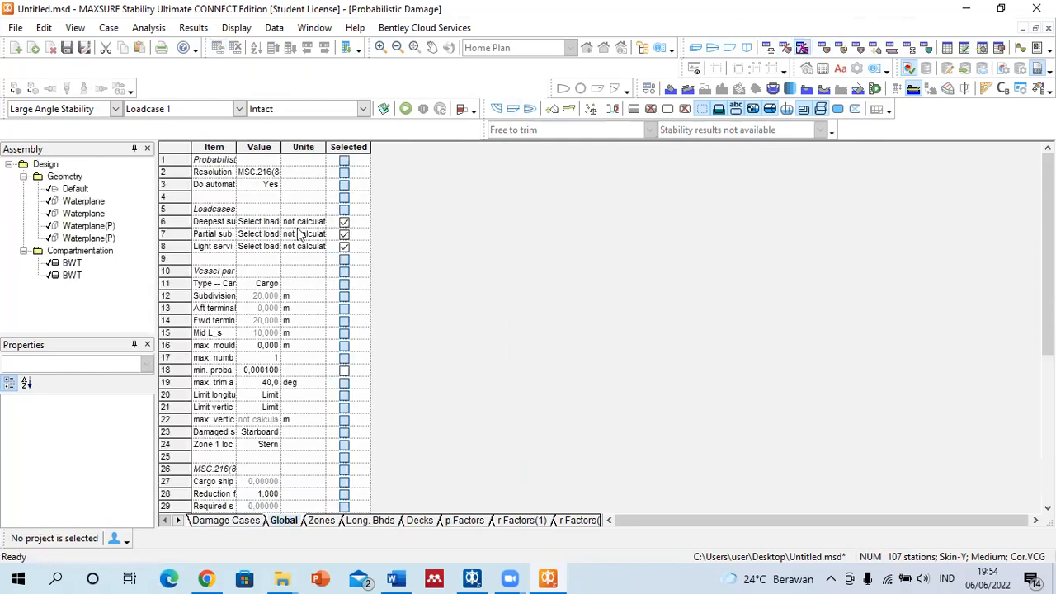
{"action": "left_click", "coordinate": [766, 48]}
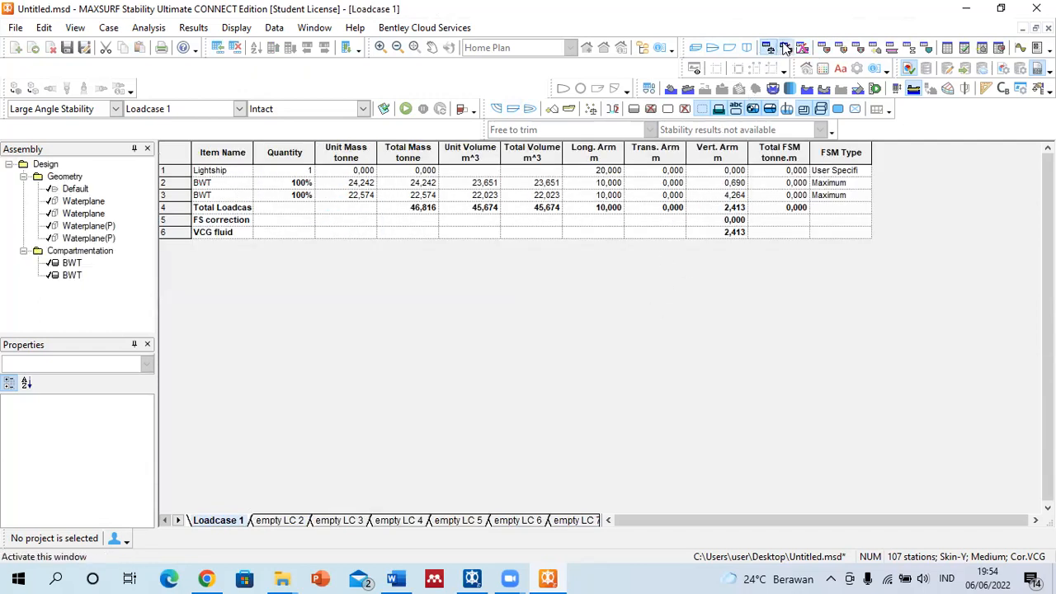
{"action": "left_click", "coordinate": [786, 48]}
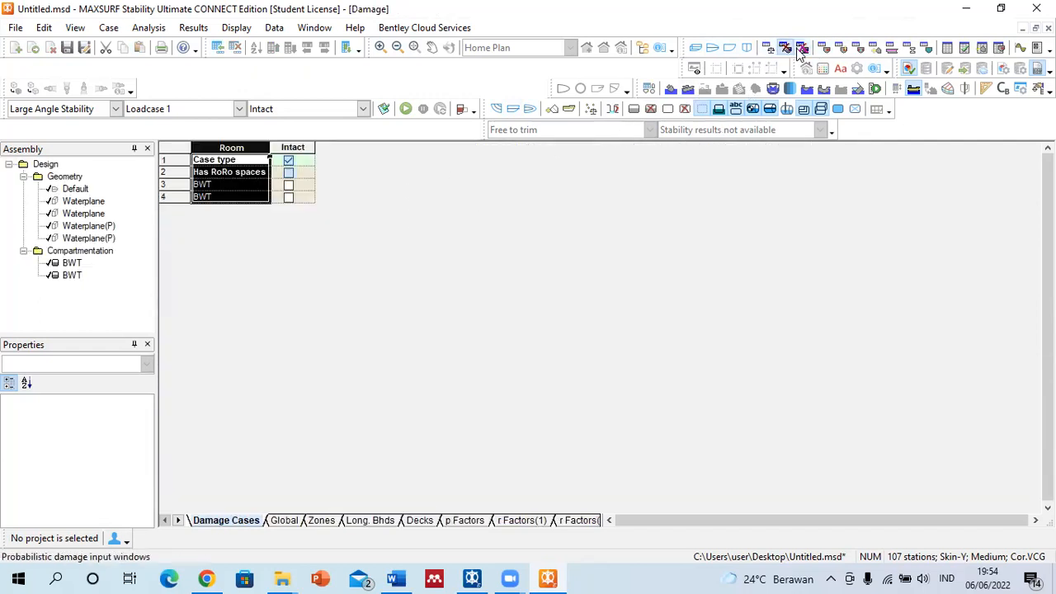
{"action": "left_click", "coordinate": [801, 48]}
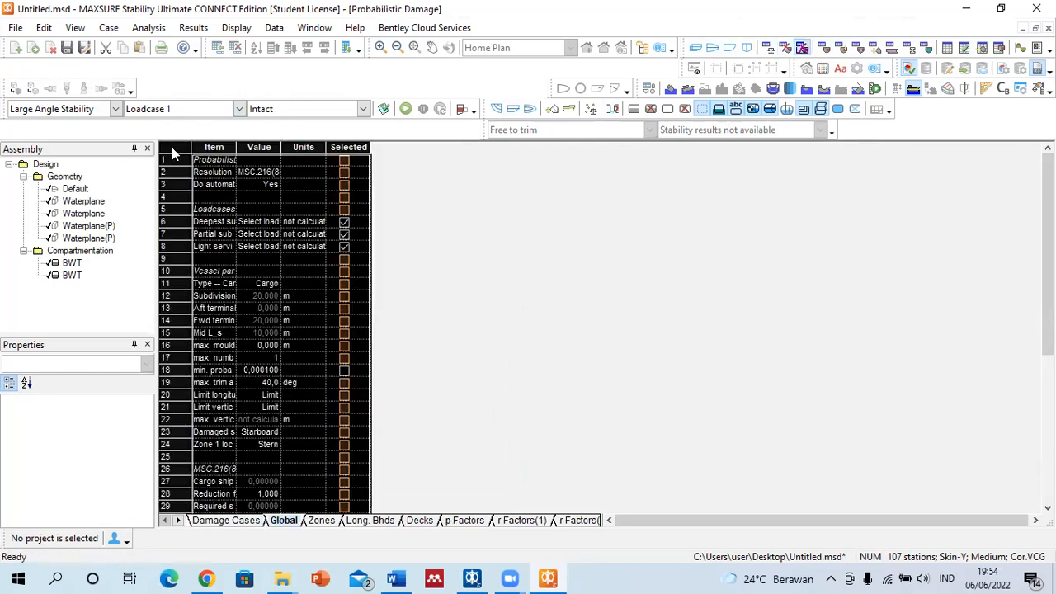
{"action": "left_click", "coordinate": [309, 187]}
{"action": "left_click", "coordinate": [767, 48]}
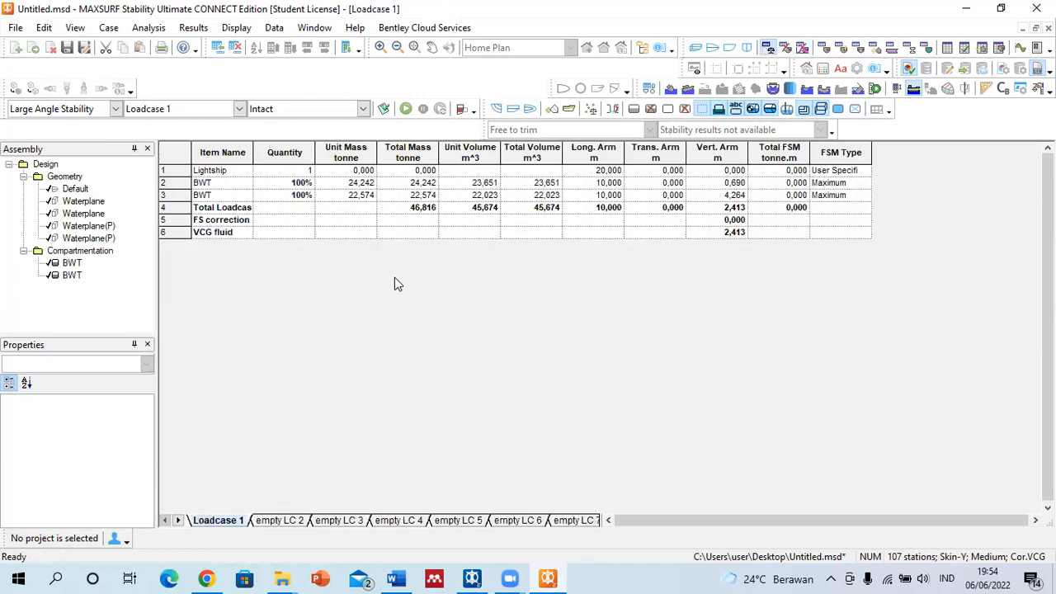
Add five item rows to Loadcase 1 between the BWT tanks and the loadcase total.
{"action": "left_click", "coordinate": [220, 48]}
{"action": "left_click", "coordinate": [219, 47]}
{"action": "left_click", "coordinate": [219, 48]}
{"action": "left_click", "coordinate": [219, 48]}
{"action": "left_click", "coordinate": [220, 48]}
{"action": "left_click_drag", "start_coordinate": [175, 207], "coordinate": [175, 258]}
Name the first added item Awak, with a quantity of 12 and a unit mass of 0,075 tonne.
{"action": "left_click", "coordinate": [222, 211]}
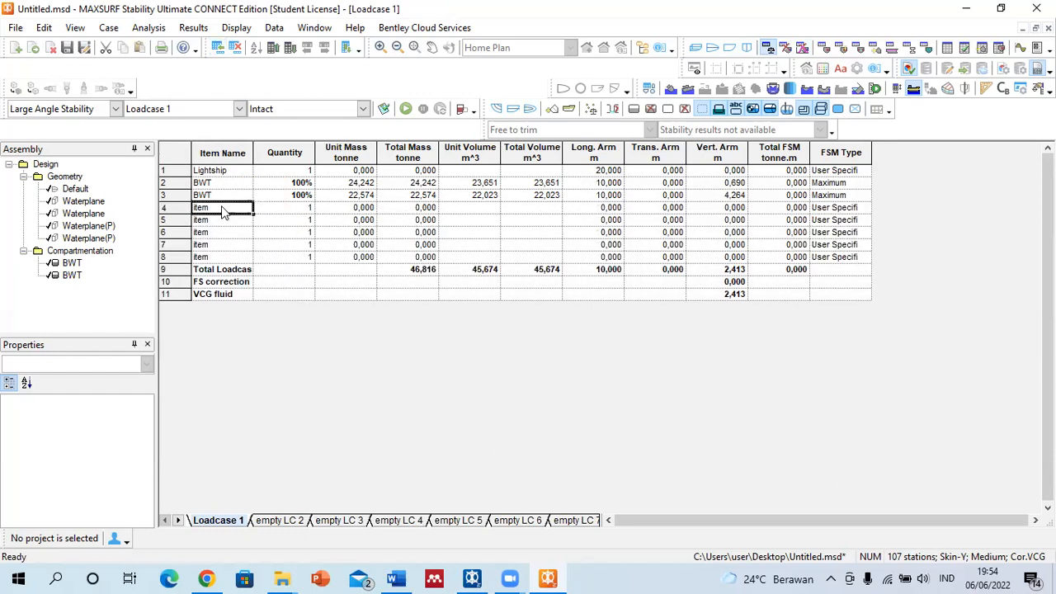
{"action": "type", "text": "Awak"}
{"action": "left_click", "coordinate": [282, 211]}
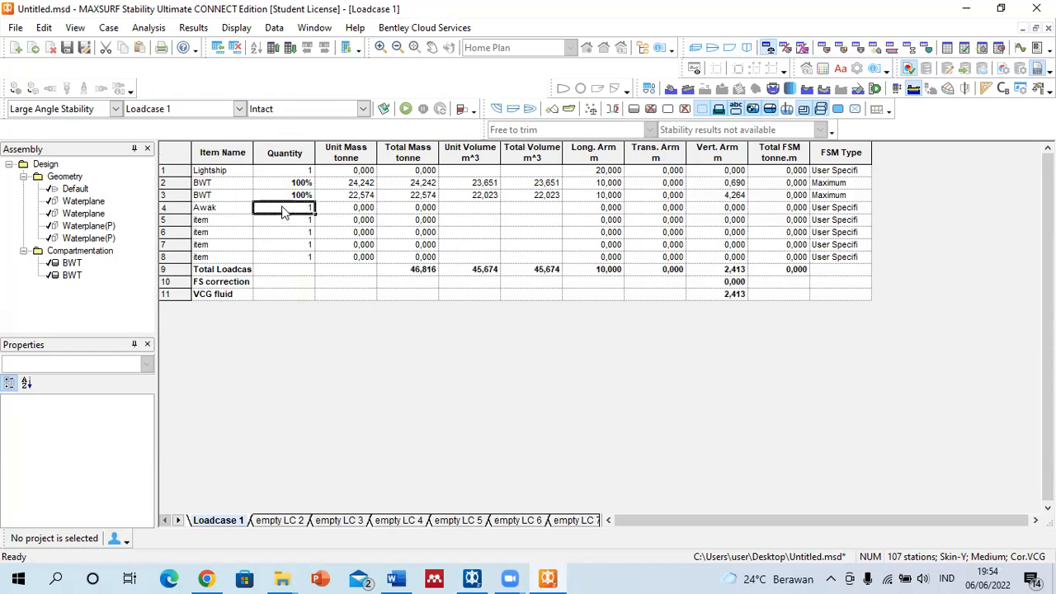
{"action": "type", "text": "12"}
{"action": "key", "text": "Tab"}
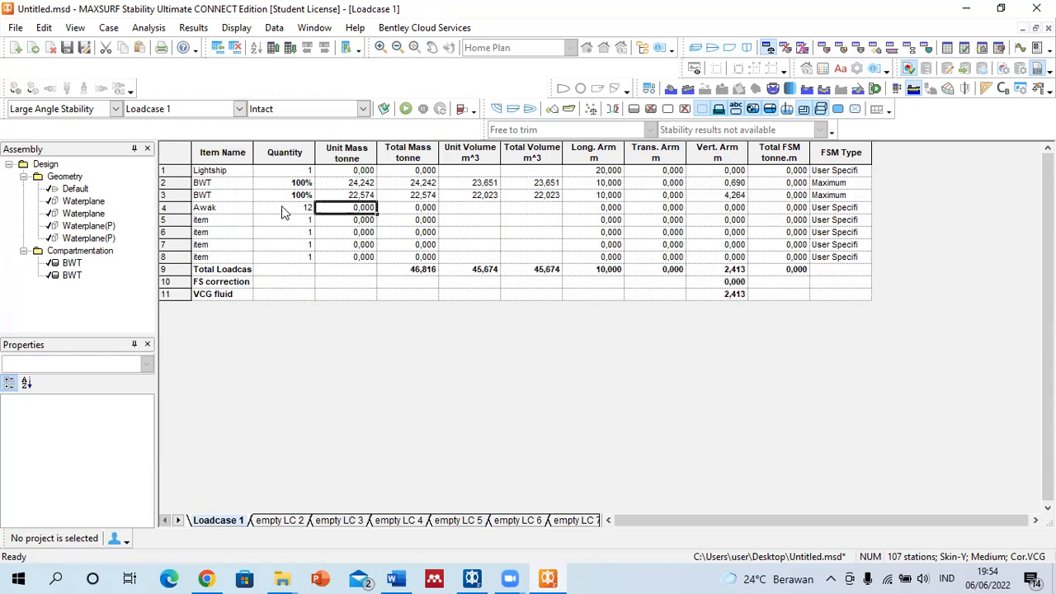
{"action": "type", "text": "0,075"}
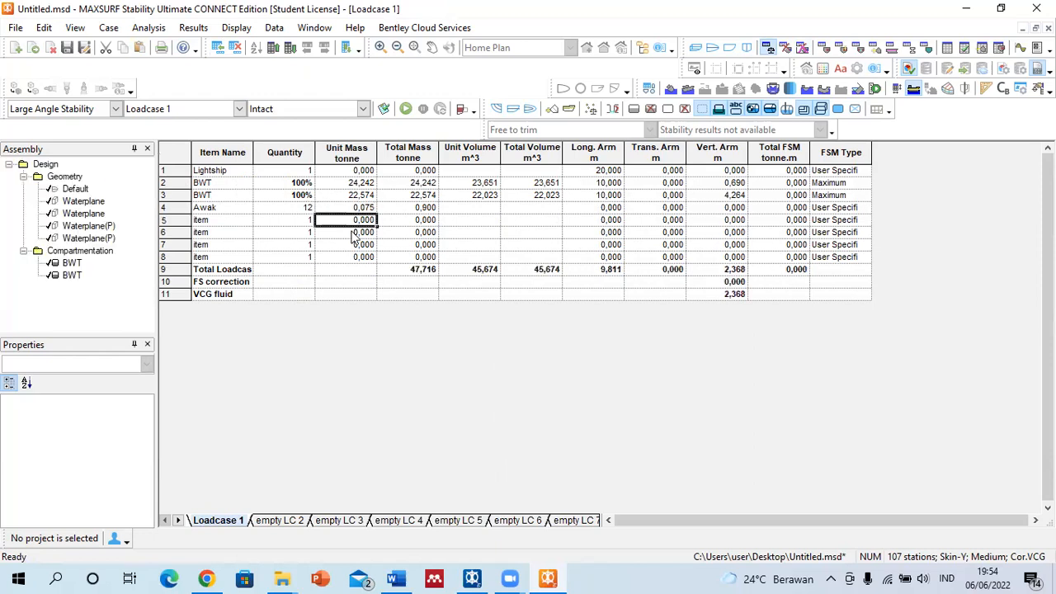
{"action": "left_click", "coordinate": [367, 208]}
{"action": "left_click", "coordinate": [410, 207]}
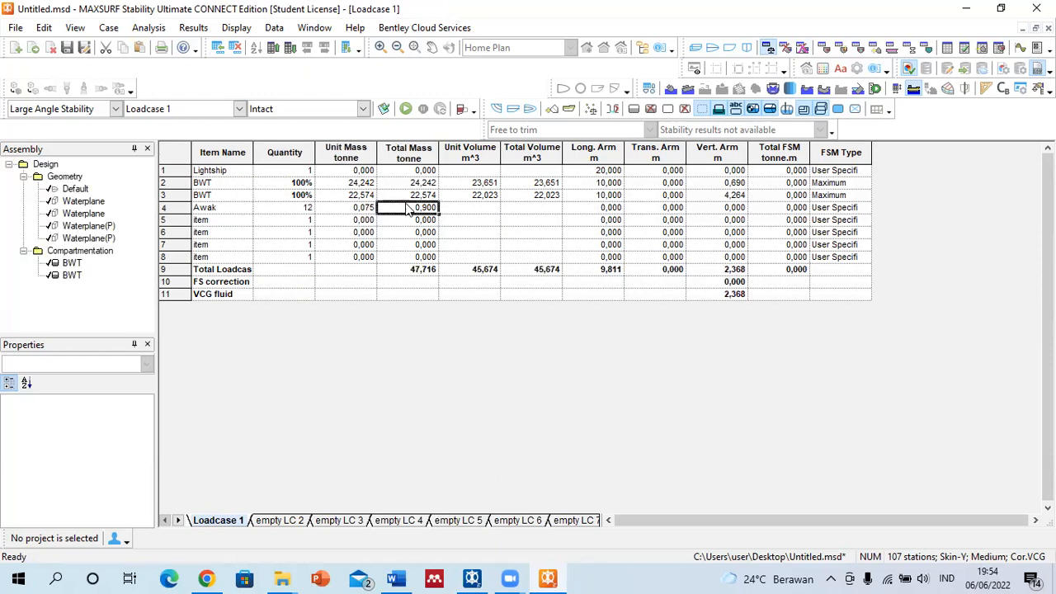
{"action": "left_click", "coordinate": [355, 150]}
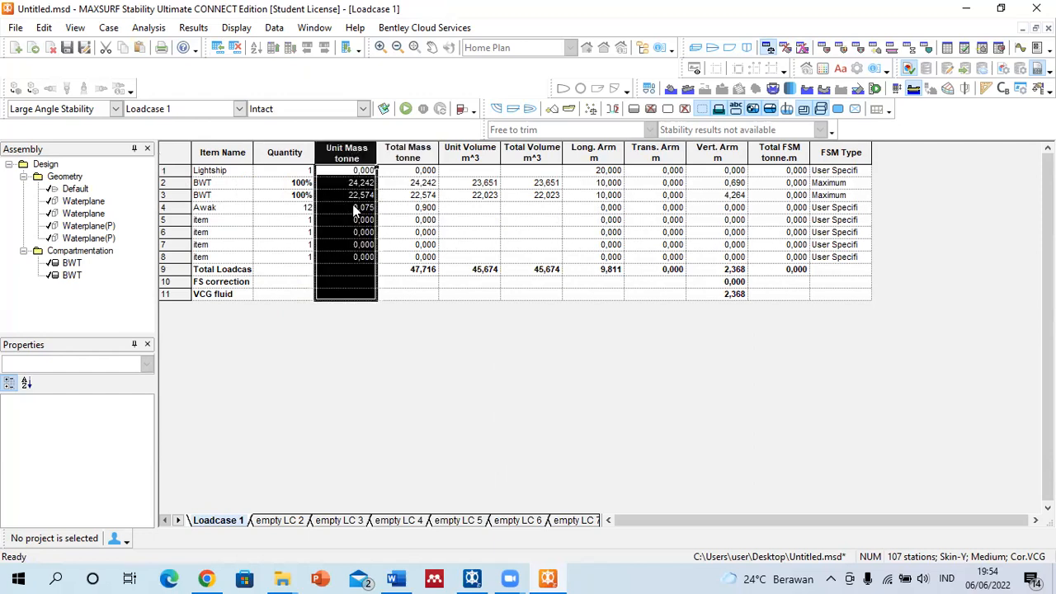
Name the second added item Barang Bawaan, with a quantity of 12 and a unit mass of 0,015 tonne.
{"action": "left_click", "coordinate": [232, 221]}
{"action": "type", "text": "Barang B"}
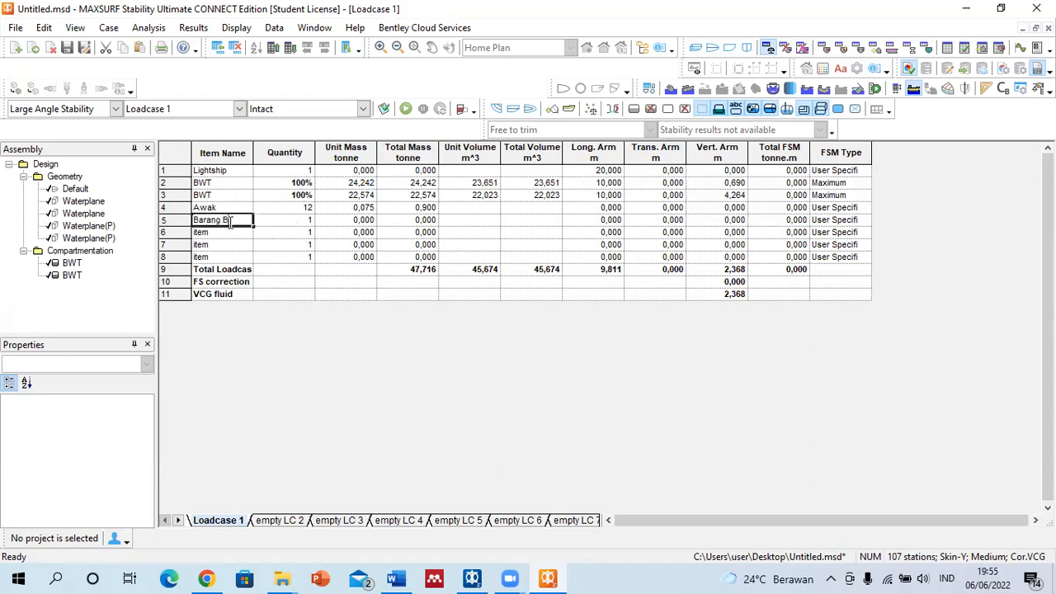
{"action": "type", "text": "awaan"}
{"action": "key", "text": "Tab"}
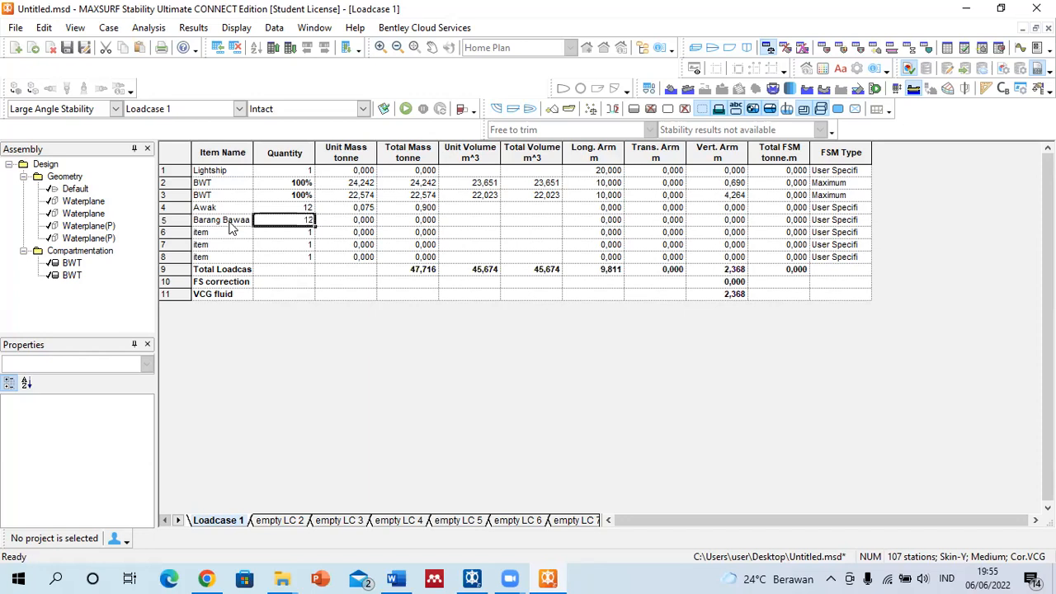
{"action": "key", "text": "Tab"}
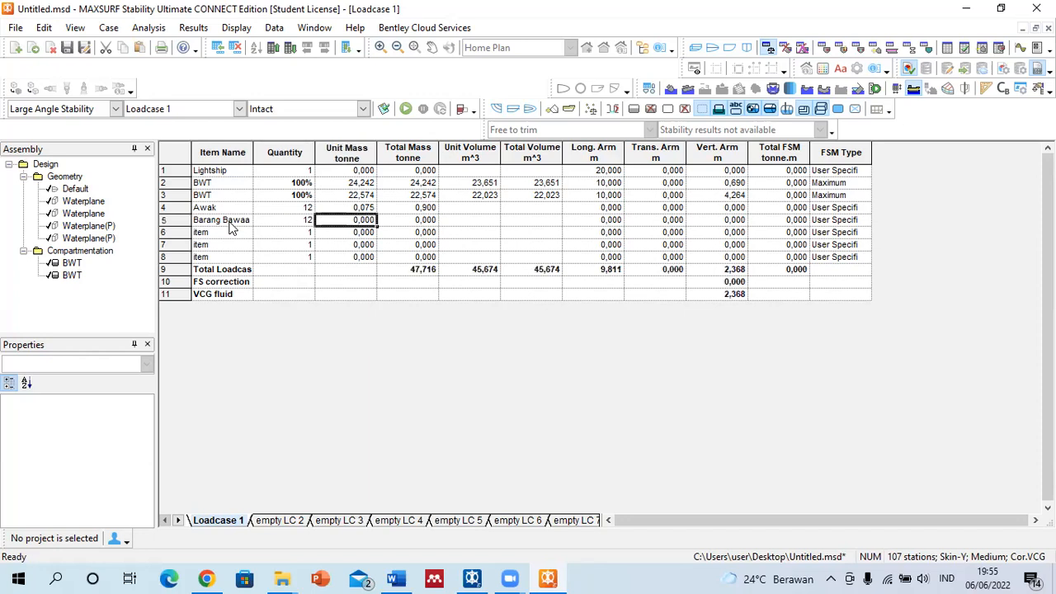
{"action": "type", "text": "0,015"}
{"action": "key", "text": "Tab"}
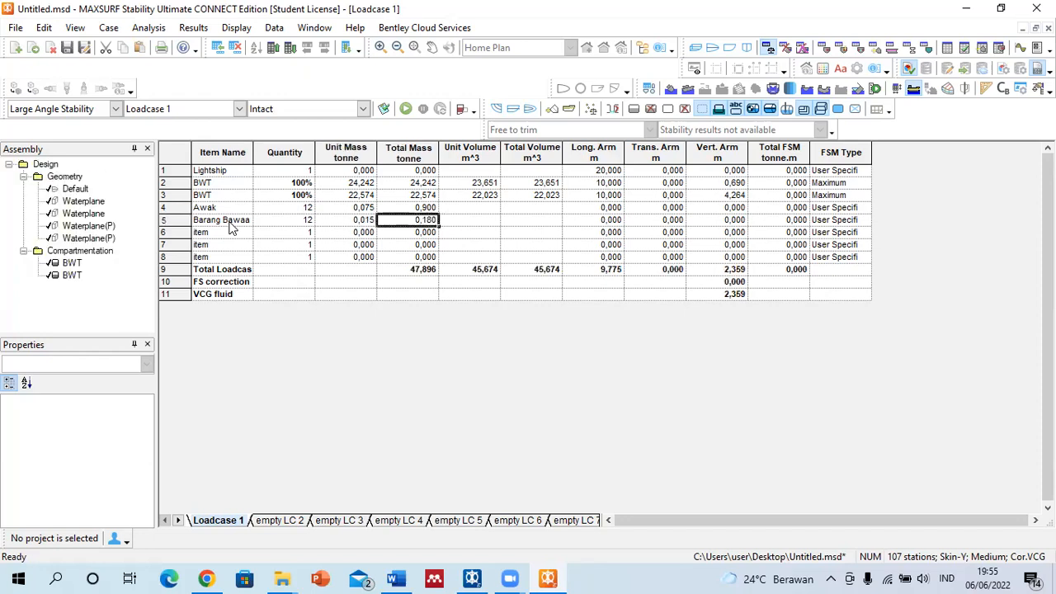
Check the total loadcase and lightship masses, read the hull's displacement from the hydrostatics in MAXSURF Modeler, and return to MAXSURF Stability.
{"action": "left_click", "coordinate": [423, 274]}
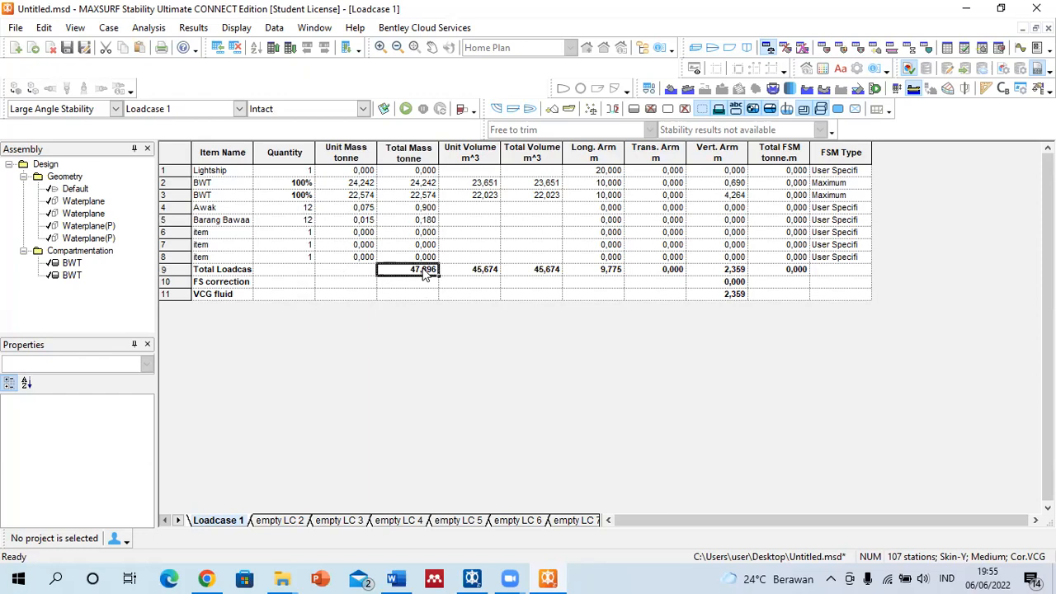
{"action": "left_click", "coordinate": [407, 171]}
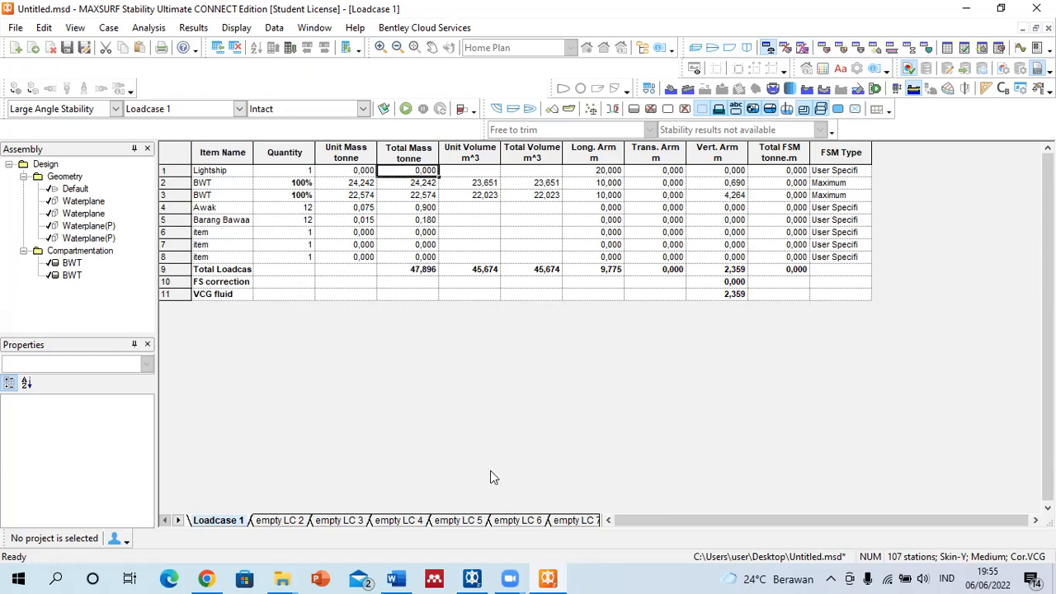
{"action": "left_click", "coordinate": [481, 572]}
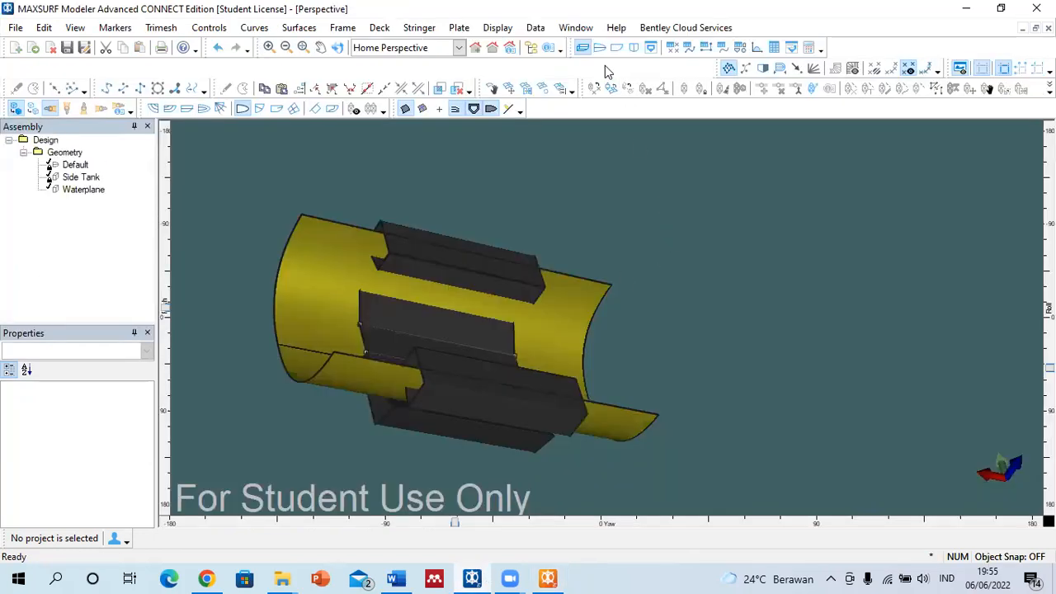
{"action": "left_click", "coordinate": [536, 28]}
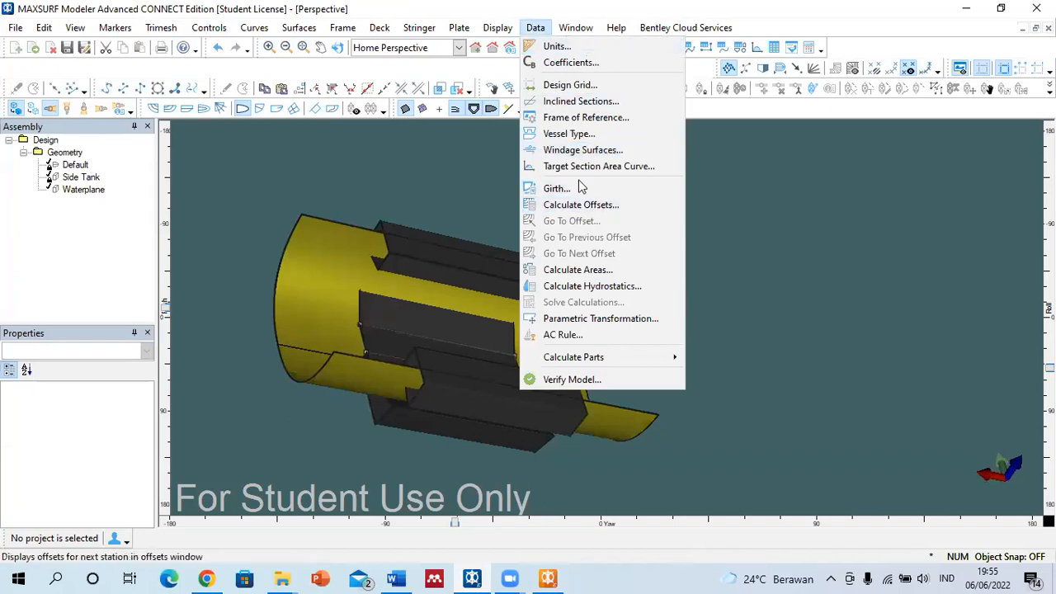
{"action": "left_click", "coordinate": [606, 287]}
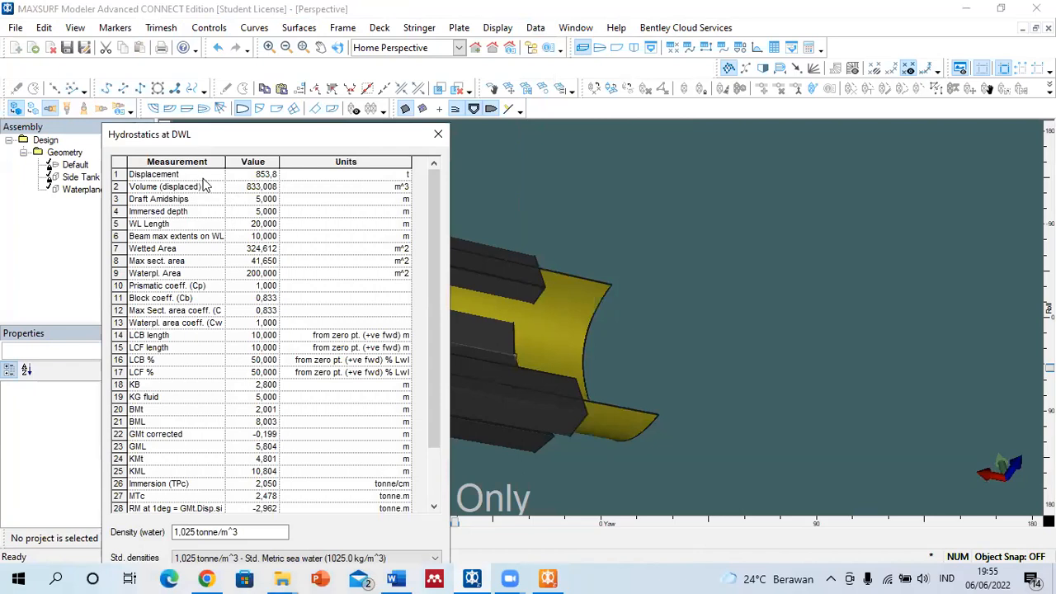
{"action": "left_click", "coordinate": [262, 176]}
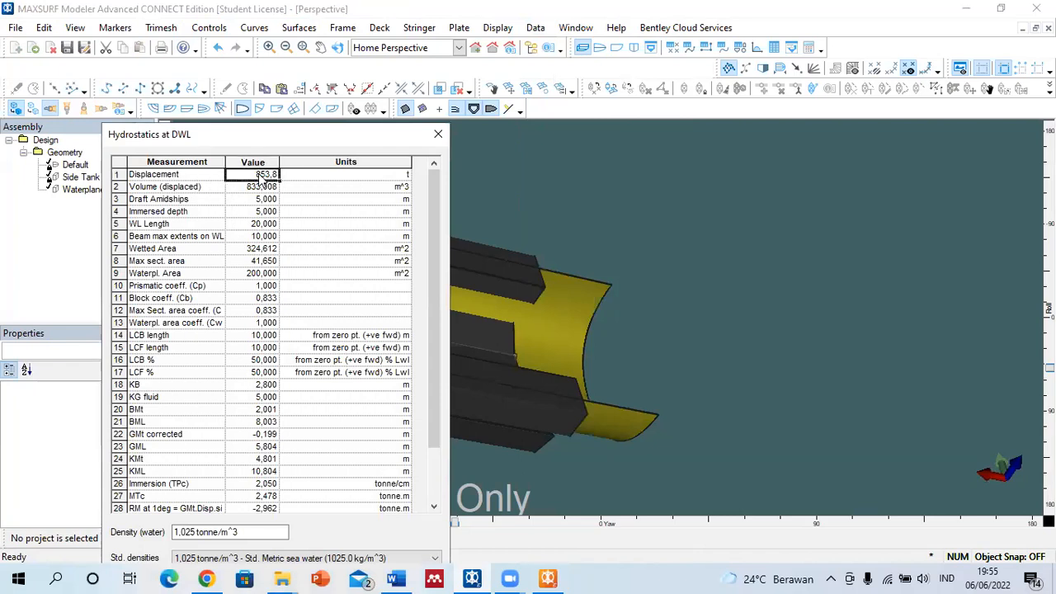
{"action": "left_click", "coordinate": [438, 135]}
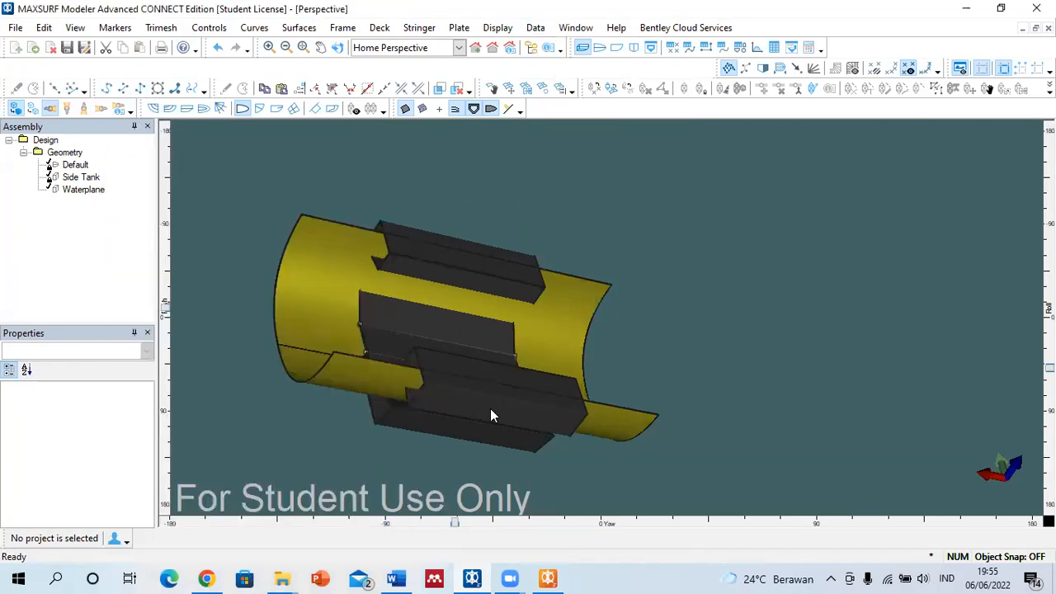
{"action": "left_click", "coordinate": [548, 577]}
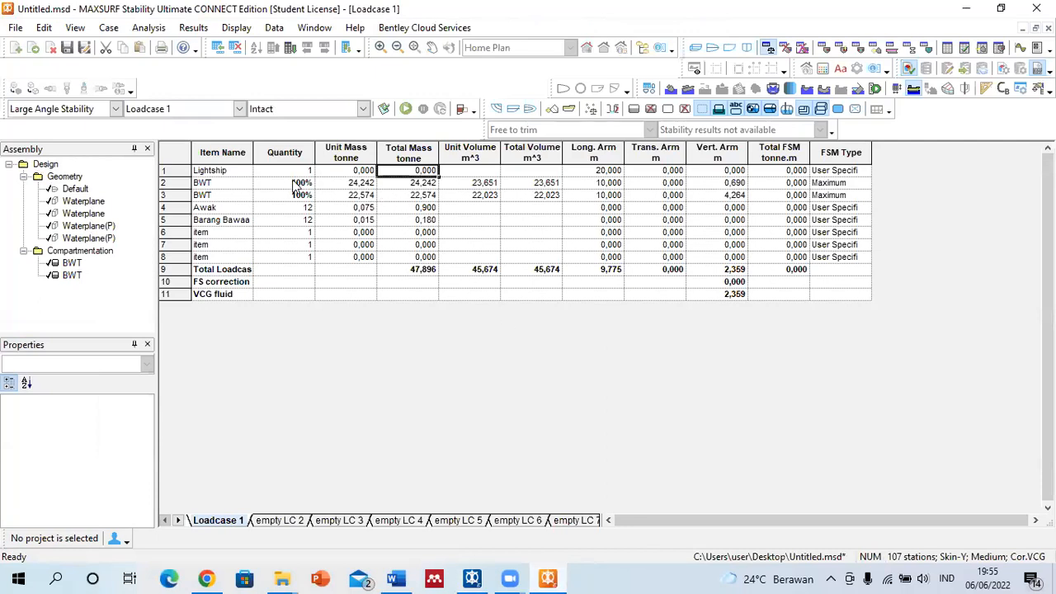
Try to rename the first BWT tank directly in the Loadcase 1 table.
{"action": "left_click", "coordinate": [295, 184]}
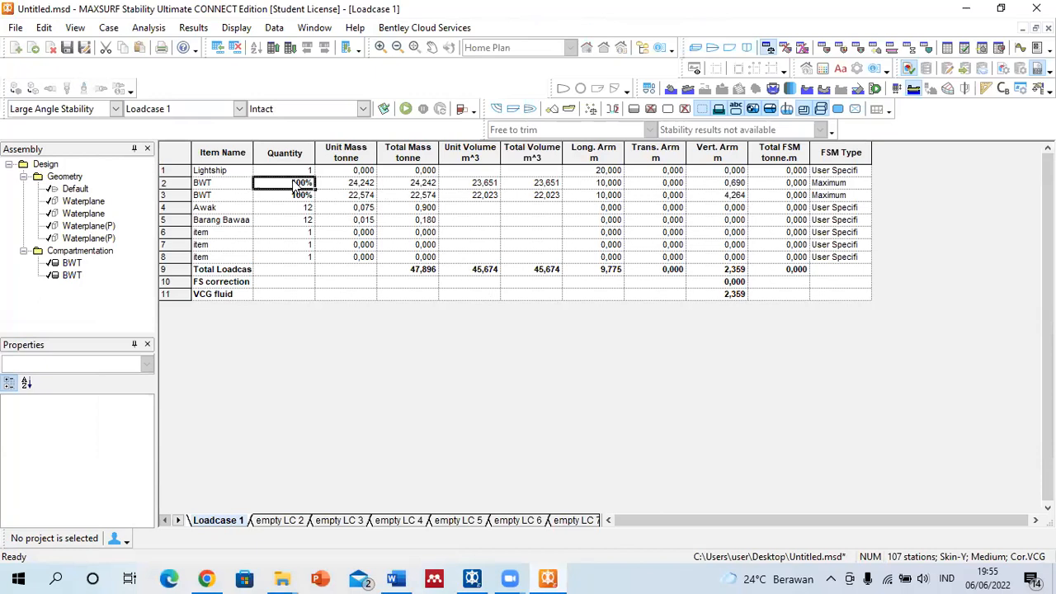
{"action": "key", "text": "Left"}
{"action": "type", "text": "F"}
{"action": "key", "text": "Return"}
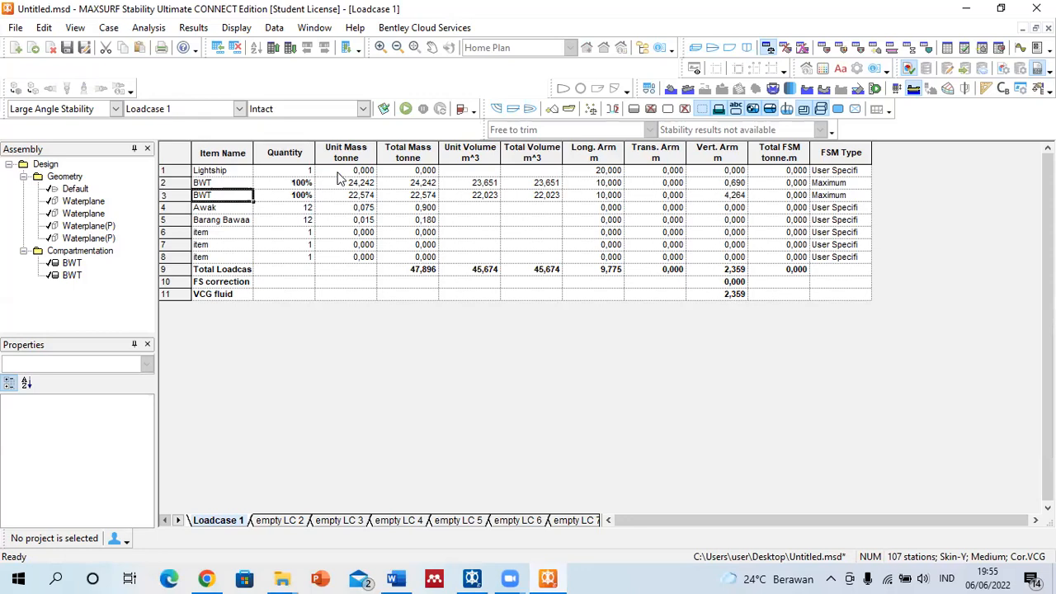
In the room definitions, set the fluid type of the first BWT tank to Fresh Water and the second to Fuel Oil.
{"action": "left_click", "coordinate": [823, 47]}
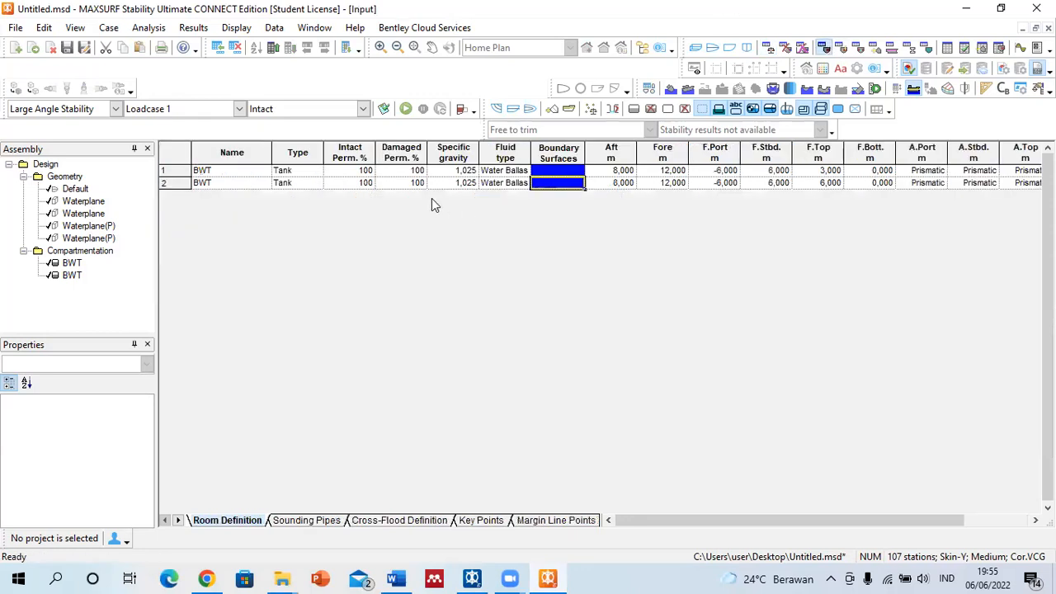
{"action": "left_click", "coordinate": [493, 171]}
{"action": "type", "text": "f"}
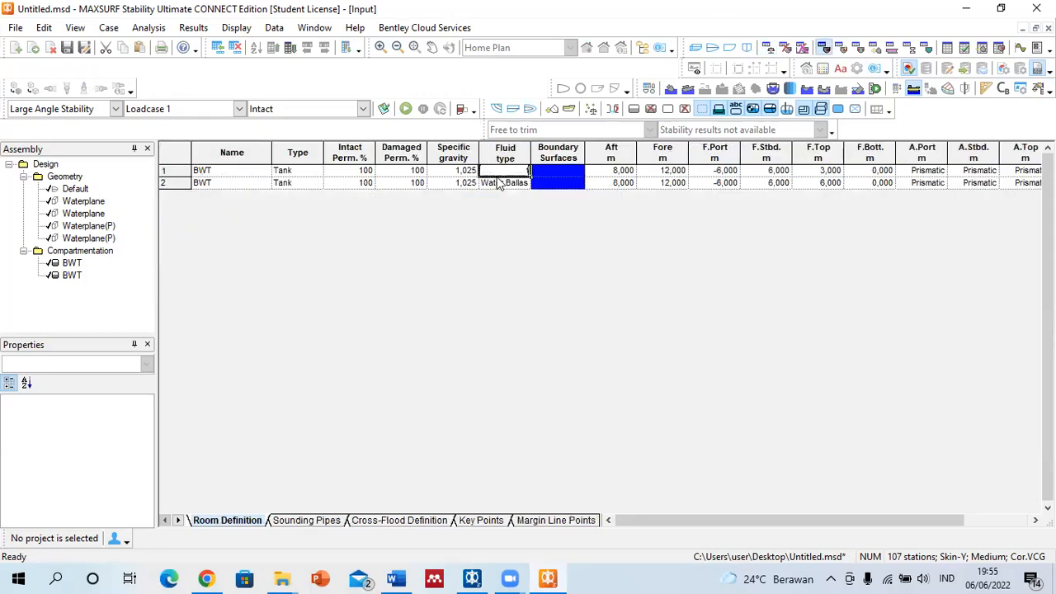
{"action": "key", "text": "Return"}
{"action": "left_click", "coordinate": [502, 172]}
{"action": "type", "text": "fr"}
{"action": "left_click", "coordinate": [504, 184]}
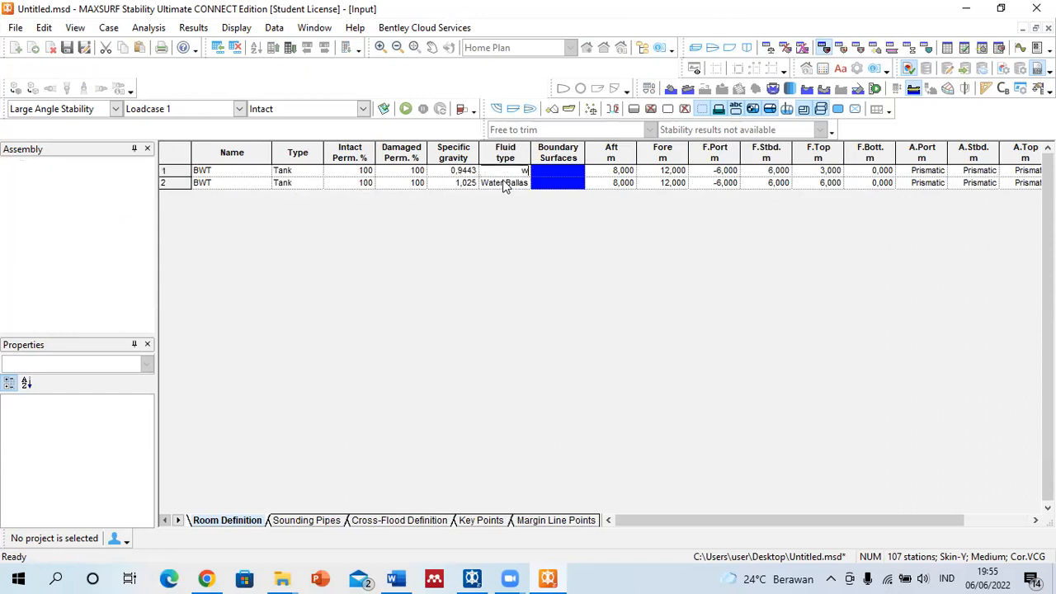
{"action": "type", "text": "f"}
{"action": "left_click", "coordinate": [509, 170]}
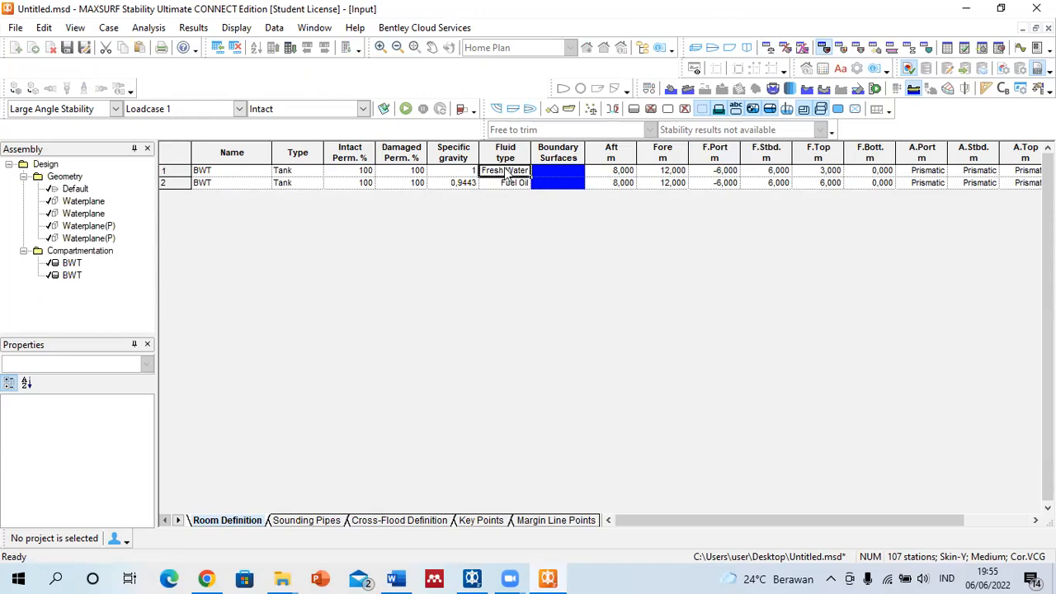
Run the large angle stability analysis for Loadcase 1 and view the hull in body plan and profile.
{"action": "left_click", "coordinate": [404, 108]}
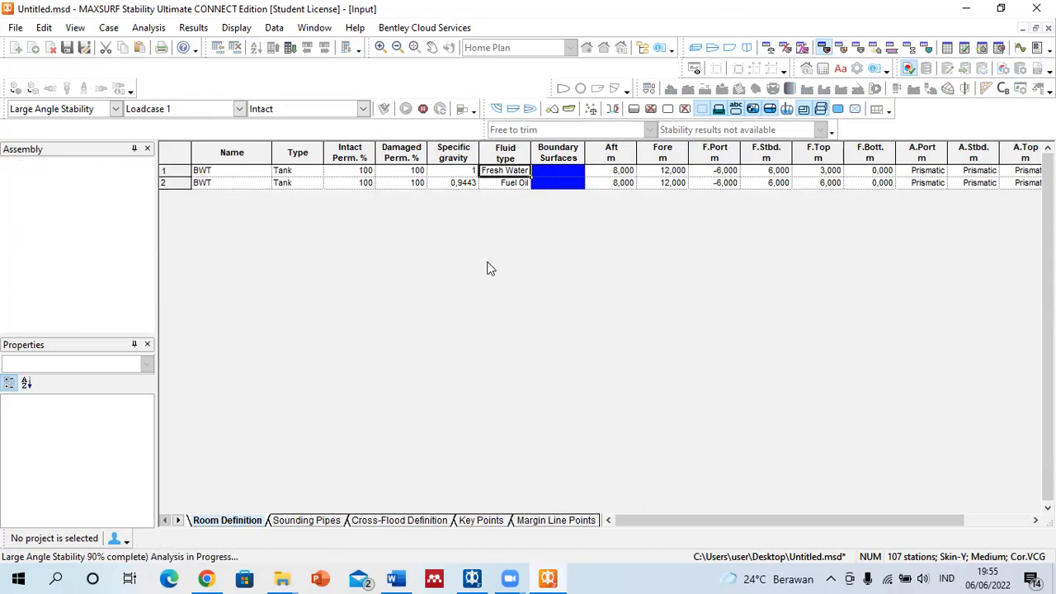
{"action": "left_click", "coordinate": [749, 46]}
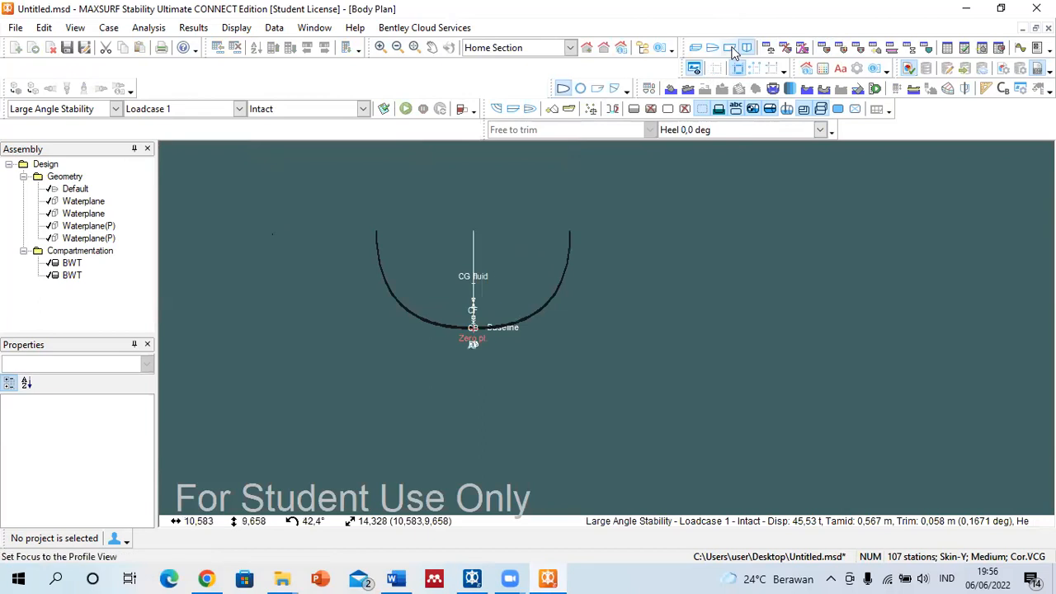
{"action": "left_click", "coordinate": [731, 48]}
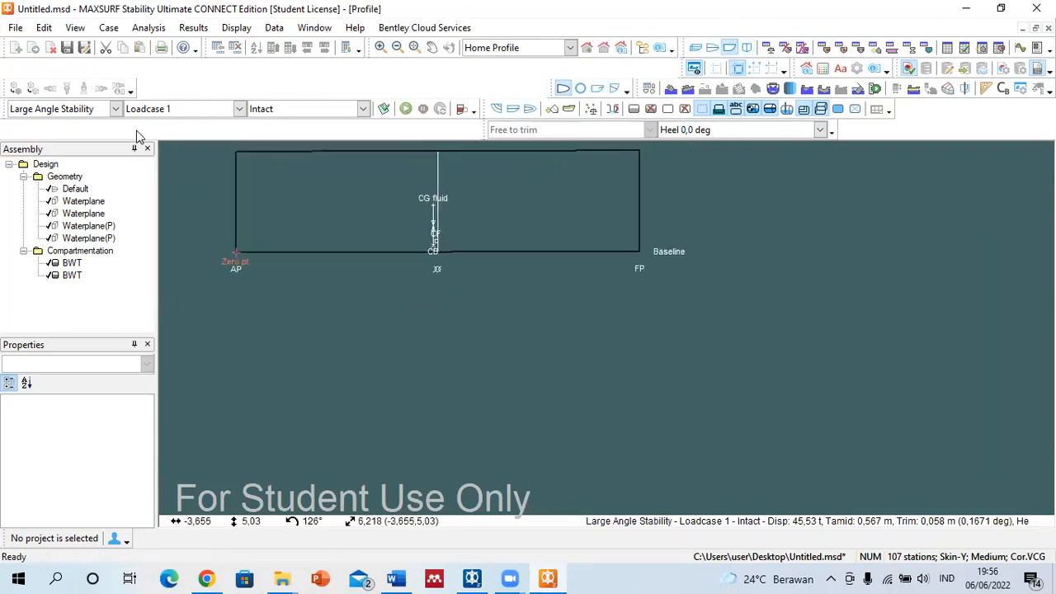
Change the analysis mode to Tank Calibration and inspect the two tanks inside the hull in perspective.
{"action": "left_click", "coordinate": [115, 108]}
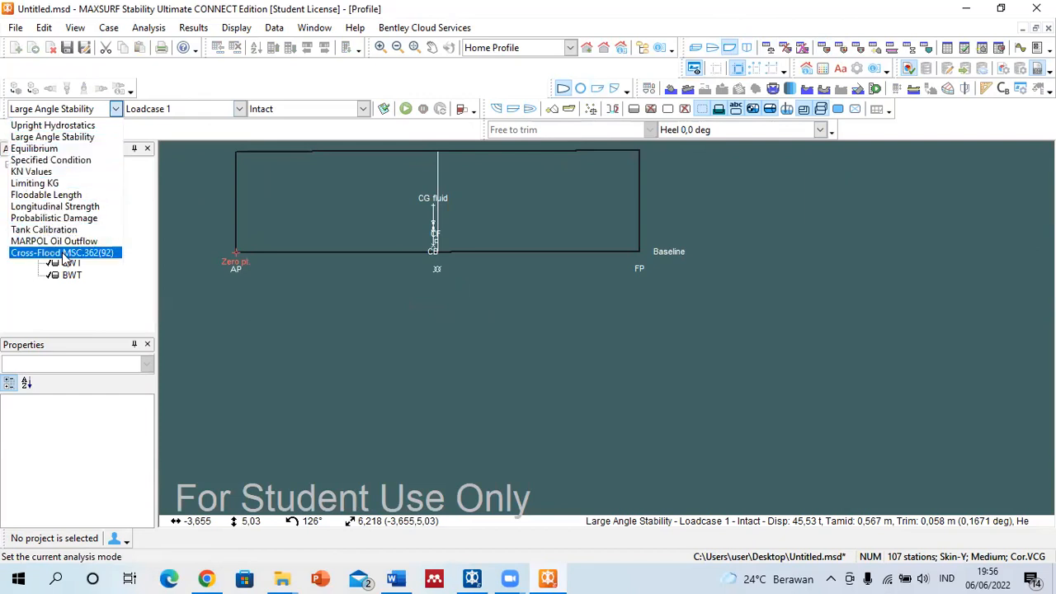
{"action": "left_click", "coordinate": [46, 229]}
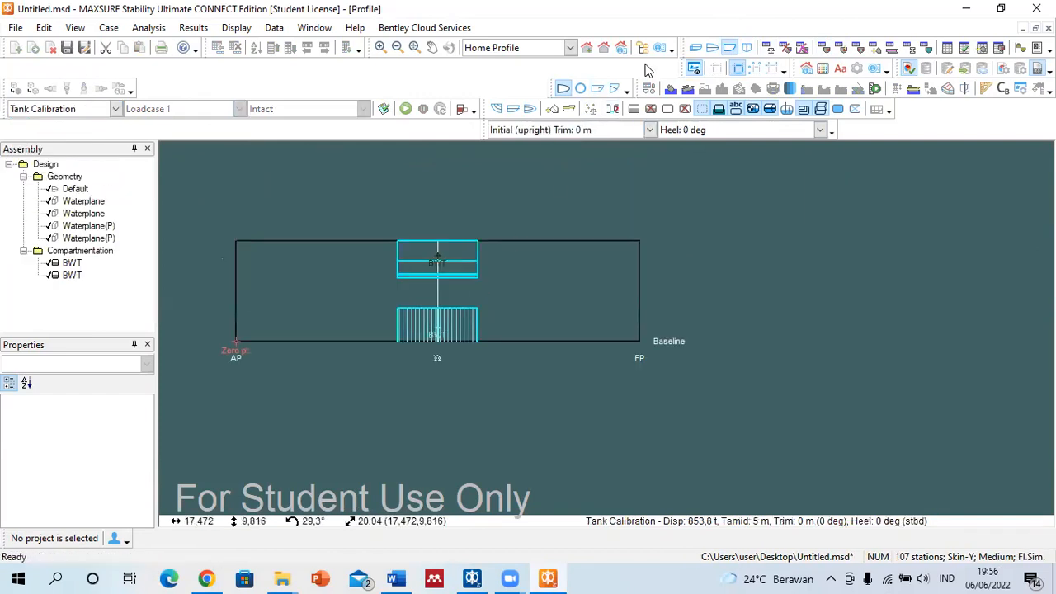
{"action": "left_click", "coordinate": [696, 47]}
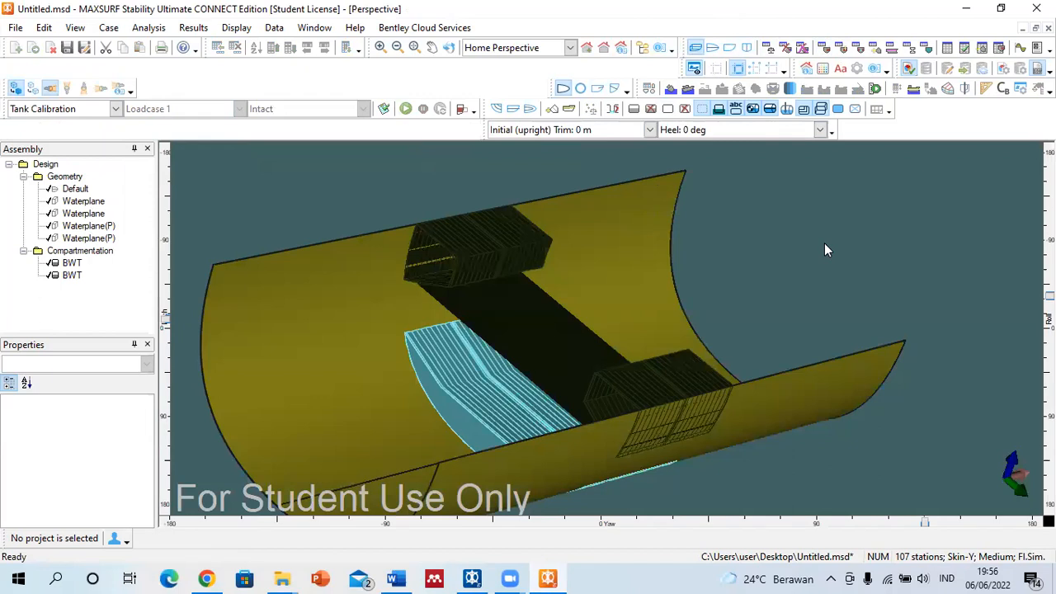
{"action": "scroll", "coordinate": [391, 274], "scroll_direction": "down", "scroll_amount": 3}
{"action": "left_click_drag", "start_coordinate": [1049, 296], "coordinate": [1050, 354]}
Rename the fuel oil tank as FOT and the fresh water tank as FWT in the room definitions.
{"action": "left_click", "coordinate": [823, 47]}
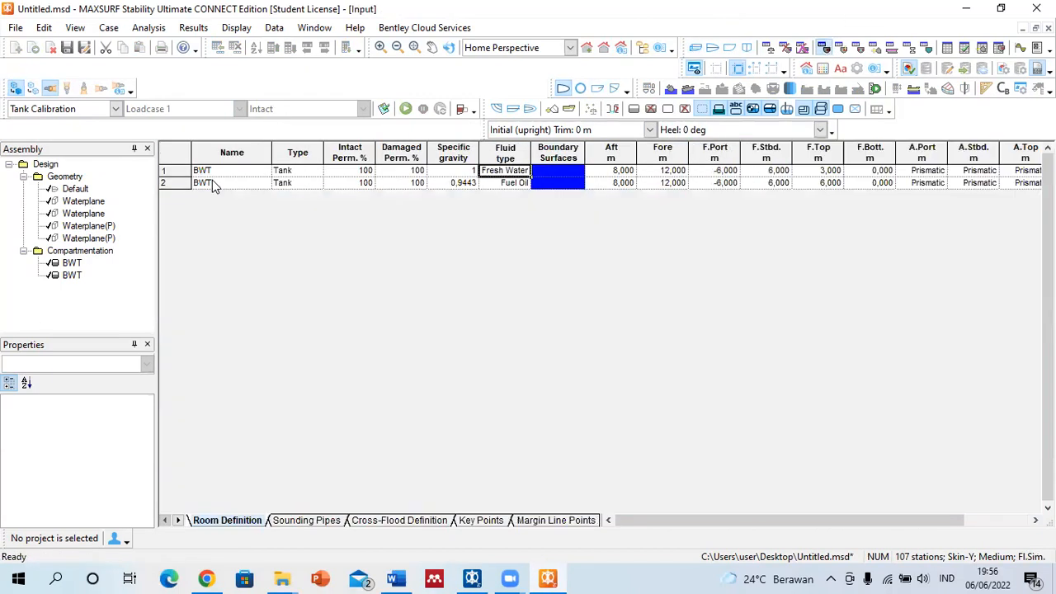
{"action": "left_click", "coordinate": [210, 186]}
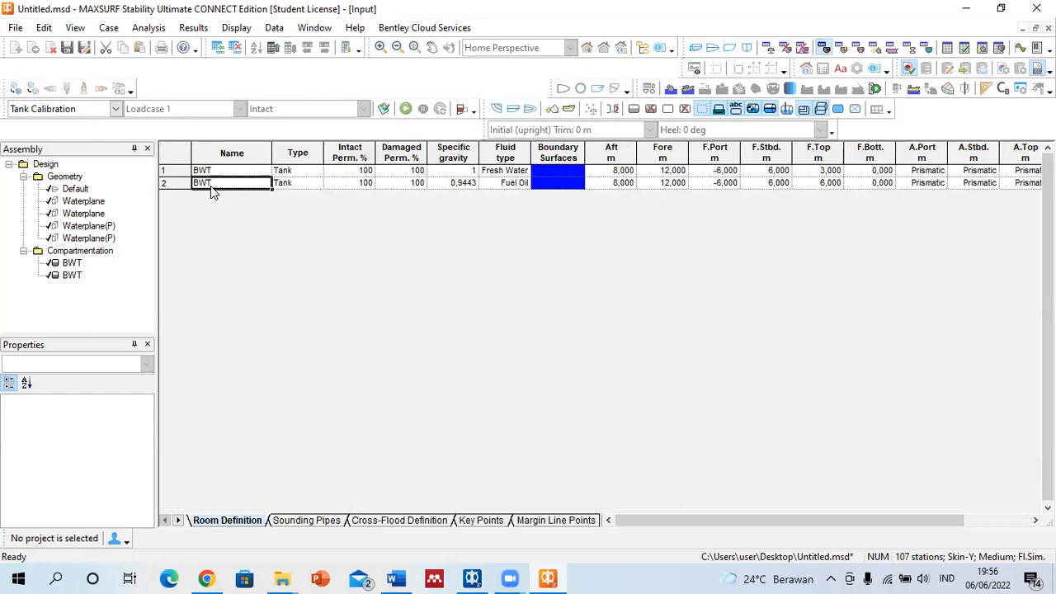
{"action": "type", "text": "FOT"}
{"action": "key", "text": "Up"}
{"action": "type", "text": "FW"}
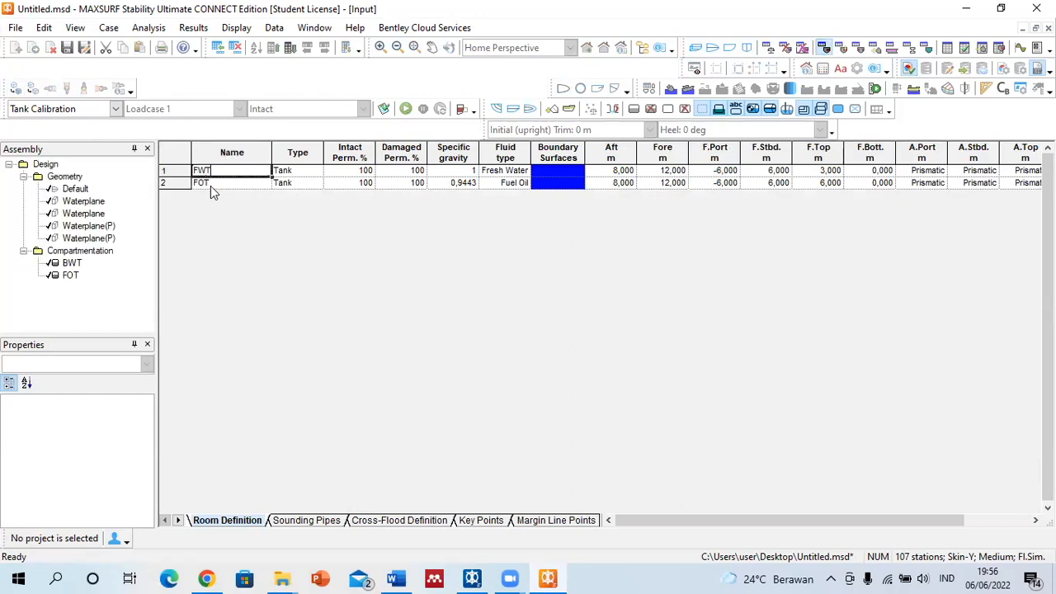
{"action": "left_click", "coordinate": [446, 173]}
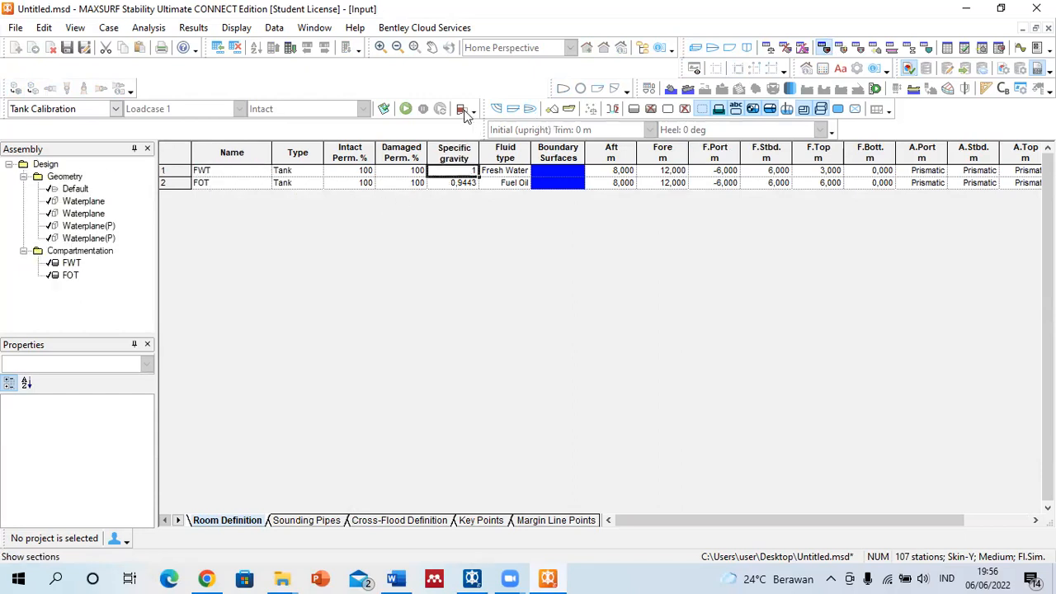
Run the tank calibration and check the Tank Calibrations report in Word and the tanks' profile view in MAXSURF Stability.
{"action": "left_click", "coordinate": [404, 109]}
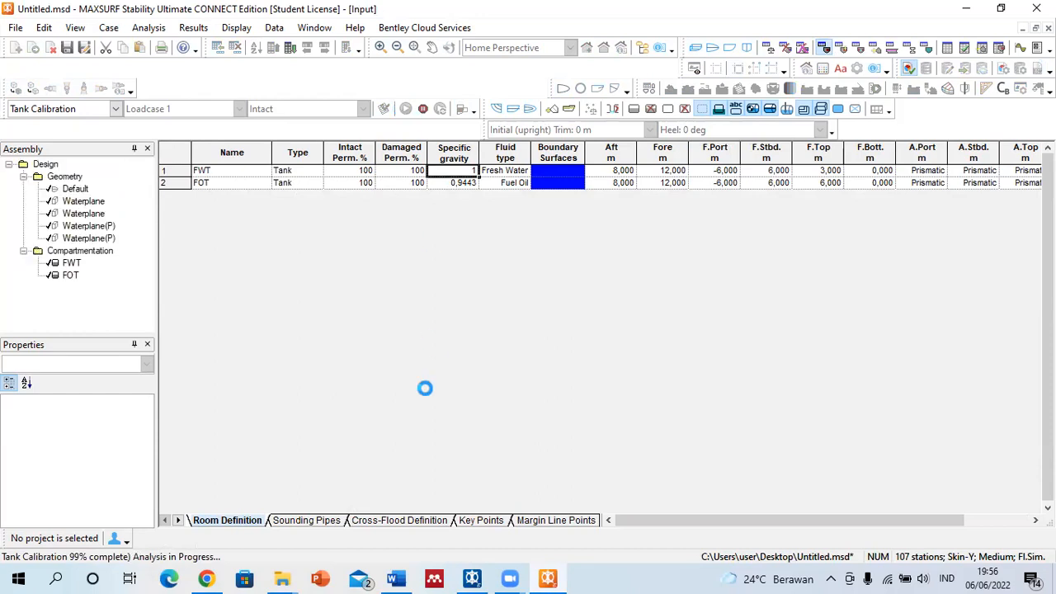
{"action": "mouse_move", "coordinate": [396, 578]}
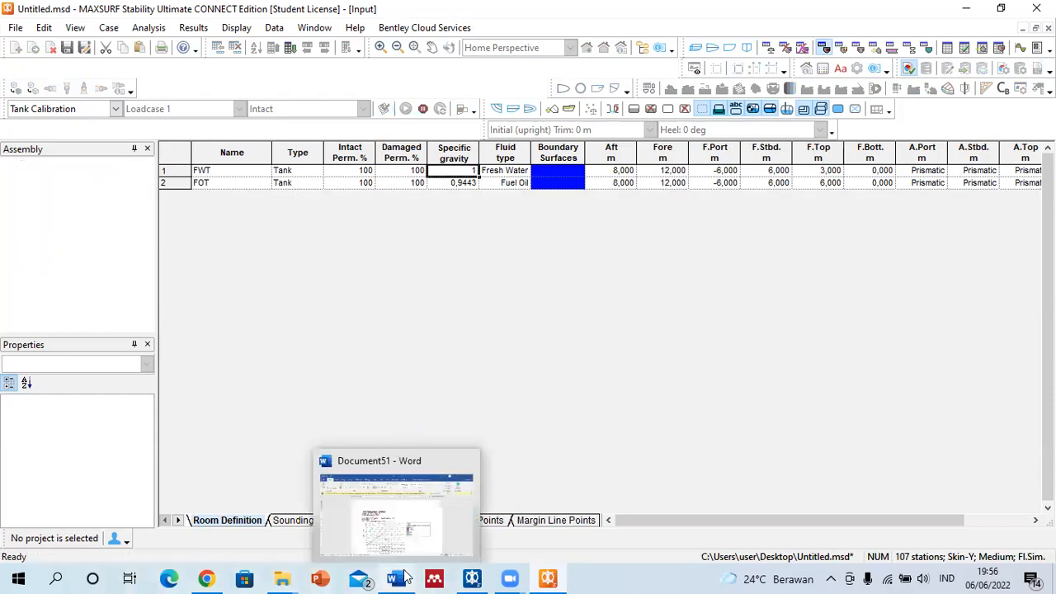
{"action": "left_click", "coordinate": [404, 520]}
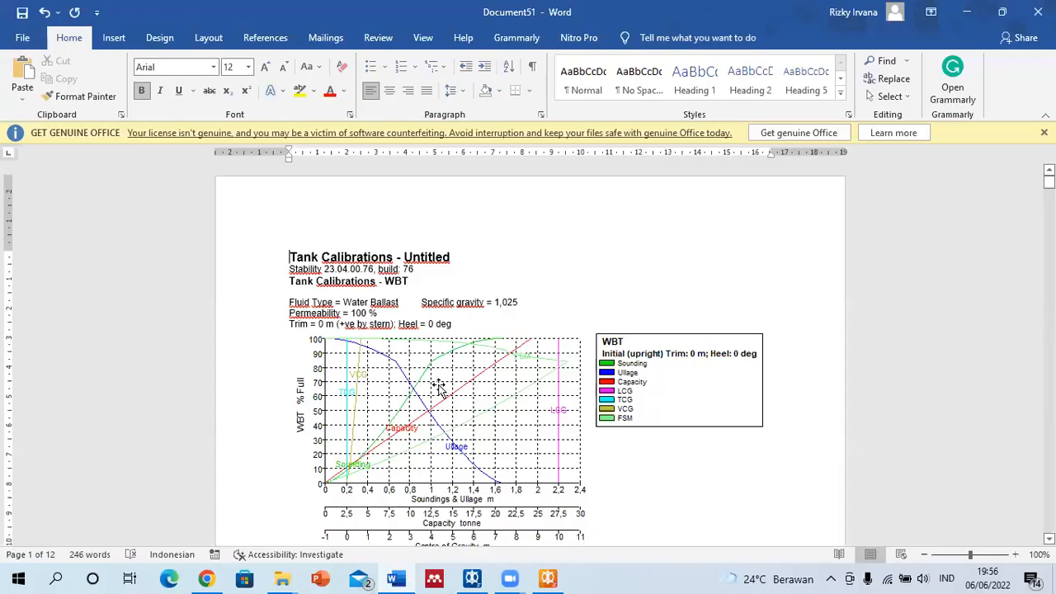
{"action": "left_click", "coordinate": [548, 578]}
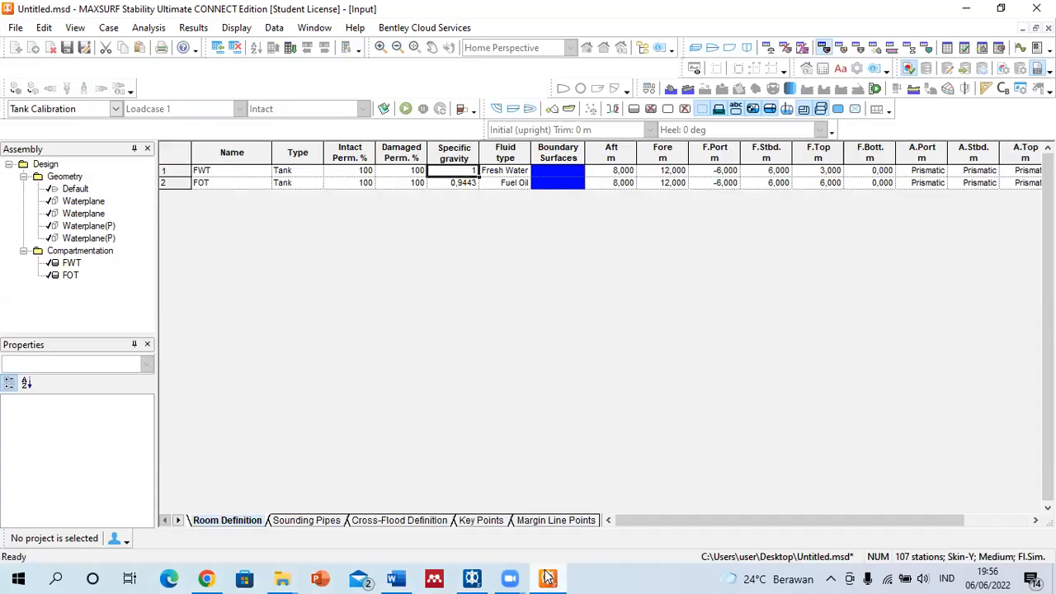
{"action": "left_click", "coordinate": [732, 49]}
{"action": "left_click", "coordinate": [731, 50]}
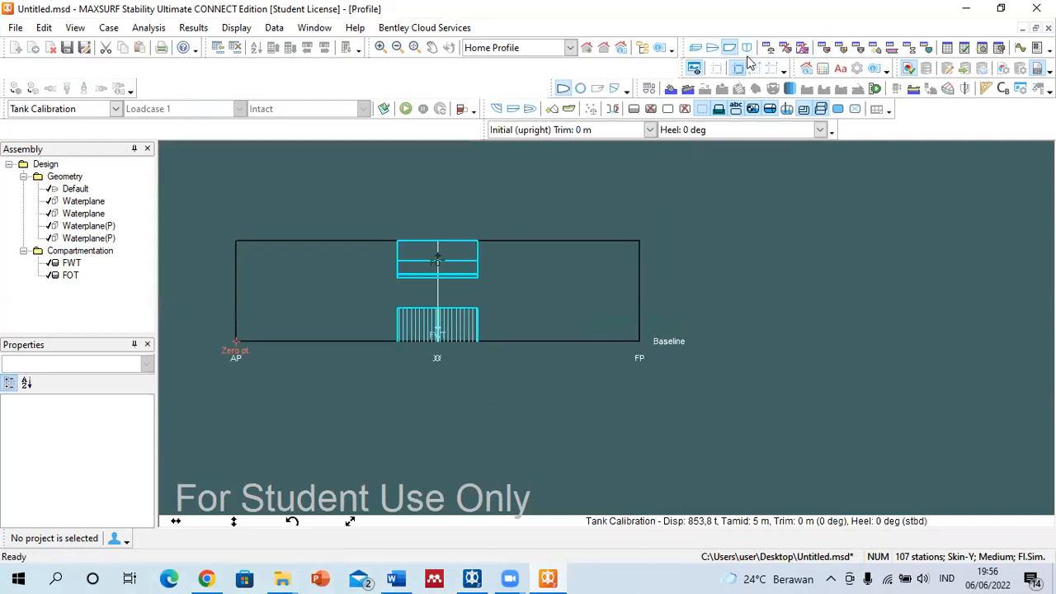
Insert two item rows below the Lightship row in Loadcase 1.
{"action": "left_click", "coordinate": [767, 48]}
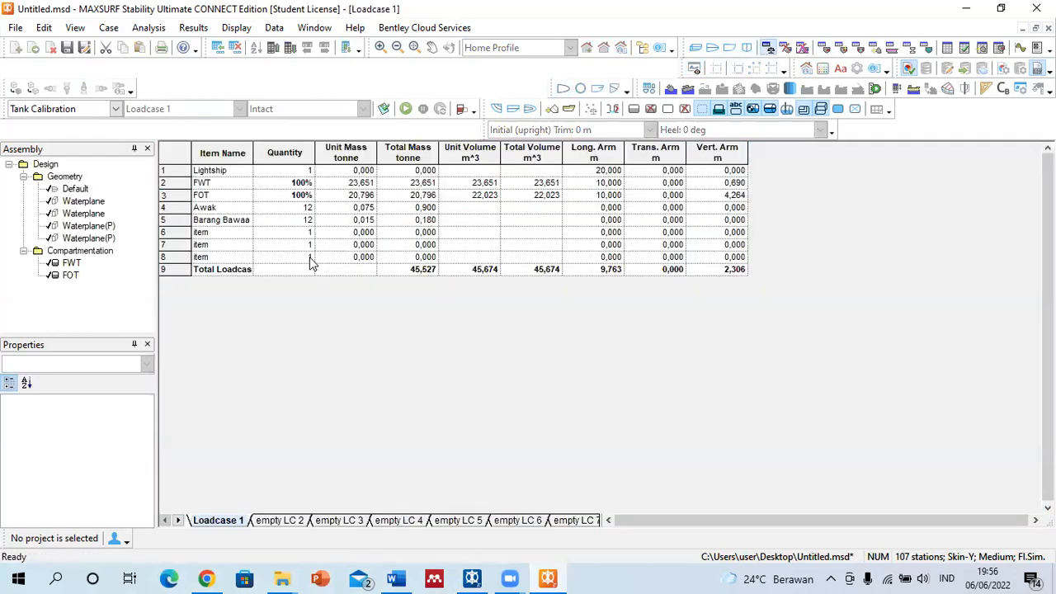
{"action": "left_click", "coordinate": [208, 197]}
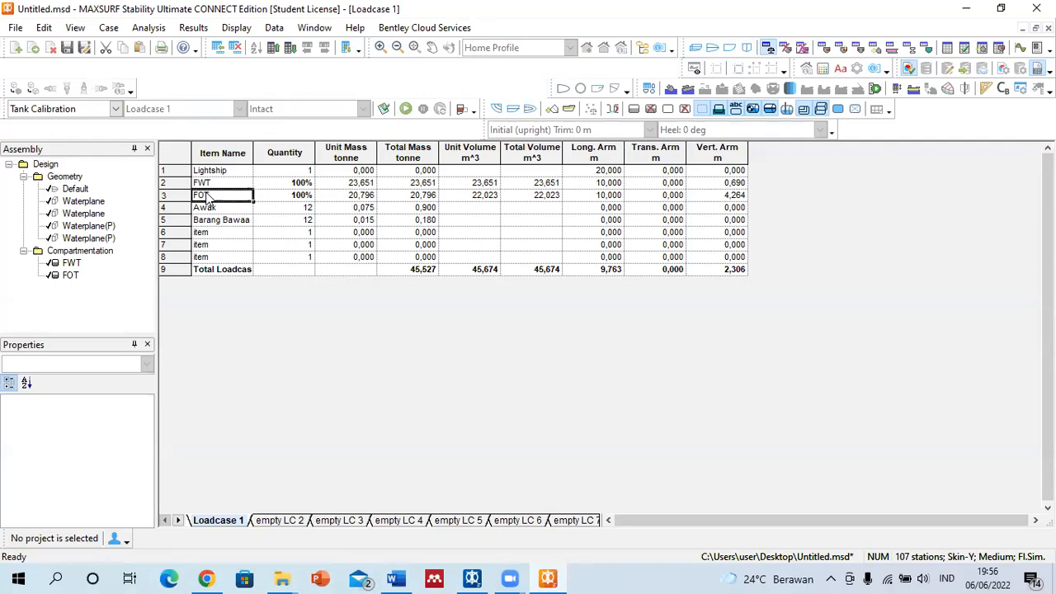
{"action": "left_click", "coordinate": [210, 171]}
{"action": "left_click", "coordinate": [175, 170]}
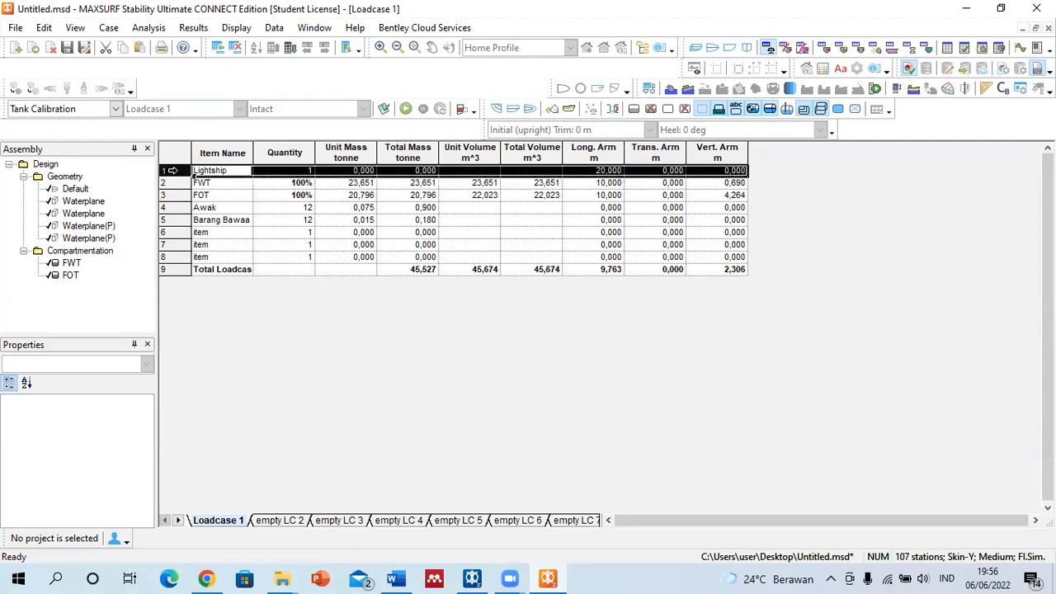
{"action": "key", "text": "Insert"}
{"action": "key", "text": "Insert"}
Rename the Lightship item as Mesin and the item row below it as Jangkar.
{"action": "left_click", "coordinate": [233, 171]}
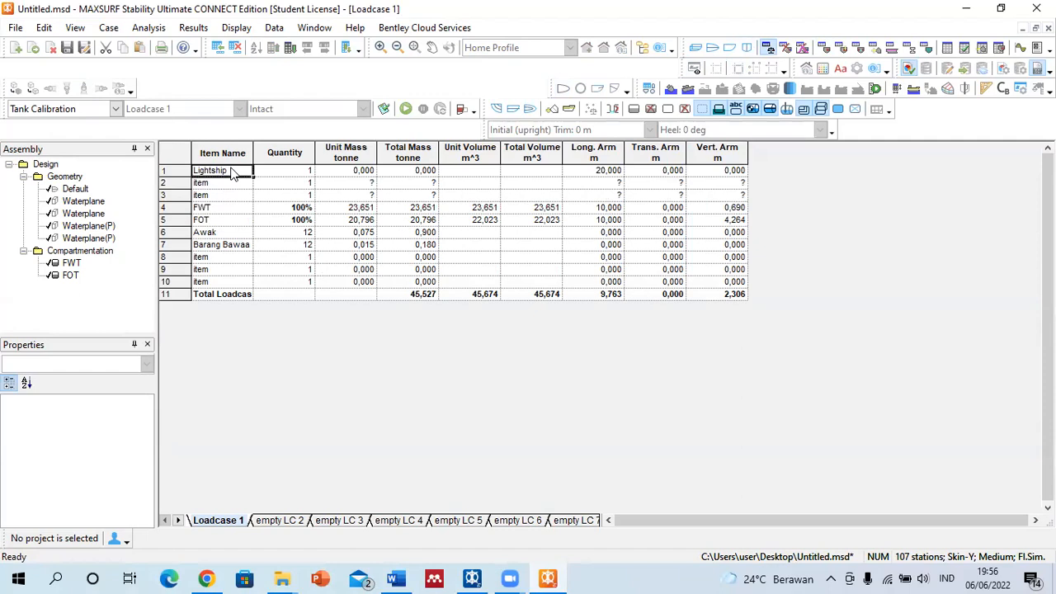
{"action": "type", "text": "Mesin"}
{"action": "key", "text": "Return"}
{"action": "type", "text": "Jangkar"}
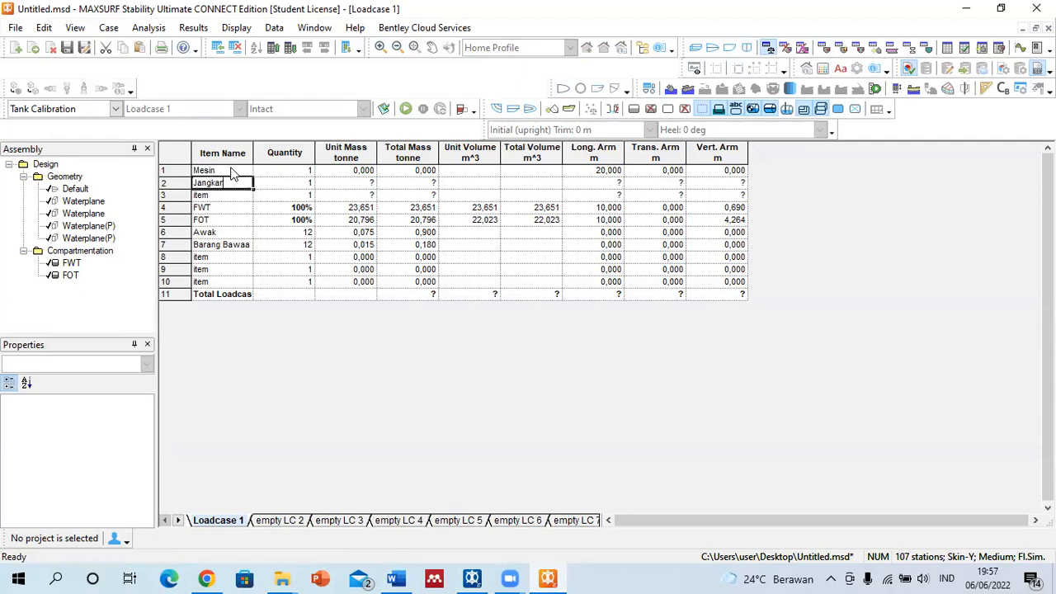
{"action": "key", "text": "Return"}
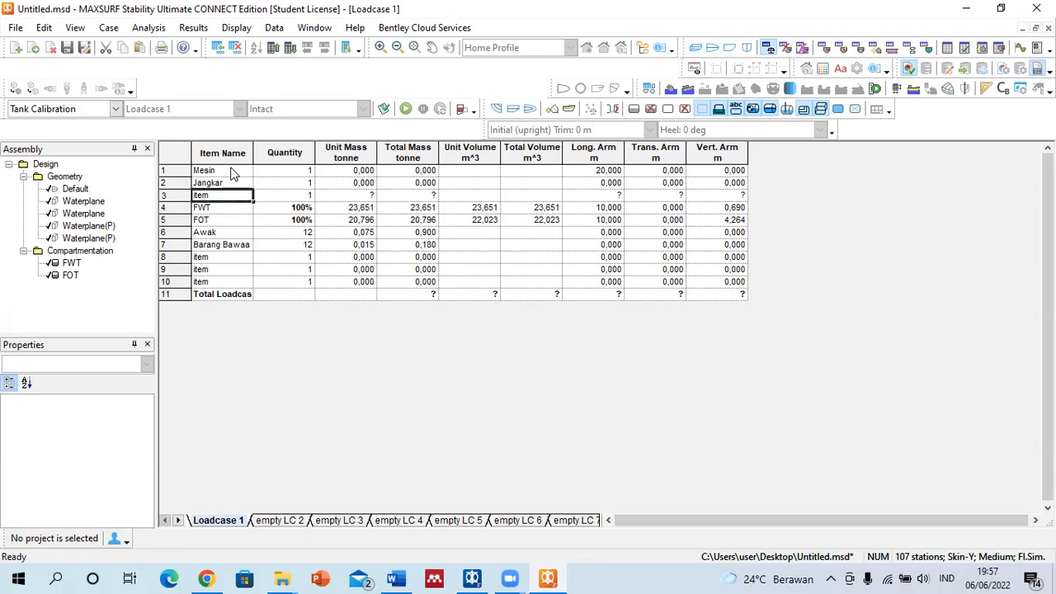
Delete the unused item row between Jangkar and FWT.
{"action": "right_click", "coordinate": [168, 195]}
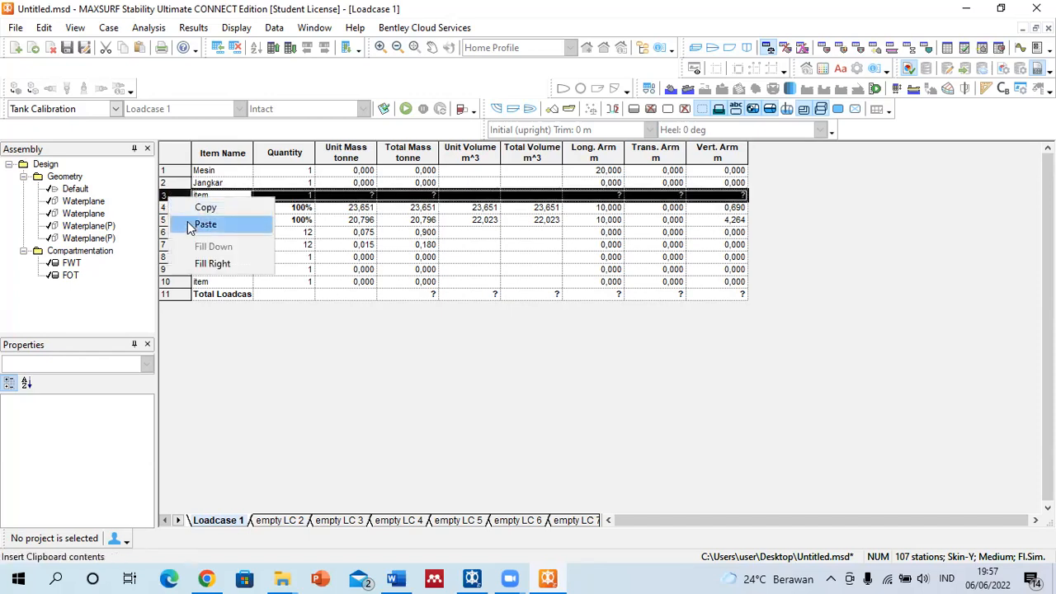
{"action": "left_click", "coordinate": [207, 328]}
{"action": "key", "text": "Delete"}
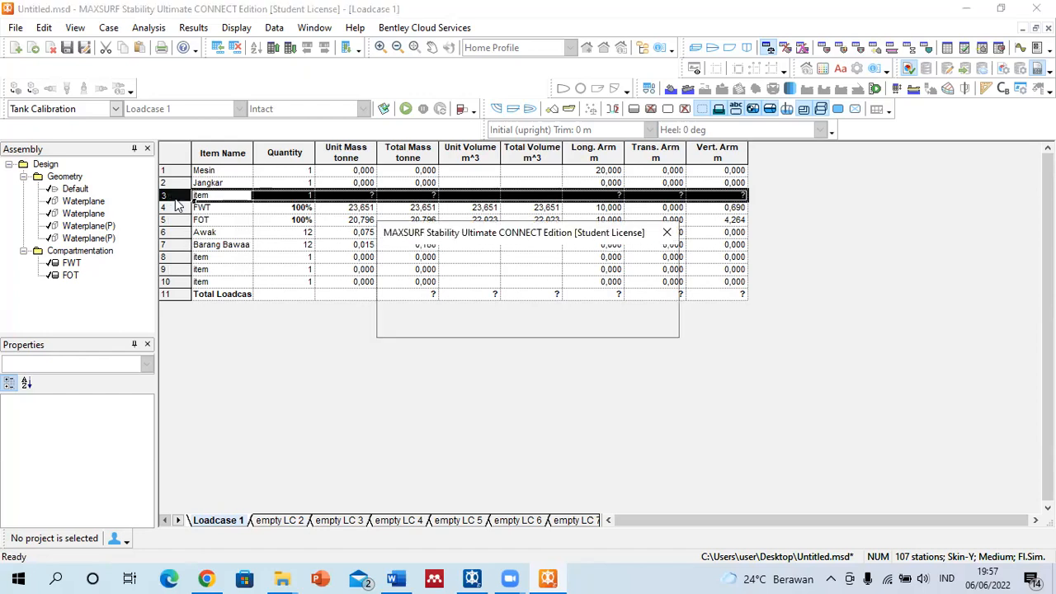
{"action": "left_click", "coordinate": [574, 324]}
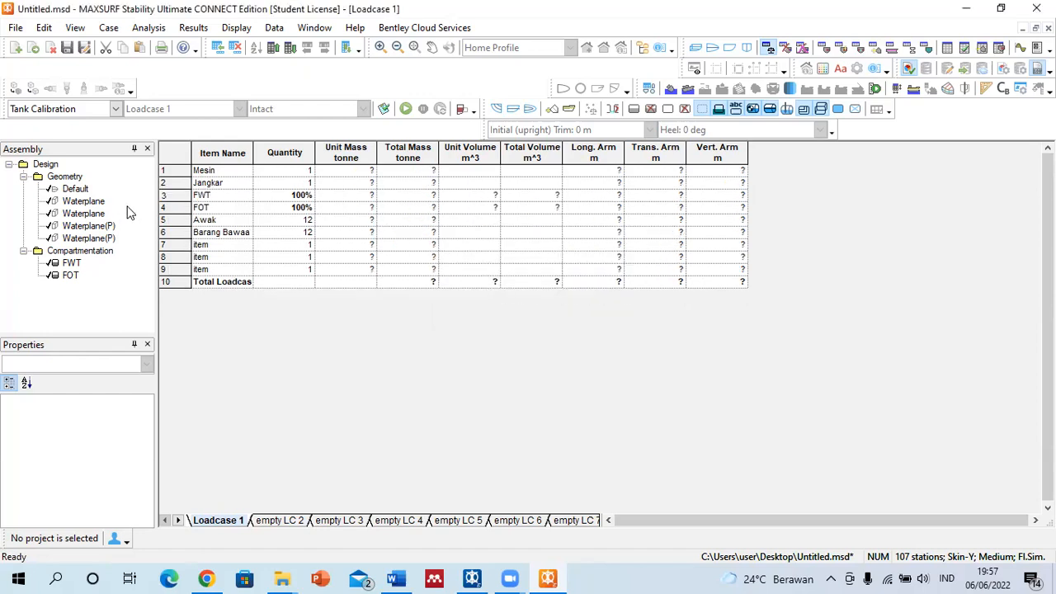
Delete the three unused item rows below Barang Bawaan.
{"action": "left_click_drag", "start_coordinate": [165, 242], "coordinate": [172, 263]}
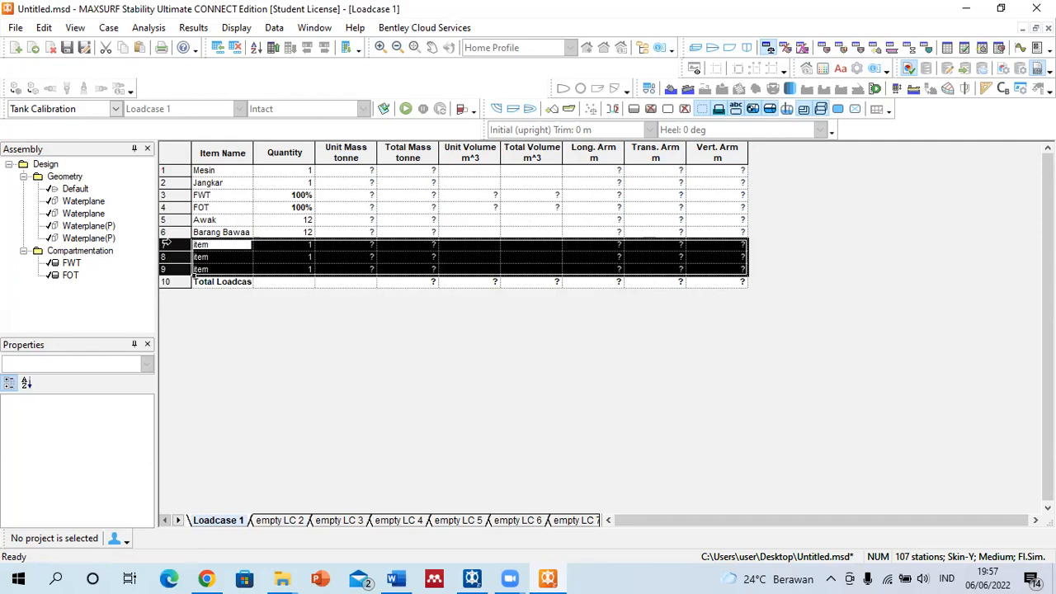
{"action": "right_click", "coordinate": [165, 247]}
{"action": "left_click", "coordinate": [173, 233]}
{"action": "left_click_drag", "start_coordinate": [174, 245], "coordinate": [175, 272]}
{"action": "key", "text": "Delete"}
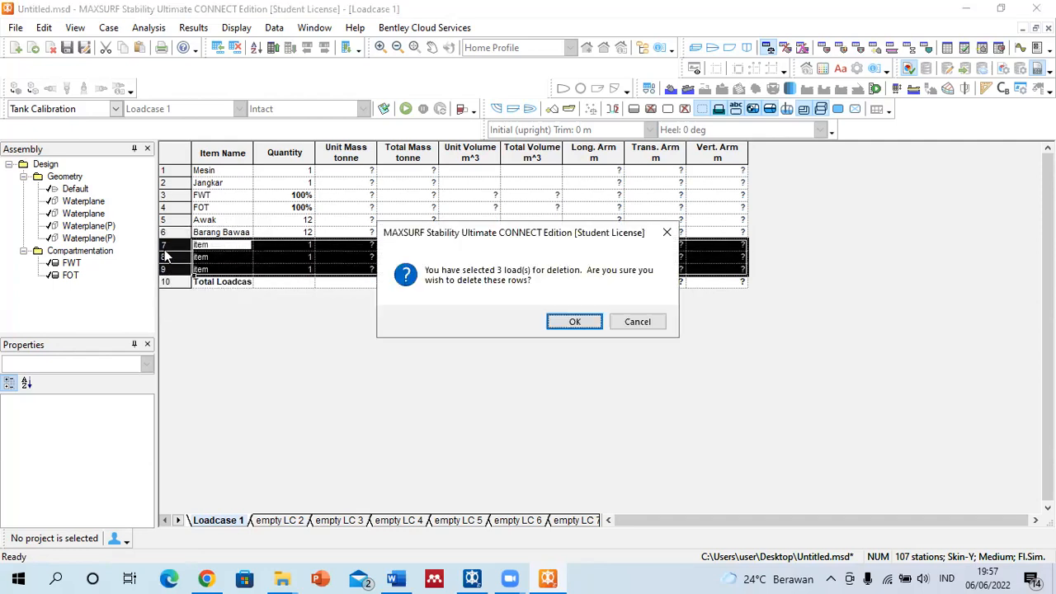
{"action": "key", "text": "Return"}
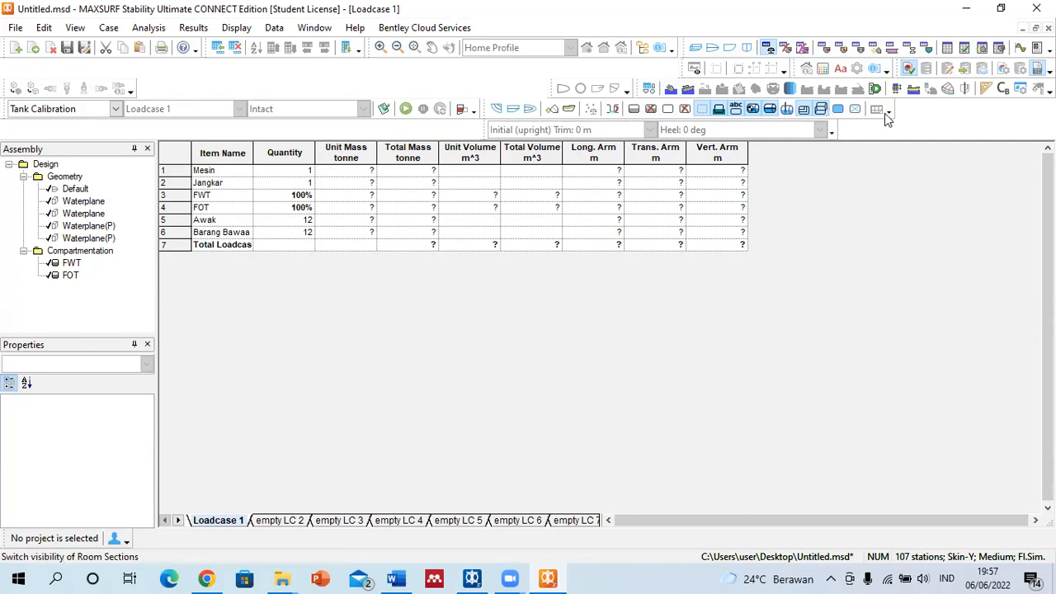
Recalculate the tank values in Loadcase 1 and select the FWT row.
{"action": "left_click", "coordinate": [915, 91]}
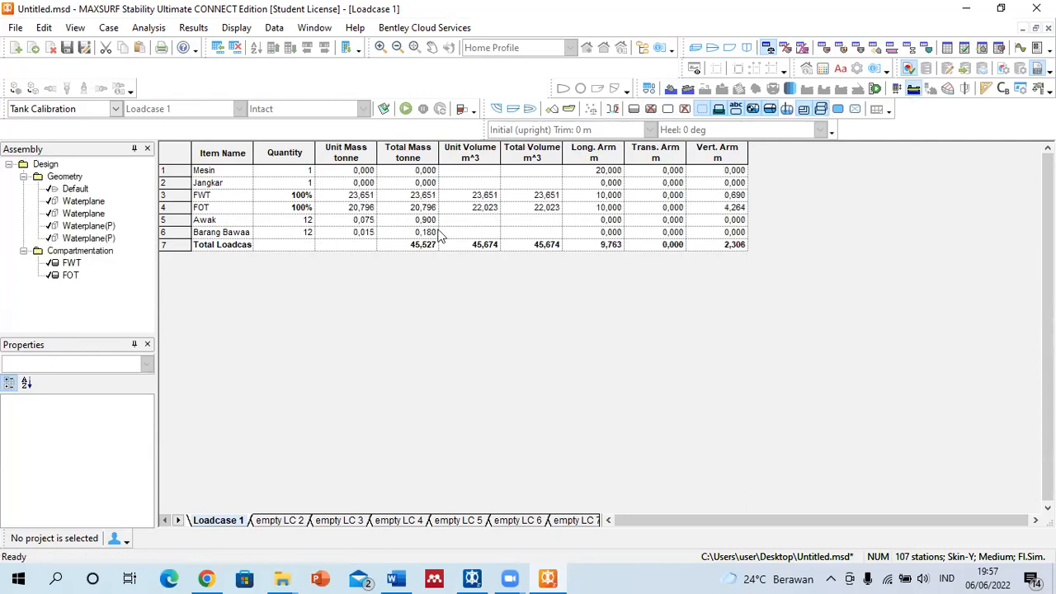
{"action": "left_click", "coordinate": [169, 196]}
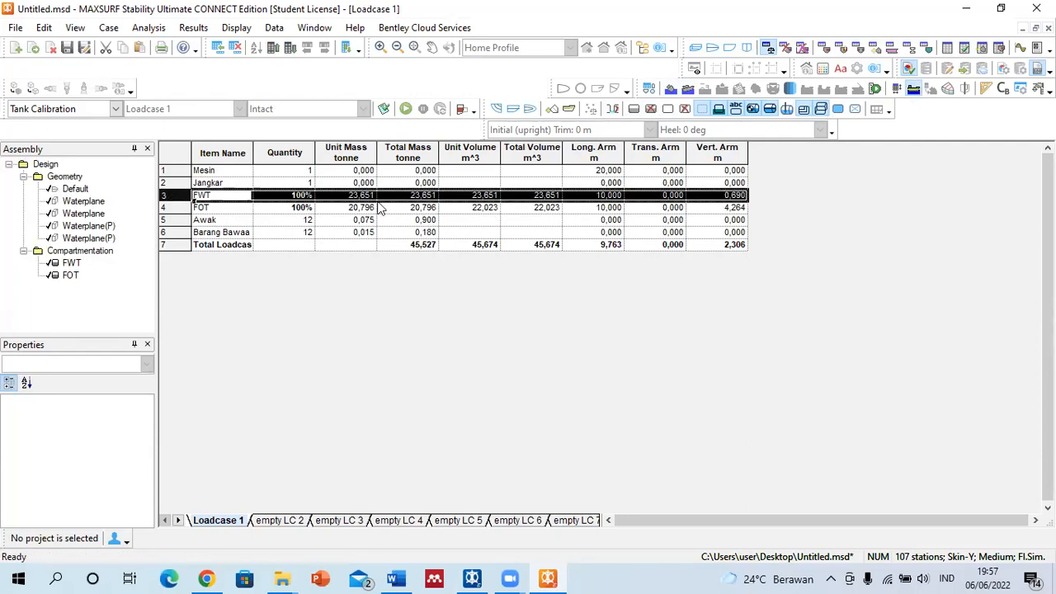
Examine the longitudinal and vertical arm values of the FWT row in Loadcase 1.
{"action": "left_click", "coordinate": [598, 198]}
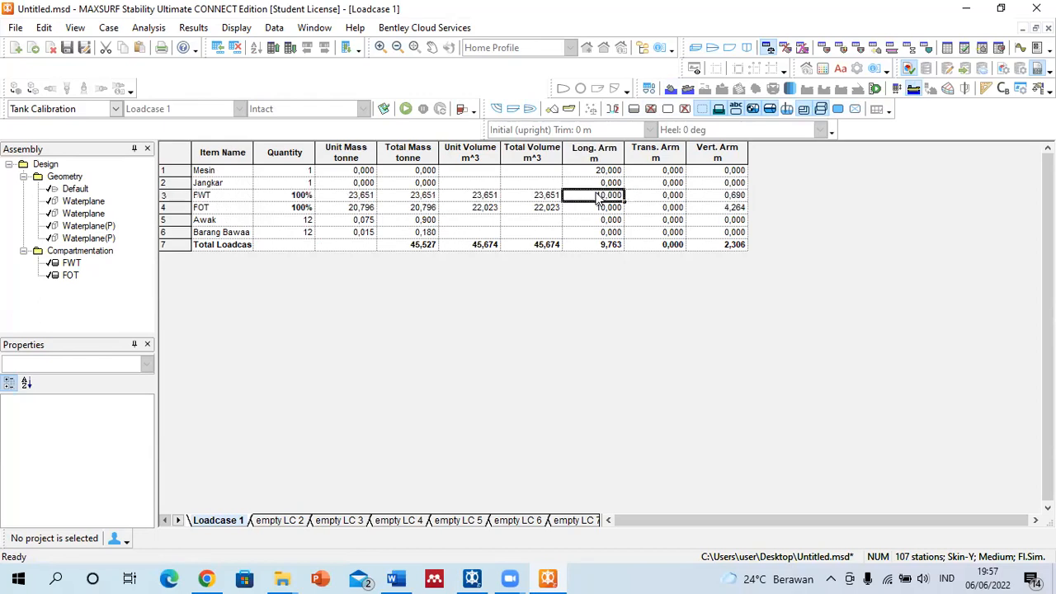
{"action": "left_click", "coordinate": [598, 150]}
{"action": "left_click", "coordinate": [706, 154]}
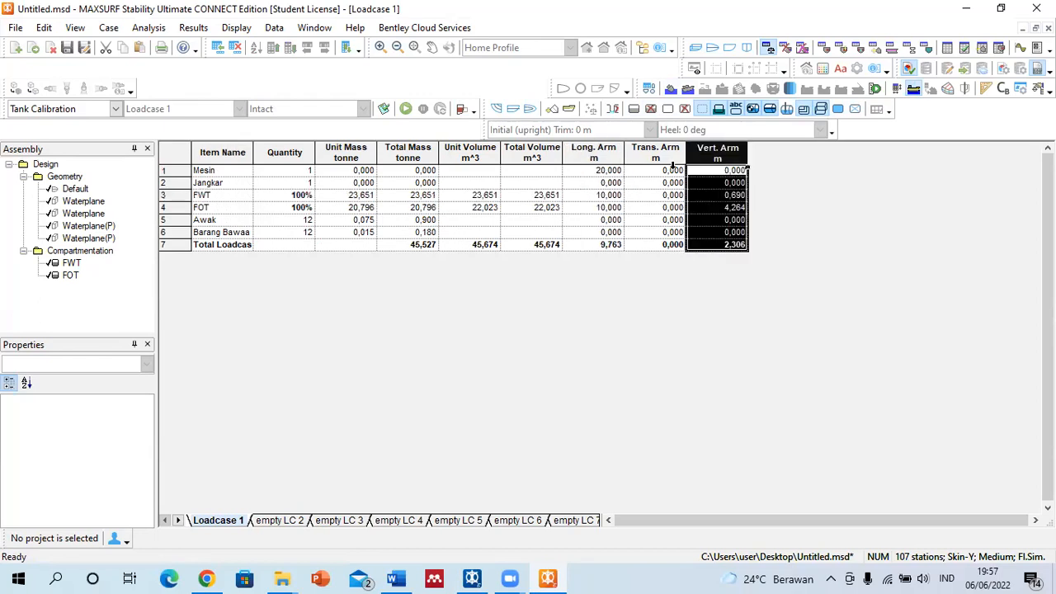
{"action": "left_click", "coordinate": [185, 194]}
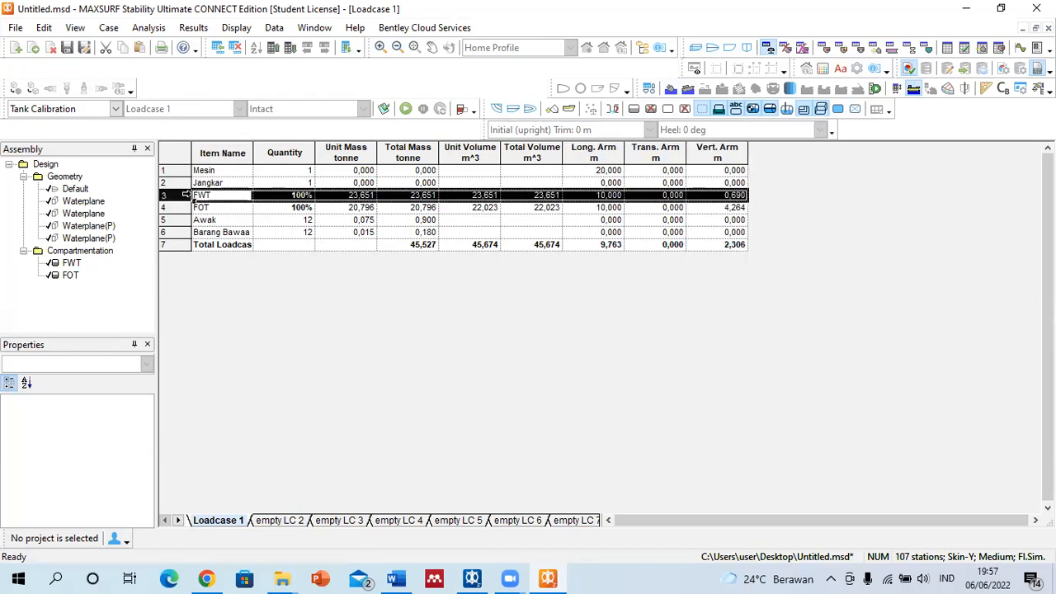
{"action": "left_click", "coordinate": [601, 198]}
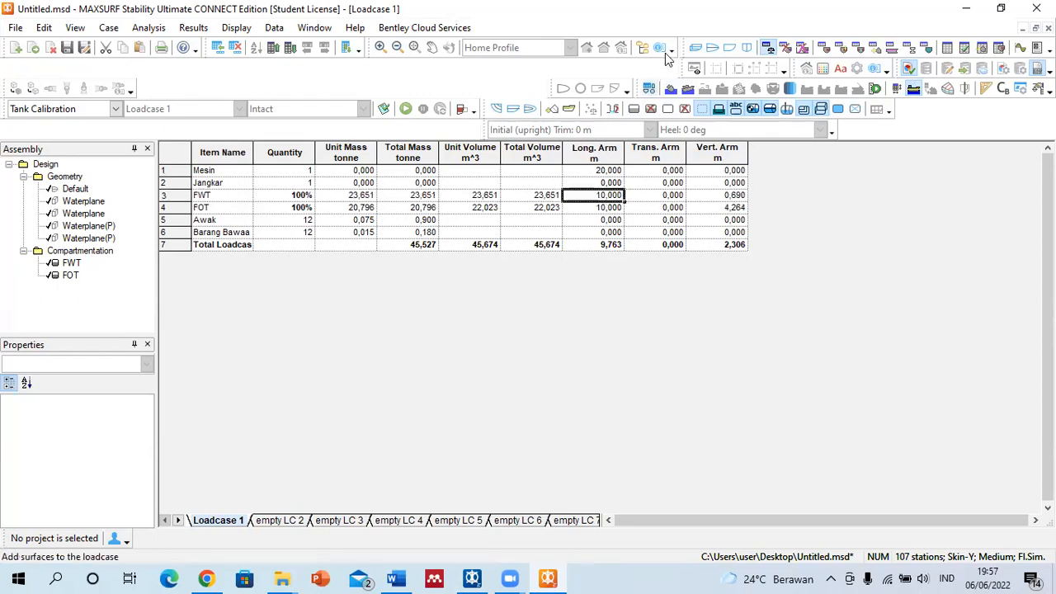
Inspect the FWT and FOT tank positions relative to the zero point in the profile view.
{"action": "left_click", "coordinate": [724, 51]}
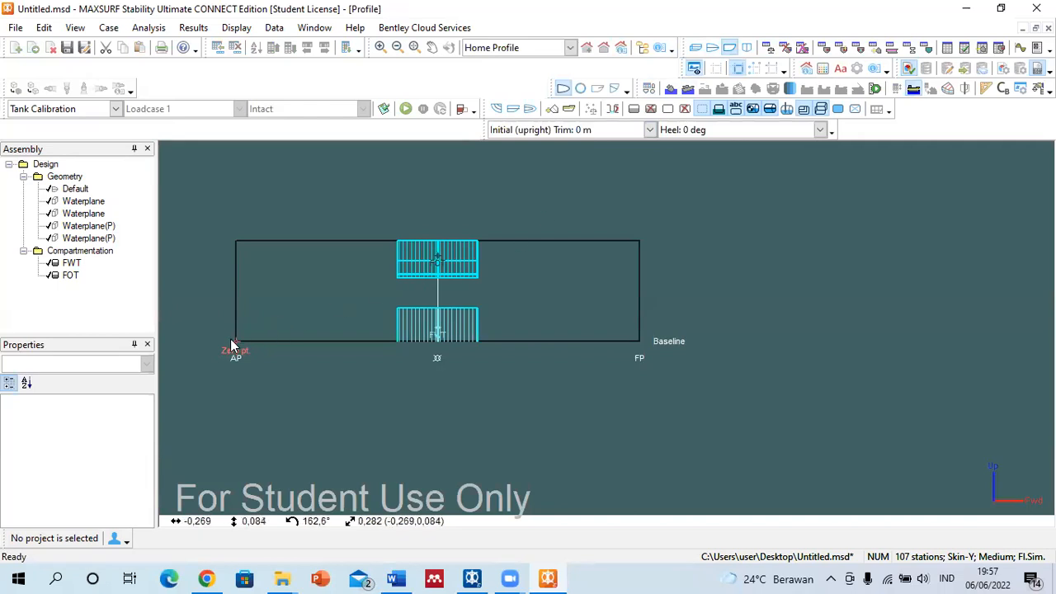
{"action": "left_click", "coordinate": [439, 334]}
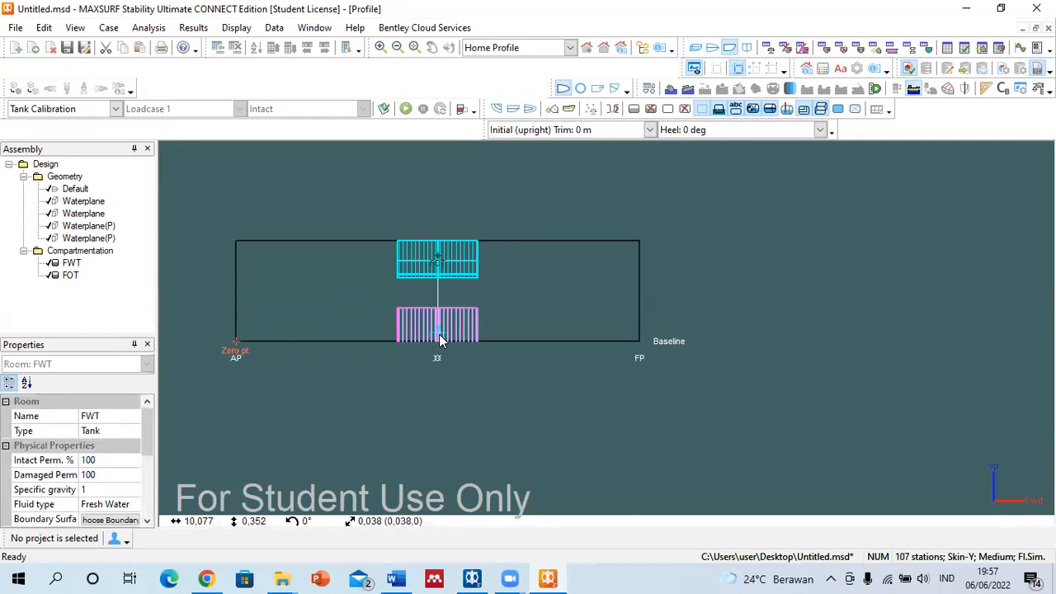
{"action": "left_click", "coordinate": [439, 258]}
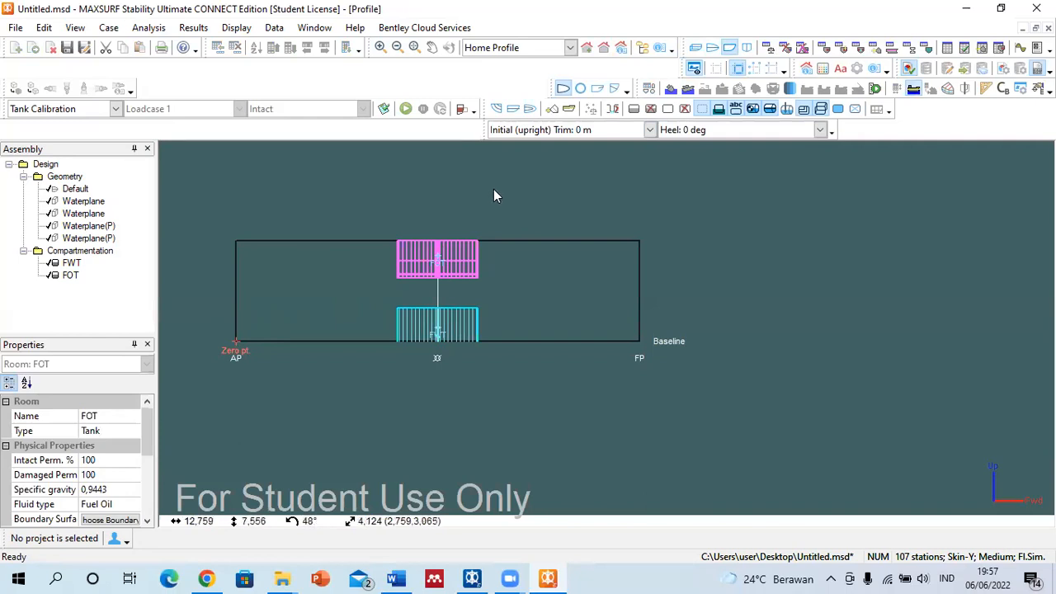
{"action": "left_click", "coordinate": [235, 350]}
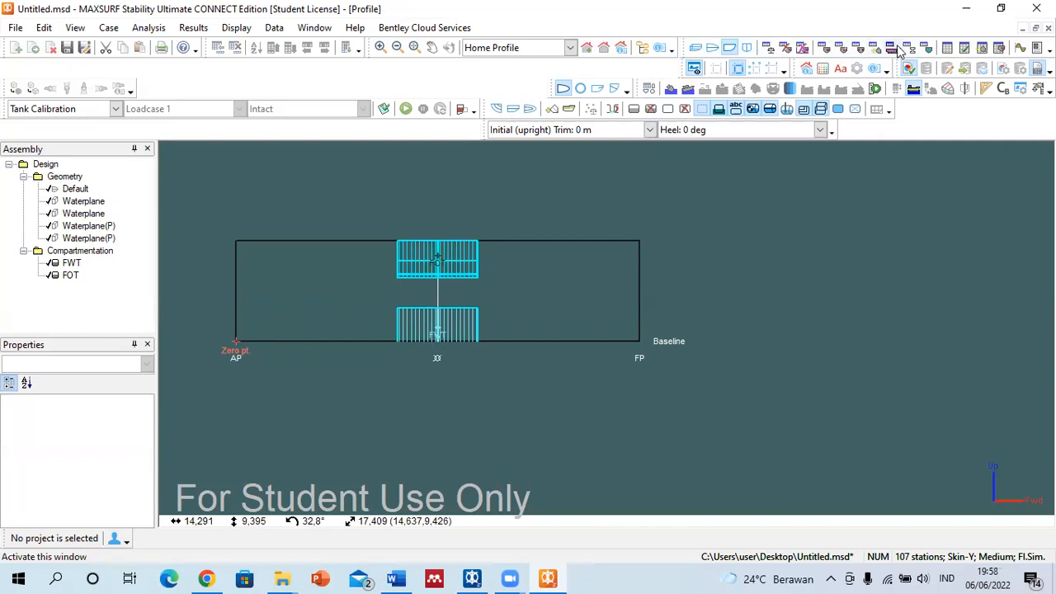
Return to the maximized Loadcase 1 table and check the FOT row's vertical arm.
{"action": "left_click", "coordinate": [768, 48]}
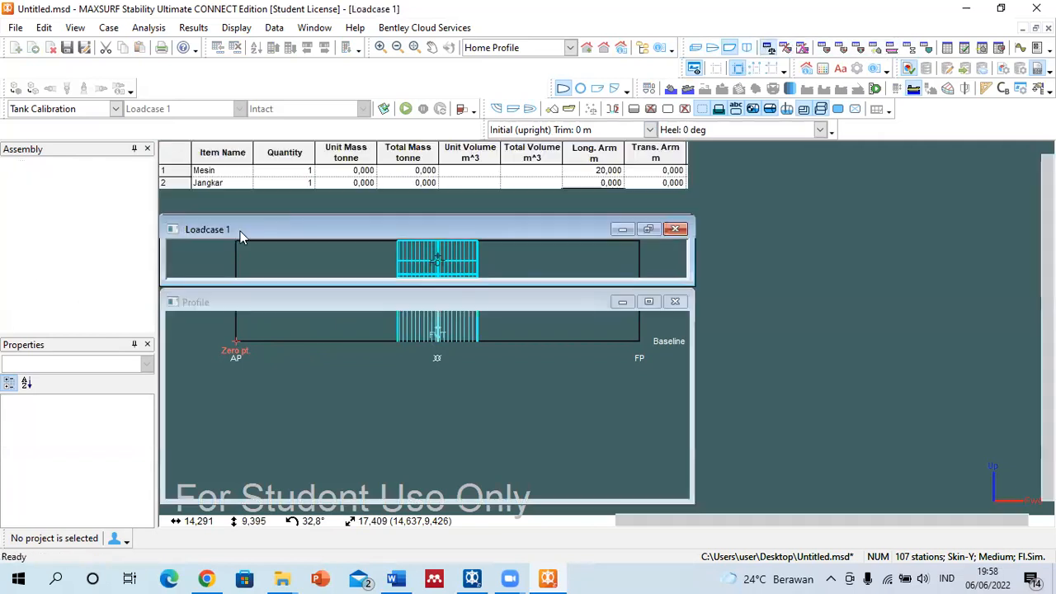
{"action": "double_click", "coordinate": [241, 231]}
{"action": "left_click", "coordinate": [224, 209]}
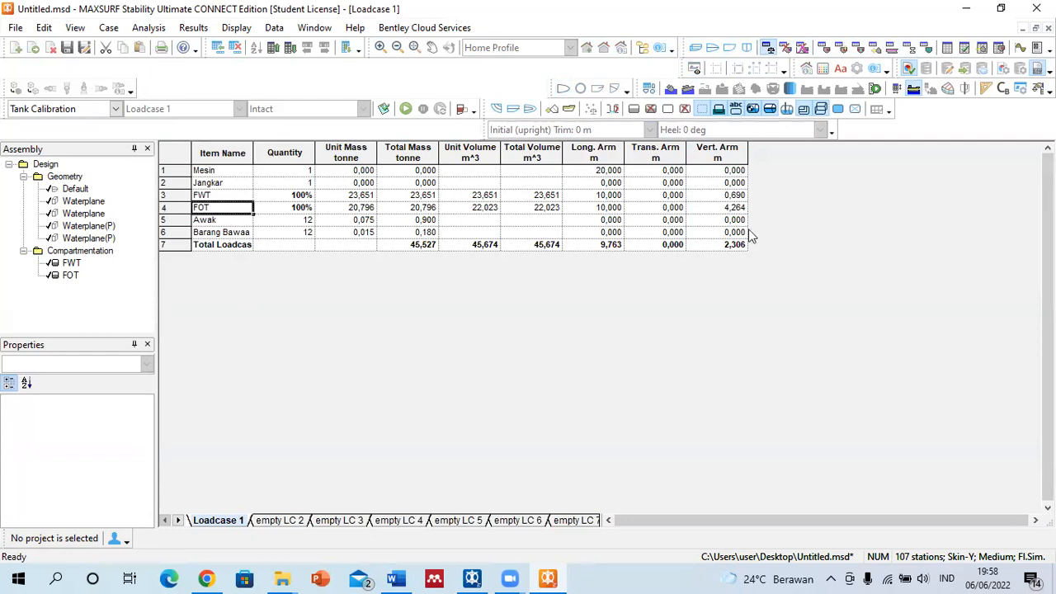
{"action": "left_click", "coordinate": [738, 208]}
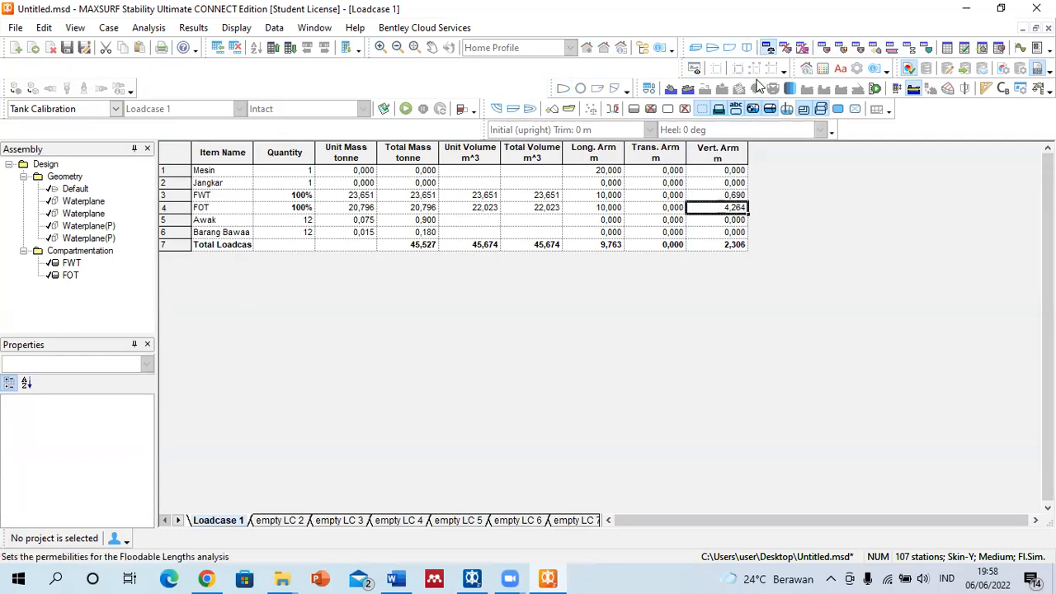
Examine the FWT and FOT tank centres in the body plan and profile views.
{"action": "left_click", "coordinate": [746, 47]}
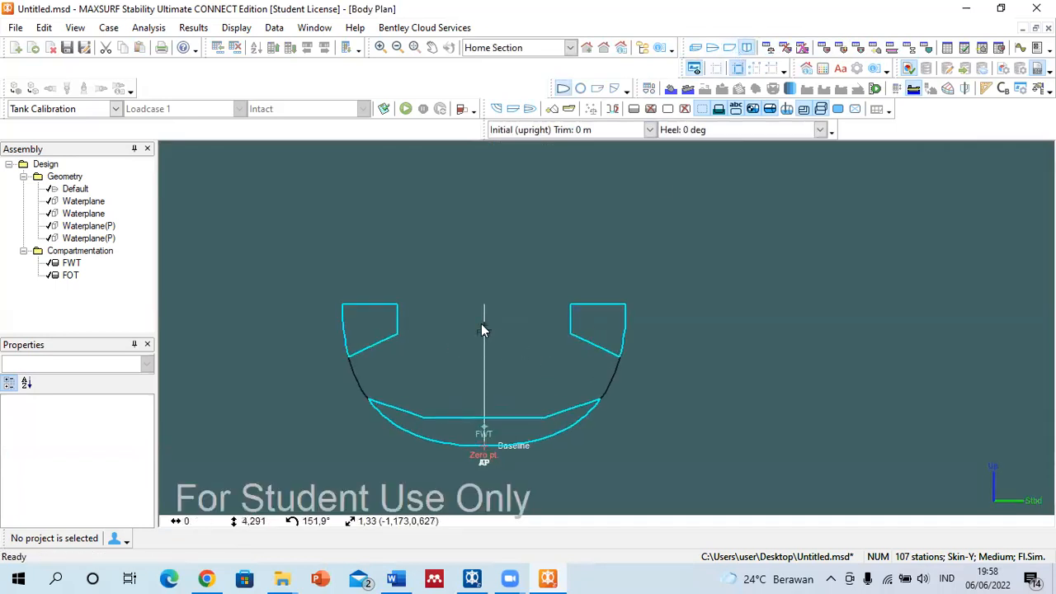
{"action": "scroll", "coordinate": [484, 326], "scroll_direction": "down", "scroll_amount": 1}
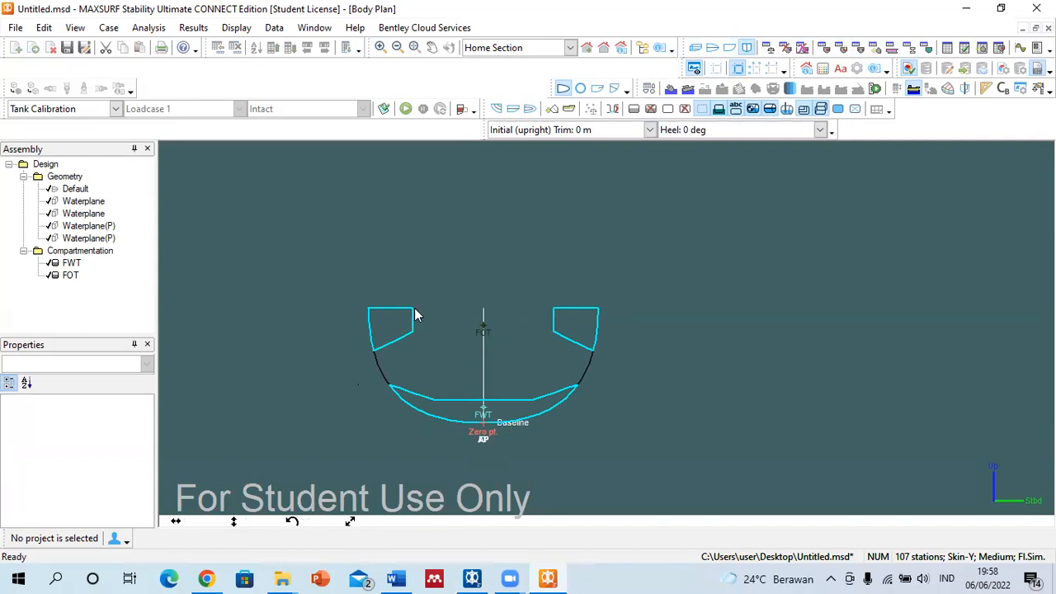
{"action": "left_click", "coordinate": [729, 47]}
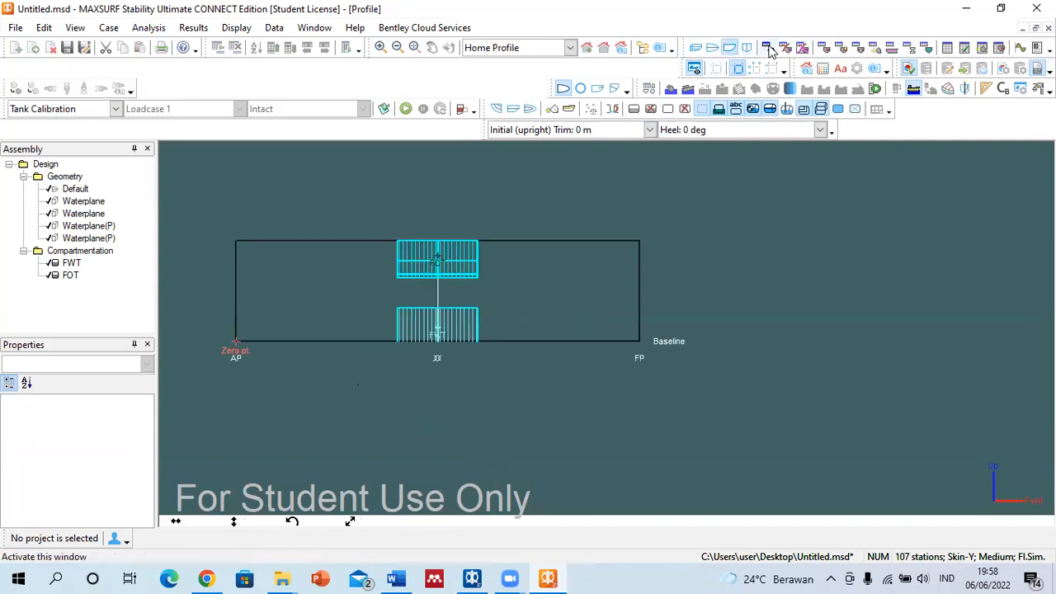
Review the FOT entry in the room definition table and view the tanks in the plan view.
{"action": "left_click", "coordinate": [823, 48]}
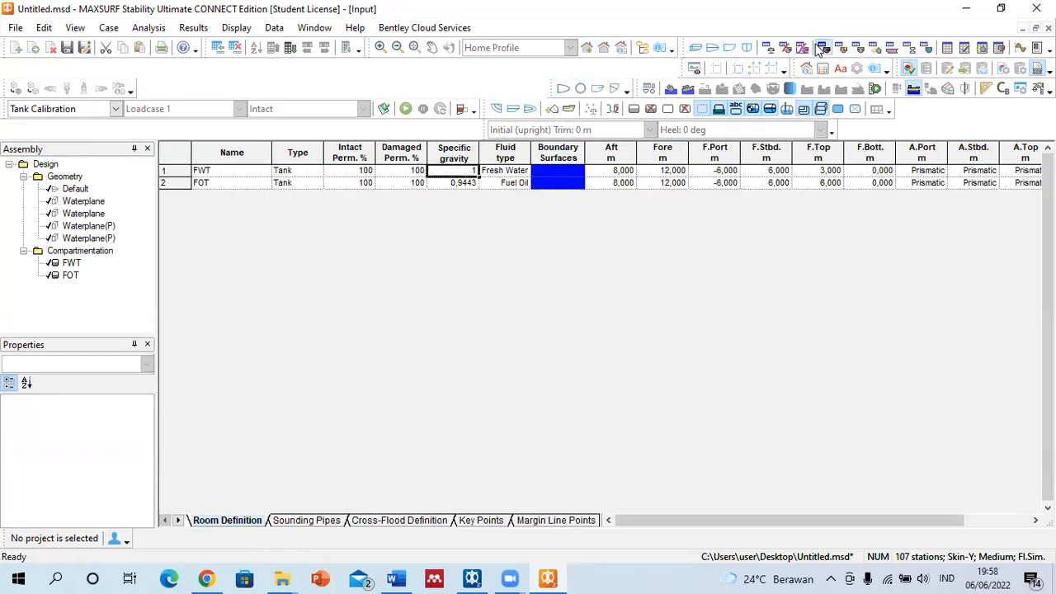
{"action": "left_click", "coordinate": [212, 183]}
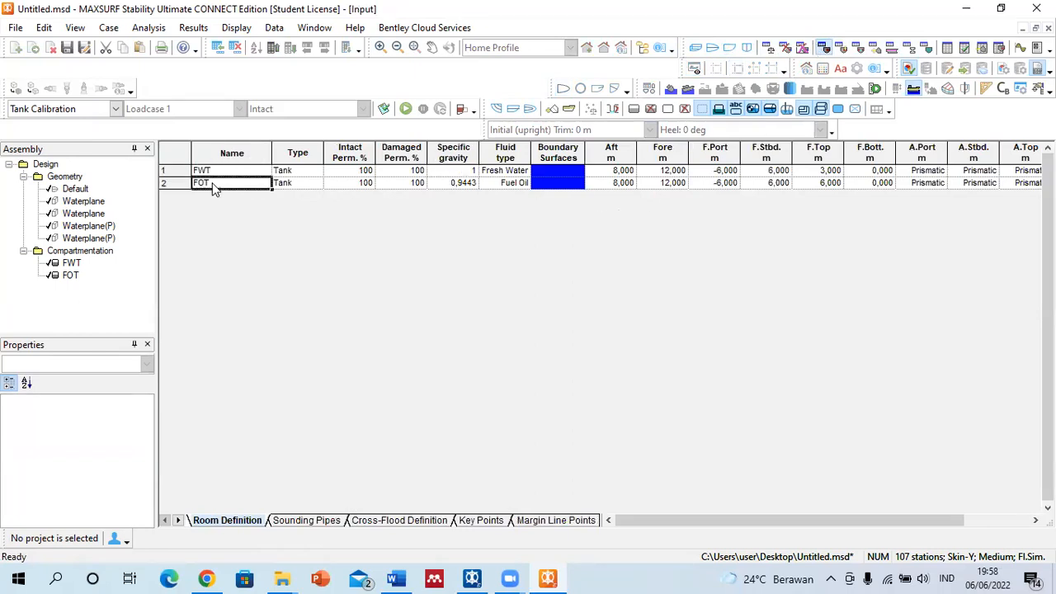
{"action": "left_click", "coordinate": [734, 49]}
{"action": "left_click", "coordinate": [712, 48]}
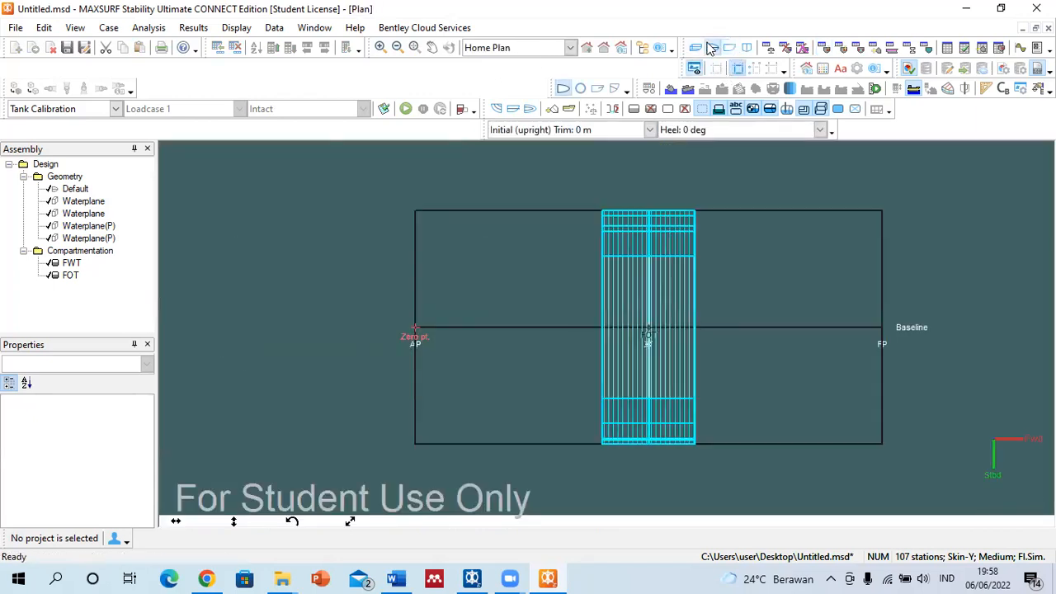
Display the Loadcase 1 table and run a Large Angle Stability analysis on it in the intact condition.
{"action": "left_click", "coordinate": [768, 48]}
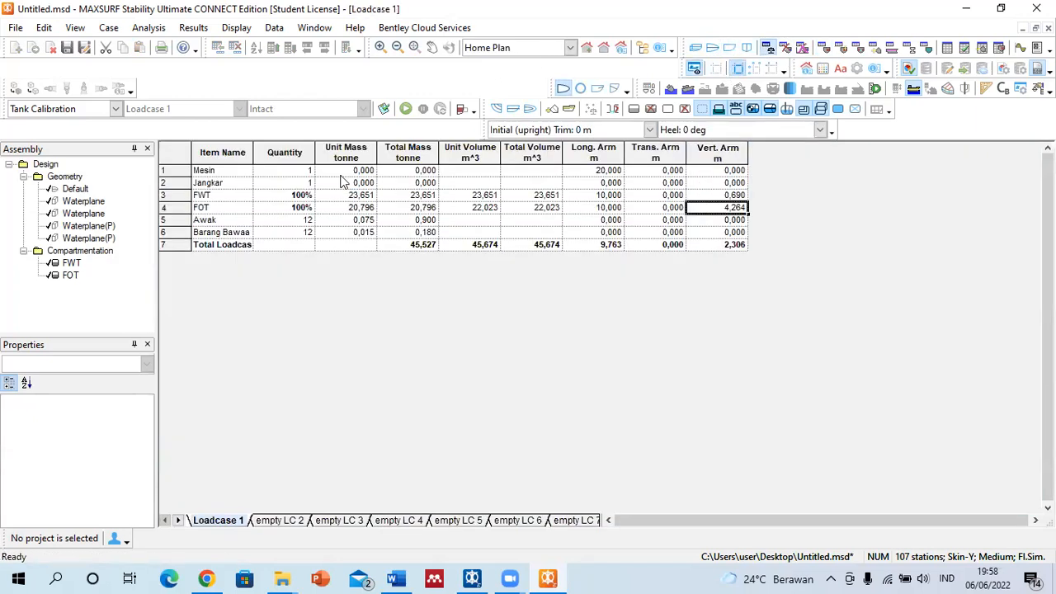
{"action": "left_click", "coordinate": [222, 171]}
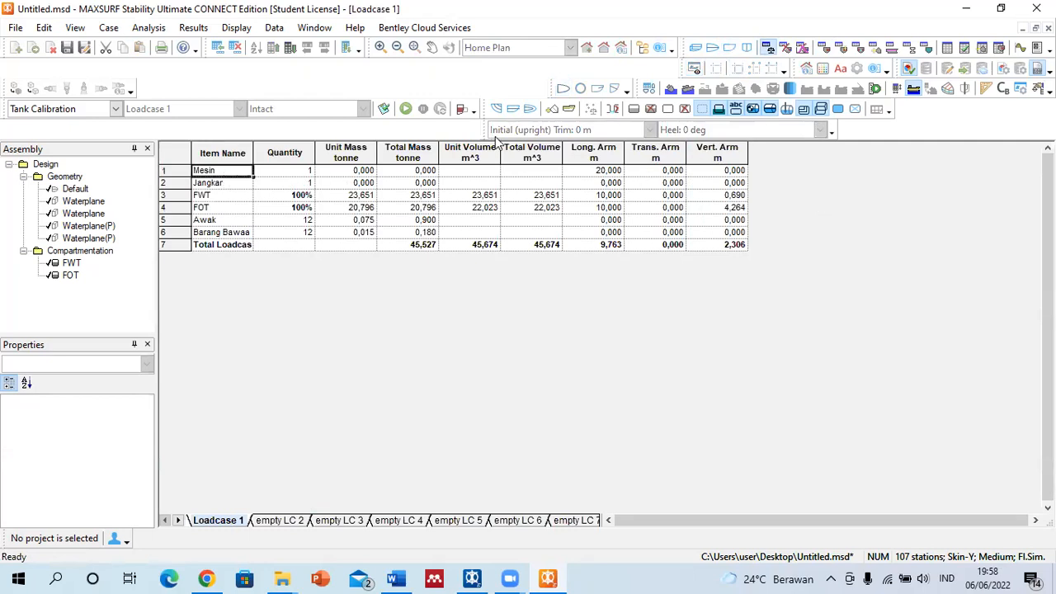
{"action": "left_click", "coordinate": [117, 109]}
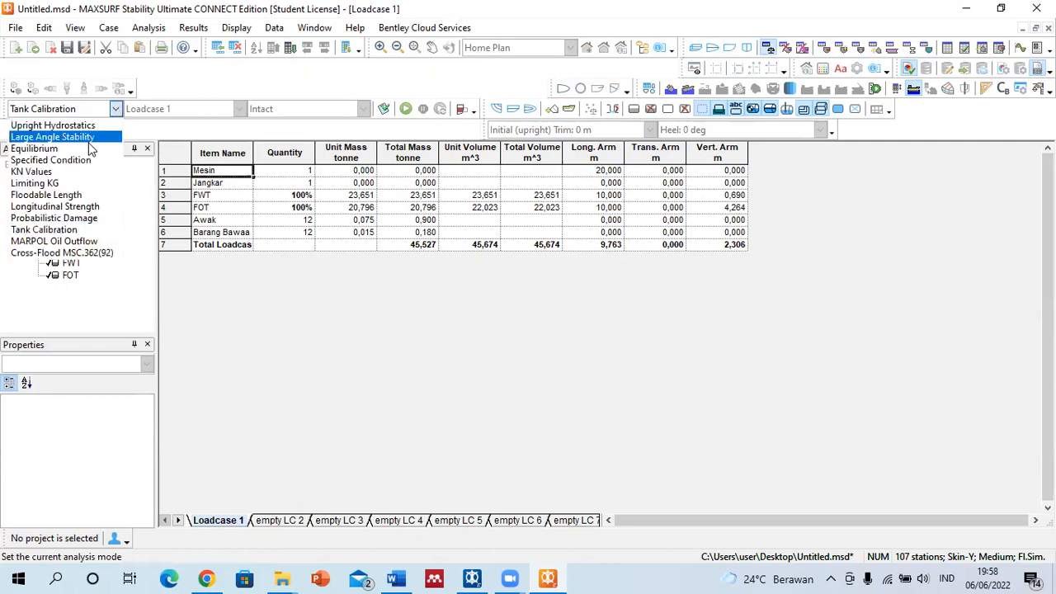
{"action": "left_click", "coordinate": [86, 134]}
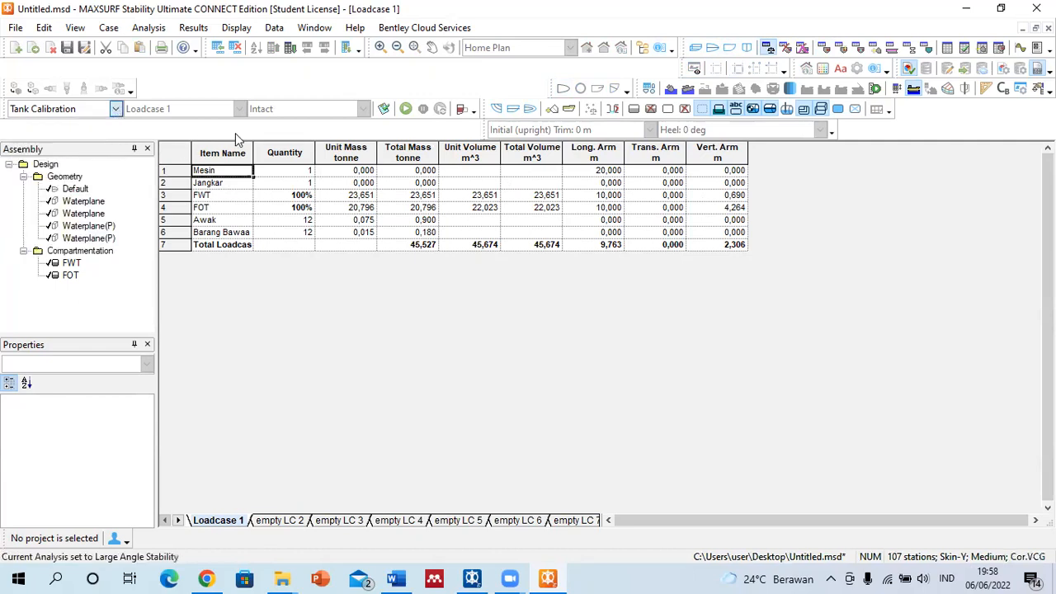
{"action": "left_click", "coordinate": [406, 110]}
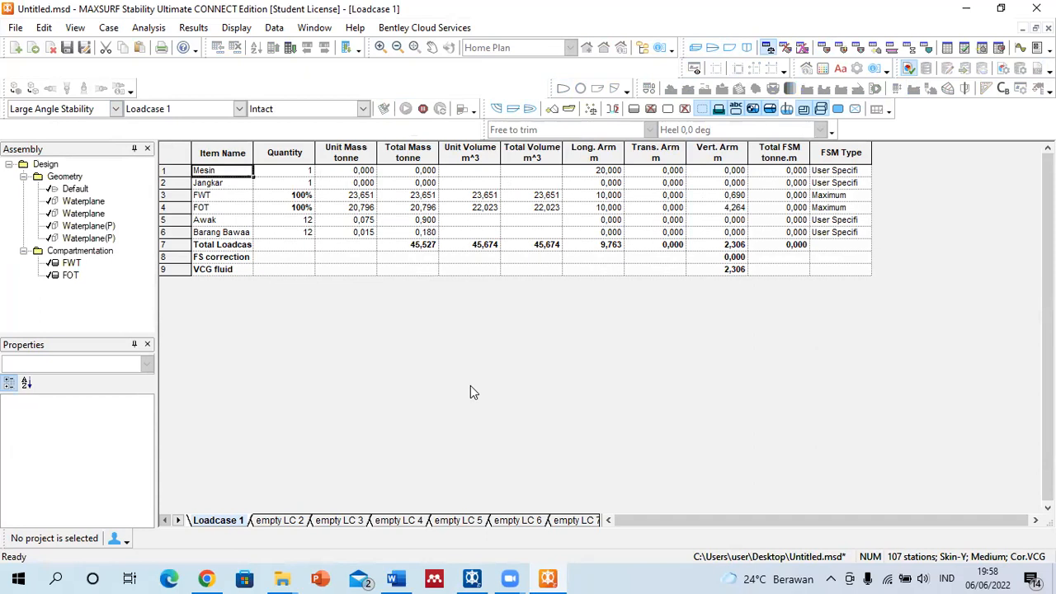
Examine the righting lever (GZ) graph, the heel angle setup and the stability results table for Loadcase 1.
{"action": "left_click", "coordinate": [1020, 47]}
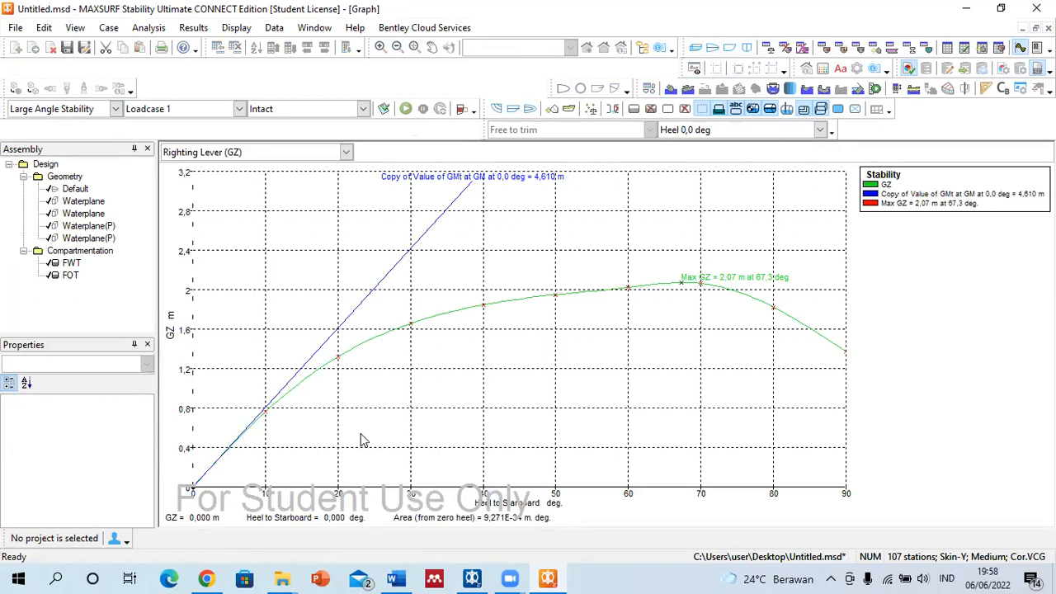
{"action": "left_click", "coordinate": [149, 27]}
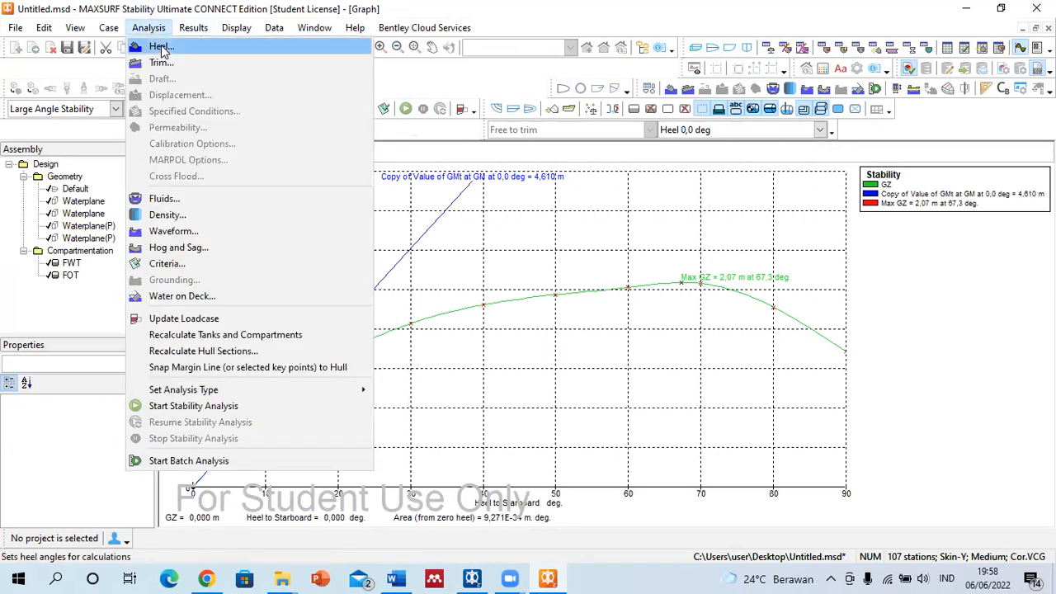
{"action": "left_click", "coordinate": [161, 48]}
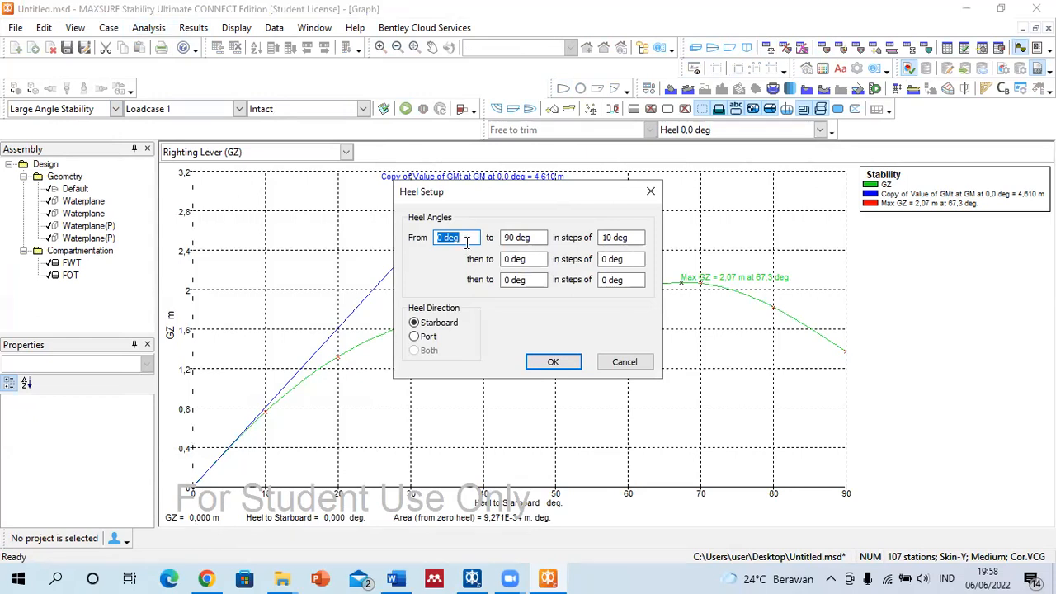
{"action": "left_click", "coordinate": [625, 364]}
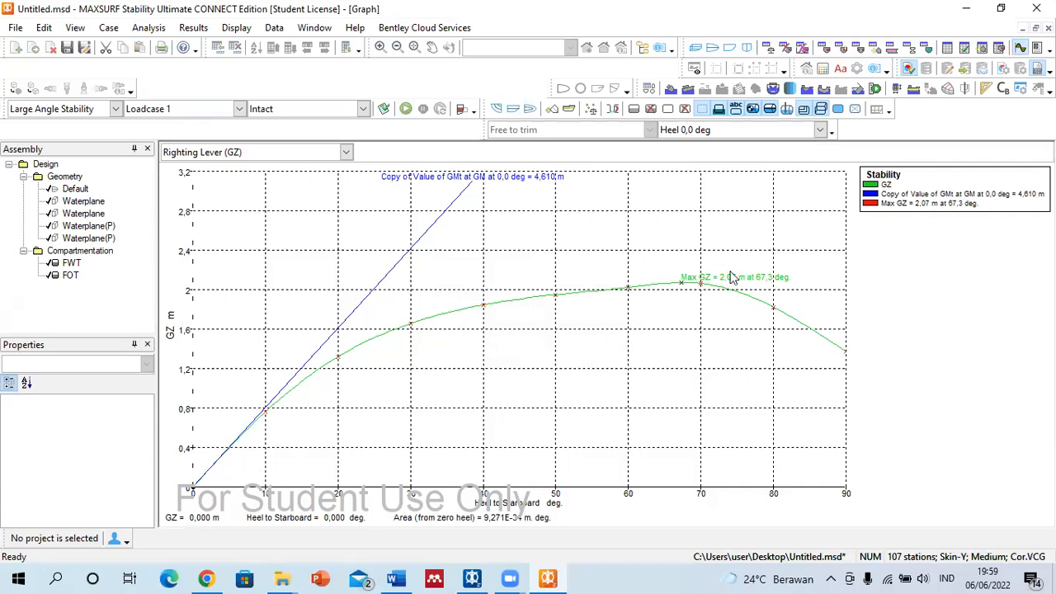
{"action": "left_click", "coordinate": [948, 48]}
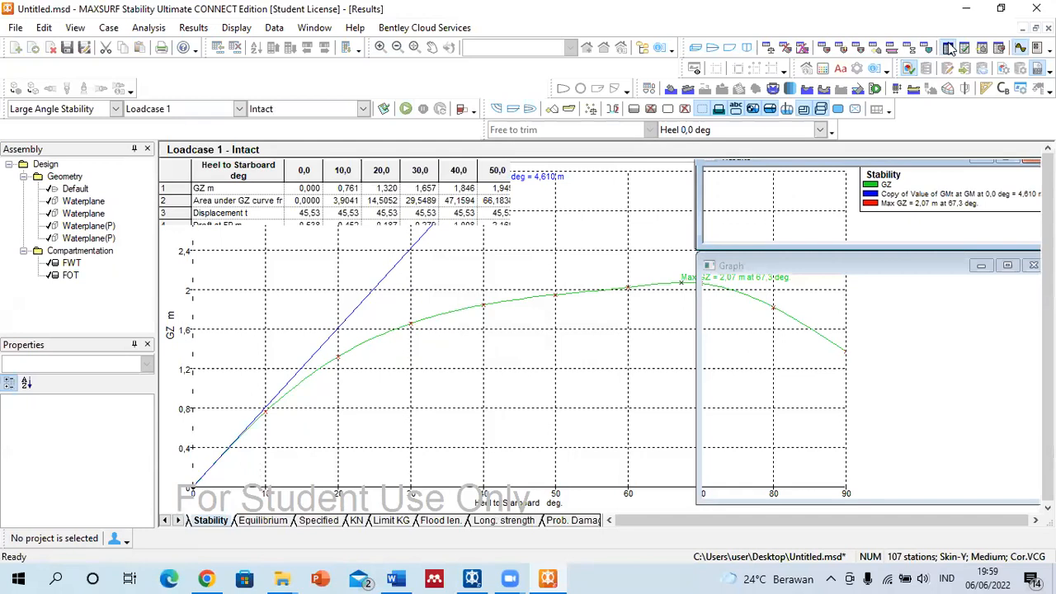
Switch to the Word report and check the required value, actual value and margin in its final criteria table.
{"action": "left_click", "coordinate": [396, 578]}
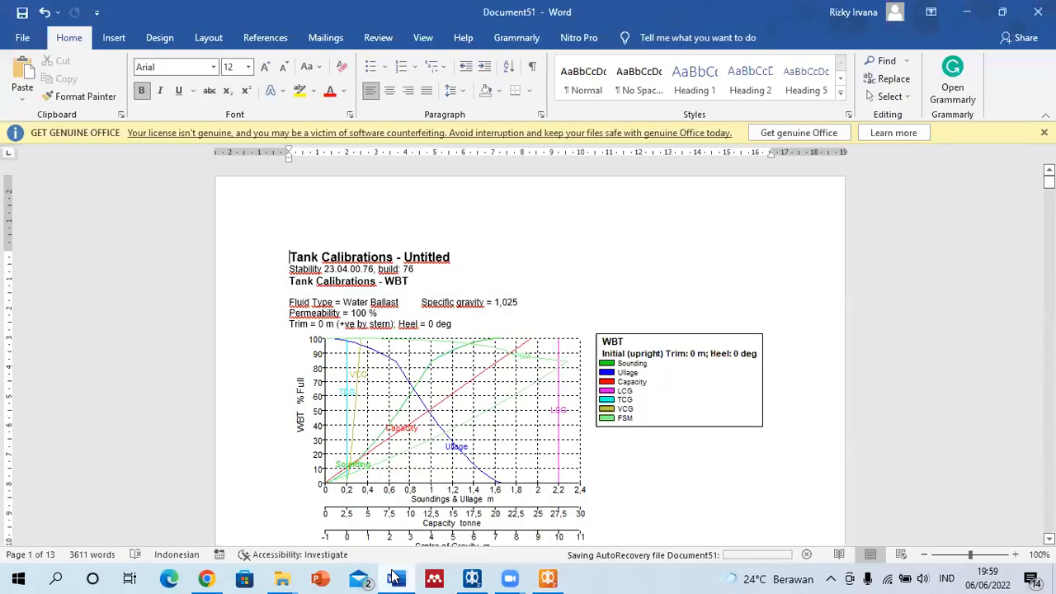
{"action": "left_click_drag", "start_coordinate": [1048, 182], "coordinate": [1048, 518]}
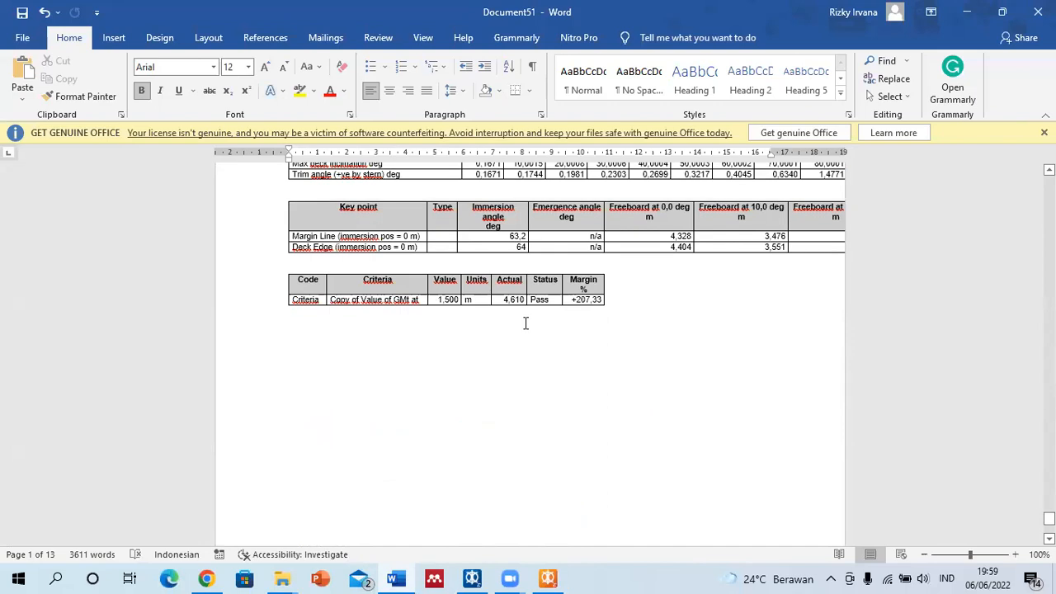
{"action": "scroll", "coordinate": [525, 323], "scroll_direction": "up", "scroll_amount": 3}
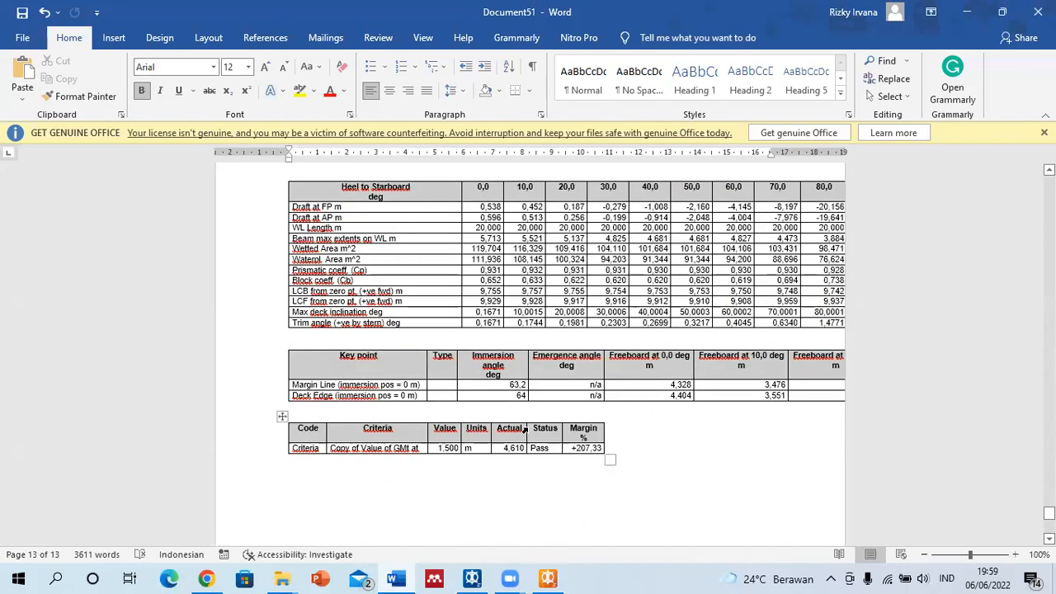
{"action": "scroll", "coordinate": [525, 428], "scroll_direction": "down", "scroll_amount": 1}
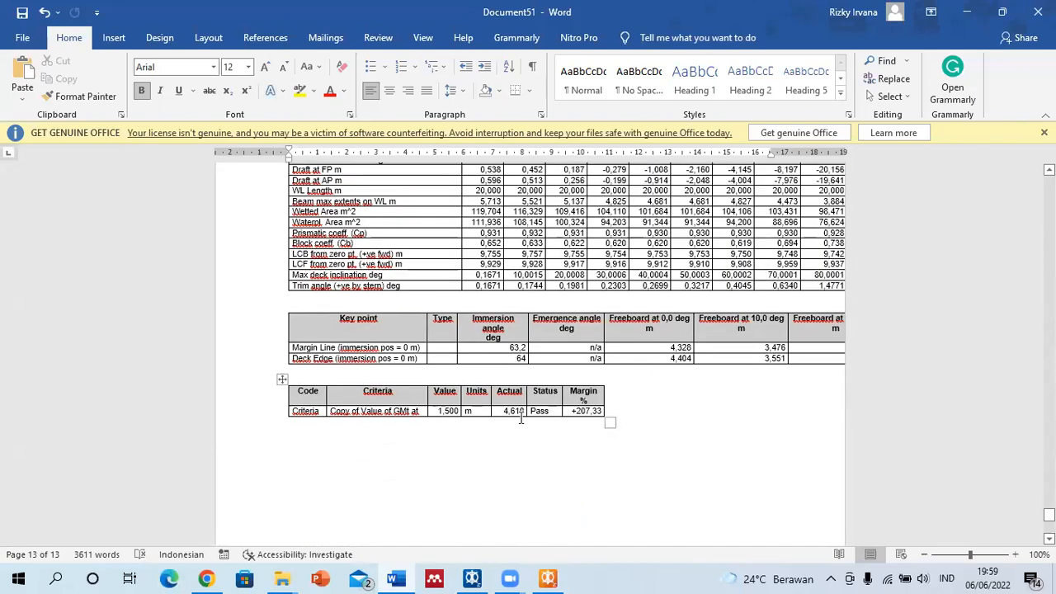
{"action": "double_click", "coordinate": [436, 411]}
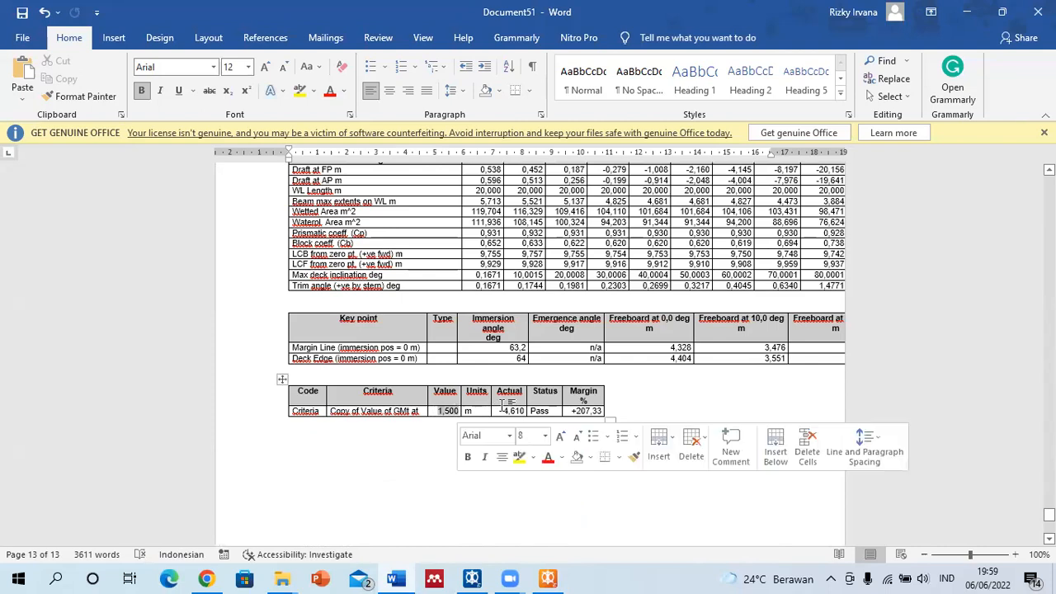
{"action": "double_click", "coordinate": [509, 411]}
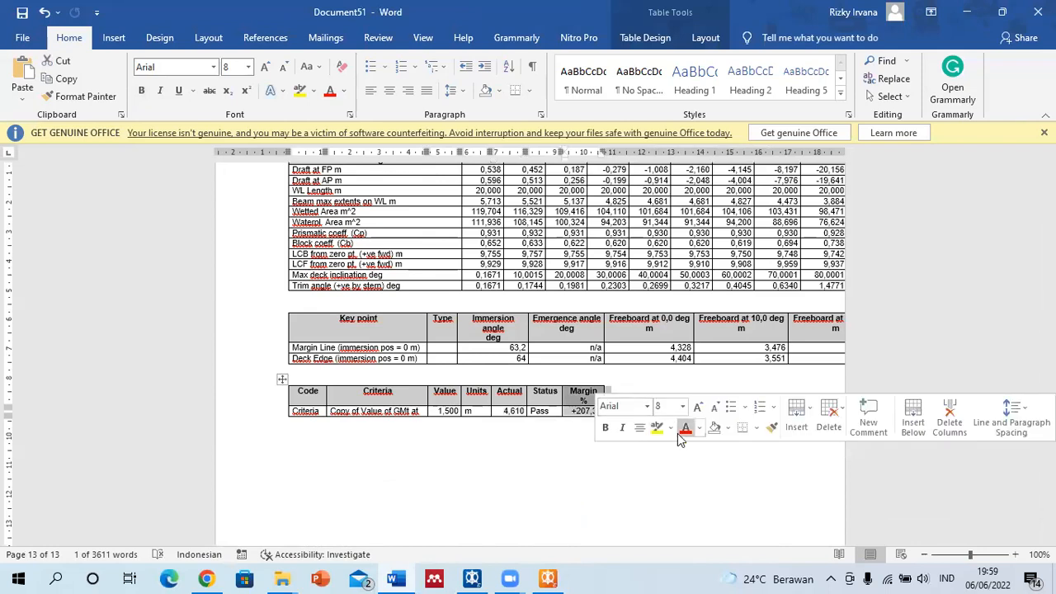
{"action": "left_click", "coordinate": [667, 460]}
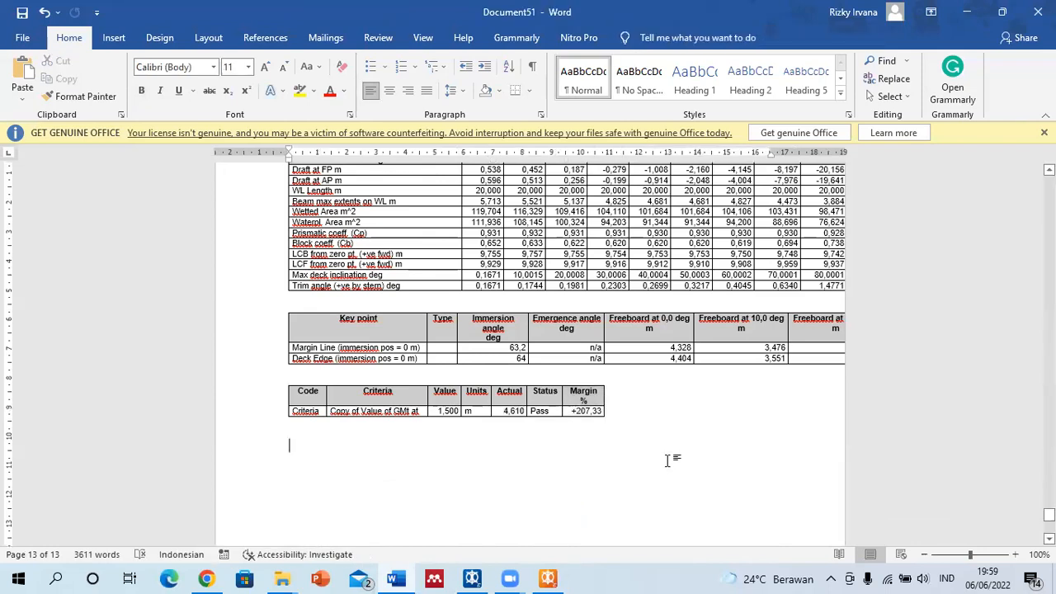
Return to MAXSURF Stability, show the body plan and expand the GZ curve criteria within the stability criteria list's Parent criteria.
{"action": "left_click", "coordinate": [545, 575]}
{"action": "left_click", "coordinate": [748, 47]}
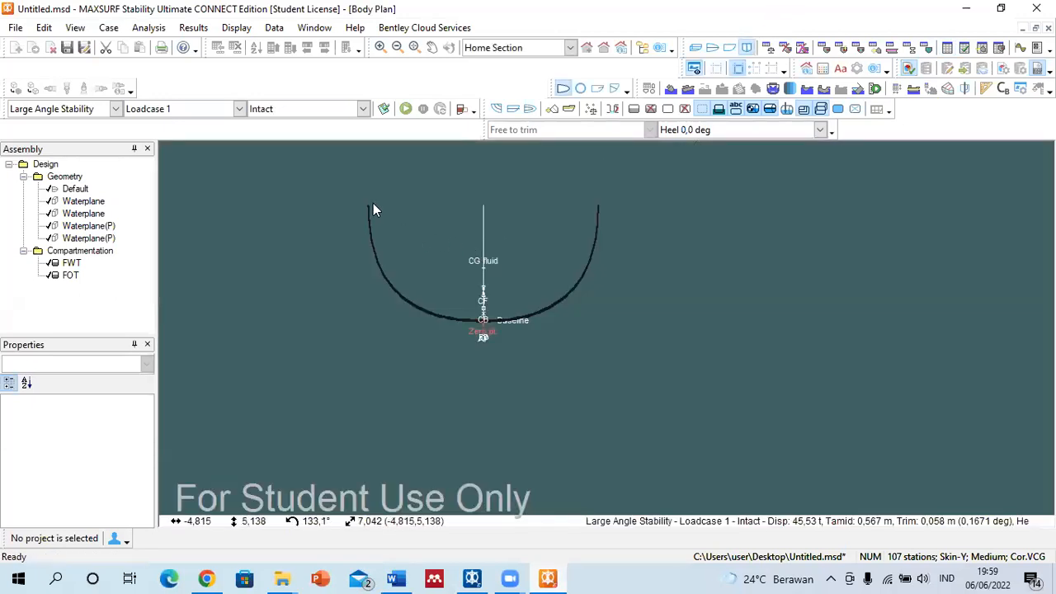
{"action": "left_click", "coordinate": [149, 27]}
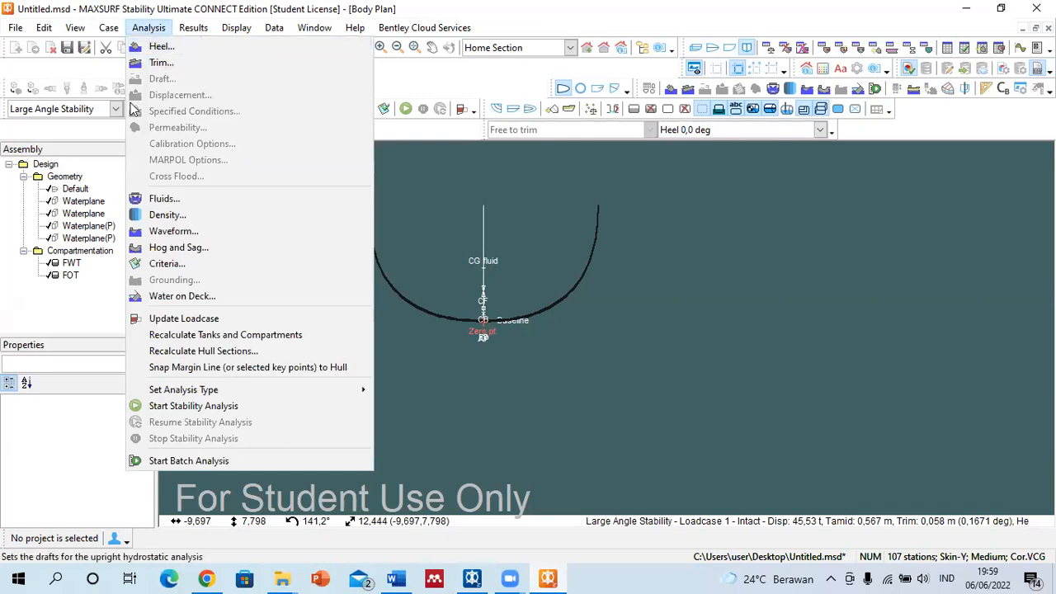
{"action": "left_click", "coordinate": [156, 263]}
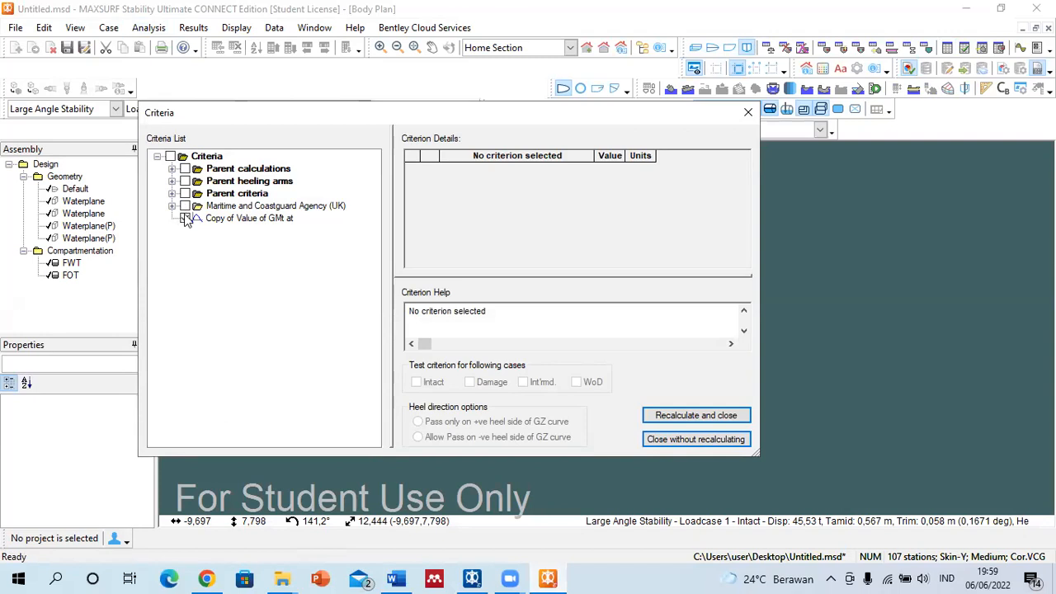
{"action": "left_click", "coordinate": [171, 168]}
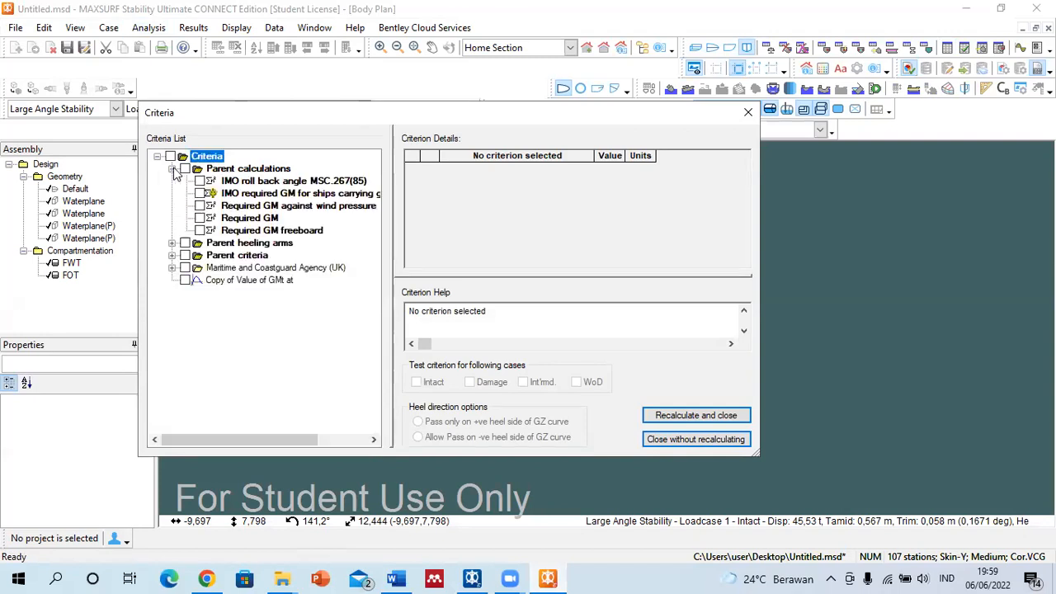
{"action": "left_click", "coordinate": [172, 169]}
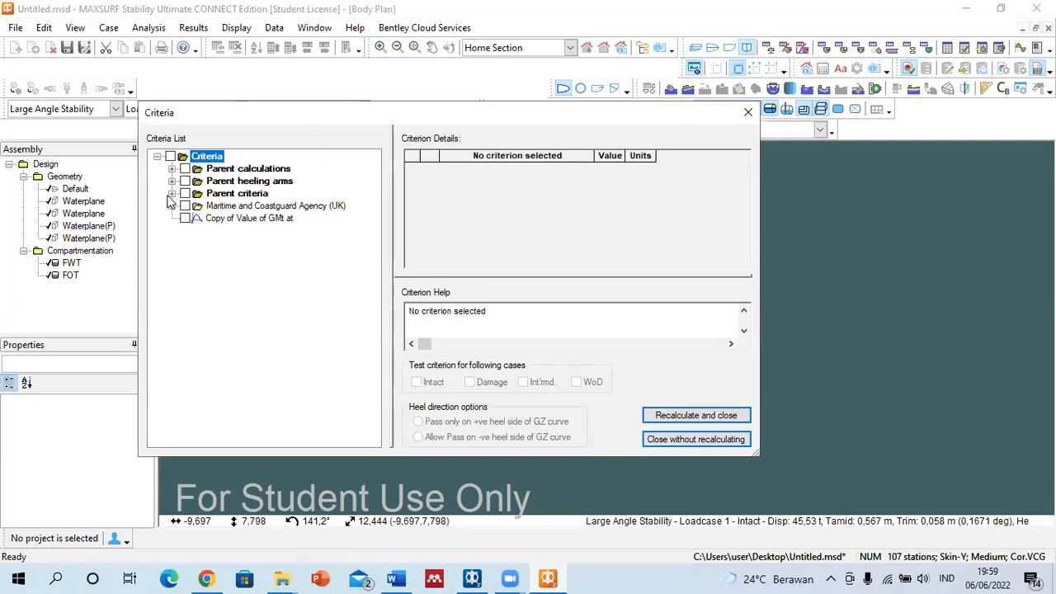
{"action": "left_click", "coordinate": [172, 193]}
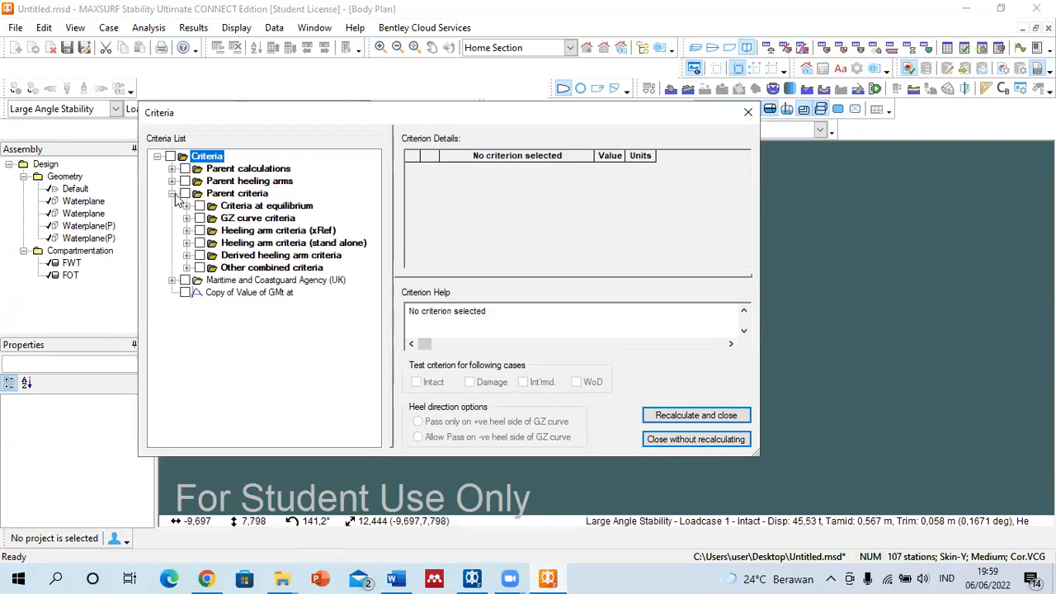
{"action": "left_click", "coordinate": [187, 218]}
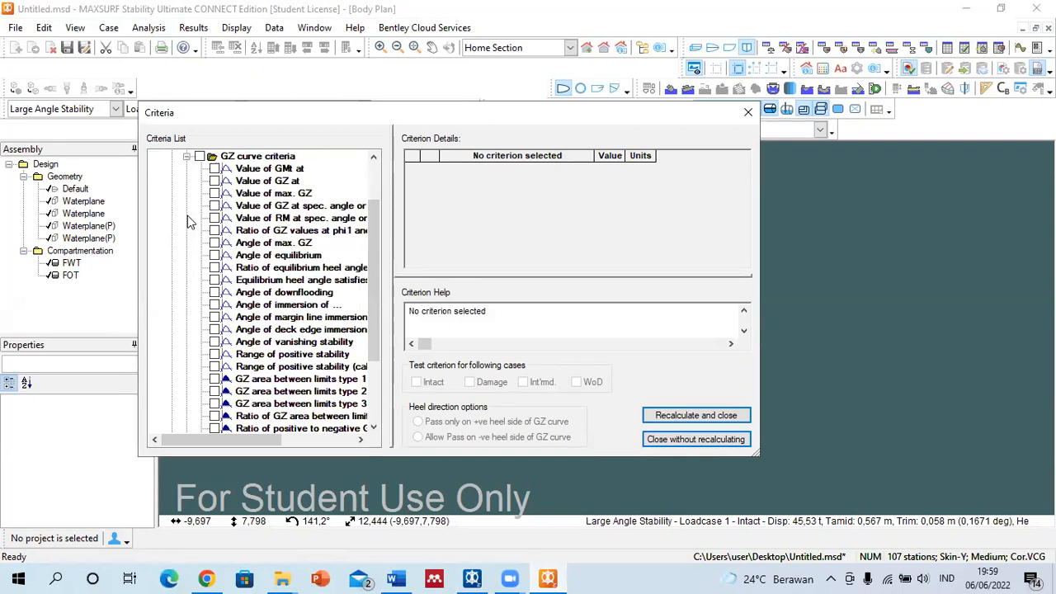
Enable Value of GMt at, Value of GZ at, Value of max. GZ, Angle of max. GZ and GZ area between limits type 1, and recalculate.
{"action": "scroll", "coordinate": [239, 213], "scroll_direction": "up", "scroll_amount": 1}
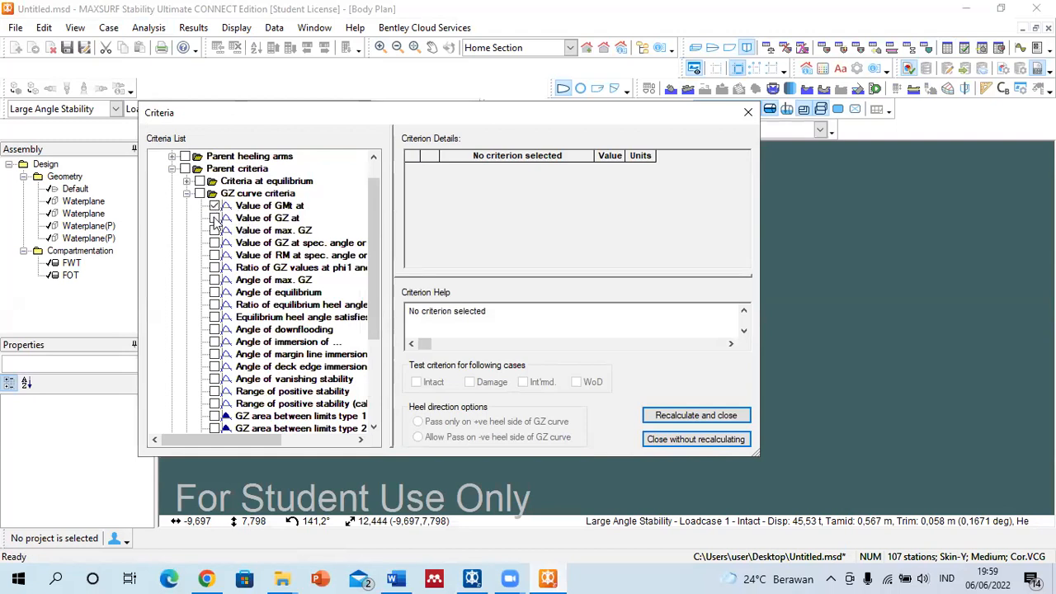
{"action": "left_click", "coordinate": [215, 230]}
{"action": "left_click_drag", "start_coordinate": [224, 439], "coordinate": [258, 446]}
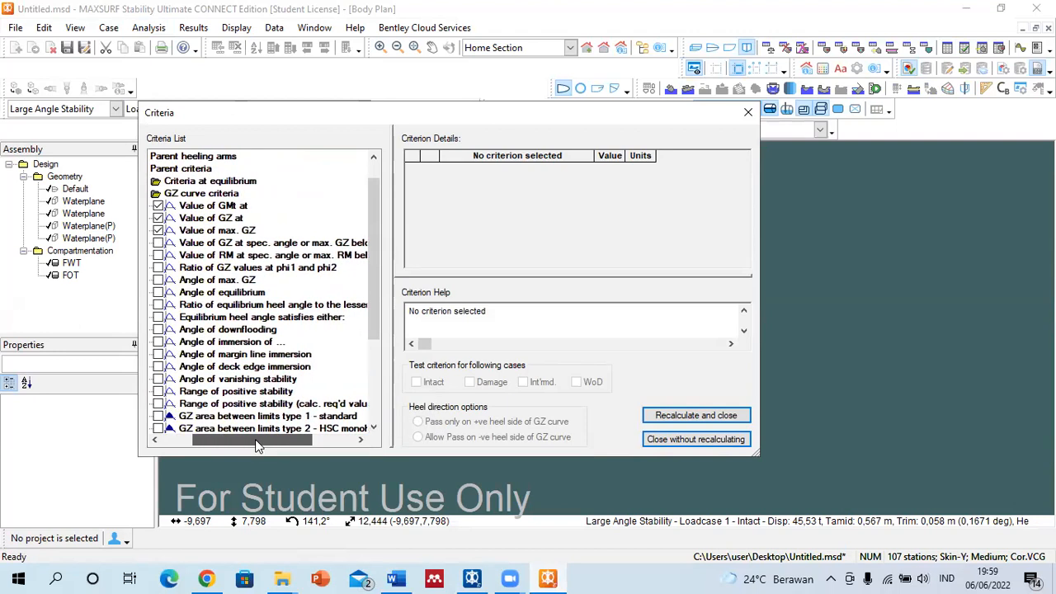
{"action": "left_click", "coordinate": [158, 281]}
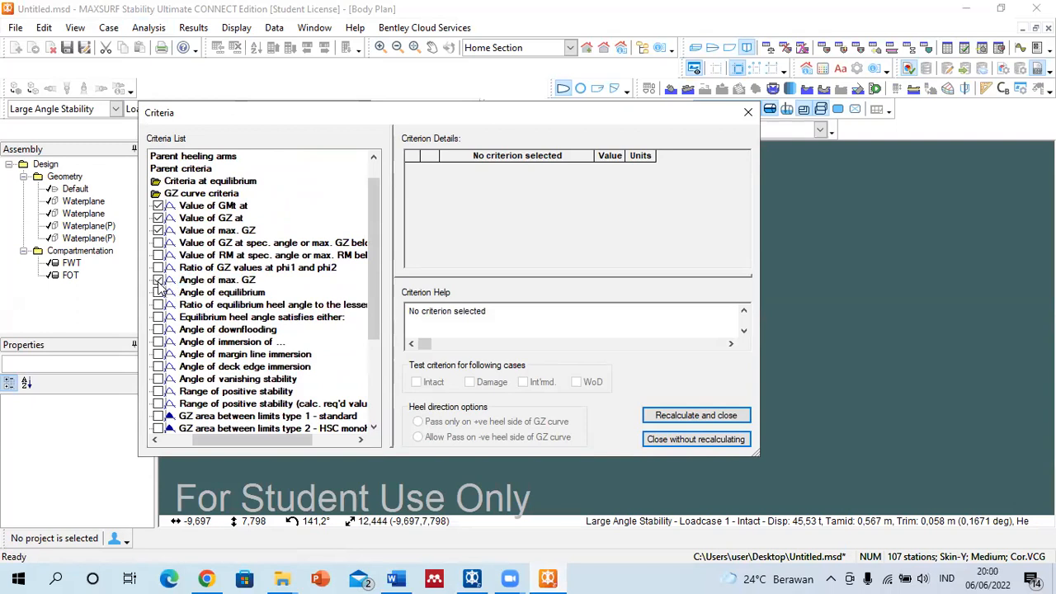
{"action": "scroll", "coordinate": [196, 361], "scroll_direction": "down", "scroll_amount": 3}
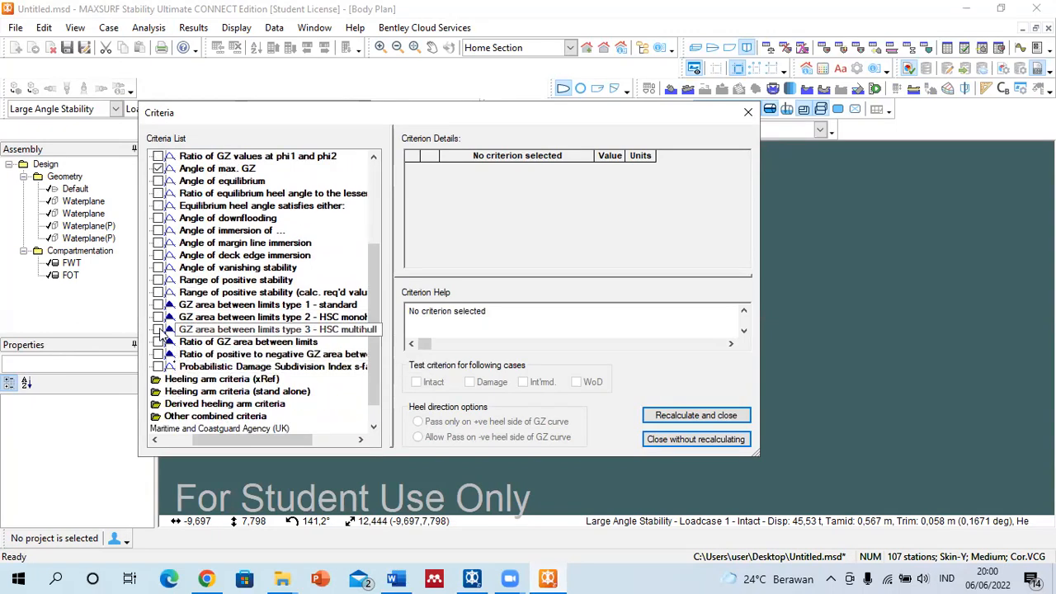
{"action": "left_click_drag", "start_coordinate": [235, 438], "coordinate": [165, 438]}
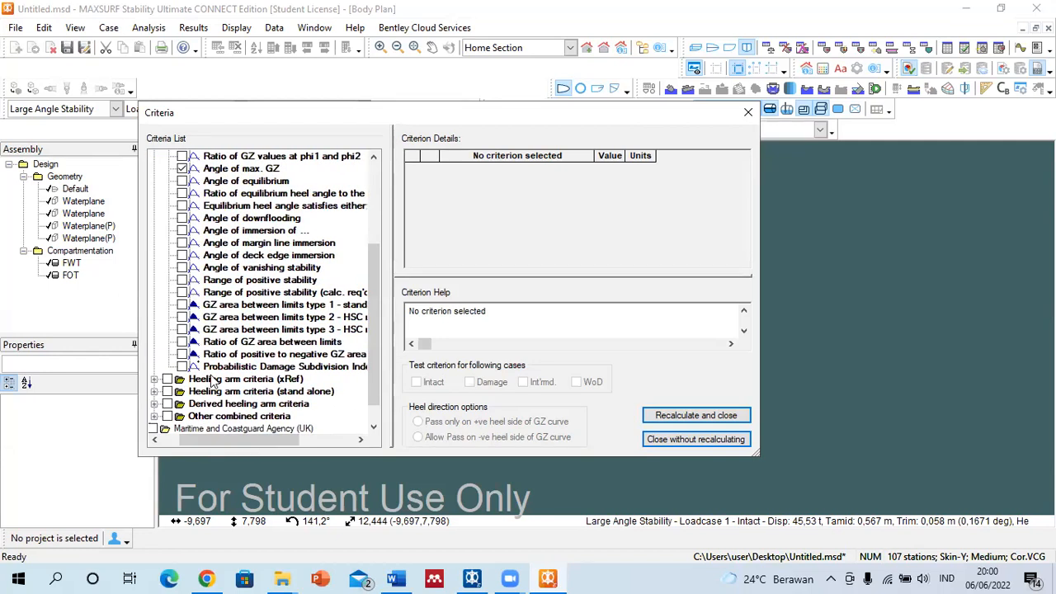
{"action": "left_click", "coordinate": [183, 305]}
{"action": "scroll", "coordinate": [186, 330], "scroll_direction": "down", "scroll_amount": 1}
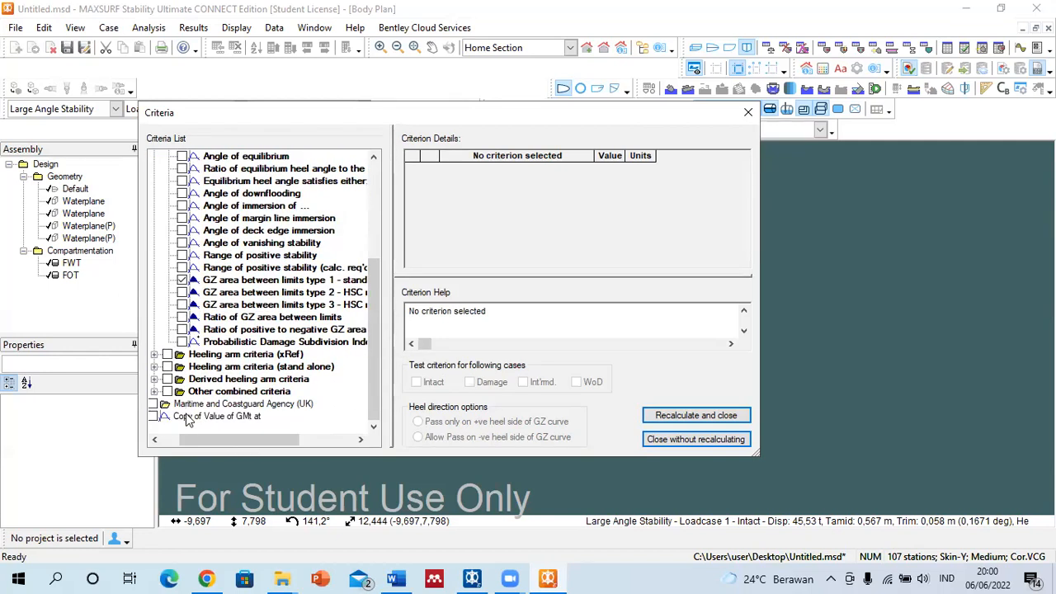
{"action": "left_click_drag", "start_coordinate": [193, 447], "coordinate": [173, 442]}
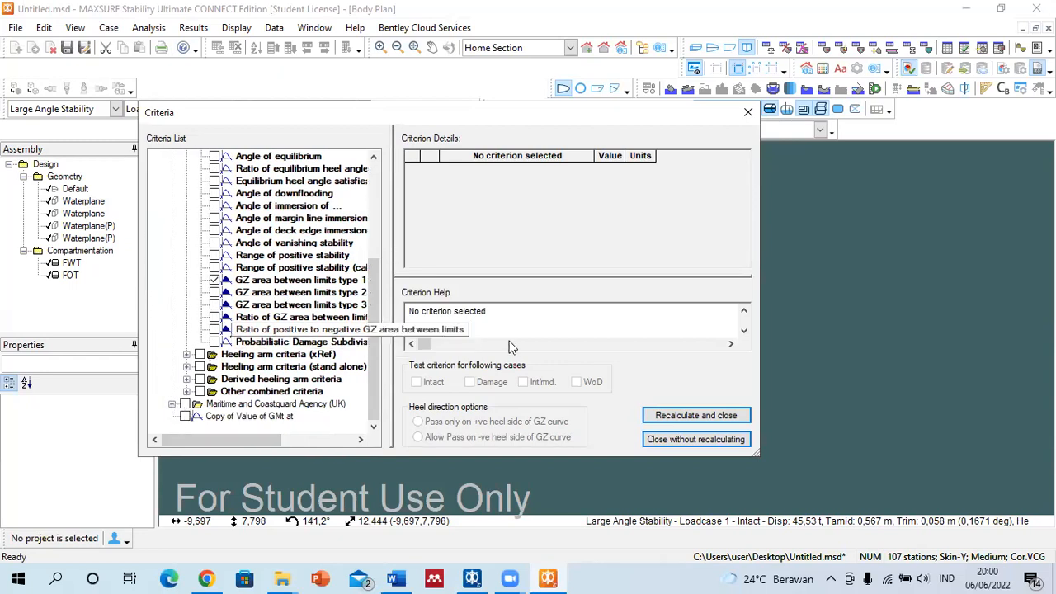
{"action": "left_click", "coordinate": [684, 416]}
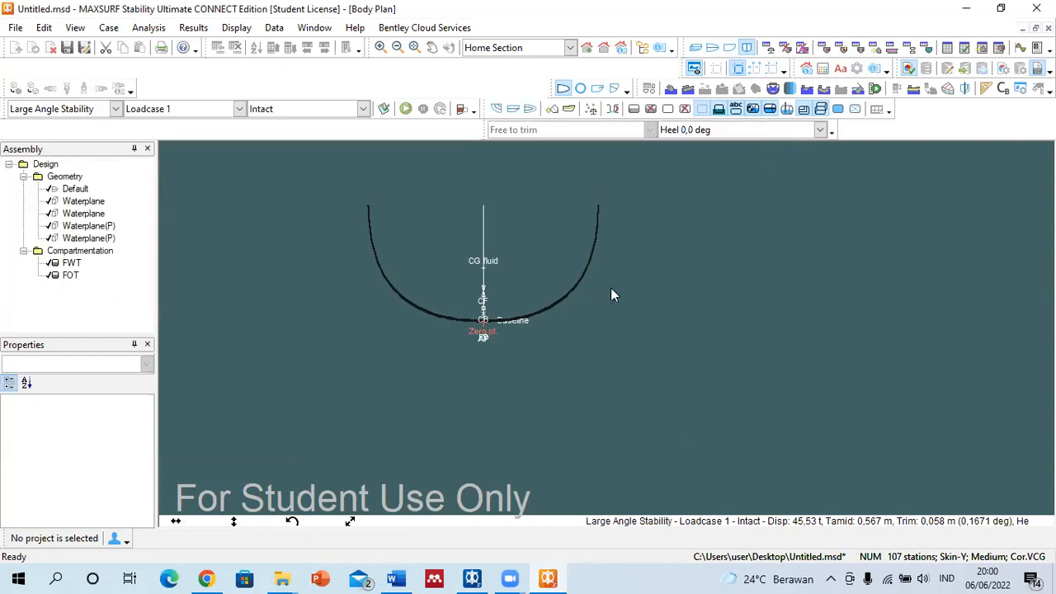
Rerun the Large Angle Stability analysis for Loadcase 1 and open its stability results table.
{"action": "left_click", "coordinate": [407, 109]}
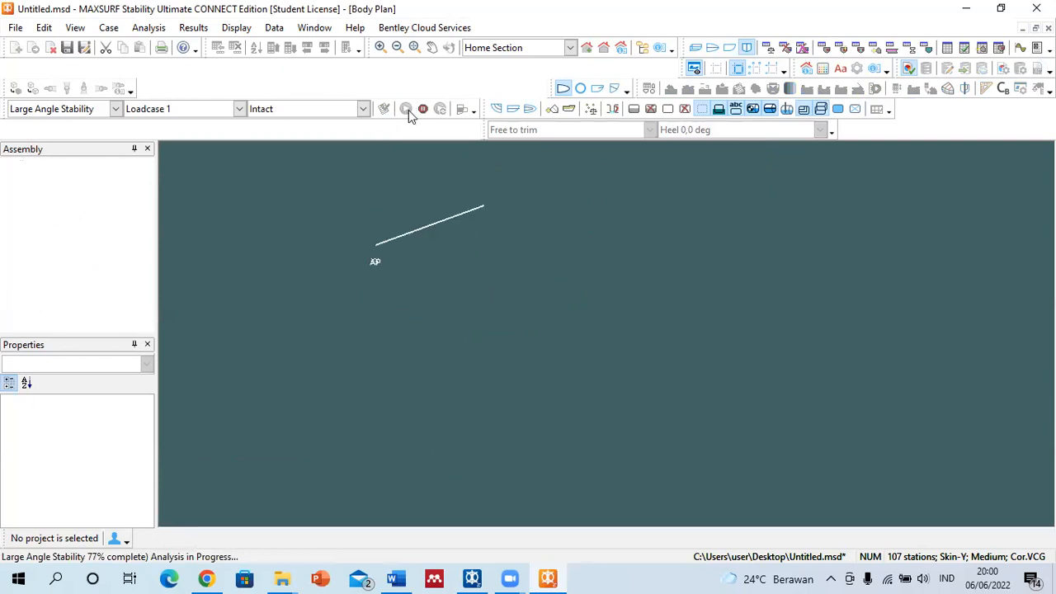
{"action": "left_click", "coordinate": [949, 49]}
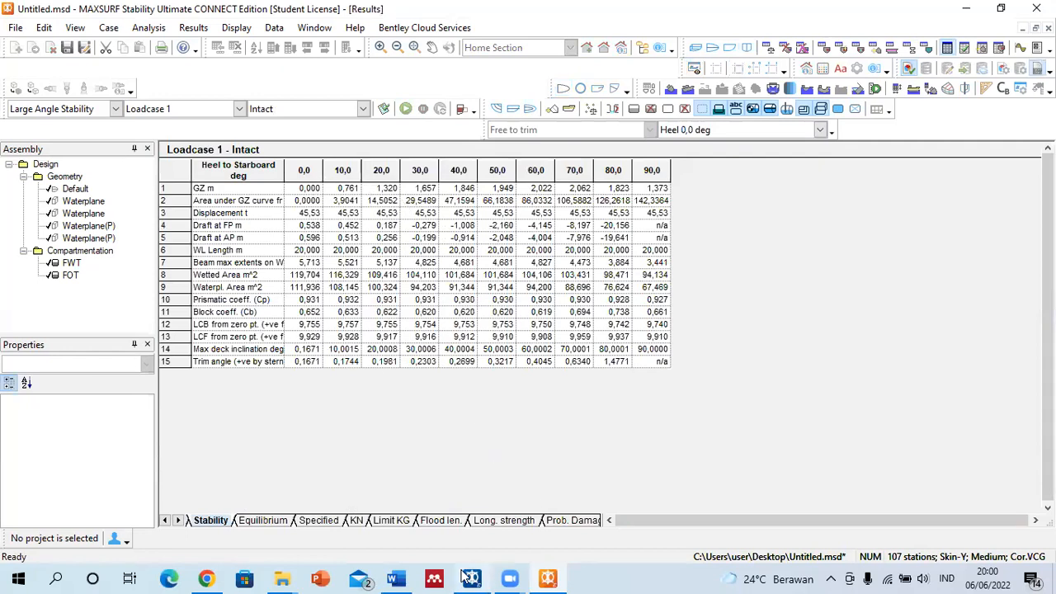
{"action": "left_click", "coordinate": [404, 505]}
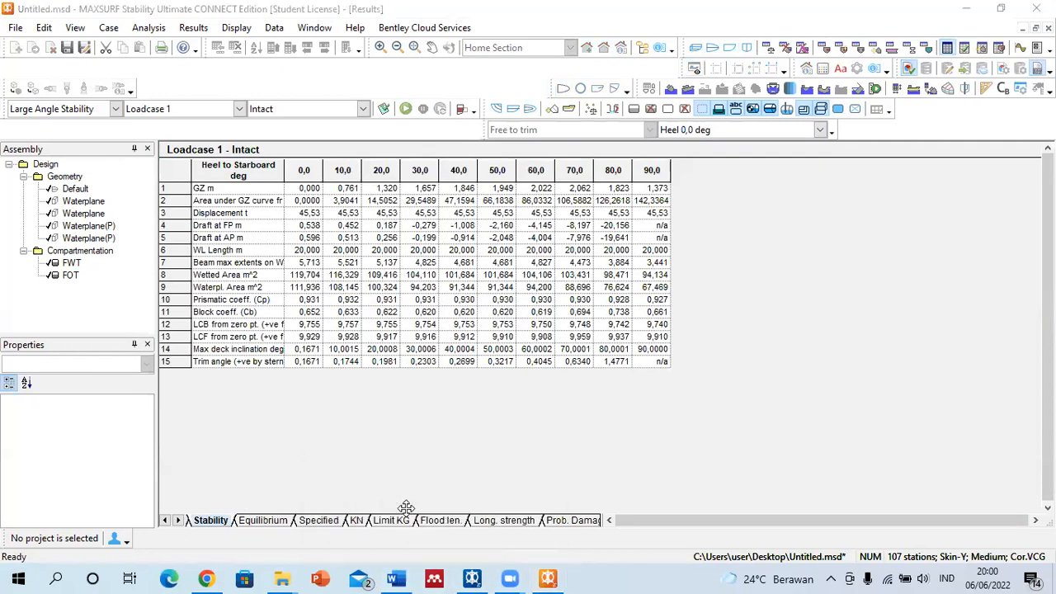
Review the GZ curve, the heel results and the GZ curve criteria values, actuals and margins at the end of the Word report.
{"action": "scroll", "coordinate": [659, 353], "scroll_direction": "down", "scroll_amount": 3}
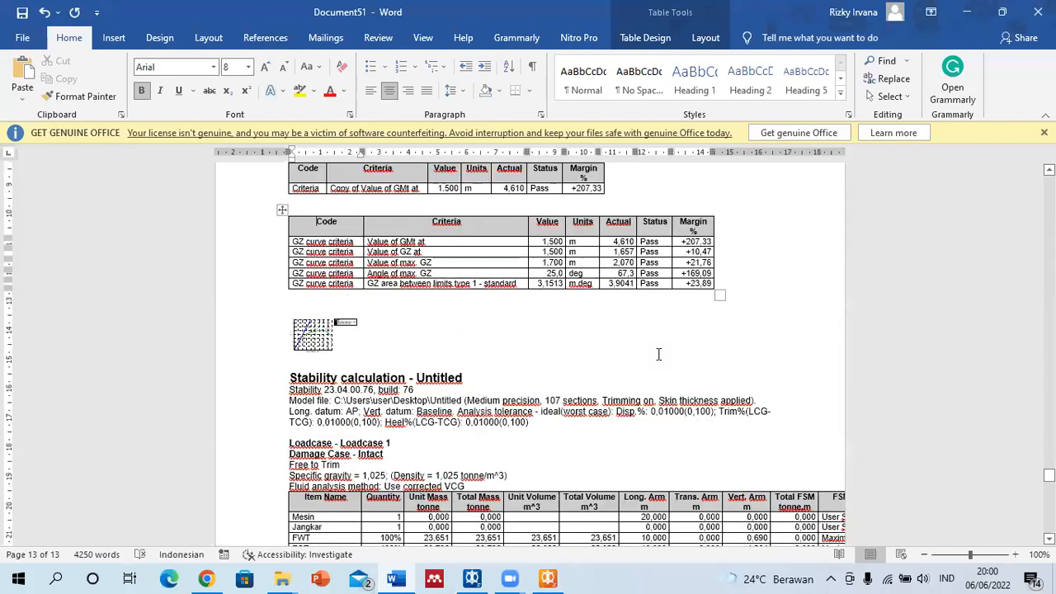
{"action": "scroll", "coordinate": [658, 354], "scroll_direction": "down", "scroll_amount": 5}
{"action": "scroll", "coordinate": [791, 408], "scroll_direction": "down", "scroll_amount": 10}
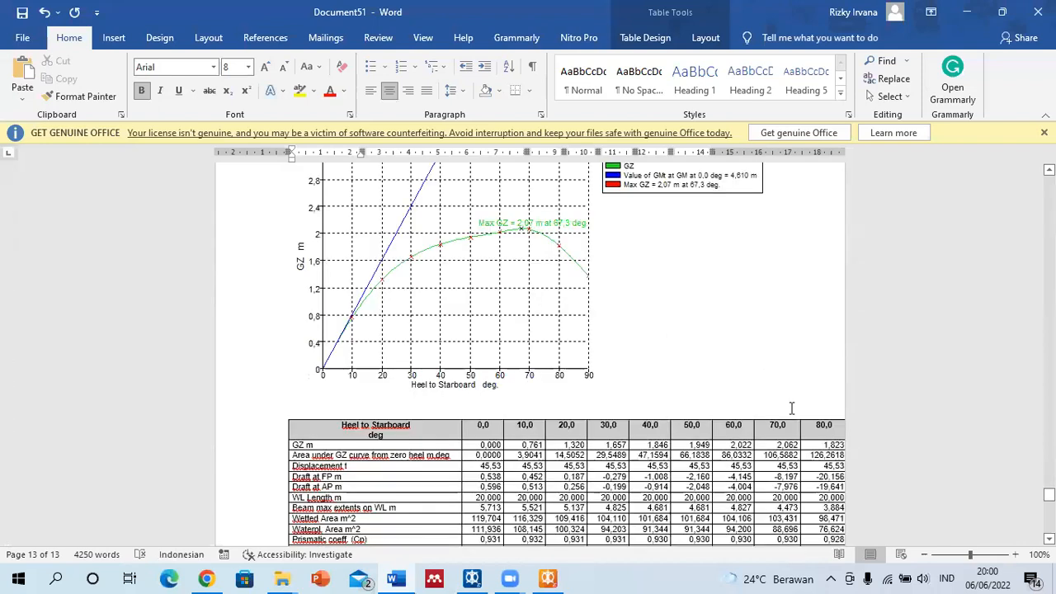
{"action": "scroll", "coordinate": [707, 349], "scroll_direction": "down", "scroll_amount": 10}
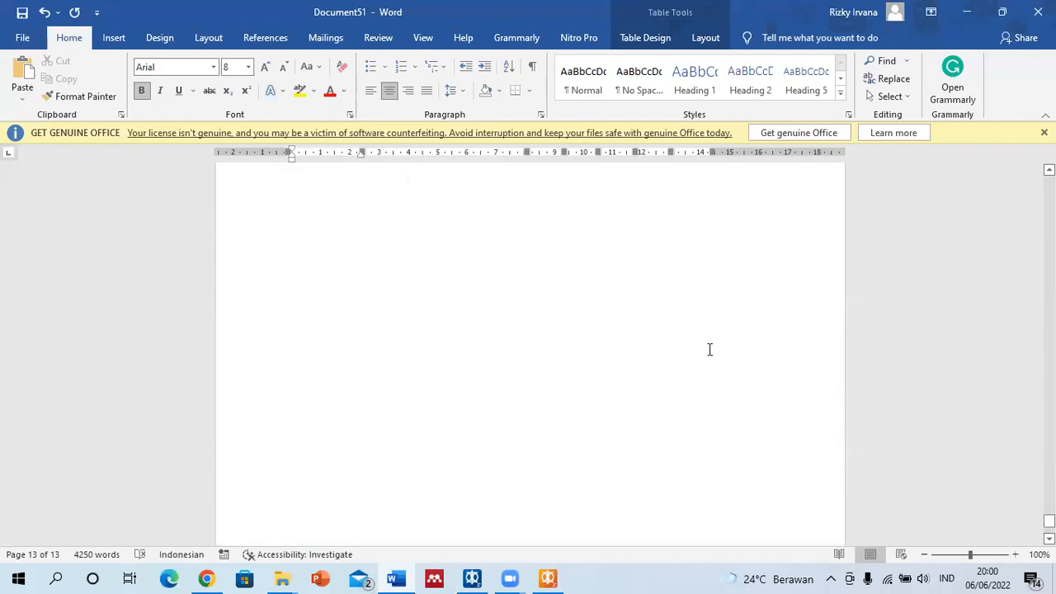
{"action": "scroll", "coordinate": [642, 309], "scroll_direction": "up", "scroll_amount": 4}
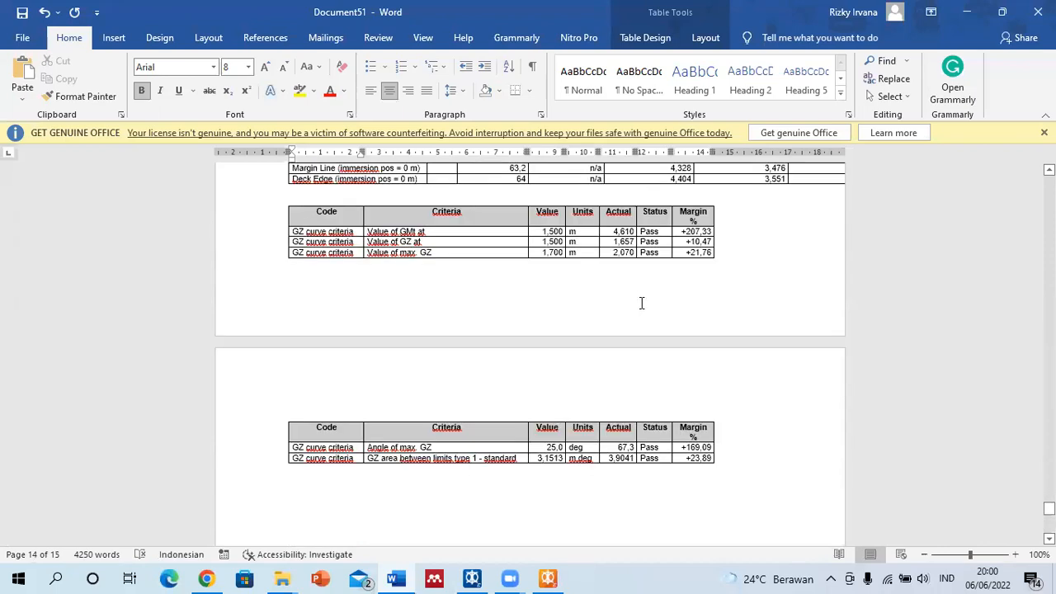
{"action": "left_click", "coordinate": [440, 256]}
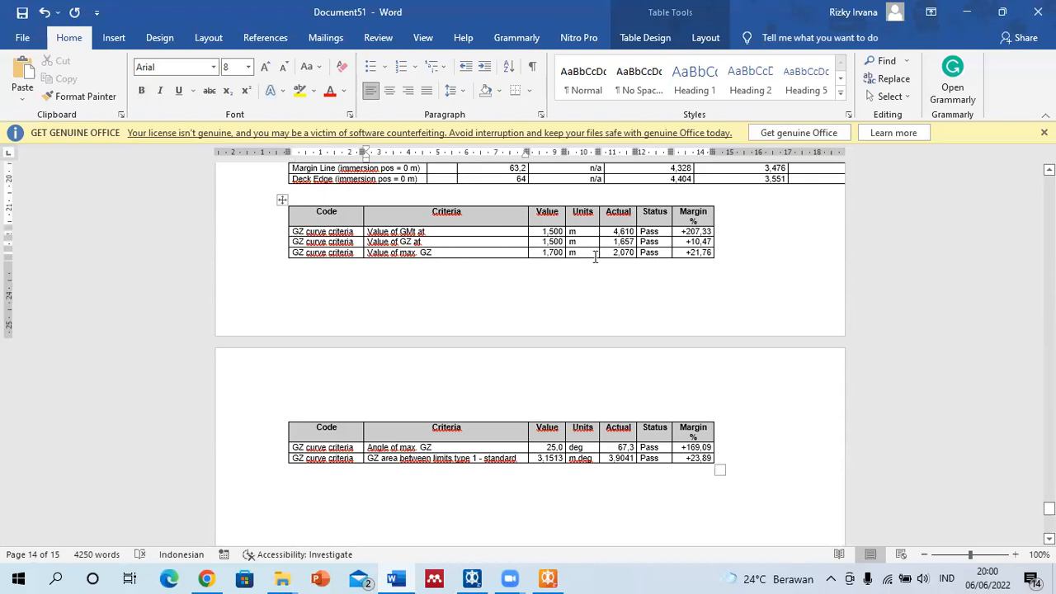
{"action": "scroll", "coordinate": [471, 407], "scroll_direction": "down", "scroll_amount": 1}
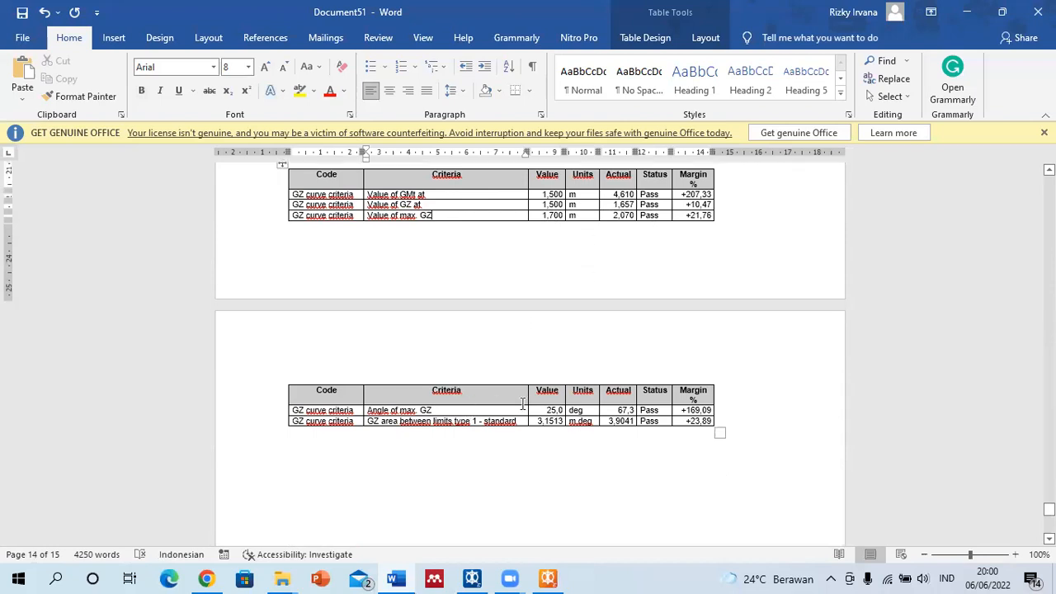
{"action": "double_click", "coordinate": [549, 410]}
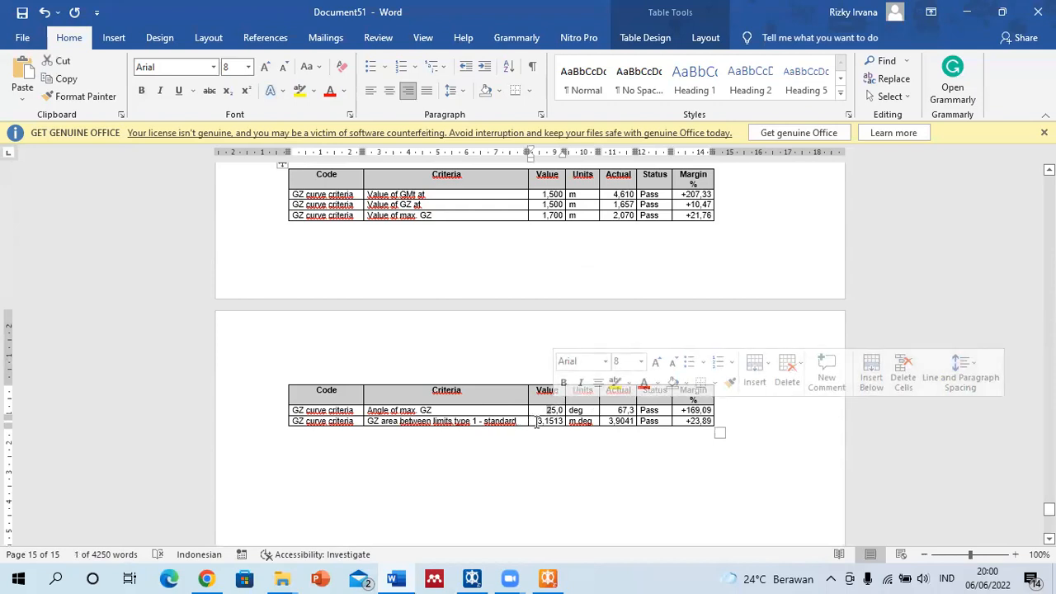
{"action": "left_click", "coordinate": [612, 427]}
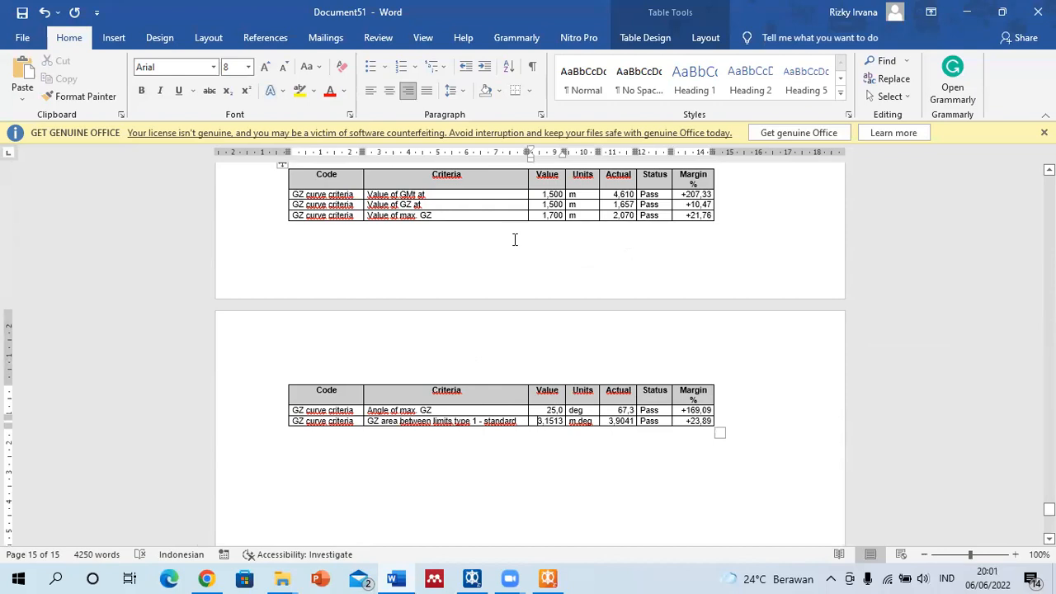
Close the Word report without saving, switch to MAXSURF Stability and show the model in perspective.
{"action": "left_click", "coordinate": [1038, 11]}
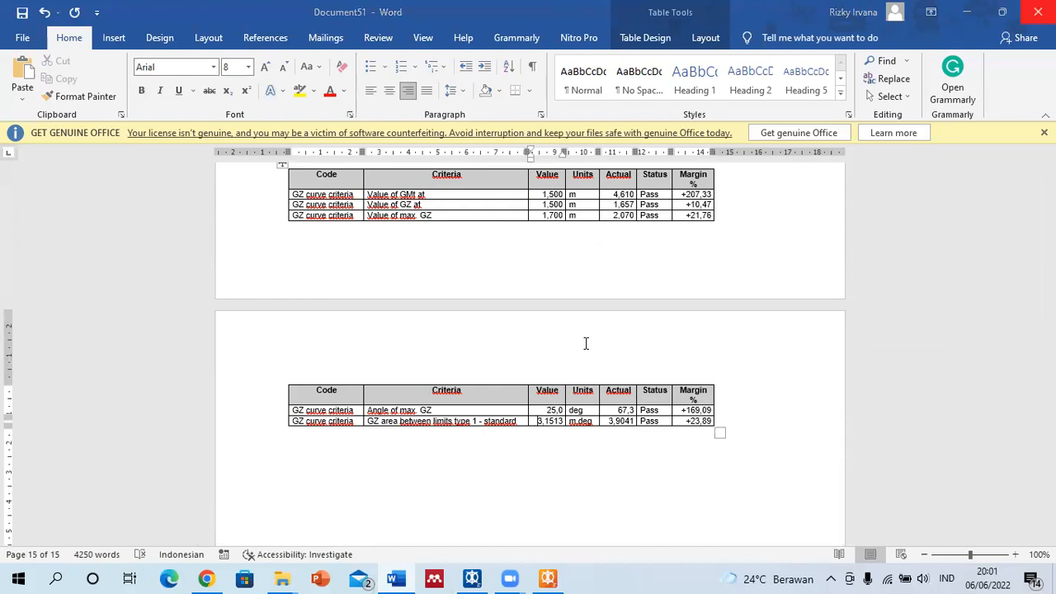
{"action": "left_click", "coordinate": [595, 376]}
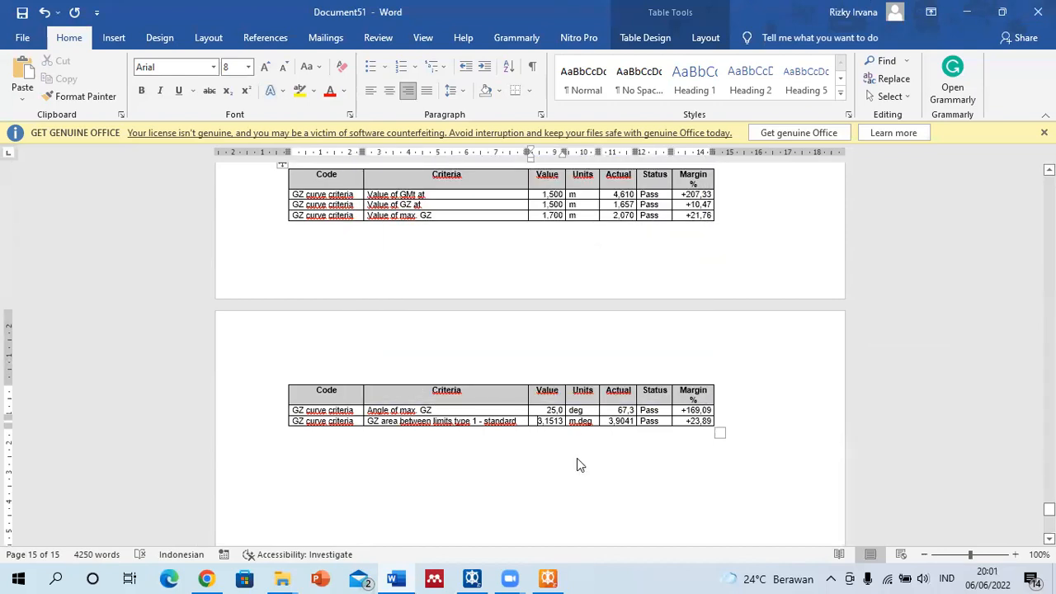
{"action": "left_click", "coordinate": [547, 578]}
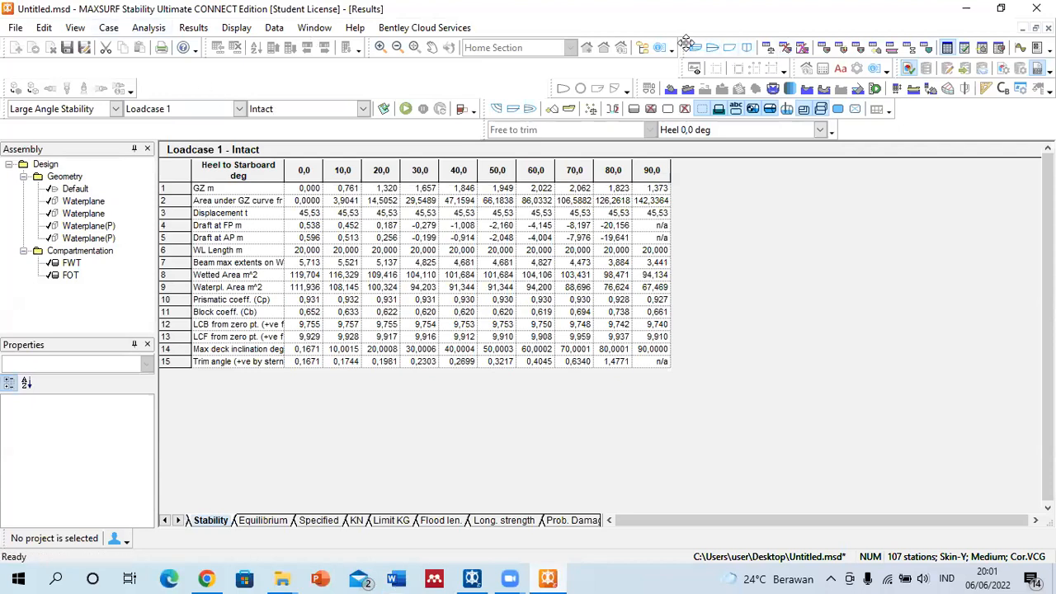
{"action": "left_click", "coordinate": [696, 49]}
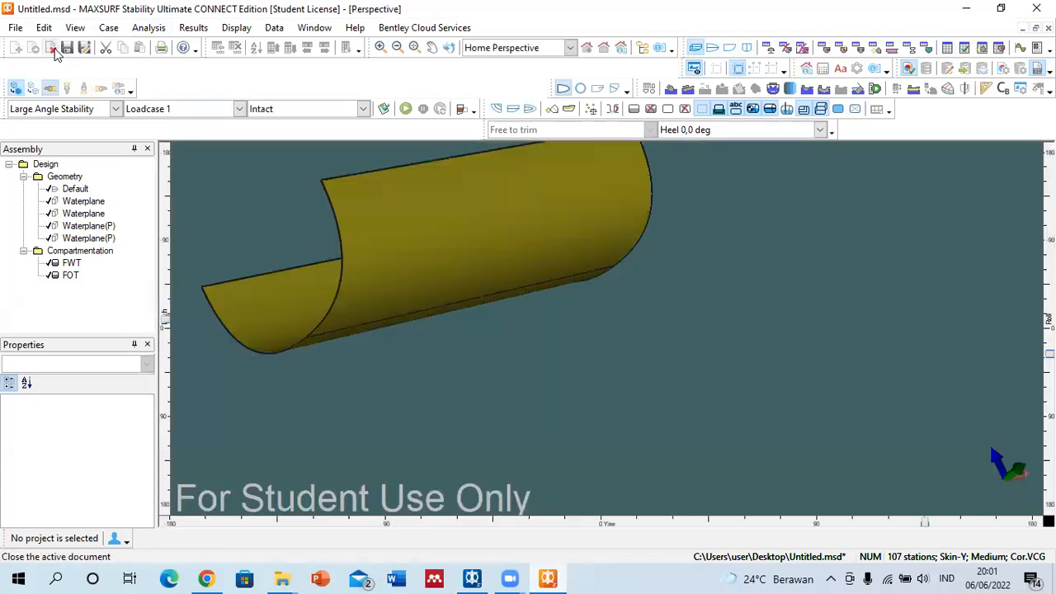
Switch to MAXSURF Modeler and close the active design without saving its changes.
{"action": "key", "text": "alt+Tab"}
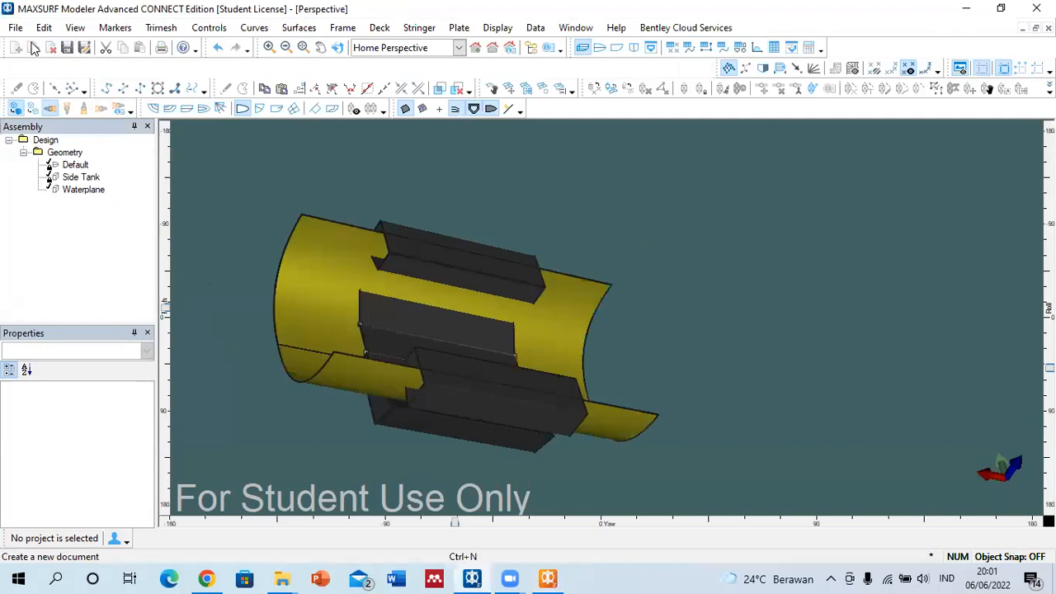
{"action": "left_click", "coordinate": [51, 48]}
{"action": "left_click", "coordinate": [585, 325]}
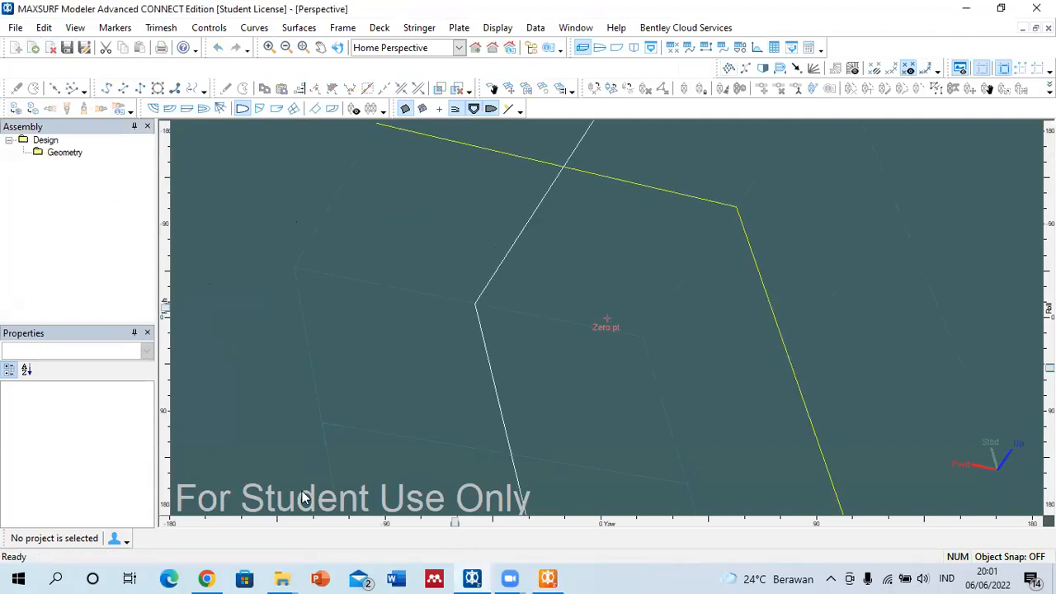
Find amel.msd in the Documents folder using File Explorer and bring it into MAXSURF Stability for opening.
{"action": "mouse_move", "coordinate": [282, 578]}
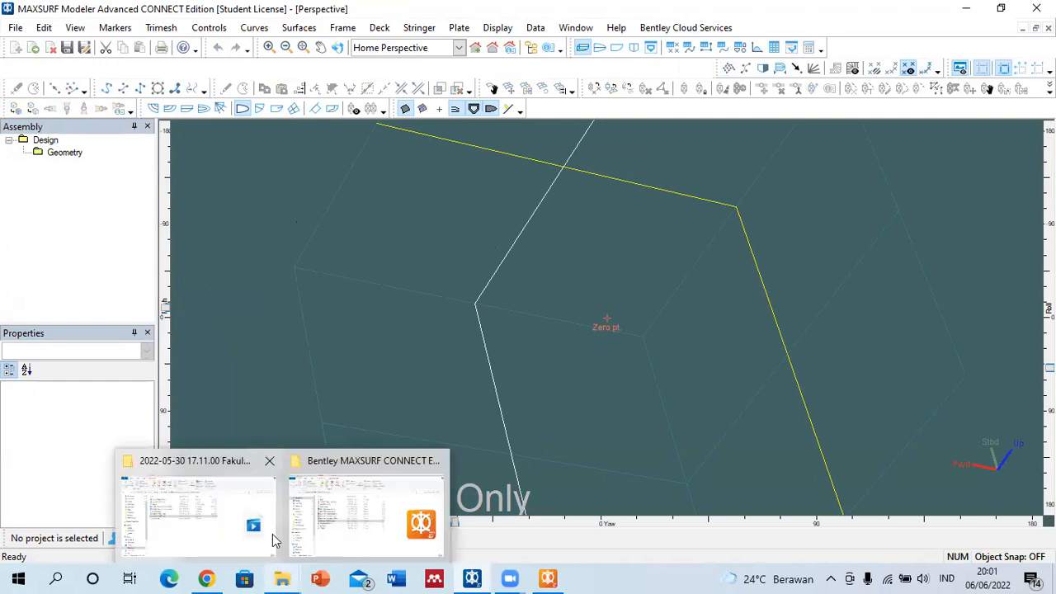
{"action": "left_click", "coordinate": [351, 470]}
{"action": "left_click", "coordinate": [109, 220]}
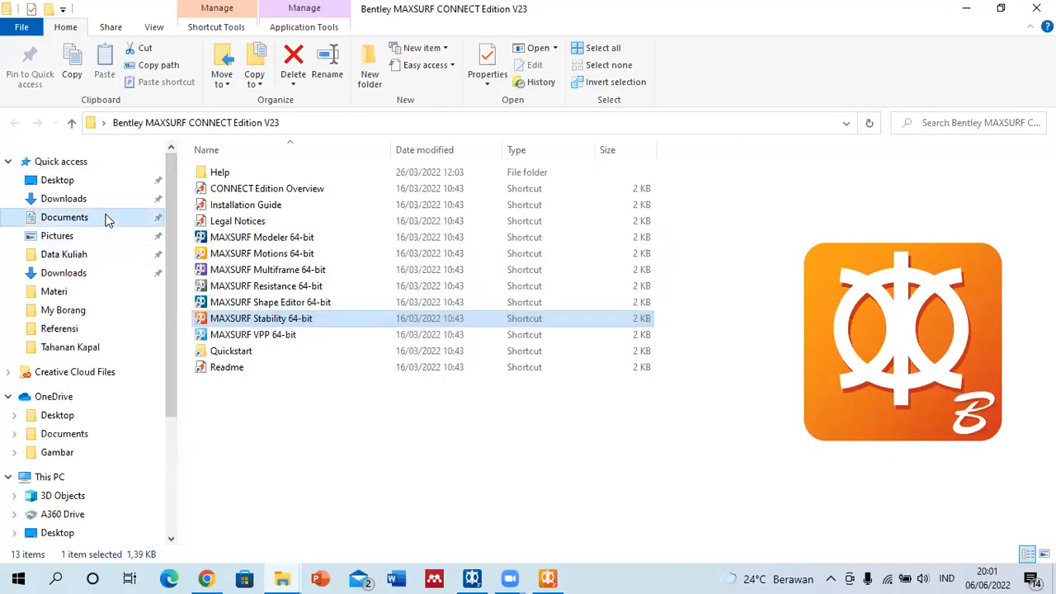
{"action": "scroll", "coordinate": [272, 407], "scroll_direction": "down", "scroll_amount": 20}
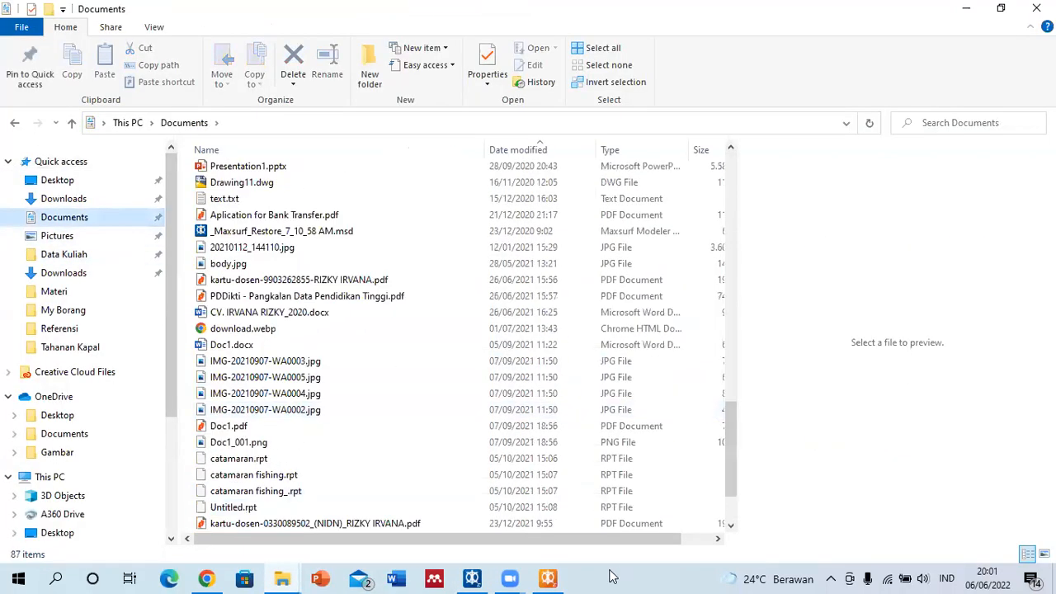
{"action": "scroll", "coordinate": [361, 460], "scroll_direction": "down", "scroll_amount": 2}
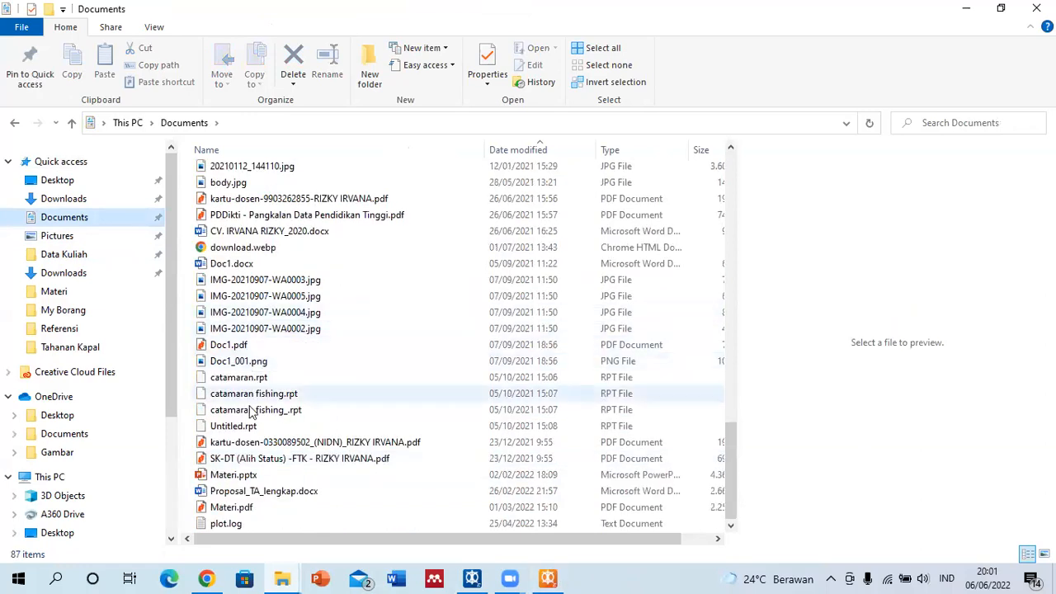
{"action": "scroll", "coordinate": [330, 354], "scroll_direction": "up", "scroll_amount": 5}
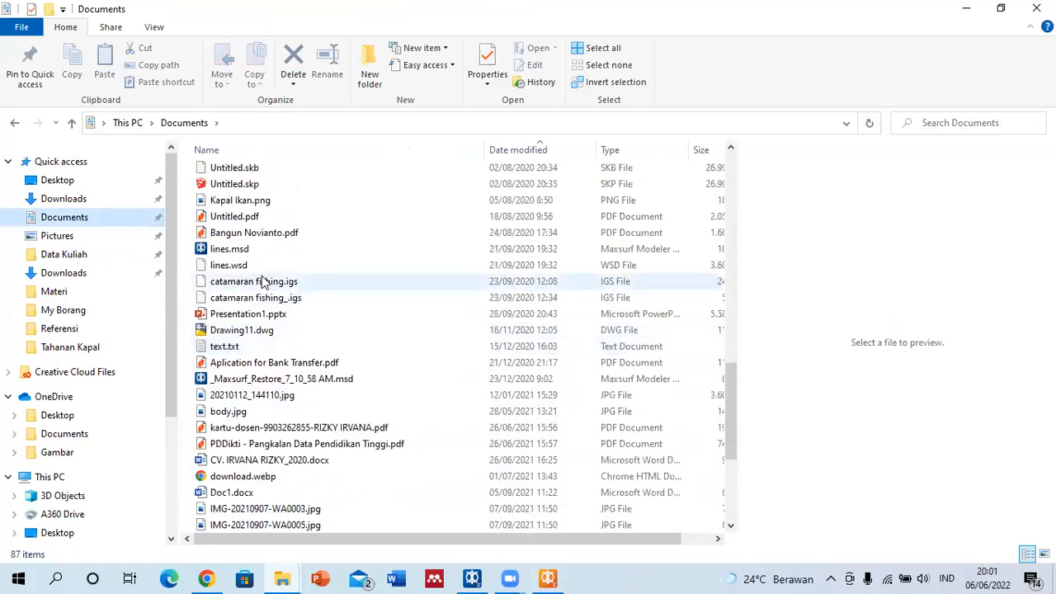
{"action": "scroll", "coordinate": [250, 350], "scroll_direction": "up", "scroll_amount": 7}
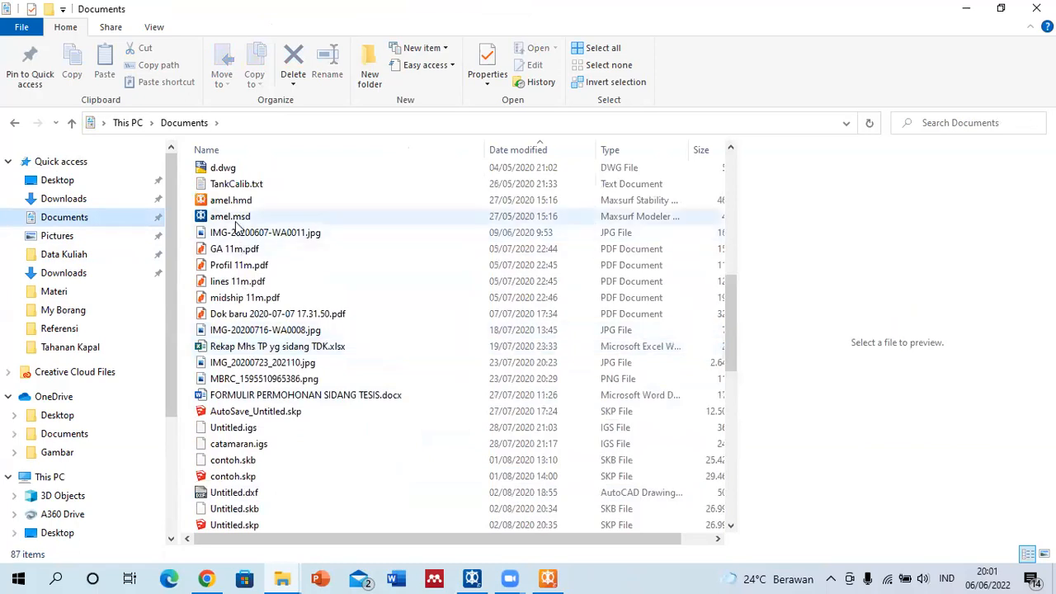
{"action": "left_click_drag", "start_coordinate": [234, 221], "coordinate": [653, 315]}
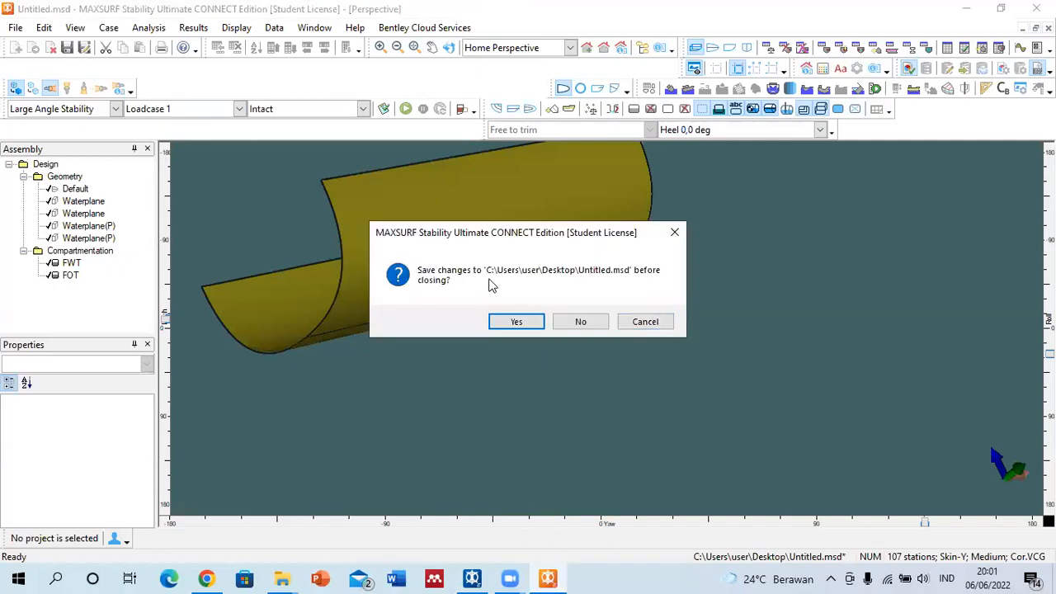
Discard the changes to Untitled.msd and its related data files, and load amel.msd by reading the existing data and sections.
{"action": "left_click", "coordinate": [574, 324]}
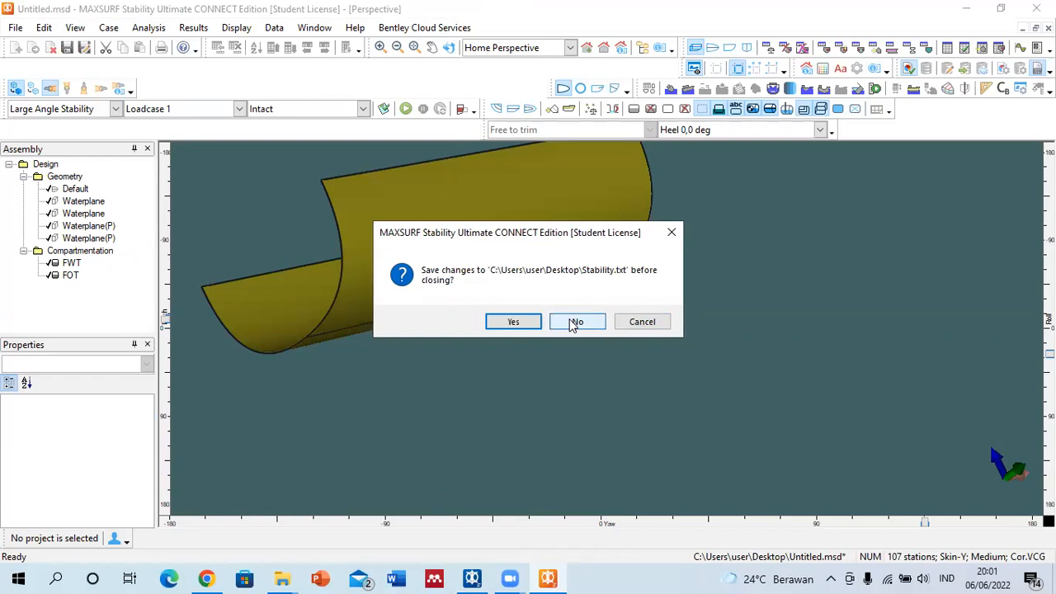
{"action": "left_click", "coordinate": [575, 323]}
{"action": "left_click", "coordinate": [572, 322]}
{"action": "left_click", "coordinate": [571, 322]}
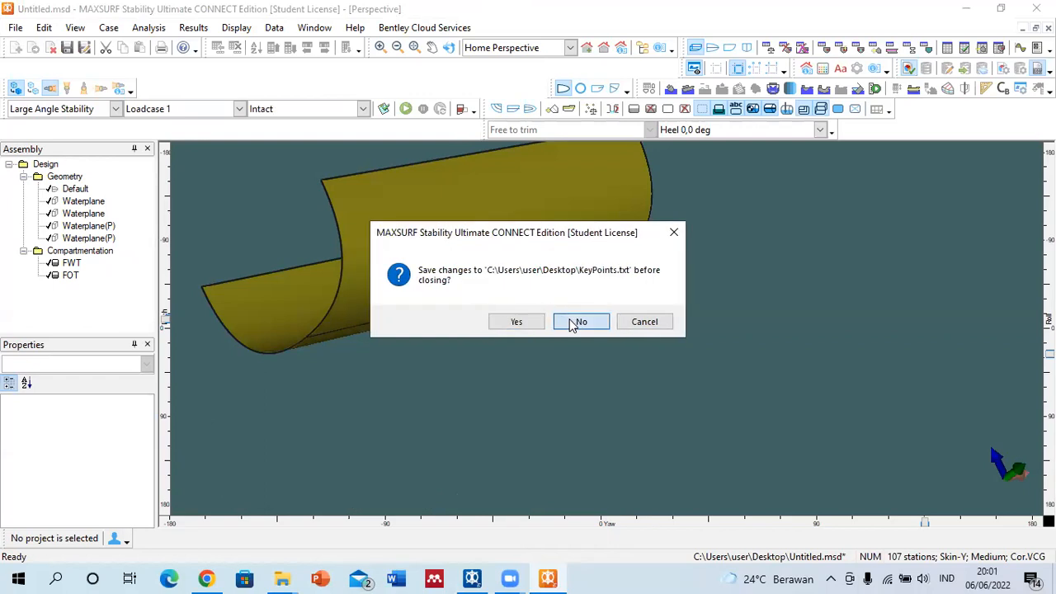
{"action": "left_click", "coordinate": [570, 321]}
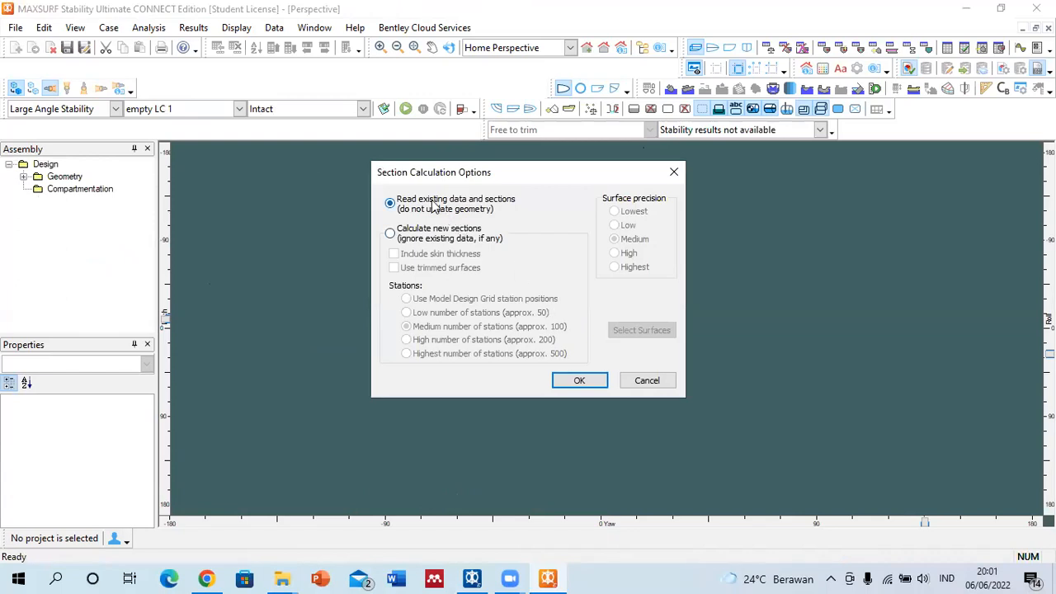
{"action": "left_click", "coordinate": [580, 382]}
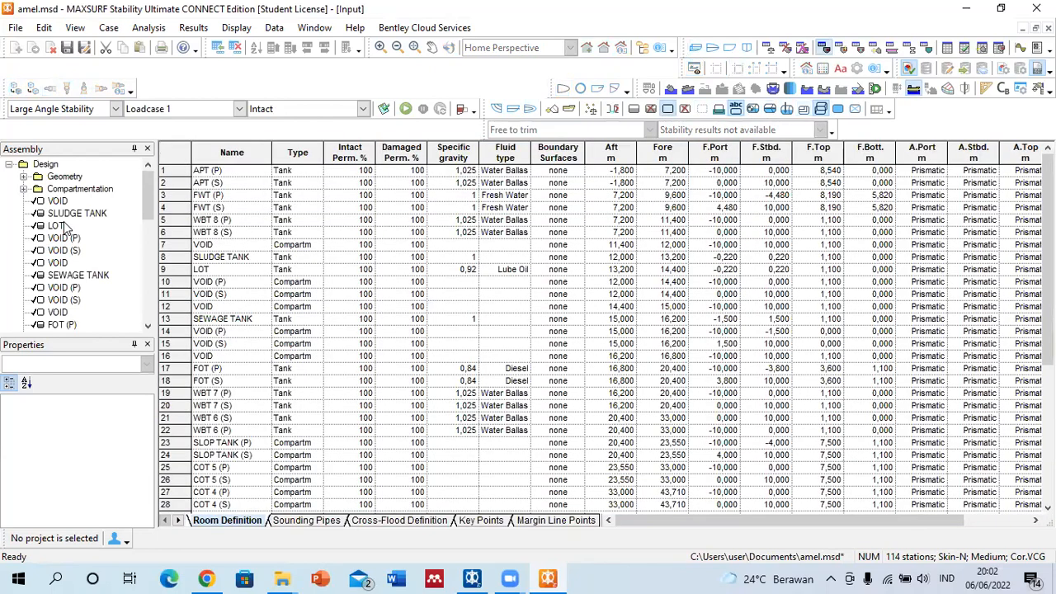
Show the ship in profile view and turn on the section lines of its compartments.
{"action": "scroll", "coordinate": [66, 226], "scroll_direction": "down", "scroll_amount": 10}
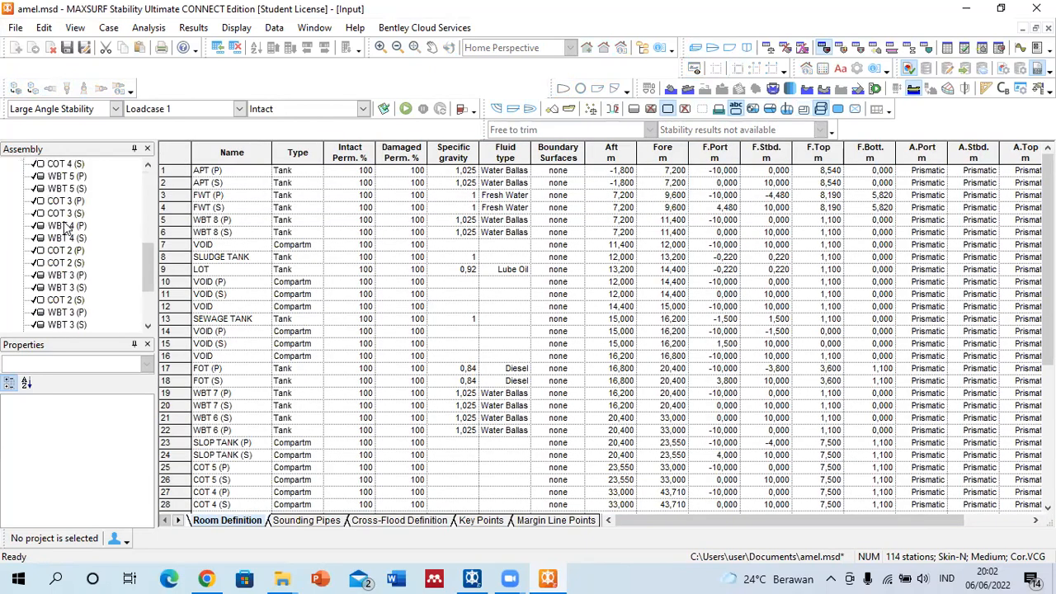
{"action": "left_click", "coordinate": [747, 47]}
{"action": "left_click", "coordinate": [729, 48]}
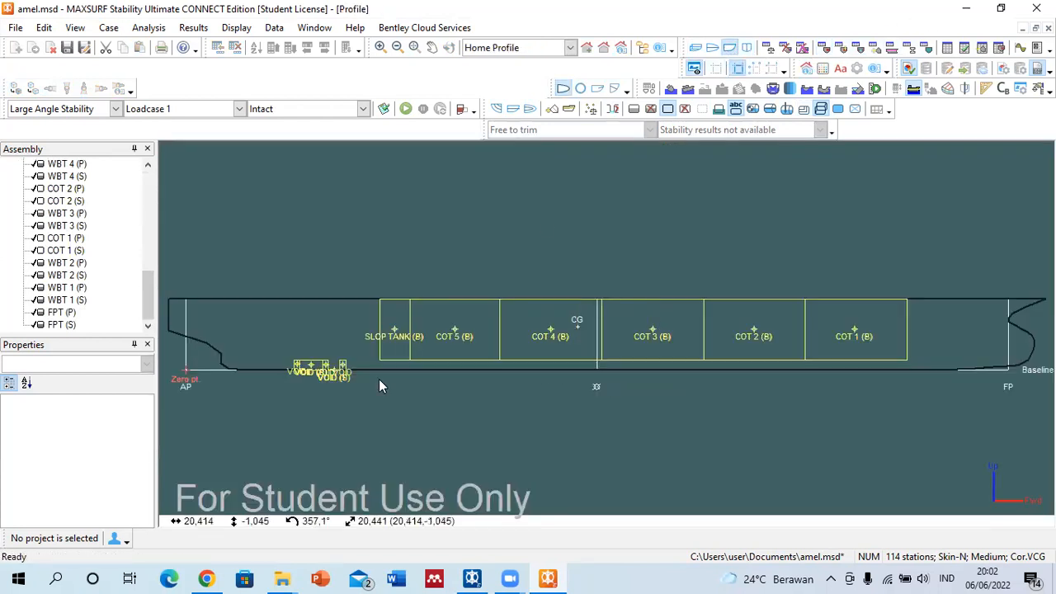
{"action": "left_click", "coordinate": [726, 111]}
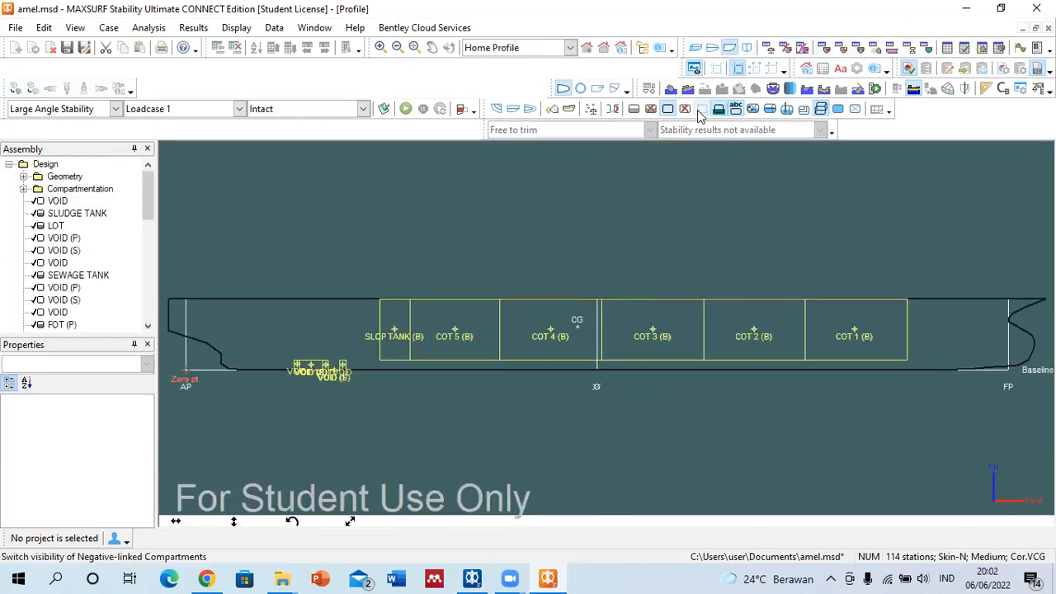
{"action": "left_click", "coordinate": [787, 109]}
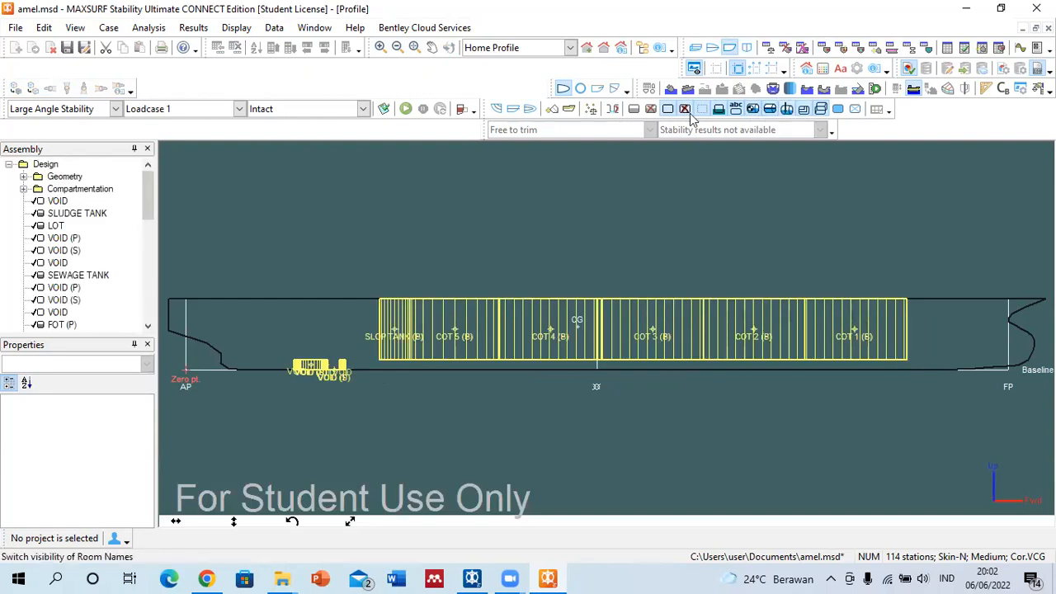
Choose Large Angle Stability as the analysis type and open the Room Definition table.
{"action": "left_click", "coordinate": [115, 109]}
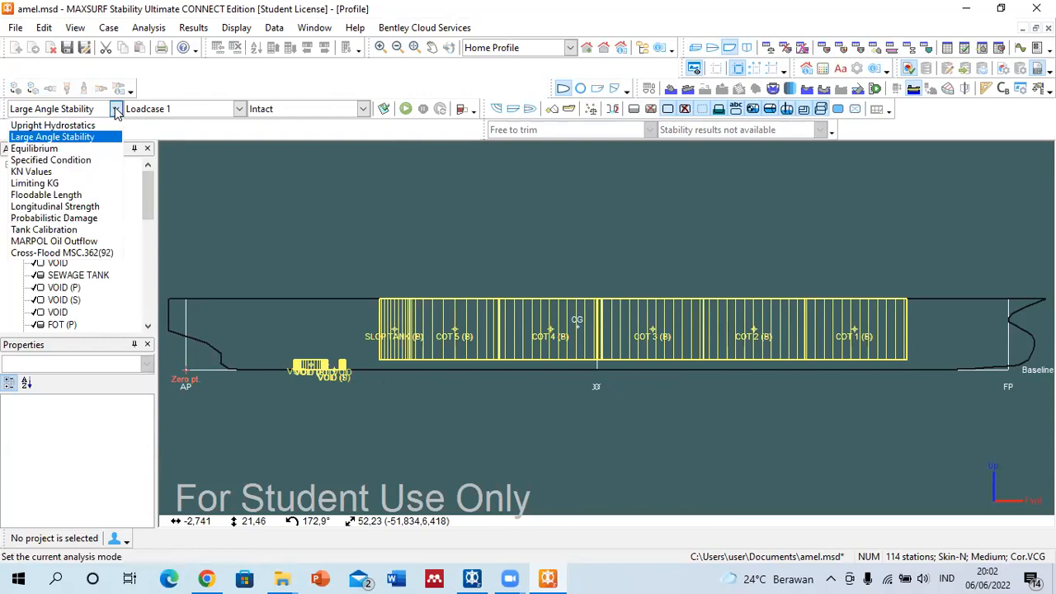
{"action": "left_click", "coordinate": [86, 137]}
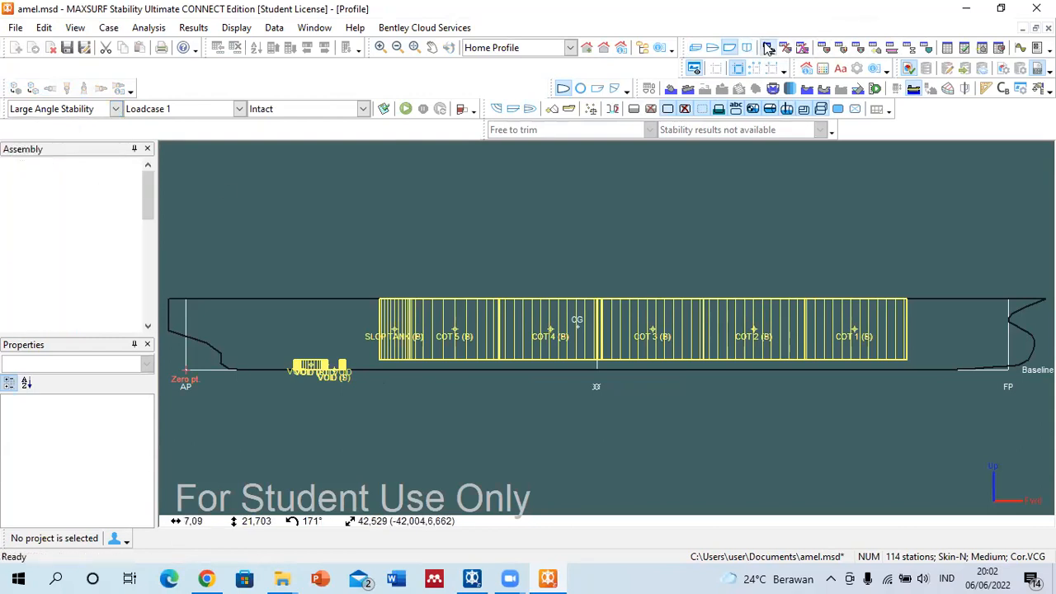
{"action": "left_click", "coordinate": [767, 48]}
{"action": "left_click", "coordinate": [825, 48]}
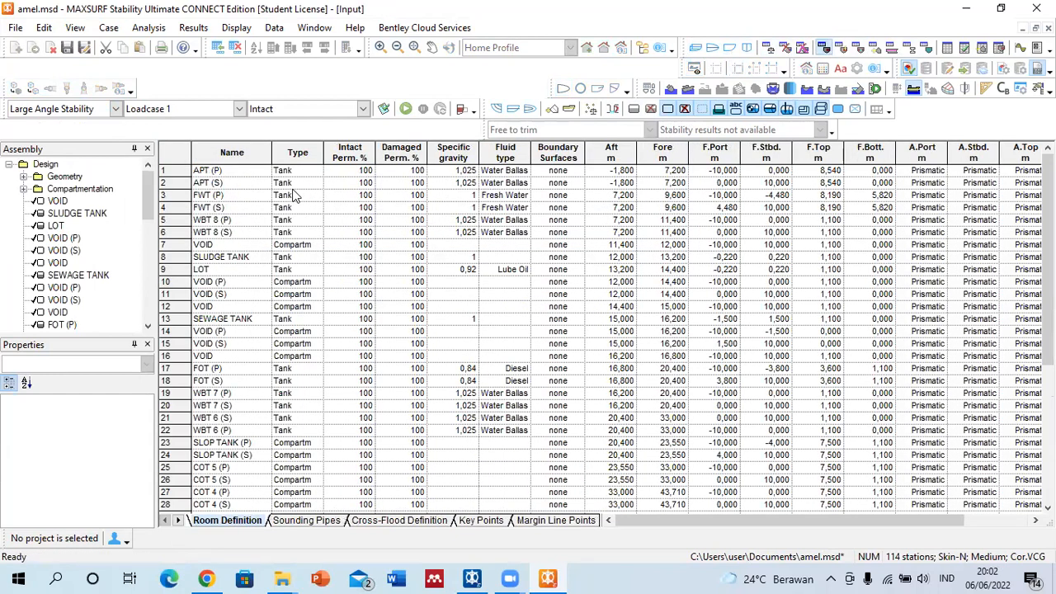
Look through the tanks and compartments listed in the Room Definition table, down to the WBT and COT rooms.
{"action": "left_click", "coordinate": [248, 208]}
{"action": "scroll", "coordinate": [219, 387], "scroll_direction": "down", "scroll_amount": 3}
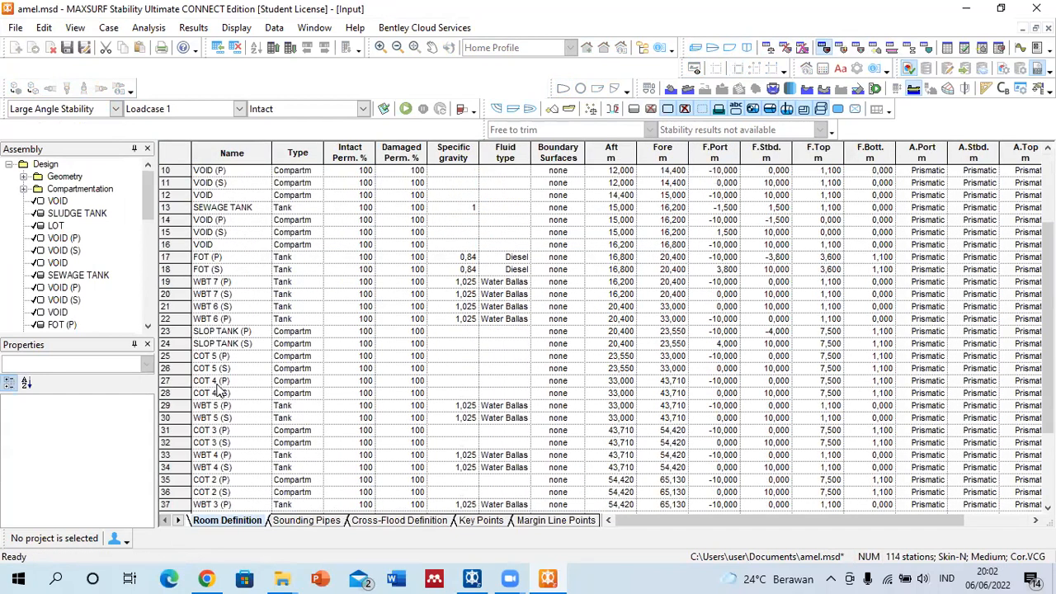
{"action": "left_click", "coordinate": [245, 295]}
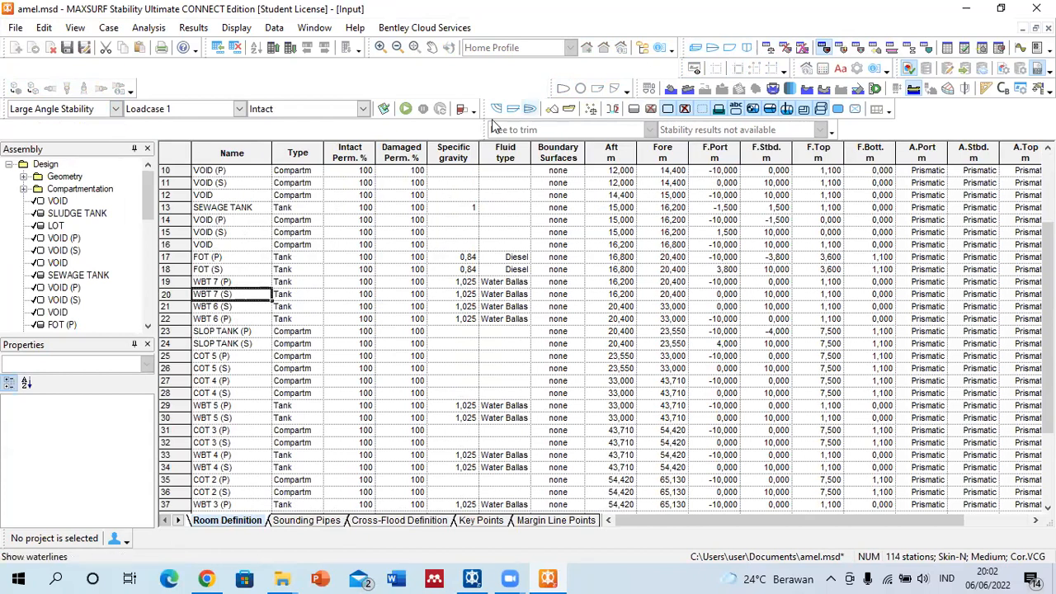
Change the analysis type to Tank Calibration and run the analysis.
{"action": "left_click", "coordinate": [113, 109]}
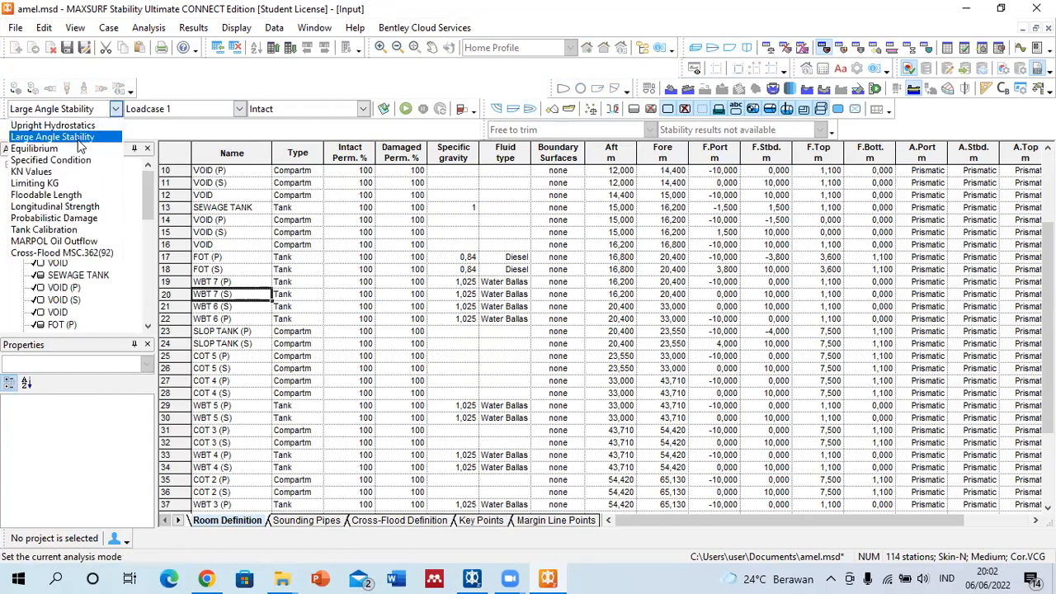
{"action": "left_click", "coordinate": [24, 230]}
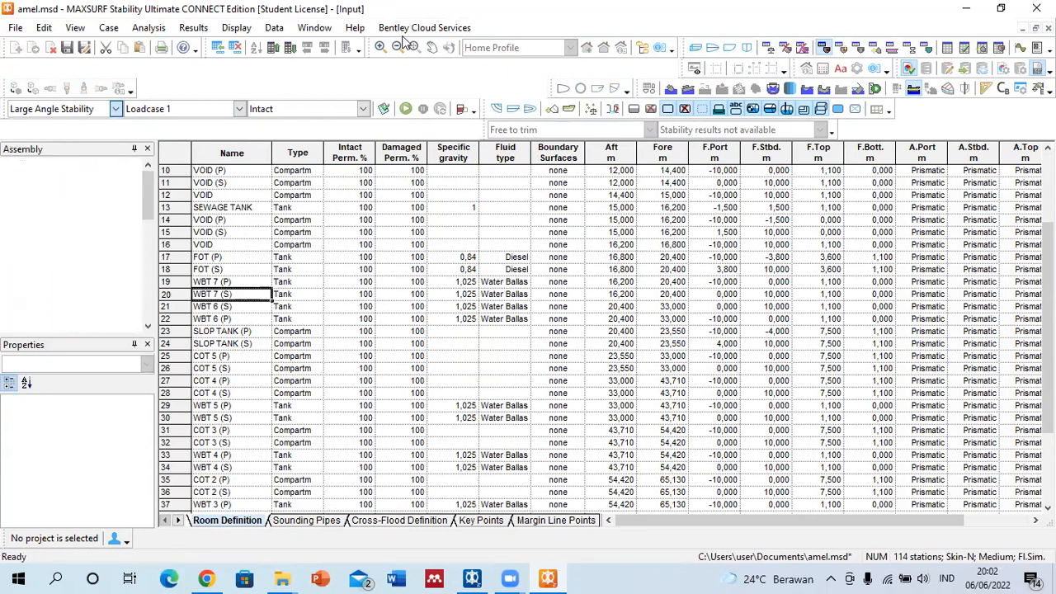
{"action": "left_click", "coordinate": [404, 107]}
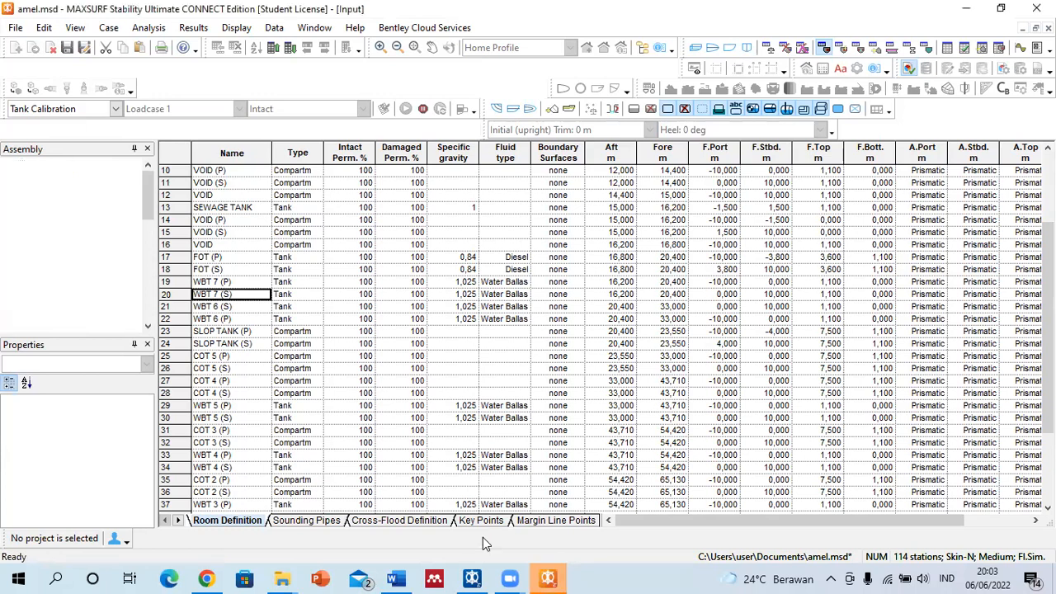
Show the ship in profile view and examine the tanks and compartments in the aft part of the hull.
{"action": "left_click", "coordinate": [730, 48]}
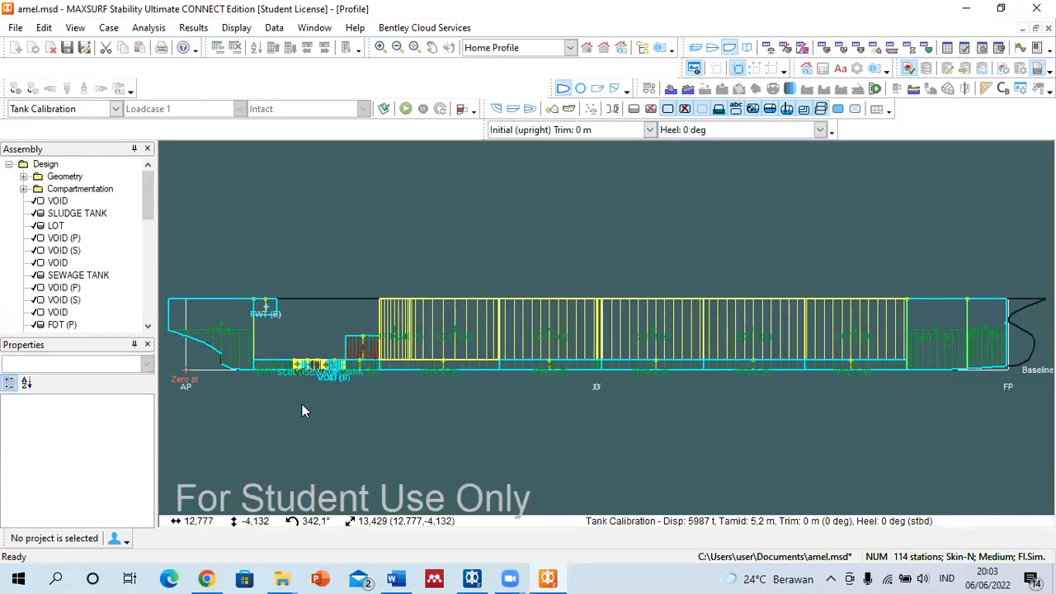
{"action": "scroll", "coordinate": [361, 367], "scroll_direction": "up", "scroll_amount": 3}
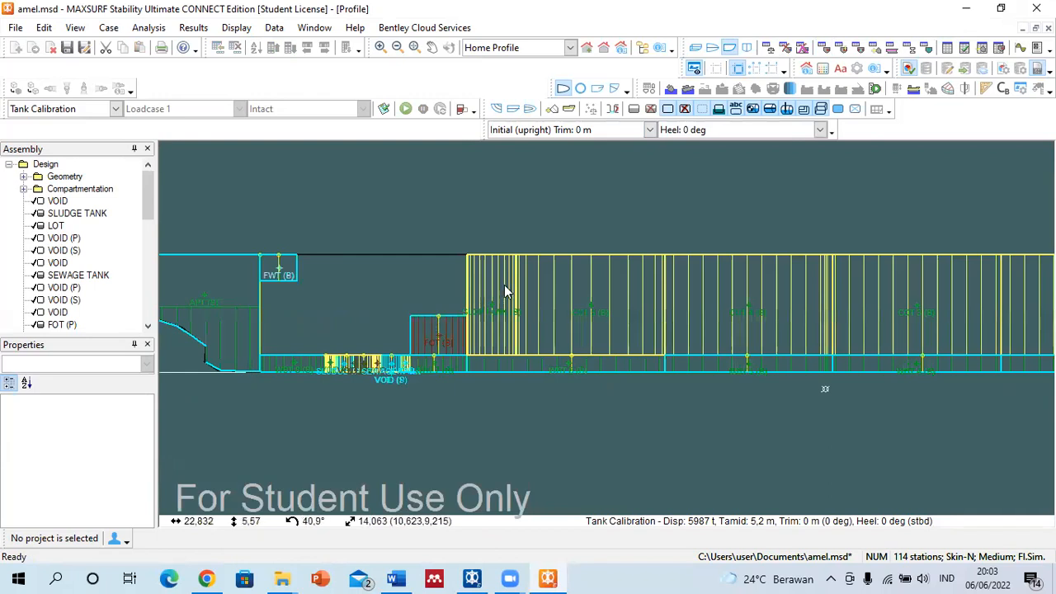
{"action": "scroll", "coordinate": [515, 315], "scroll_direction": "up", "scroll_amount": 2}
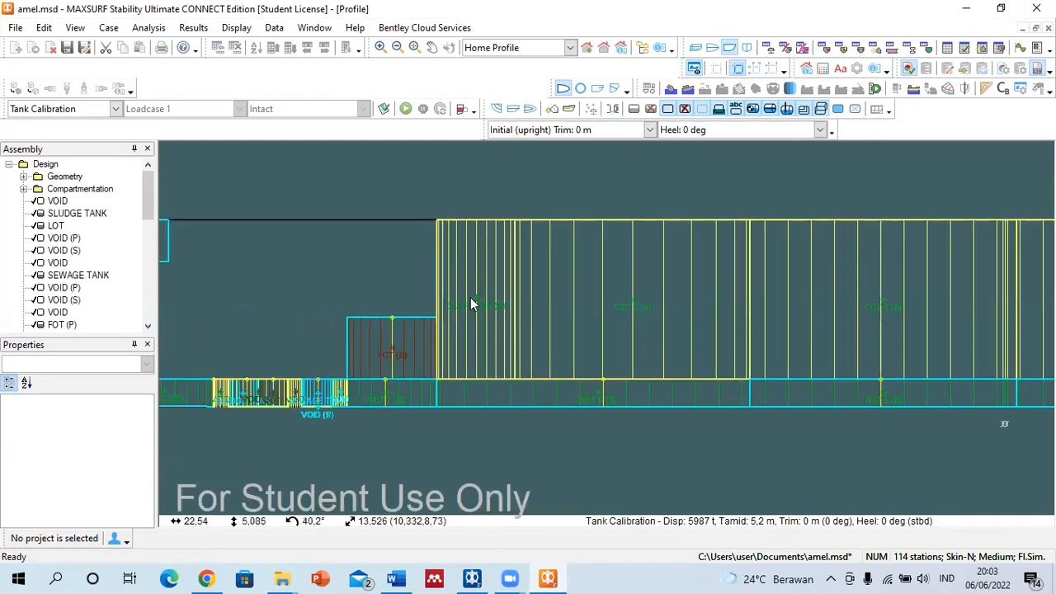
{"action": "scroll", "coordinate": [465, 319], "scroll_direction": "up", "scroll_amount": 1}
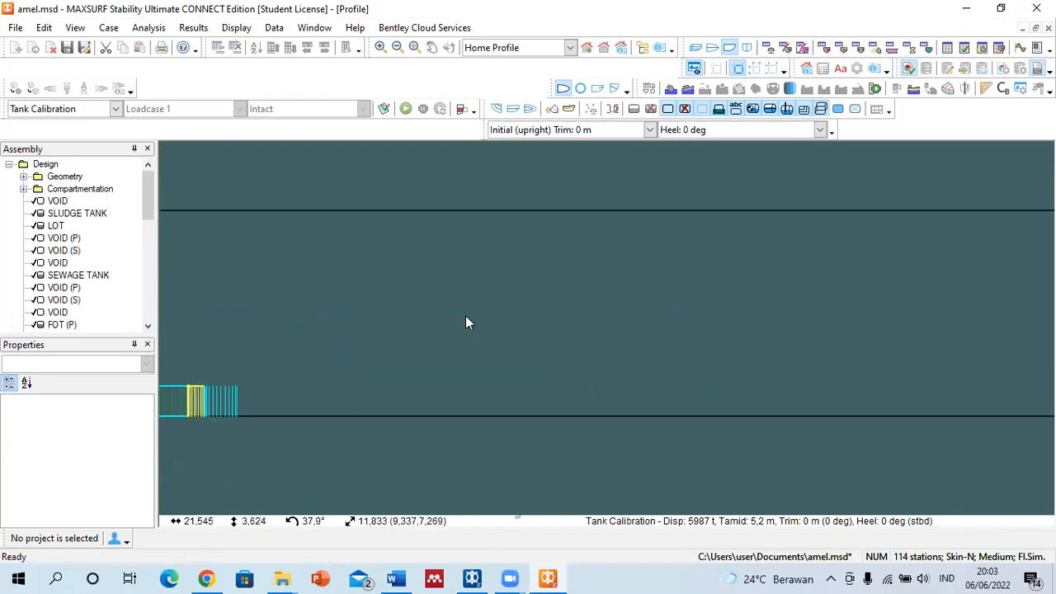
Show the ship in plan view, hide the room section lines and examine the aft tanks around the sludge and sewage tanks.
{"action": "left_click", "coordinate": [713, 48]}
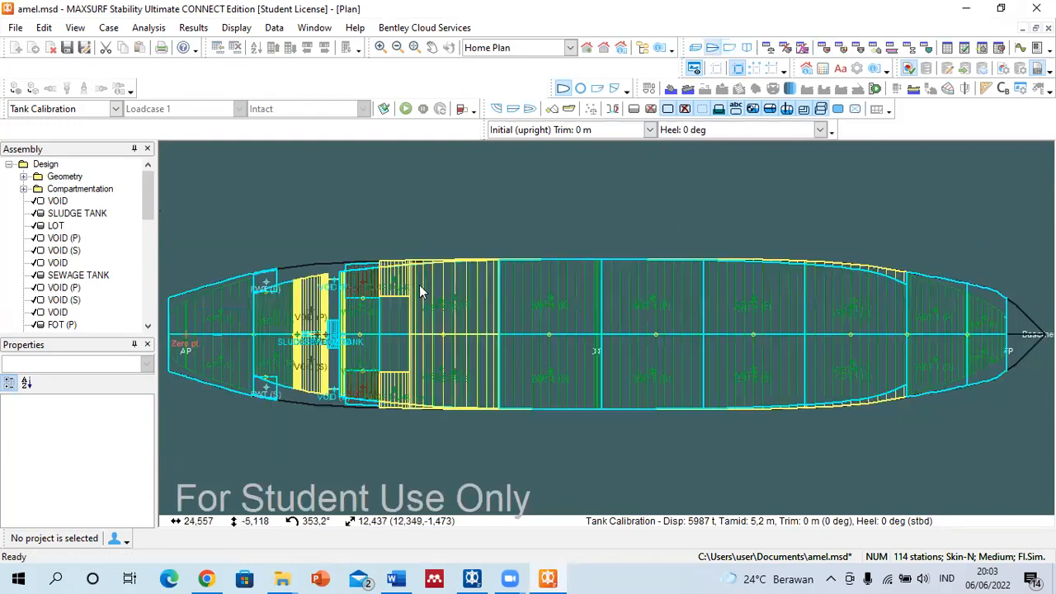
{"action": "scroll", "coordinate": [289, 334], "scroll_direction": "up", "scroll_amount": 1}
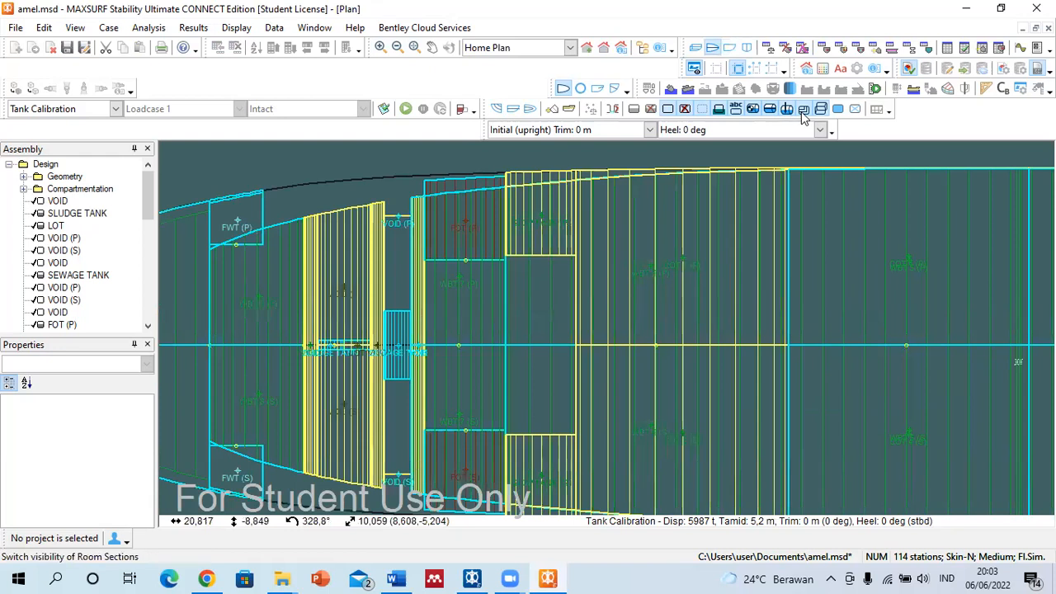
{"action": "left_click", "coordinate": [804, 112]}
{"action": "scroll", "coordinate": [323, 369], "scroll_direction": "up", "scroll_amount": 3}
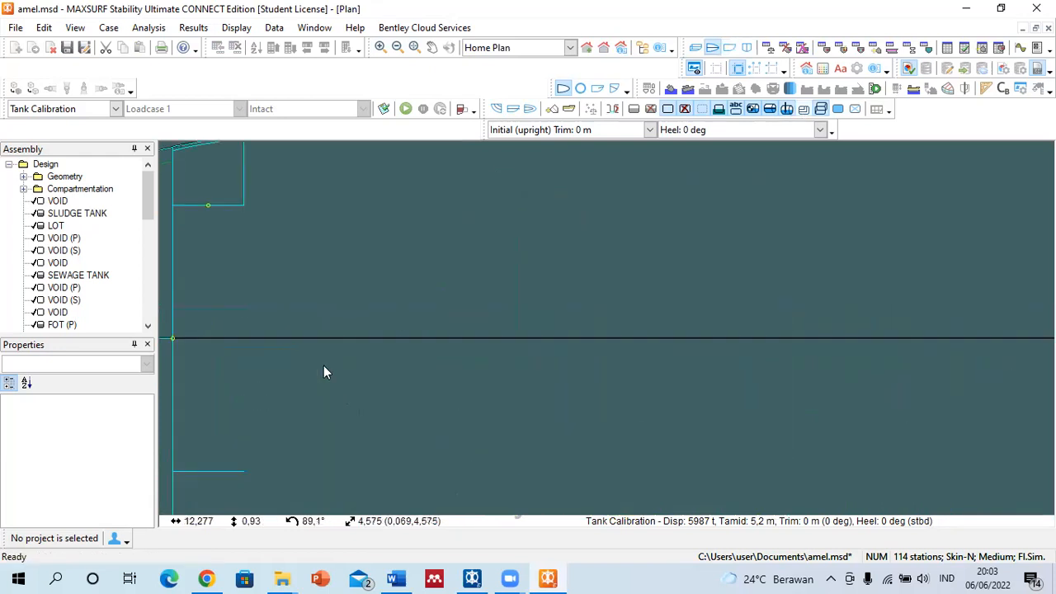
{"action": "scroll", "coordinate": [336, 345], "scroll_direction": "down", "scroll_amount": 2}
{"action": "scroll", "coordinate": [438, 342], "scroll_direction": "up", "scroll_amount": 2}
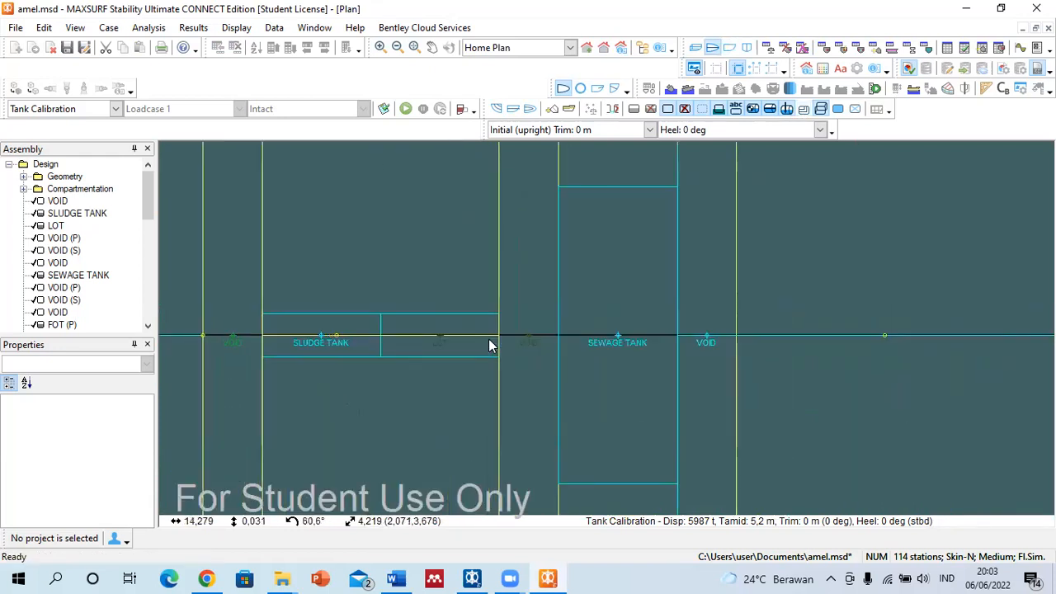
{"action": "scroll", "coordinate": [515, 303], "scroll_direction": "down", "scroll_amount": 2}
{"action": "scroll", "coordinate": [514, 303], "scroll_direction": "down", "scroll_amount": 2}
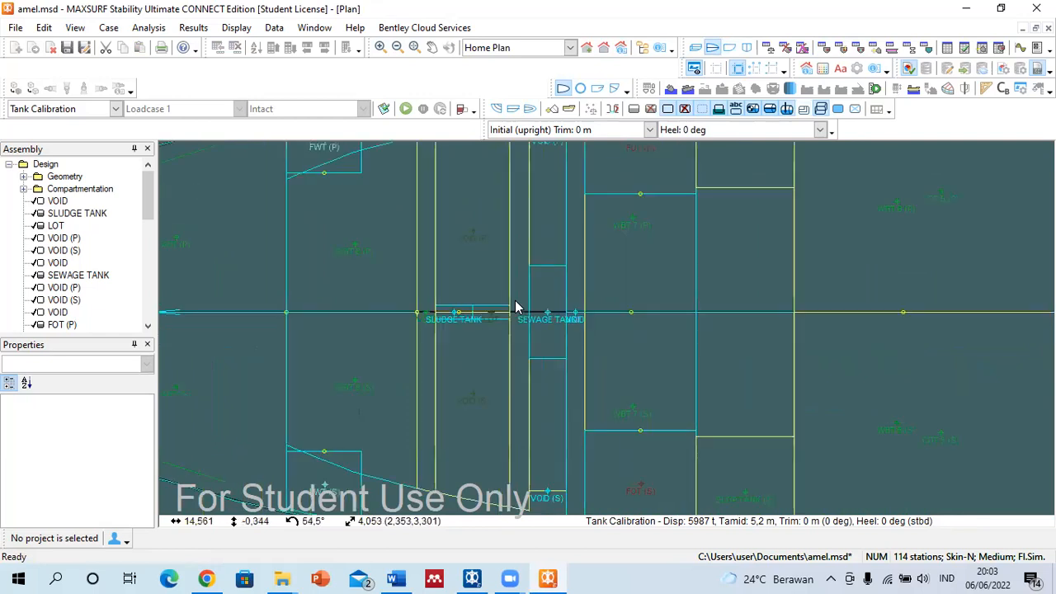
{"action": "scroll", "coordinate": [325, 258], "scroll_direction": "down", "scroll_amount": 2}
{"action": "scroll", "coordinate": [312, 193], "scroll_direction": "down", "scroll_amount": 1}
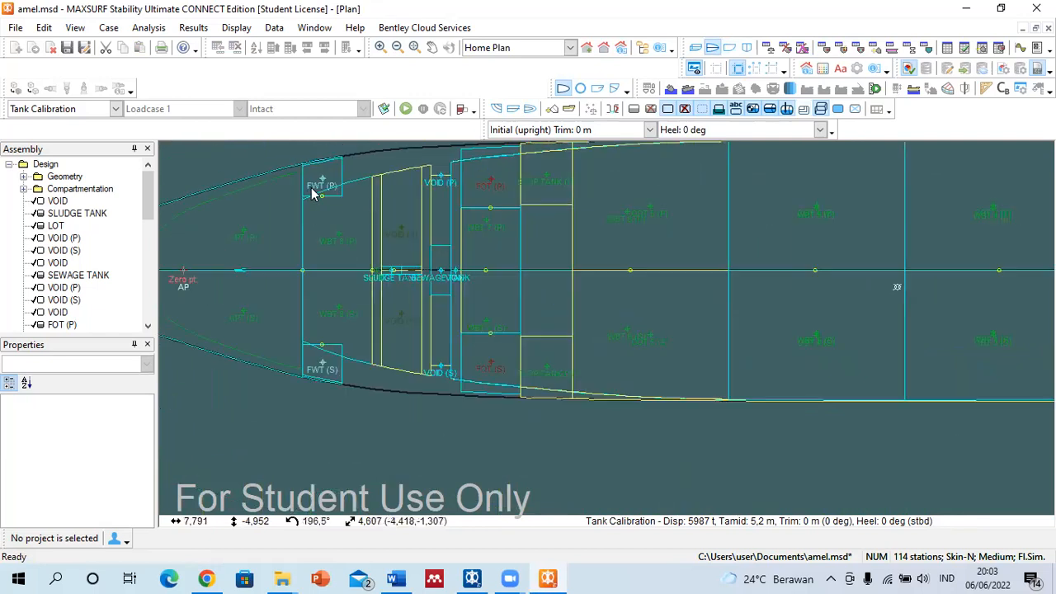
Open the Loadcase 1 table and examine the tank filling quantities and the total mass of the loadcase.
{"action": "left_click", "coordinate": [770, 47]}
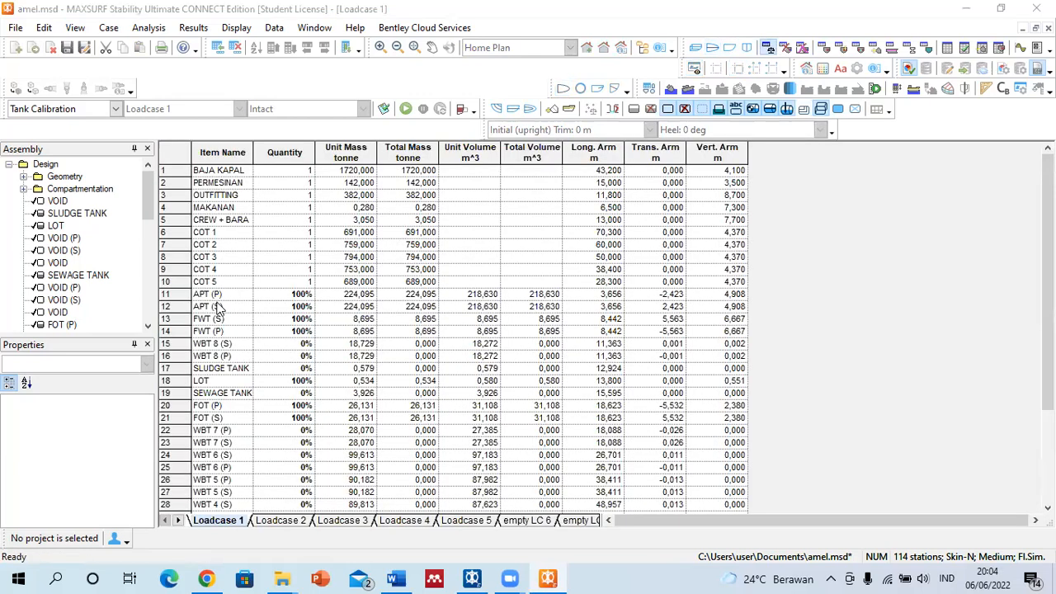
{"action": "left_click", "coordinate": [304, 345]}
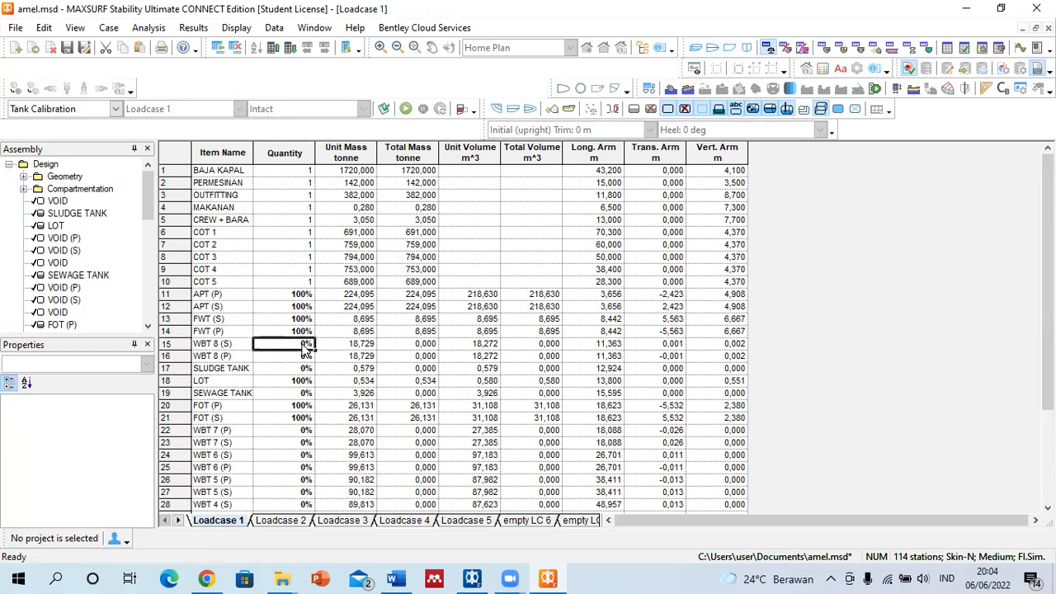
{"action": "scroll", "coordinate": [335, 314], "scroll_direction": "down", "scroll_amount": 3}
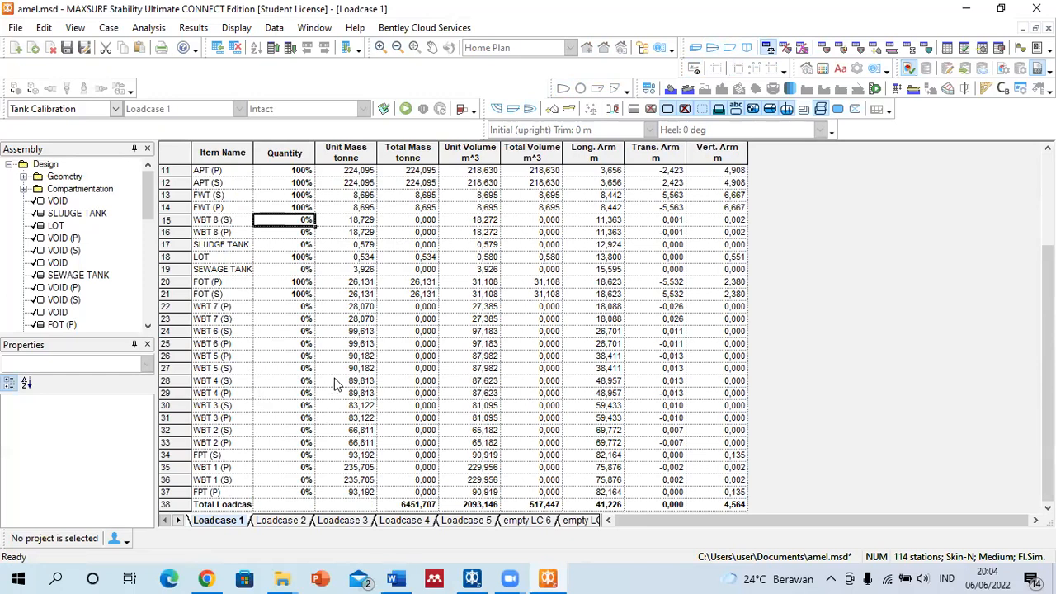
{"action": "scroll", "coordinate": [334, 377], "scroll_direction": "up", "scroll_amount": 3}
{"action": "left_click", "coordinate": [303, 296]}
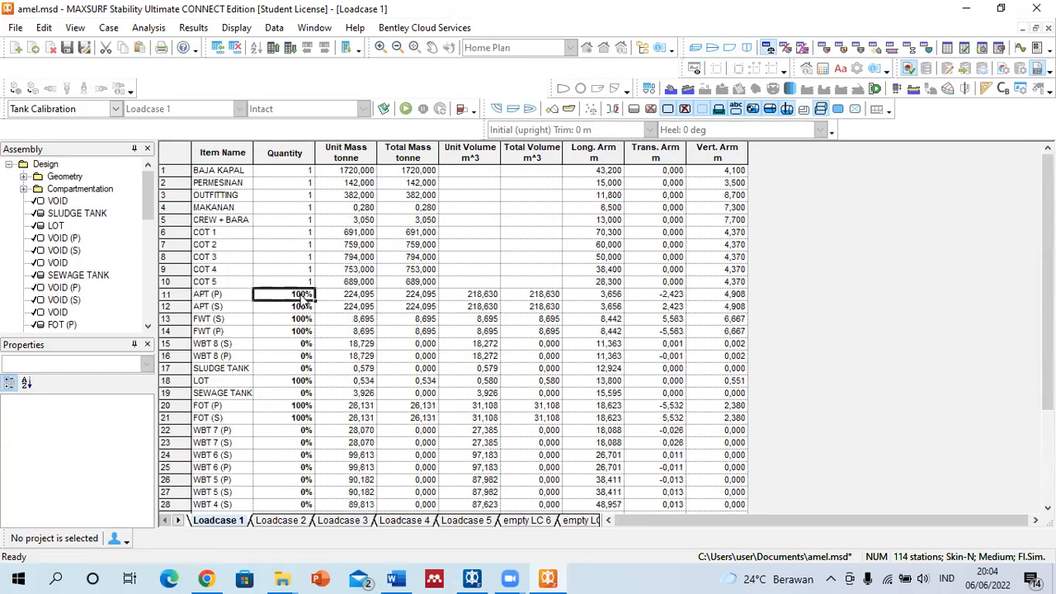
{"action": "scroll", "coordinate": [322, 314], "scroll_direction": "down", "scroll_amount": 3}
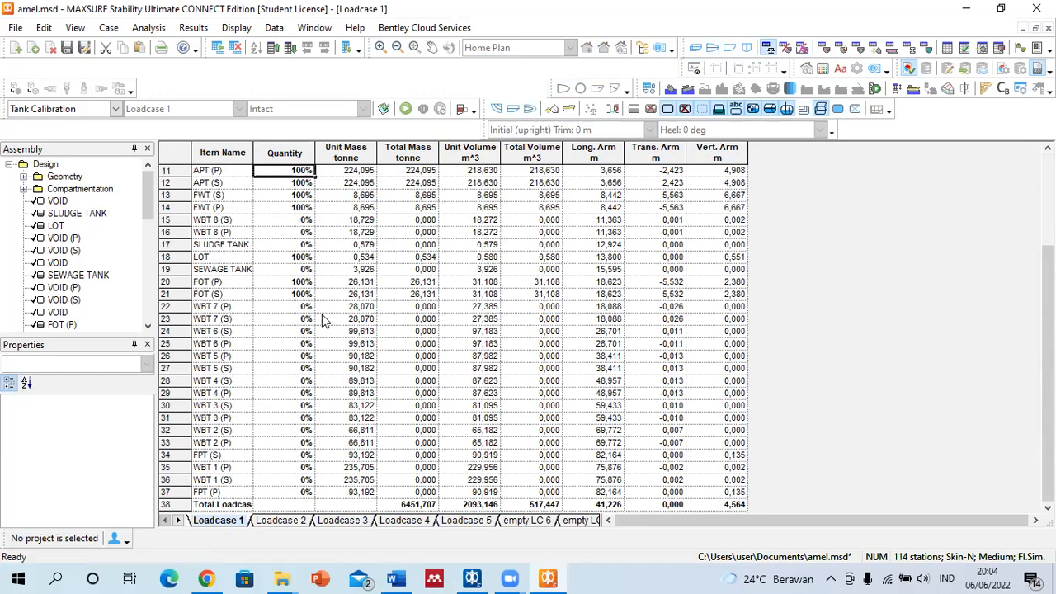
{"action": "left_click", "coordinate": [418, 505]}
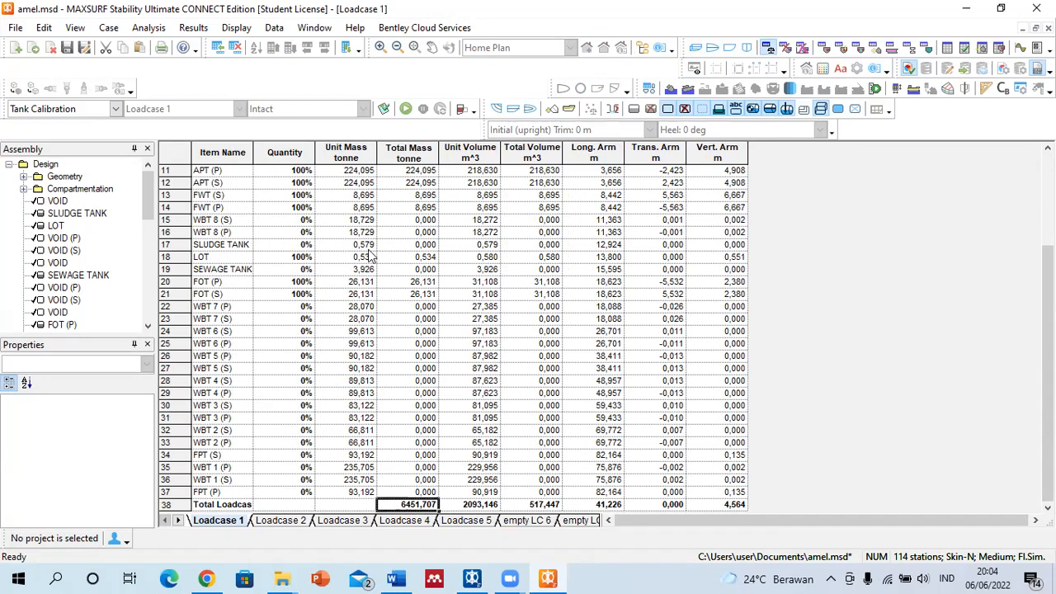
Review the lightship and payload items from BAJA KAPAL to CREW + BARA and the longitudinal and vertical arm columns.
{"action": "scroll", "coordinate": [330, 222], "scroll_direction": "up", "scroll_amount": 3}
{"action": "left_click", "coordinate": [242, 171]}
{"action": "left_click", "coordinate": [224, 183]}
{"action": "left_click", "coordinate": [219, 196]}
{"action": "left_click", "coordinate": [215, 208]}
{"action": "left_click", "coordinate": [213, 221]}
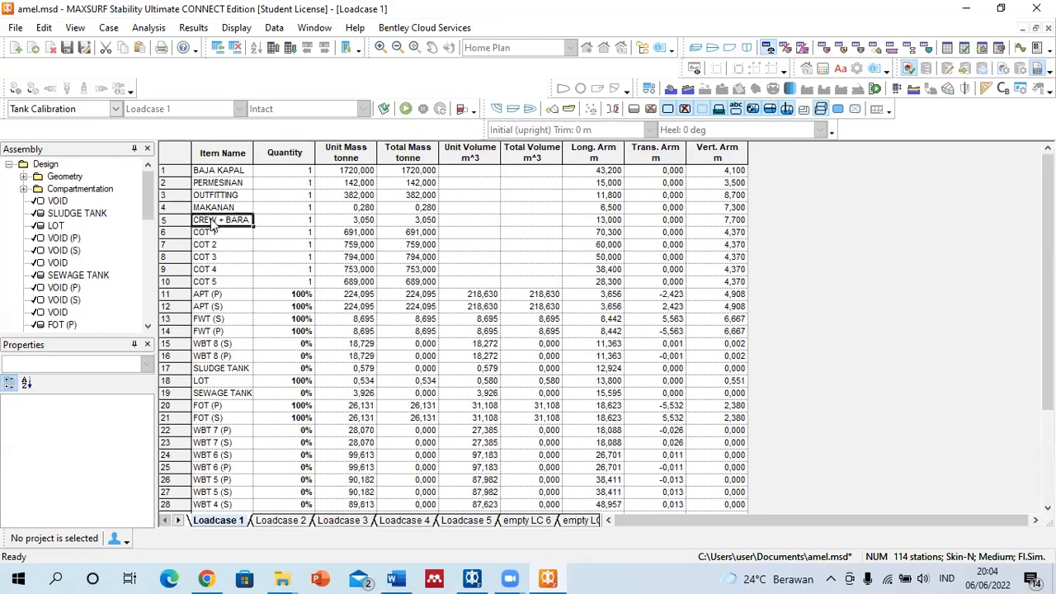
{"action": "left_click", "coordinate": [603, 156]}
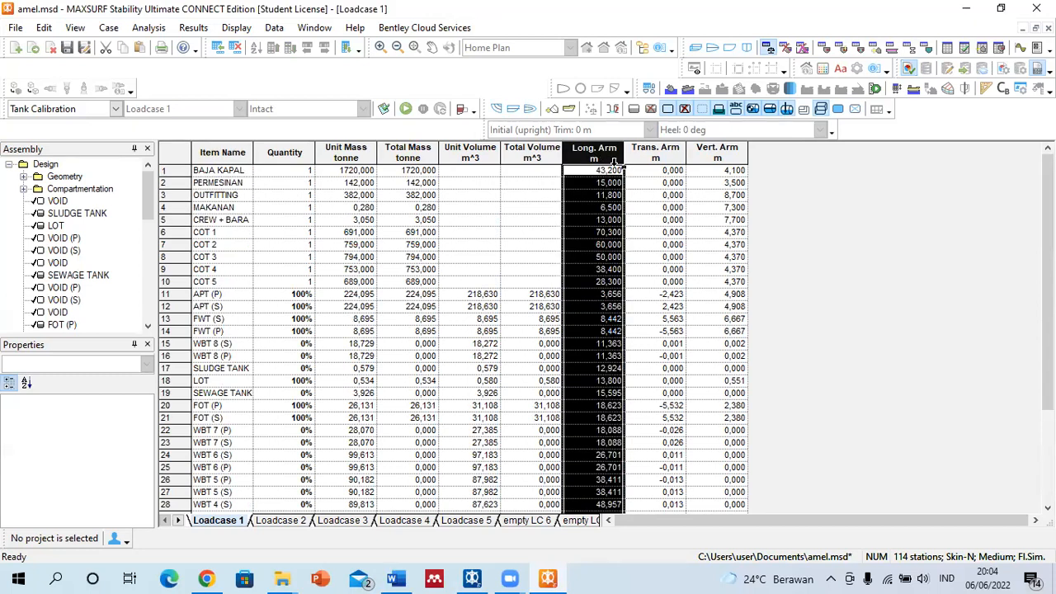
{"action": "left_click", "coordinate": [722, 157]}
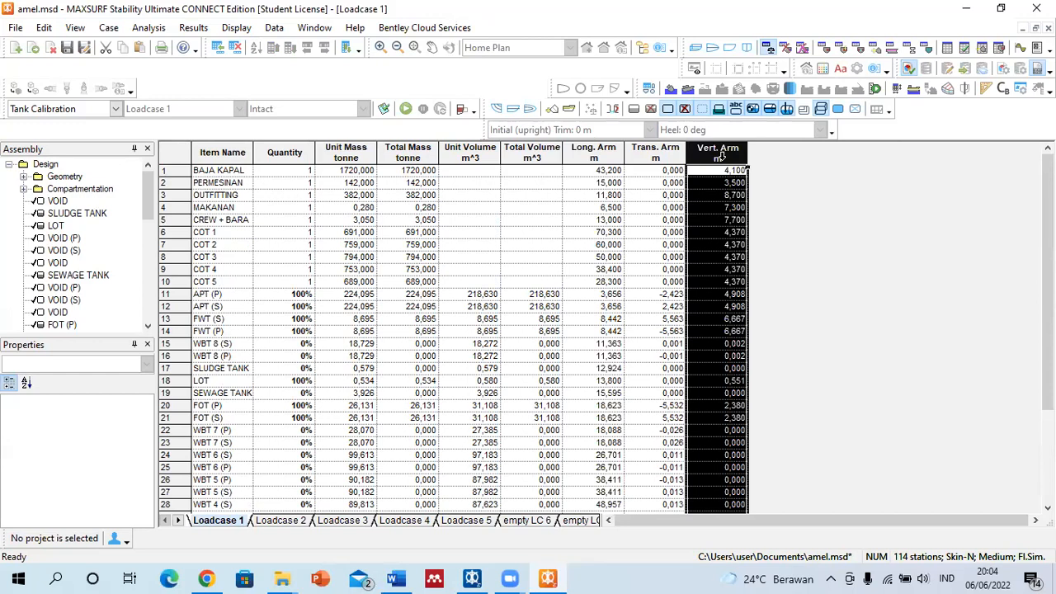
Change the analysis type to Large Angle Stability and run it for Loadcase 1 in intact condition.
{"action": "left_click", "coordinate": [117, 109]}
{"action": "left_click", "coordinate": [97, 133]}
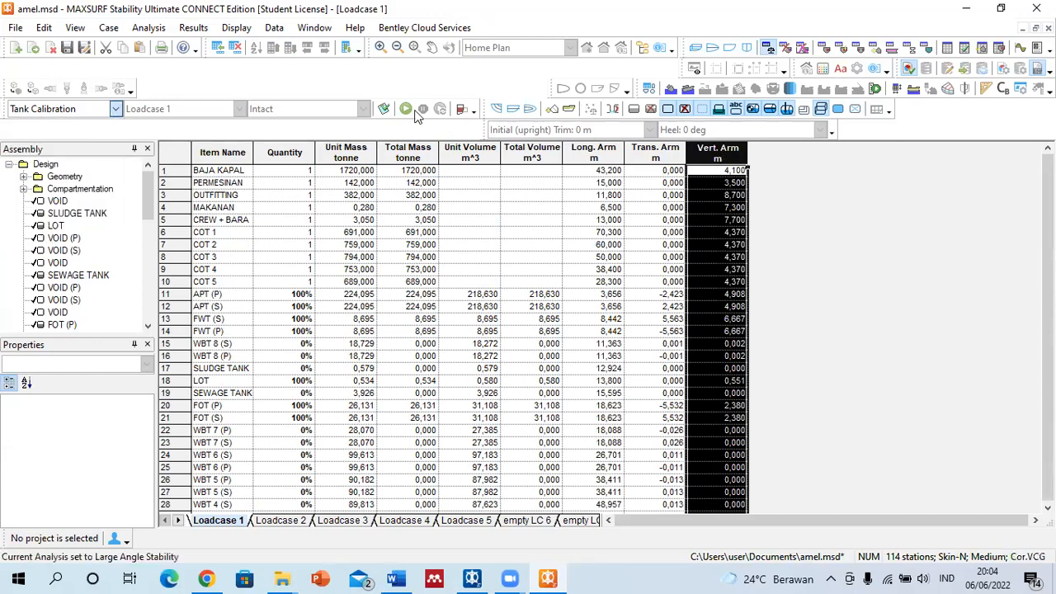
{"action": "left_click", "coordinate": [406, 108]}
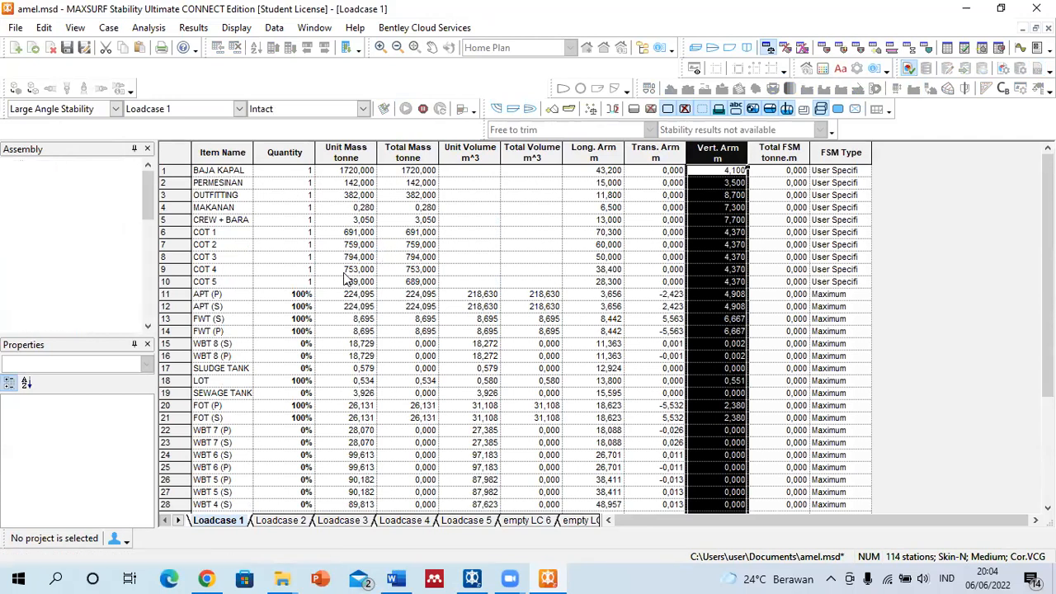
Switch to the report in Word and look through the calibration graphs and tables of the tanks.
{"action": "left_click", "coordinate": [398, 577]}
{"action": "scroll", "coordinate": [435, 389], "scroll_direction": "down", "scroll_amount": 15}
{"action": "scroll", "coordinate": [437, 388], "scroll_direction": "down", "scroll_amount": 20}
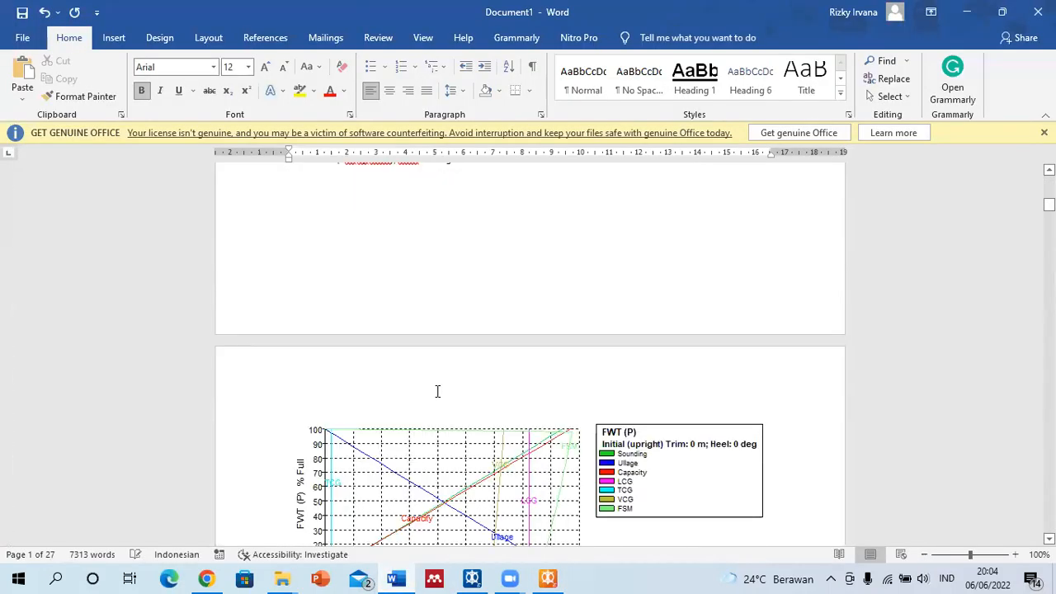
{"action": "scroll", "coordinate": [435, 392], "scroll_direction": "down", "scroll_amount": 10}
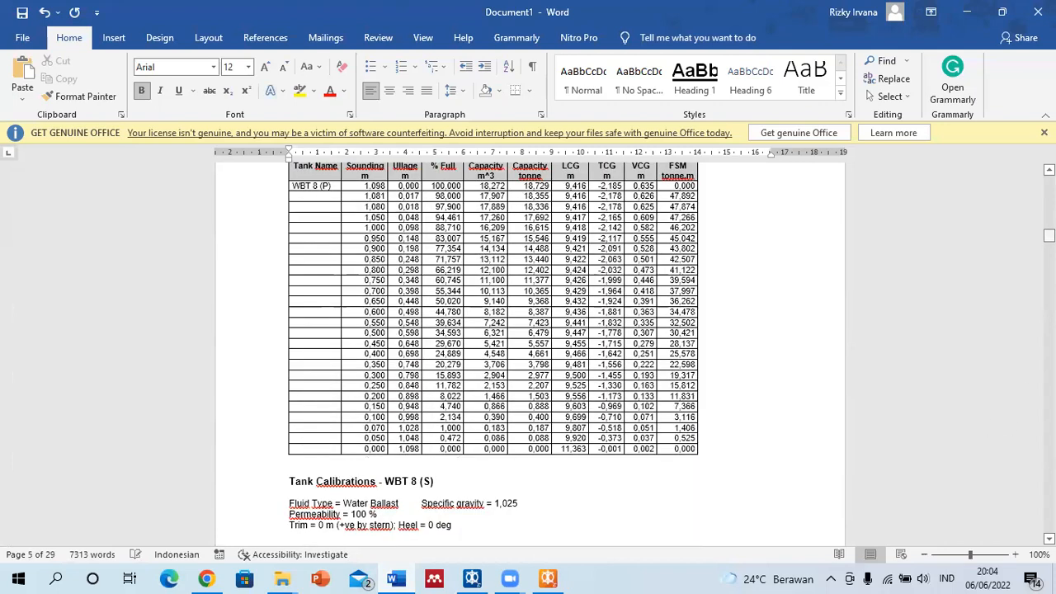
{"action": "scroll", "coordinate": [435, 389], "scroll_direction": "down", "scroll_amount": 5}
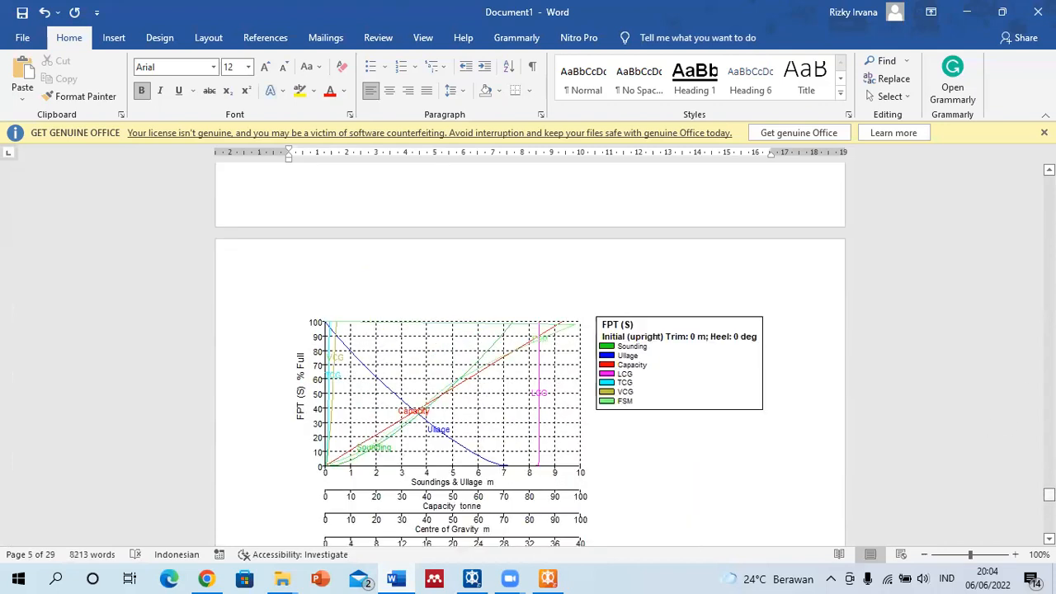
Examine the report's GZ curve, heel angle table, key points and the required value of the GMt criterion.
{"action": "scroll", "coordinate": [557, 385], "scroll_direction": "down", "scroll_amount": 10}
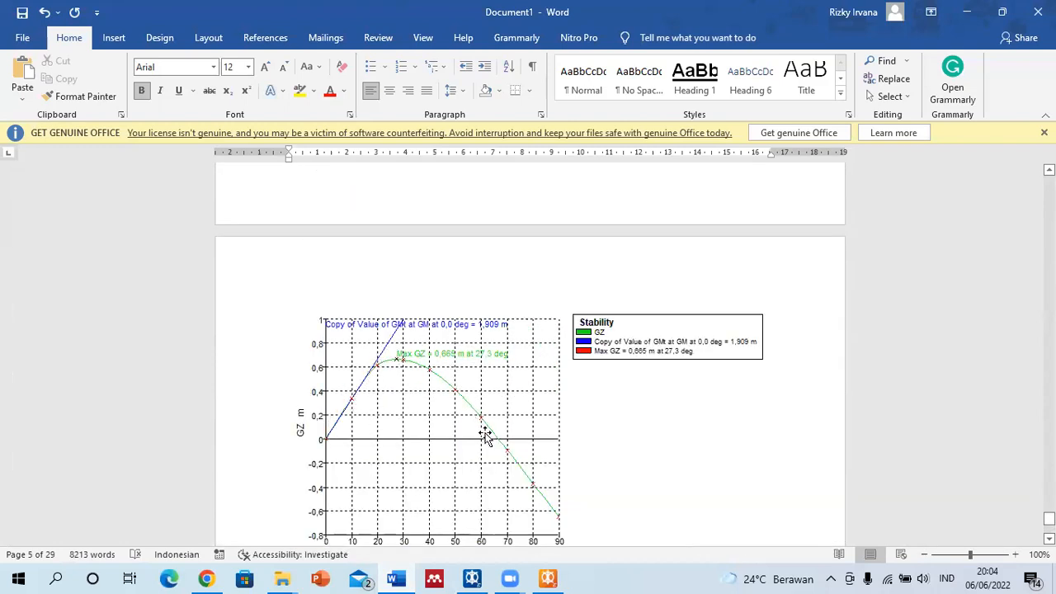
{"action": "scroll", "coordinate": [511, 437], "scroll_direction": "down", "scroll_amount": 3}
{"action": "scroll", "coordinate": [512, 438], "scroll_direction": "down", "scroll_amount": 7}
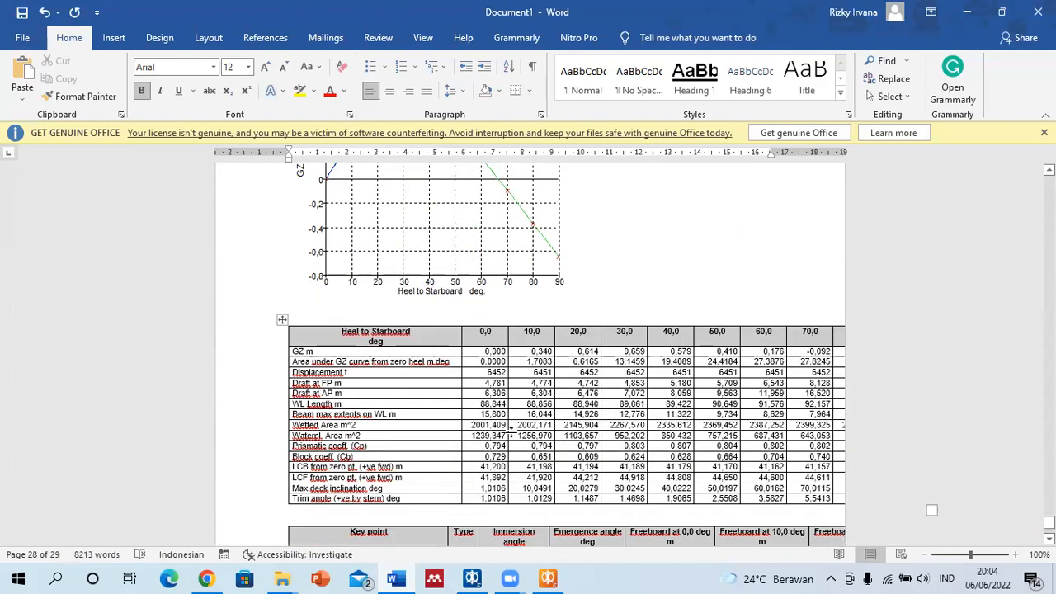
{"action": "scroll", "coordinate": [518, 373], "scroll_direction": "down", "scroll_amount": 3}
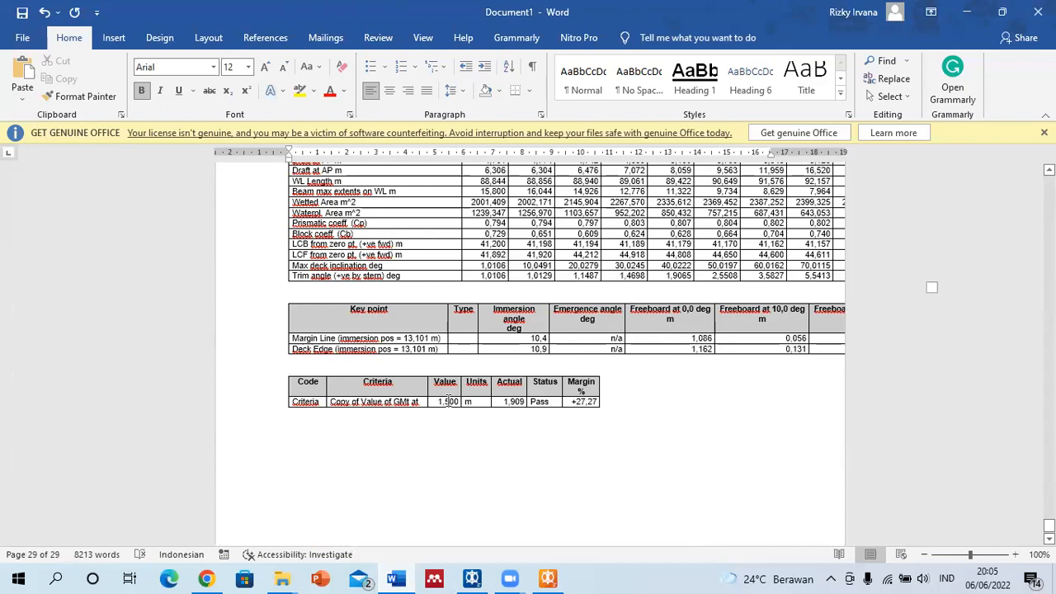
{"action": "left_click", "coordinate": [448, 402]}
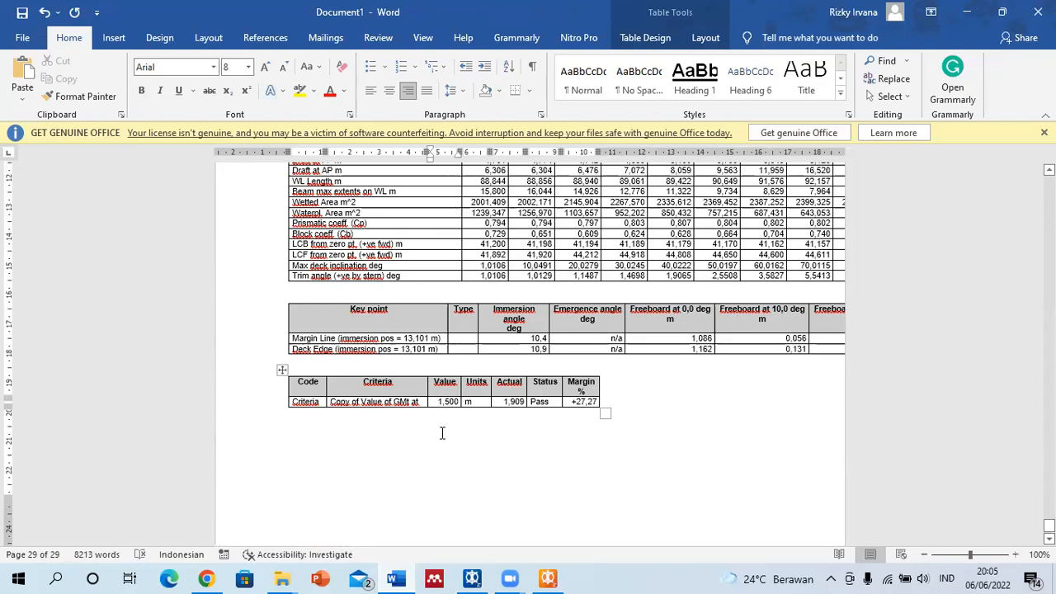
Switch back to MAXSURF Stability and display the righting lever (GZ) graph.
{"action": "left_click", "coordinate": [547, 579]}
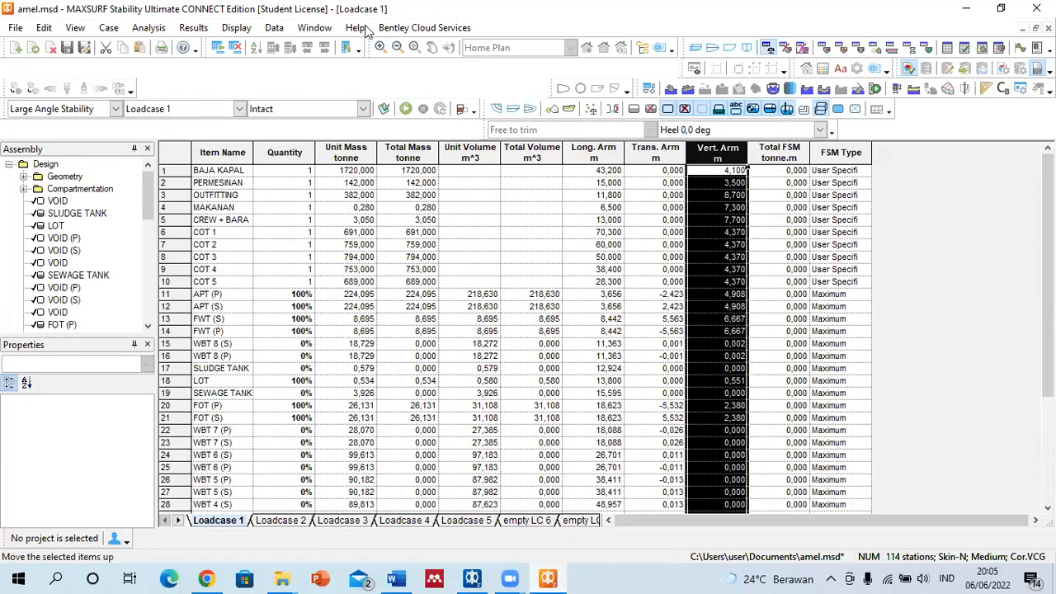
{"action": "left_click", "coordinate": [1020, 49]}
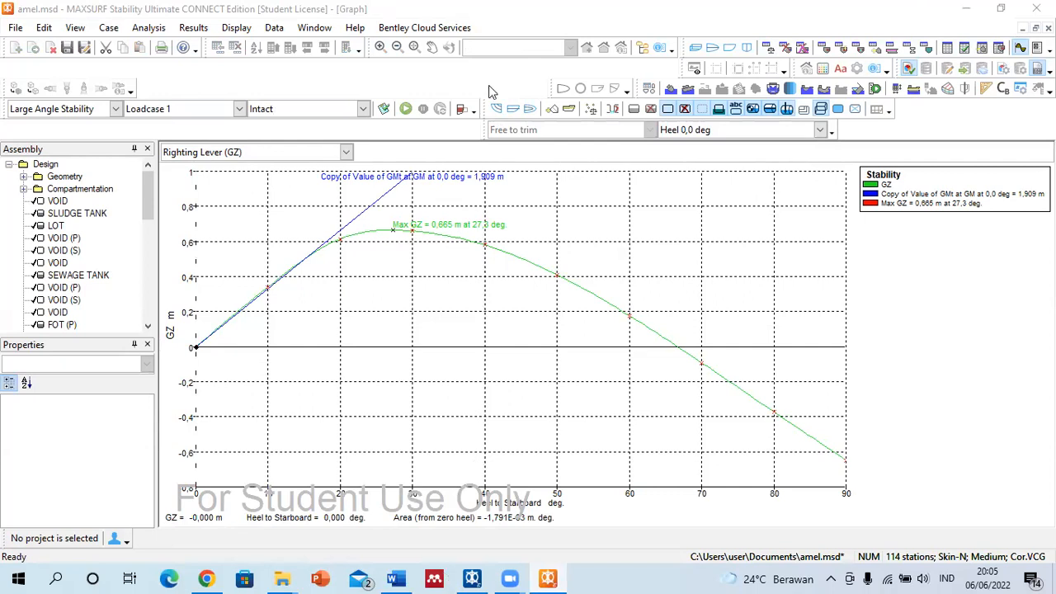
Open the stability criteria and exclude the "Copy of Value of GMt at" criterion from the analysis.
{"action": "left_click", "coordinate": [144, 28]}
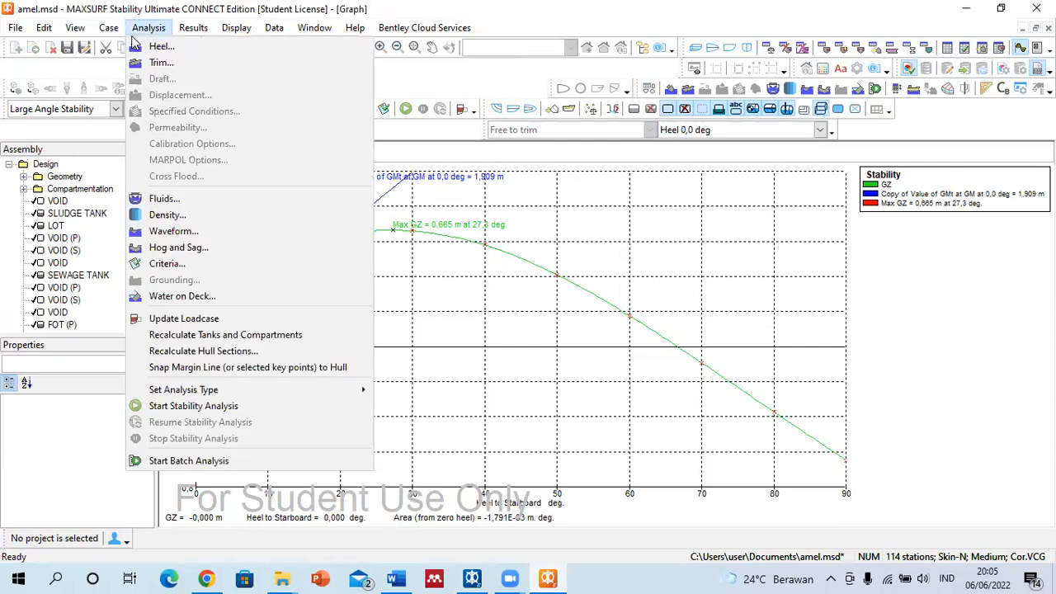
{"action": "left_click", "coordinate": [153, 264]}
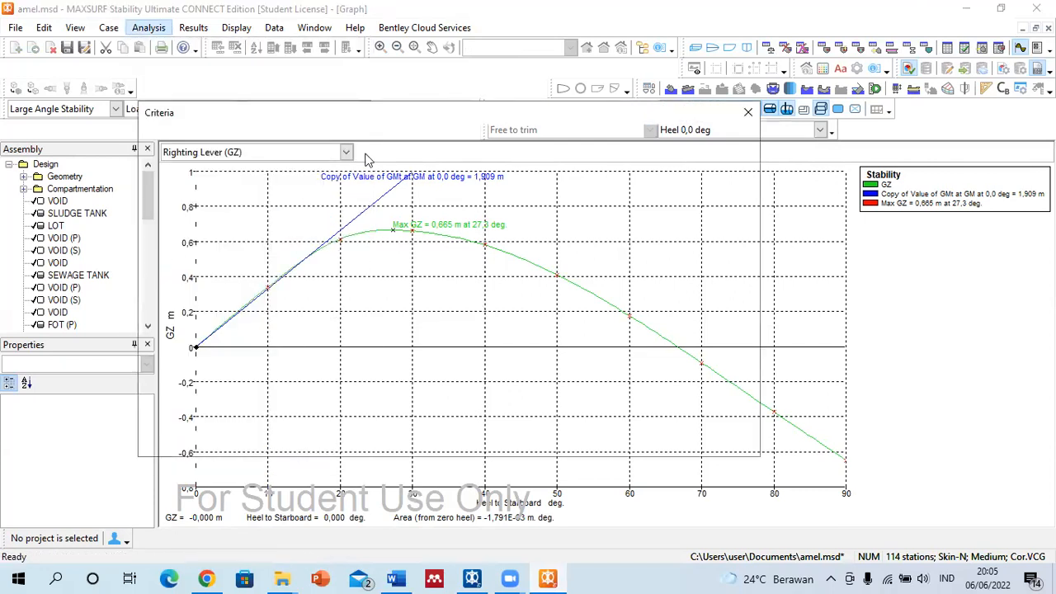
{"action": "left_click", "coordinate": [171, 205]}
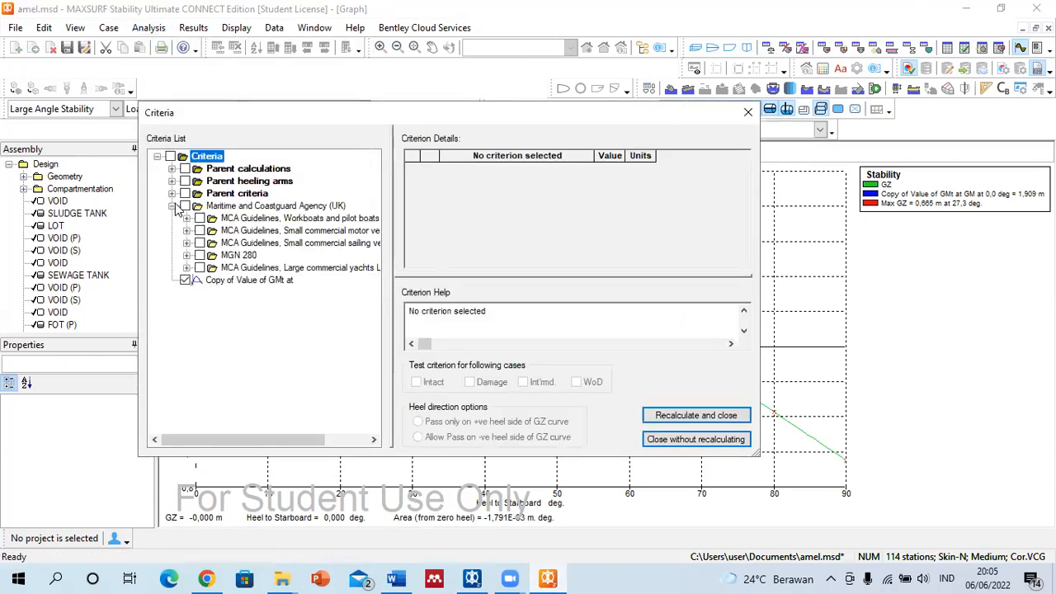
{"action": "left_click", "coordinate": [185, 281]}
Look through the Maritime and Coastguard Agency, parent heeling arms and parent calculations groups of the criteria list.
{"action": "left_click", "coordinate": [186, 244]}
{"action": "left_click", "coordinate": [186, 243]}
{"action": "left_click", "coordinate": [172, 206]}
{"action": "left_click", "coordinate": [171, 181]}
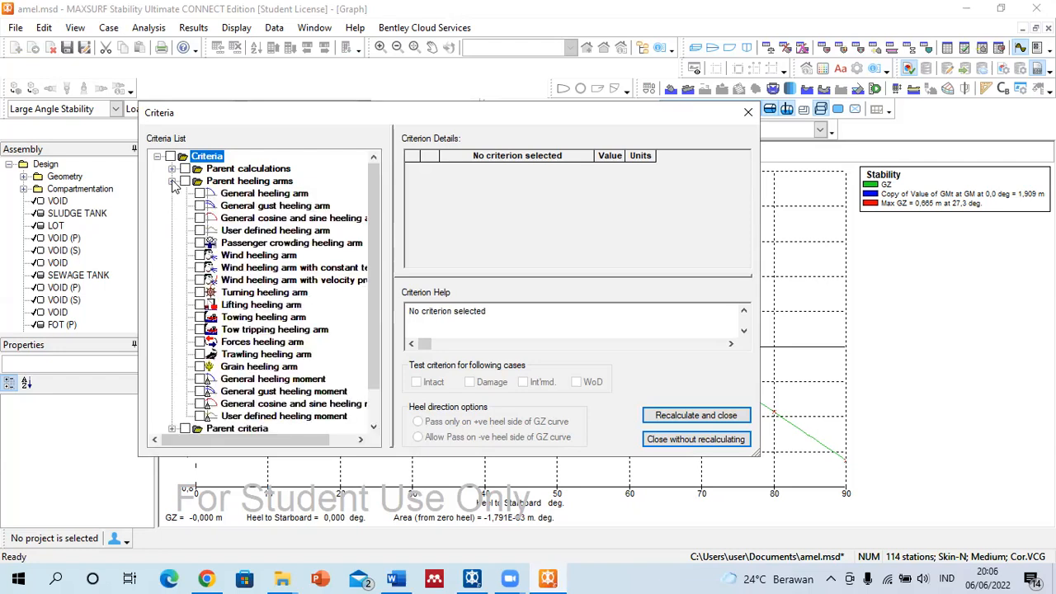
{"action": "left_click", "coordinate": [172, 181]}
{"action": "left_click", "coordinate": [172, 169]}
{"action": "left_click", "coordinate": [171, 169]}
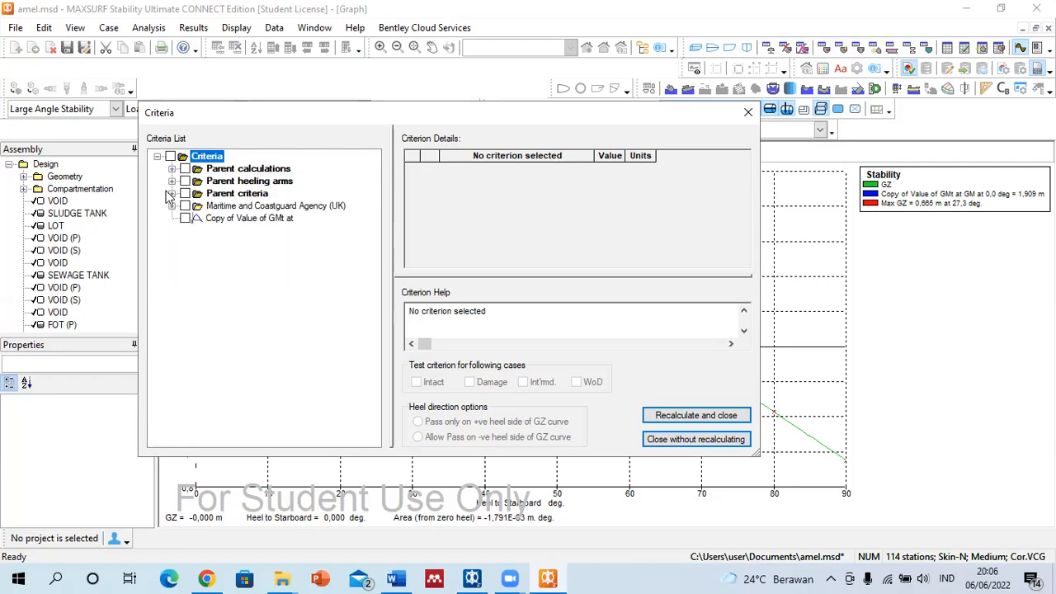
Enable the GZ curve criteria for GMt, GZ, maximum GZ, GZ at specified angle, angle of maximum GZ and GZ area type 1, and recalculate.
{"action": "left_click", "coordinate": [171, 193]}
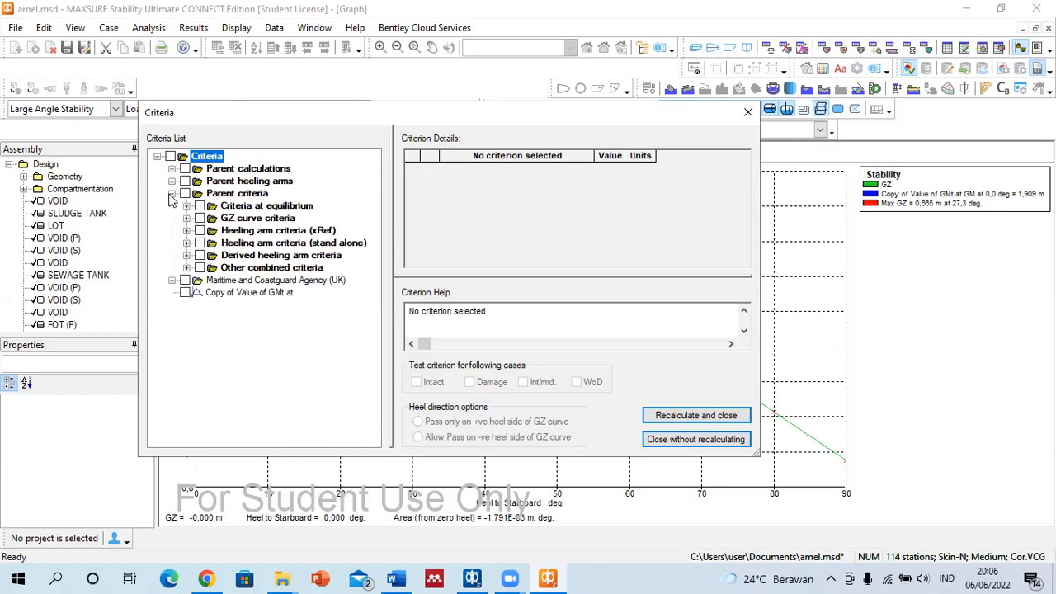
{"action": "left_click", "coordinate": [188, 207]}
{"action": "left_click", "coordinate": [188, 207]}
{"action": "left_click", "coordinate": [187, 218]}
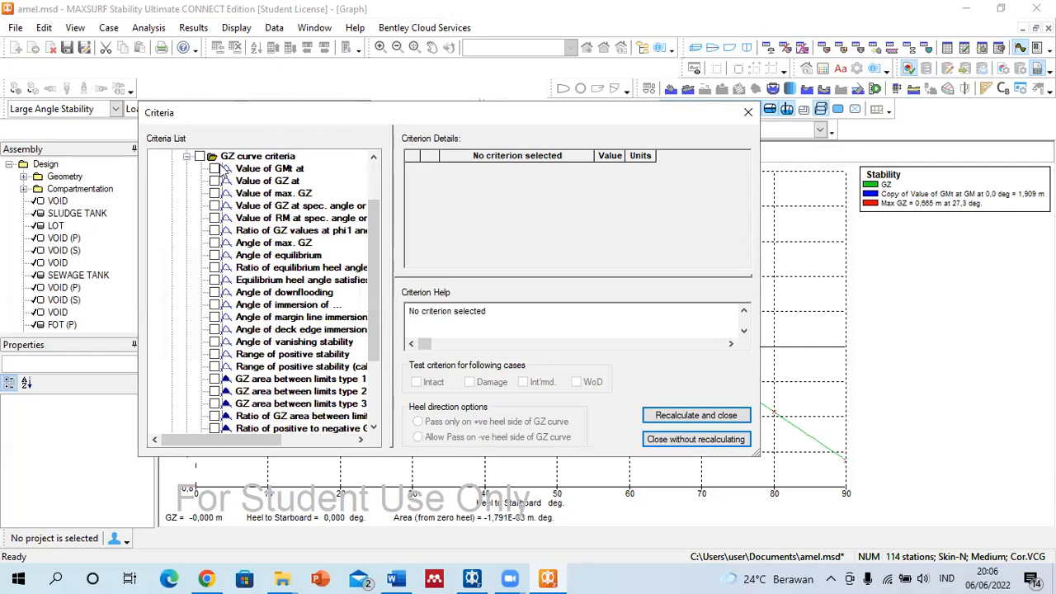
{"action": "left_click", "coordinate": [214, 181]}
{"action": "left_click", "coordinate": [215, 193]}
{"action": "left_click", "coordinate": [216, 207]}
{"action": "left_click", "coordinate": [214, 244]}
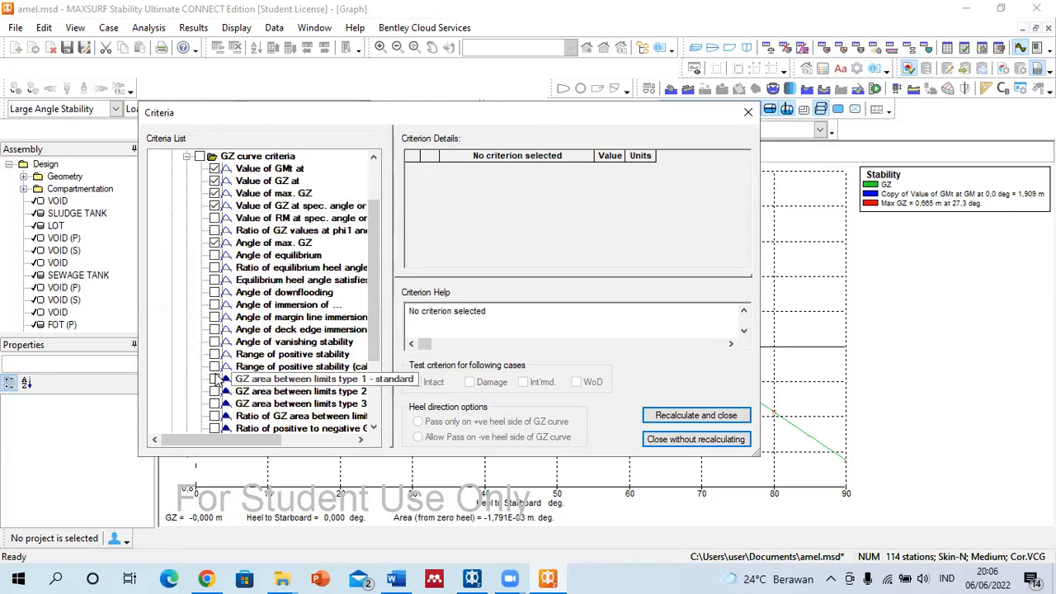
{"action": "left_click", "coordinate": [695, 415]}
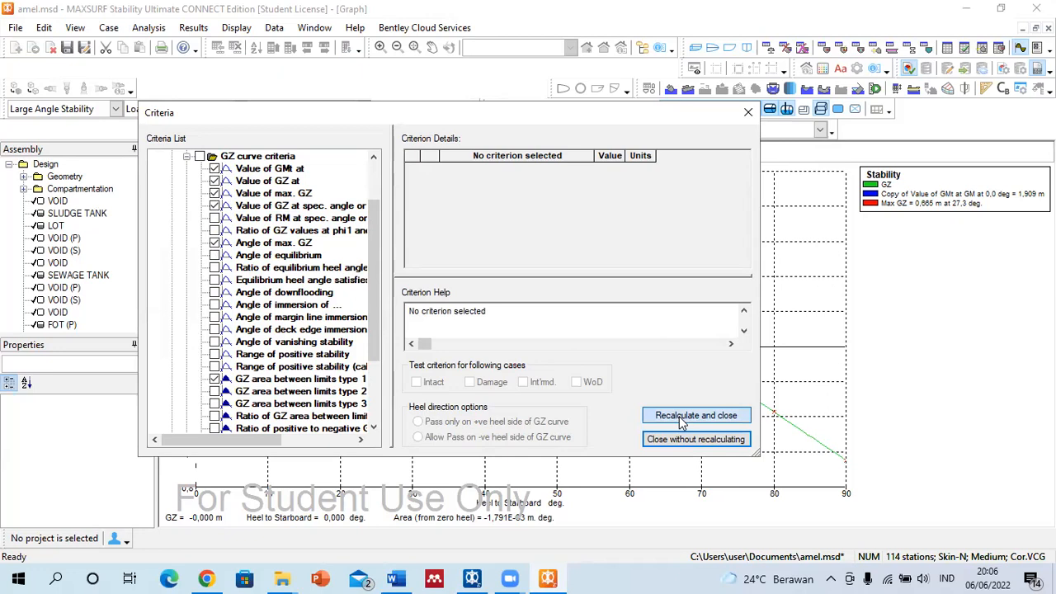
Switch to the report in Word and enlarge the tiny GZ graph below the last criteria table to nearly the page's text width.
{"action": "left_click", "coordinate": [396, 580]}
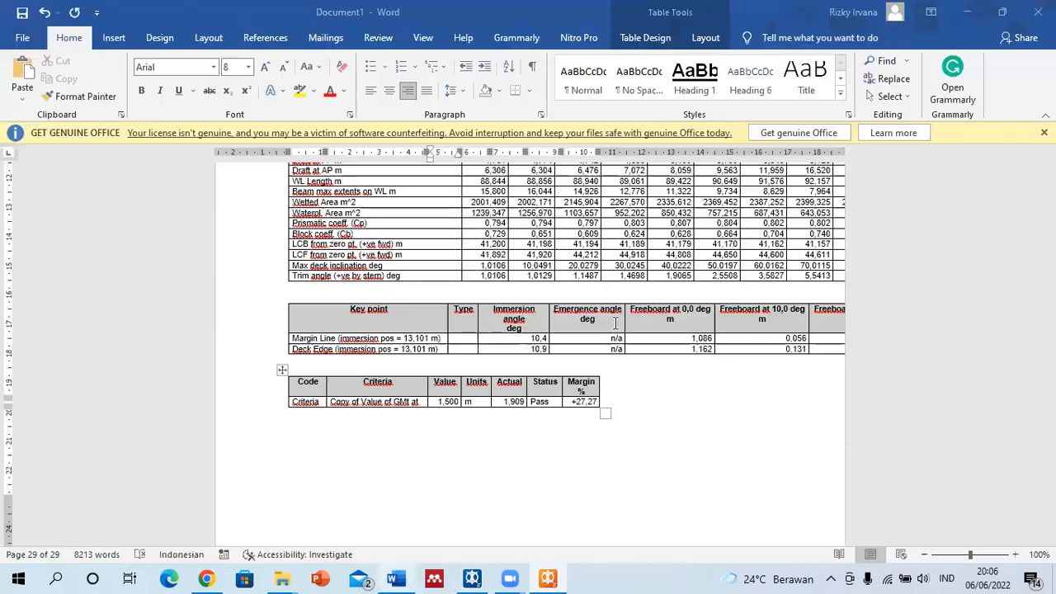
{"action": "type", "text": "Code\tCriteria\tValue\tUnits\tActual\tStatus\tMargin % GZ curve criteria\tAngle of max. GZ\t25,0\tdeg\t27,3\tPass\t+9,09 GZ curve criteria\tGZ area between limits type 1 - standard\t3,1513\tm.deg\t1,7083\tFail\t-45,79"}
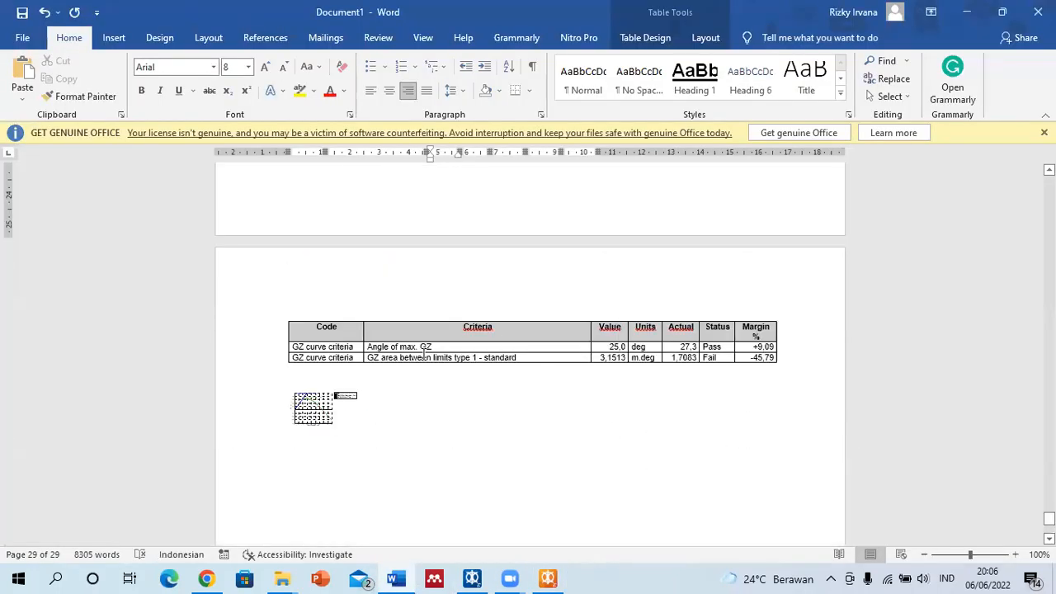
{"action": "scroll", "coordinate": [323, 405], "scroll_direction": "down", "scroll_amount": 3}
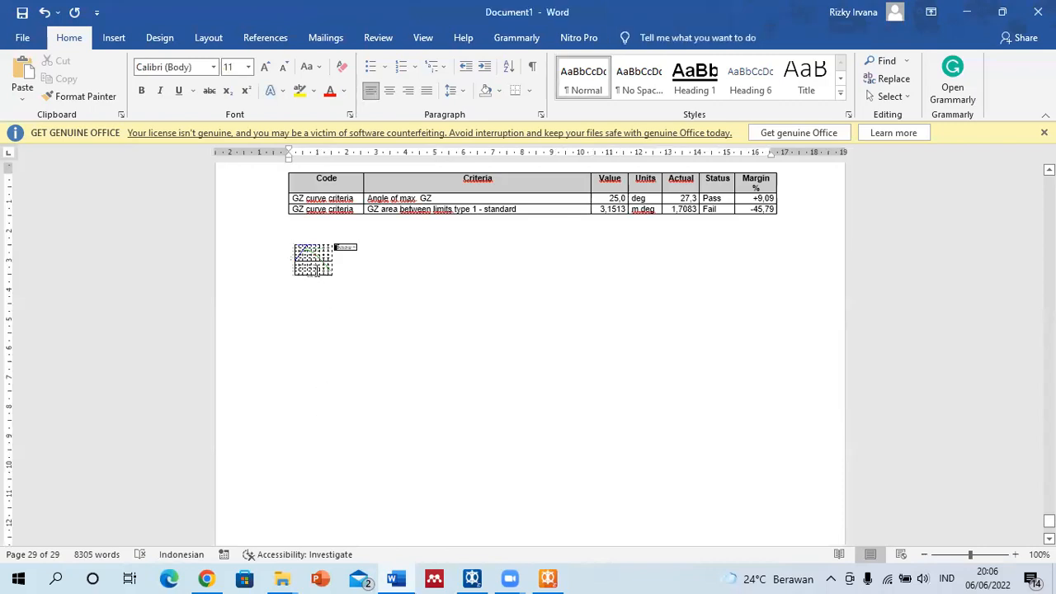
{"action": "left_click", "coordinate": [318, 273]}
{"action": "left_click_drag", "start_coordinate": [356, 282], "coordinate": [745, 458]}
Examine the required values, actual values and pass status of the GZ curve criteria in the report's tables.
{"action": "scroll", "coordinate": [727, 218], "scroll_direction": "up", "scroll_amount": 3}
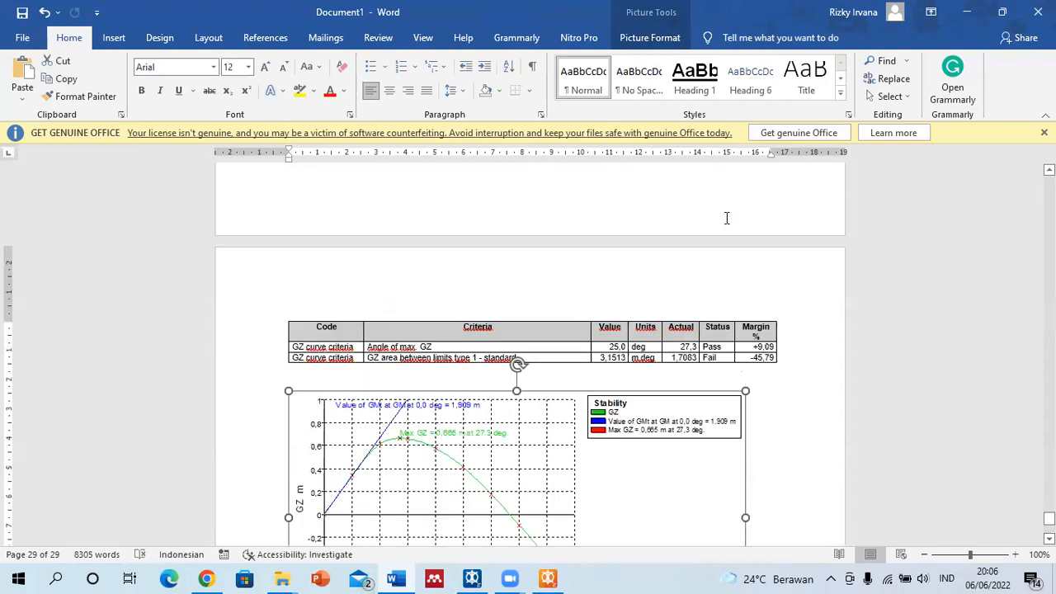
{"action": "scroll", "coordinate": [727, 218], "scroll_direction": "up", "scroll_amount": 3}
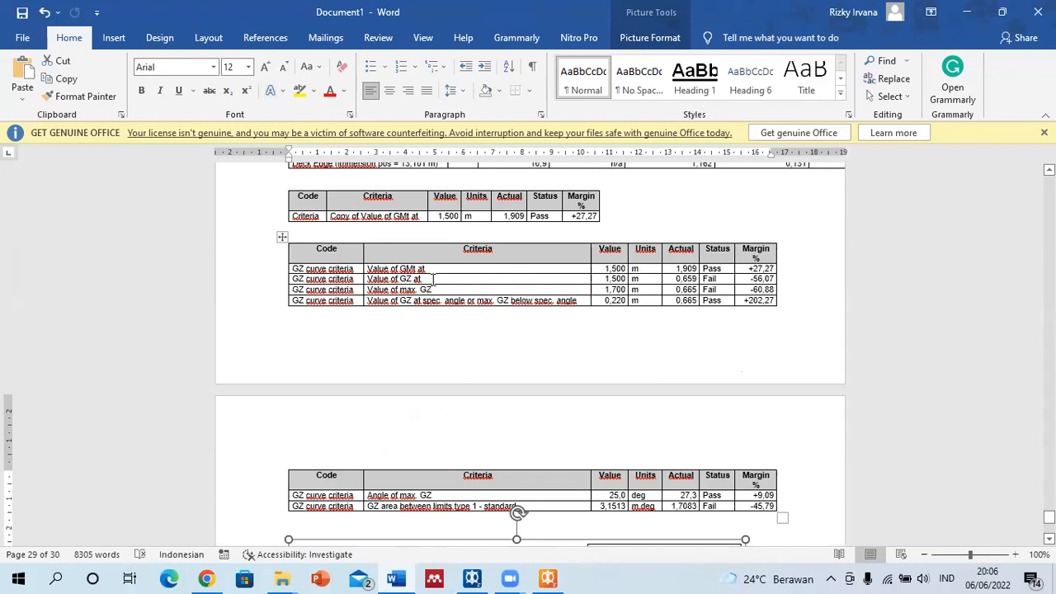
{"action": "left_click", "coordinate": [433, 279]}
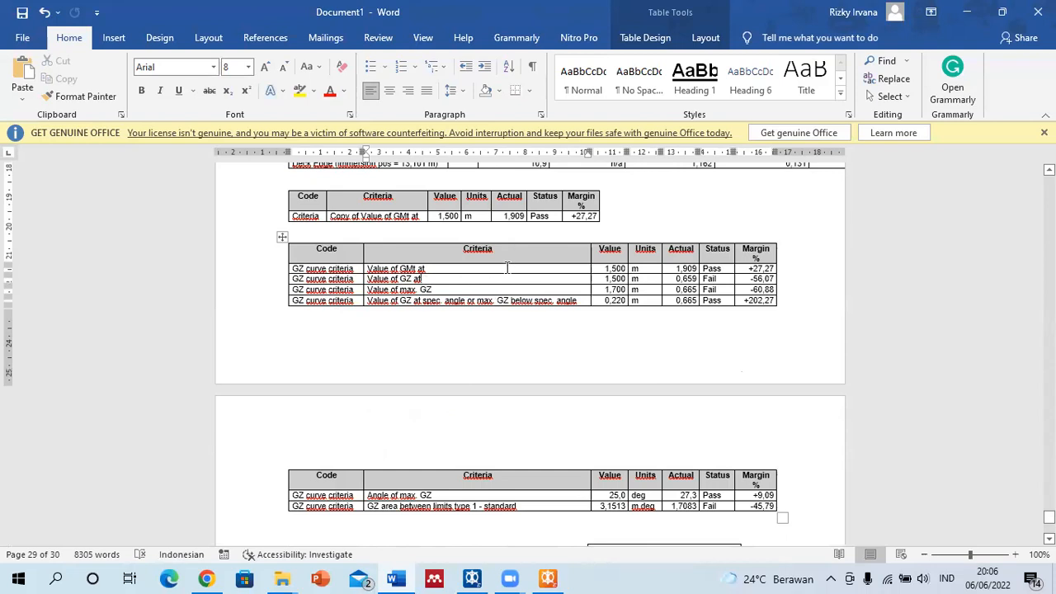
{"action": "scroll", "coordinate": [707, 271], "scroll_direction": "down", "scroll_amount": 3}
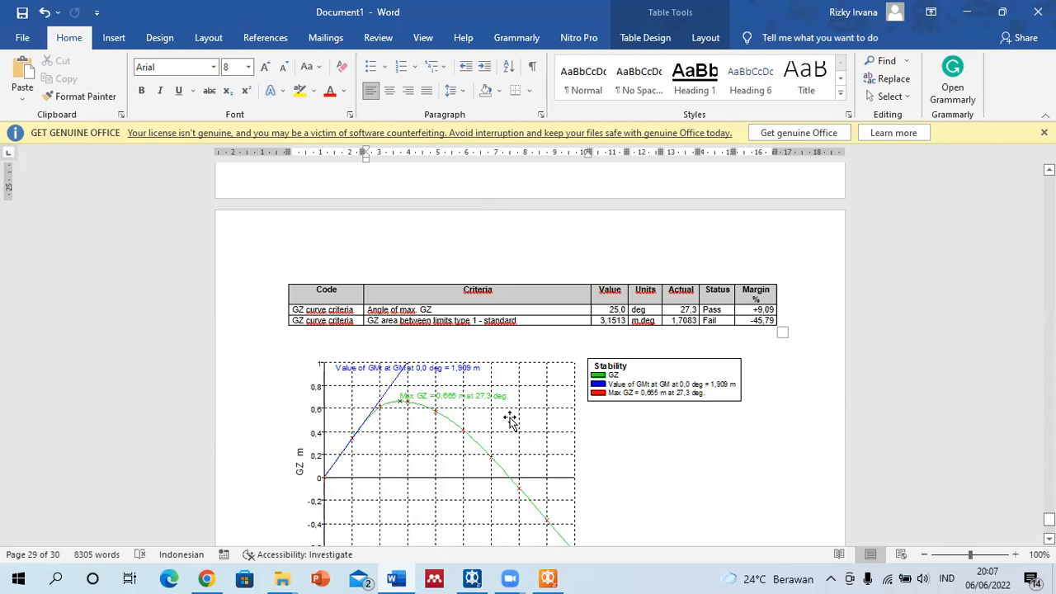
Switch back to MAXSURF Stability, close the amel.msd design and its graph data, and display the perspective view.
{"action": "left_click", "coordinate": [547, 578]}
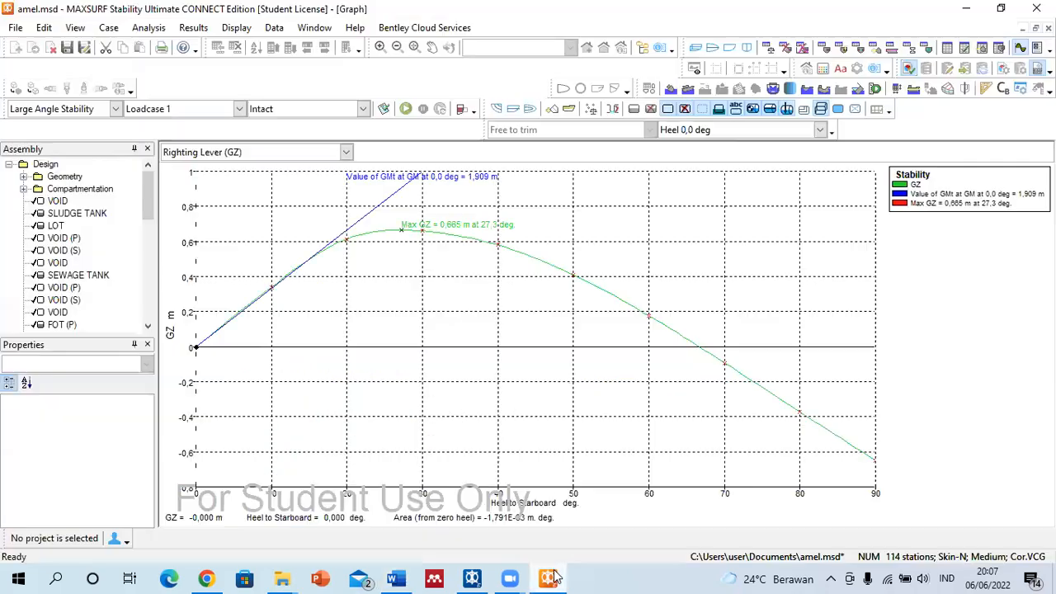
{"action": "left_click", "coordinate": [50, 47]}
{"action": "left_click", "coordinate": [574, 323]}
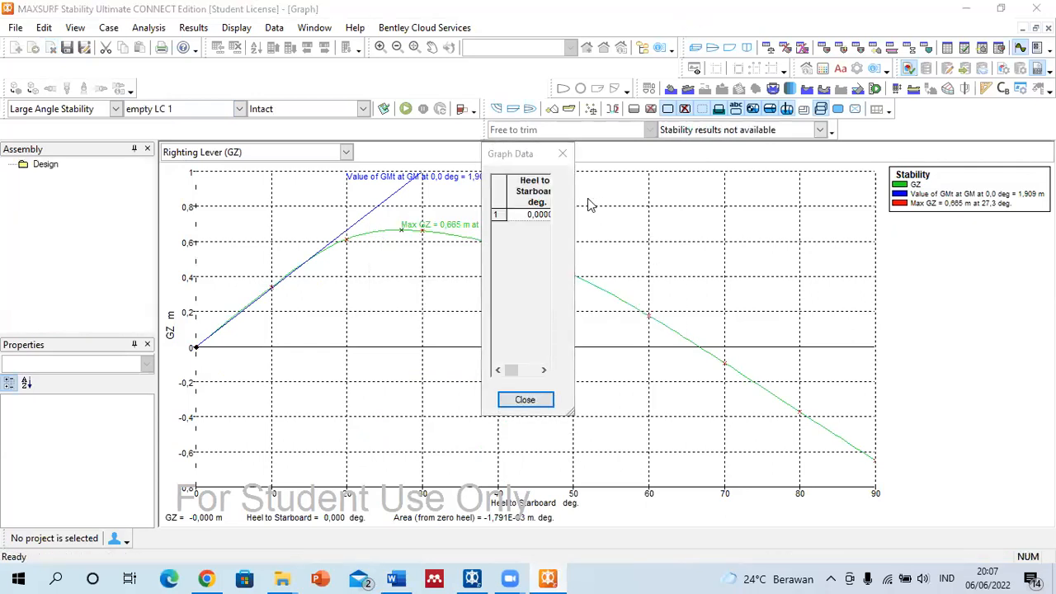
{"action": "left_click", "coordinate": [563, 154]}
{"action": "left_click", "coordinate": [696, 47]}
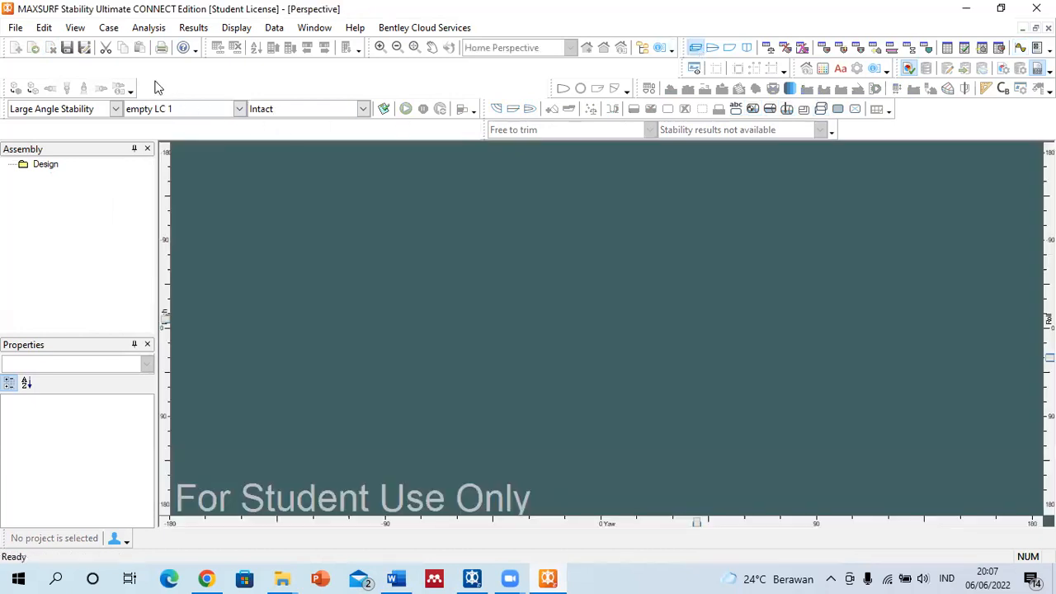
Start opening a design and browse to the MAXSURF CONNECT Edition folder under Program Files, Bentley, Offshore on drive C.
{"action": "left_click", "coordinate": [33, 49]}
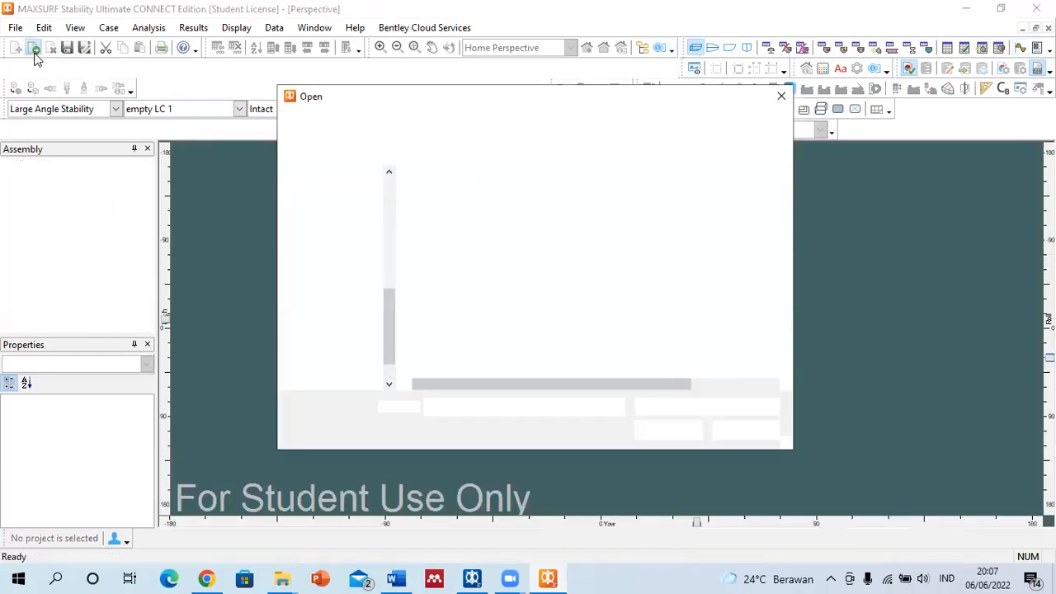
{"action": "scroll", "coordinate": [363, 372], "scroll_direction": "down", "scroll_amount": 1}
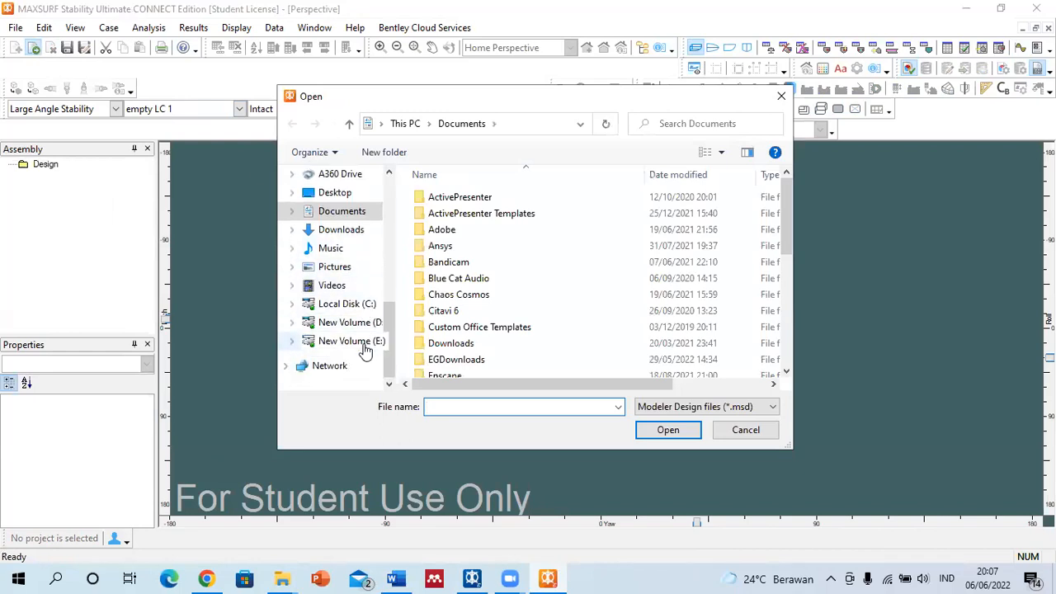
{"action": "left_click", "coordinate": [362, 308]}
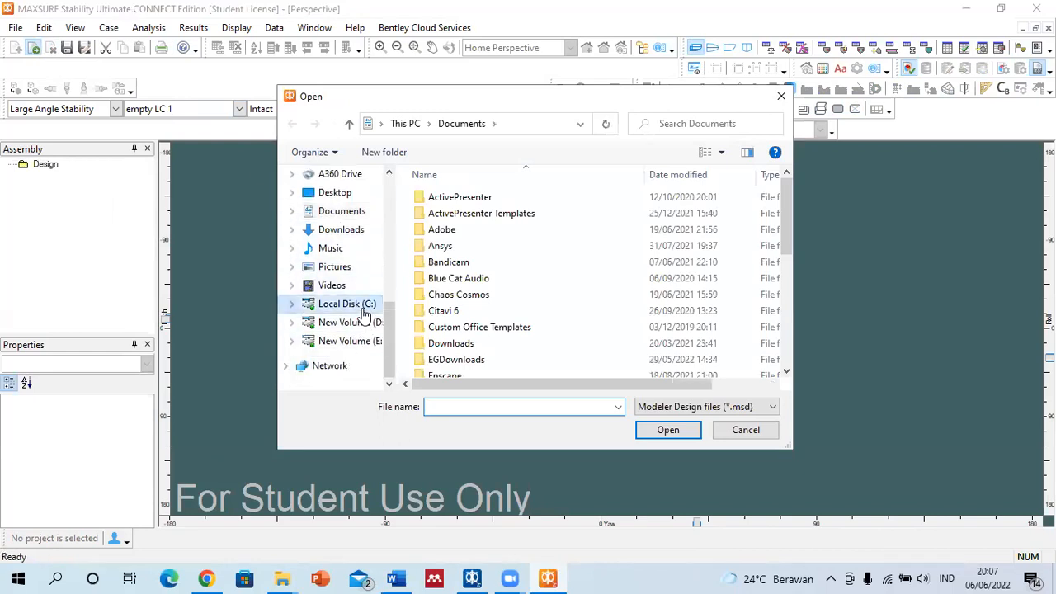
{"action": "double_click", "coordinate": [479, 309]}
{"action": "double_click", "coordinate": [476, 295]}
{"action": "double_click", "coordinate": [467, 246]}
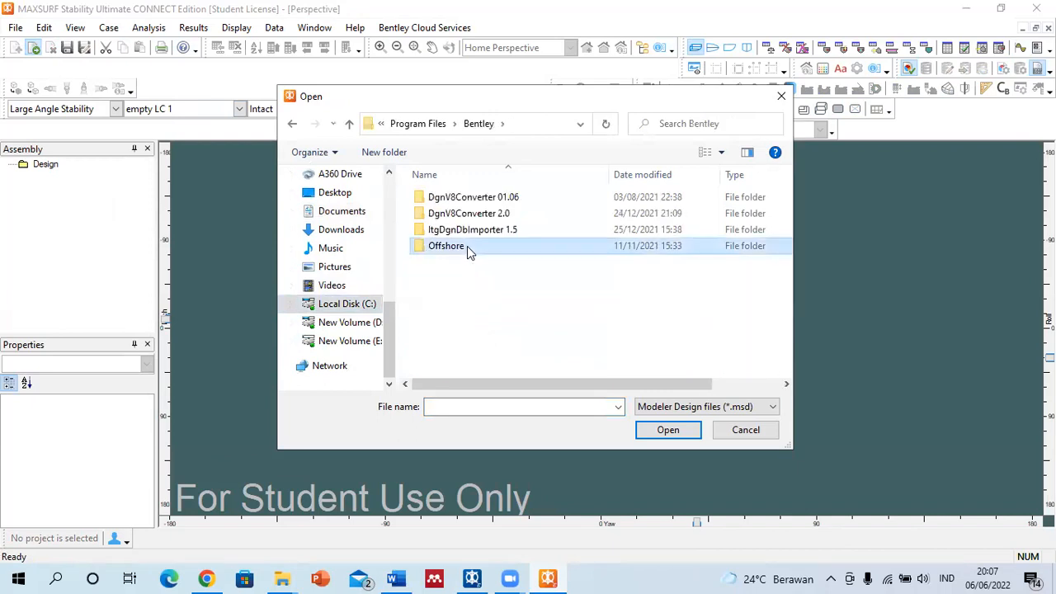
{"action": "left_click", "coordinate": [462, 198]}
{"action": "double_click", "coordinate": [462, 198]}
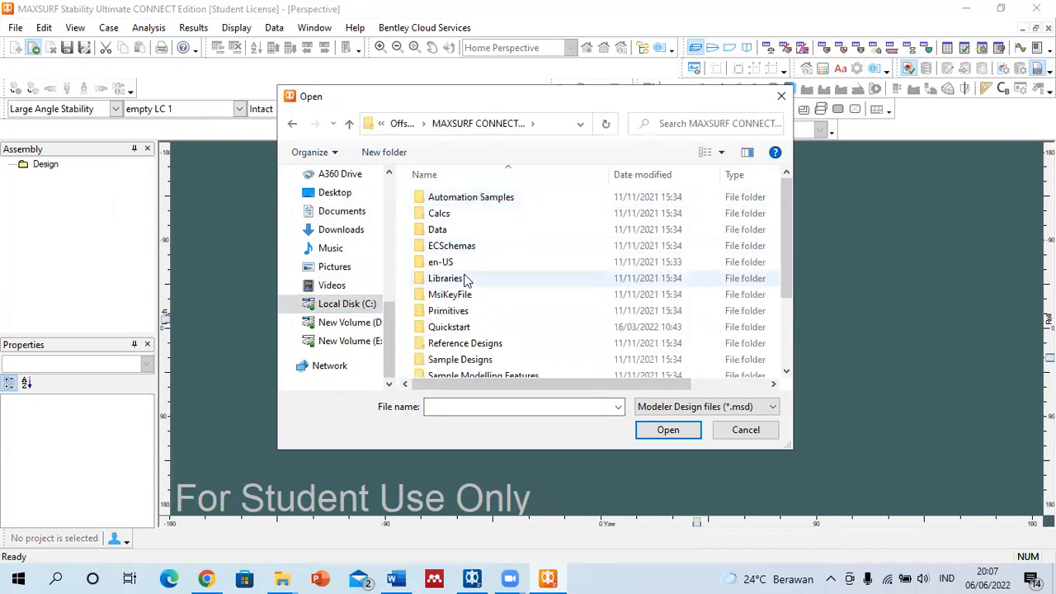
List all file types and look through the MAXSURF CONNECT Edition folder for the sample folders.
{"action": "scroll", "coordinate": [466, 285], "scroll_direction": "down", "scroll_amount": 2}
{"action": "scroll", "coordinate": [484, 342], "scroll_direction": "down", "scroll_amount": 1}
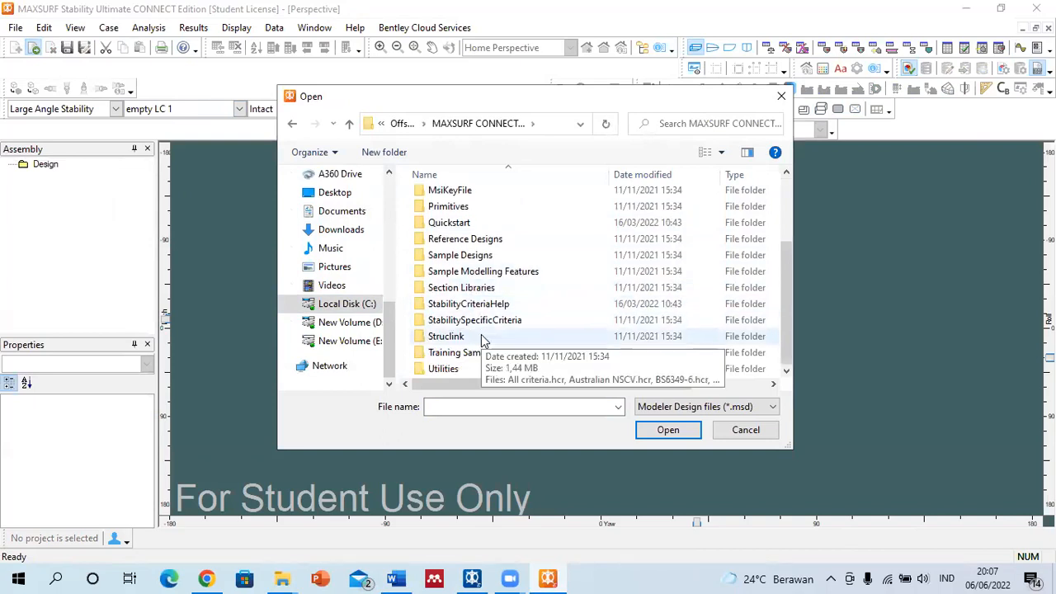
{"action": "left_click", "coordinate": [764, 407]}
{"action": "left_click", "coordinate": [713, 439]}
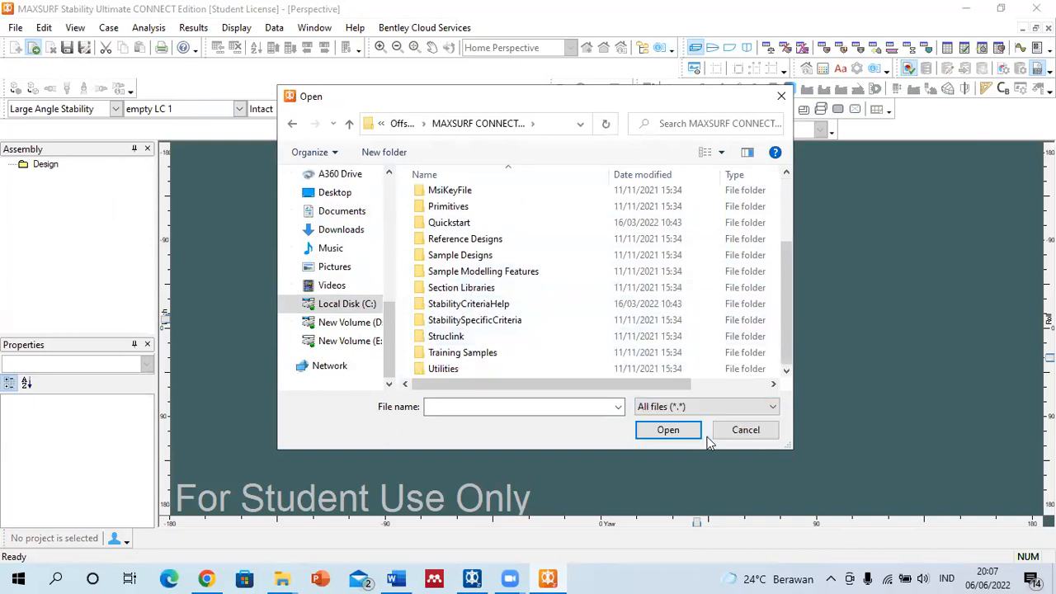
{"action": "scroll", "coordinate": [500, 321], "scroll_direction": "down", "scroll_amount": 3}
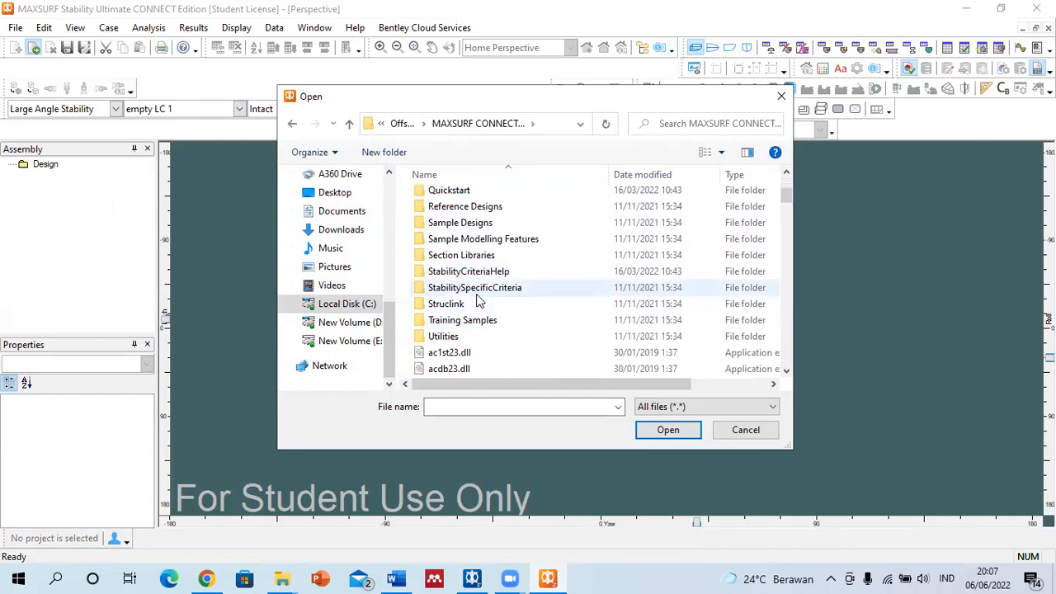
{"action": "scroll", "coordinate": [476, 297], "scroll_direction": "down", "scroll_amount": 2}
{"action": "scroll", "coordinate": [477, 297], "scroll_direction": "up", "scroll_amount": 2}
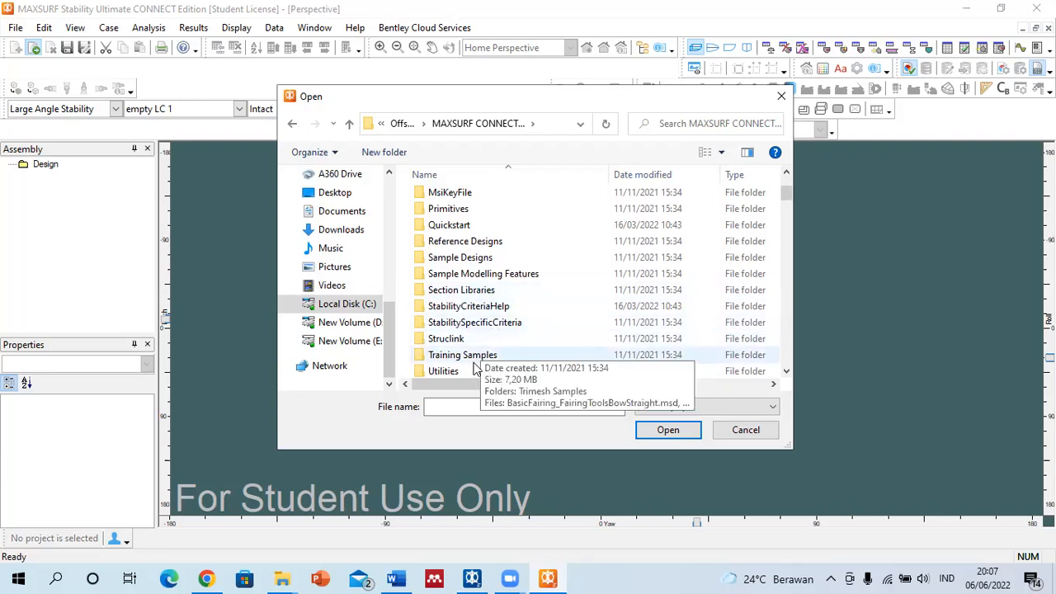
{"action": "scroll", "coordinate": [490, 299], "scroll_direction": "down", "scroll_amount": 2}
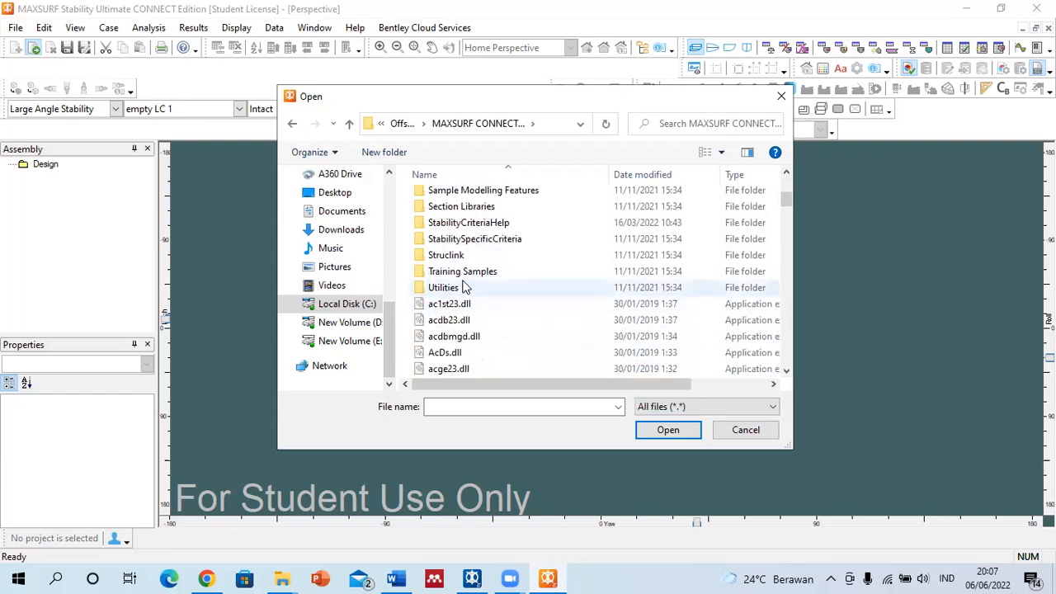
{"action": "scroll", "coordinate": [466, 289], "scroll_direction": "up", "scroll_amount": 1}
Open Stability Sample_Workboat.hmd from the Sample Designs folder, reading the existing data and sections.
{"action": "left_click", "coordinate": [476, 211]}
{"action": "double_click", "coordinate": [476, 211]}
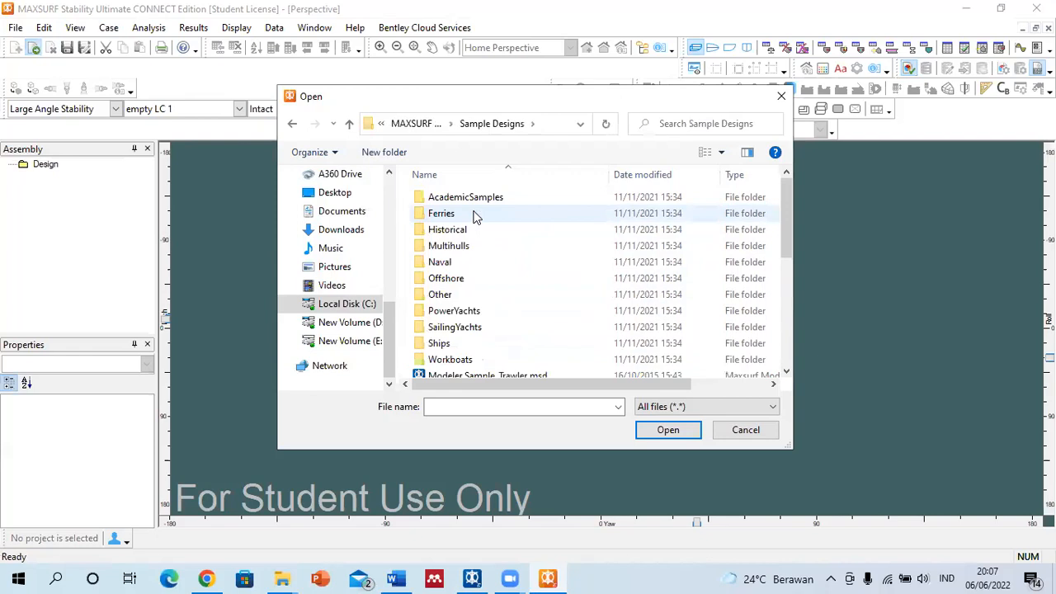
{"action": "scroll", "coordinate": [474, 247], "scroll_direction": "down", "scroll_amount": 6}
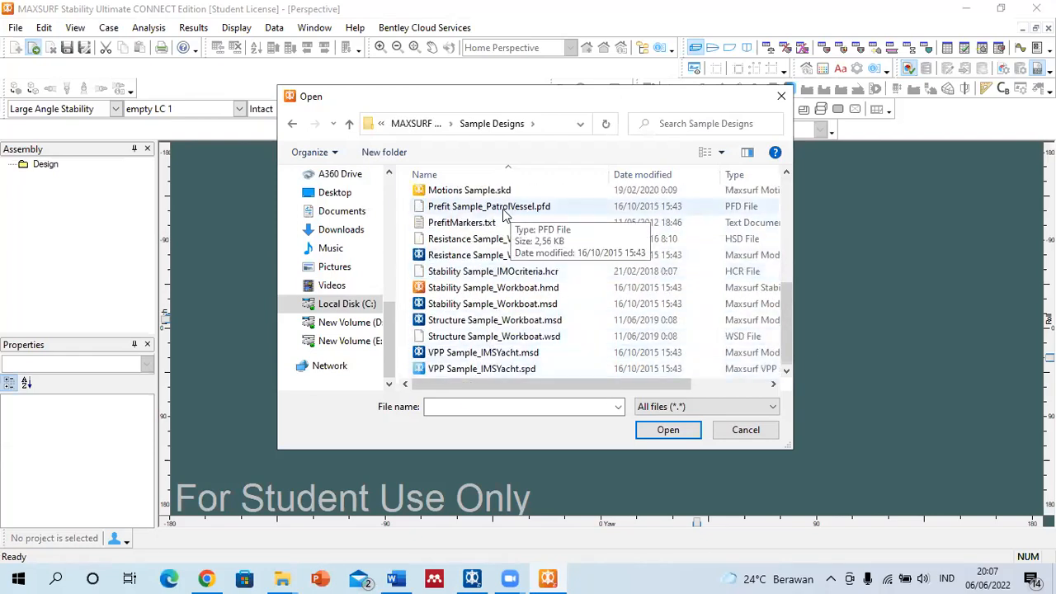
{"action": "left_click", "coordinate": [490, 290]}
{"action": "left_click", "coordinate": [652, 429]}
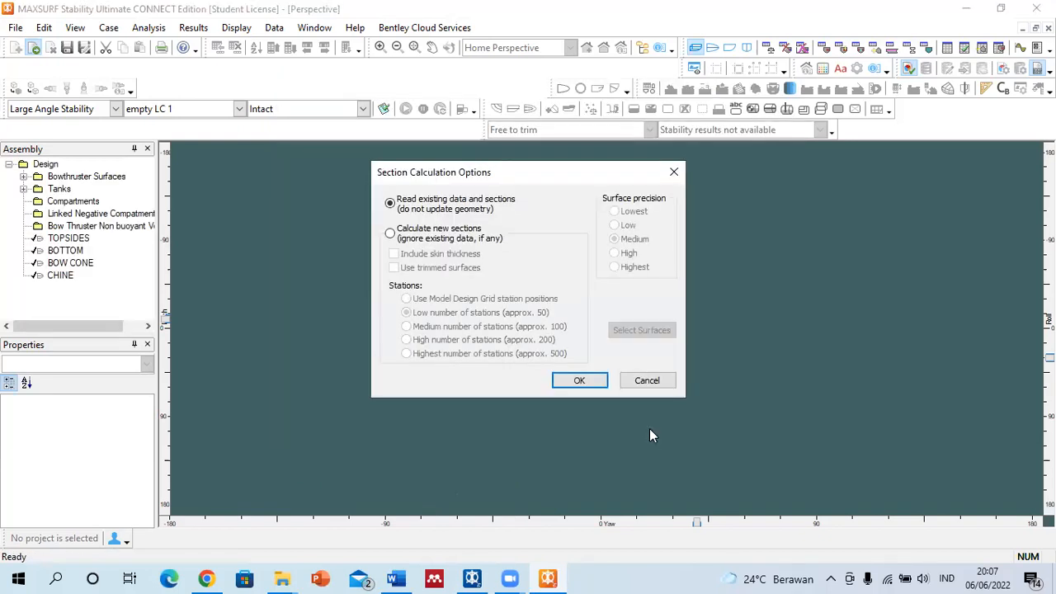
{"action": "left_click", "coordinate": [571, 381]}
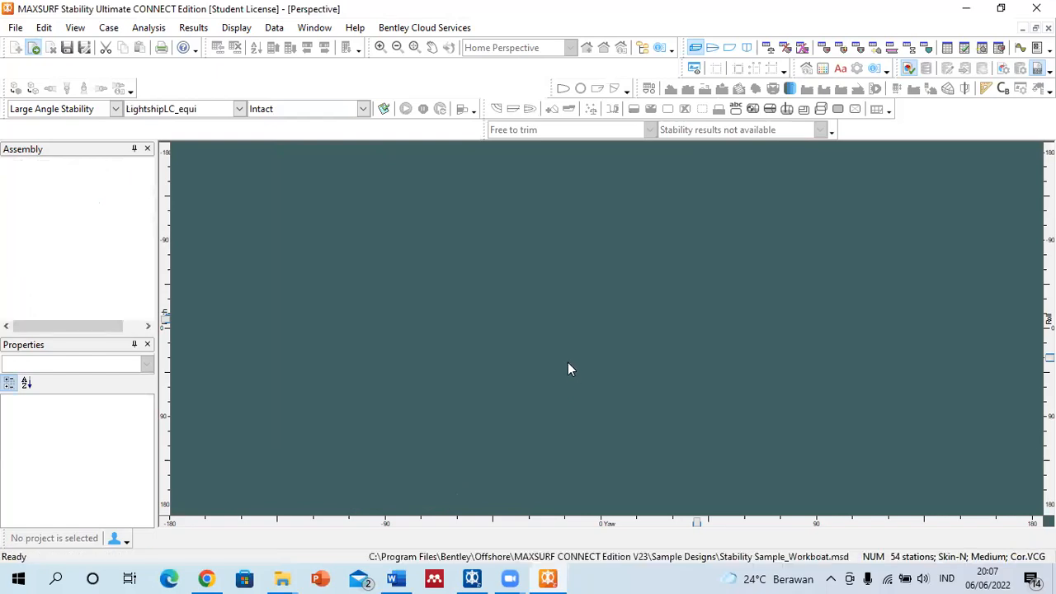
Rotate the workboat hull in perspective and inspect it in the profile, body plan and plan views.
{"action": "left_click_drag", "start_coordinate": [568, 369], "coordinate": [443, 248]}
{"action": "left_click", "coordinate": [733, 49]}
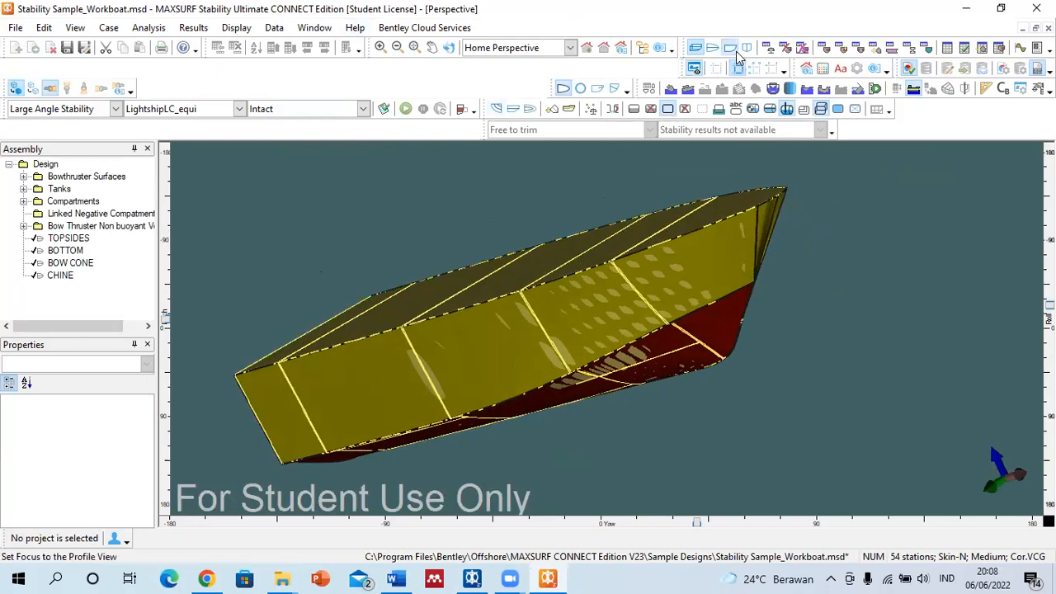
{"action": "left_click", "coordinate": [747, 48]}
{"action": "left_click", "coordinate": [728, 50]}
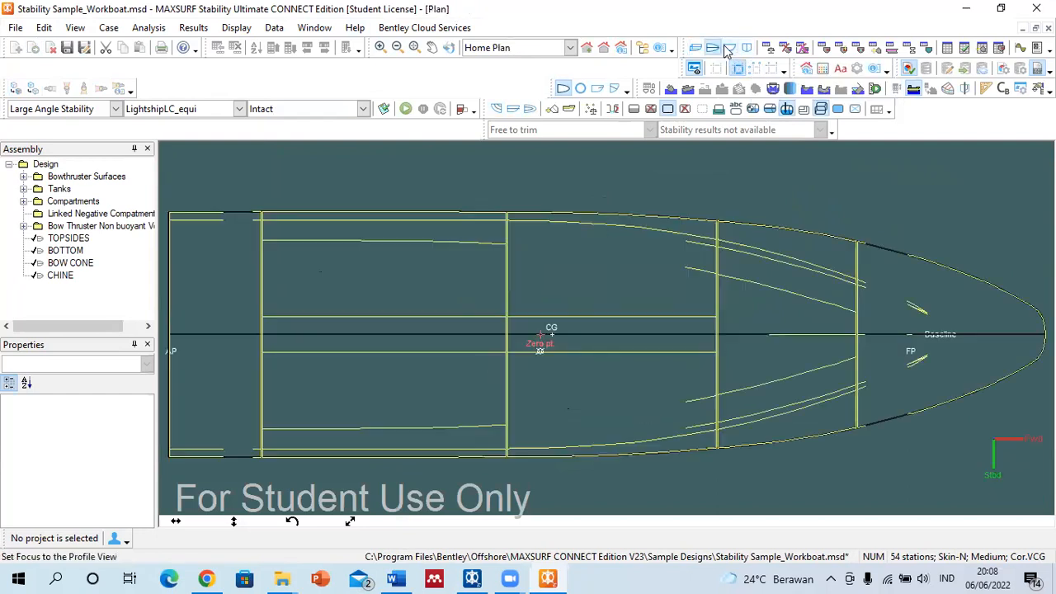
Review the workboat's room definition table, including the tank types and boundary surfaces.
{"action": "left_click", "coordinate": [727, 50]}
{"action": "left_click", "coordinate": [825, 47]}
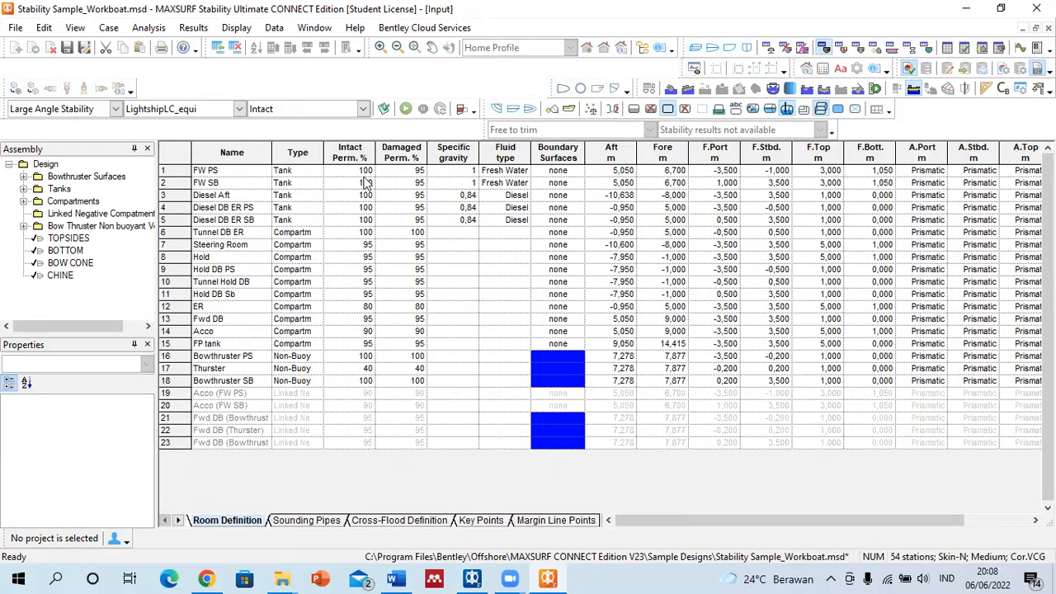
{"action": "left_click", "coordinate": [231, 172]}
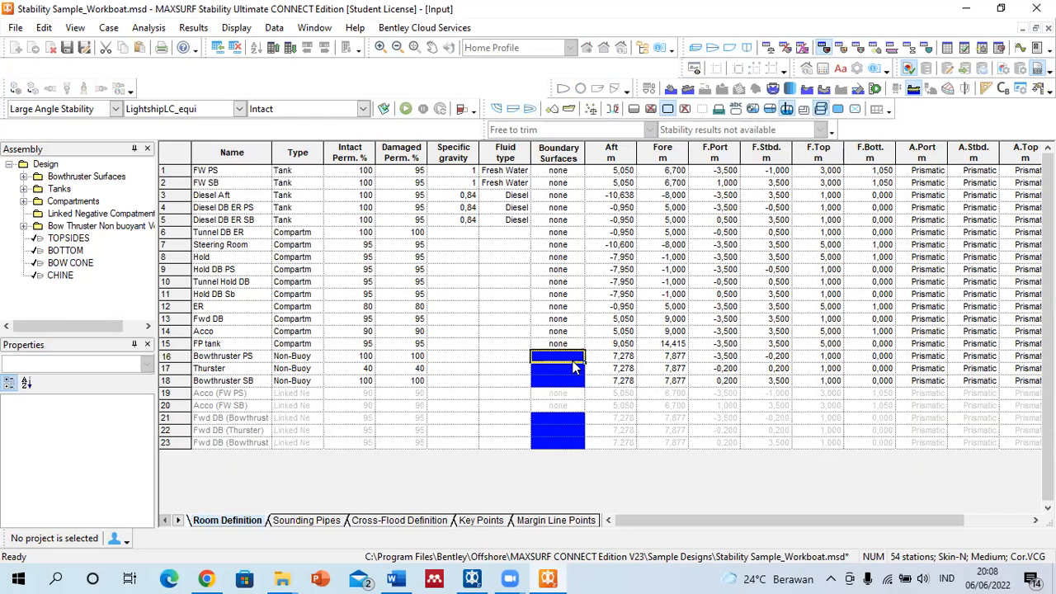
Inspect the workboat hull in perspective, looking closely at the bow and rolling the model slightly.
{"action": "left_click", "coordinate": [696, 47]}
{"action": "scroll", "coordinate": [606, 359], "scroll_direction": "up", "scroll_amount": 3}
{"action": "scroll", "coordinate": [713, 290], "scroll_direction": "up", "scroll_amount": 3}
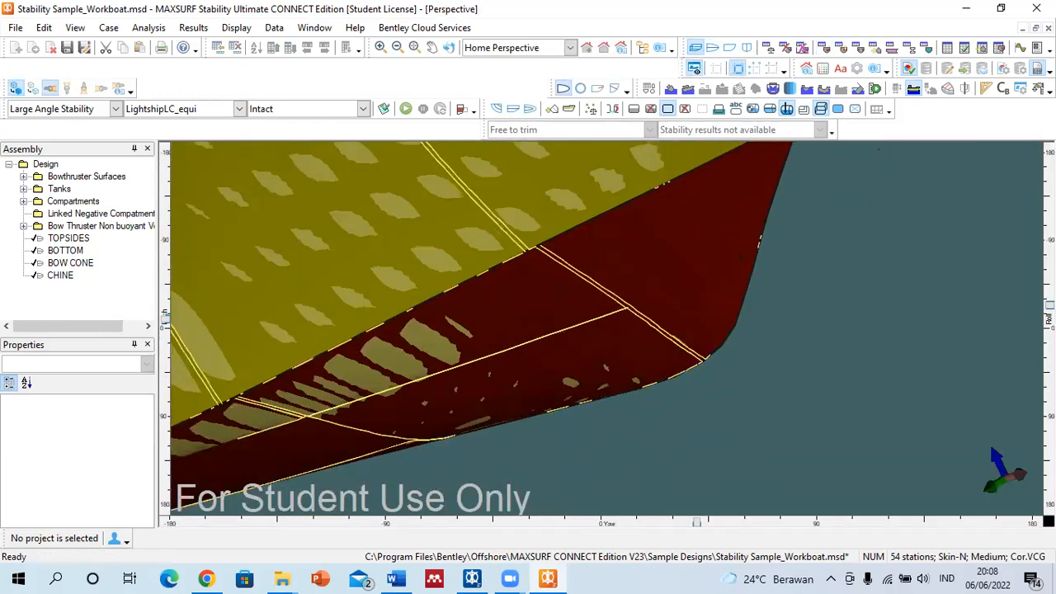
{"action": "left_click_drag", "start_coordinate": [1050, 306], "coordinate": [1050, 329]}
{"action": "scroll", "coordinate": [642, 170], "scroll_direction": "down", "scroll_amount": 5}
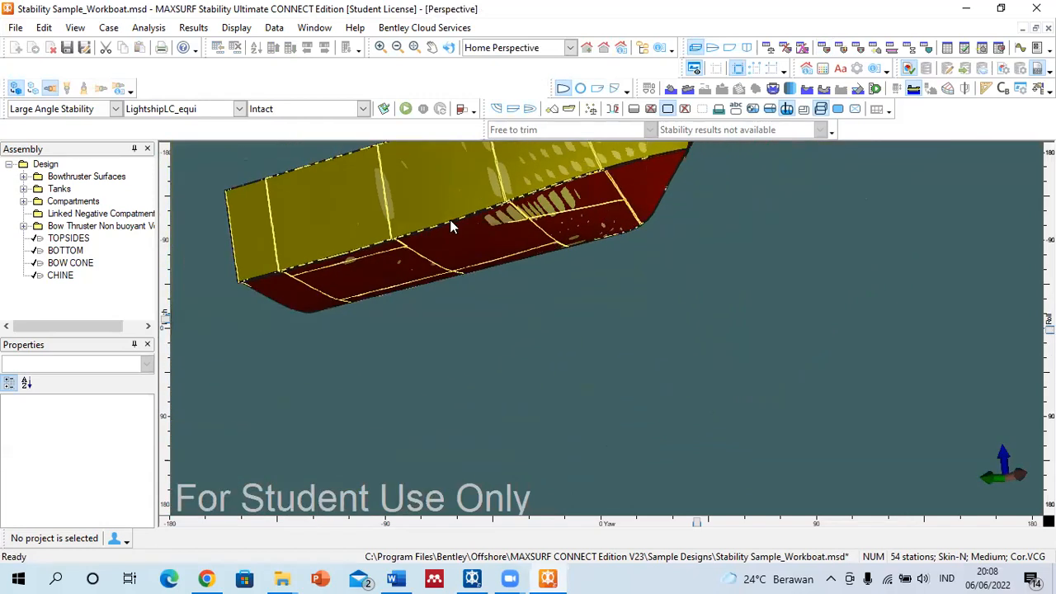
Expand the bow thruster and compartment groups and select Bowthruster SB, Steering Room and Tunnel Hold DB to locate them.
{"action": "left_click", "coordinate": [25, 226]}
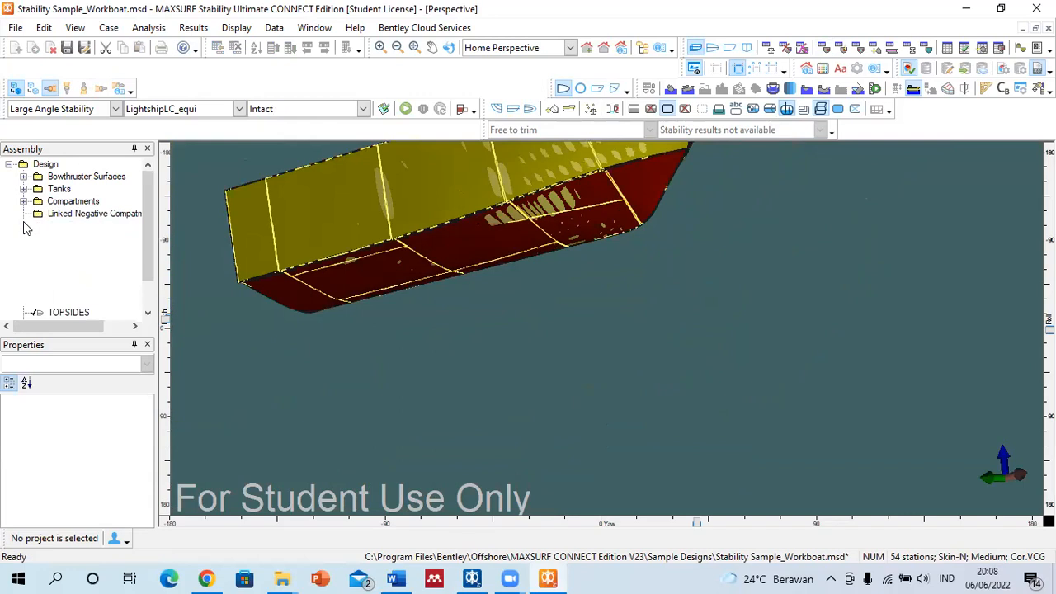
{"action": "left_click", "coordinate": [64, 264]}
{"action": "left_click", "coordinate": [69, 278]}
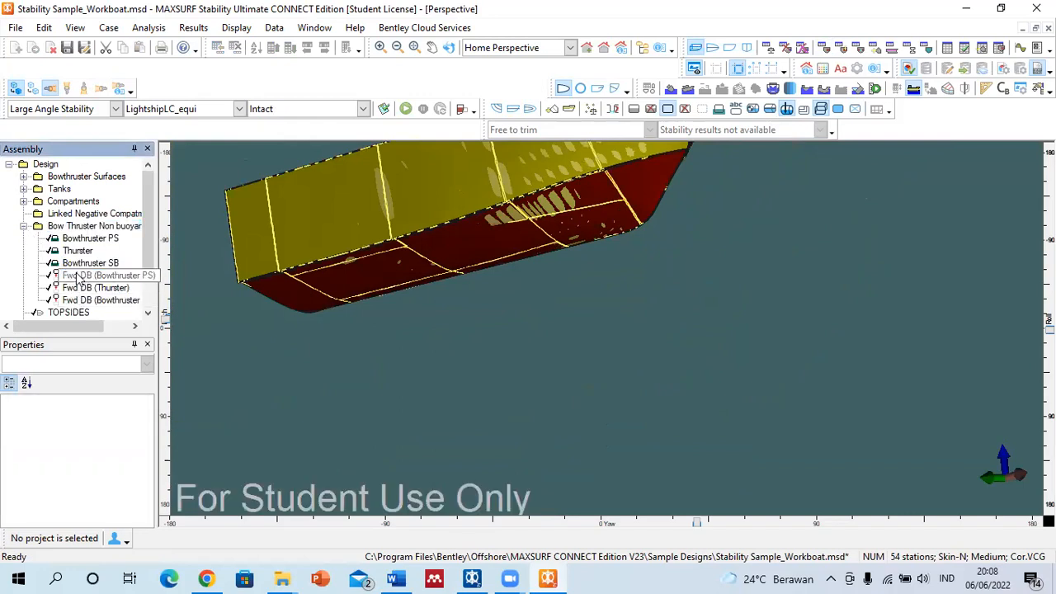
{"action": "left_click", "coordinate": [83, 264]}
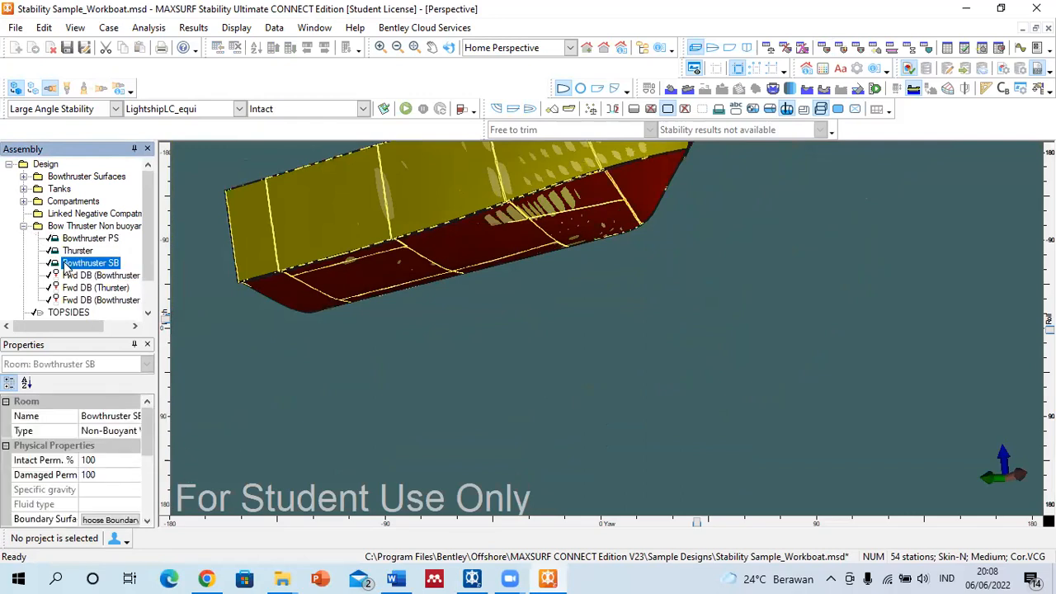
{"action": "left_click", "coordinate": [28, 203]}
{"action": "left_click", "coordinate": [58, 215]}
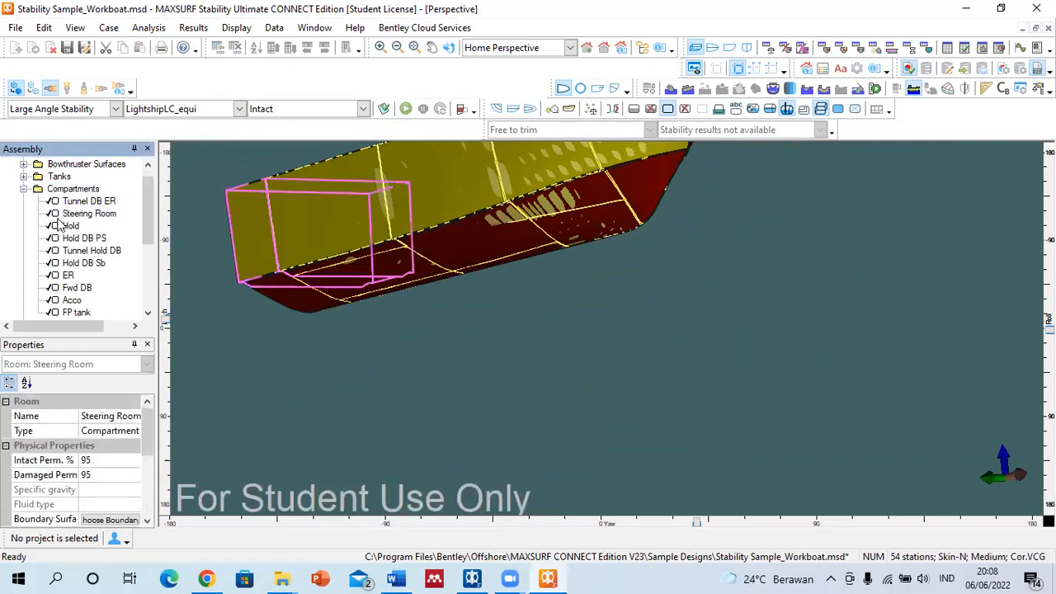
{"action": "left_click", "coordinate": [76, 251]}
Expand the FW tanks, select FW SB and the linked Acco rooms, and locate Acco (FW SB) in profile.
{"action": "double_click", "coordinate": [37, 178]}
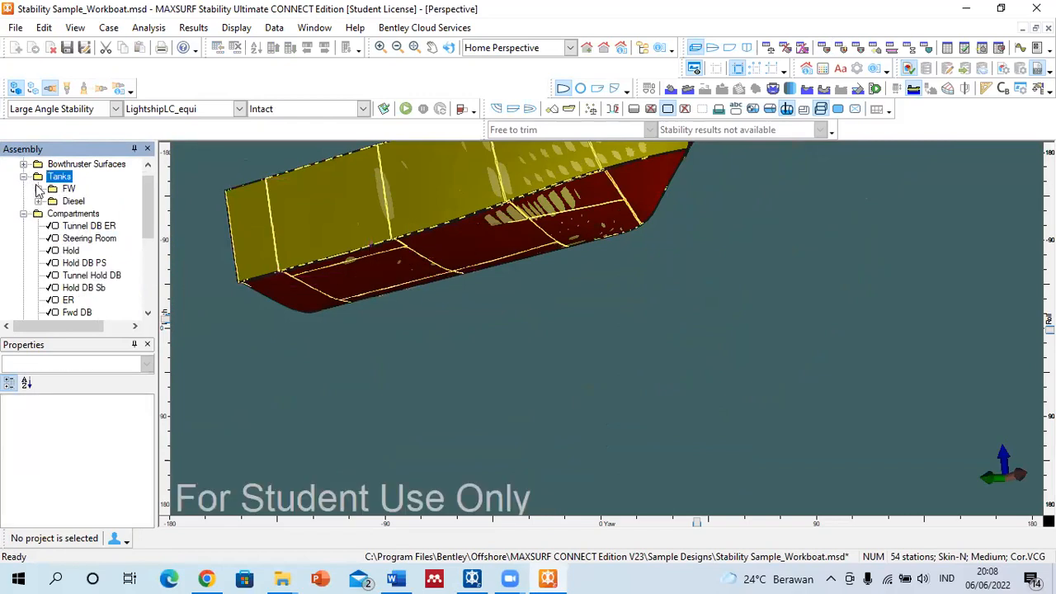
{"action": "left_click", "coordinate": [38, 189]}
{"action": "left_click", "coordinate": [90, 214]}
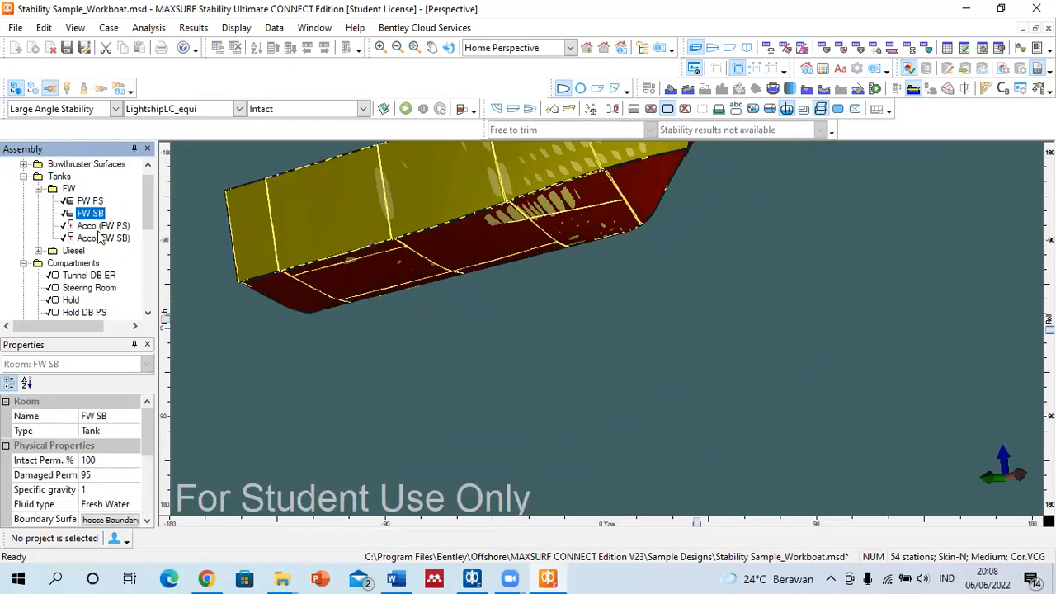
{"action": "left_click", "coordinate": [100, 226]}
{"action": "left_click", "coordinate": [99, 238]}
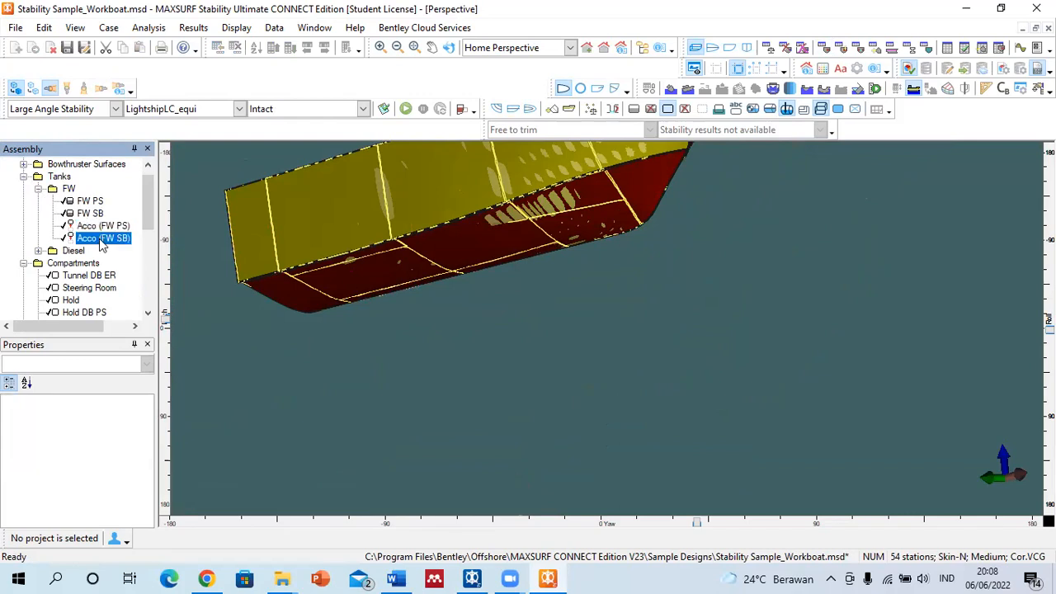
{"action": "left_click", "coordinate": [730, 47]}
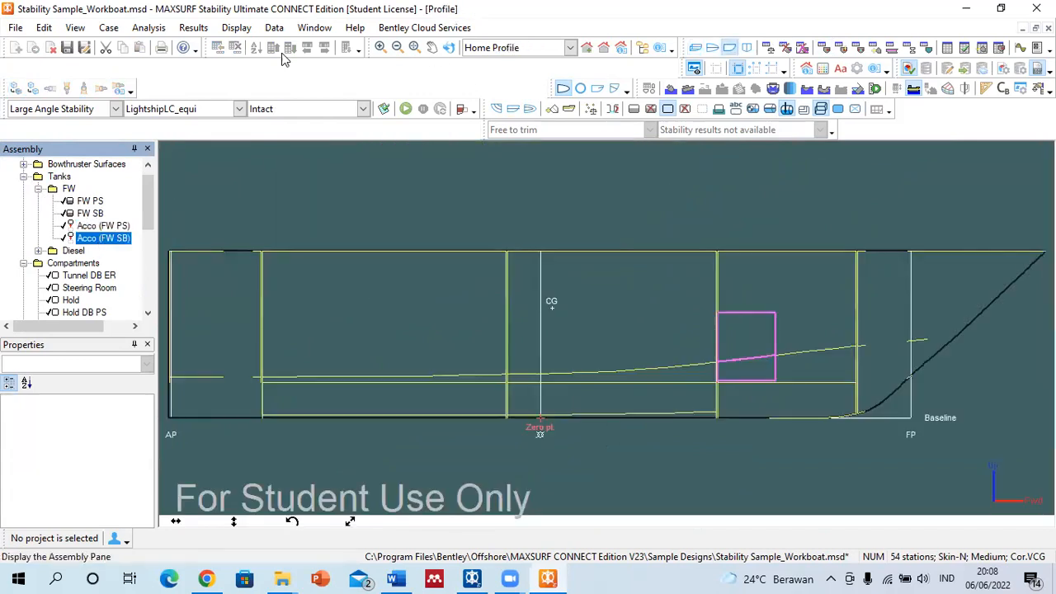
Close the workboat design without saving and list all file types in the Sample Designs folder for opening another design.
{"action": "left_click", "coordinate": [54, 48]}
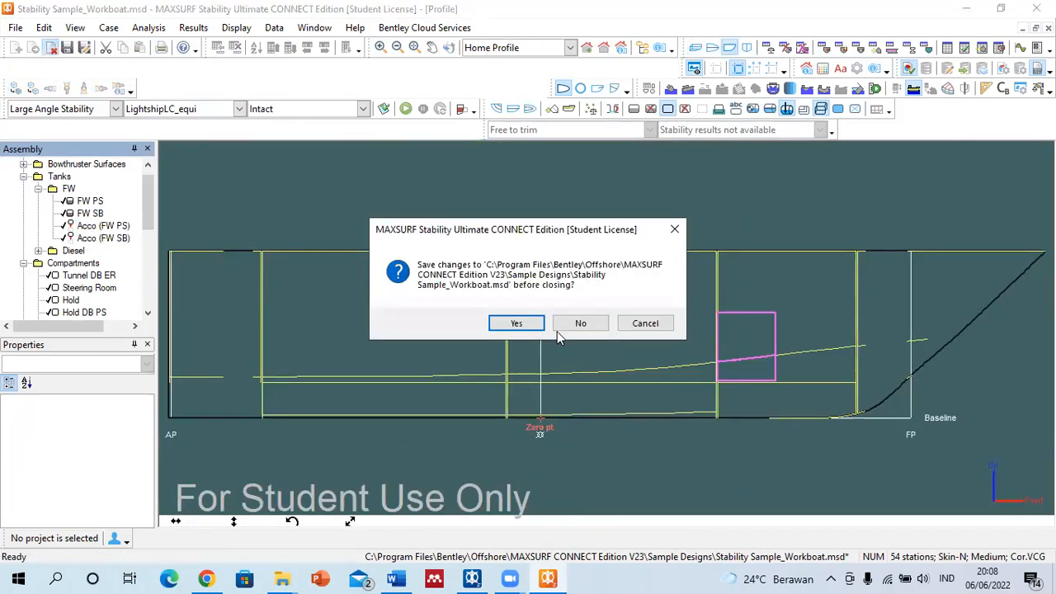
{"action": "left_click", "coordinate": [569, 325]}
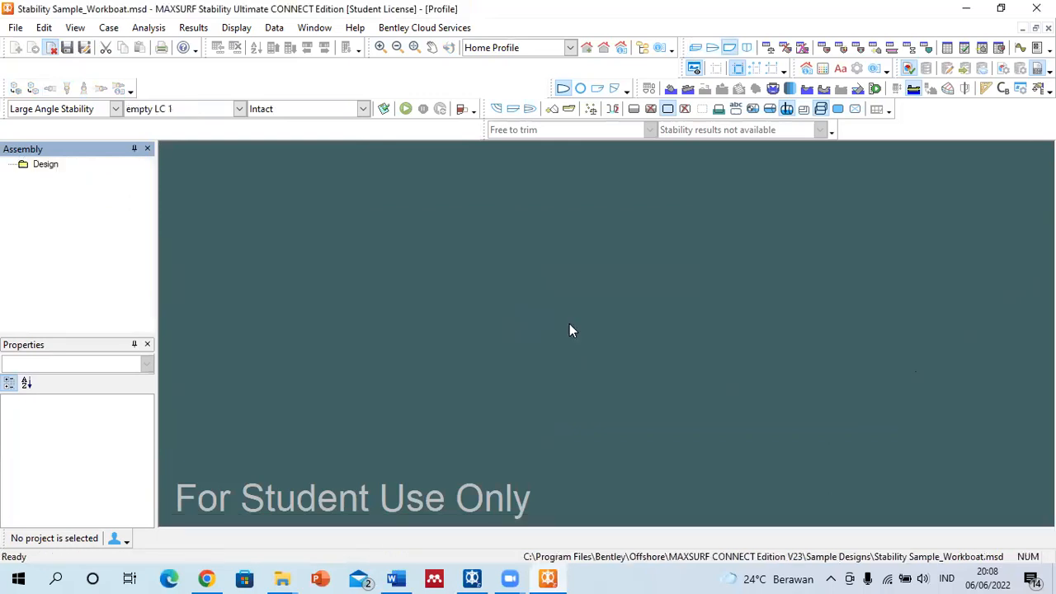
{"action": "left_click", "coordinate": [35, 49]}
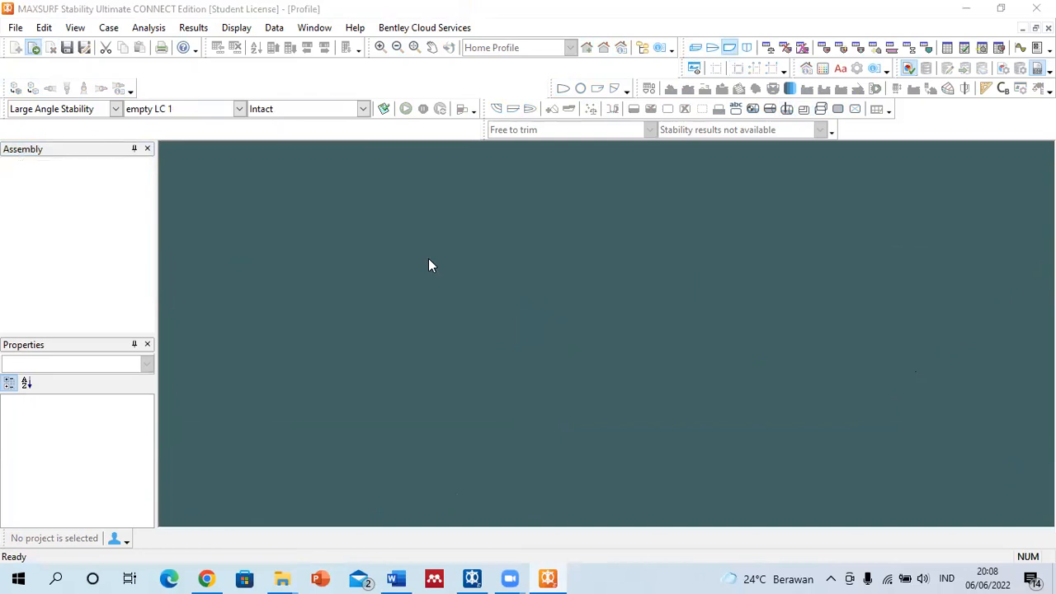
{"action": "scroll", "coordinate": [505, 288], "scroll_direction": "down", "scroll_amount": 2}
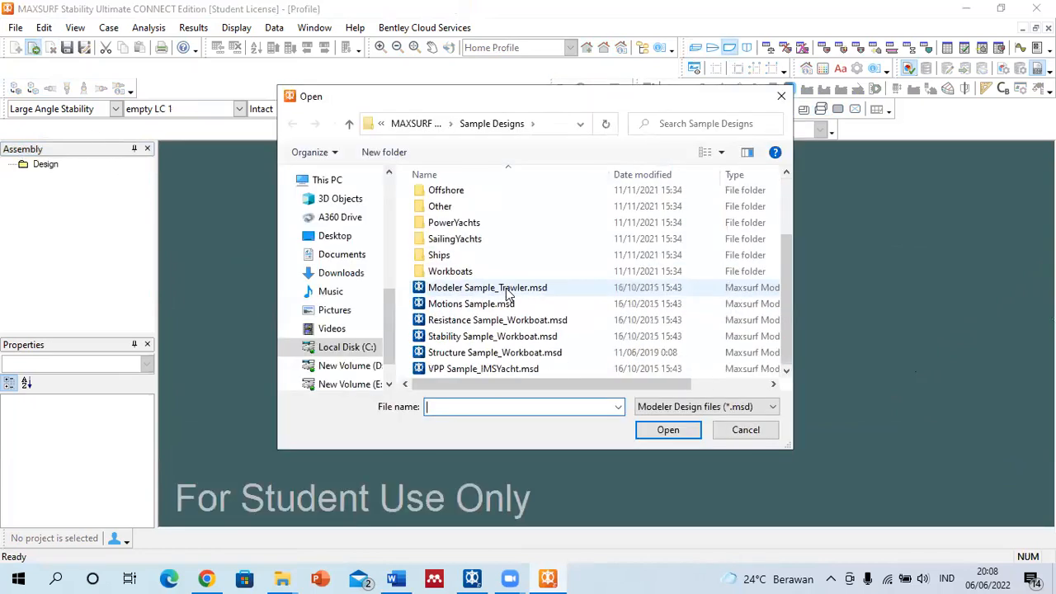
{"action": "left_click", "coordinate": [658, 408]}
{"action": "left_click", "coordinate": [663, 436]}
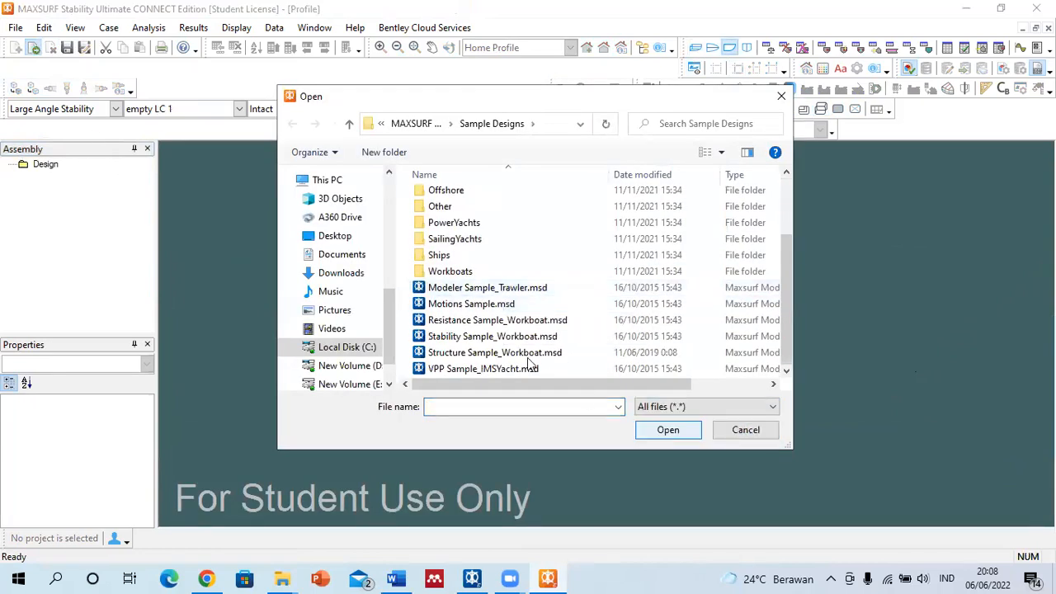
{"action": "scroll", "coordinate": [495, 342], "scroll_direction": "down", "scroll_amount": 5}
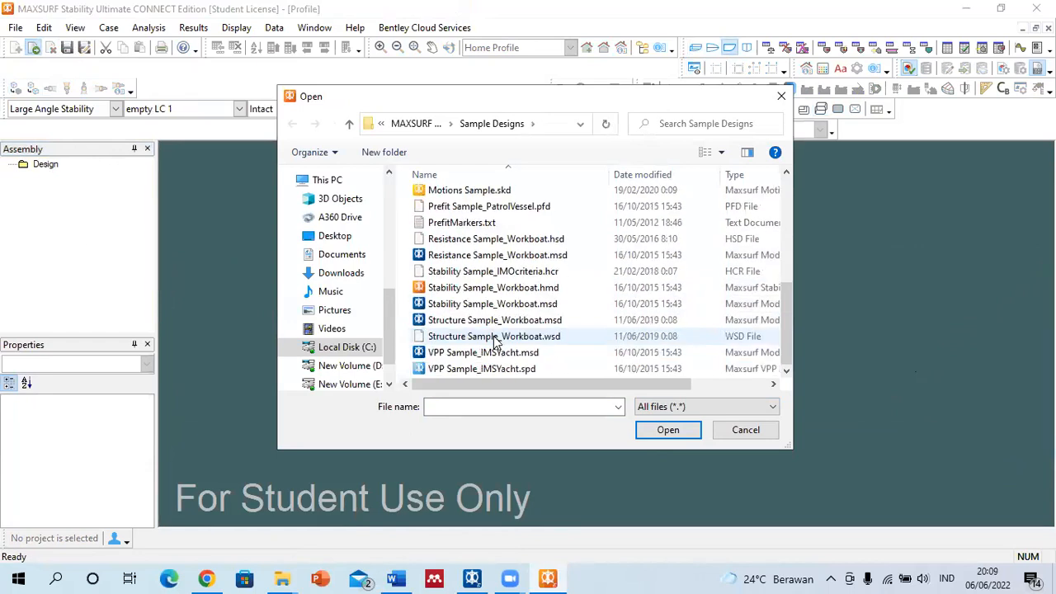
Open ShipLNG.hmd from the Ships sample folder, reading the existing data and sections.
{"action": "scroll", "coordinate": [495, 341], "scroll_direction": "up", "scroll_amount": 4}
{"action": "double_click", "coordinate": [493, 323]}
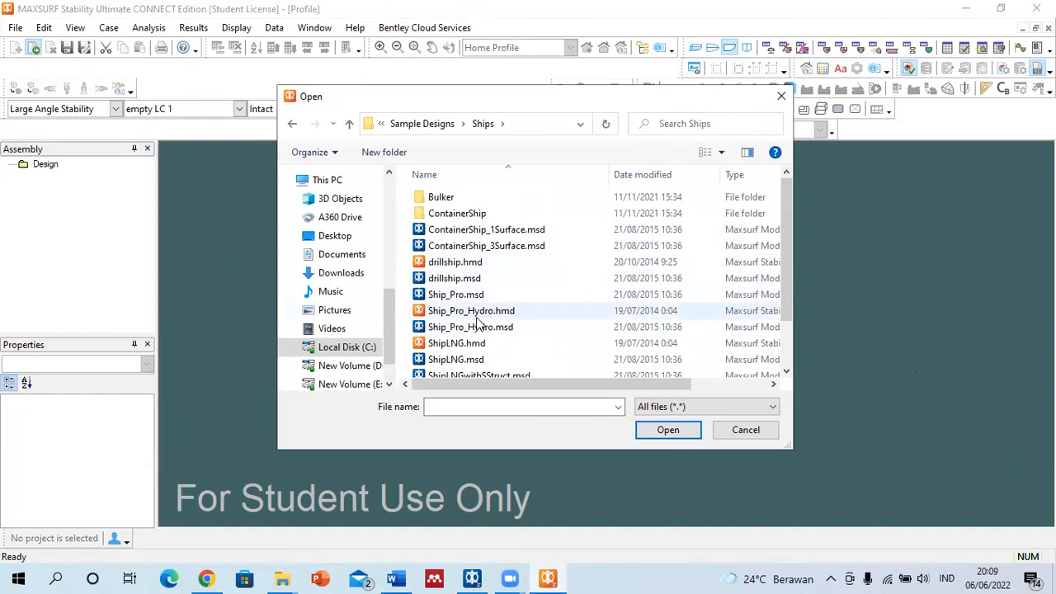
{"action": "left_click", "coordinate": [495, 343]}
{"action": "left_click", "coordinate": [667, 430]}
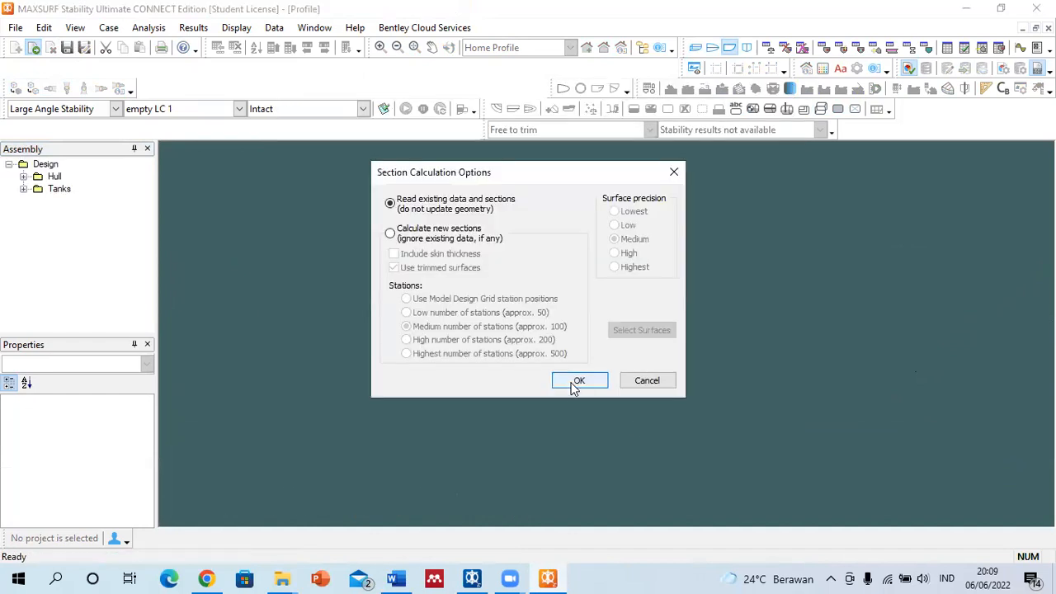
{"action": "left_click", "coordinate": [577, 382]}
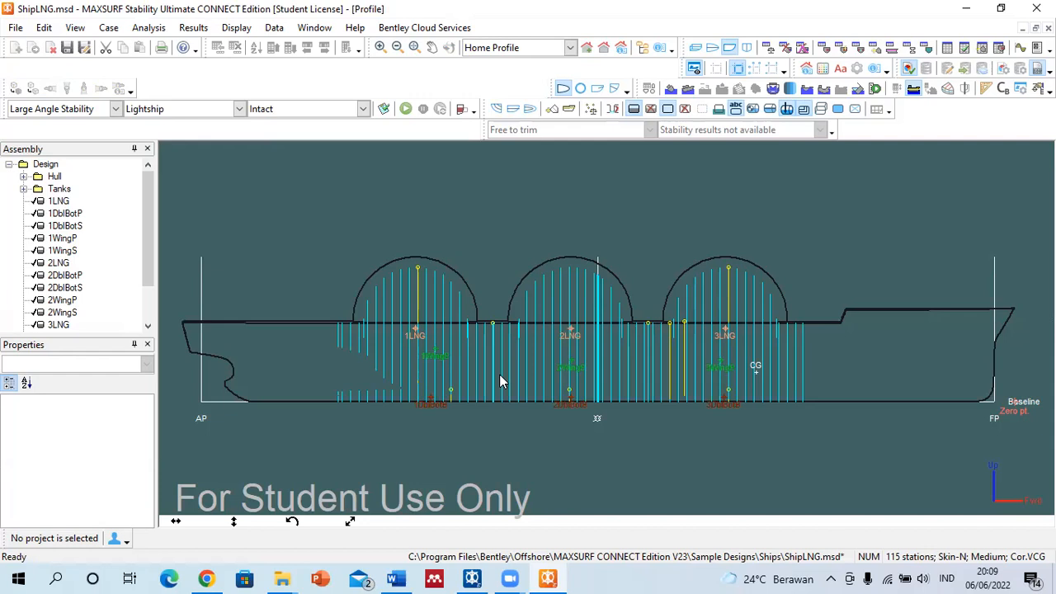
Rotate the LNG ship in perspective and inspect its deck and three spherical tanks from above.
{"action": "left_click", "coordinate": [696, 47]}
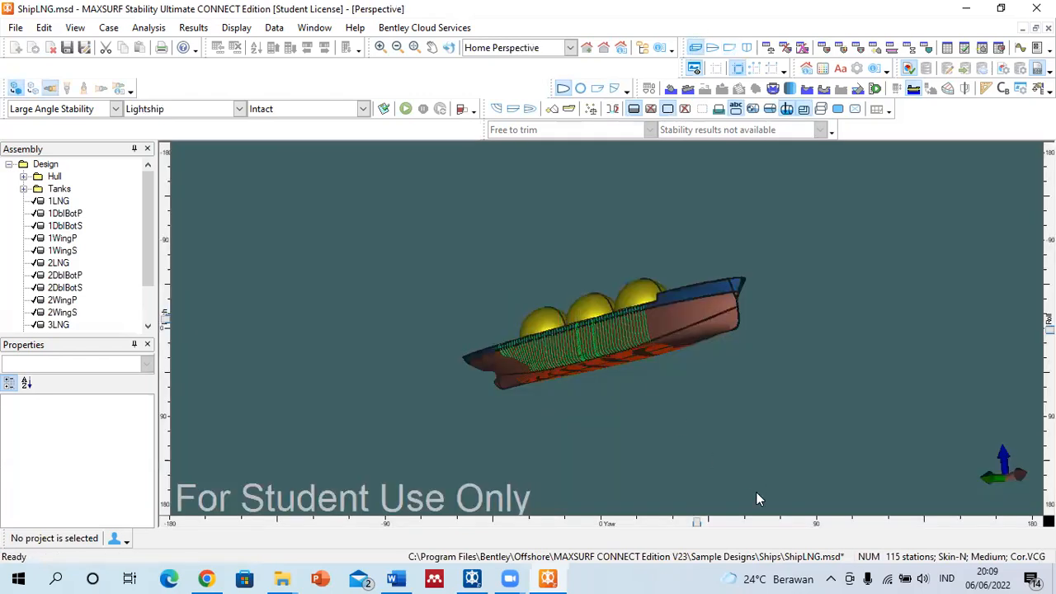
{"action": "middle_click_drag", "start_coordinate": [632, 451], "coordinate": [779, 443]}
{"action": "scroll", "coordinate": [540, 372], "scroll_direction": "up", "scroll_amount": 3}
{"action": "mouse_move", "coordinate": [1050, 330]}
{"action": "left_mouse_down"}
{"action": "mouse_move", "coordinate": [1049, 355]}
{"action": "mouse_move", "coordinate": [1050, 240]}
{"action": "mouse_move", "coordinate": [1049, 281]}
{"action": "left_mouse_up"}
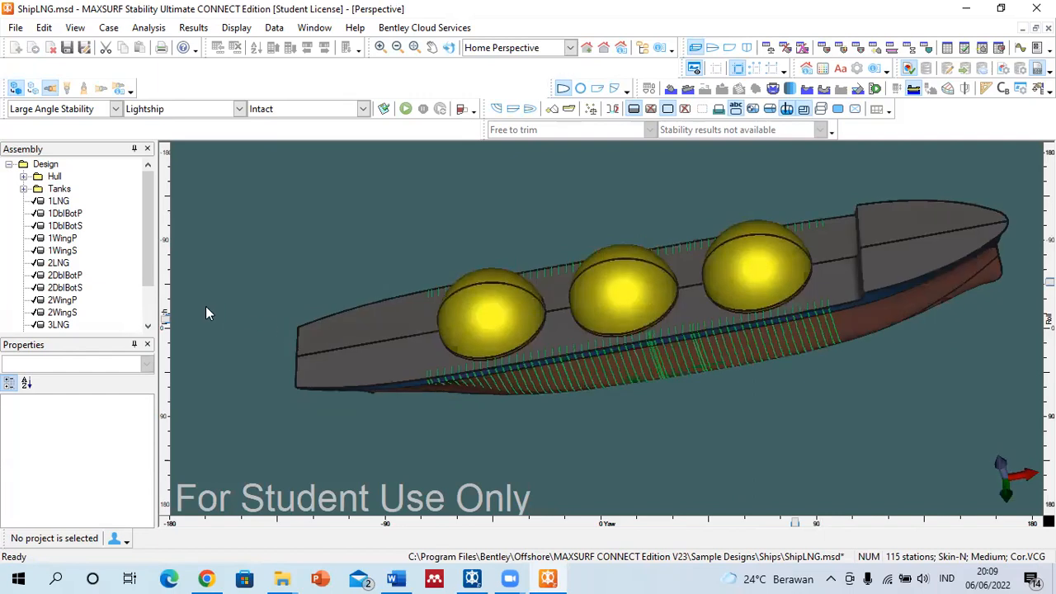
{"action": "scroll", "coordinate": [66, 230], "scroll_direction": "down", "scroll_amount": 2}
{"action": "scroll", "coordinate": [41, 266], "scroll_direction": "up", "scroll_amount": 2}
Examine the LNG ship's assembly structure, including the Ballast and LNG1 tank surfaces and the Hull group.
{"action": "left_click", "coordinate": [24, 190]}
{"action": "left_click", "coordinate": [38, 201]}
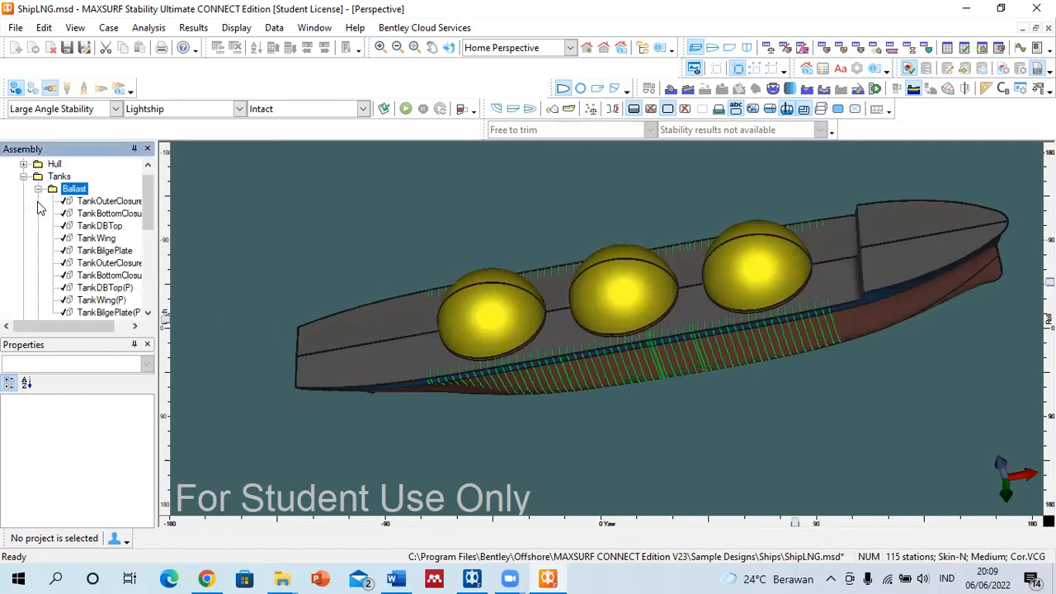
{"action": "left_click", "coordinate": [67, 212]}
{"action": "left_click", "coordinate": [82, 239]}
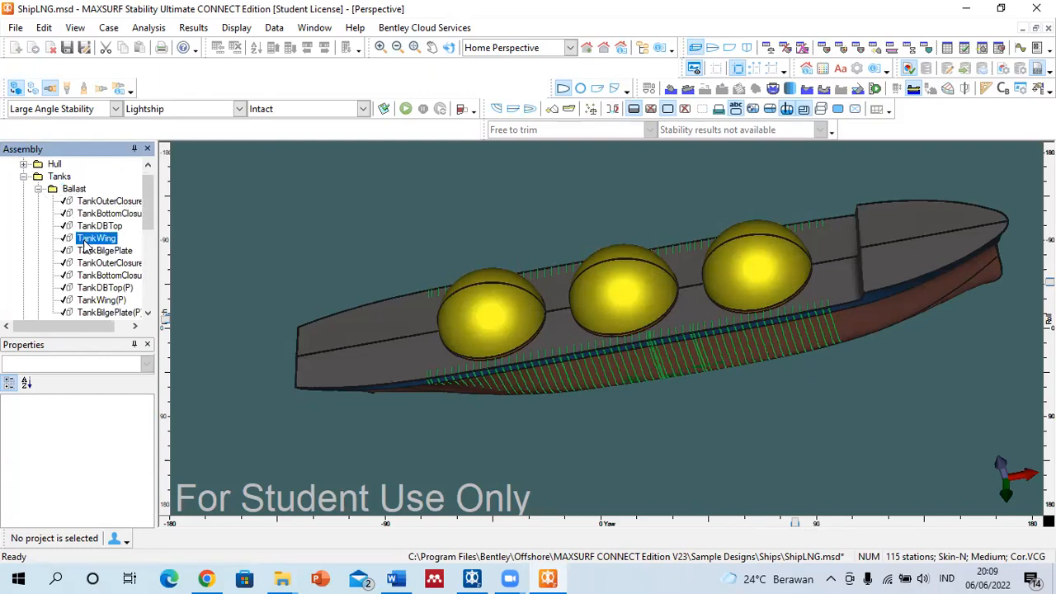
{"action": "left_click", "coordinate": [36, 190]}
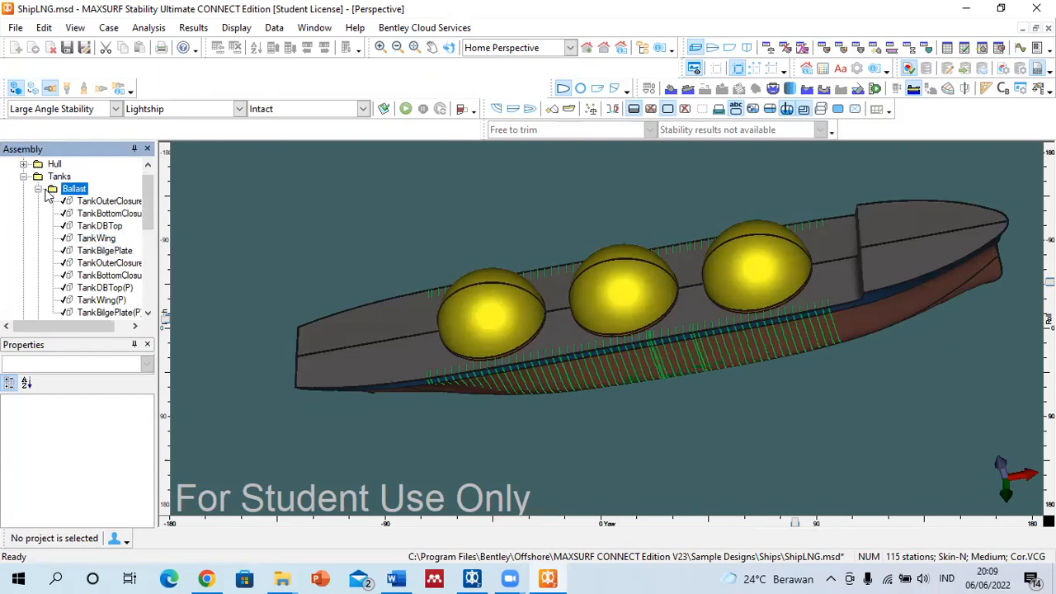
{"action": "left_click", "coordinate": [38, 201]}
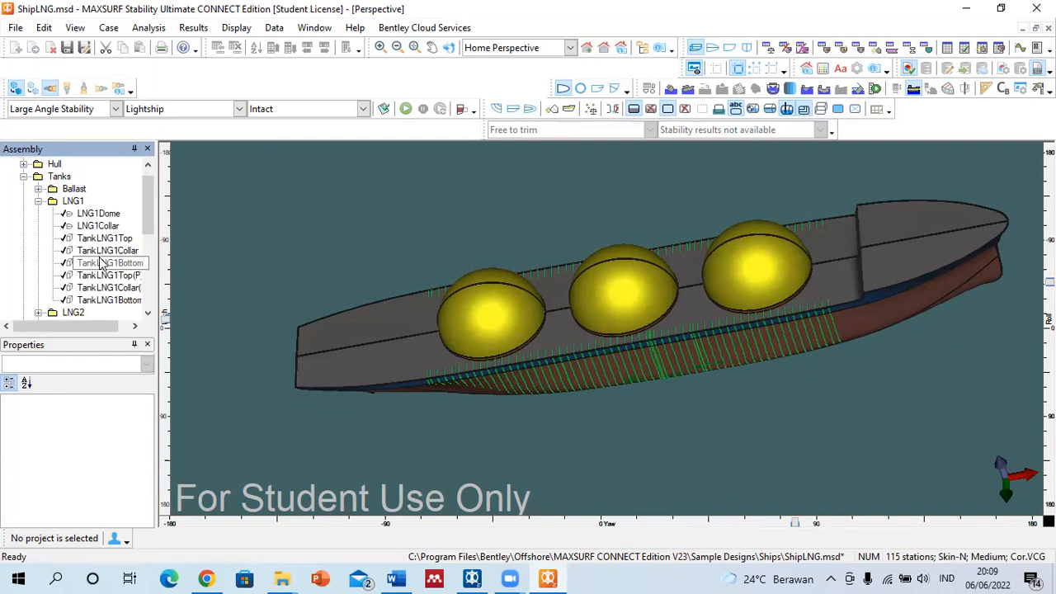
{"action": "left_click", "coordinate": [37, 176]}
{"action": "left_click", "coordinate": [25, 165]}
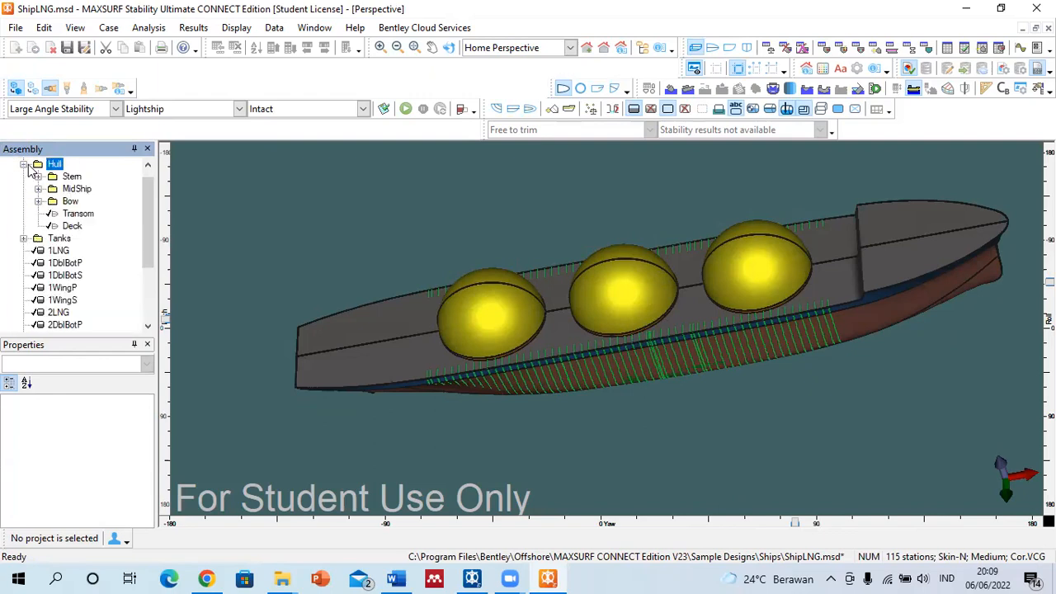
Review the LNG ship's room definitions, checking 1WingP's boundary surfaces and 1LNG's fluid type and specific gravity.
{"action": "left_click", "coordinate": [824, 48]}
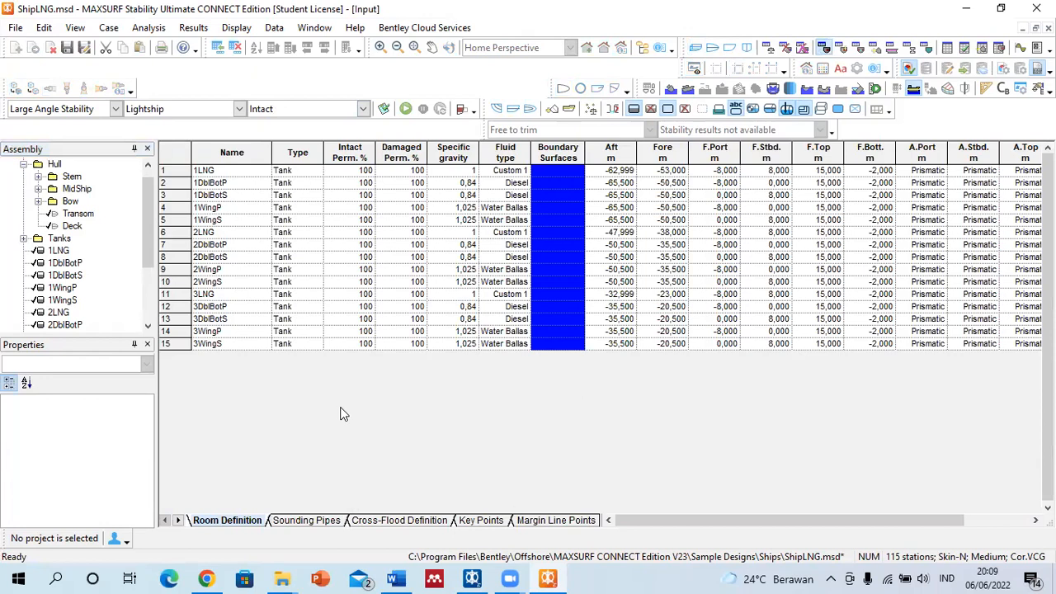
{"action": "left_click", "coordinate": [537, 207]}
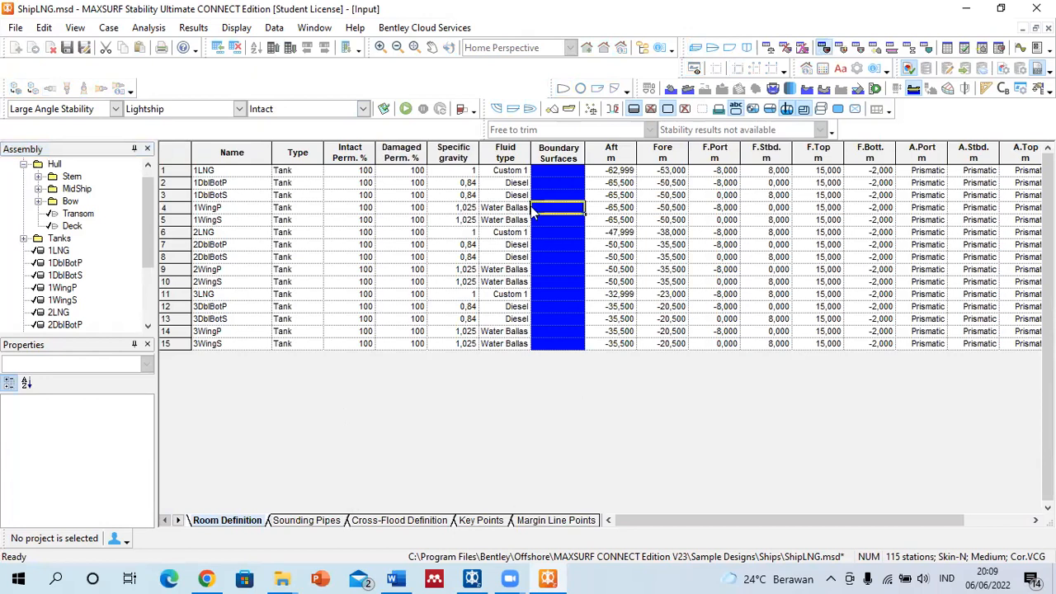
{"action": "left_click", "coordinate": [504, 171]}
{"action": "left_click", "coordinate": [463, 172]}
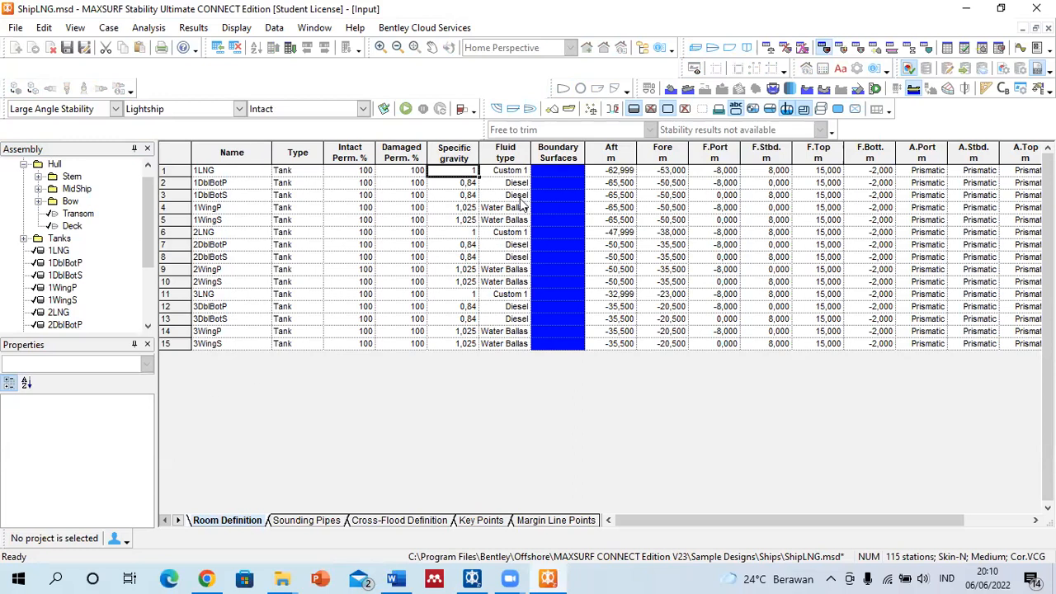
Close the LNG ship's room definitions, then start opening a tank definition file and cancel.
{"action": "left_click", "coordinate": [51, 48]}
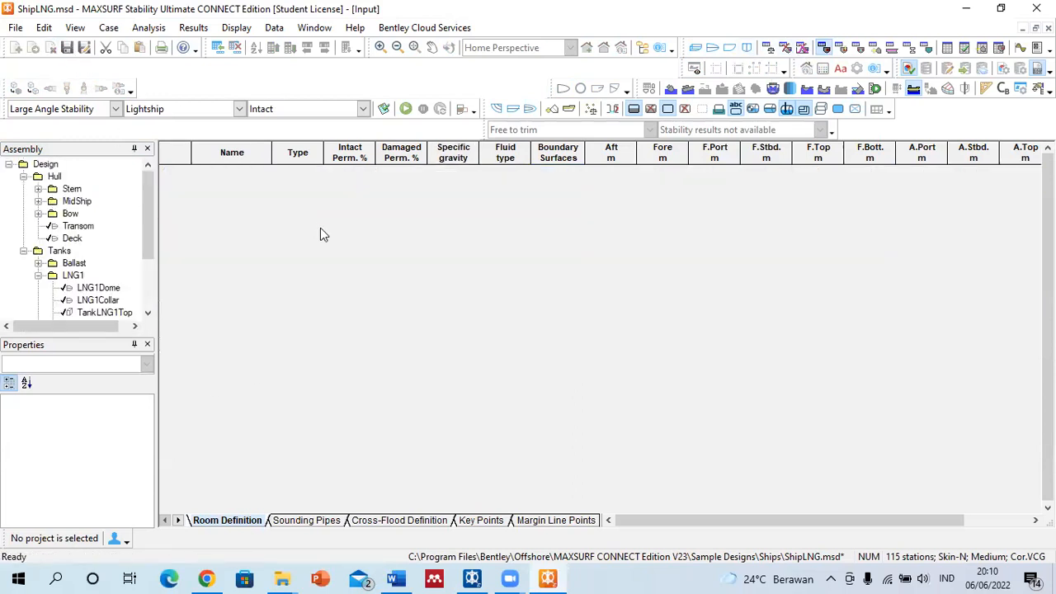
{"action": "left_click", "coordinate": [34, 50]}
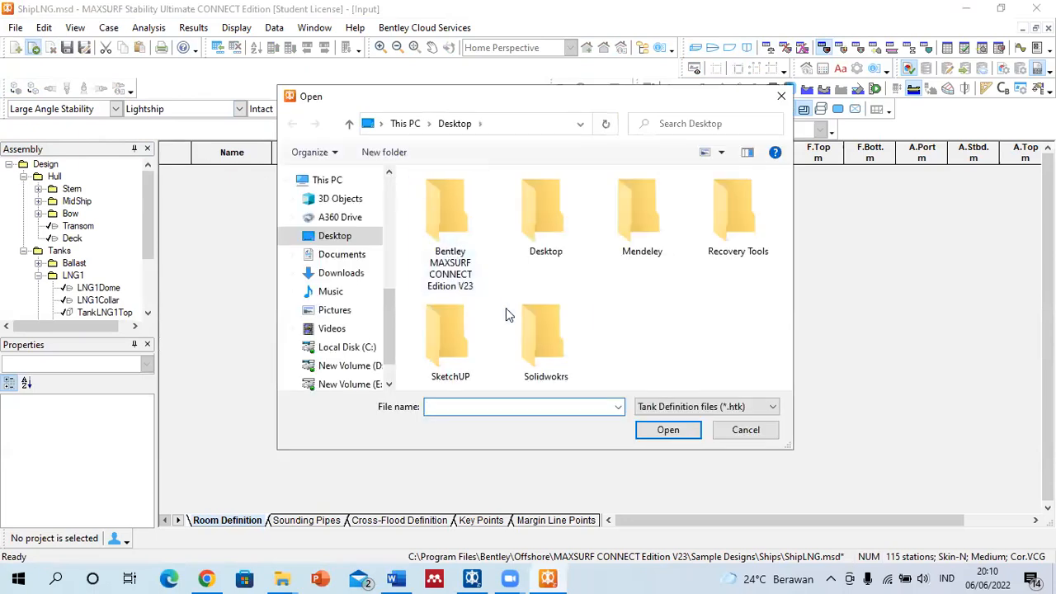
{"action": "left_click", "coordinate": [781, 95]}
Return to the LNG ship's perspective view and close the design without saving changes.
{"action": "left_click", "coordinate": [697, 47]}
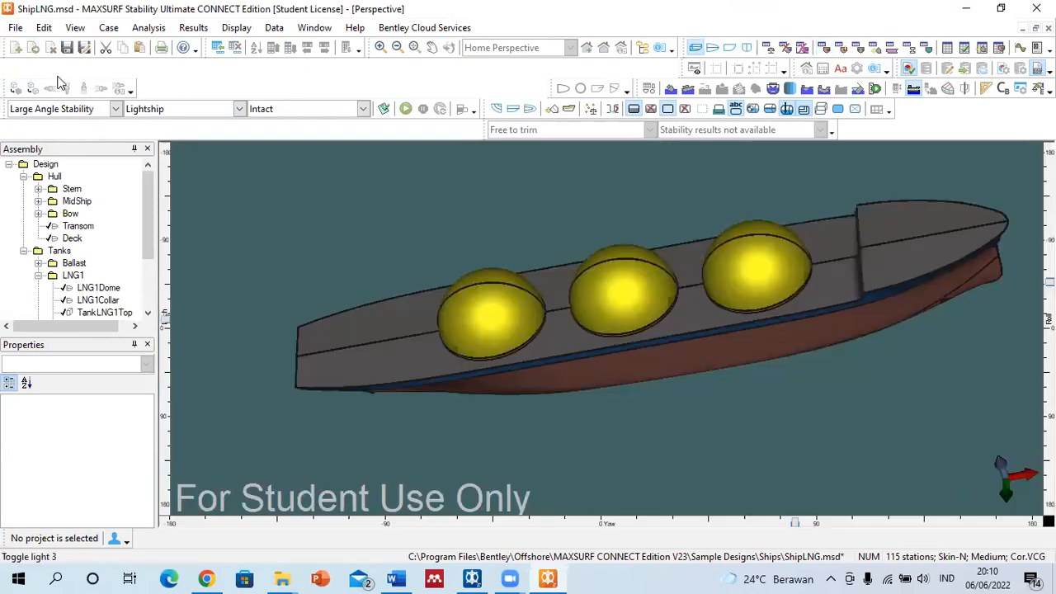
{"action": "left_click", "coordinate": [50, 51]}
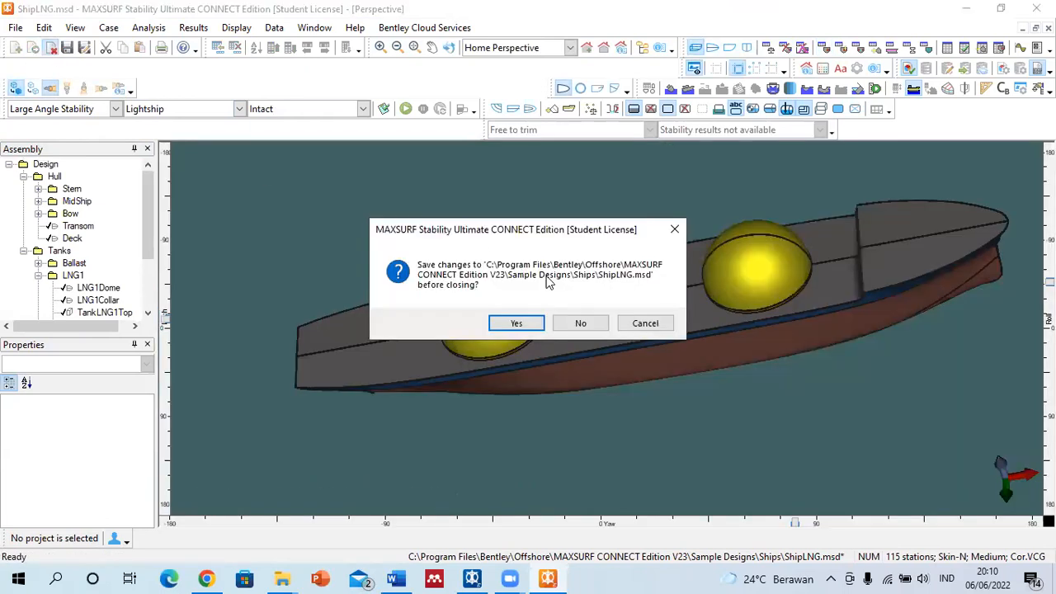
{"action": "left_click", "coordinate": [579, 325]}
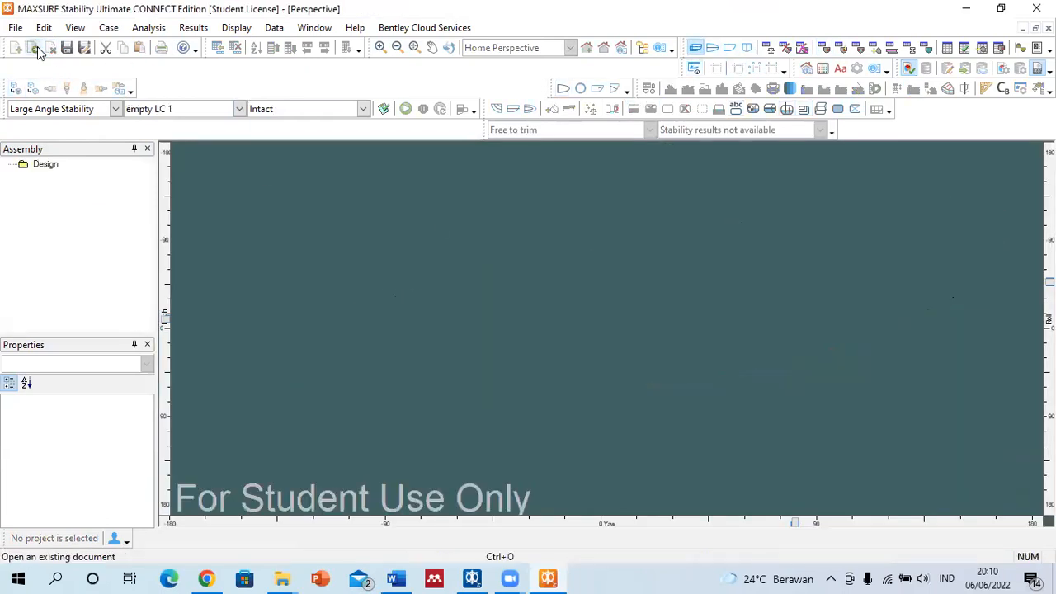
Open Bulker.hmd from the Ships\Bulker sample folder, showing all file types and reading the existing data and sections.
{"action": "left_click", "coordinate": [36, 47]}
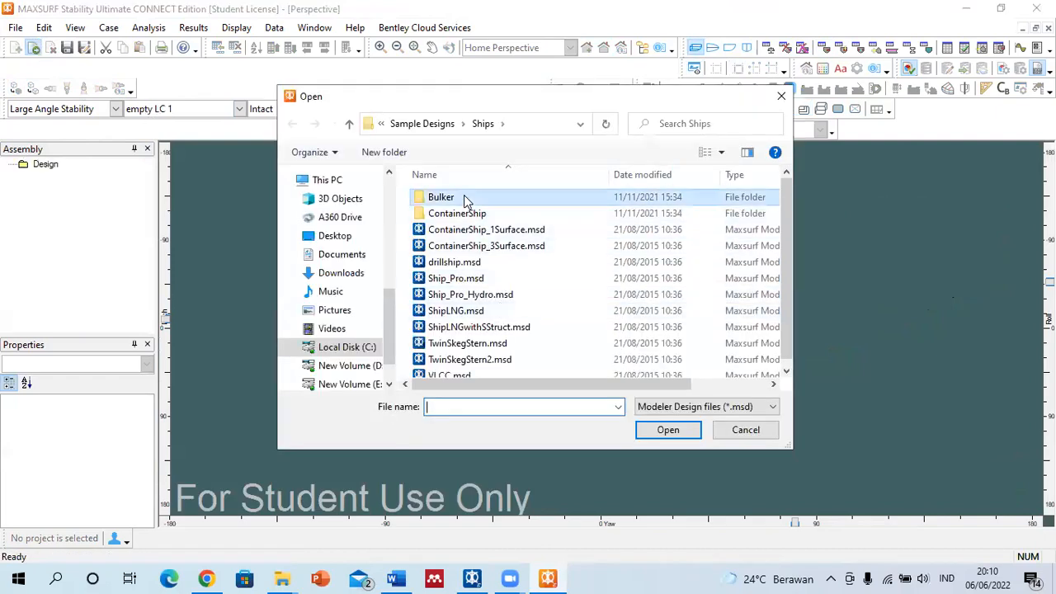
{"action": "double_click", "coordinate": [464, 199]}
{"action": "left_click", "coordinate": [672, 406]}
{"action": "left_click", "coordinate": [668, 434]}
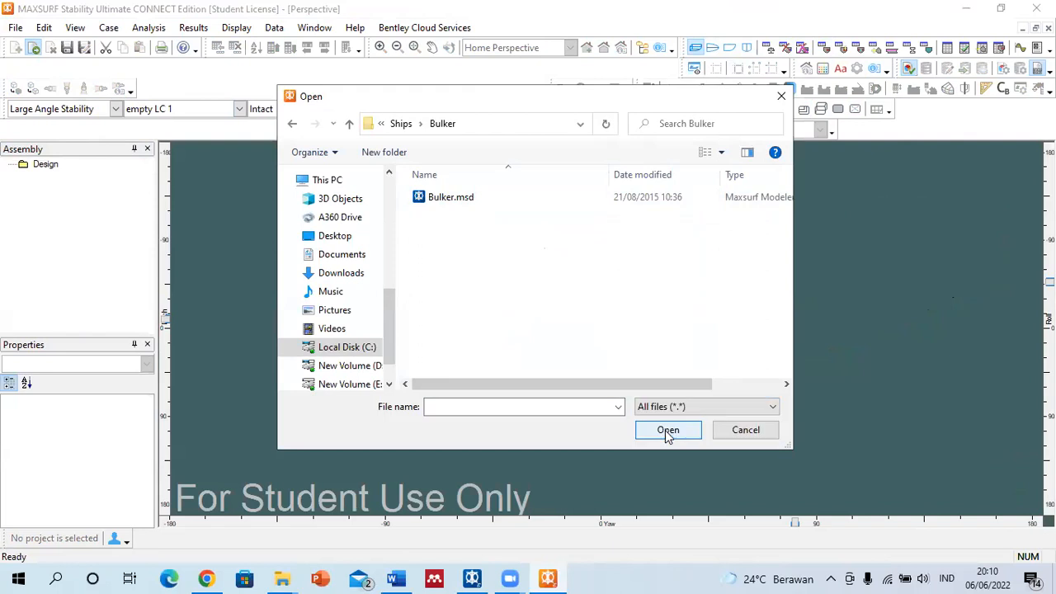
{"action": "left_click", "coordinate": [512, 197]}
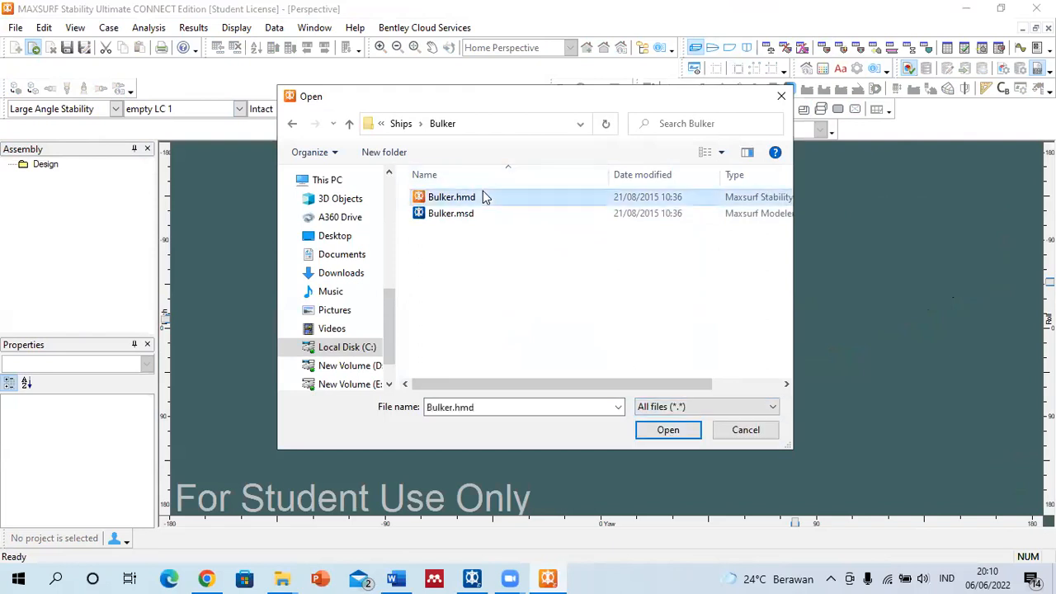
{"action": "left_click", "coordinate": [666, 431]}
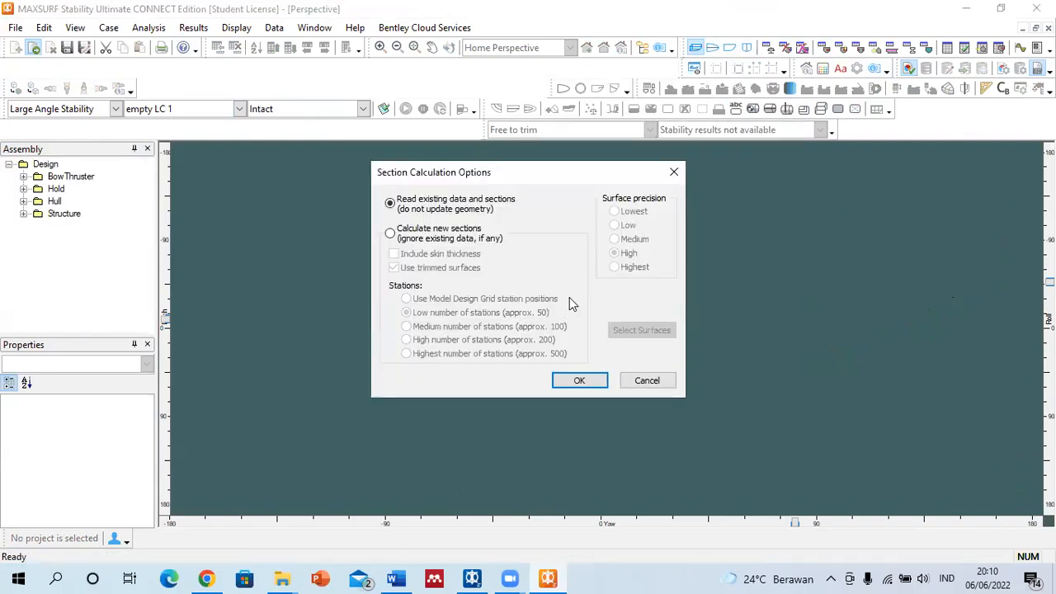
{"action": "left_click", "coordinate": [565, 386]}
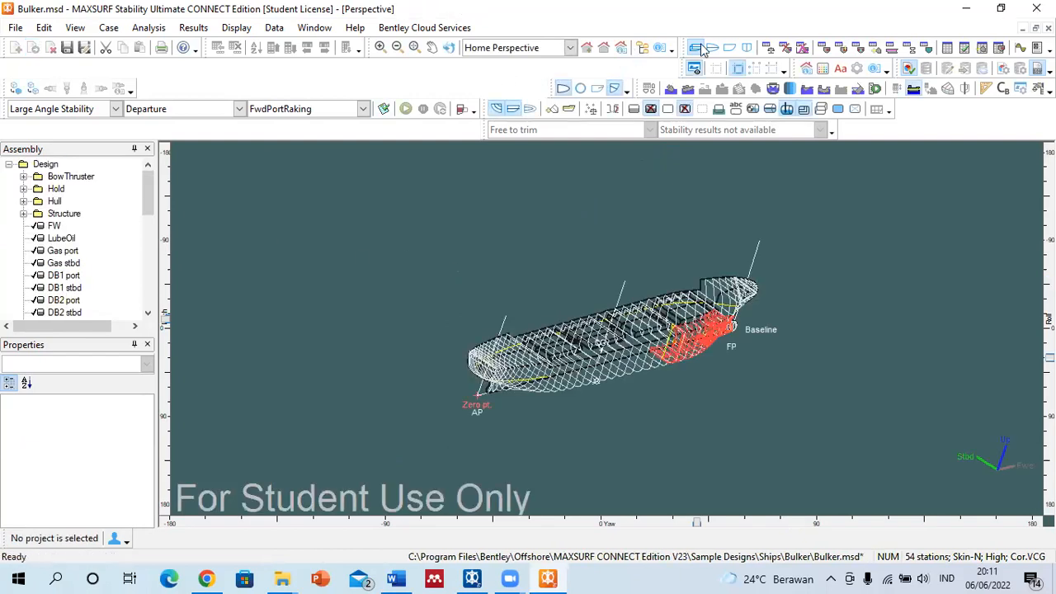
Check the bulker's body plan and render the ship in perspective.
{"action": "left_click", "coordinate": [747, 47]}
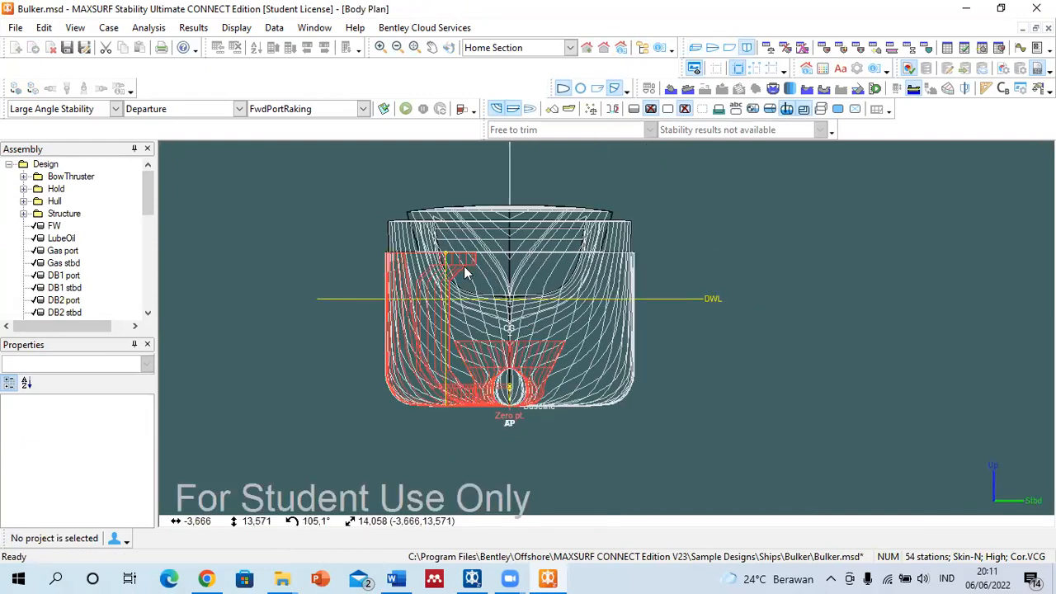
{"action": "left_click", "coordinate": [696, 47]}
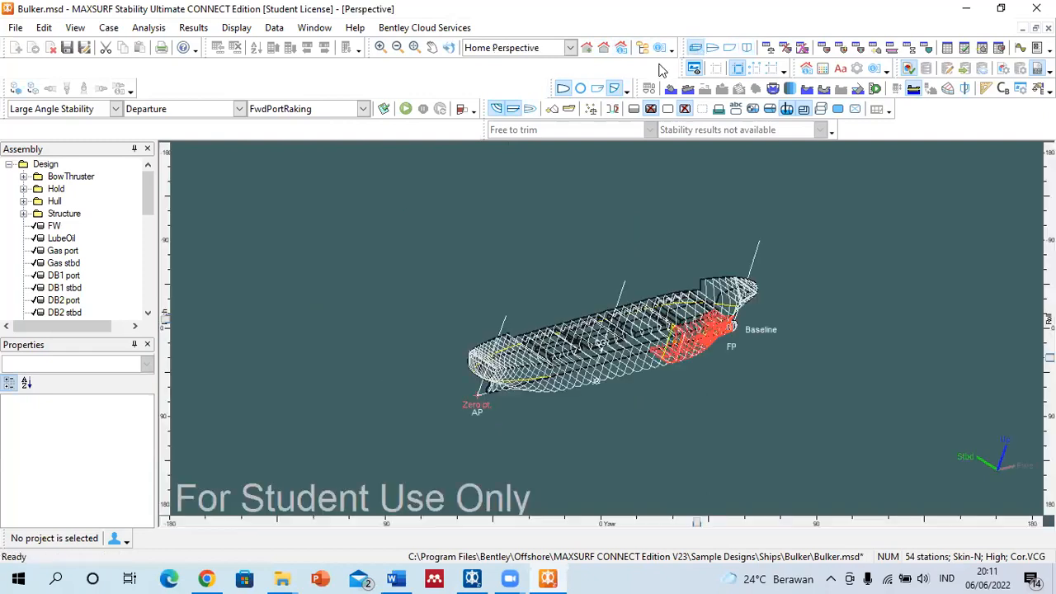
{"action": "left_click", "coordinate": [15, 87]}
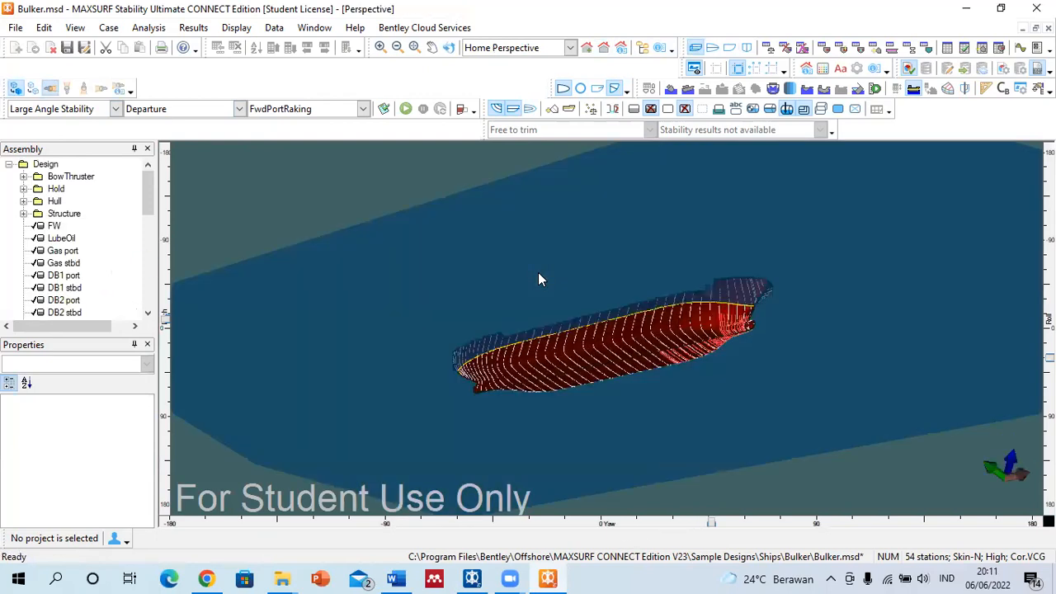
Hide the water surface and rotate the rendered bulker to inspect its deck and the section lines on its hull.
{"action": "scroll", "coordinate": [538, 272], "scroll_direction": "down", "scroll_amount": 1}
{"action": "left_click_drag", "start_coordinate": [1049, 358], "coordinate": [1050, 294]}
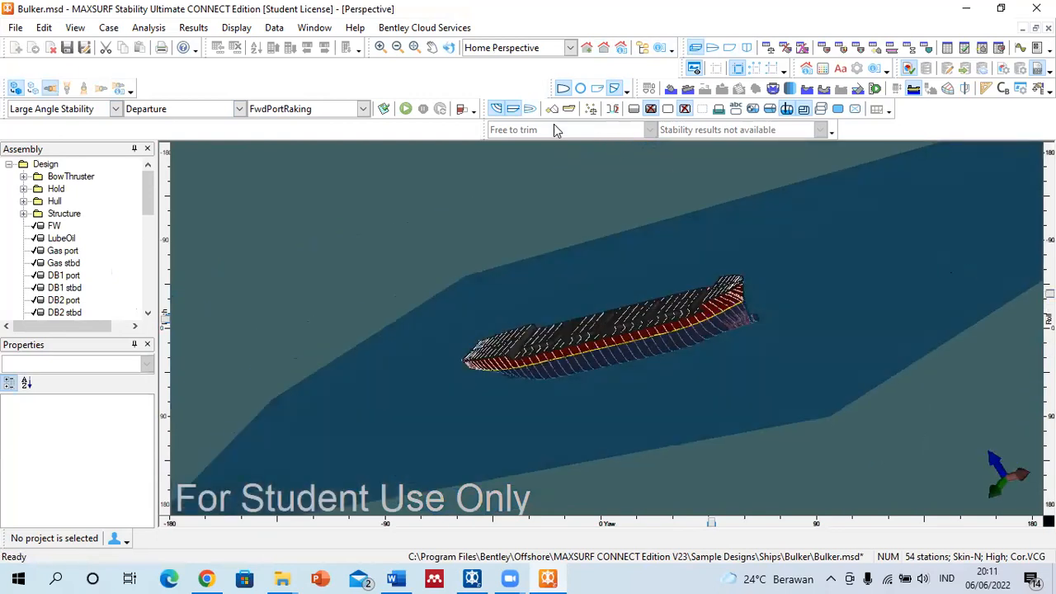
{"action": "left_click", "coordinate": [511, 108]}
{"action": "scroll", "coordinate": [587, 394], "scroll_direction": "up", "scroll_amount": 1}
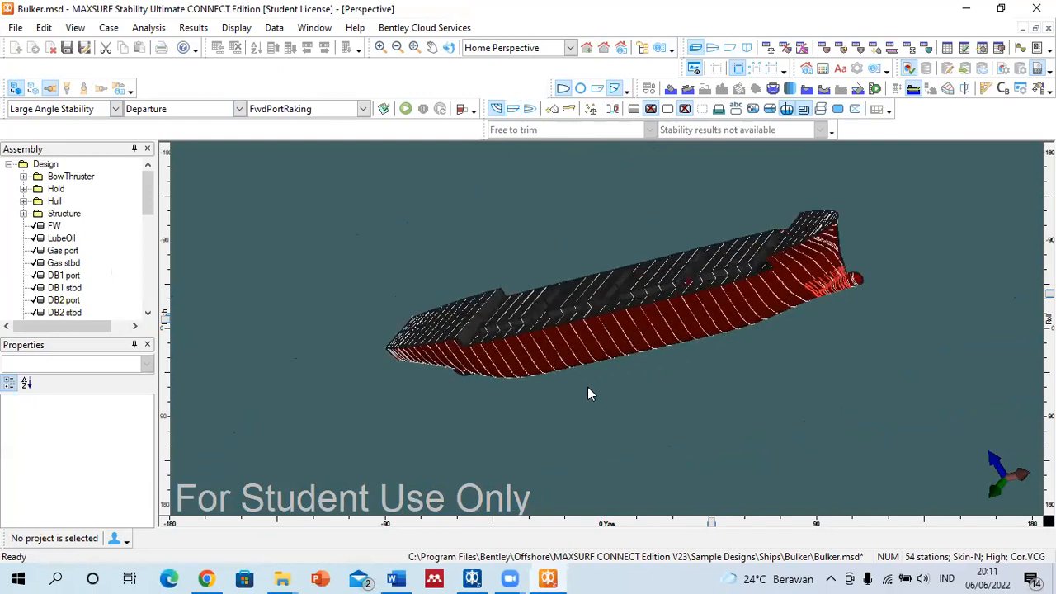
{"action": "scroll", "coordinate": [488, 345], "scroll_direction": "up", "scroll_amount": 1}
{"action": "mouse_move", "coordinate": [573, 415]}
{"action": "left_mouse_down"}
{"action": "mouse_move", "coordinate": [924, 426]}
{"action": "mouse_move", "coordinate": [826, 444]}
{"action": "mouse_move", "coordinate": [437, 390]}
{"action": "mouse_move", "coordinate": [356, 393]}
{"action": "left_mouse_up"}
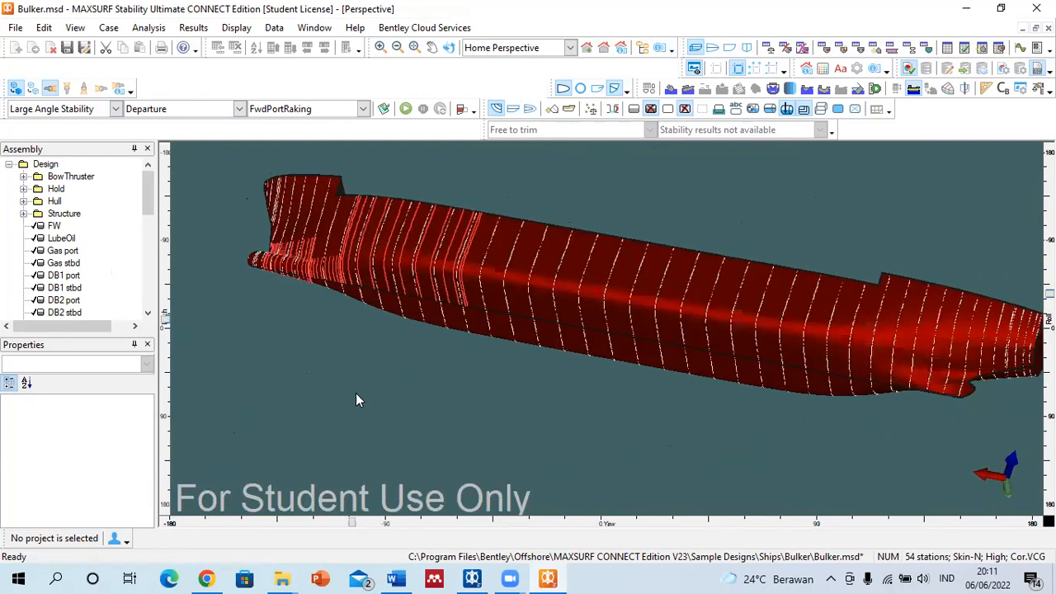
Review the bulker's room definitions and the boundary surfaces assigned to the DB1 stbd tank.
{"action": "left_click", "coordinate": [822, 49]}
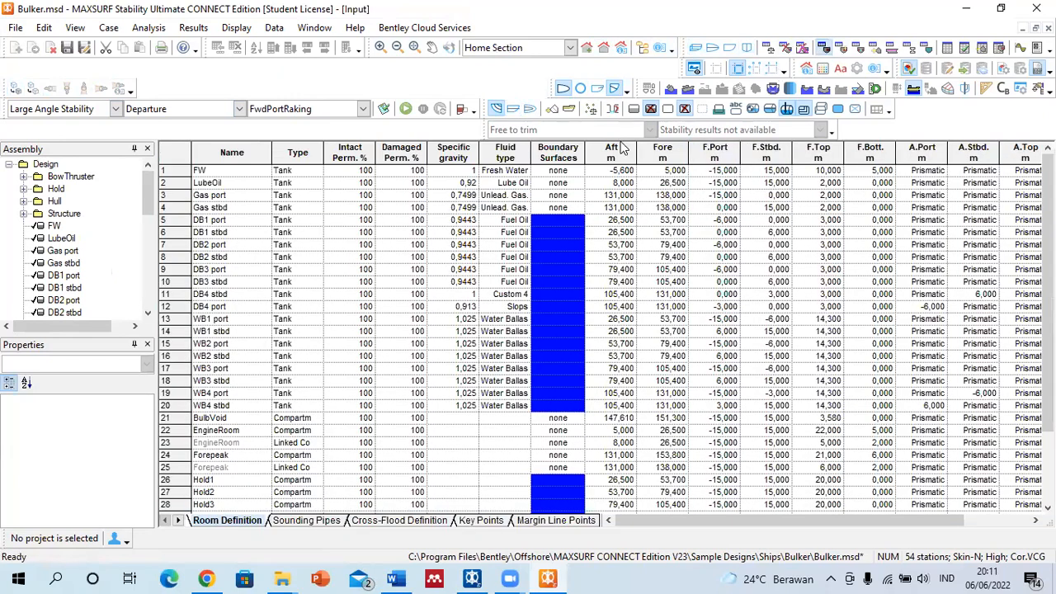
{"action": "double_click", "coordinate": [561, 235]}
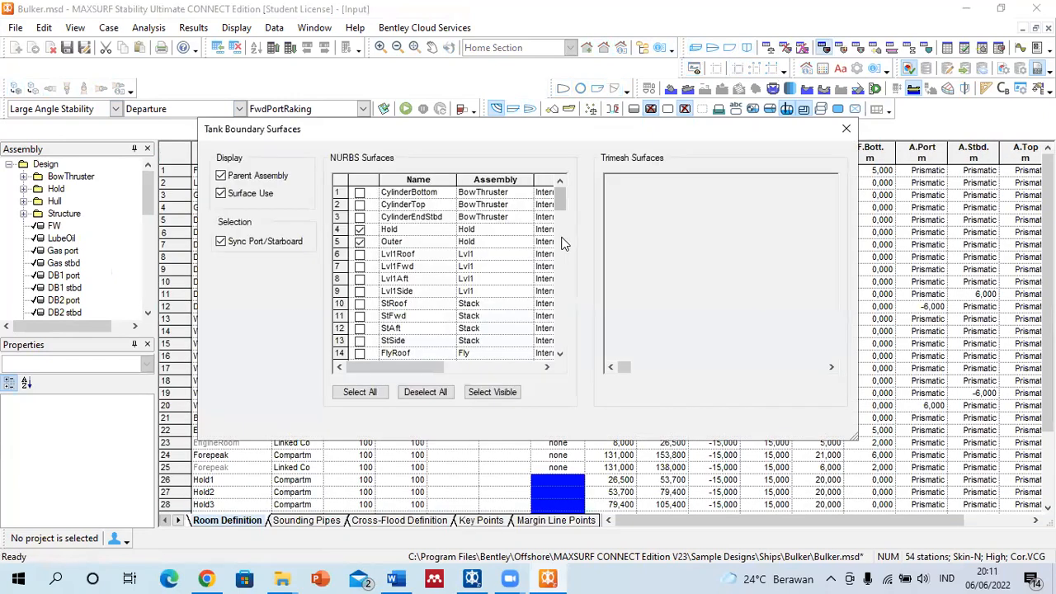
{"action": "scroll", "coordinate": [372, 253], "scroll_direction": "down", "scroll_amount": 5}
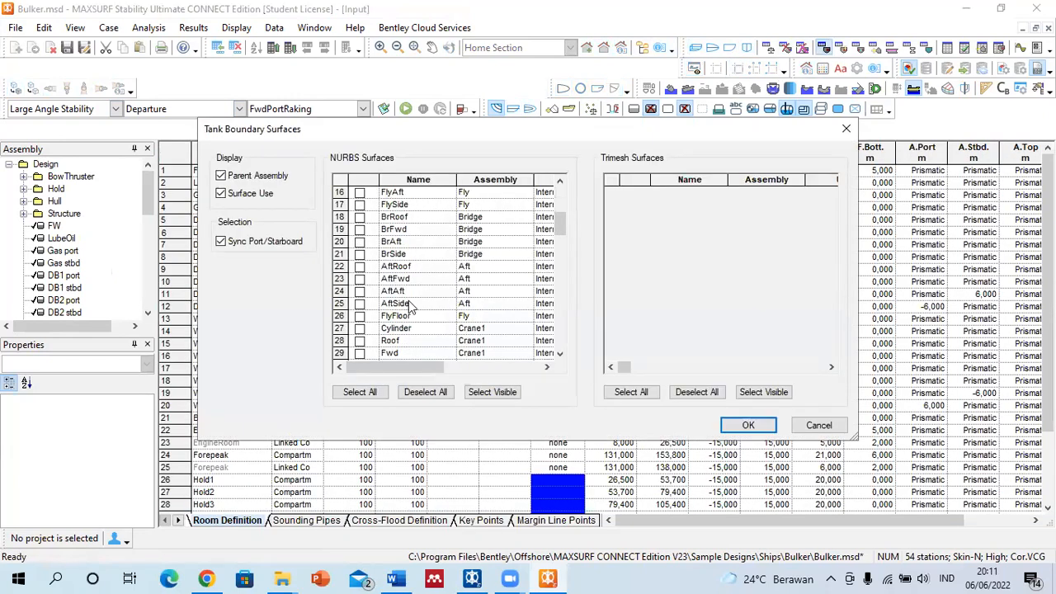
{"action": "scroll", "coordinate": [410, 307], "scroll_direction": "down", "scroll_amount": 4}
{"action": "left_click_drag", "start_coordinate": [428, 366], "coordinate": [507, 367]}
{"action": "left_click", "coordinate": [843, 130]}
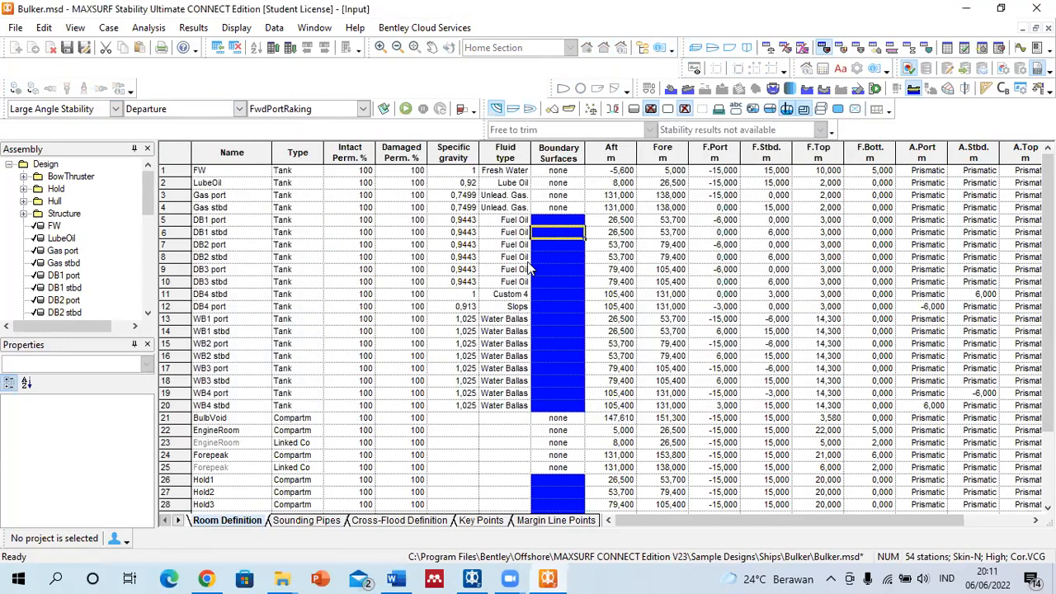
Switch to MAXSURF Modeler and open Bulker.msd from the Sample Designs\Ships\Bulker folder.
{"action": "left_click", "coordinate": [509, 577]}
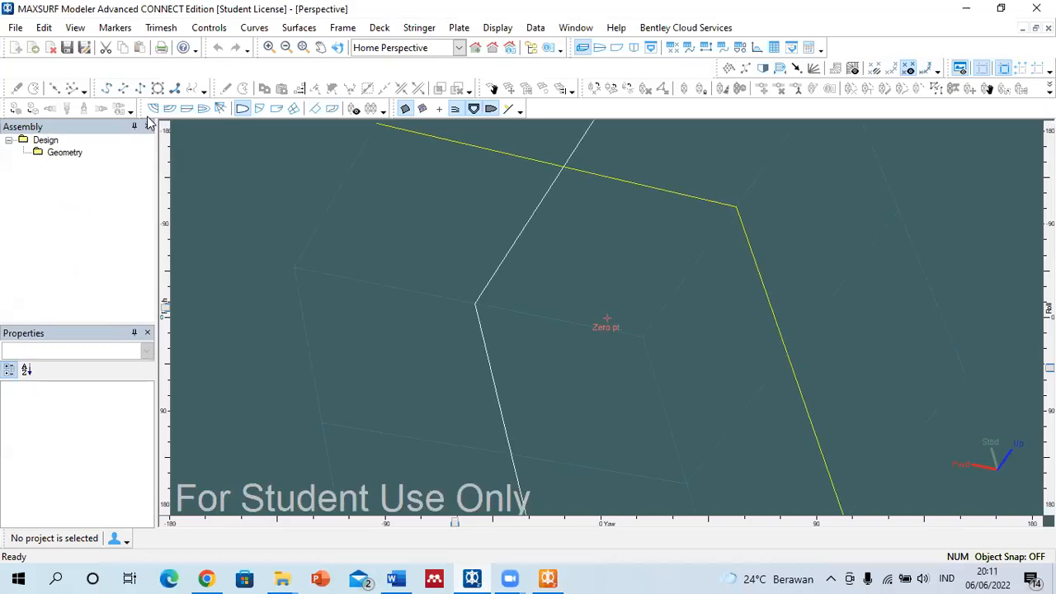
{"action": "left_click", "coordinate": [35, 50]}
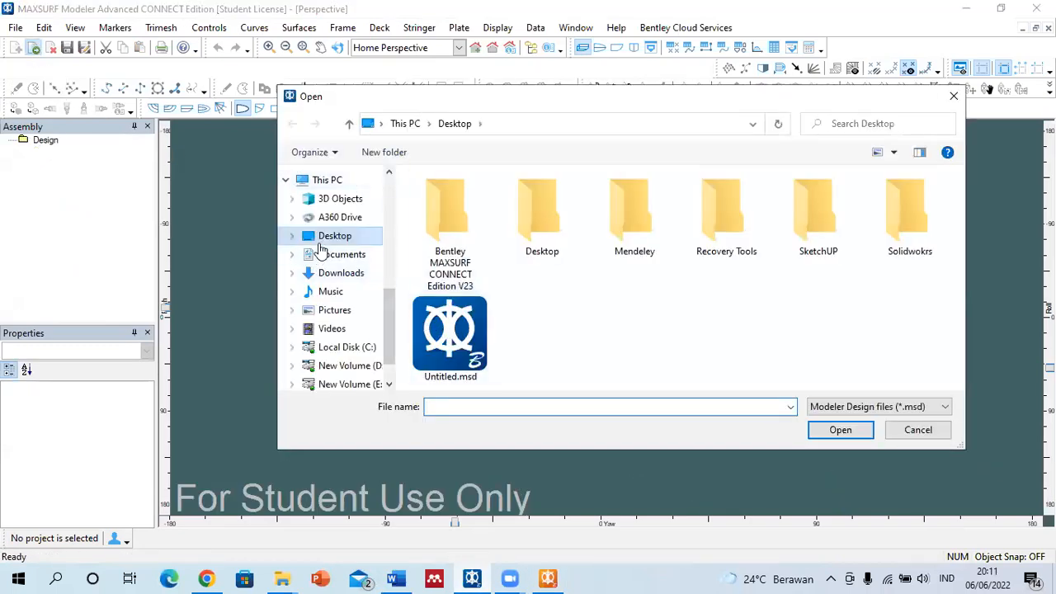
{"action": "left_click", "coordinate": [351, 350]}
{"action": "left_click", "coordinate": [443, 310]}
{"action": "double_click", "coordinate": [443, 311]}
{"action": "double_click", "coordinate": [446, 294]}
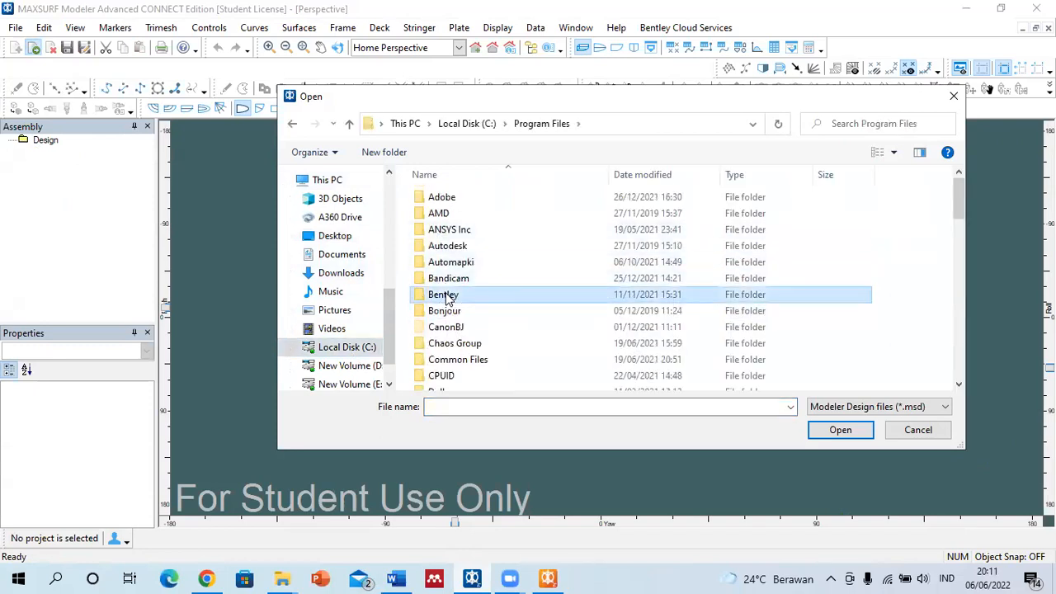
{"action": "double_click", "coordinate": [461, 247]}
{"action": "double_click", "coordinate": [453, 198]}
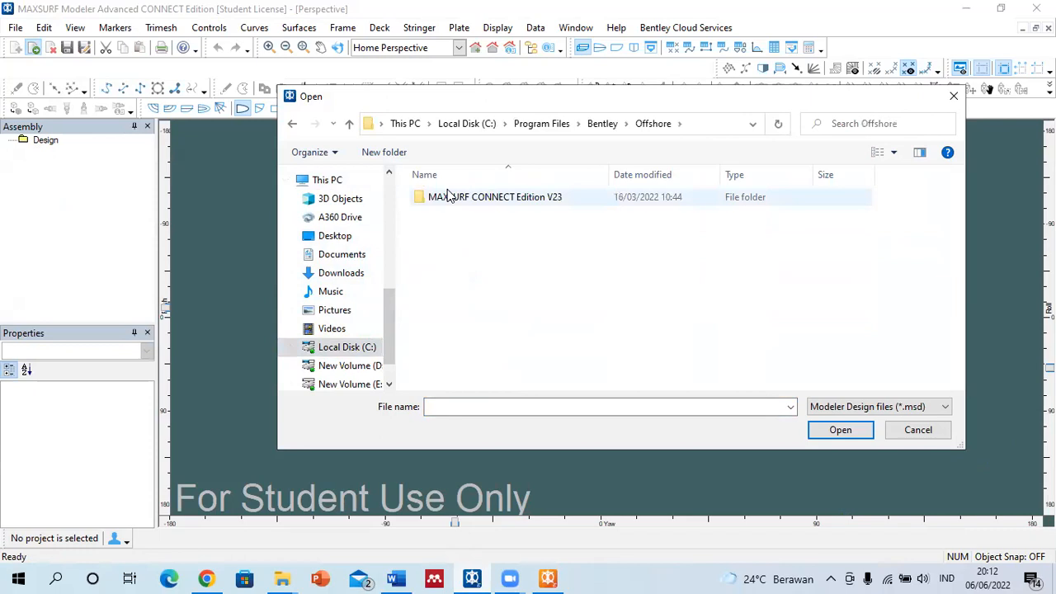
{"action": "scroll", "coordinate": [464, 313], "scroll_direction": "down", "scroll_amount": 2}
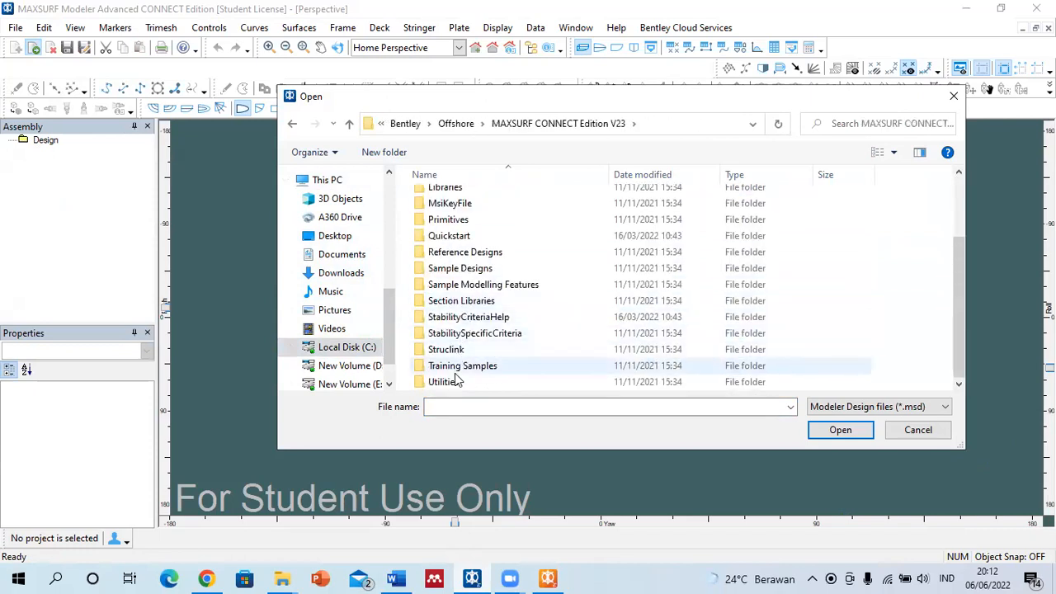
{"action": "double_click", "coordinate": [456, 268]}
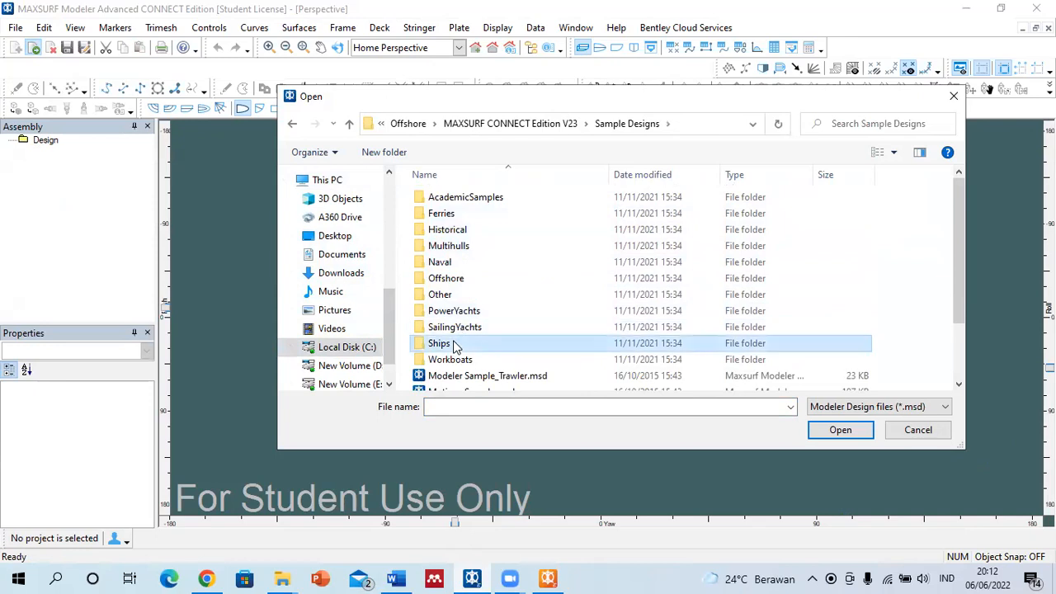
{"action": "double_click", "coordinate": [435, 344]}
{"action": "double_click", "coordinate": [458, 200]}
{"action": "double_click", "coordinate": [458, 198]}
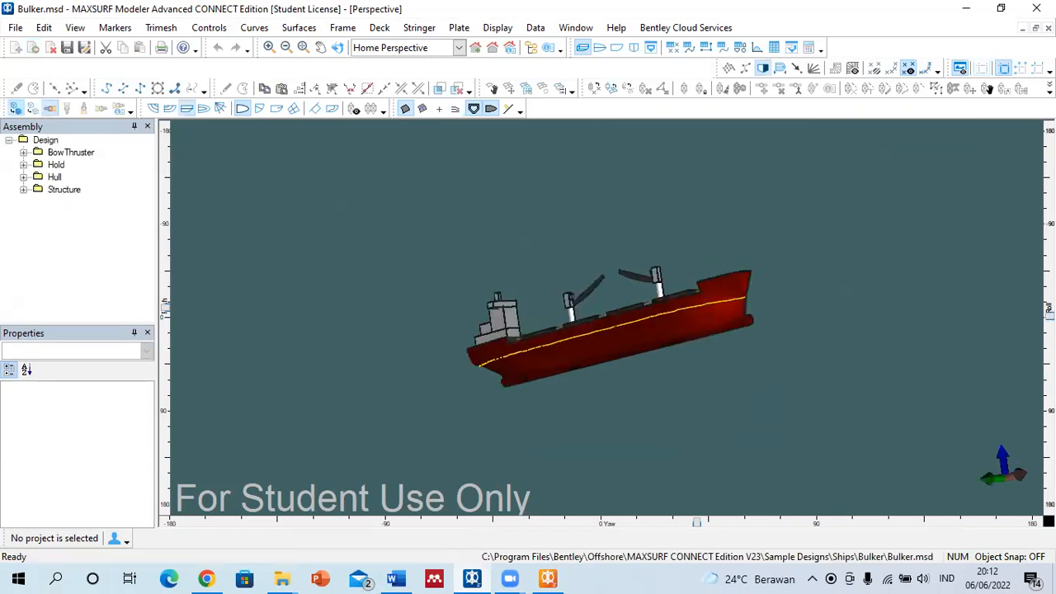
Display the bulker's surfaces without trimming.
{"action": "scroll", "coordinate": [602, 333], "scroll_direction": "up", "scroll_amount": 2}
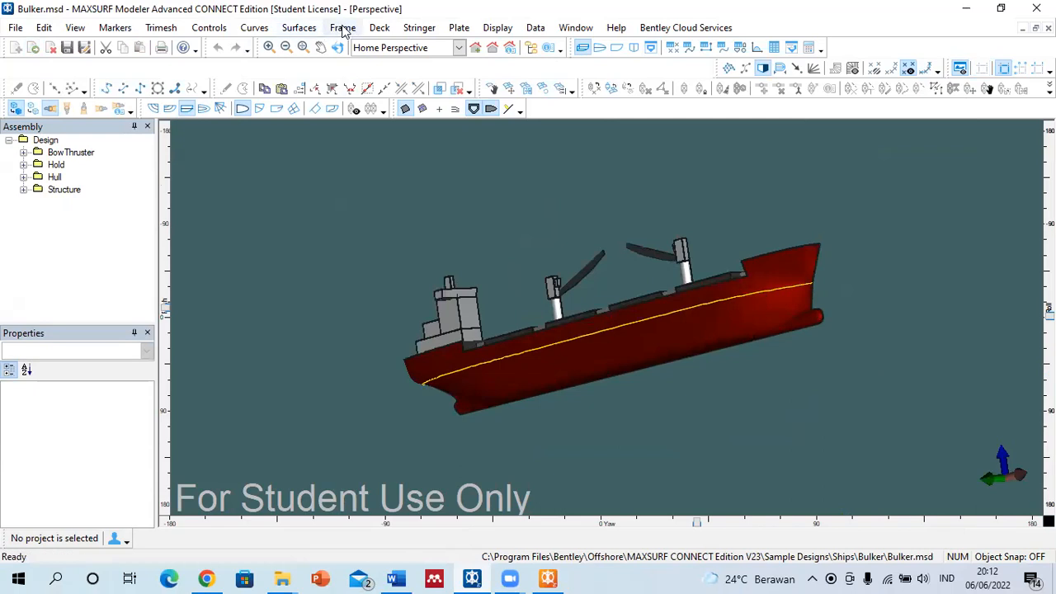
{"action": "left_click", "coordinate": [505, 30]}
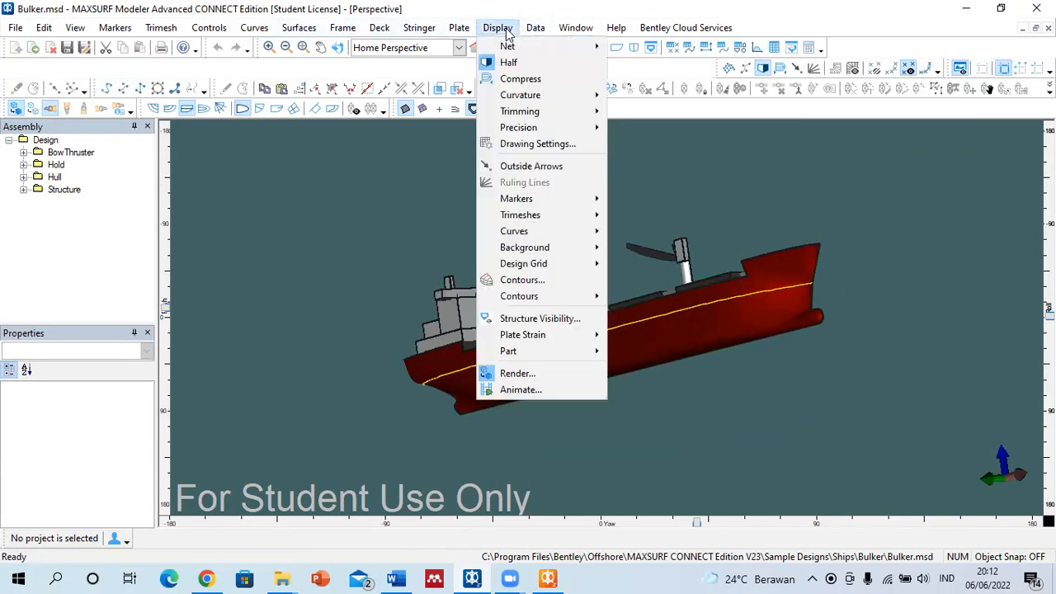
{"action": "left_click", "coordinate": [623, 114]}
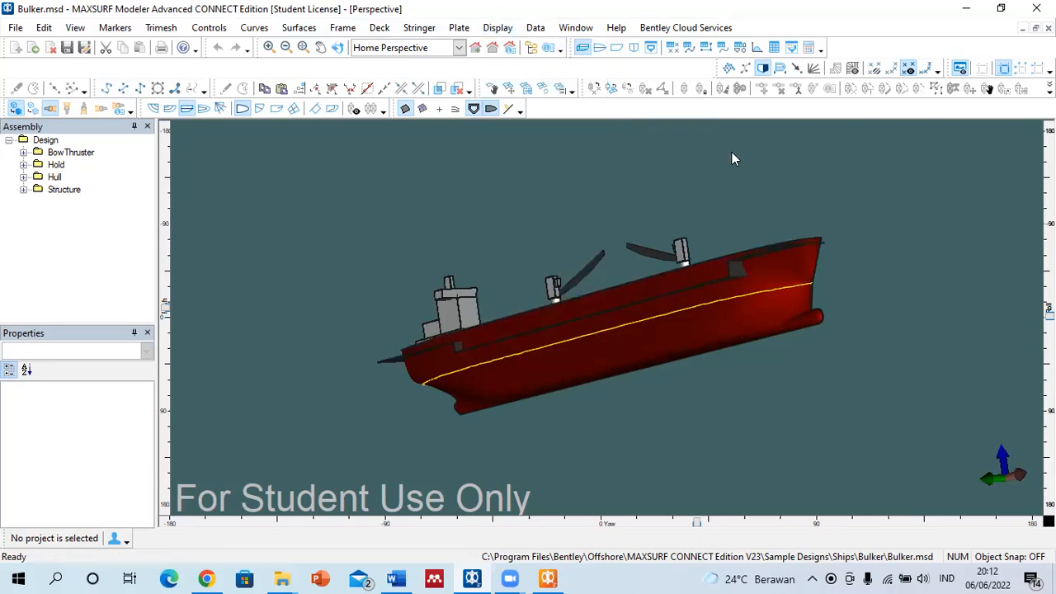
Expand the Structure, Hull, Hold and BowThruster assemblies and highlight individual surfaces, ending with the Hold surface.
{"action": "left_click", "coordinate": [23, 190]}
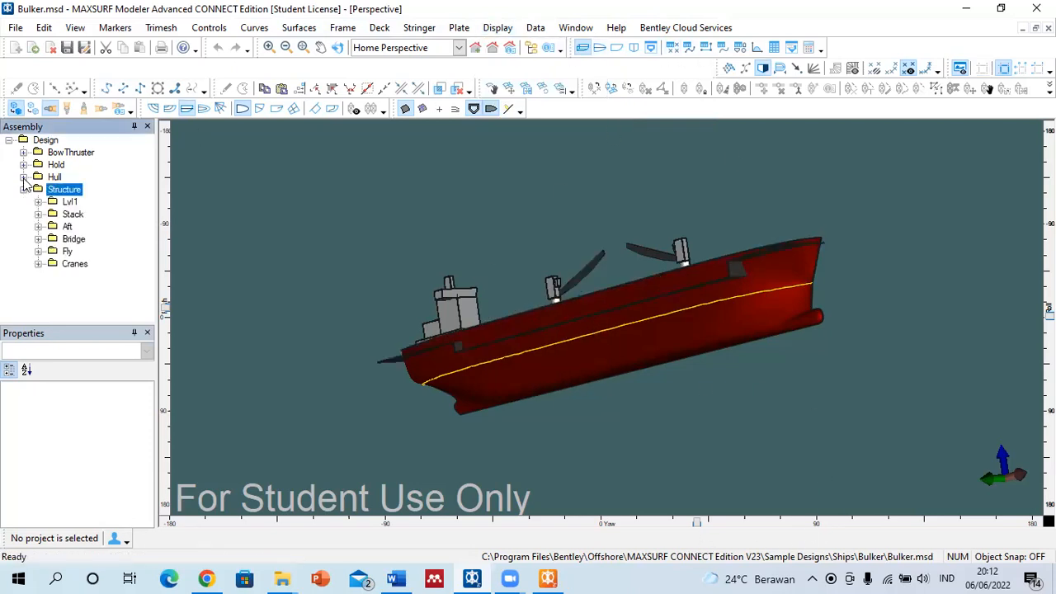
{"action": "left_click", "coordinate": [23, 178]}
{"action": "left_click", "coordinate": [23, 165]}
{"action": "left_click", "coordinate": [22, 153]}
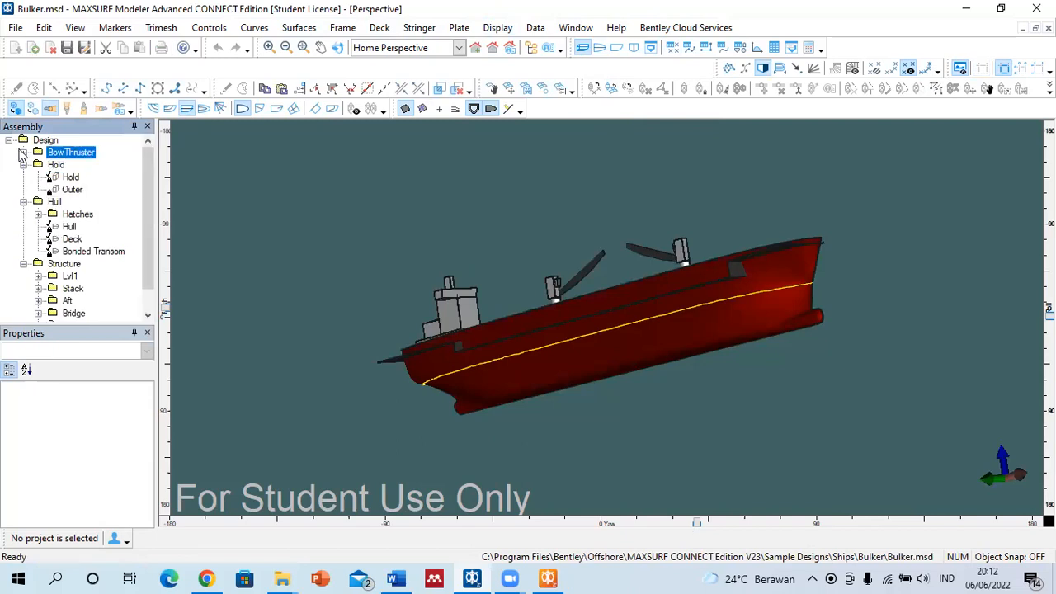
{"action": "left_click", "coordinate": [23, 153]}
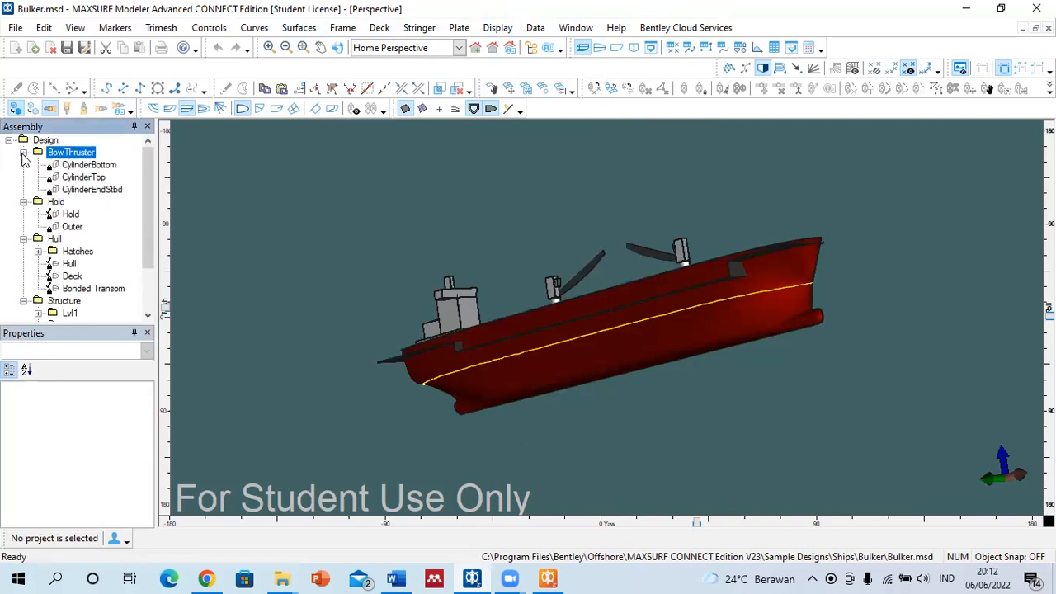
{"action": "left_click", "coordinate": [76, 165]}
{"action": "left_click", "coordinate": [76, 190]}
{"action": "left_click", "coordinate": [71, 215]}
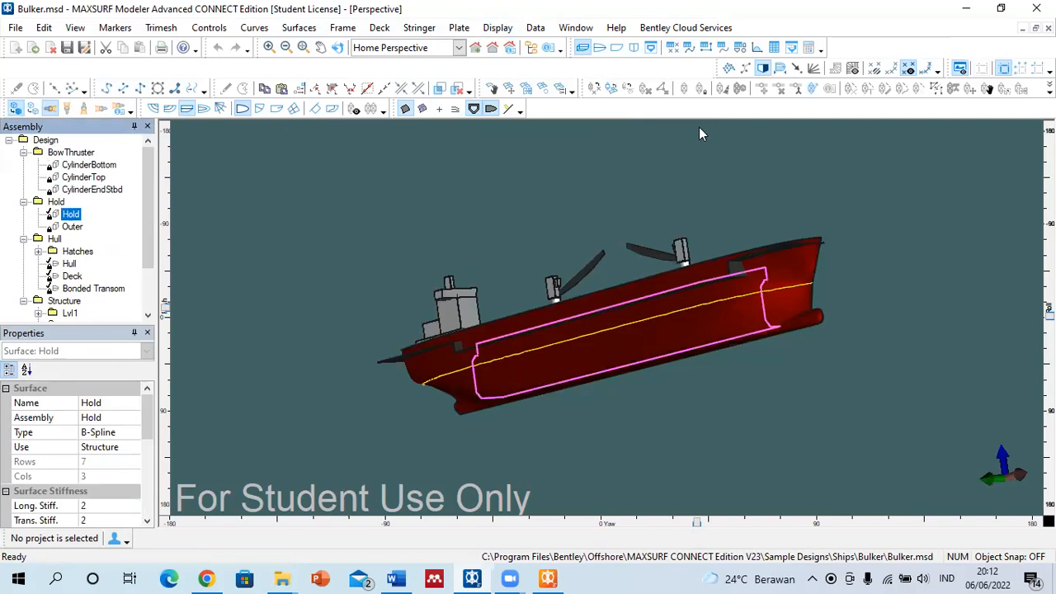
Inspect the Hold surface's cross-section in the body plan and switch back to the room definitions in MAXSURF Stability.
{"action": "left_click", "coordinate": [634, 47]}
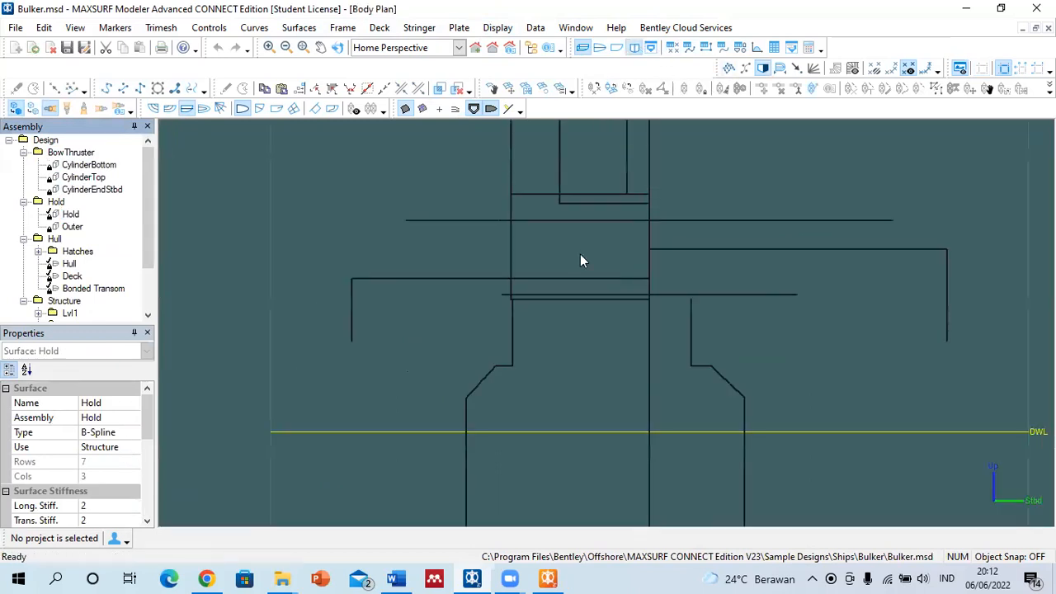
{"action": "scroll", "coordinate": [347, 237], "scroll_direction": "down", "scroll_amount": 2}
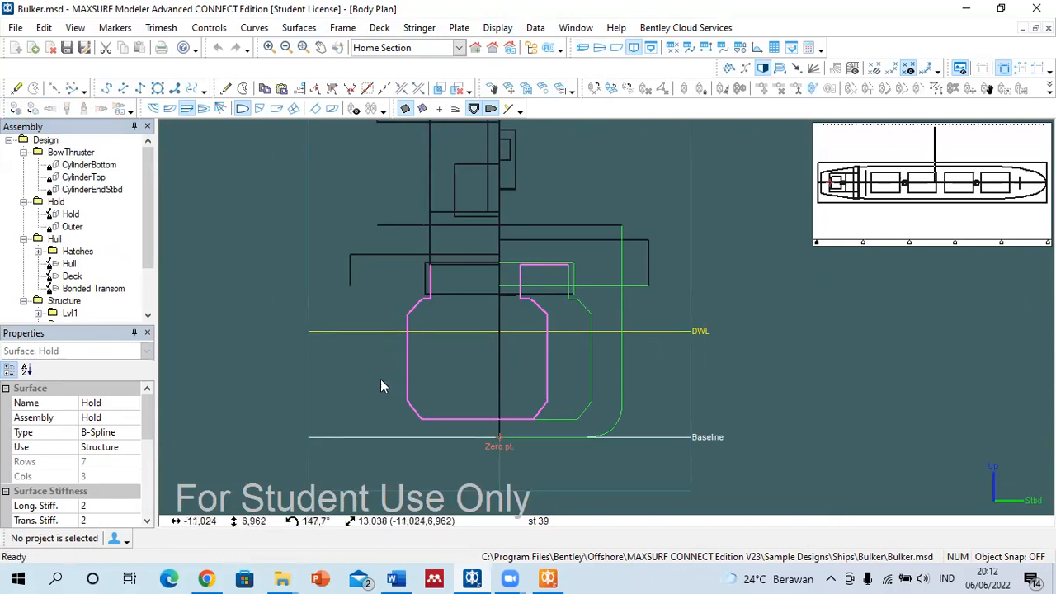
{"action": "left_click", "coordinate": [548, 578]}
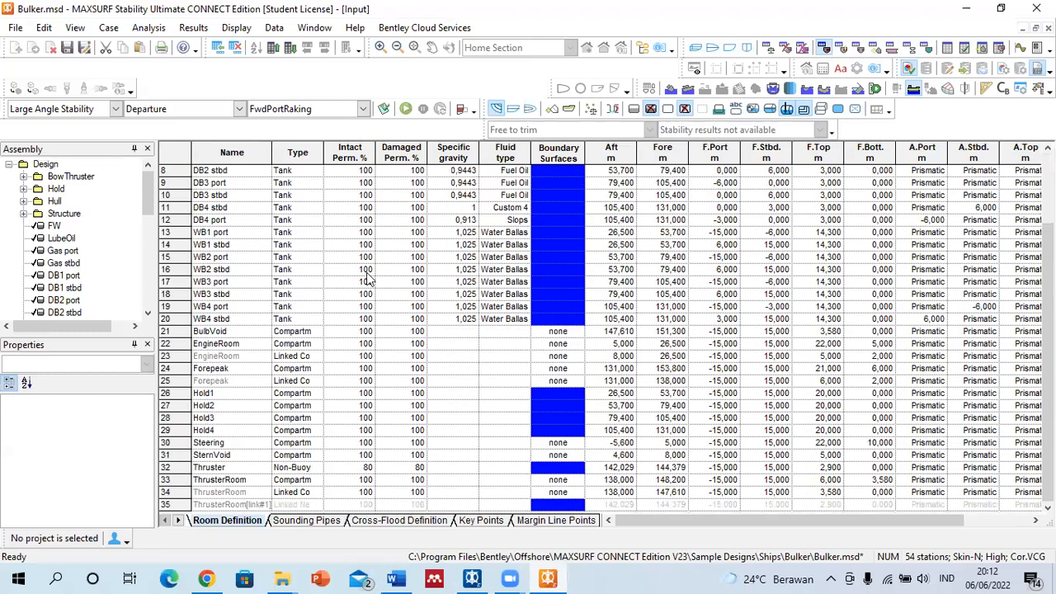
Close the bulker's room definitions and the Bulker.msd design, discarding the changes.
{"action": "left_click", "coordinate": [50, 47]}
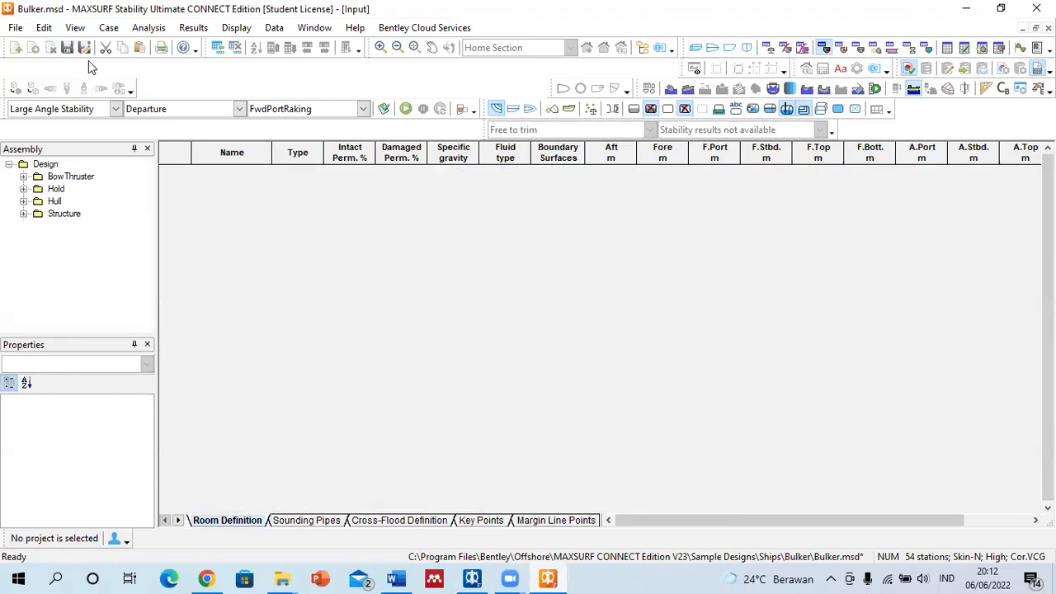
{"action": "left_click", "coordinate": [34, 47]}
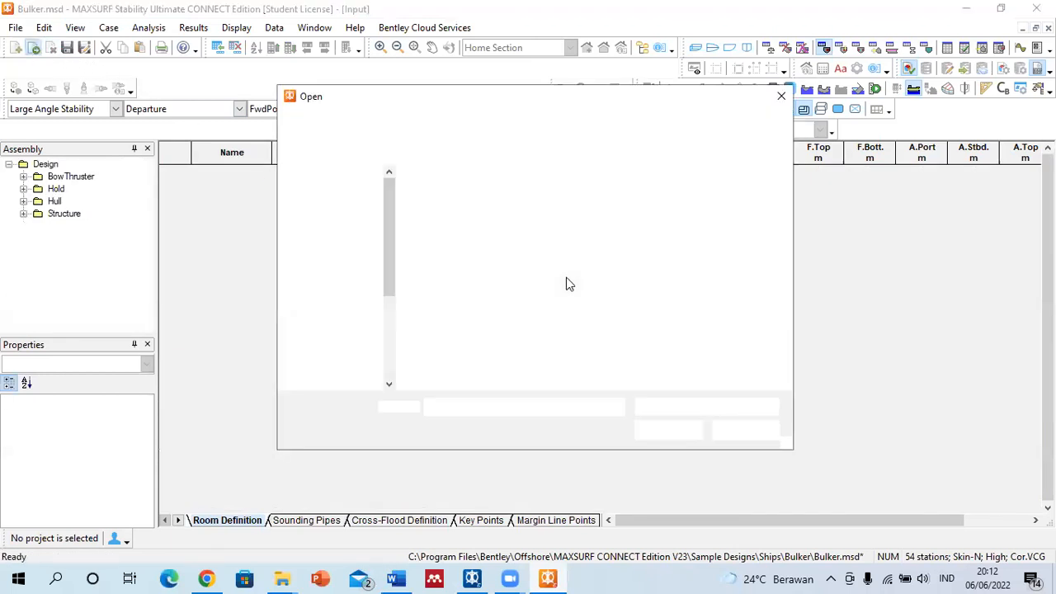
{"action": "left_click", "coordinate": [782, 96]}
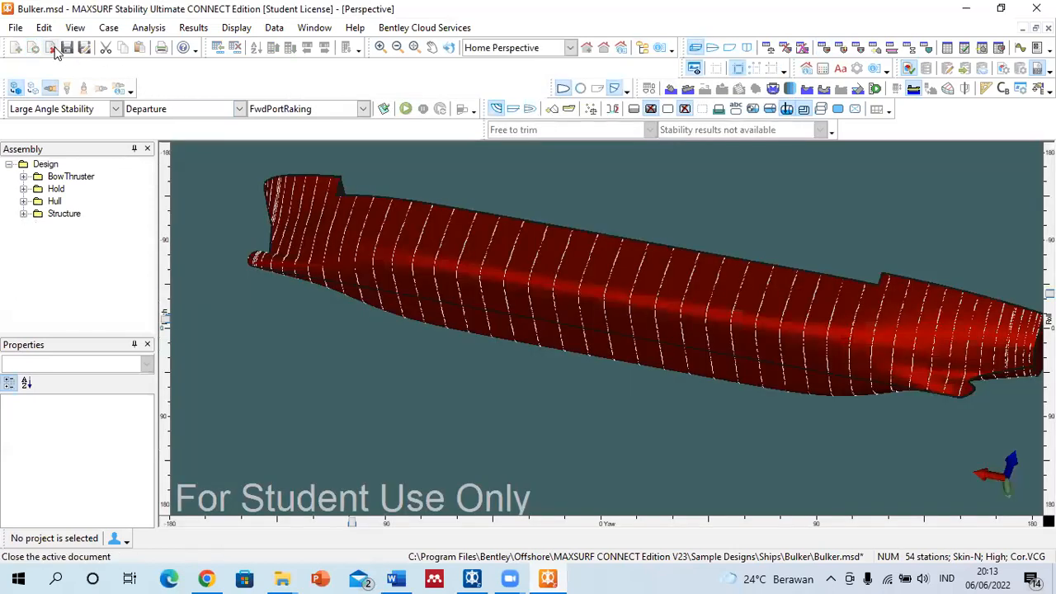
{"action": "left_click", "coordinate": [50, 47]}
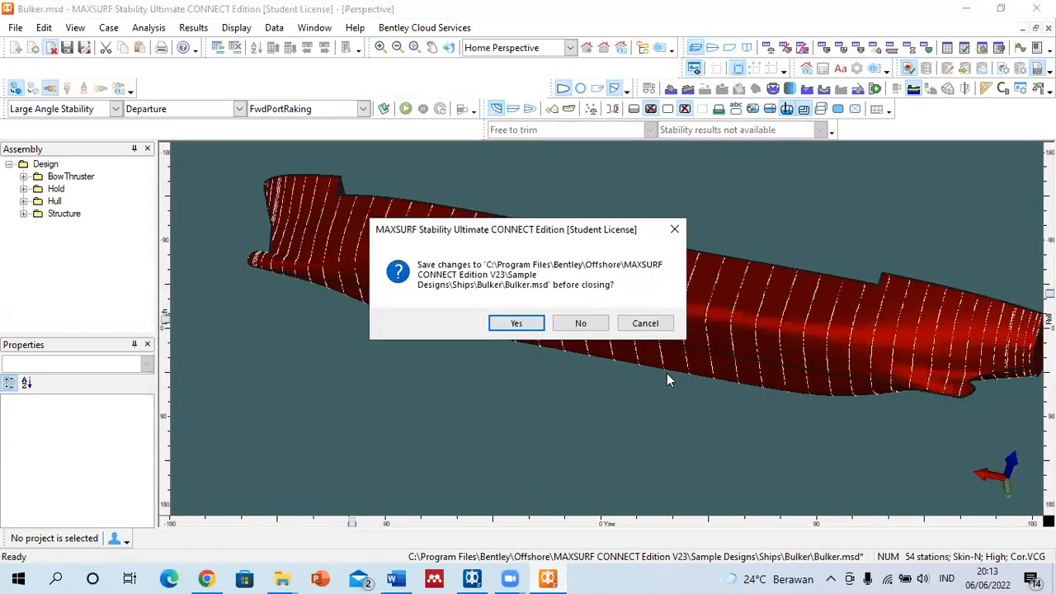
{"action": "left_click", "coordinate": [580, 323]}
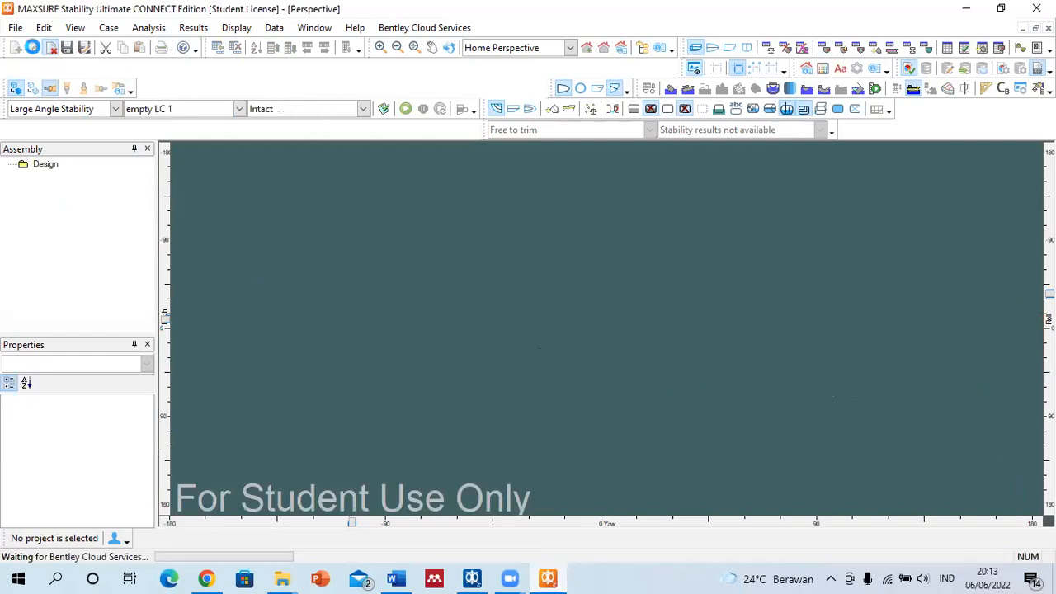
Open ContainerShip_Pro.hmd from the Ships\ContainerShip folder with all file types listed, reading the existing data and sections.
{"action": "left_click", "coordinate": [34, 48]}
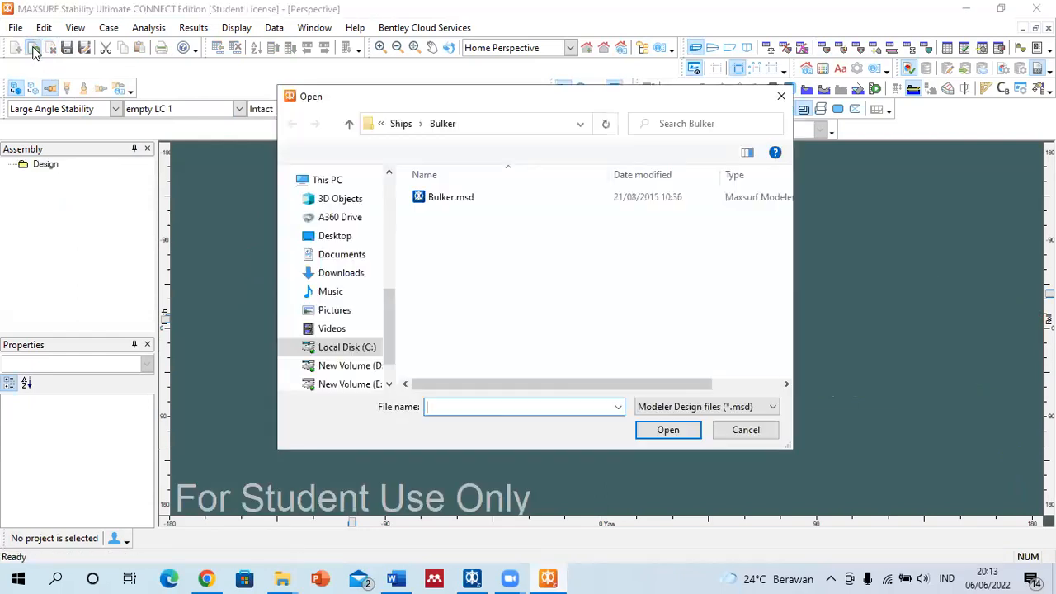
{"action": "left_click", "coordinate": [401, 122]}
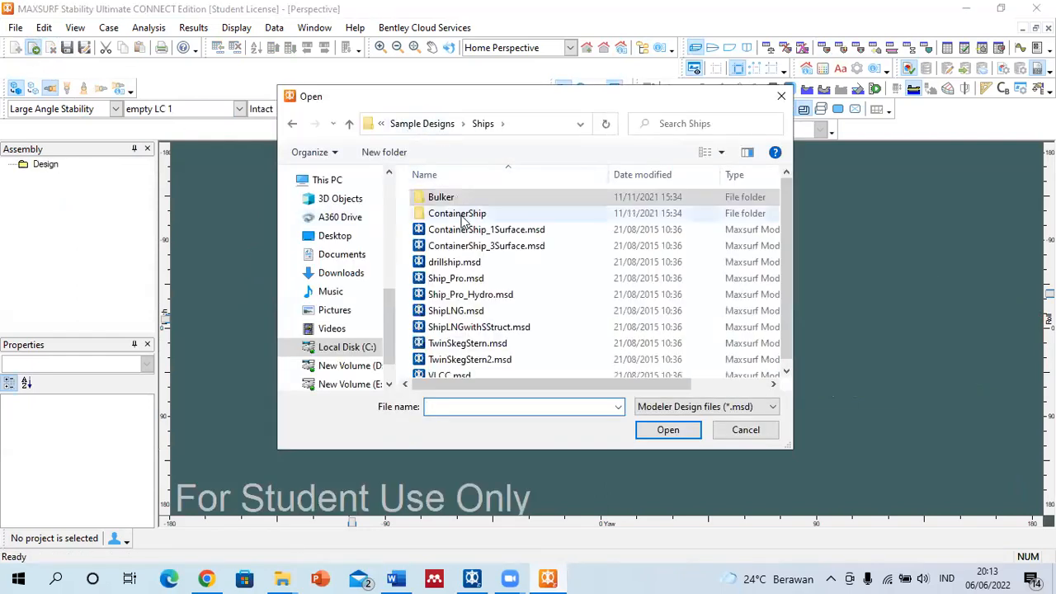
{"action": "scroll", "coordinate": [471, 272], "scroll_direction": "down", "scroll_amount": 1}
{"action": "left_click", "coordinate": [737, 405]}
{"action": "left_click", "coordinate": [697, 429]}
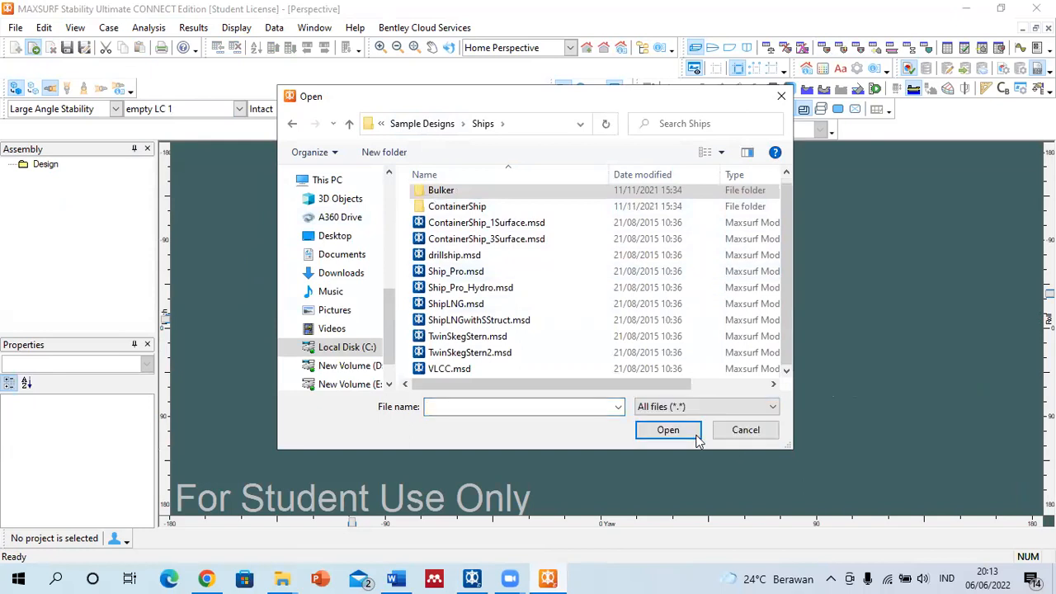
{"action": "double_click", "coordinate": [467, 211]}
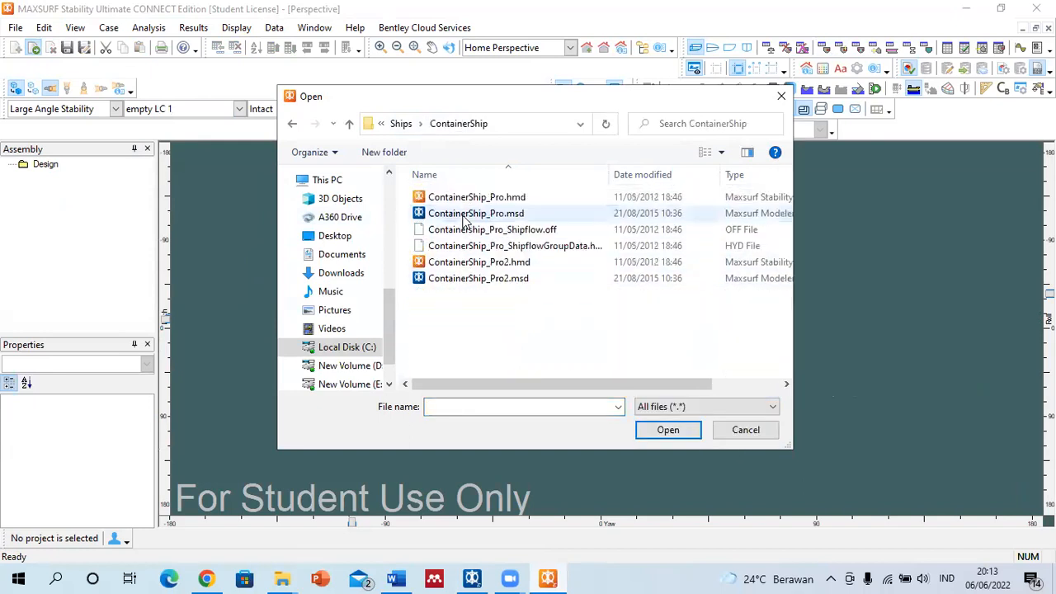
{"action": "left_click", "coordinate": [470, 197]}
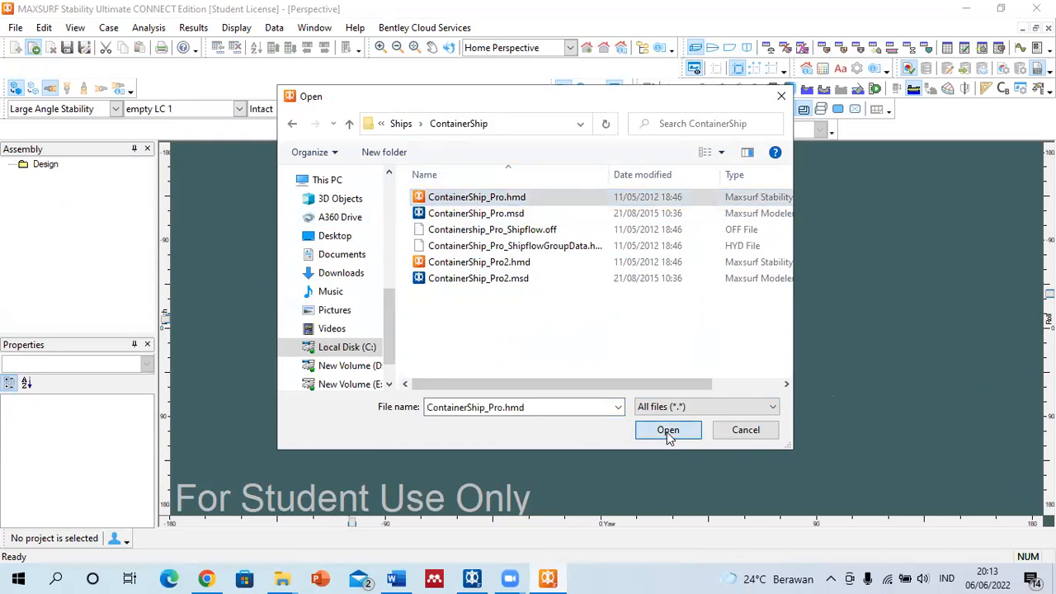
{"action": "left_click", "coordinate": [667, 430]}
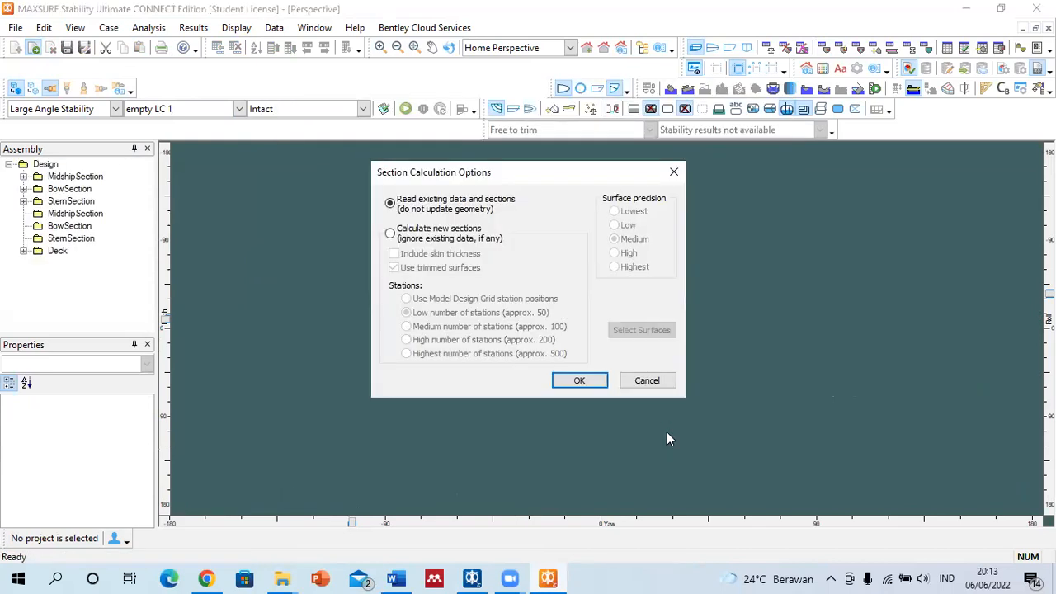
{"action": "left_click", "coordinate": [579, 381]}
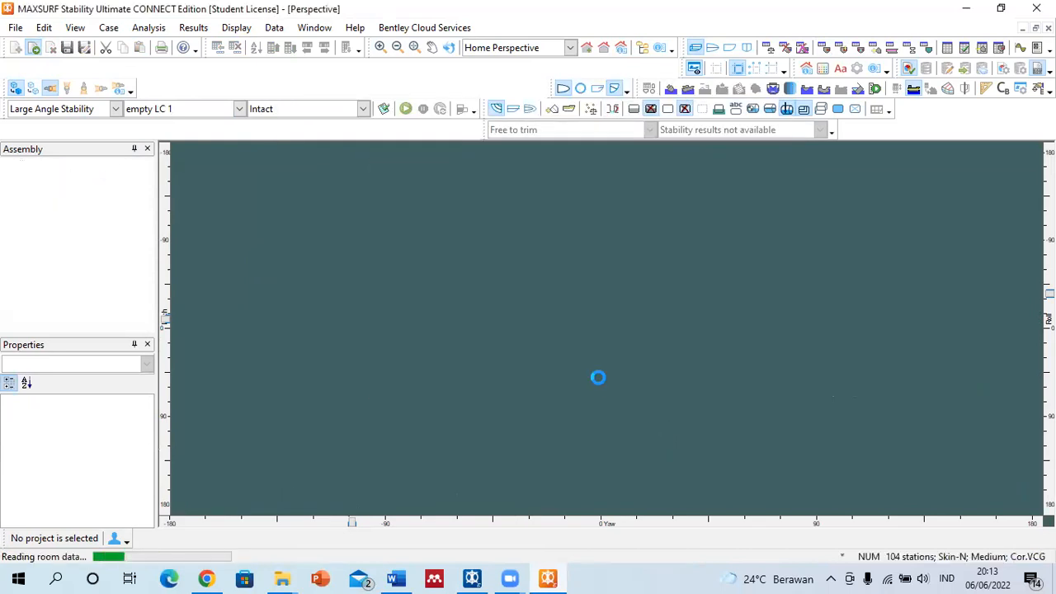
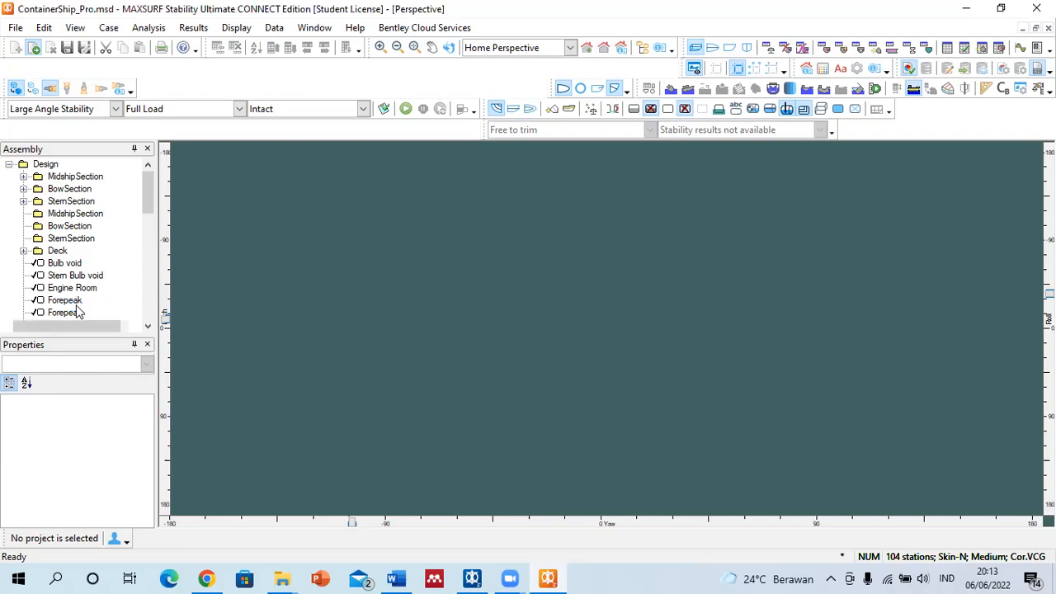
Select the Forepeak room, clear the selection, and inspect the container ship in body plan, plan and perspective views.
{"action": "left_click", "coordinate": [75, 304]}
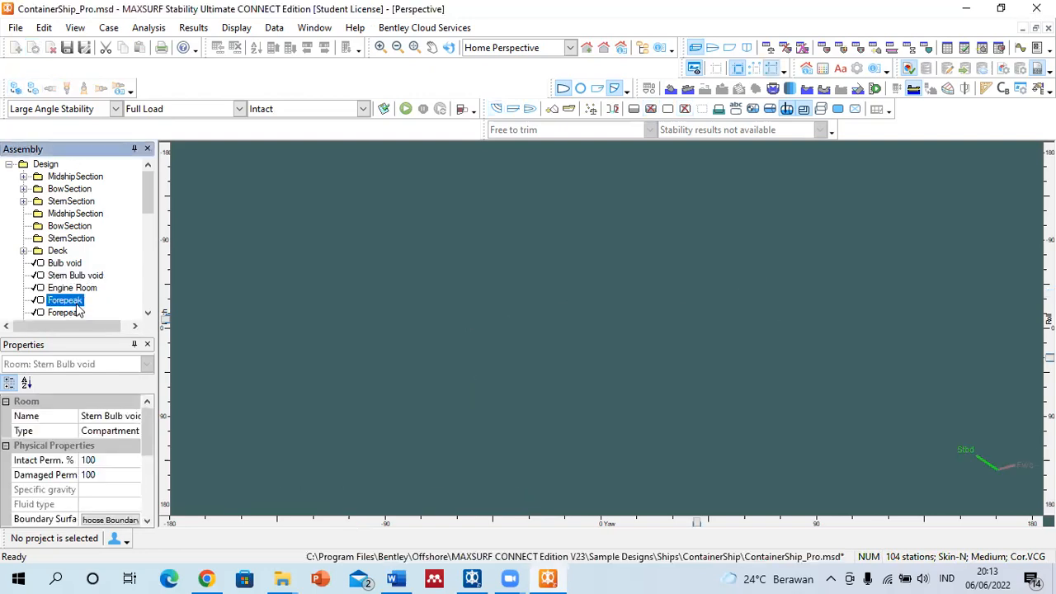
{"action": "left_click", "coordinate": [748, 219]}
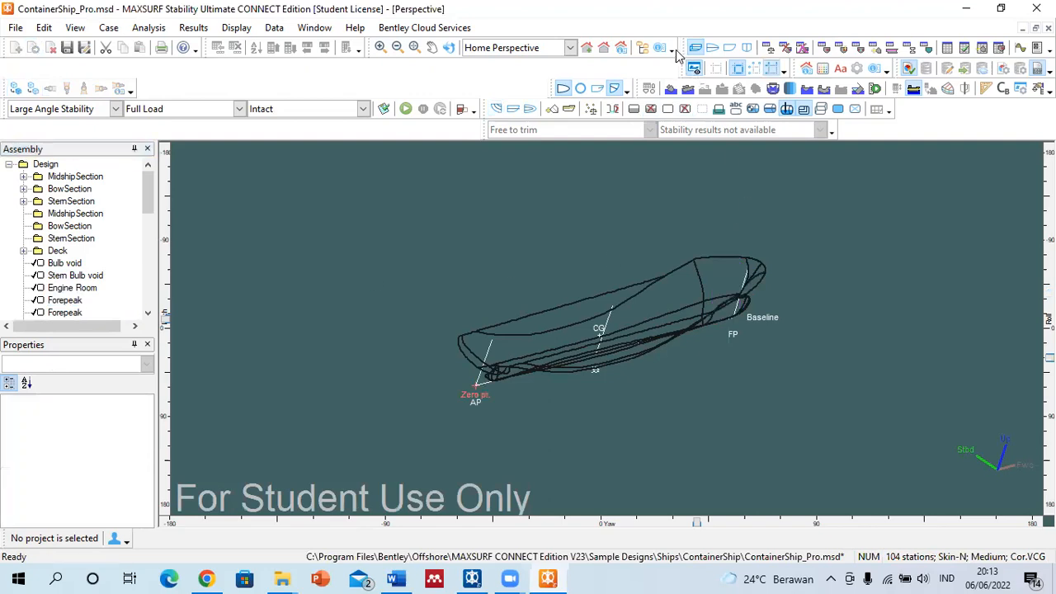
{"action": "left_click", "coordinate": [747, 49]}
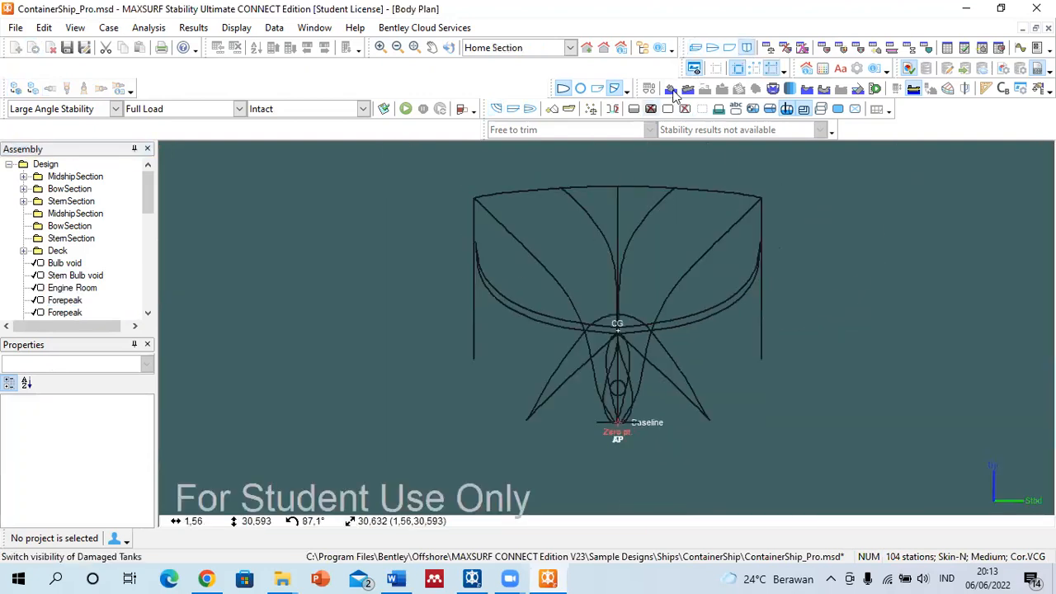
{"action": "left_click", "coordinate": [714, 49]}
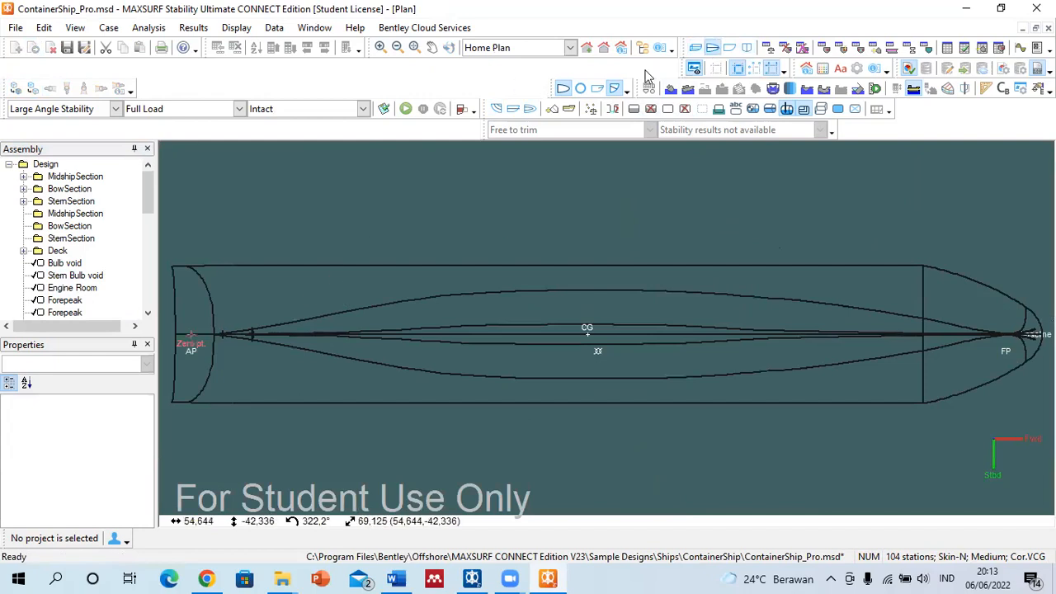
{"action": "left_click", "coordinate": [712, 49]}
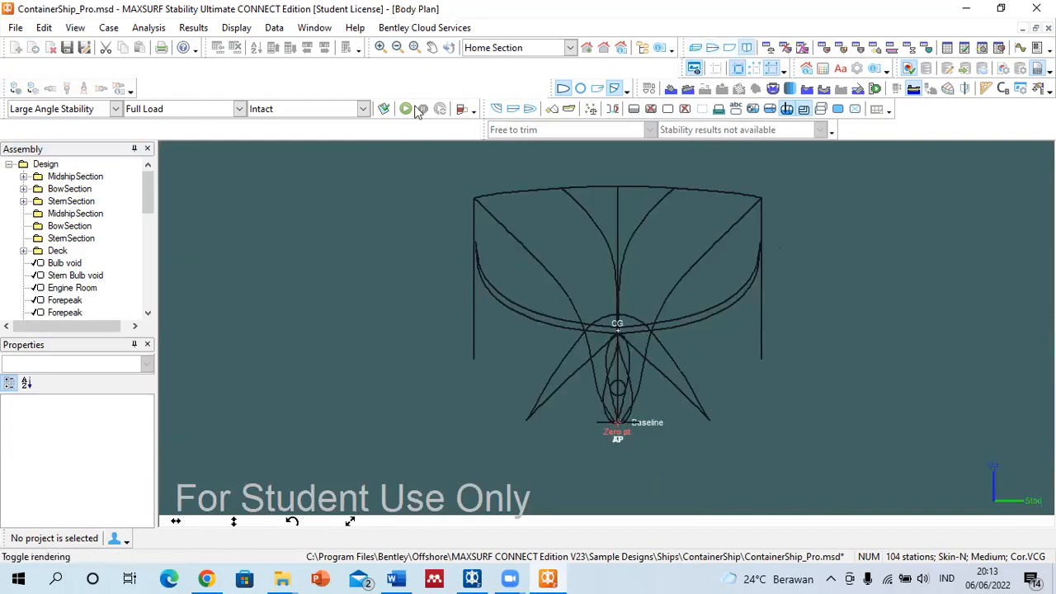
{"action": "left_click", "coordinate": [696, 47]}
Rotate the container ship in perspective and inspect its hull with rendering on, then restore the wireframe display.
{"action": "scroll", "coordinate": [542, 241], "scroll_direction": "down", "scroll_amount": 4}
{"action": "left_click_drag", "start_coordinate": [1049, 357], "coordinate": [1049, 313]}
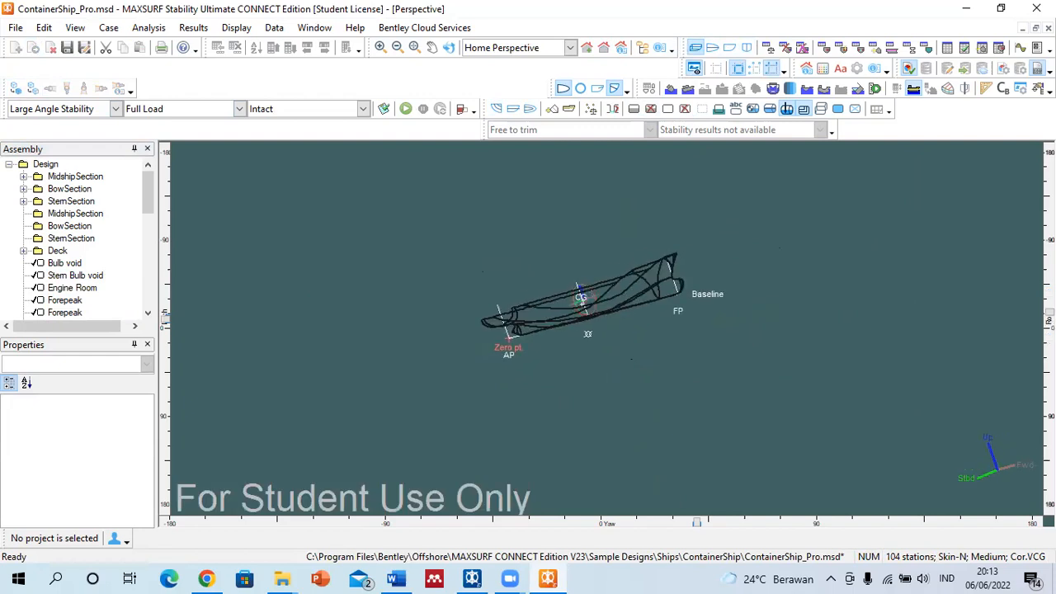
{"action": "left_click", "coordinate": [17, 88]}
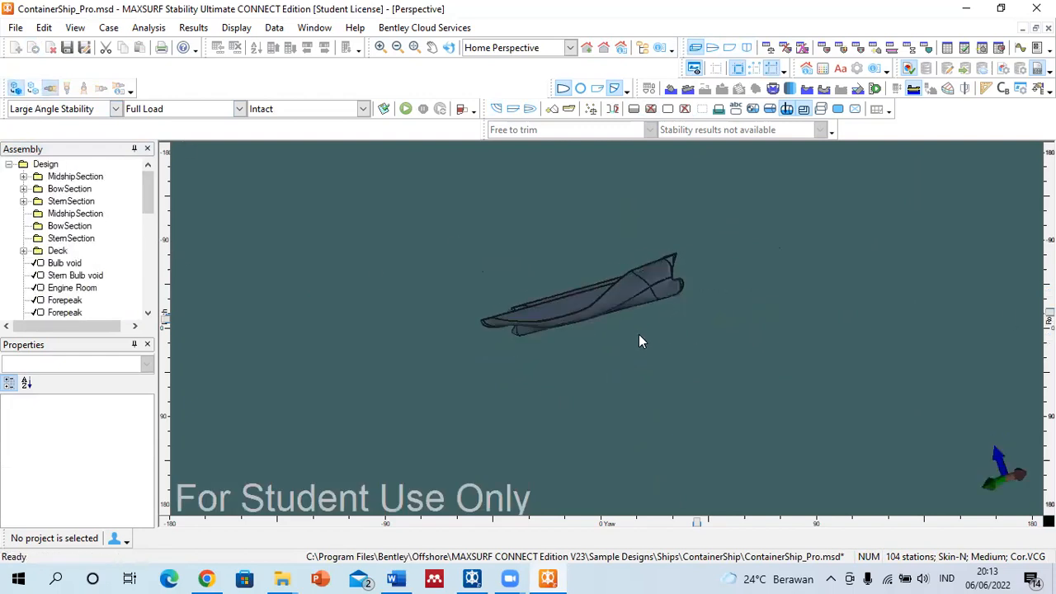
{"action": "scroll", "coordinate": [638, 334], "scroll_direction": "up", "scroll_amount": 4}
{"action": "left_click", "coordinate": [17, 88]}
Check the container ship's room definition table, then return to the body plan and turn on four more display elements.
{"action": "left_click", "coordinate": [825, 47]}
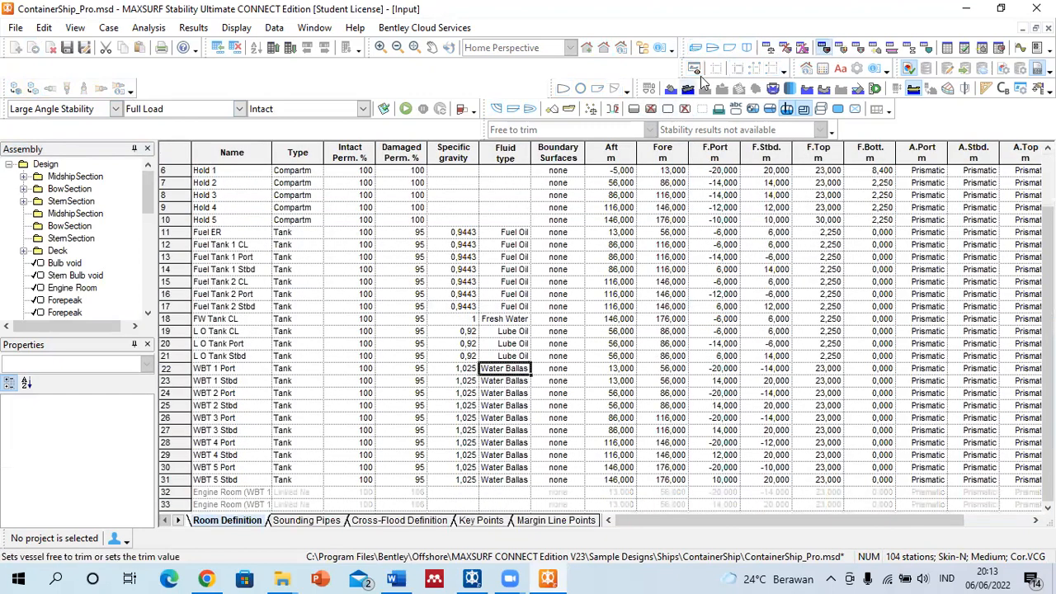
{"action": "left_click", "coordinate": [745, 48]}
{"action": "left_click", "coordinate": [754, 109]}
{"action": "left_click", "coordinate": [770, 109]}
{"action": "left_click", "coordinate": [820, 110]}
{"action": "left_click", "coordinate": [838, 110]}
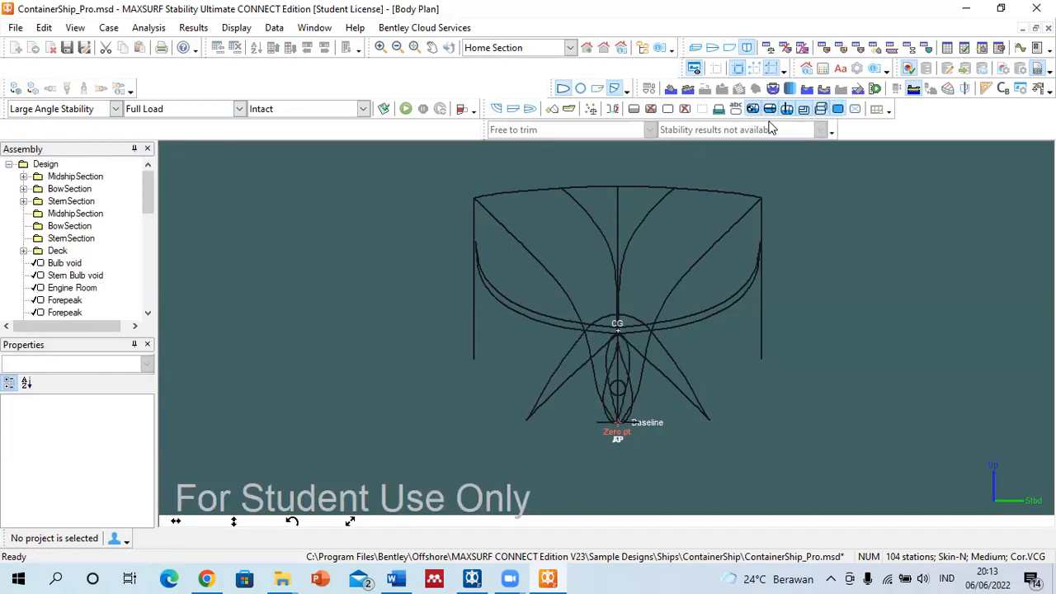
Set the analysis loadcase to Ballast and show its loadcase table, keeping the Large Angle Stability analysis.
{"action": "left_click", "coordinate": [117, 109]}
{"action": "left_click", "coordinate": [116, 109]}
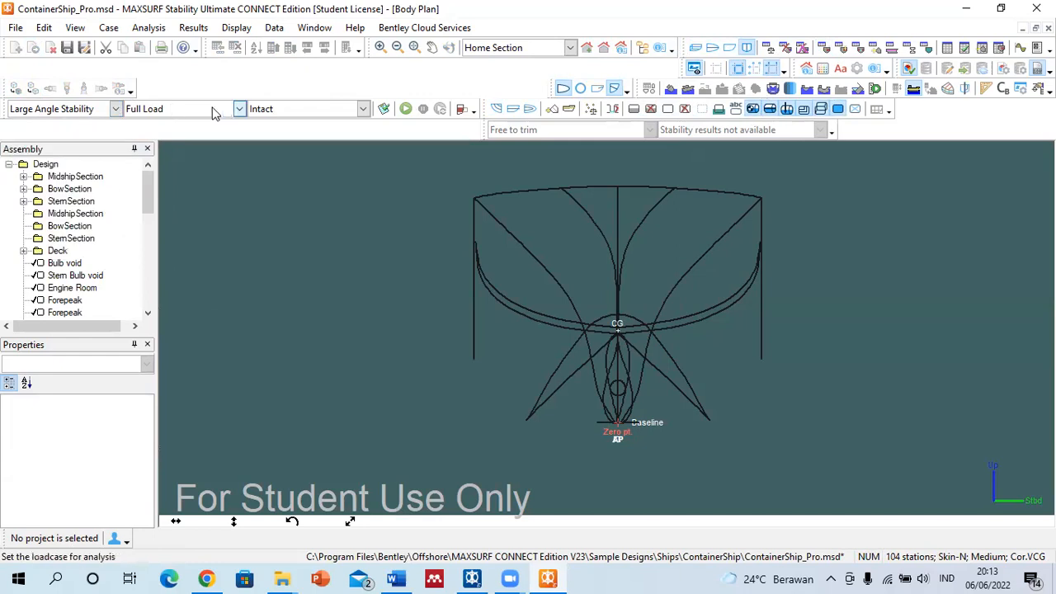
{"action": "left_click", "coordinate": [239, 109]}
{"action": "left_click", "coordinate": [200, 137]}
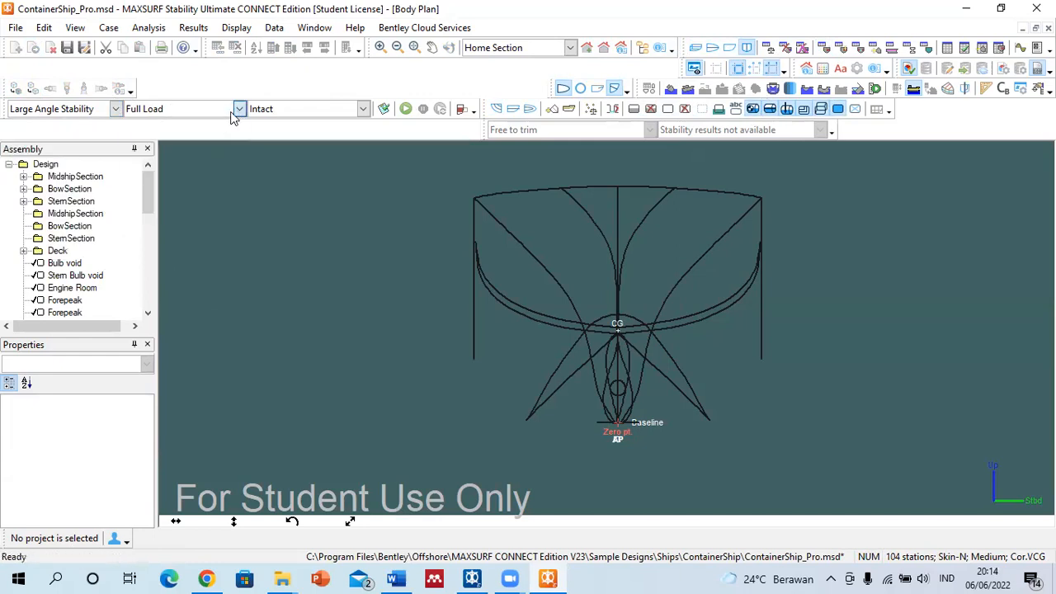
{"action": "left_click", "coordinate": [239, 109]}
{"action": "left_click", "coordinate": [363, 199]}
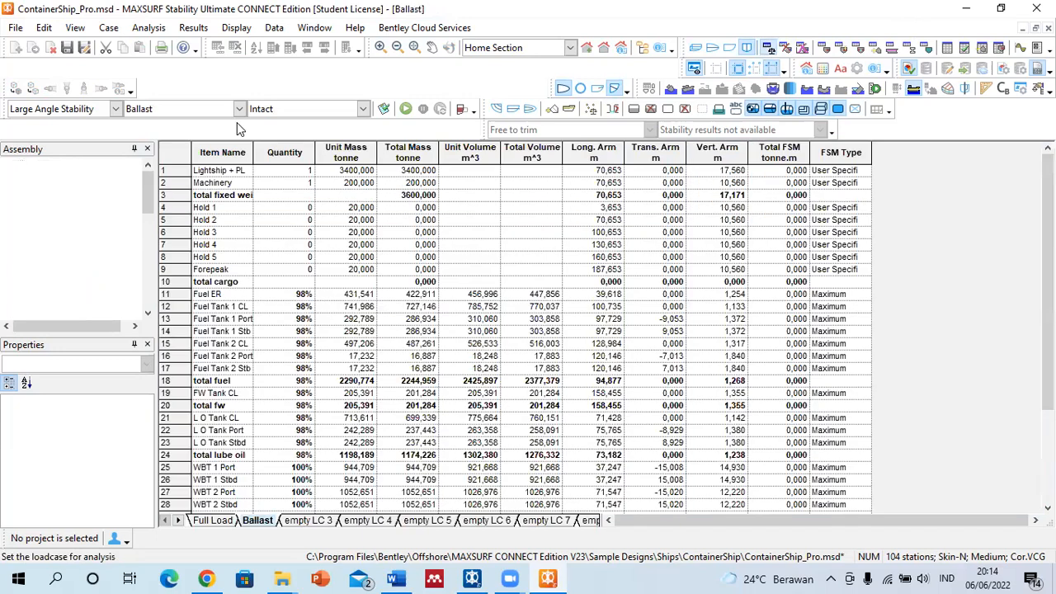
Switch the loadcase to Full Load and back to Ballast to compare hold quantities and tank fill levels.
{"action": "left_click", "coordinate": [240, 109]}
{"action": "left_click", "coordinate": [205, 134]}
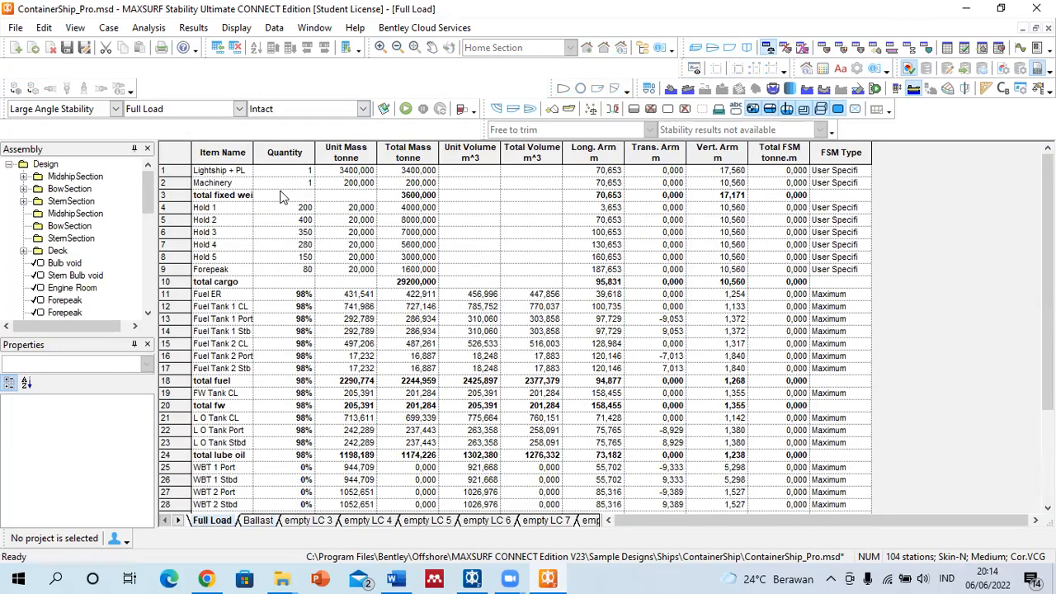
{"action": "left_click", "coordinate": [239, 109]}
{"action": "left_click", "coordinate": [186, 133]}
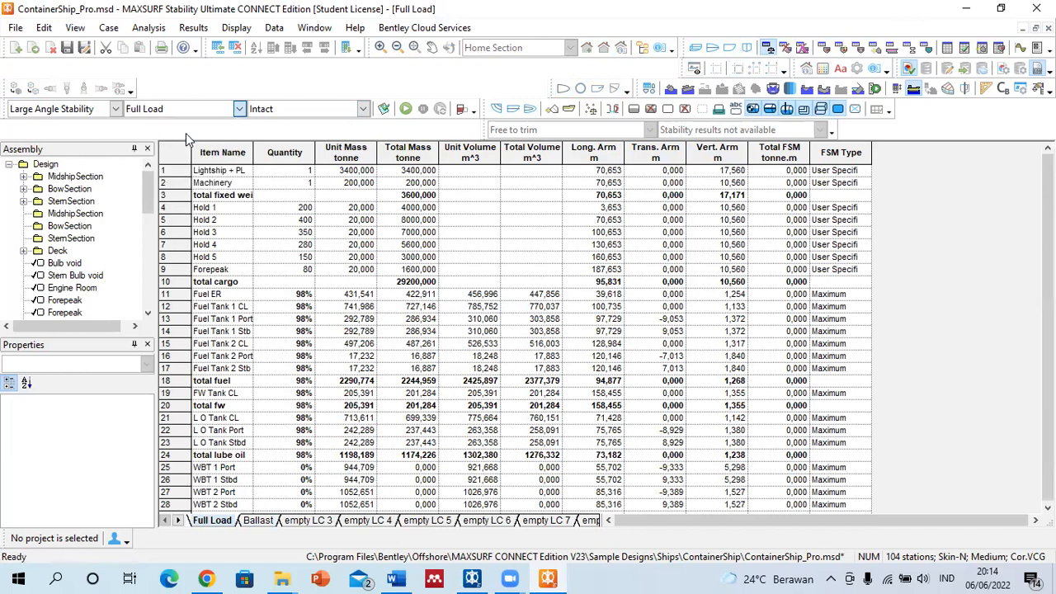
{"action": "scroll", "coordinate": [307, 314], "scroll_direction": "down", "scroll_amount": 3}
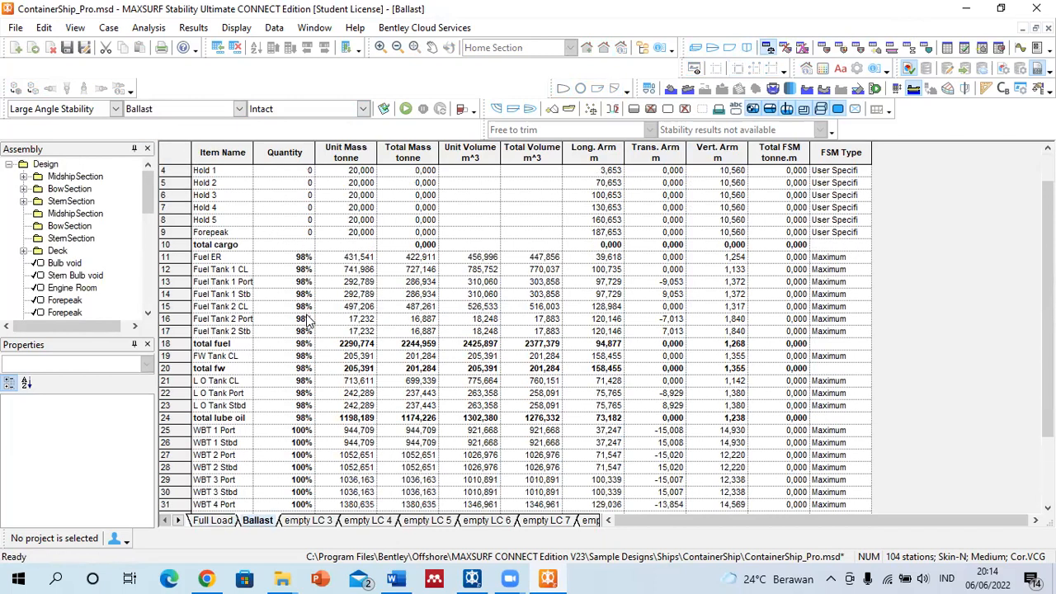
Review the whole Full Load loadcase table, from the ballast tanks and loadcase totals back to the cargo holds.
{"action": "left_click", "coordinate": [239, 109]}
{"action": "left_click", "coordinate": [204, 126]}
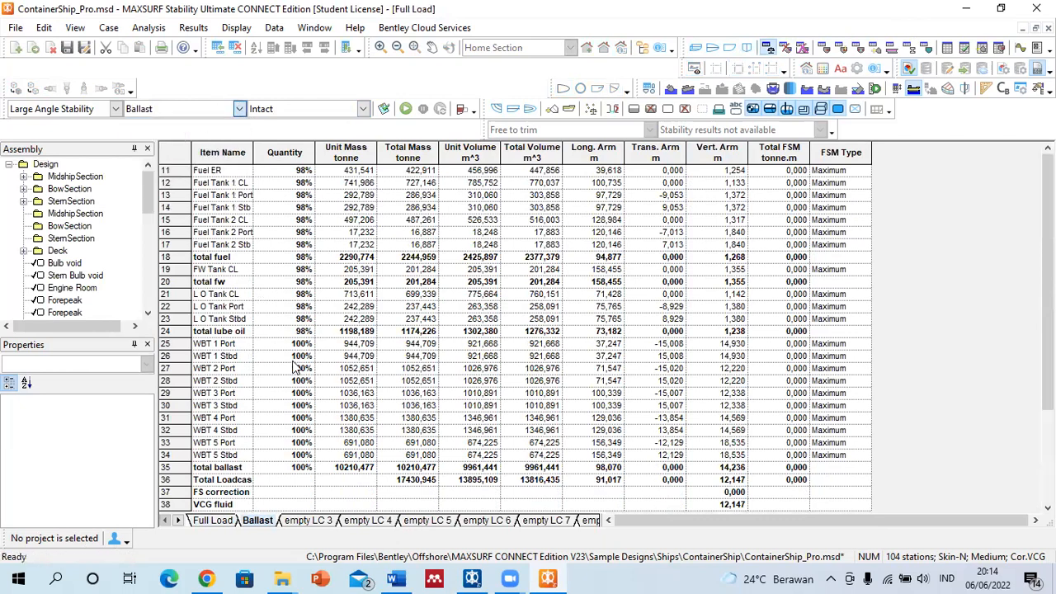
{"action": "scroll", "coordinate": [294, 359], "scroll_direction": "down", "scroll_amount": 3}
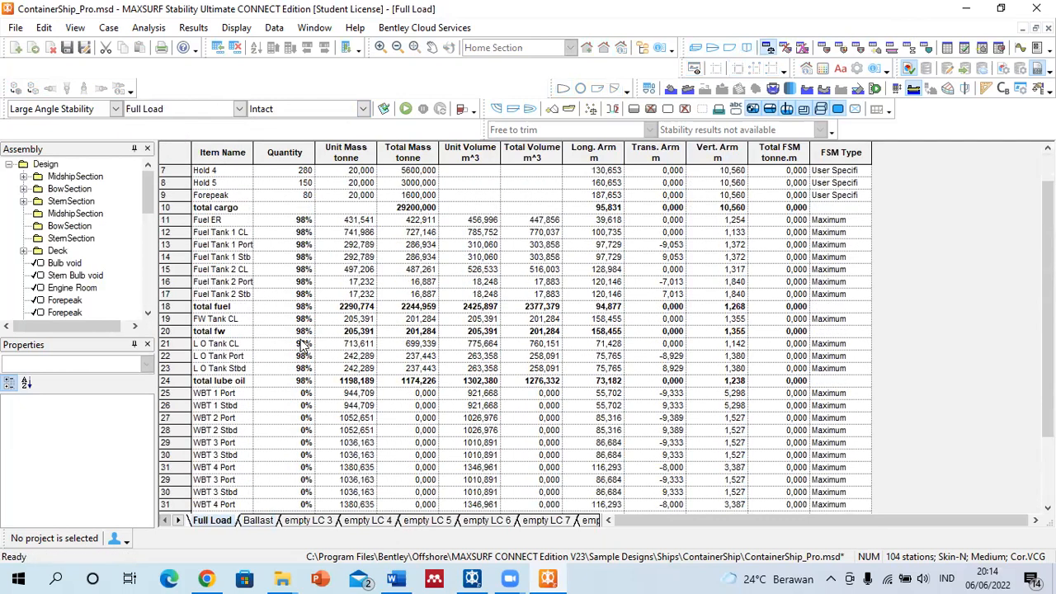
{"action": "scroll", "coordinate": [247, 368], "scroll_direction": "down", "scroll_amount": 1}
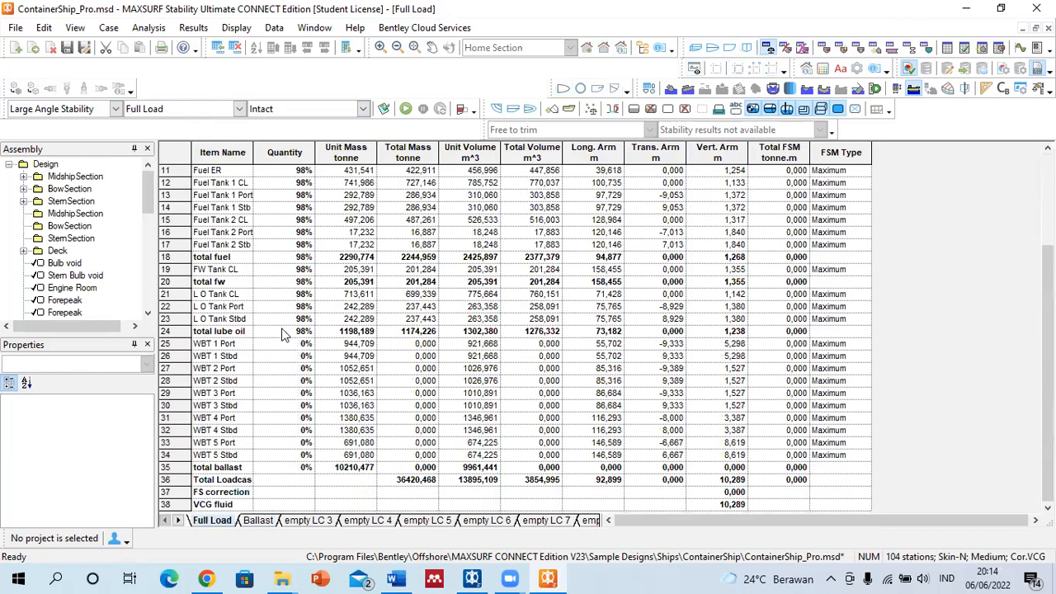
{"action": "scroll", "coordinate": [407, 289], "scroll_direction": "up", "scroll_amount": 4}
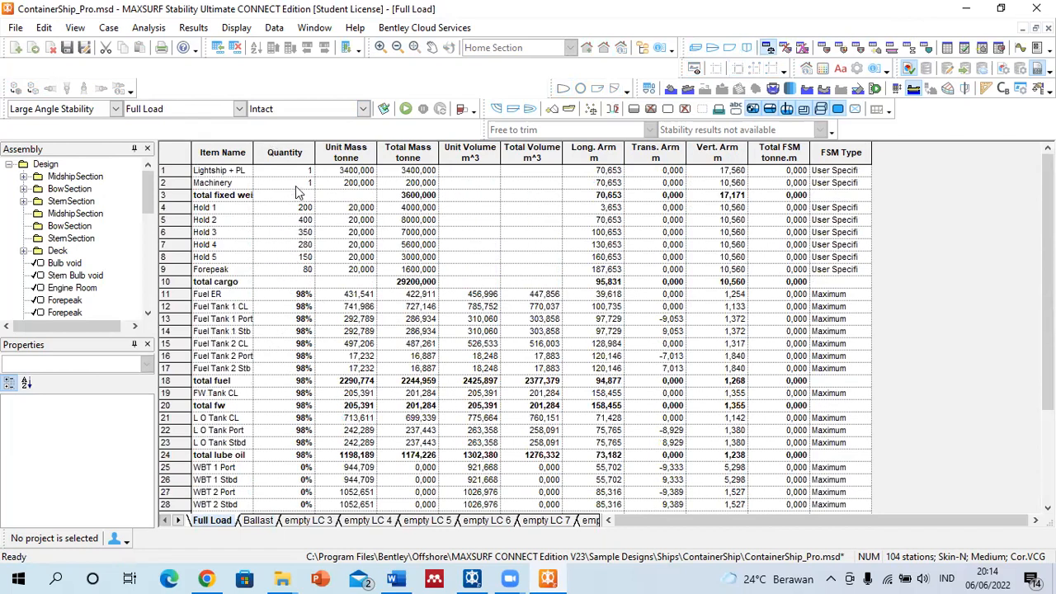
Make Ballast the current loadcase and select the Hold 1 quantity at the start of its cargo items.
{"action": "left_click", "coordinate": [240, 109]}
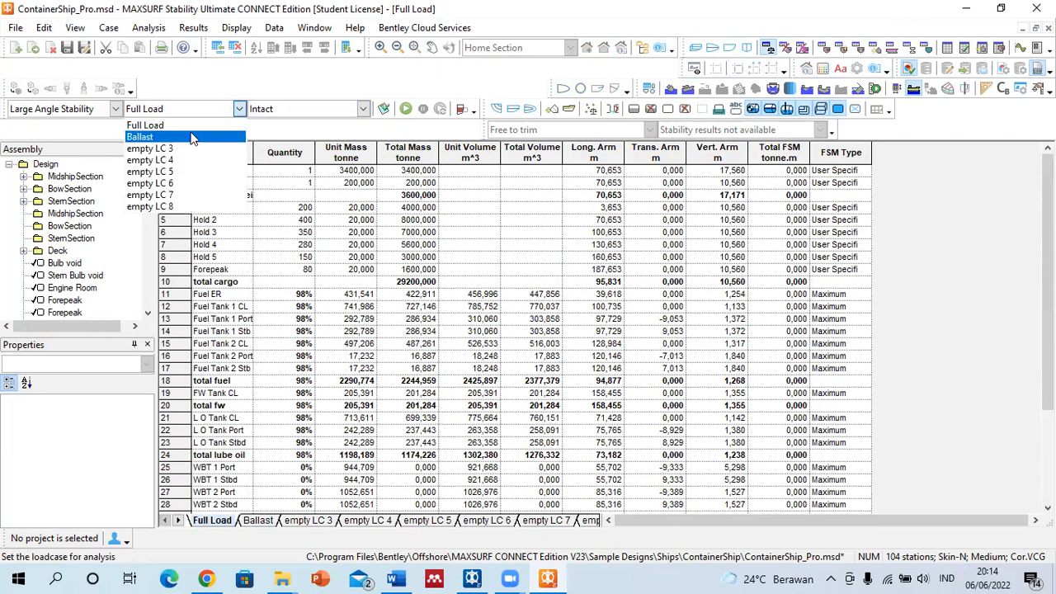
{"action": "left_click", "coordinate": [192, 137]}
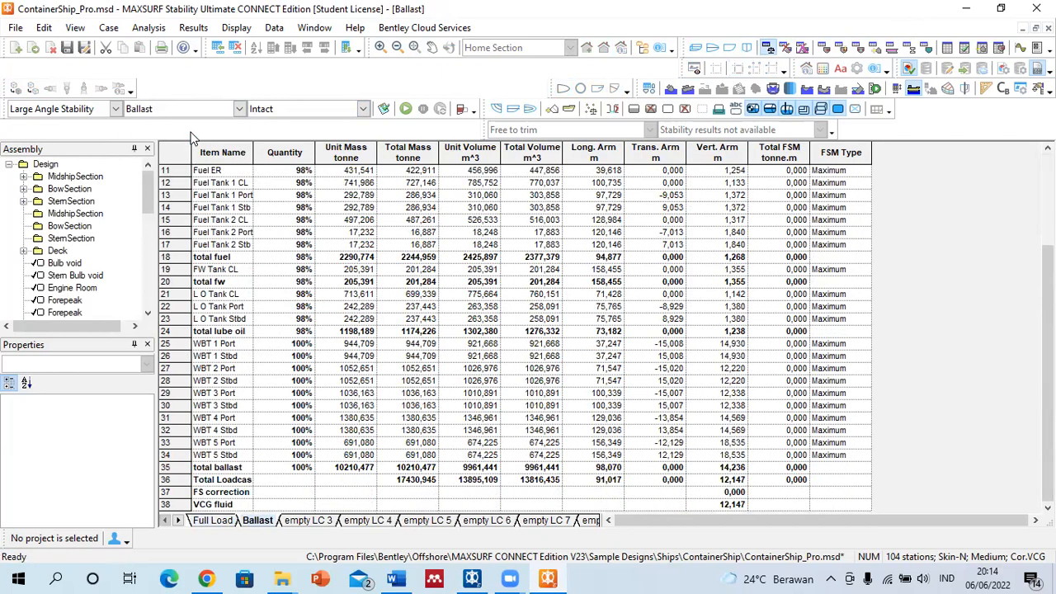
{"action": "scroll", "coordinate": [307, 293], "scroll_direction": "up", "scroll_amount": 4}
{"action": "left_click", "coordinate": [289, 214]}
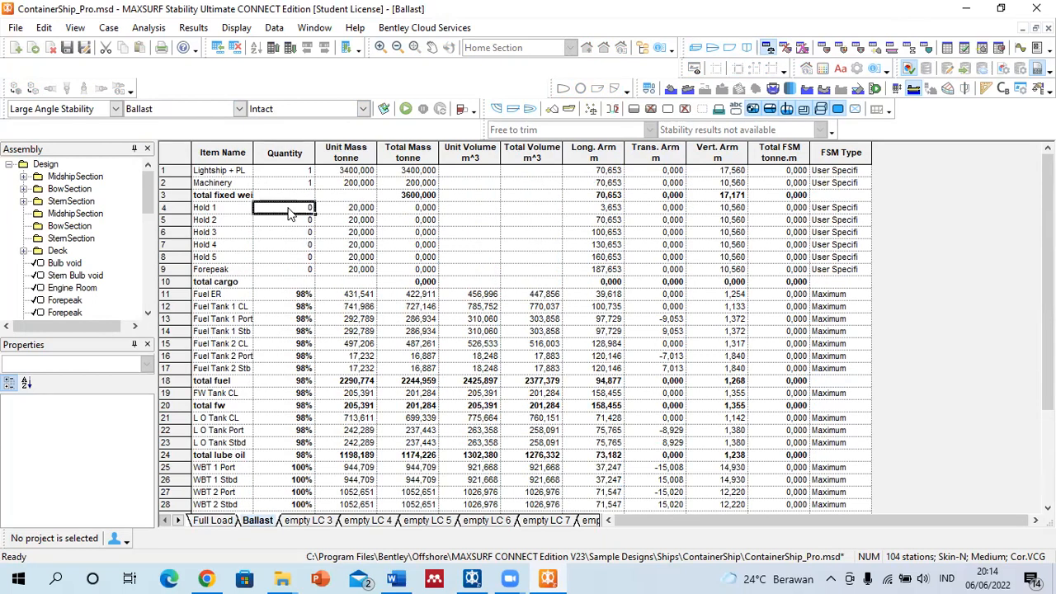
Review the remaining Ballast loadcase items down to the loadcase totals, keeping the design open.
{"action": "scroll", "coordinate": [436, 241], "scroll_direction": "down", "scroll_amount": 4}
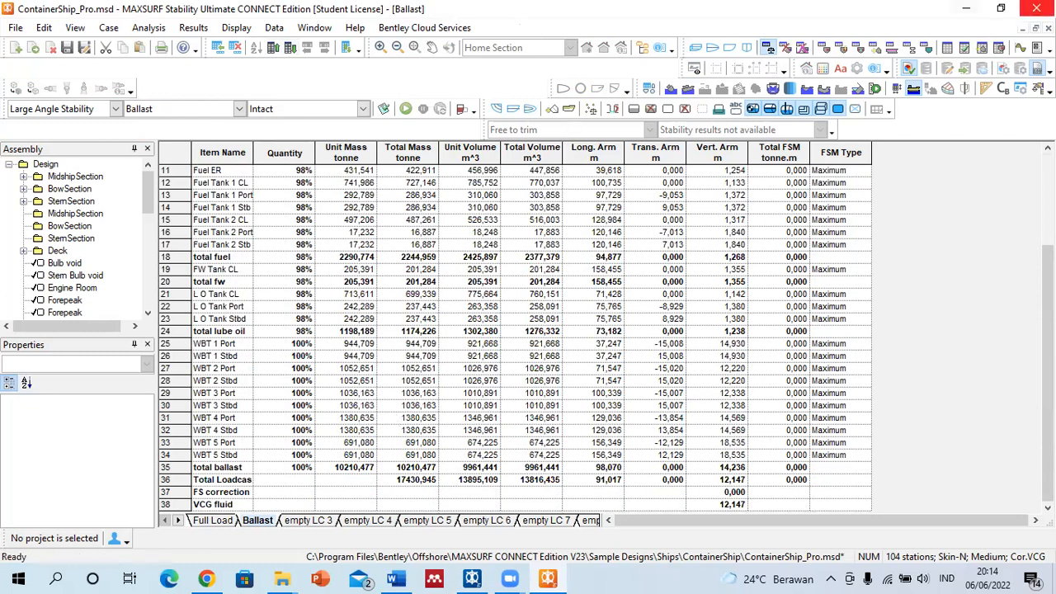
{"action": "left_click", "coordinate": [509, 576]}
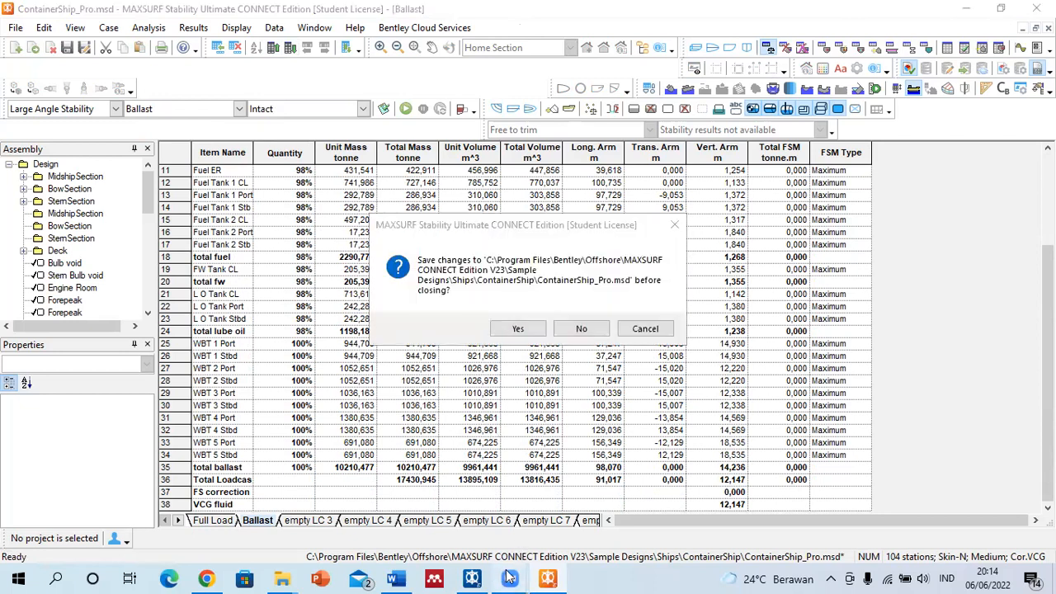
{"action": "left_click", "coordinate": [675, 224]}
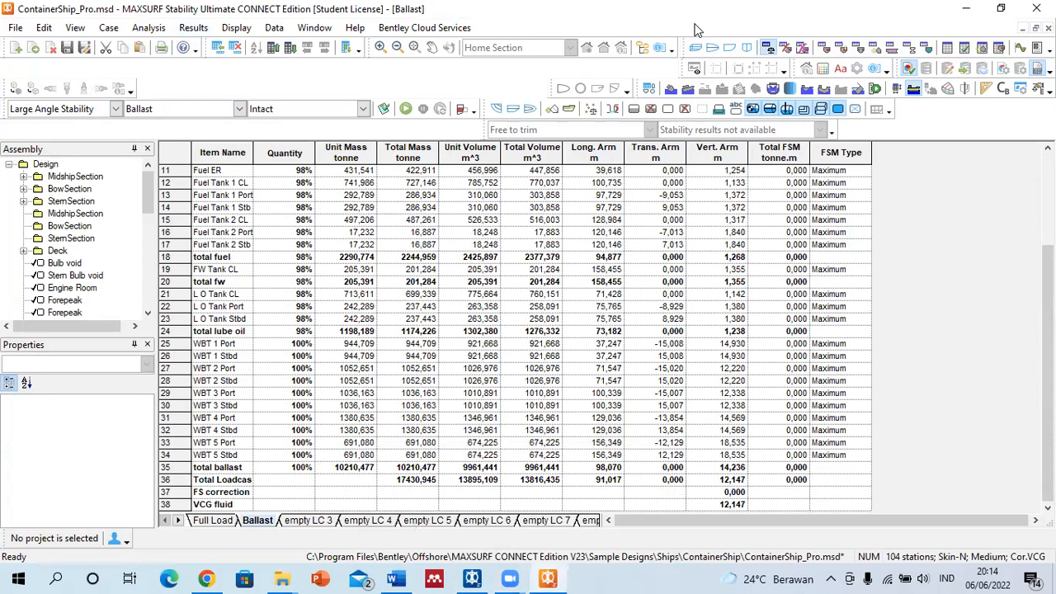
Close the Ballast loadcase, the Full Load loadcase and the ContainerShip_Pro.msd design without saving any changes.
{"action": "left_click", "coordinate": [52, 49]}
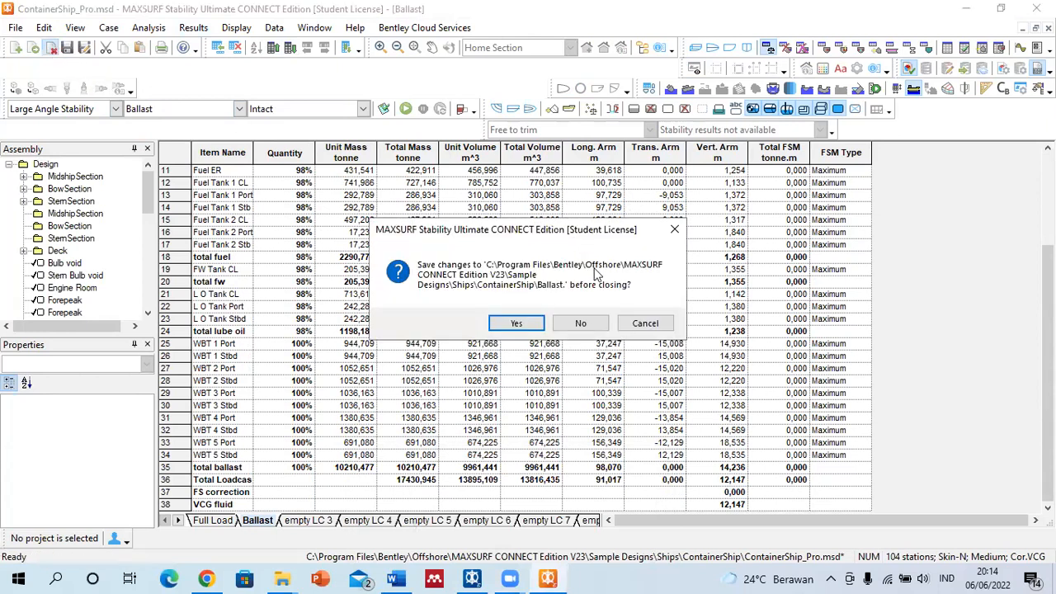
{"action": "left_click", "coordinate": [580, 324]}
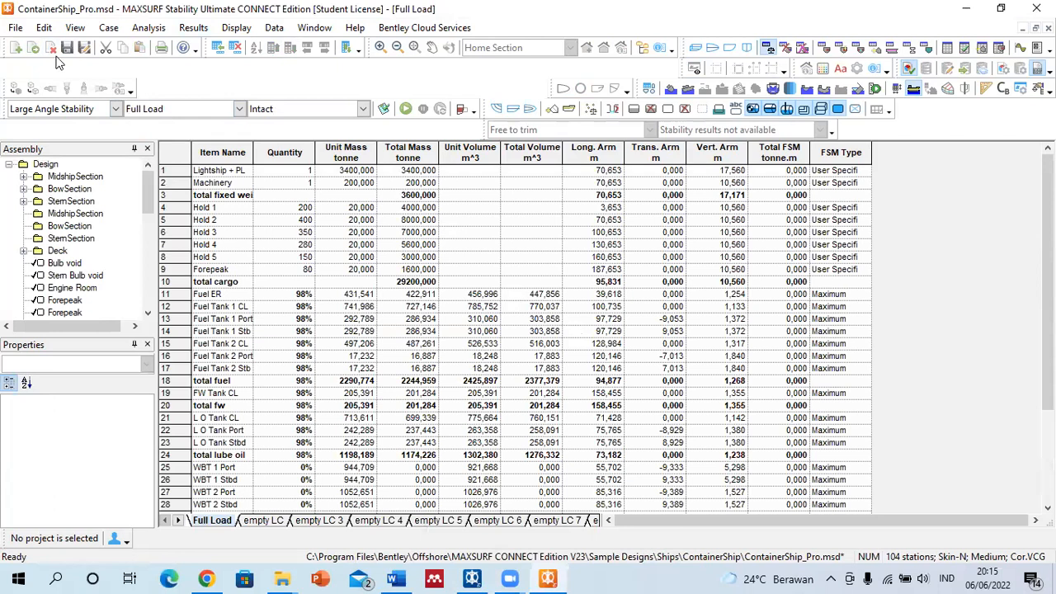
{"action": "left_click", "coordinate": [52, 48]}
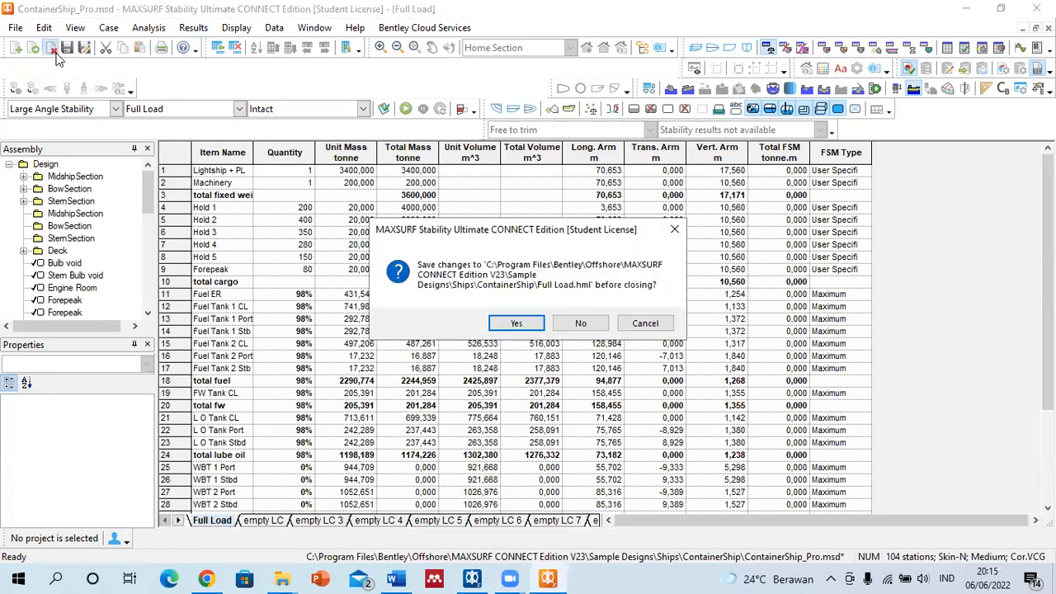
{"action": "left_click", "coordinate": [560, 323]}
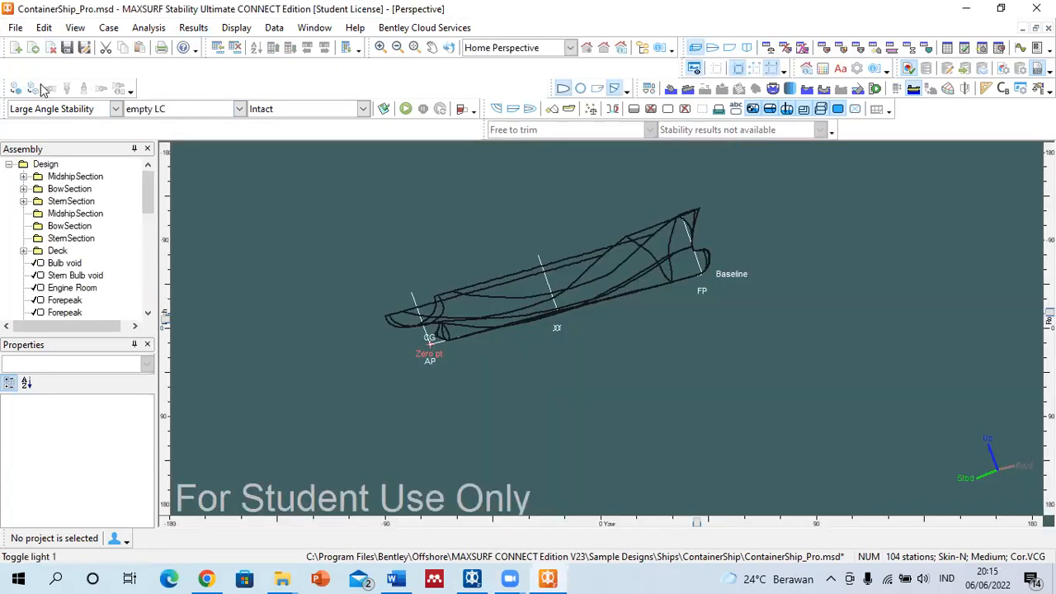
{"action": "left_click", "coordinate": [51, 48]}
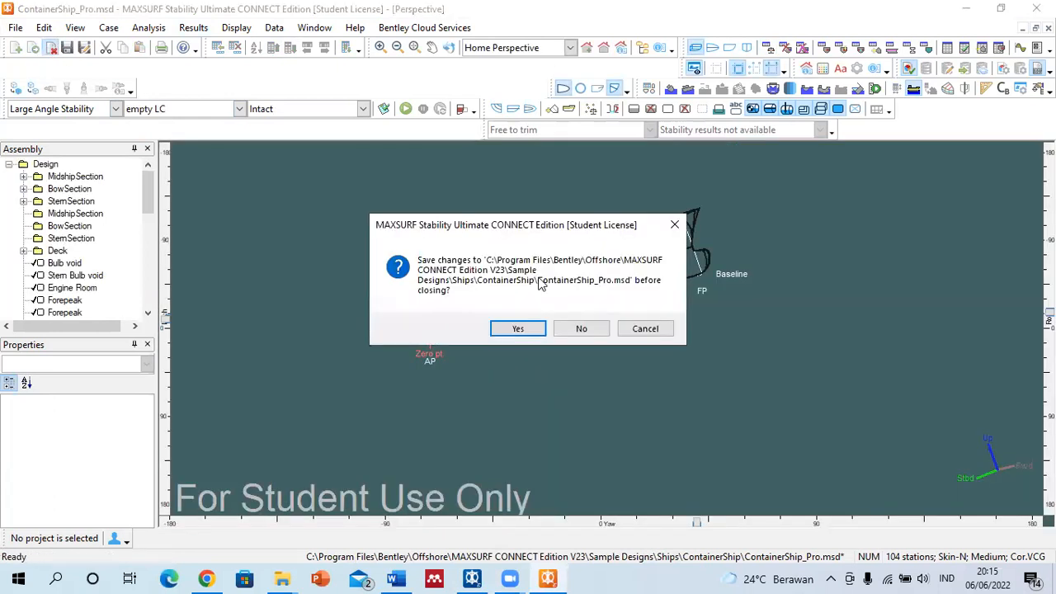
{"action": "left_click", "coordinate": [579, 328]}
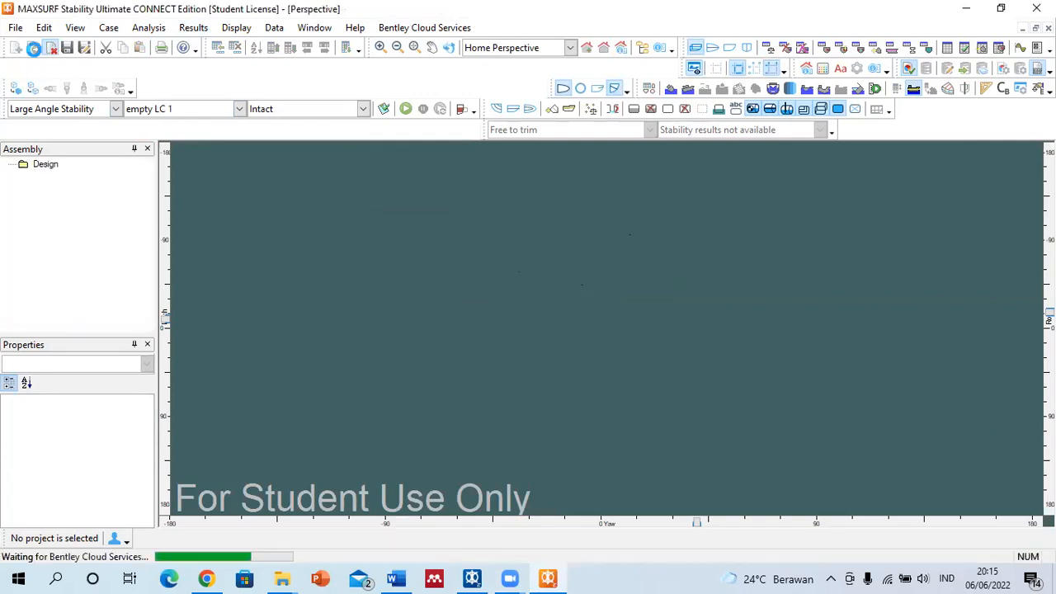
Start opening a design with all file types listed and go up from ContainerShip to the Sample Designs folder.
{"action": "left_click", "coordinate": [35, 51]}
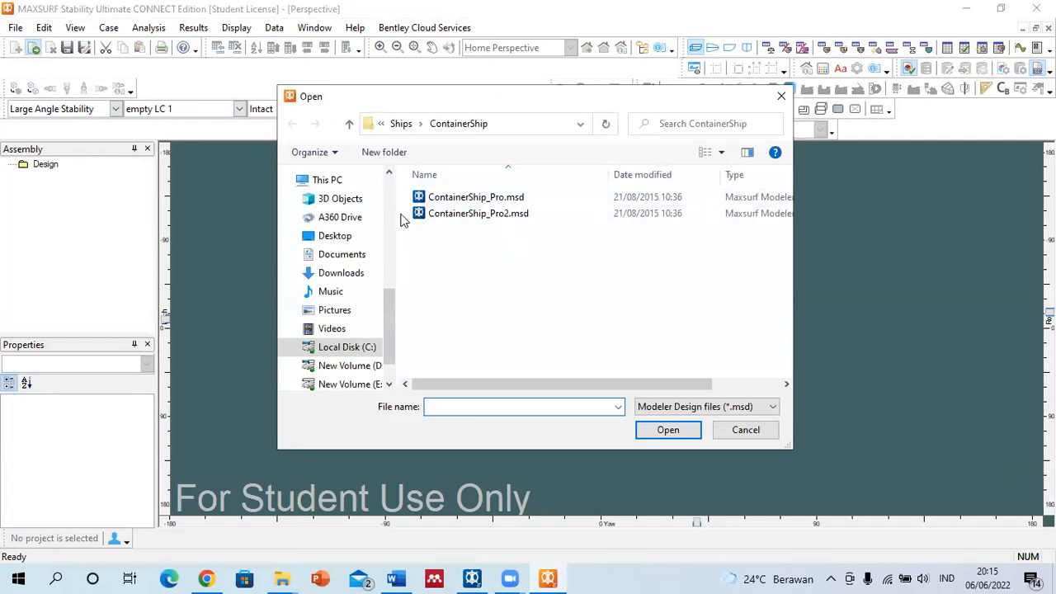
{"action": "left_click", "coordinate": [742, 406]}
{"action": "left_click", "coordinate": [688, 435]}
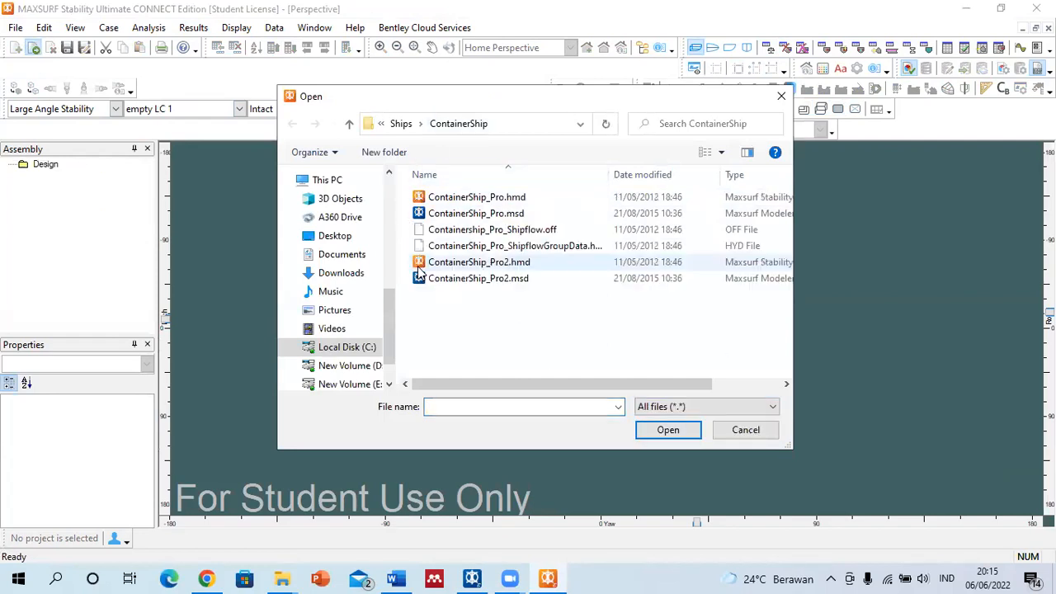
{"action": "left_click", "coordinate": [401, 123]}
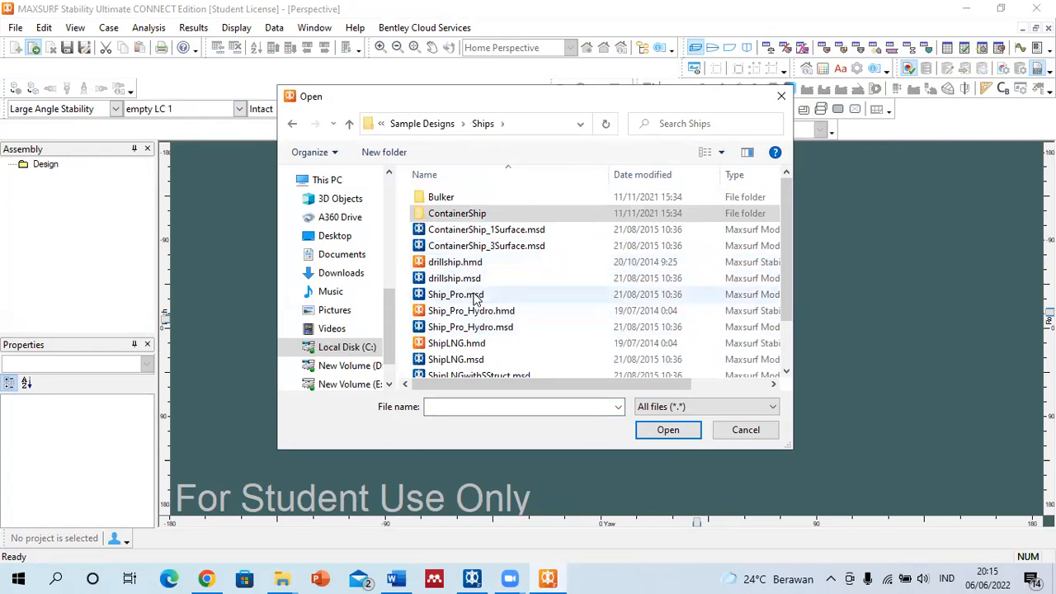
{"action": "scroll", "coordinate": [472, 268], "scroll_direction": "down", "scroll_amount": 1}
{"action": "scroll", "coordinate": [472, 269], "scroll_direction": "up", "scroll_amount": 1}
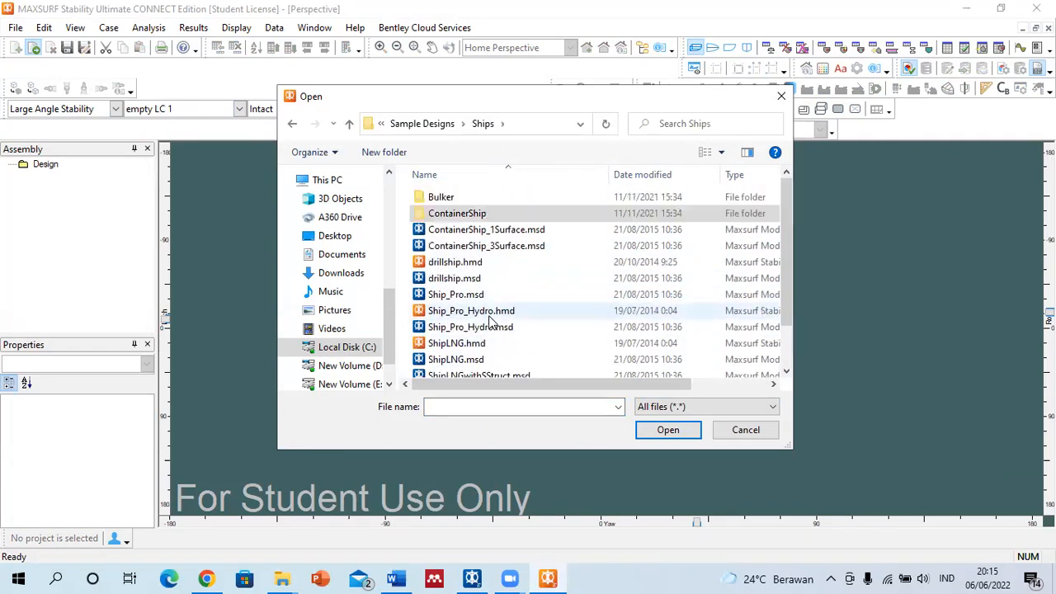
{"action": "left_click", "coordinate": [429, 124]}
Find and open Stability Sample_Workboat.hmd from the Sample Designs folder.
{"action": "scroll", "coordinate": [484, 310], "scroll_direction": "down", "scroll_amount": 5}
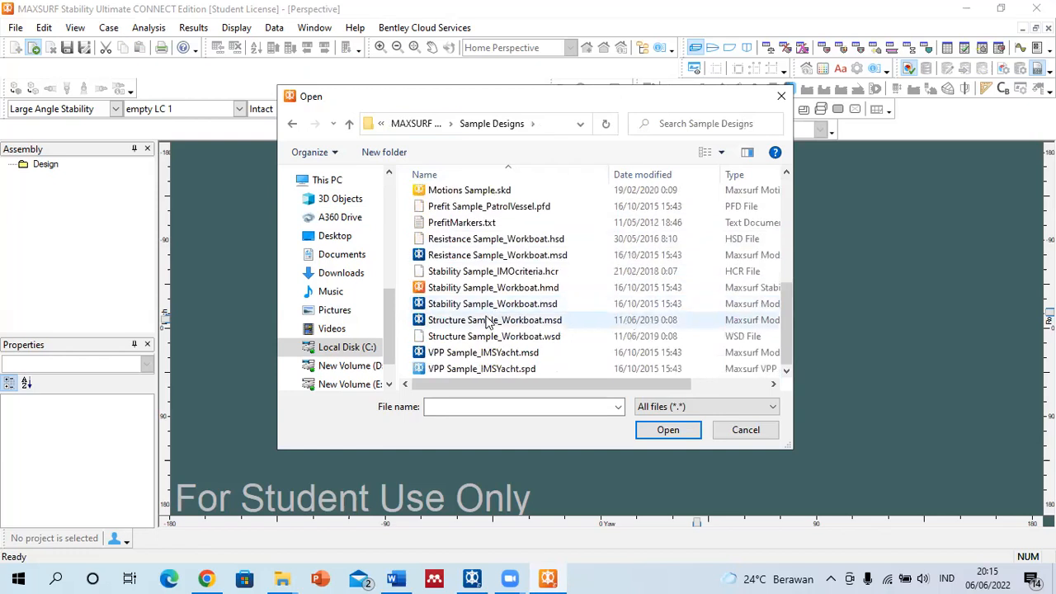
{"action": "scroll", "coordinate": [474, 280], "scroll_direction": "up", "scroll_amount": 2}
{"action": "scroll", "coordinate": [472, 248], "scroll_direction": "up", "scroll_amount": 2}
{"action": "scroll", "coordinate": [474, 240], "scroll_direction": "down", "scroll_amount": 4}
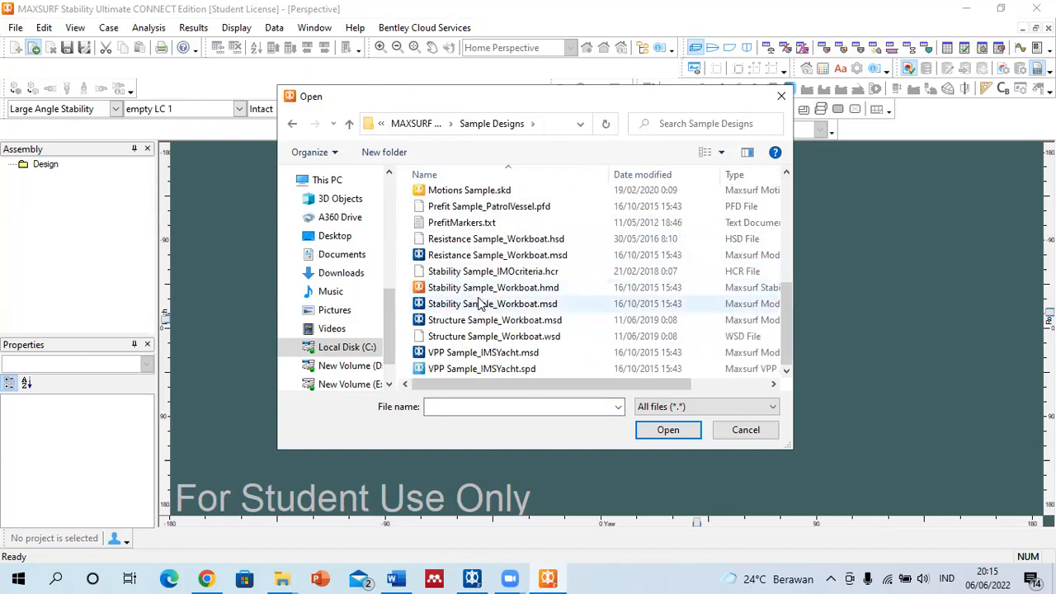
{"action": "scroll", "coordinate": [481, 304], "scroll_direction": "up", "scroll_amount": 1}
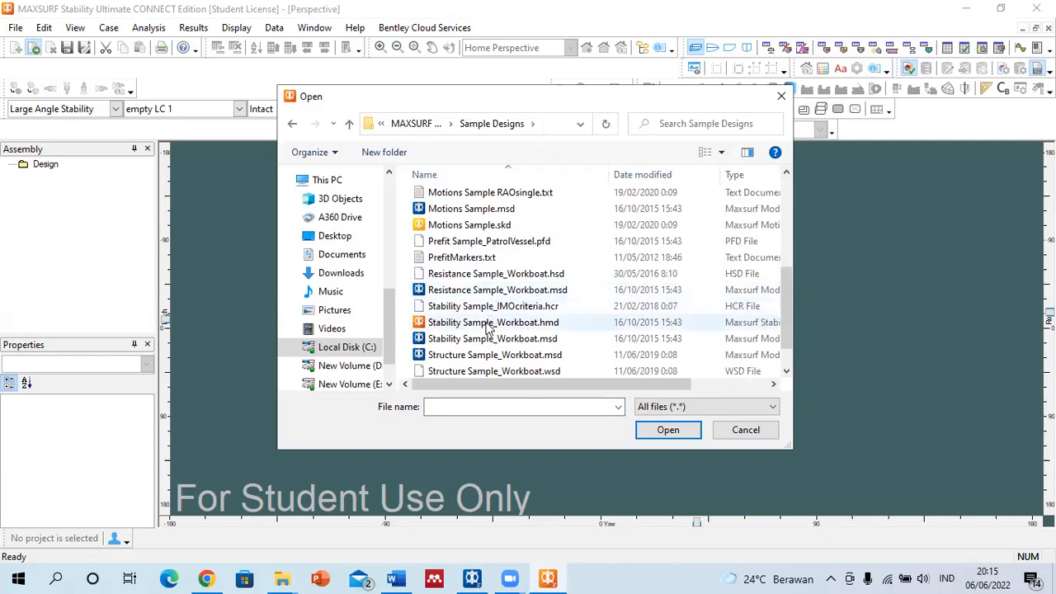
{"action": "left_click", "coordinate": [487, 323]}
{"action": "left_click", "coordinate": [668, 429]}
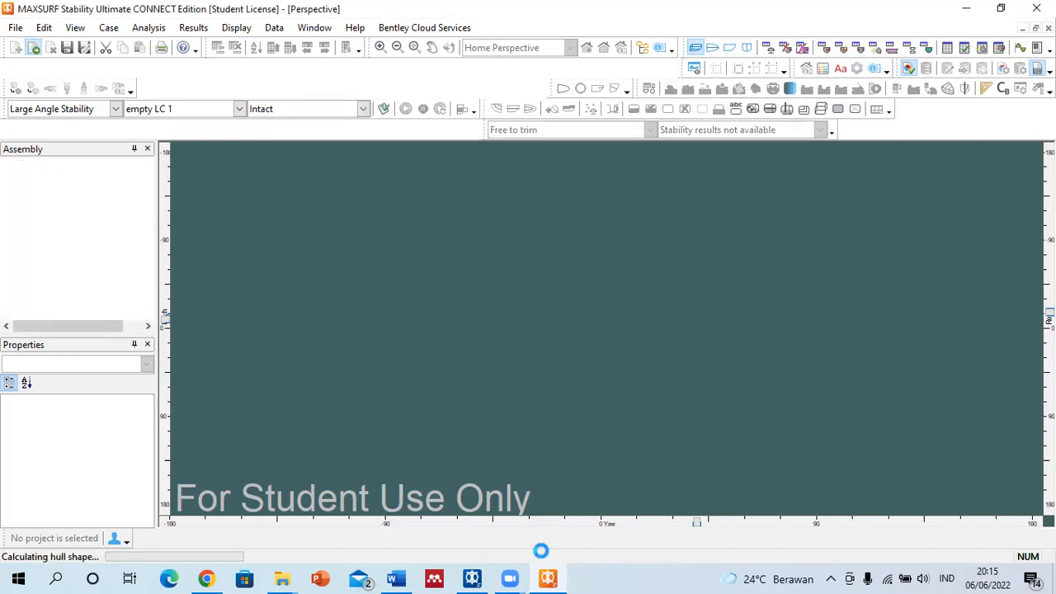
{"action": "left_click", "coordinate": [594, 382]}
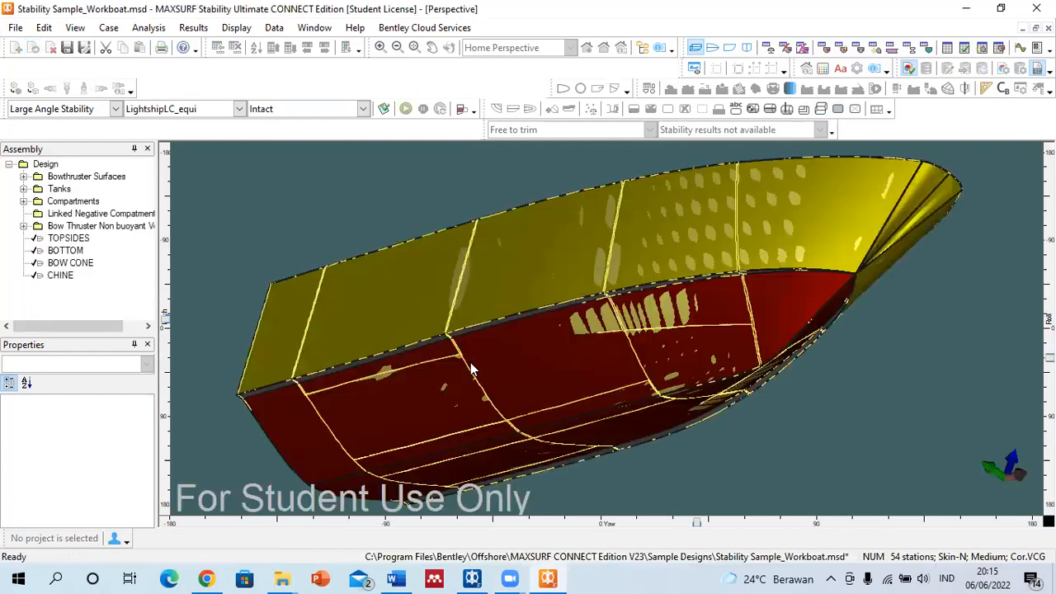
Inspect the workboat hull and its available loadcases, view the Departure loadcase table, and return to the perspective view.
{"action": "left_click_drag", "start_coordinate": [1050, 357], "coordinate": [1050, 334]}
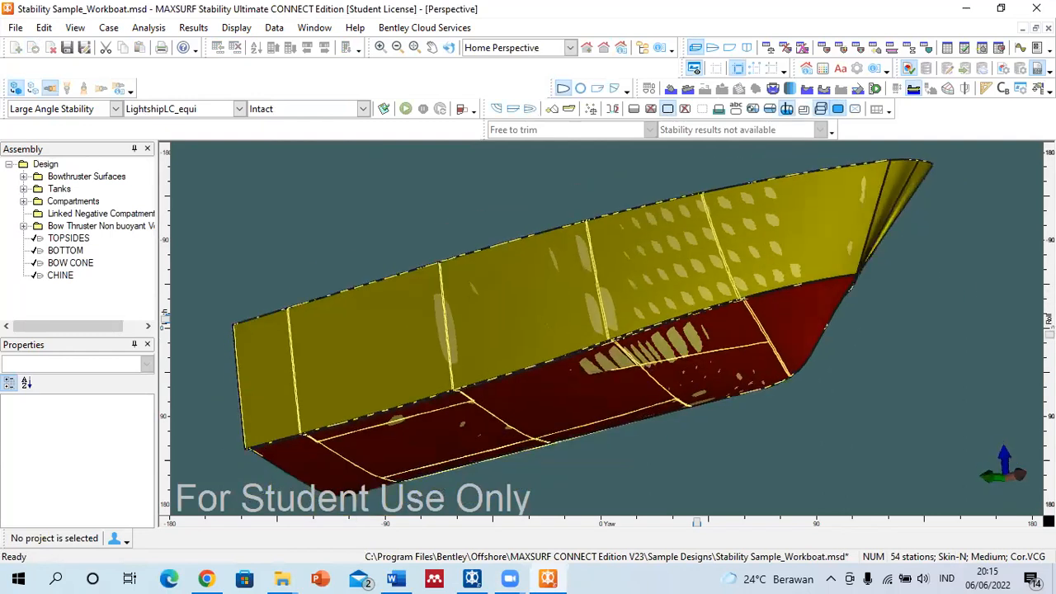
{"action": "scroll", "coordinate": [439, 312], "scroll_direction": "down", "scroll_amount": 3}
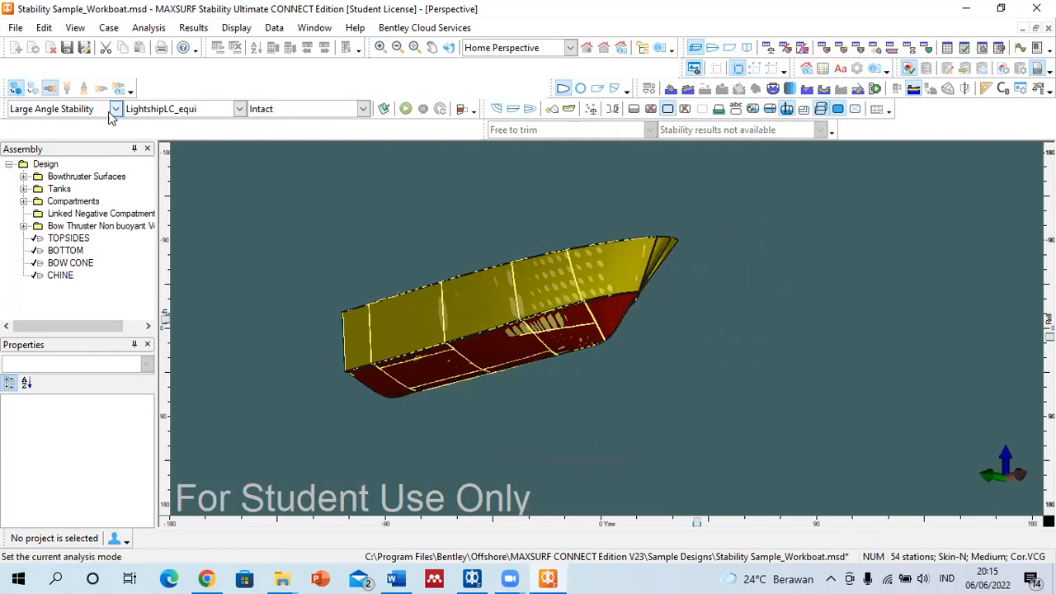
{"action": "left_click", "coordinate": [240, 109]}
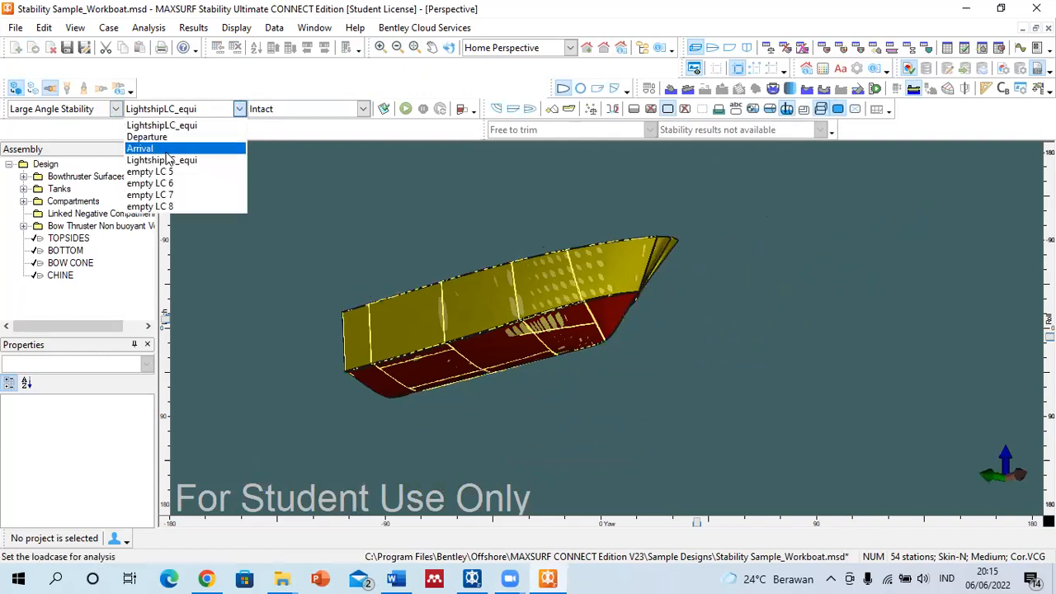
{"action": "left_click", "coordinate": [201, 126]}
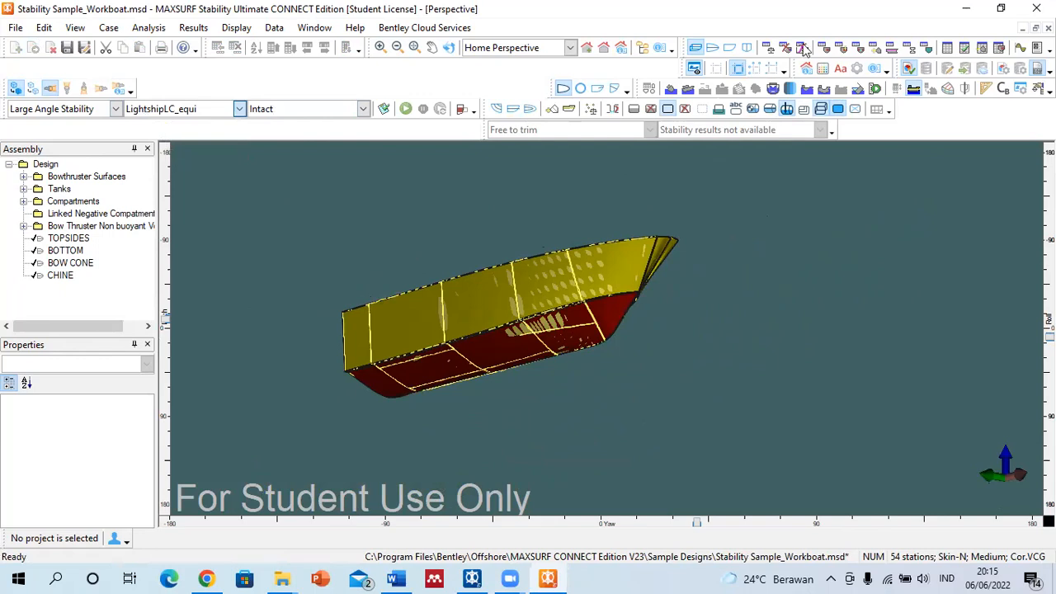
{"action": "left_click", "coordinate": [767, 48]}
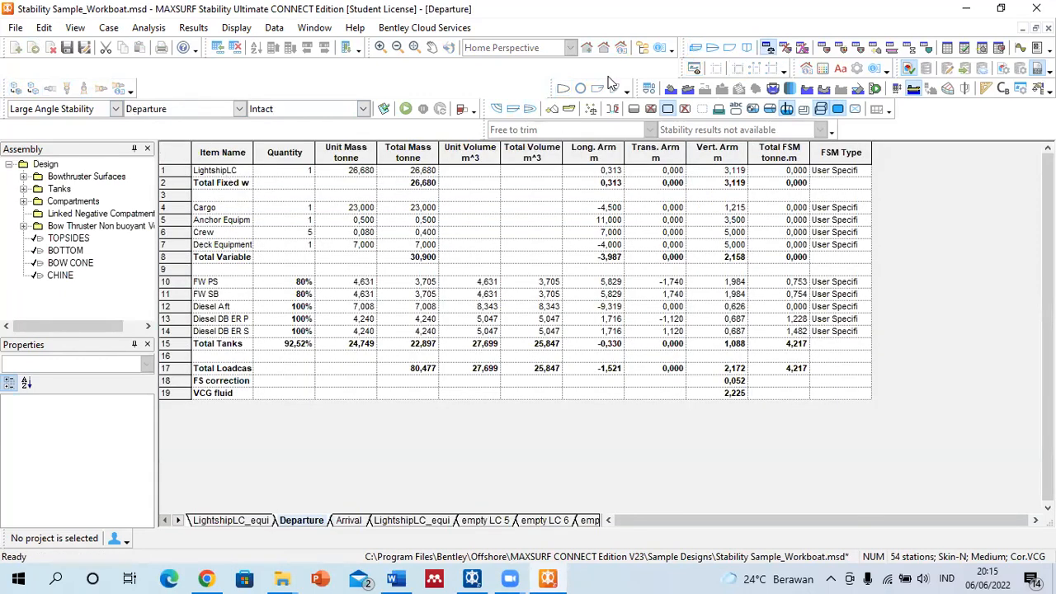
{"action": "left_click", "coordinate": [699, 47]}
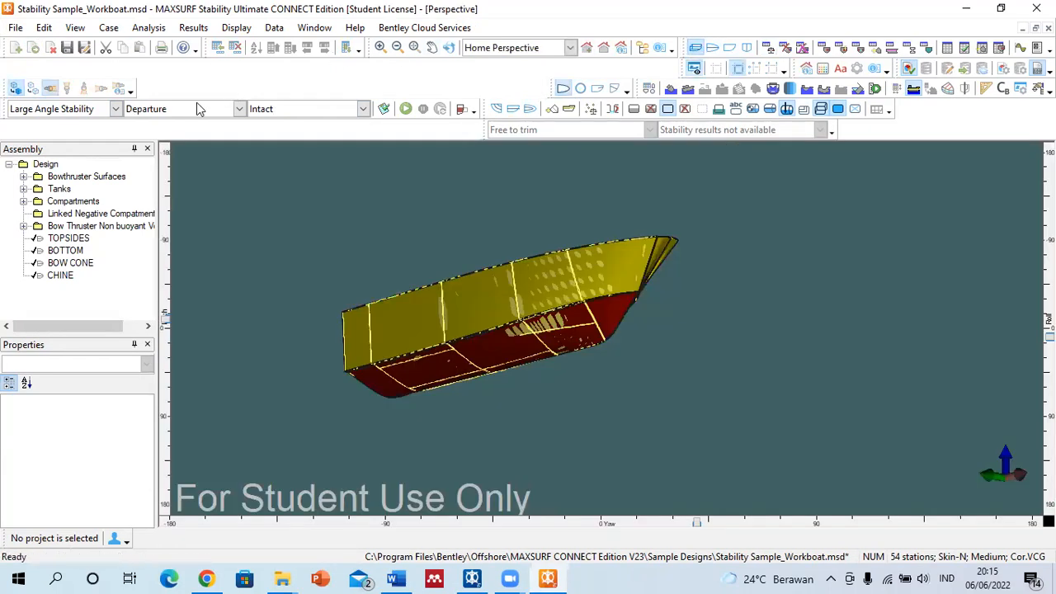
Switch the analysis to KN Values and try a displacement range from 10 t to 6000 t.
{"action": "left_click", "coordinate": [116, 109]}
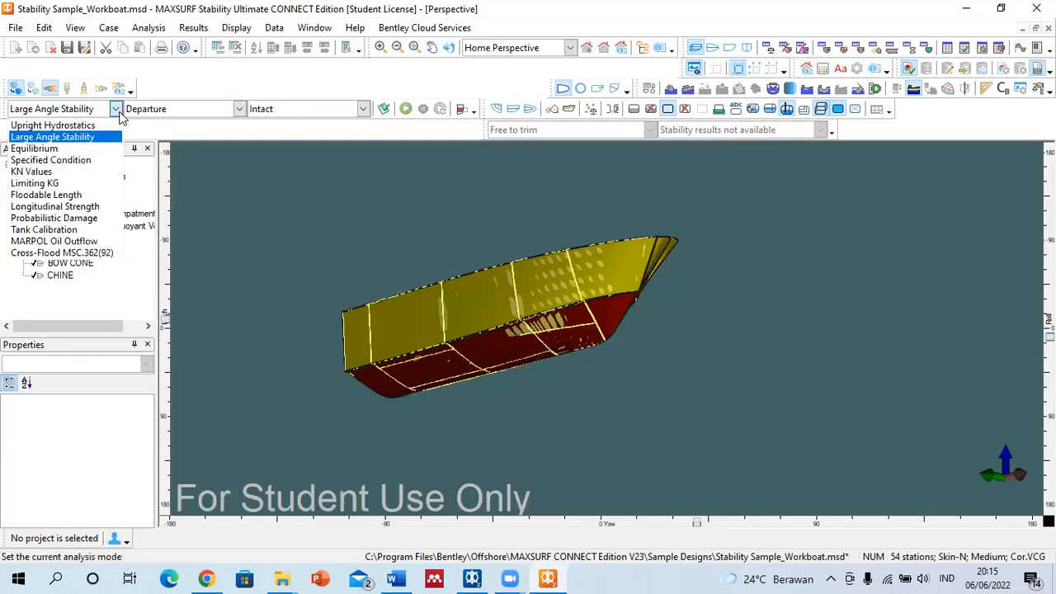
{"action": "left_click", "coordinate": [66, 172]}
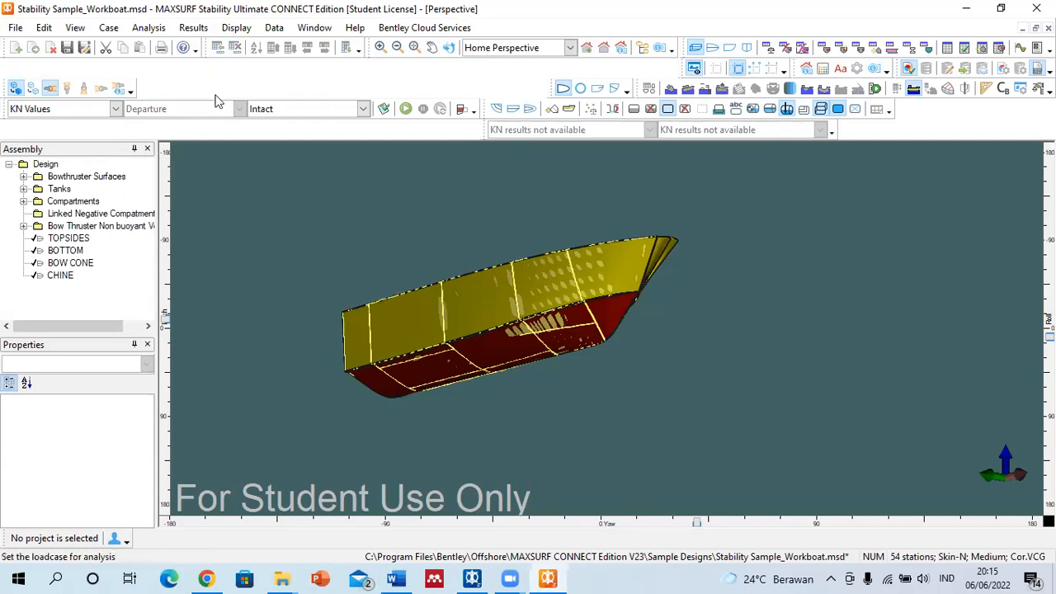
{"action": "left_click", "coordinate": [149, 27]}
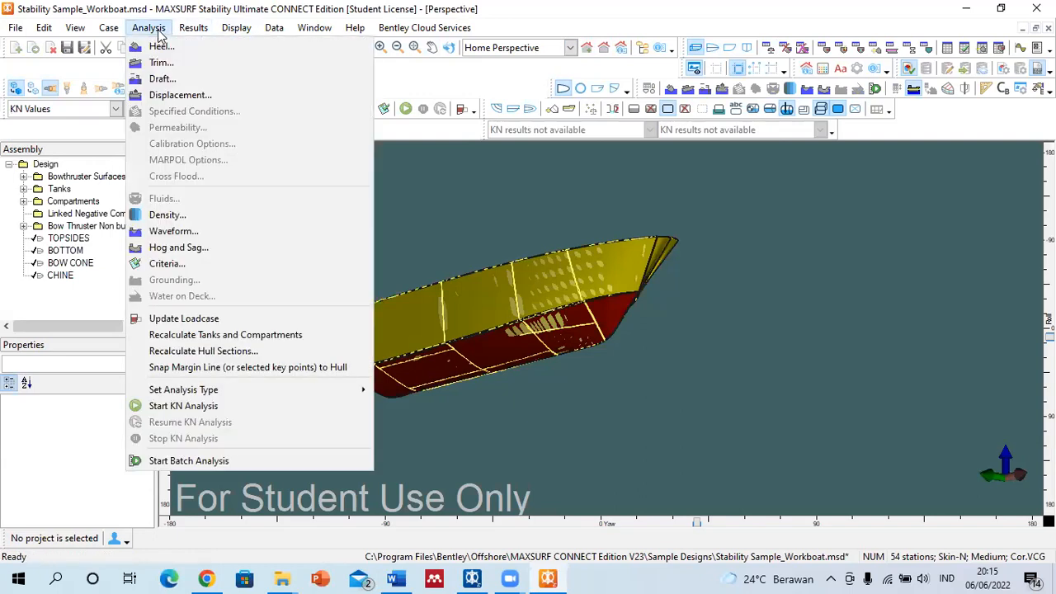
{"action": "left_click", "coordinate": [173, 94]}
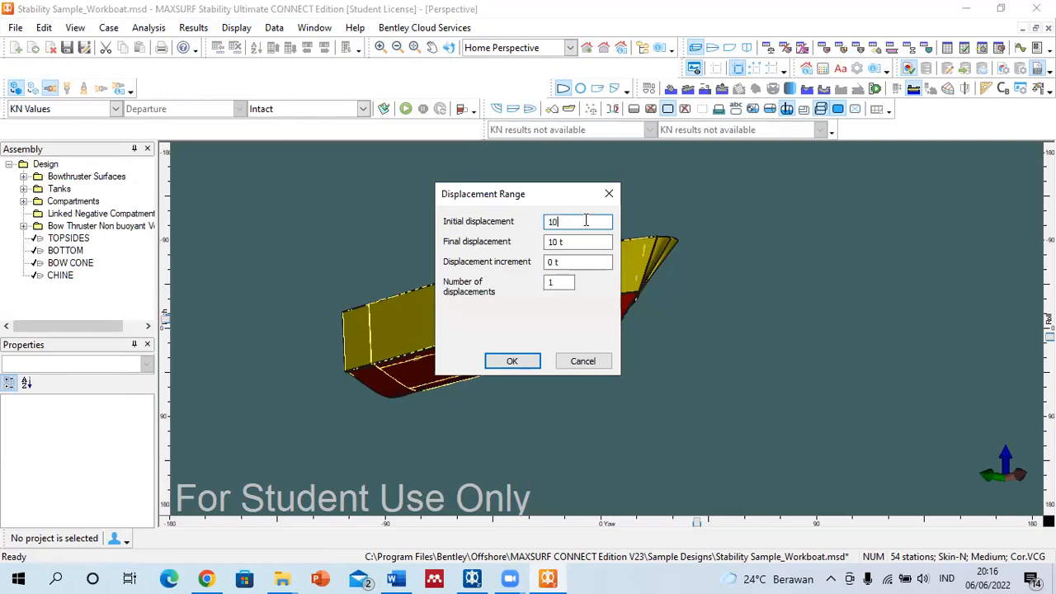
{"action": "type", "text": "10"}
{"action": "left_click", "coordinate": [568, 242]}
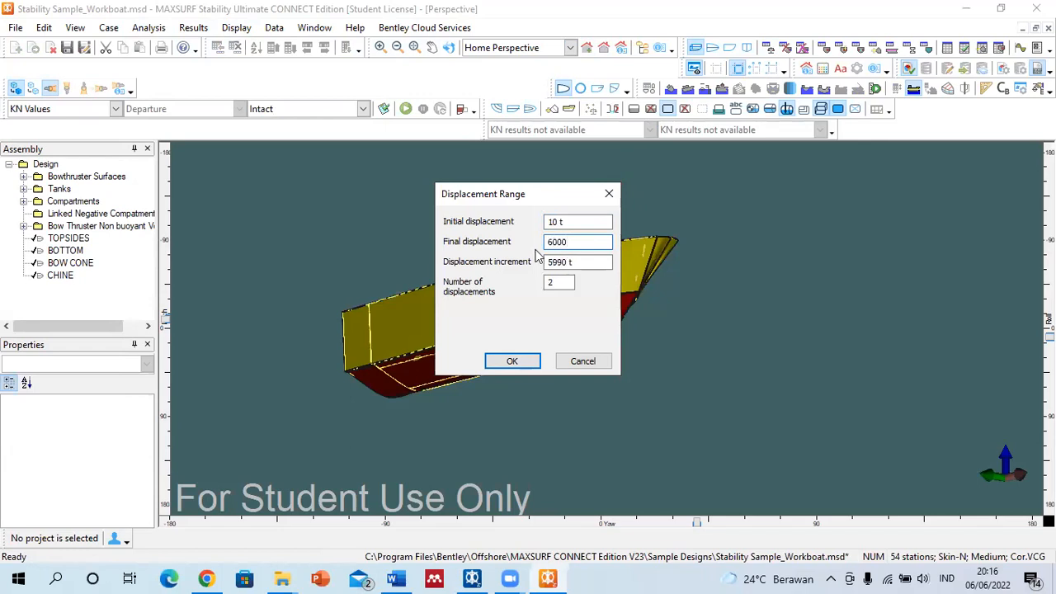
{"action": "left_click", "coordinate": [609, 194]}
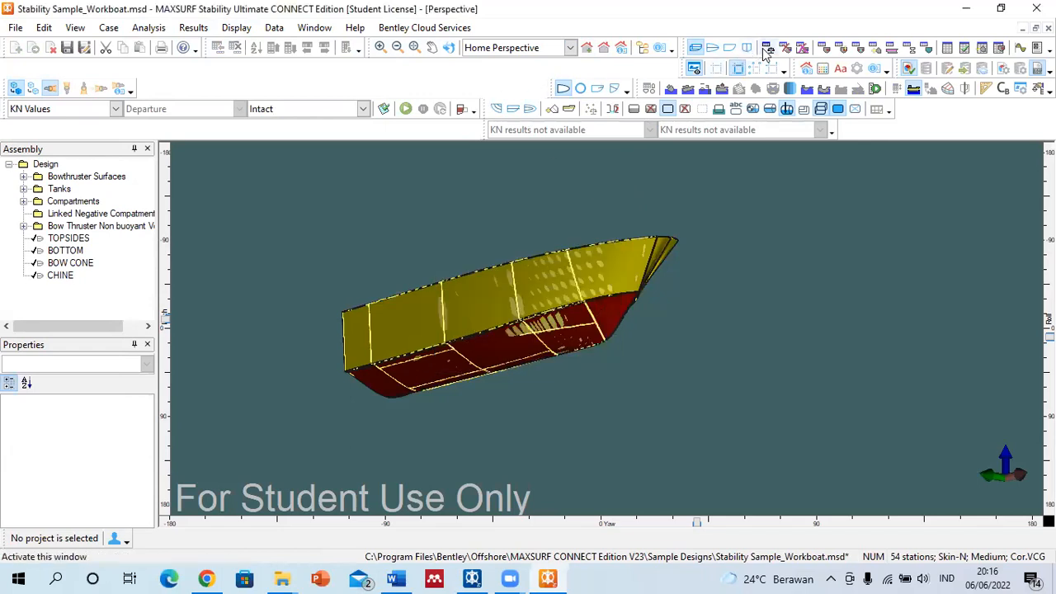
Examine the workboat's room definitions and the total mass in its Departure loadcase table.
{"action": "left_click", "coordinate": [823, 48]}
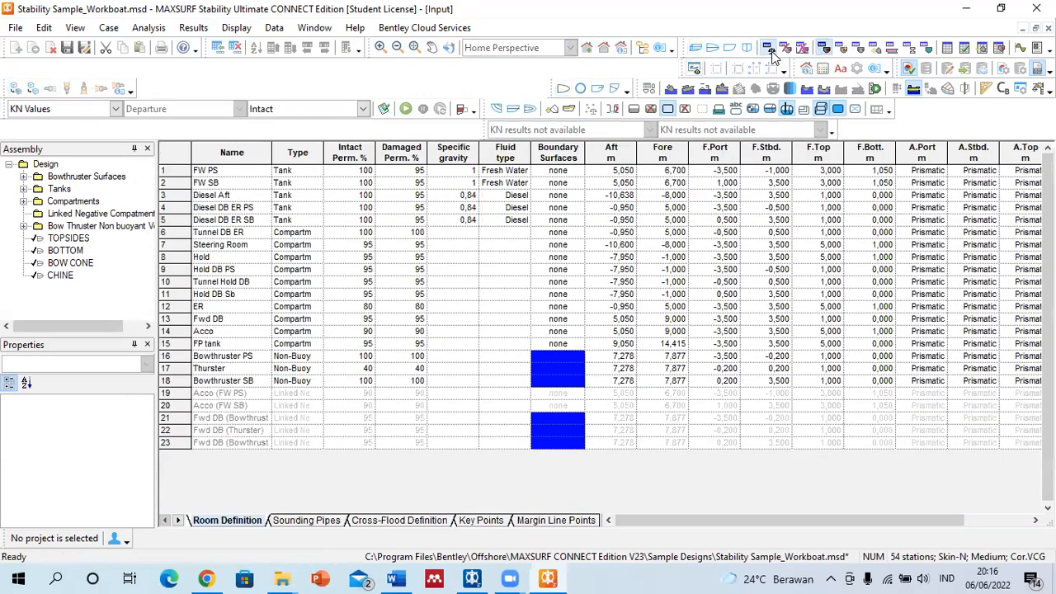
{"action": "left_click", "coordinate": [769, 49]}
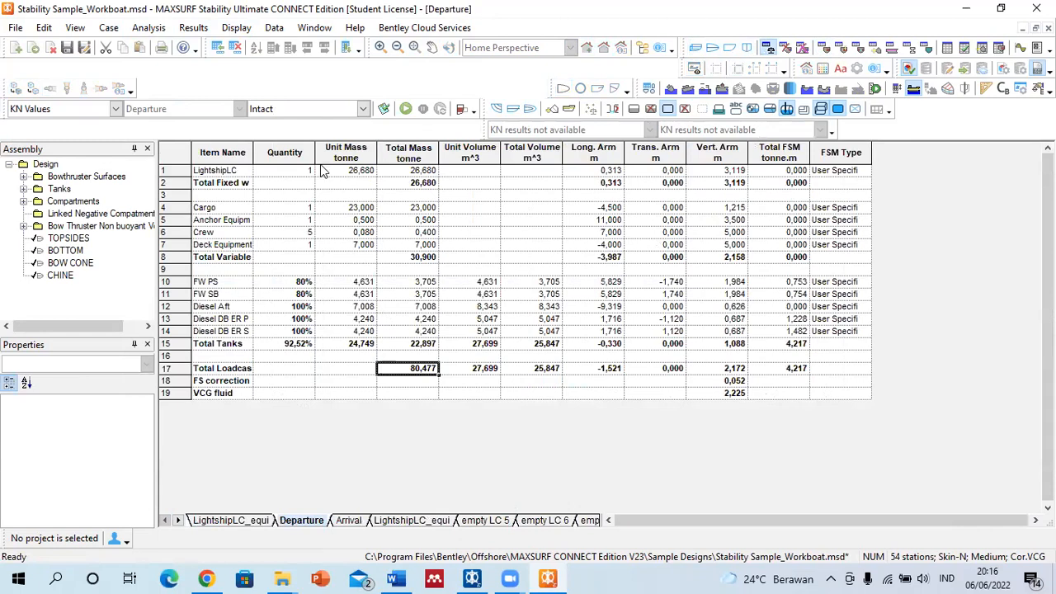
Set the analysis type back to Large Angle Stability and choose the LightshipLC_equi loadcase.
{"action": "left_click", "coordinate": [115, 109]}
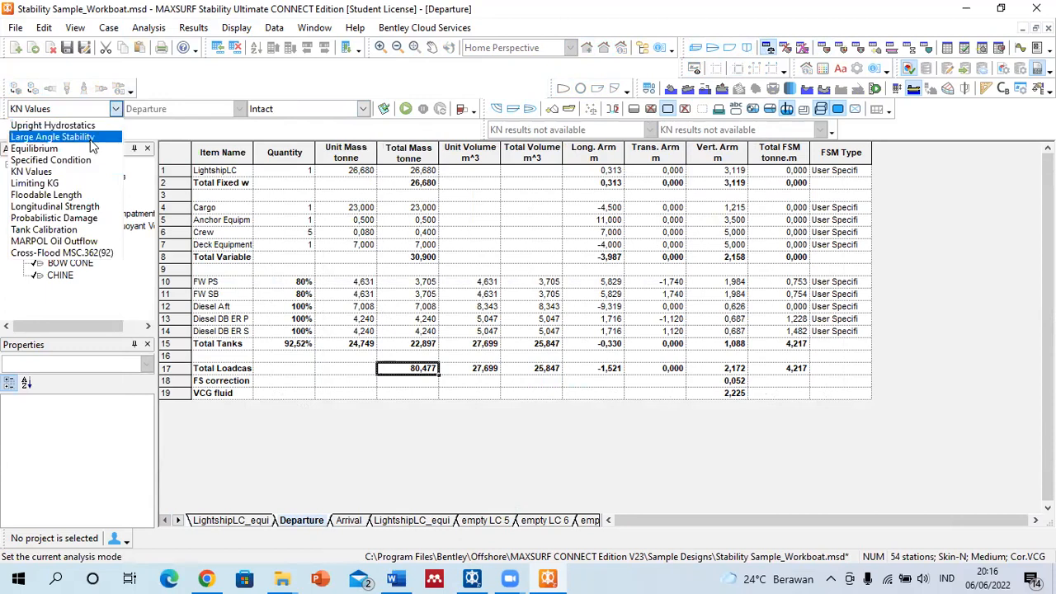
{"action": "left_click", "coordinate": [90, 137]}
{"action": "left_click", "coordinate": [237, 110]}
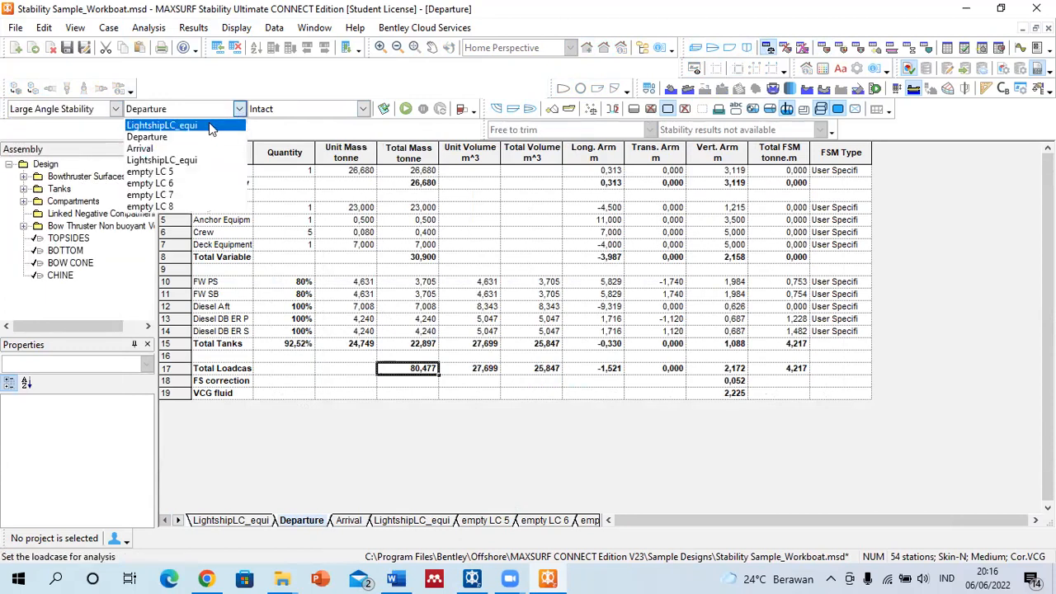
{"action": "left_click", "coordinate": [209, 128]}
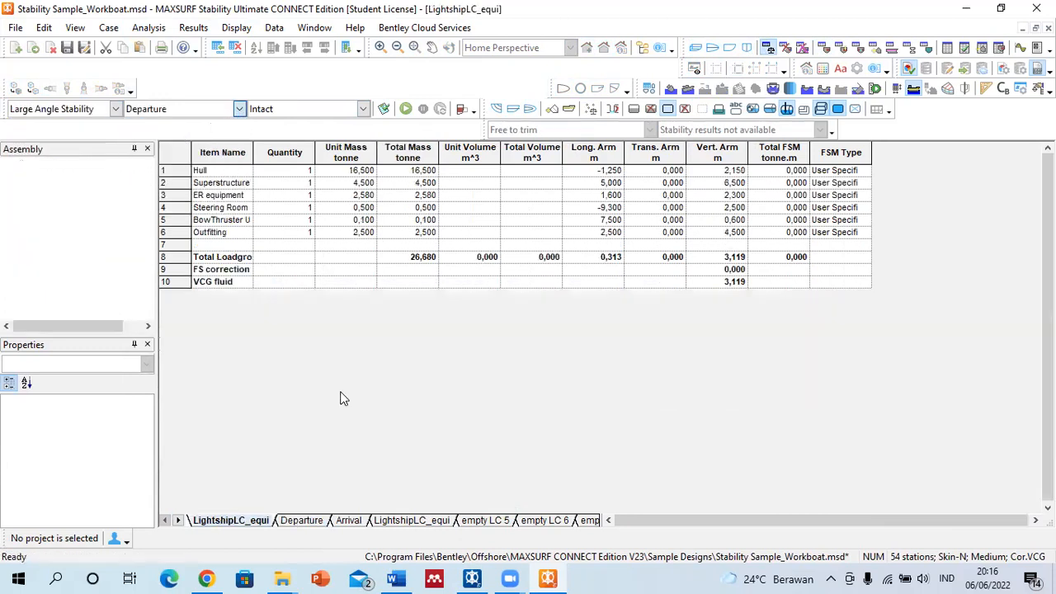
Choose the Departure loadcase and switch the analysis type to KN Values.
{"action": "left_click", "coordinate": [239, 109]}
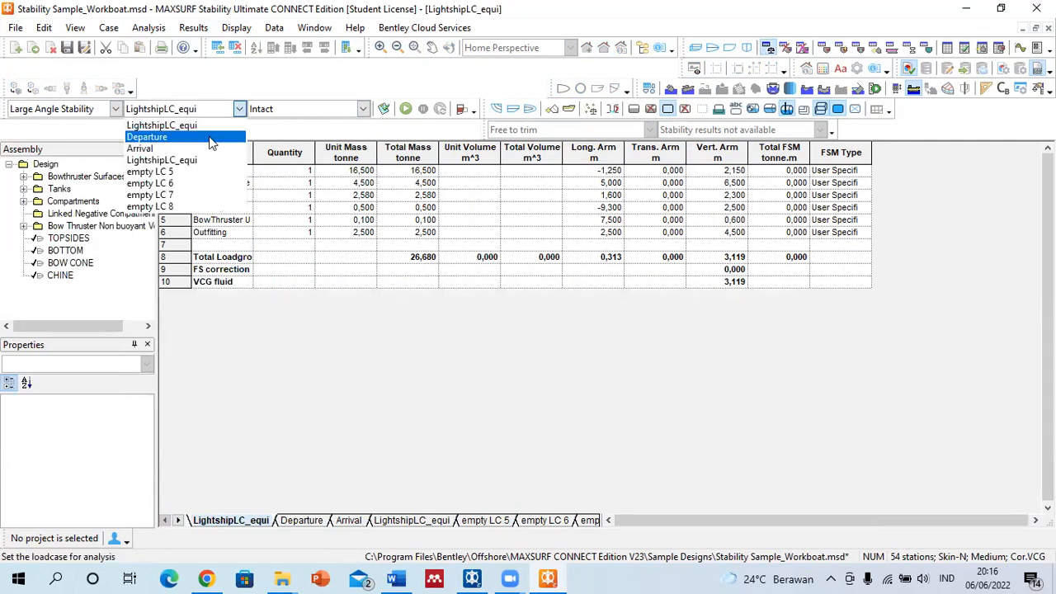
{"action": "left_click", "coordinate": [208, 136]}
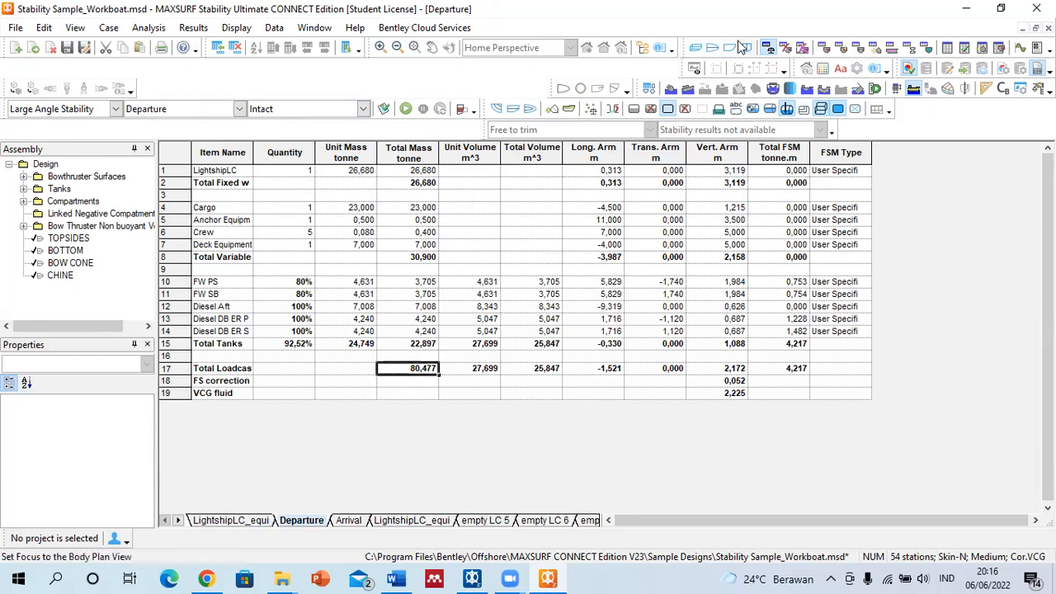
{"action": "left_click", "coordinate": [116, 109]}
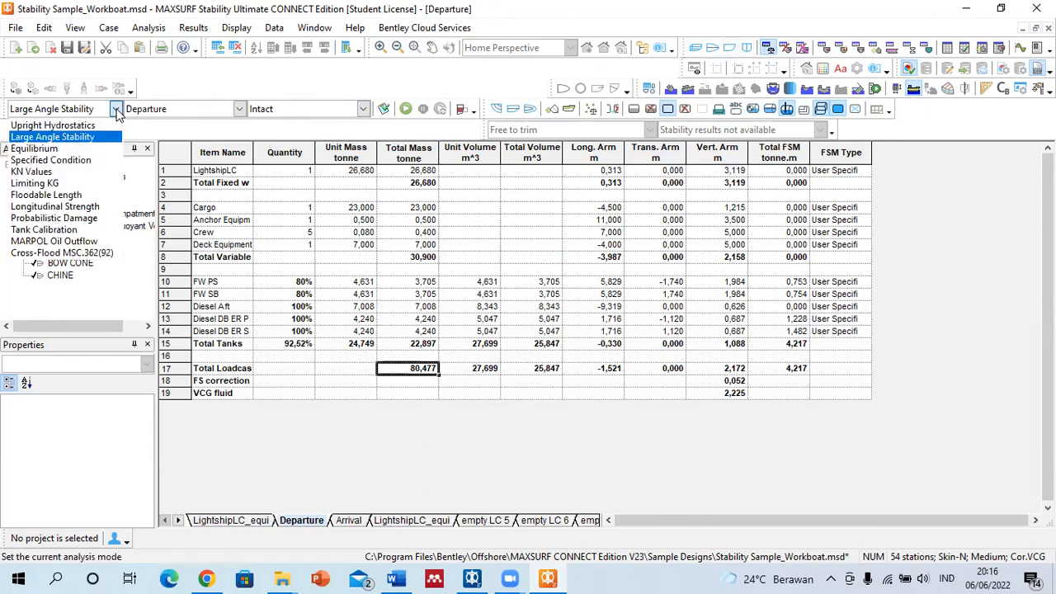
{"action": "left_click", "coordinate": [75, 171]}
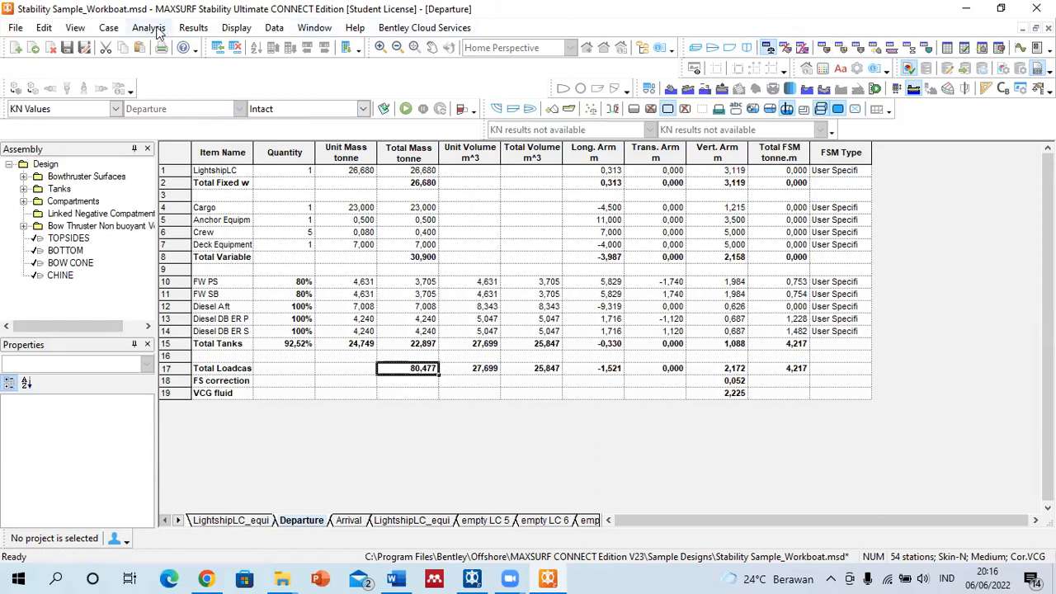
Set the displacement range from 2 t to 80 t with 20 displacements, and run the KN Values analysis with the graph open.
{"action": "left_click", "coordinate": [157, 29]}
{"action": "left_click", "coordinate": [169, 95]}
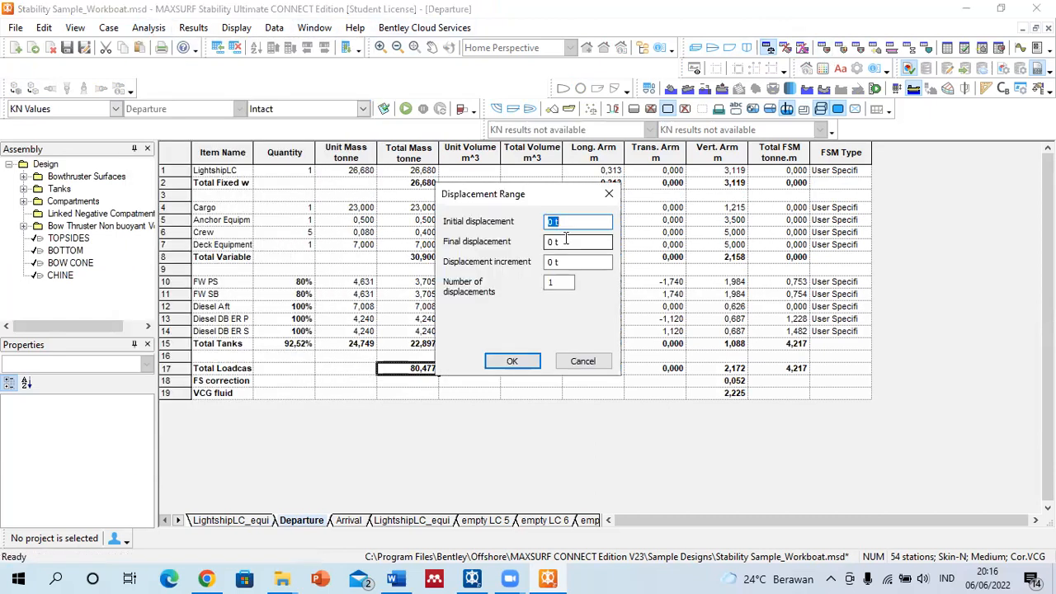
{"action": "key", "text": "Tab"}
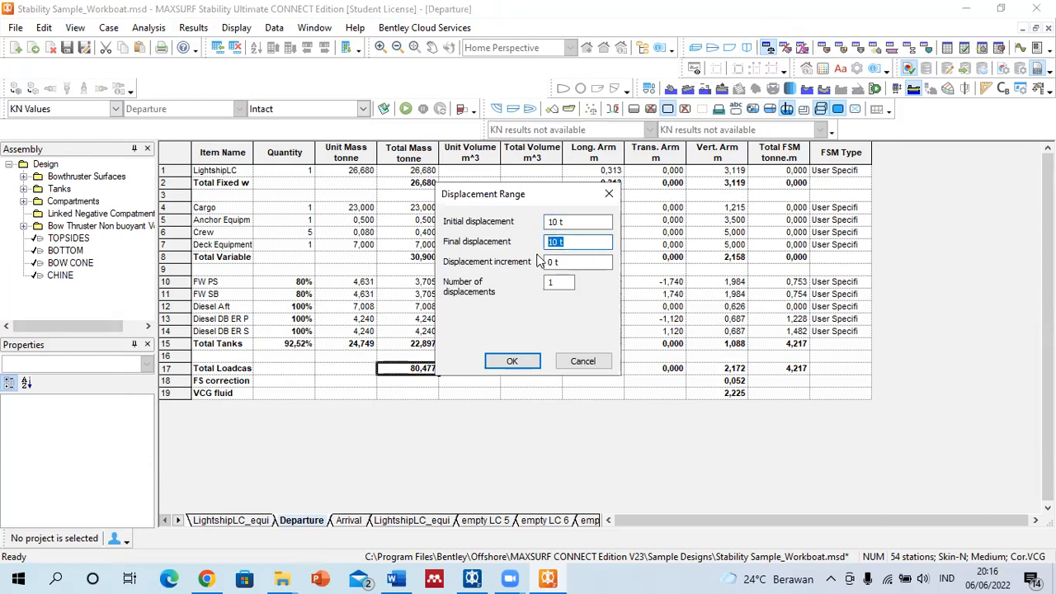
{"action": "key", "text": "shift+Tab"}
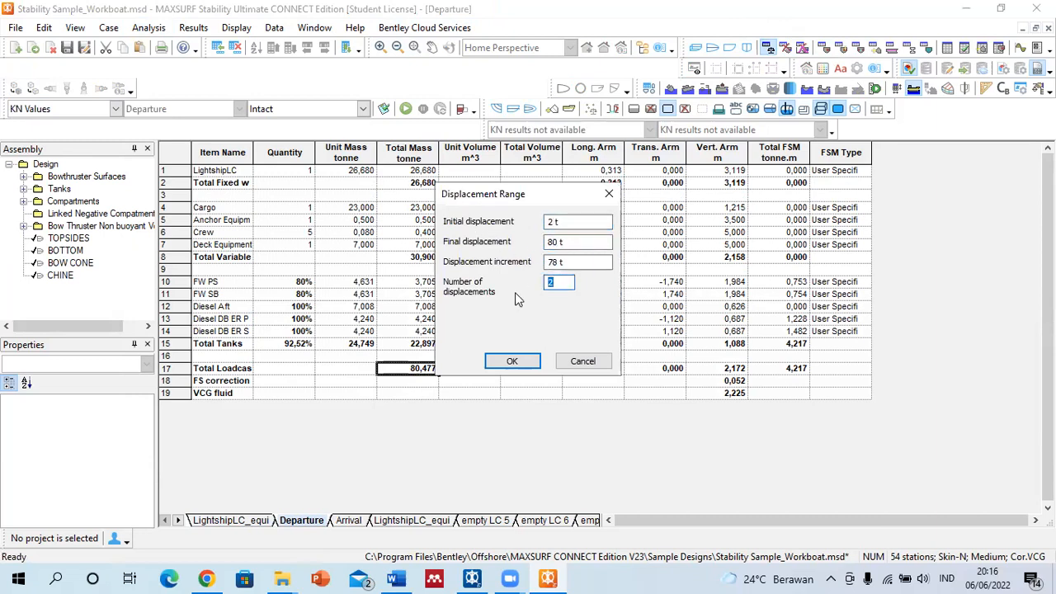
{"action": "type", "text": "20"}
{"action": "left_click", "coordinate": [512, 360]}
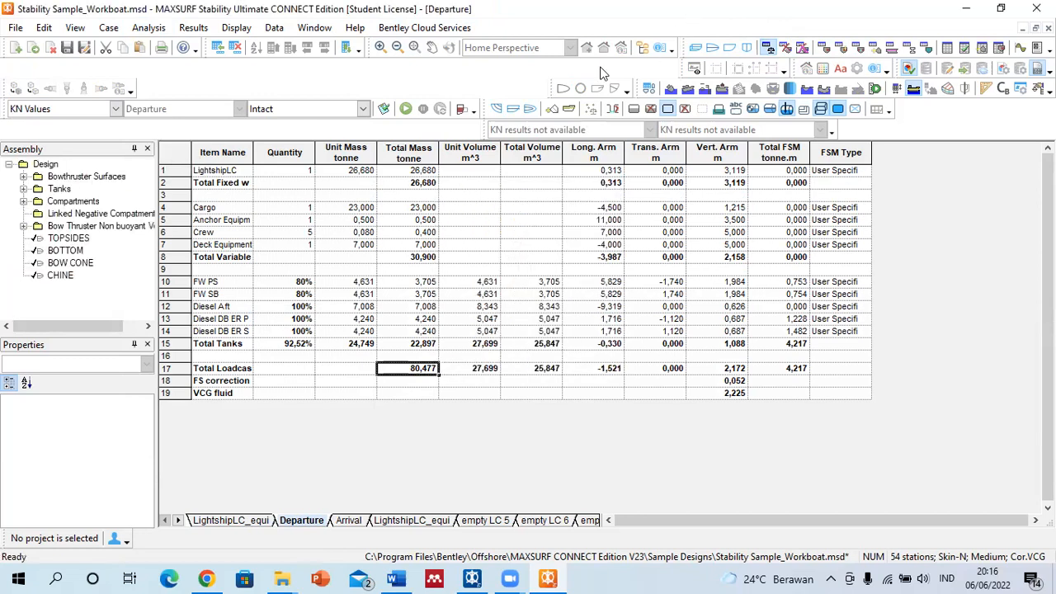
{"action": "left_click", "coordinate": [1021, 48]}
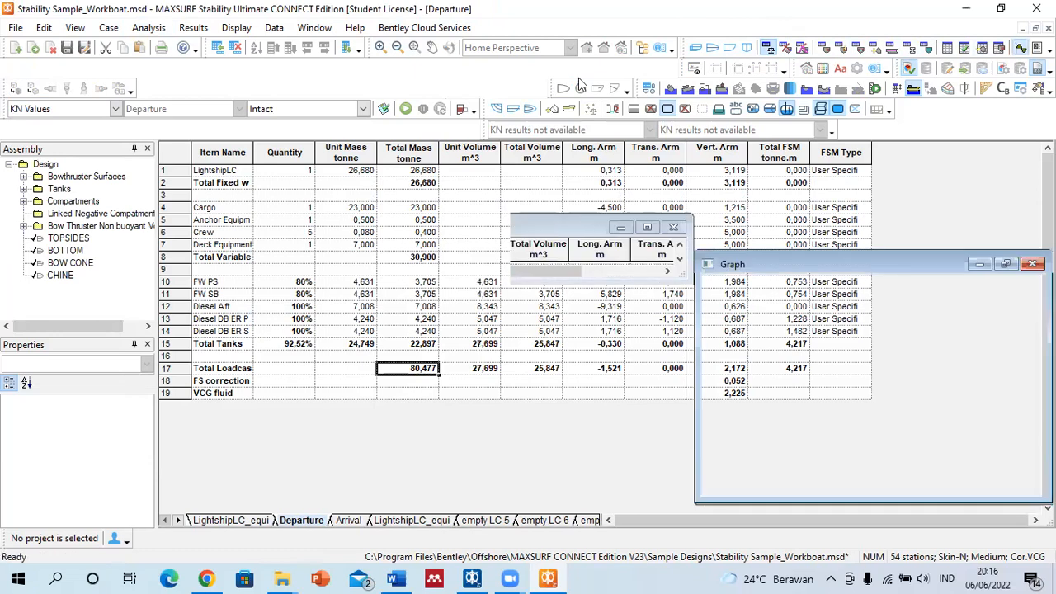
{"action": "left_click", "coordinate": [407, 110]}
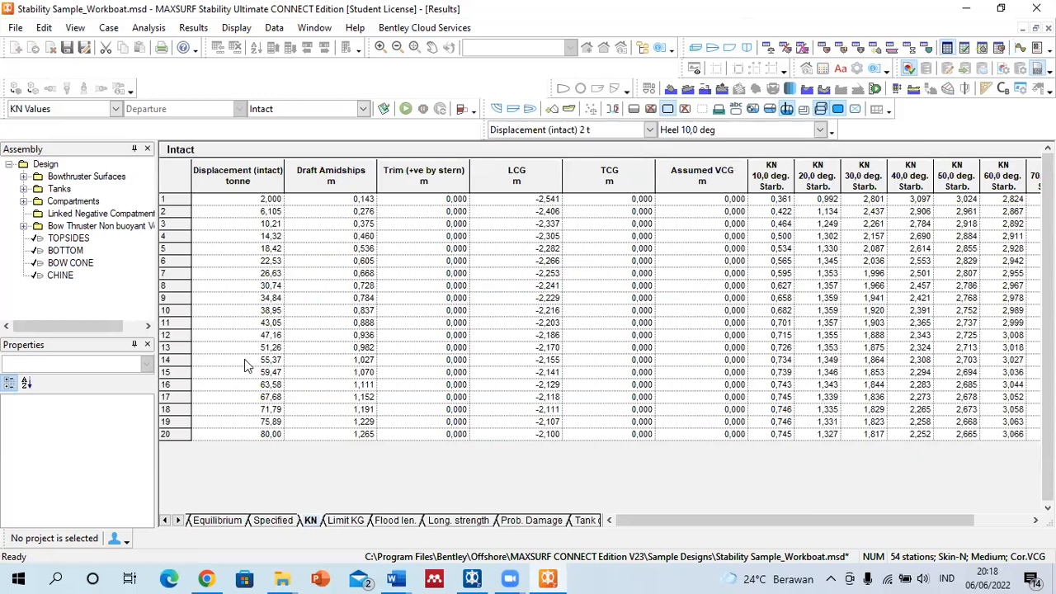
Examine the KN results table across its displacement rows and heel-angle columns, including the 10-degree column.
{"action": "left_click_drag", "start_coordinate": [176, 224], "coordinate": [173, 236]}
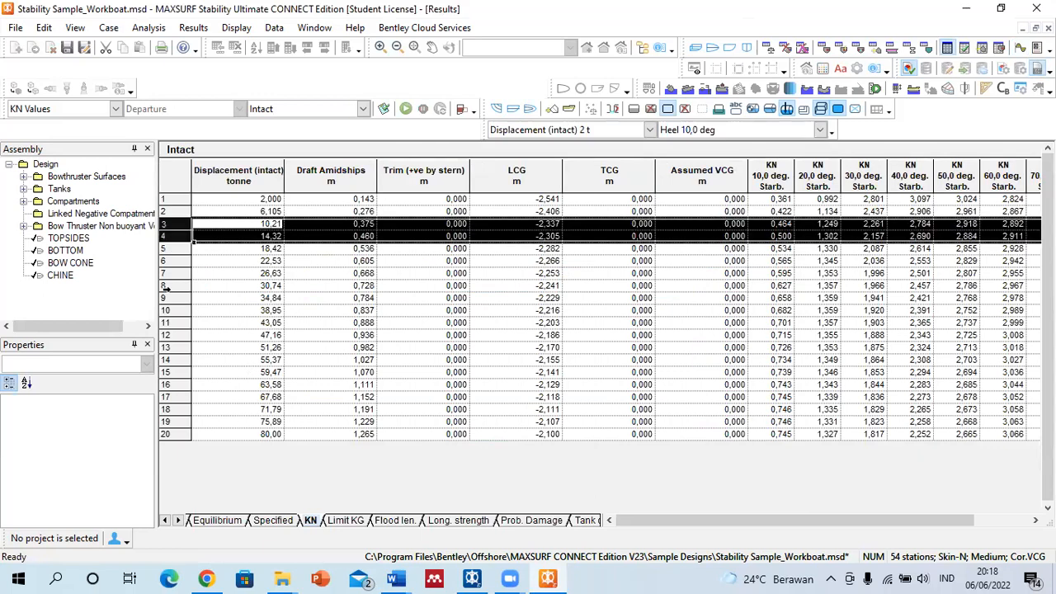
{"action": "left_click_drag", "start_coordinate": [247, 285], "coordinate": [252, 310]}
{"action": "left_click_drag", "start_coordinate": [660, 525], "coordinate": [834, 503]}
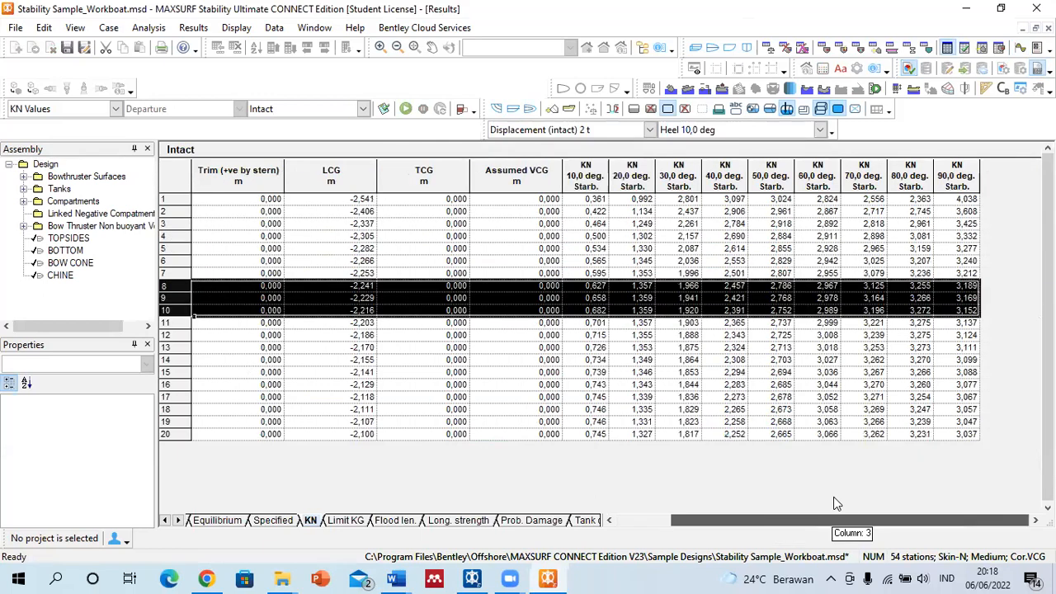
{"action": "left_click", "coordinate": [596, 176]}
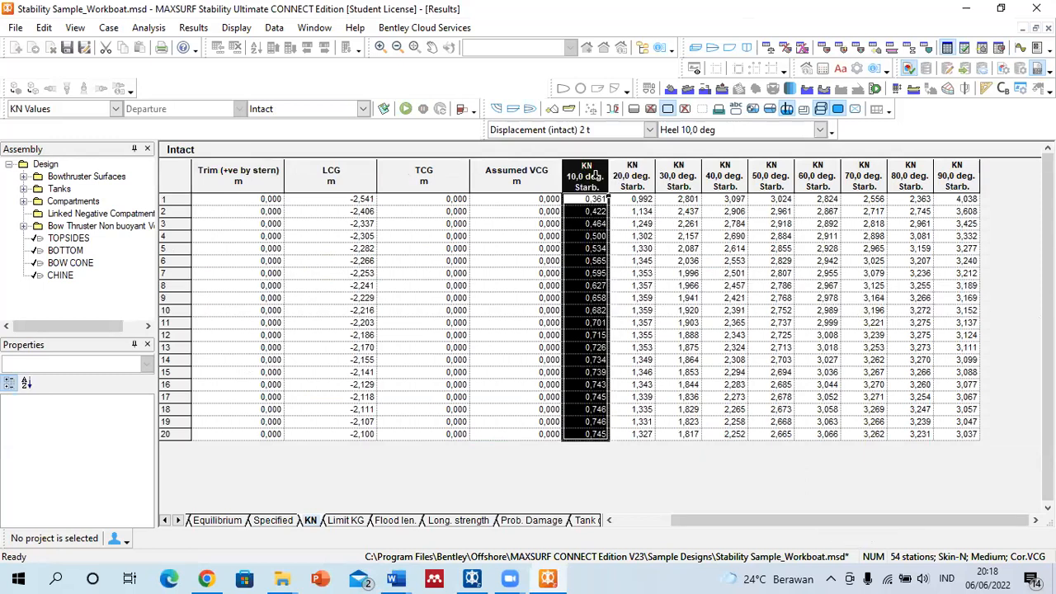
Switch the analysis type to Limiting KG and try to run the analysis.
{"action": "left_click", "coordinate": [118, 109]}
{"action": "left_click", "coordinate": [47, 187]}
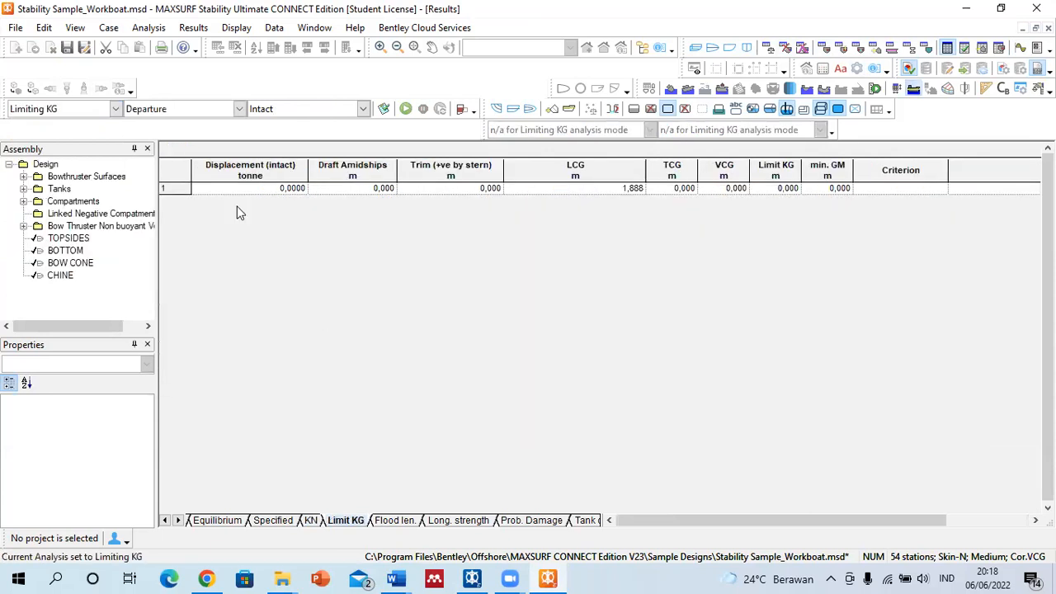
{"action": "left_click", "coordinate": [405, 109]}
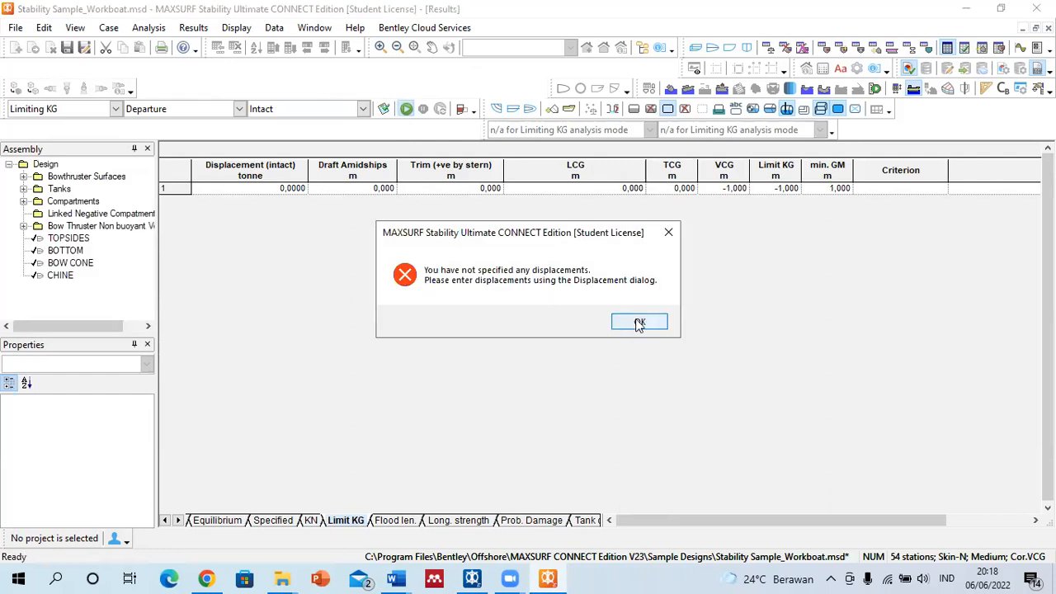
{"action": "left_click", "coordinate": [636, 323]}
Set the Limiting KG displacement range from 10 t to 80 t with 20 displacements.
{"action": "left_click", "coordinate": [149, 28]}
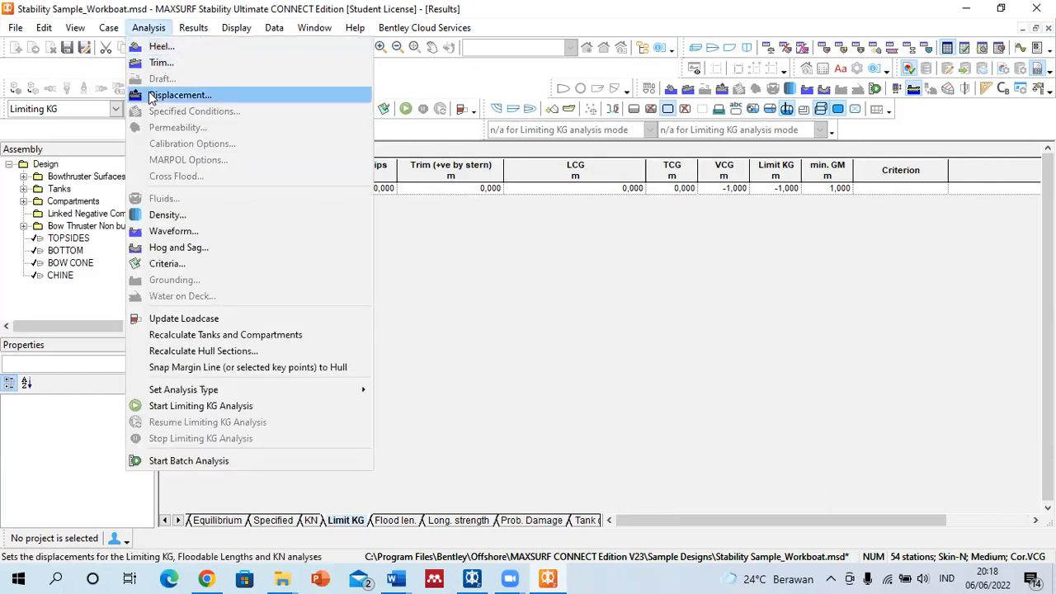
{"action": "left_click", "coordinate": [181, 95]}
{"action": "type", "text": "10"}
{"action": "key", "text": "Tab"}
{"action": "type", "text": "80"}
{"action": "double_click", "coordinate": [560, 286]}
{"action": "type", "text": "20"}
{"action": "left_click", "coordinate": [505, 361]}
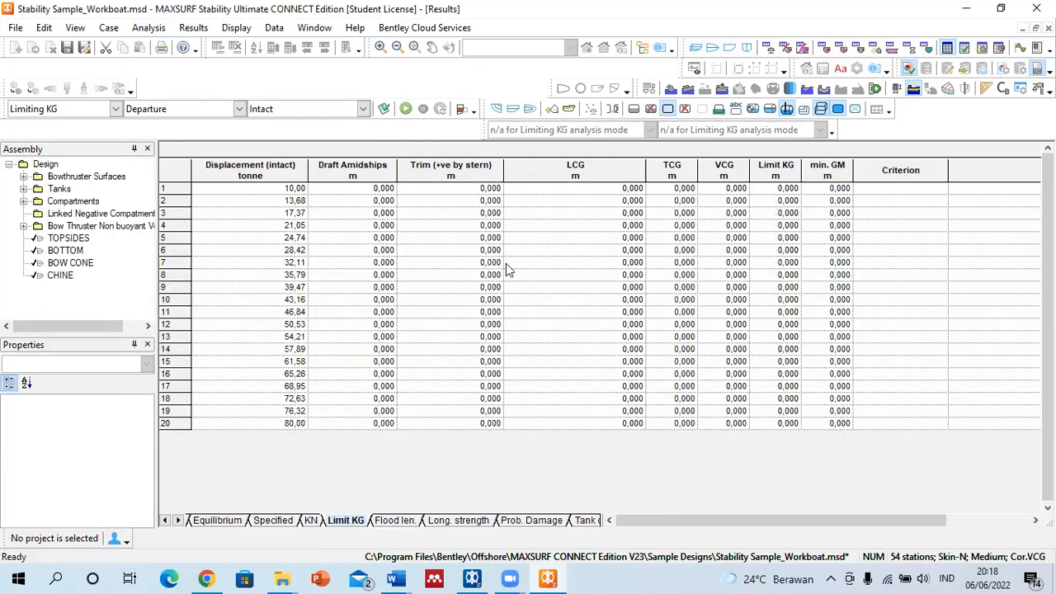
Run the Limiting KG analysis, check the criterion columns in its results table, and display the Limiting KG graph.
{"action": "left_click", "coordinate": [406, 109]}
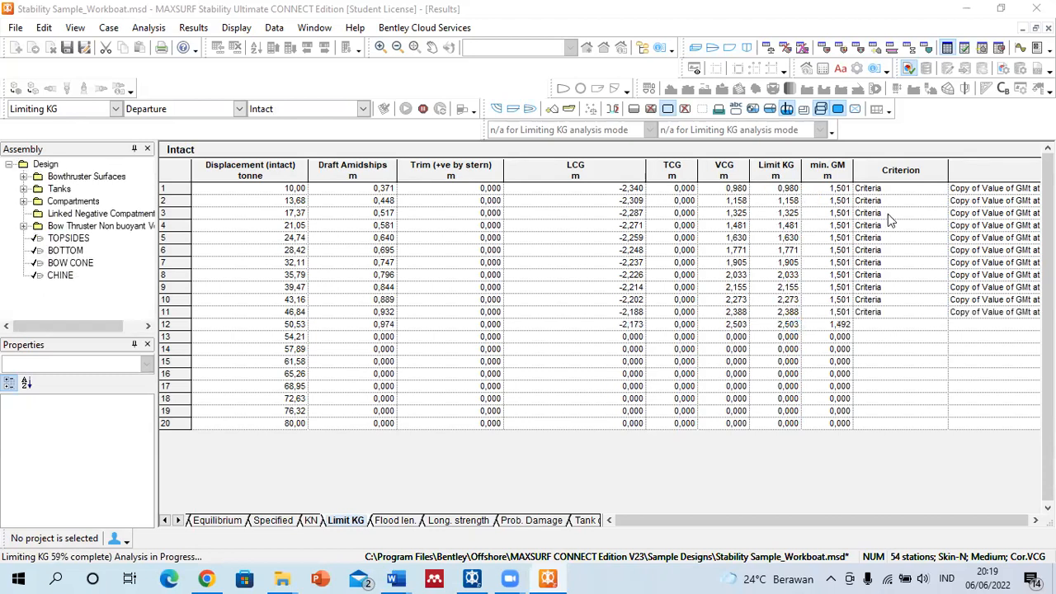
{"action": "left_click_drag", "start_coordinate": [677, 518], "coordinate": [906, 532]}
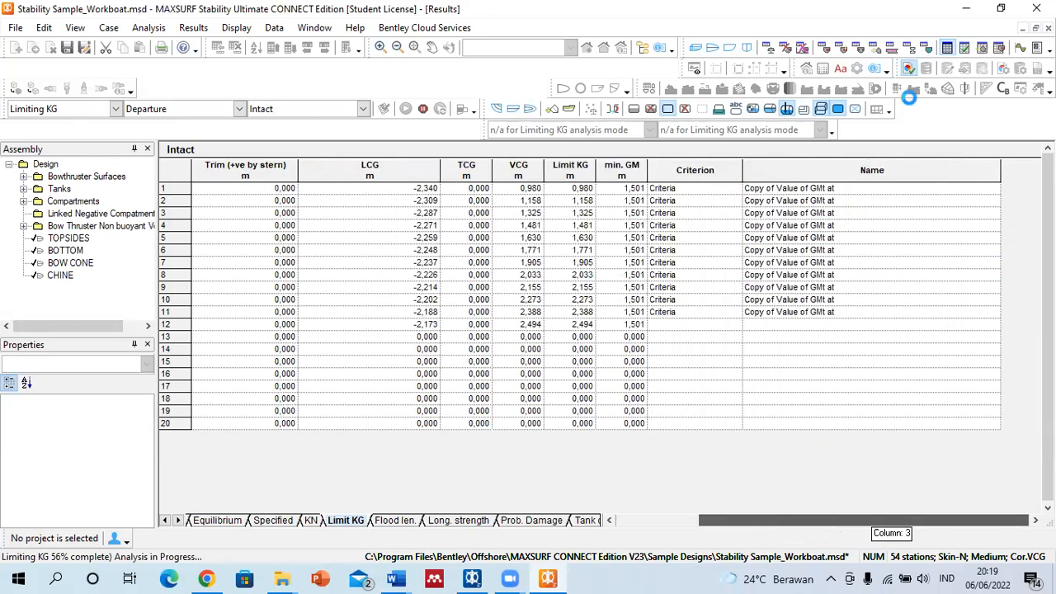
{"action": "left_click", "coordinate": [1021, 50]}
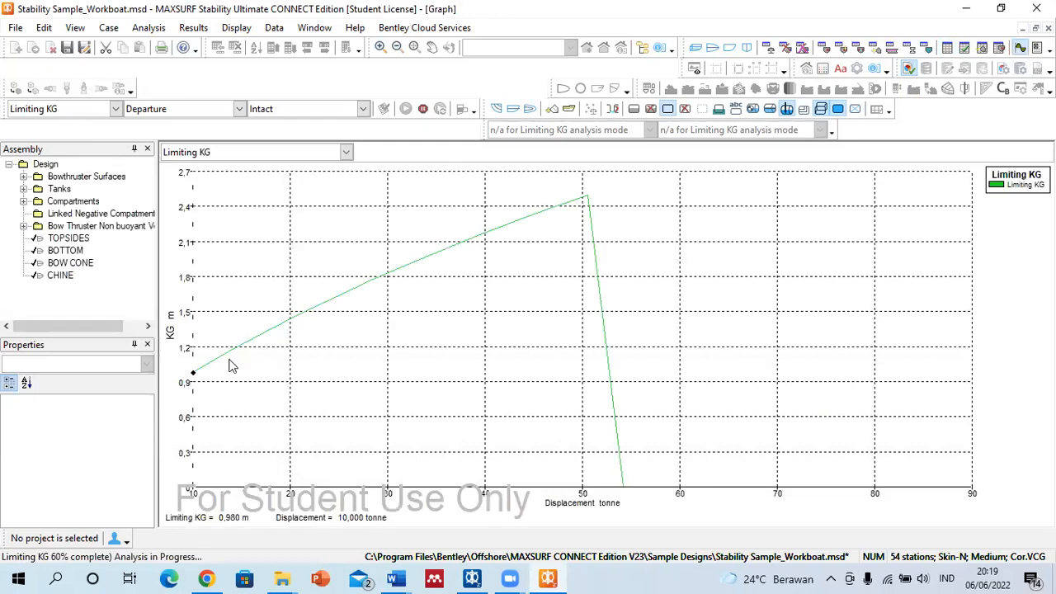